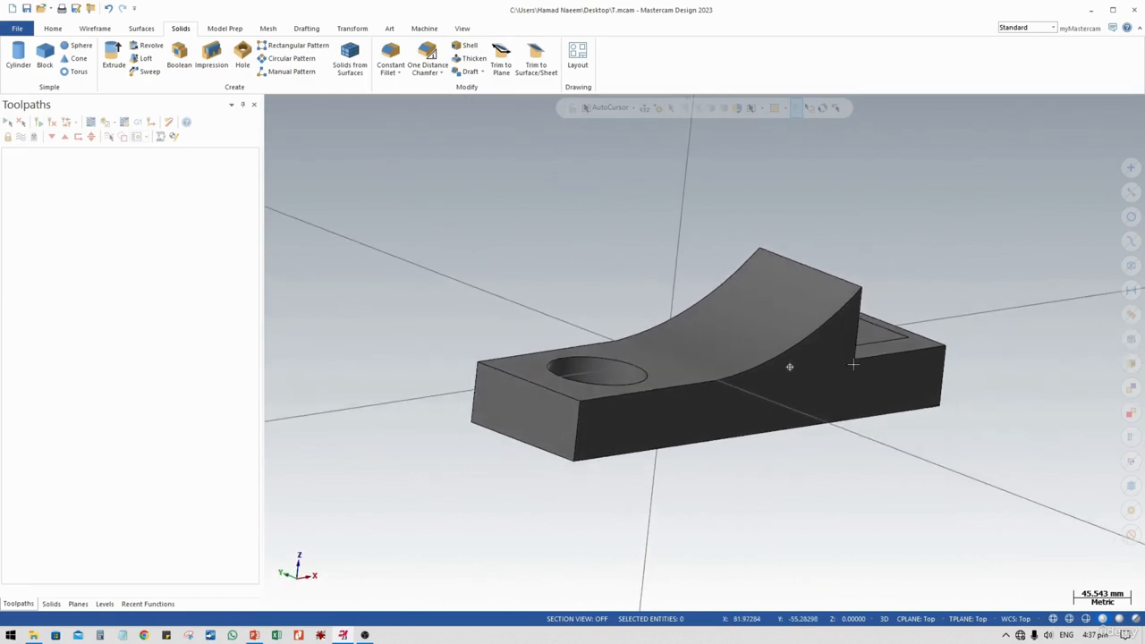
pyautogui.scroll(-1, 858, 384)
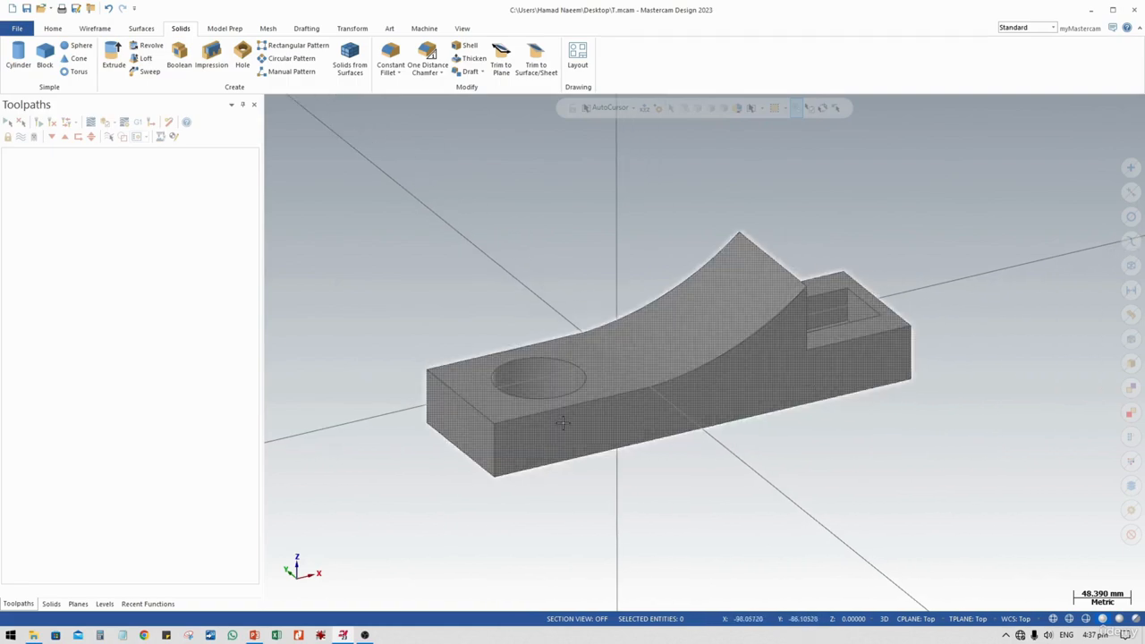
pyautogui.moveTo(562, 422); pyautogui.dragTo(589, 402, button='middle')
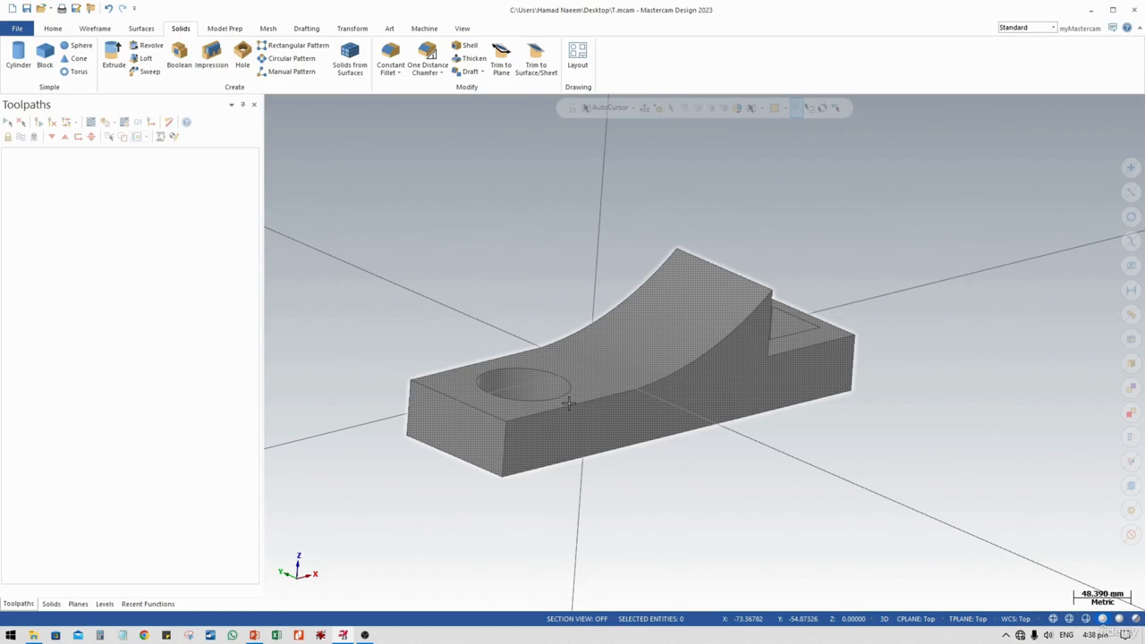
pyautogui.moveTo(567, 403); pyautogui.dragTo(677, 317, button='middle')
pyautogui.moveTo(706, 367)
pyautogui.mouseDown(button='middle')
pyautogui.moveTo(623, 337)
pyautogui.moveTo(699, 333)
pyautogui.moveTo(827, 366)
pyautogui.mouseUp(button='middle')
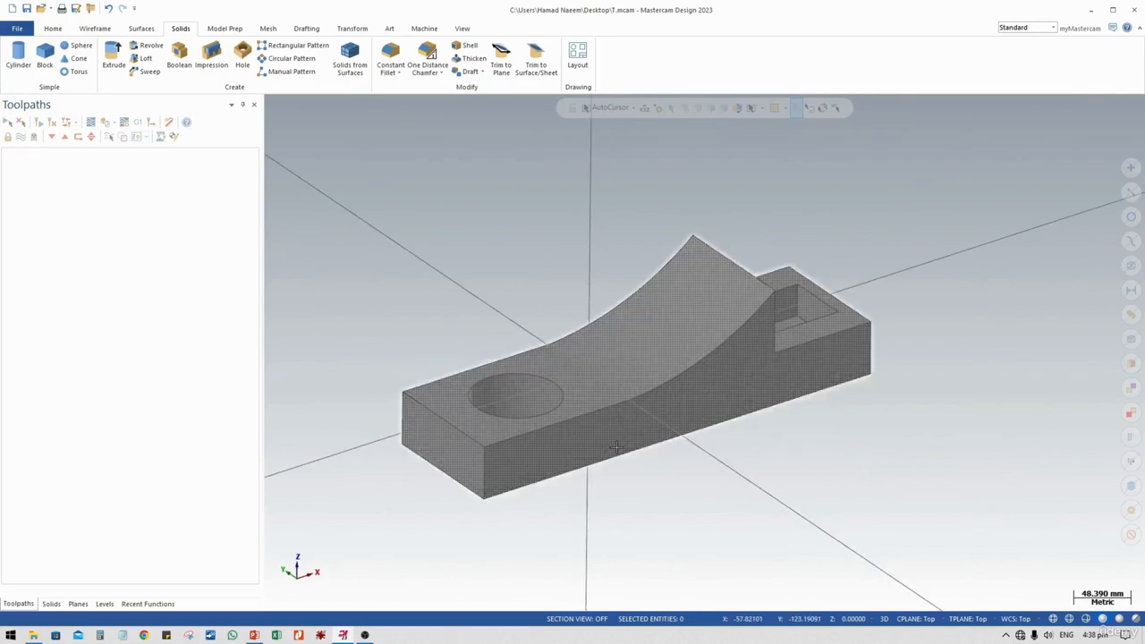
pyautogui.moveTo(590, 398)
pyautogui.mouseDown(button='middle')
pyautogui.moveTo(581, 419)
pyautogui.moveTo(555, 416)
pyautogui.moveTo(561, 429)
pyautogui.mouseUp(button='middle')
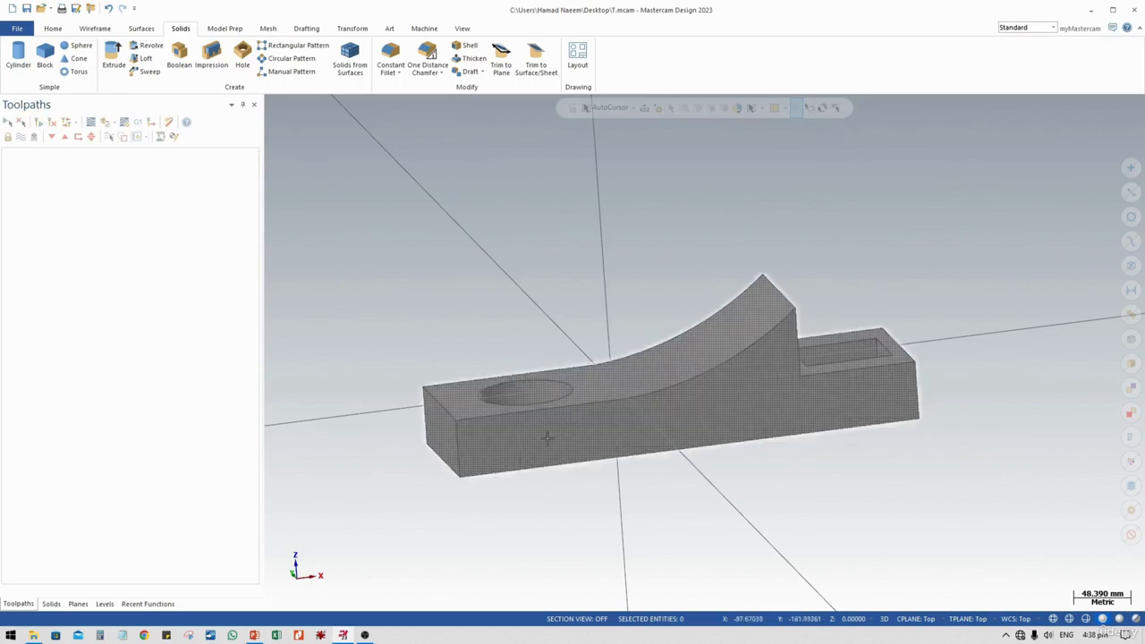
# Step: Start a new dynamic plane and place its gnomon at a provisional origin in the open space beyond the part
pyautogui.click(78, 603)
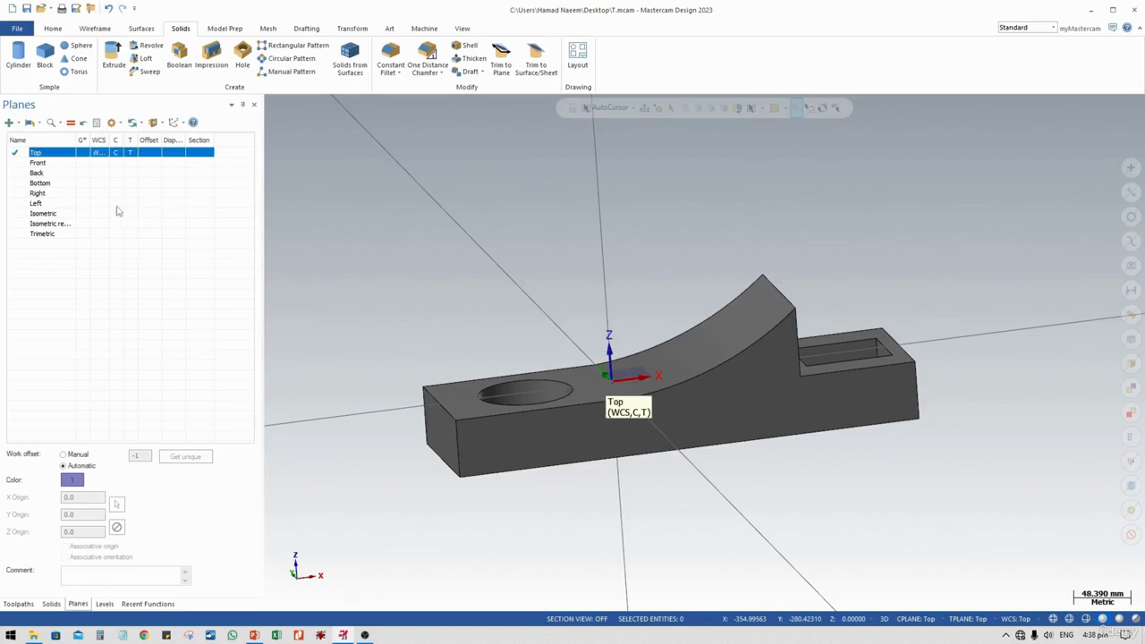
pyautogui.rightClick(62, 161)
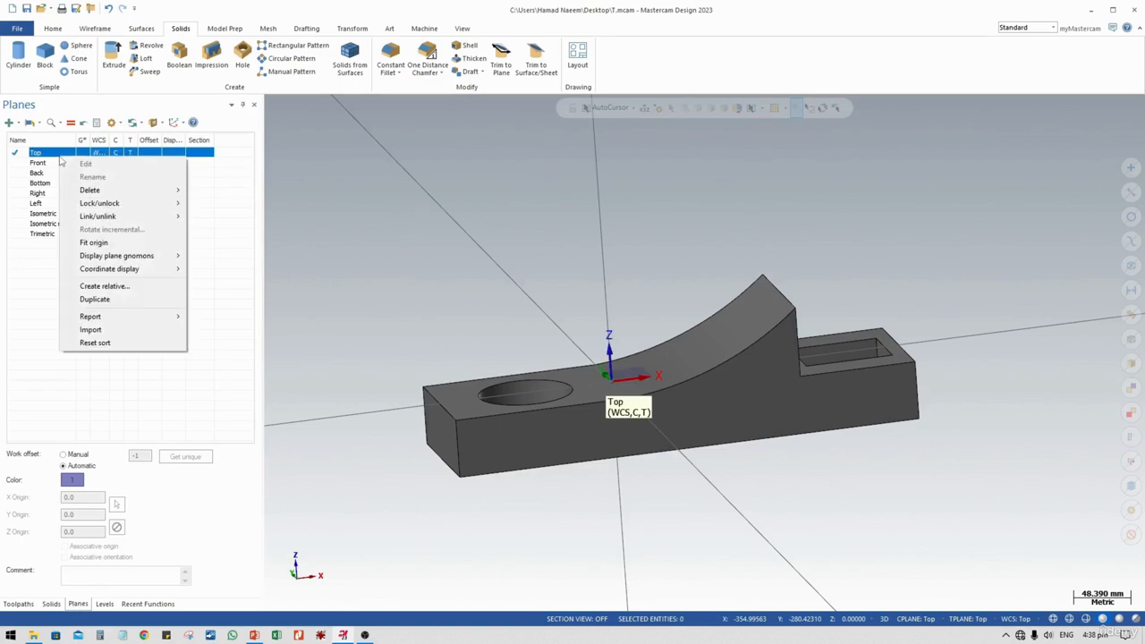
pyautogui.click(55, 158)
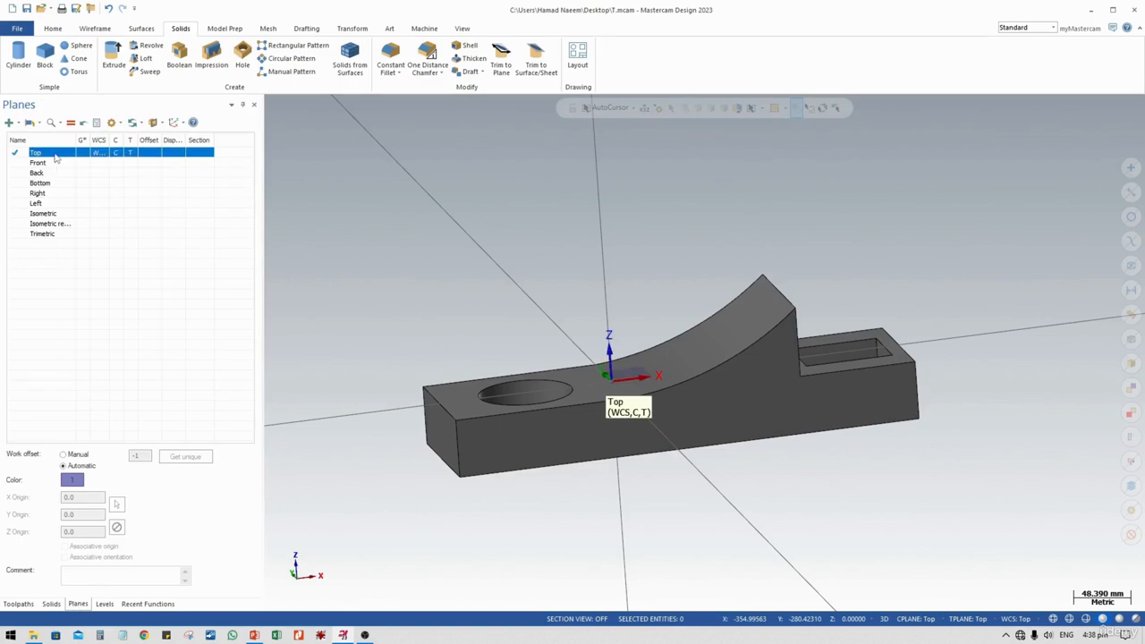
pyautogui.rightClick(55, 157)
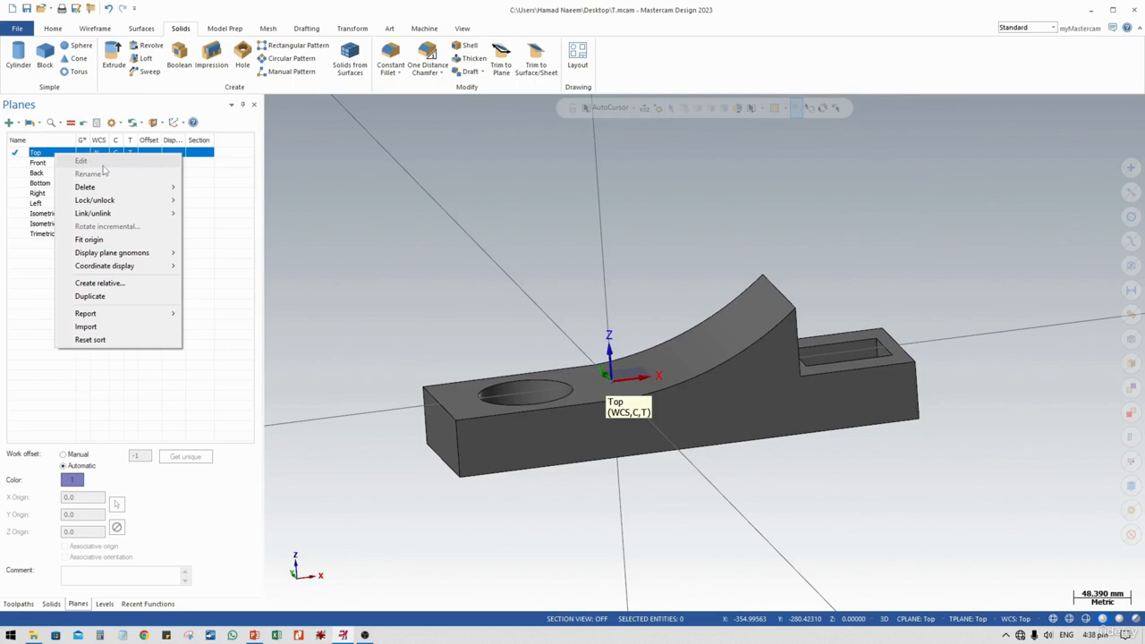
pyautogui.click(9, 124)
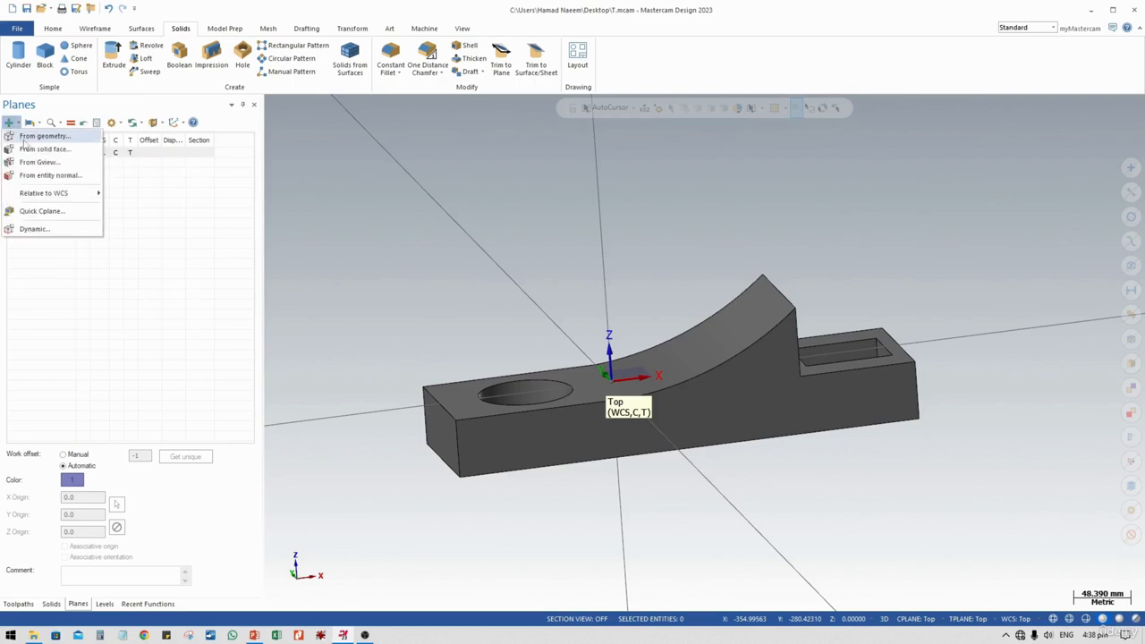
pyautogui.click(181, 324)
pyautogui.click(297, 578)
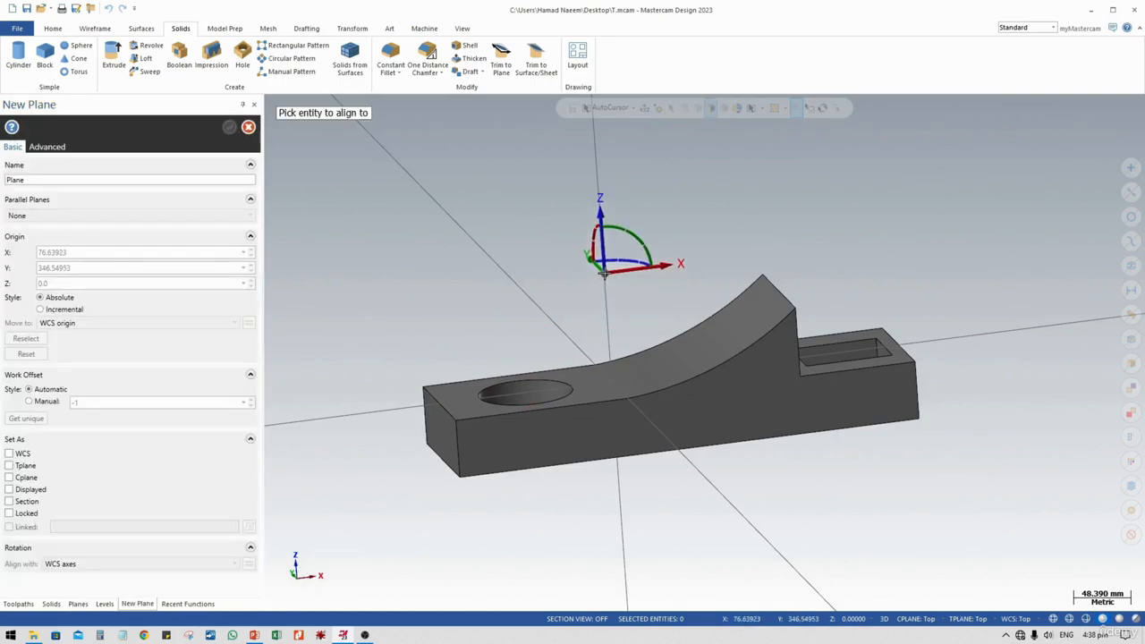
pyautogui.click(604, 273)
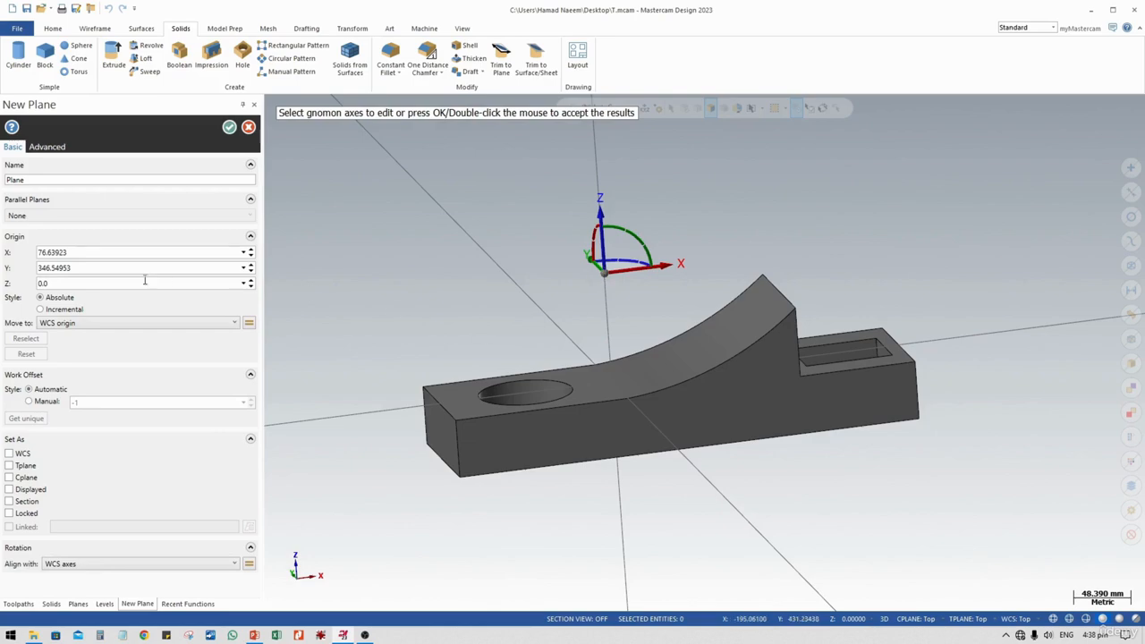
# Step: Set the new plane's origin to X 0, Y 0 and Z 60
pyautogui.doubleClick(97, 255)
pyautogui.moveTo(396, 291); pyautogui.dragTo(378, 337, button='middle')
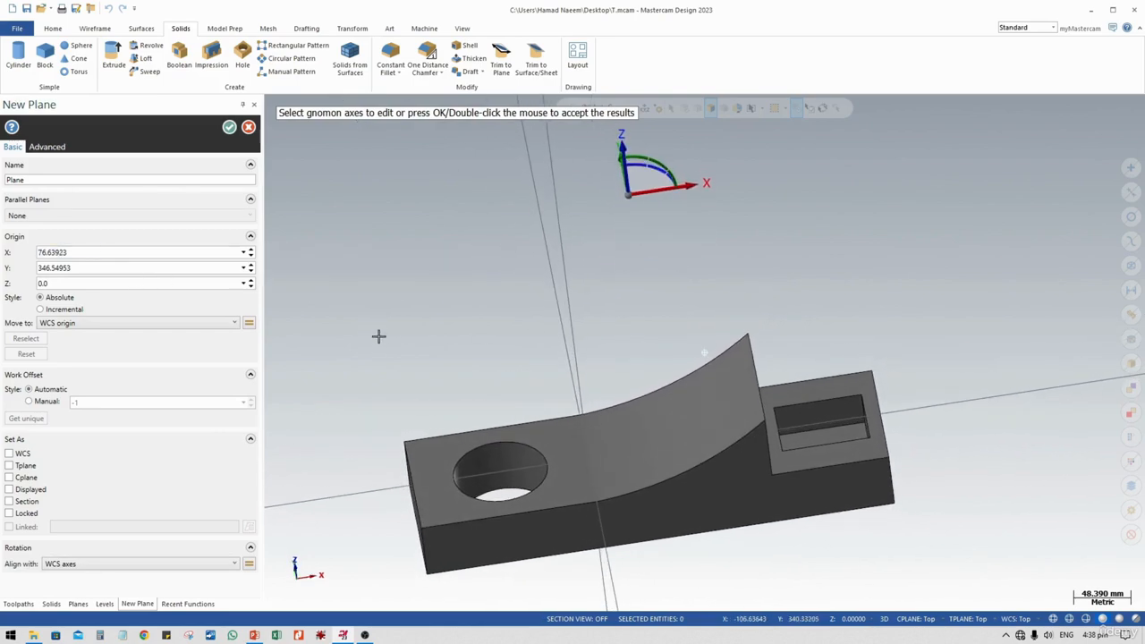
pyautogui.doubleClick(106, 255)
pyautogui.write('0.0')
pyautogui.press('Return')
pyautogui.doubleClick(117, 270)
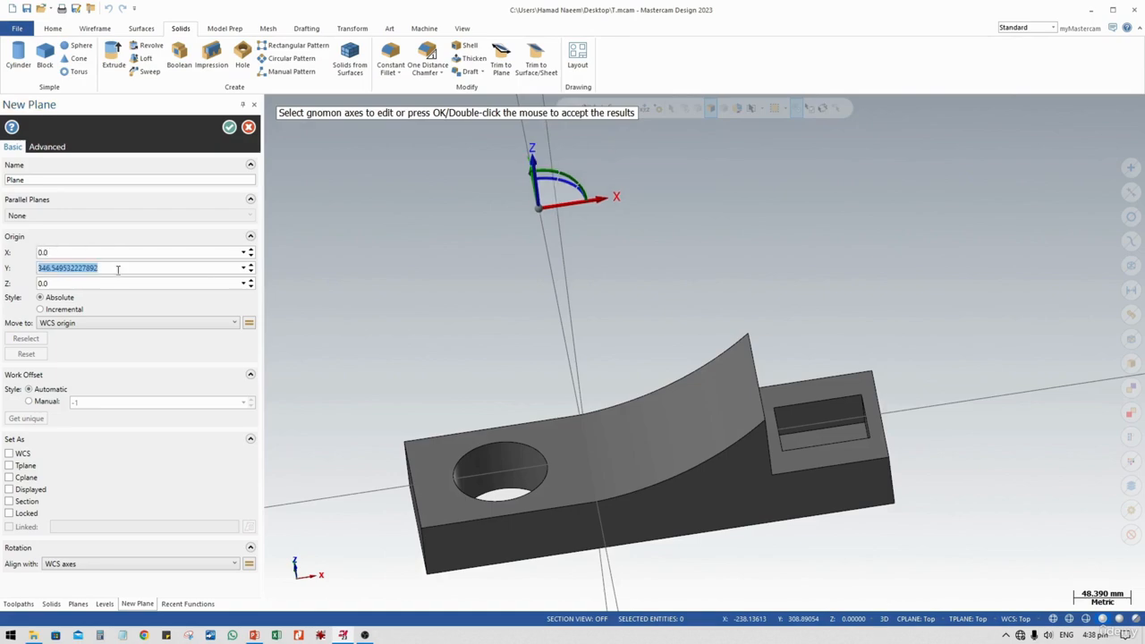
pyautogui.write('0.0')
pyautogui.press('Return')
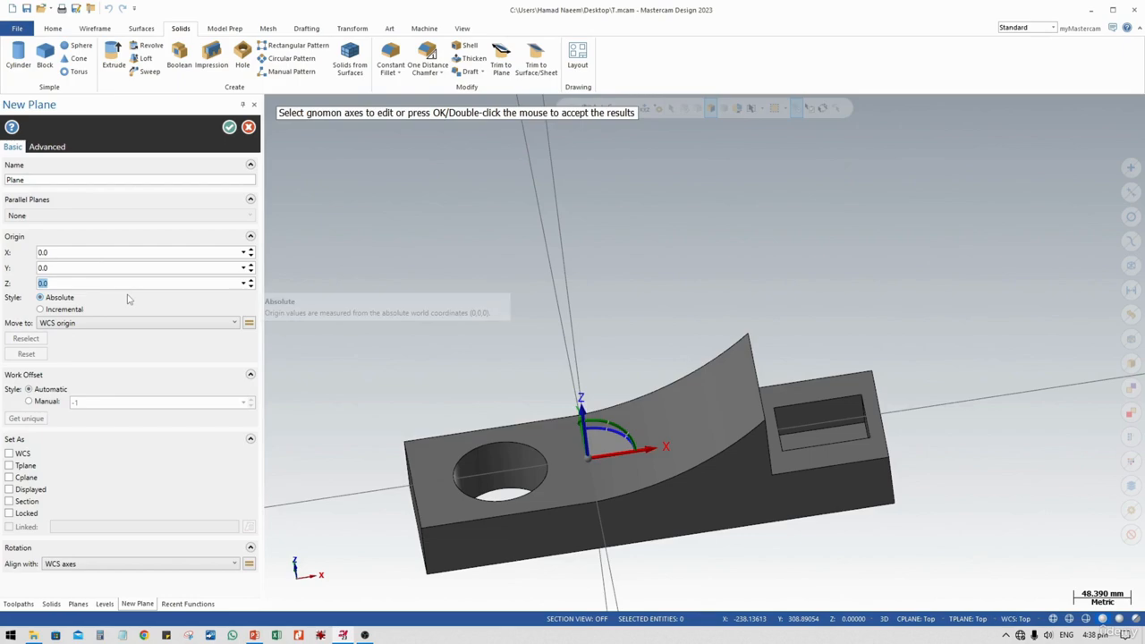
pyautogui.write('60')
pyautogui.press('Return')
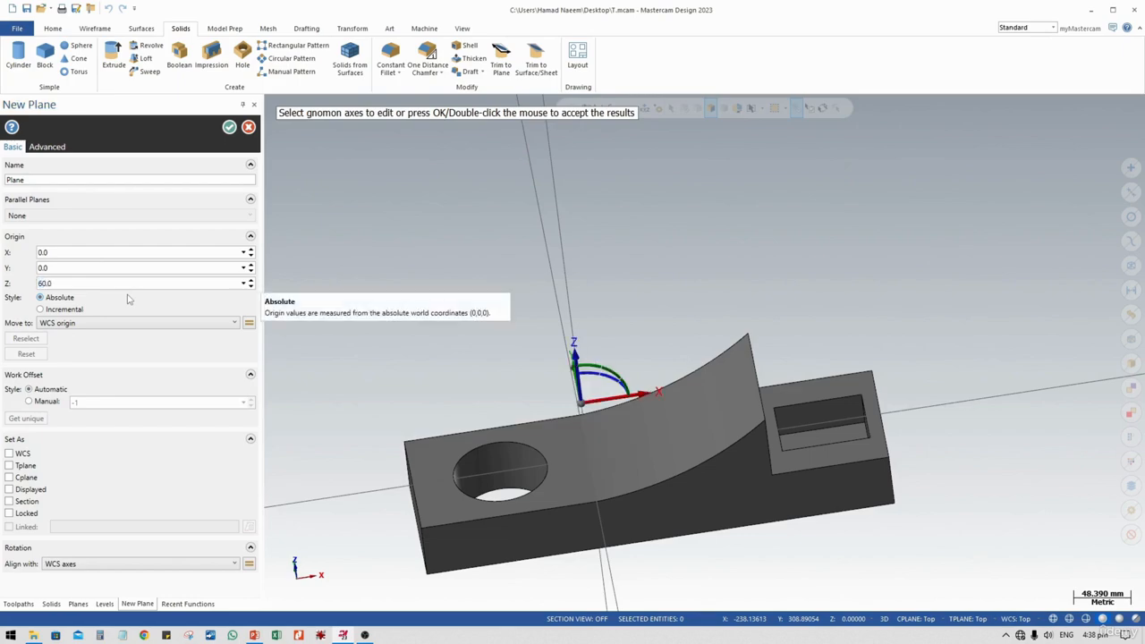
pyautogui.moveTo(581, 455); pyautogui.dragTo(575, 388, button='middle')
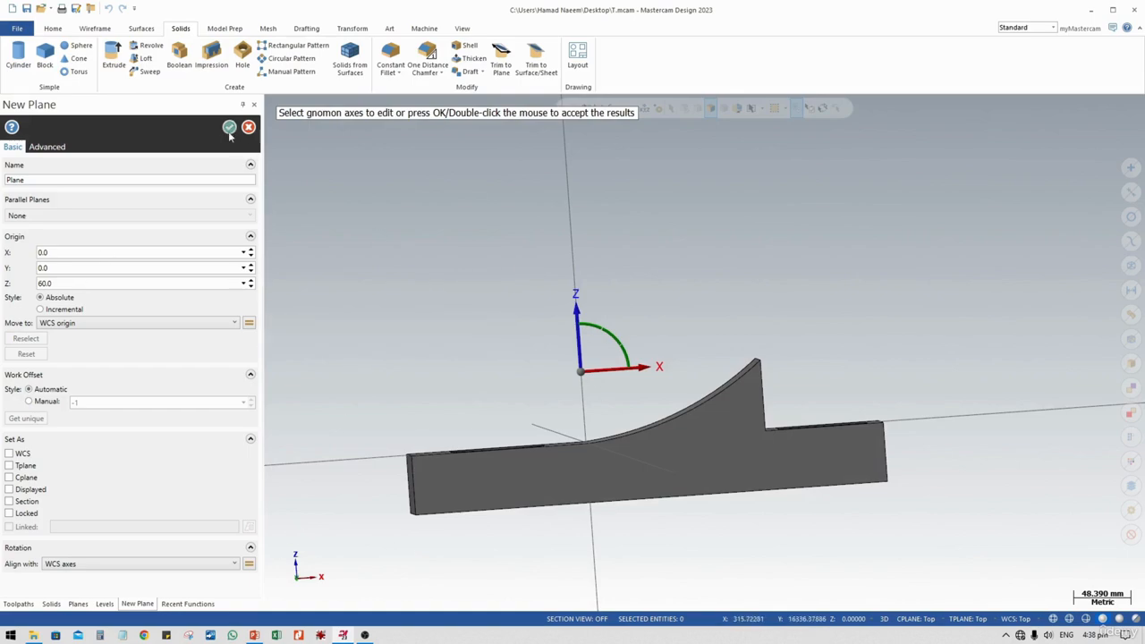
# Step: Name the new plane "Plane 1" and accept it
pyautogui.click(28, 178)
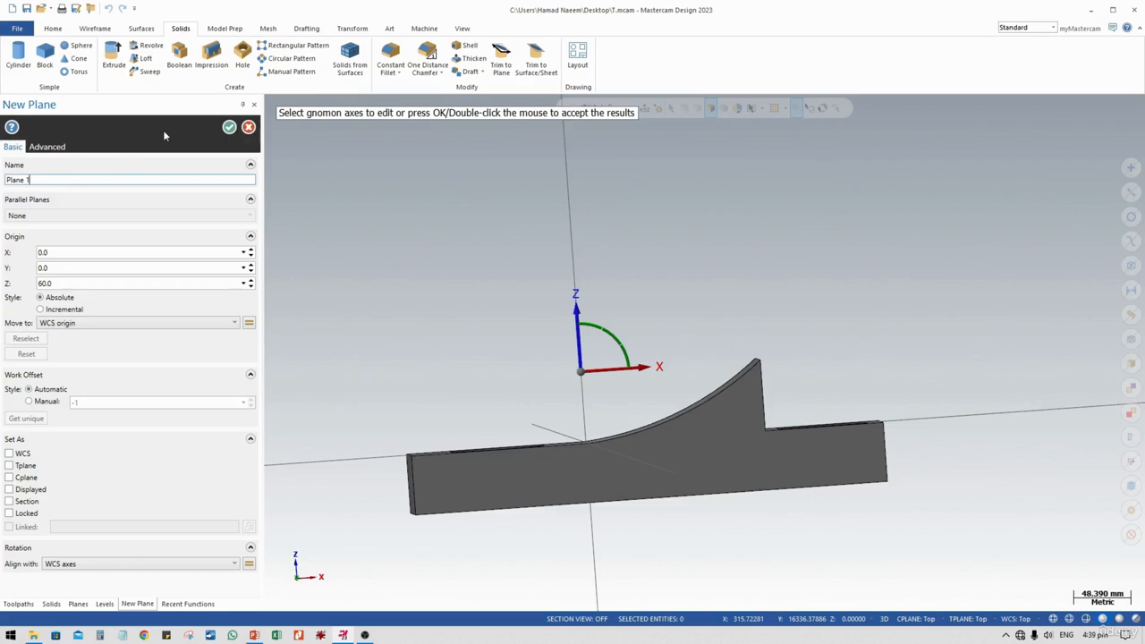
pyautogui.click(229, 127)
pyautogui.moveTo(582, 384); pyautogui.dragTo(501, 320, button='middle')
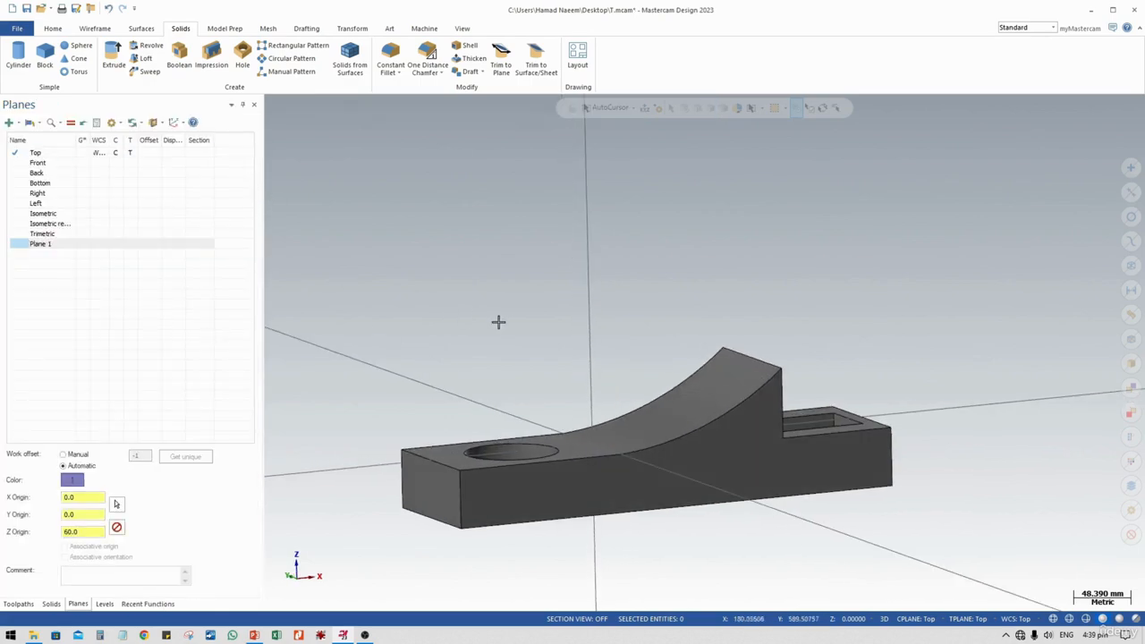
# Step: Make Plane 1 the active WCS, construction plane and tool plane, and align the graphics view to it
pyautogui.click(919, 618)
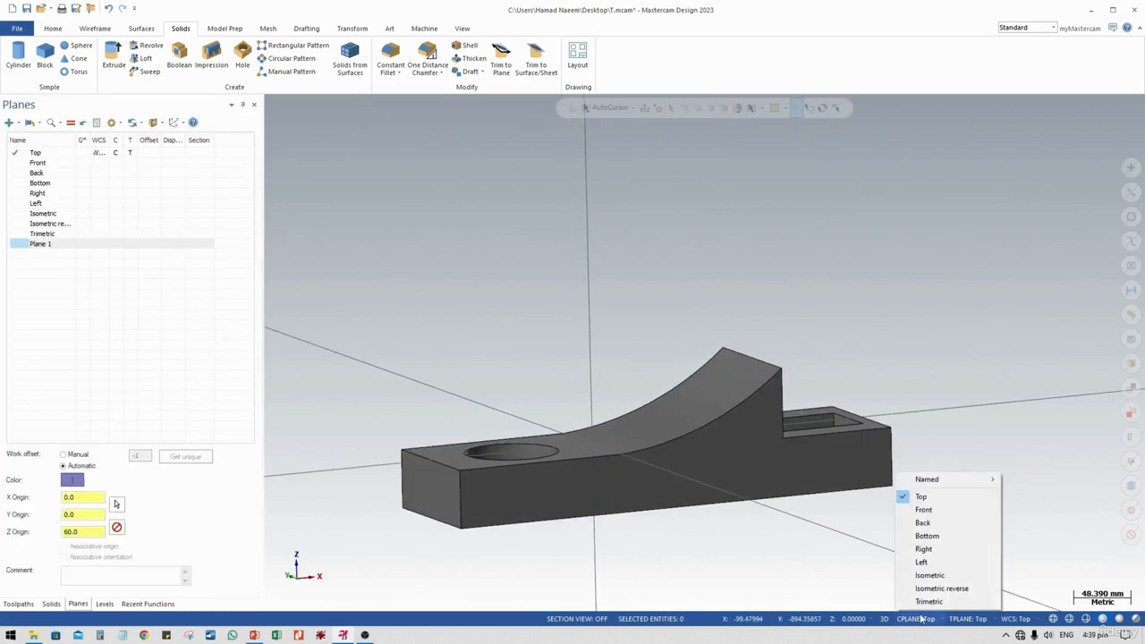
pyautogui.click(399, 340)
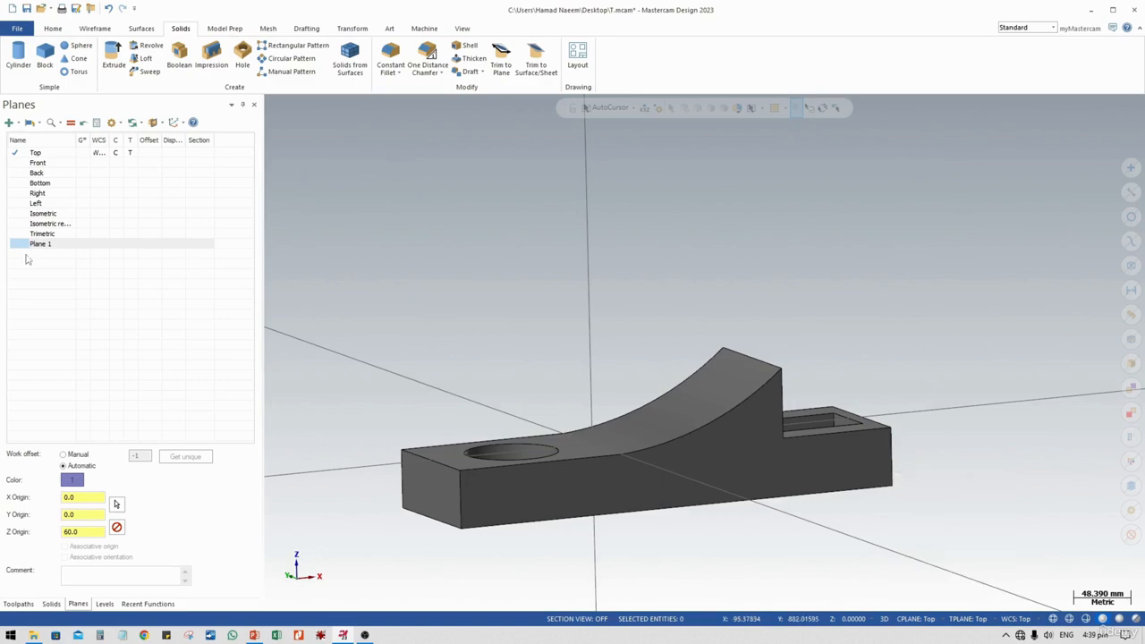
pyautogui.click(19, 246)
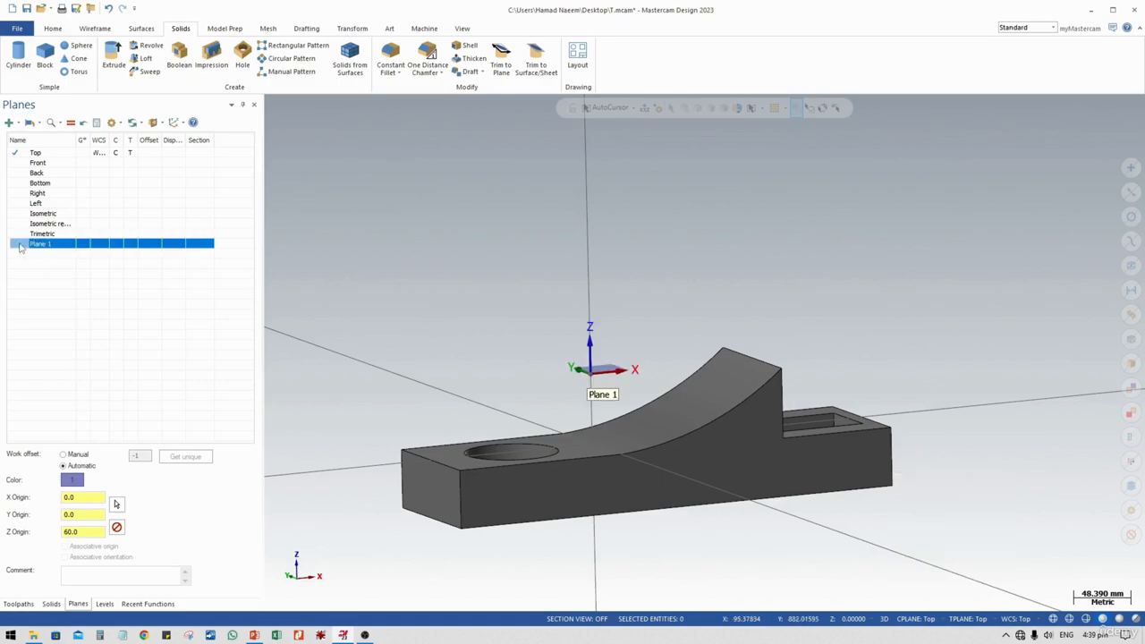
pyautogui.click(97, 246)
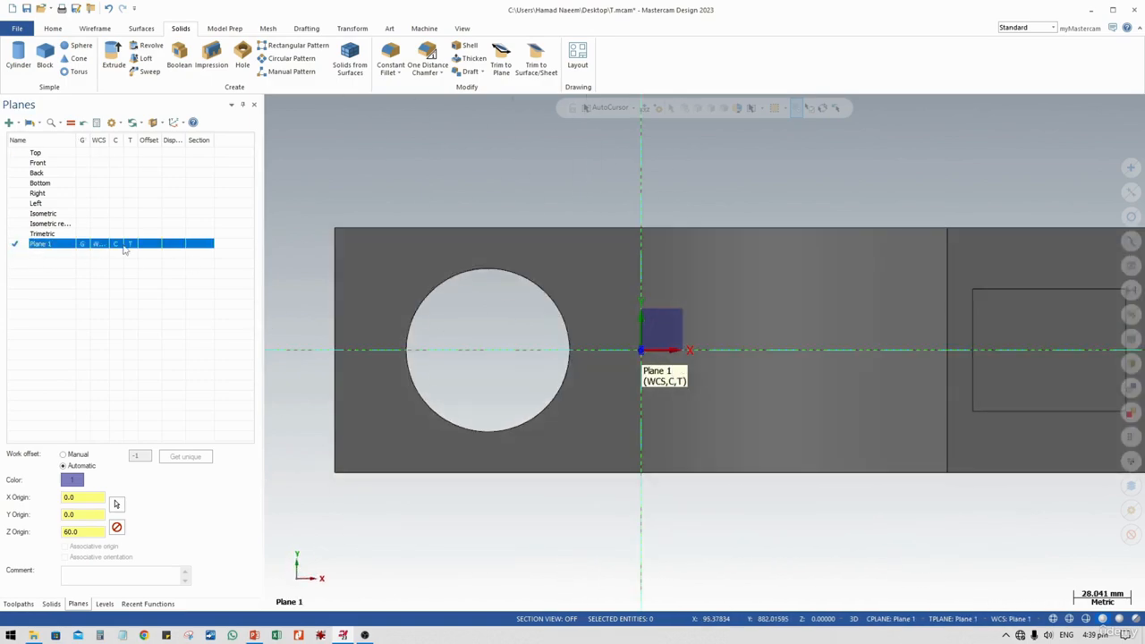
pyautogui.moveTo(802, 417)
pyautogui.mouseDown(button='middle')
pyautogui.moveTo(808, 299)
pyautogui.moveTo(798, 294)
pyautogui.moveTo(825, 294)
pyautogui.mouseUp(button='middle')
pyautogui.scroll(-4, 825, 294)
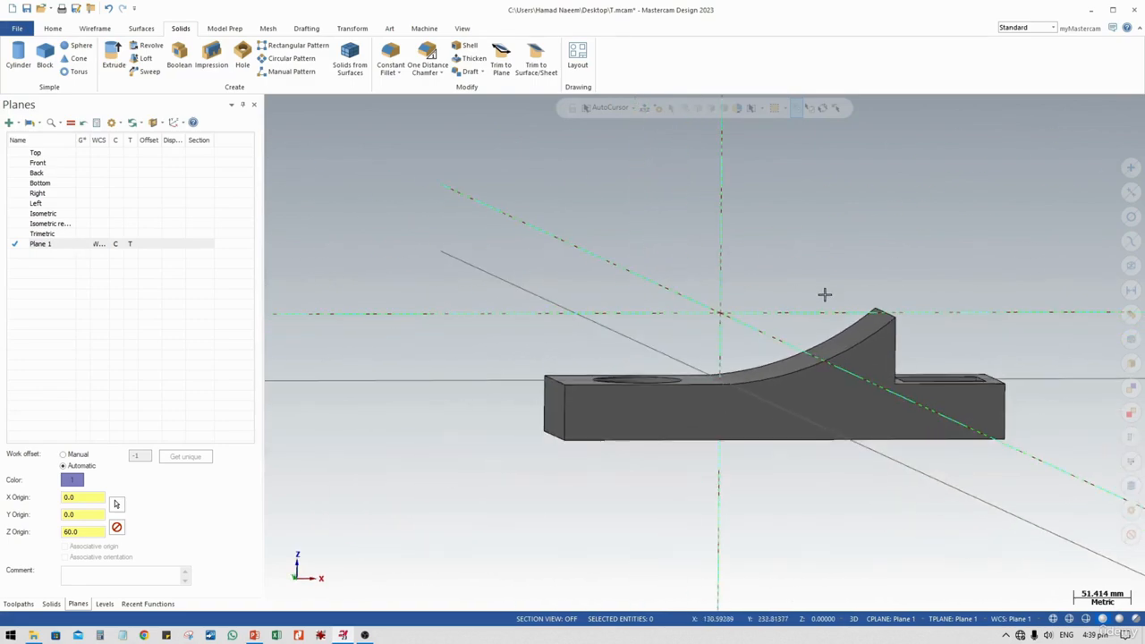
pyautogui.keyDown('shift'); pyautogui.moveTo(738, 334); pyautogui.dragTo(683, 357, button='middle'); pyautogui.keyUp('shift')
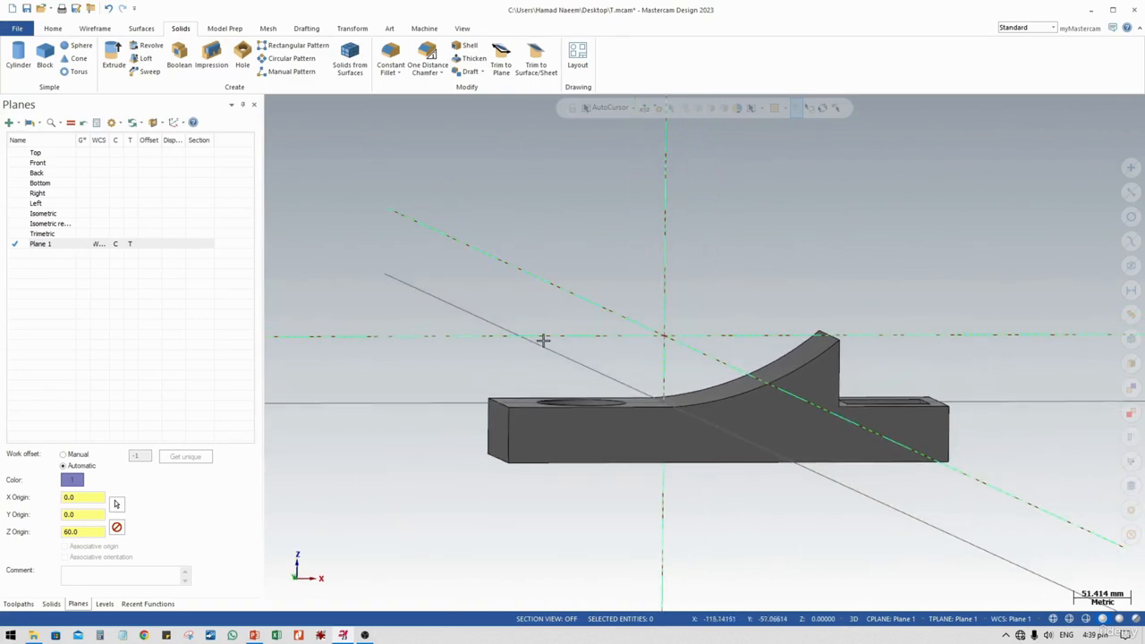
# Step: Add a machine group that uses the default mill definition
pyautogui.click(18, 604)
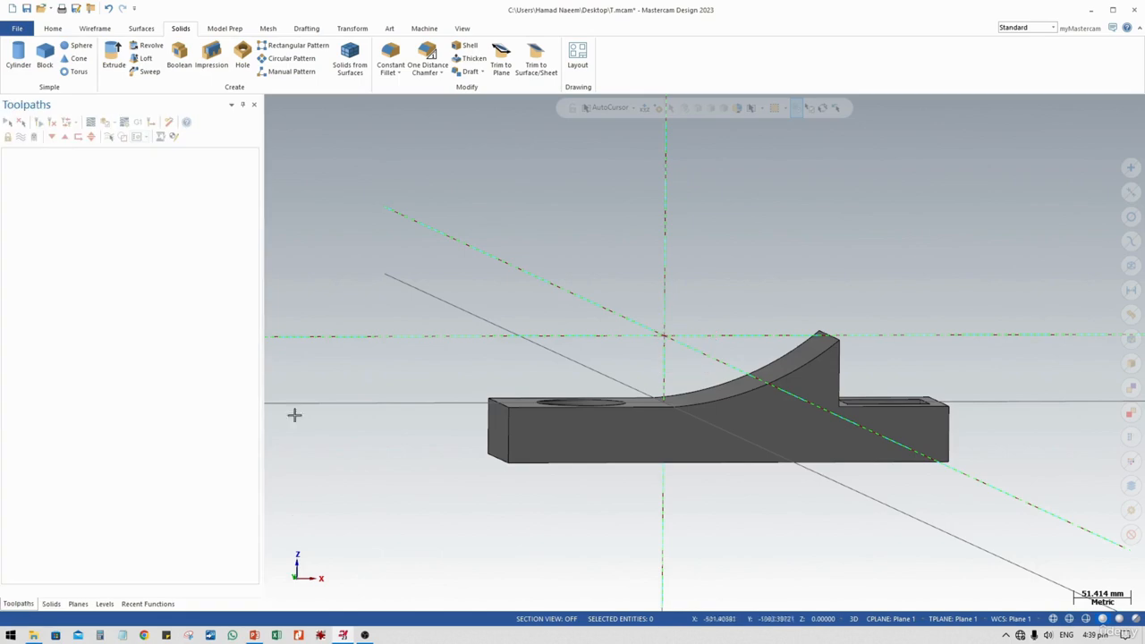
pyautogui.click(422, 28)
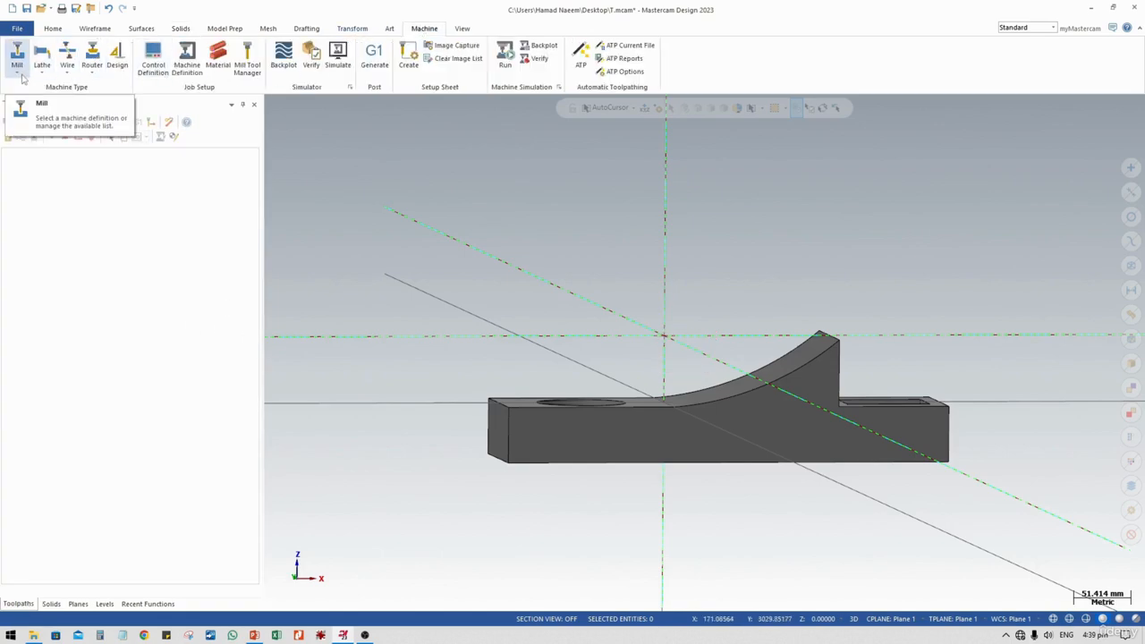
pyautogui.moveTo(501, 423); pyautogui.dragTo(575, 435, button='middle')
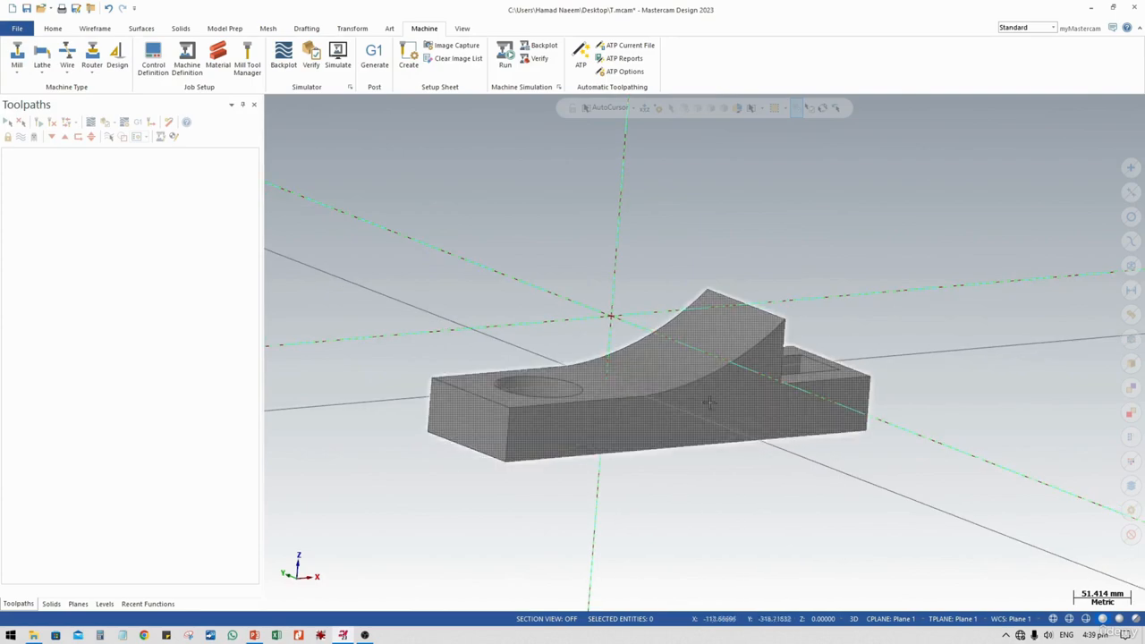
pyautogui.keyDown('shift'); pyautogui.moveTo(634, 389); pyautogui.dragTo(596, 373, button='middle'); pyautogui.keyUp('shift')
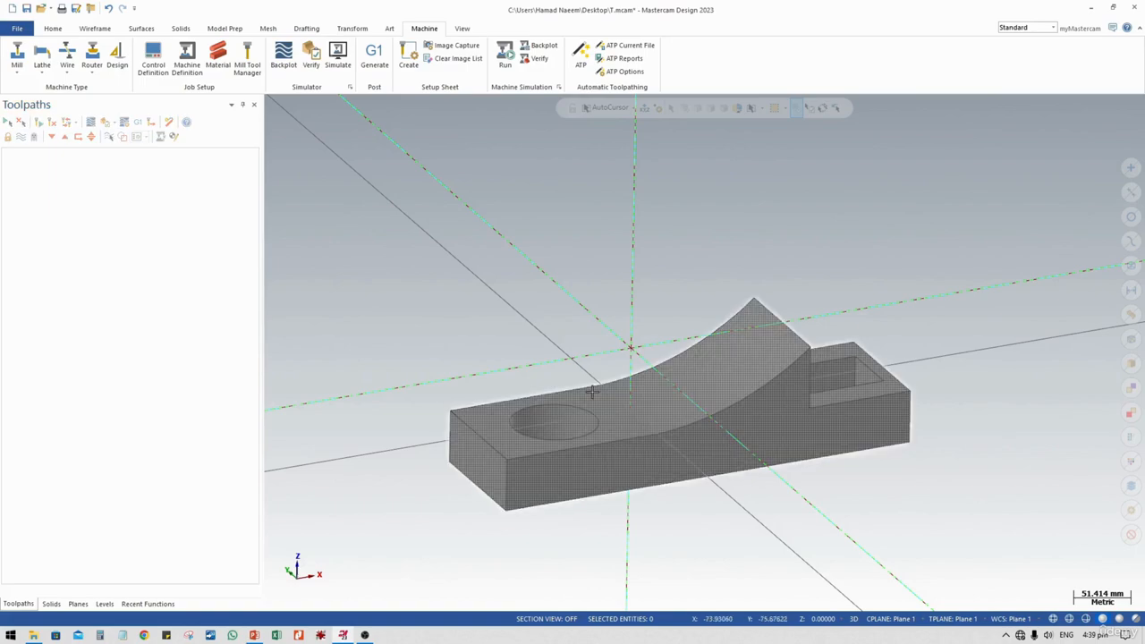
pyautogui.click(17, 77)
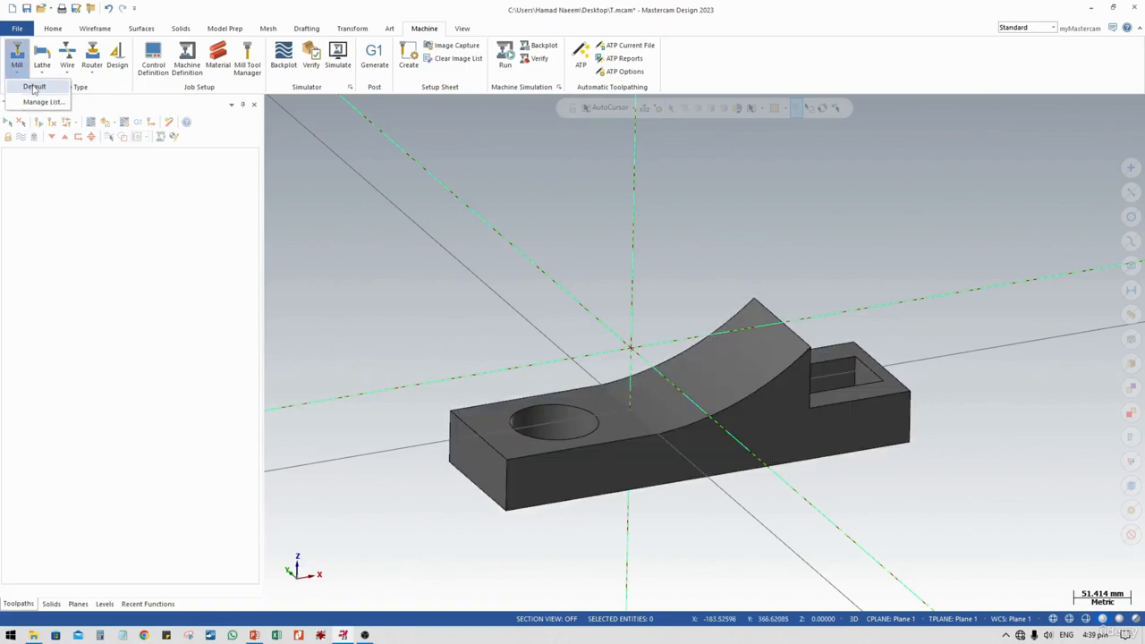
pyautogui.click(34, 86)
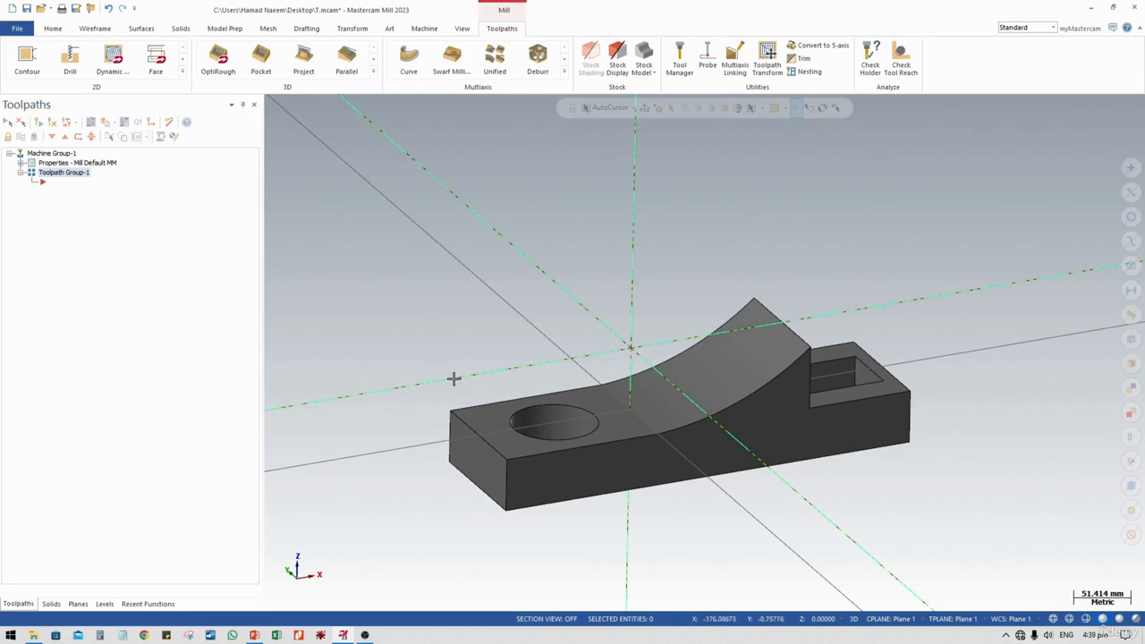
# Step: Start a 3D rough Pocket toolpath with the floor of the rectangular pocket as the drive surface
pyautogui.moveTo(463, 381); pyautogui.dragTo(509, 388, button='middle')
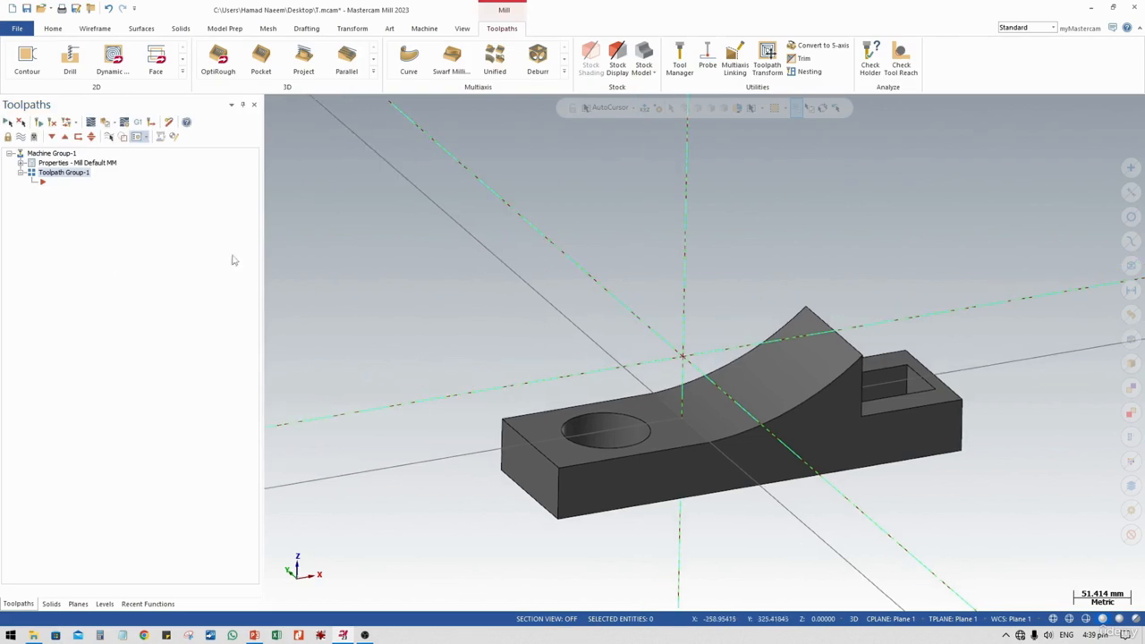
pyautogui.click(373, 70)
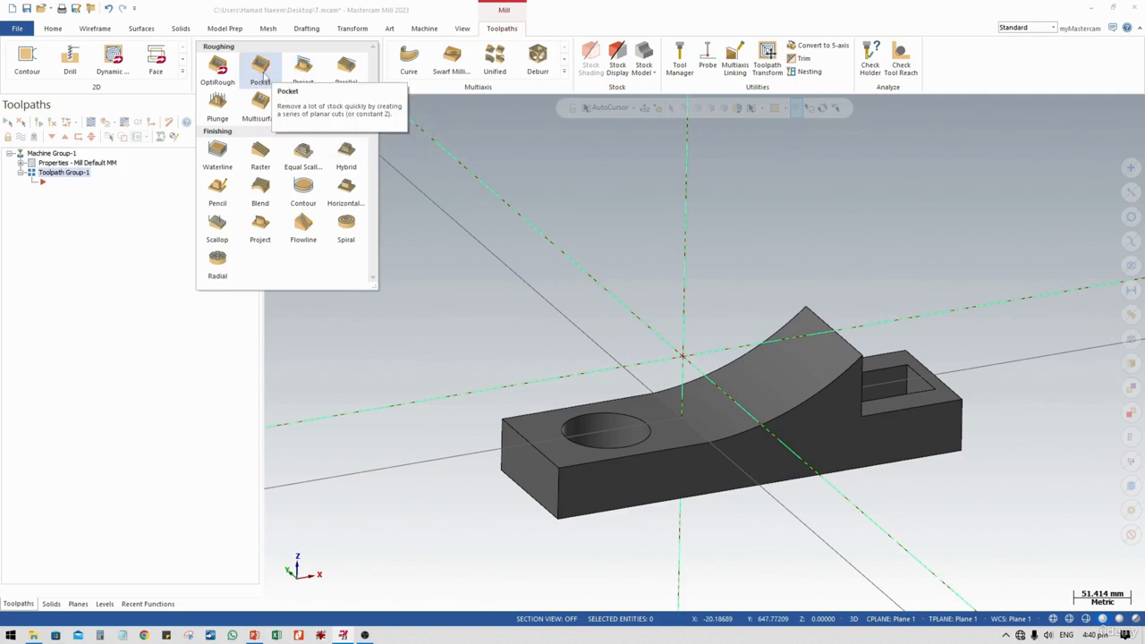
pyautogui.click(264, 77)
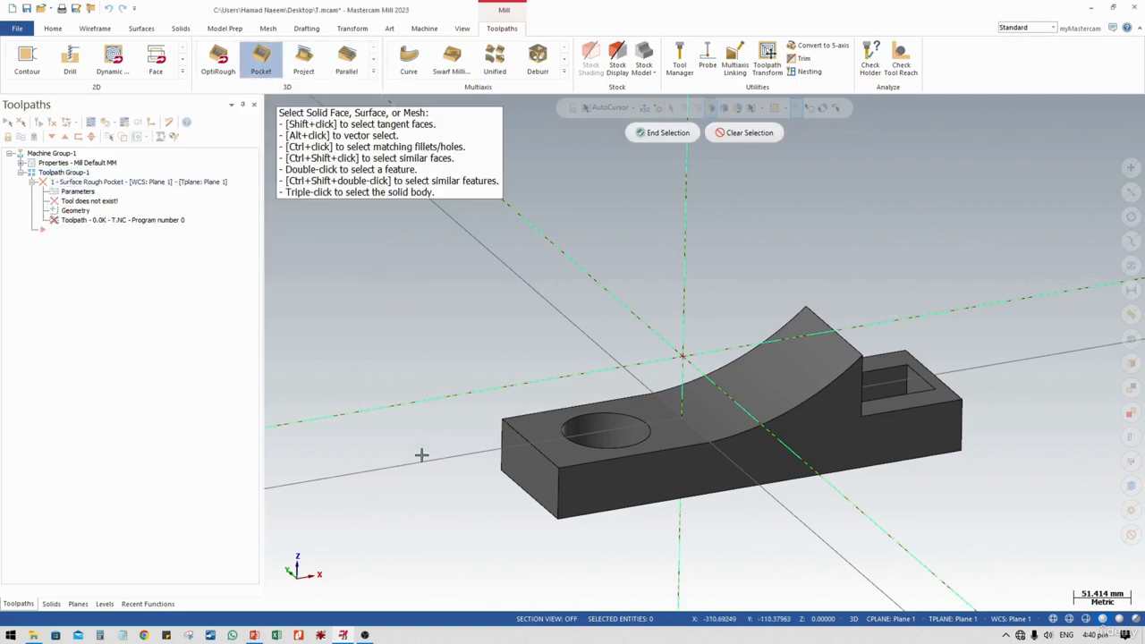
pyautogui.moveTo(643, 427); pyautogui.dragTo(592, 419, button='middle')
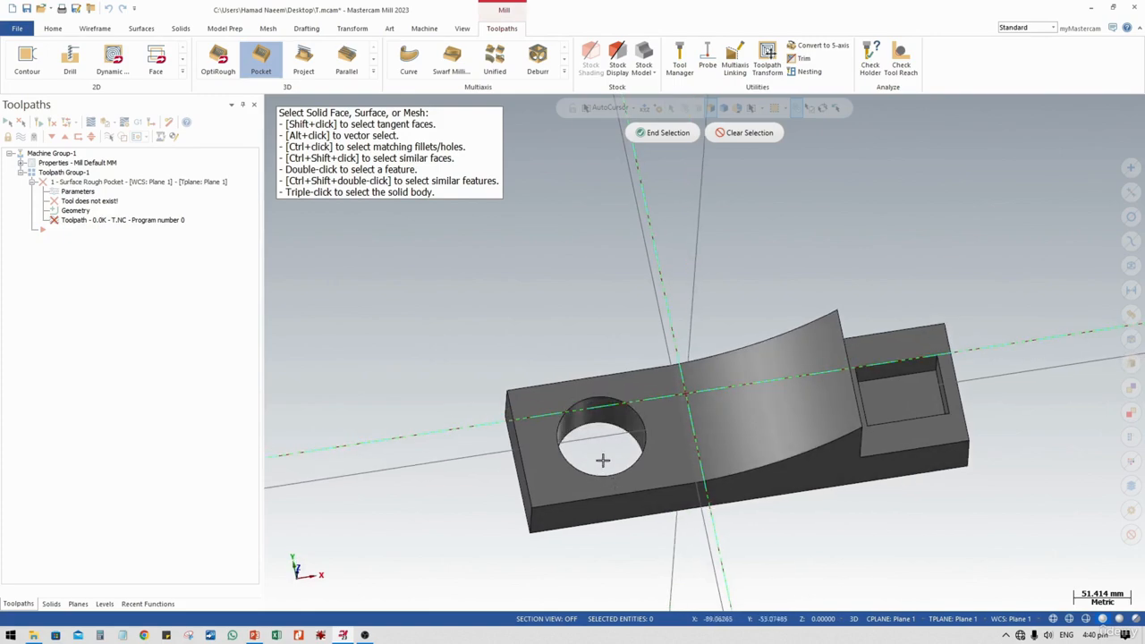
pyautogui.moveTo(592, 457); pyautogui.dragTo(643, 413, button='middle')
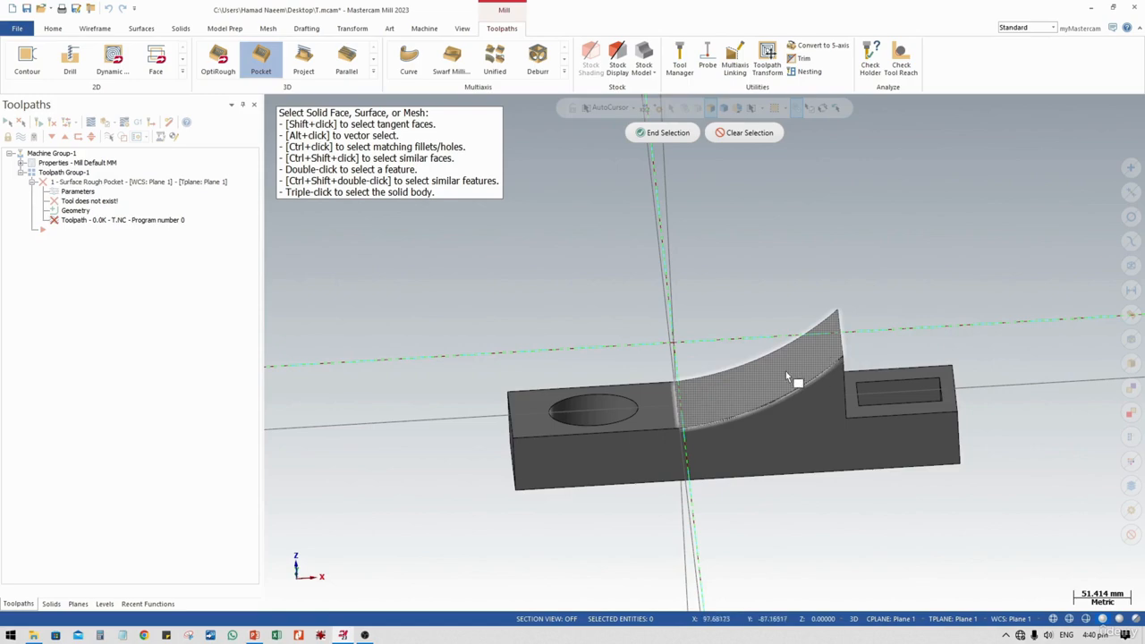
pyautogui.moveTo(807, 386)
pyautogui.mouseDown(button='middle')
pyautogui.moveTo(808, 350)
pyautogui.moveTo(808, 378)
pyautogui.moveTo(908, 398)
pyautogui.moveTo(800, 416)
pyautogui.moveTo(802, 403)
pyautogui.mouseUp(button='middle')
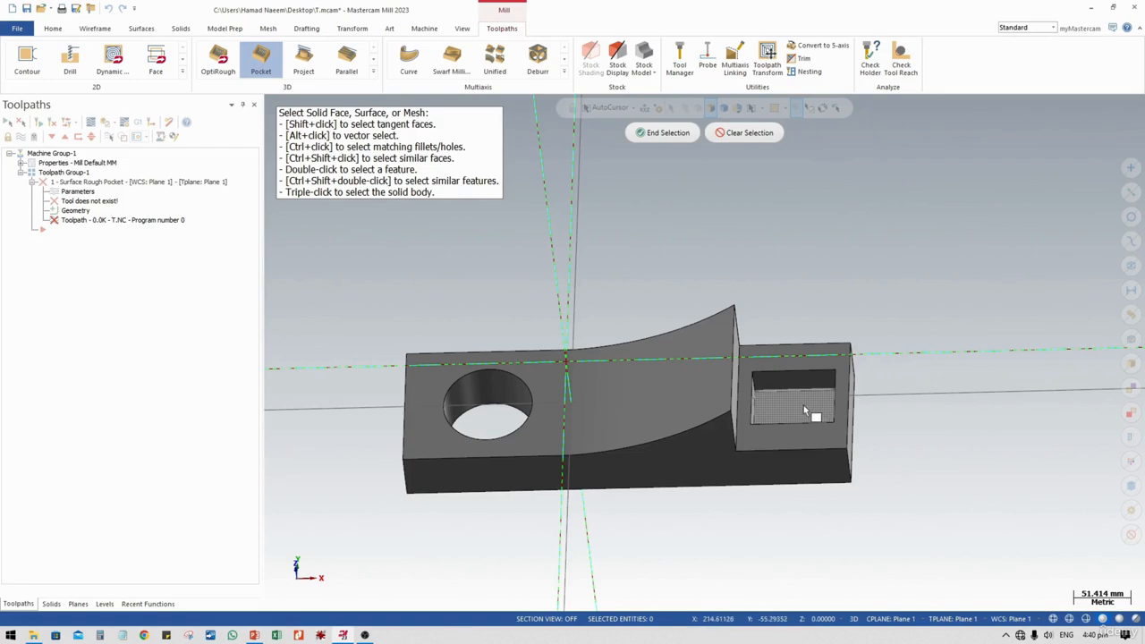
pyautogui.moveTo(787, 409)
pyautogui.mouseDown(button='middle')
pyautogui.moveTo(762, 379)
pyautogui.moveTo(753, 404)
pyautogui.mouseUp(button='middle')
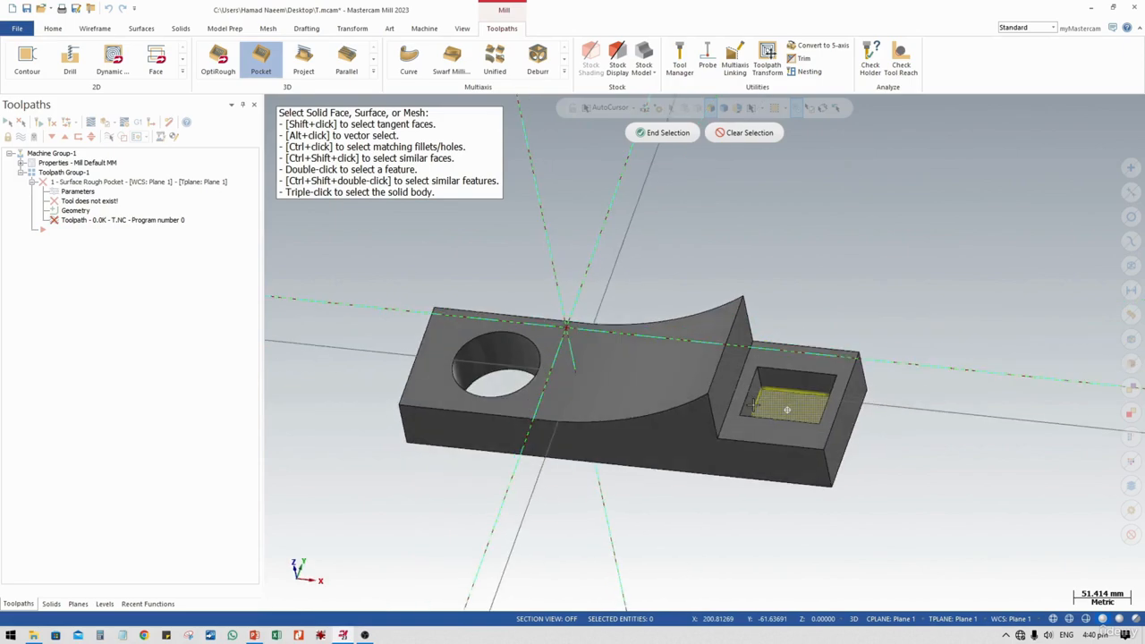
pyautogui.click(659, 137)
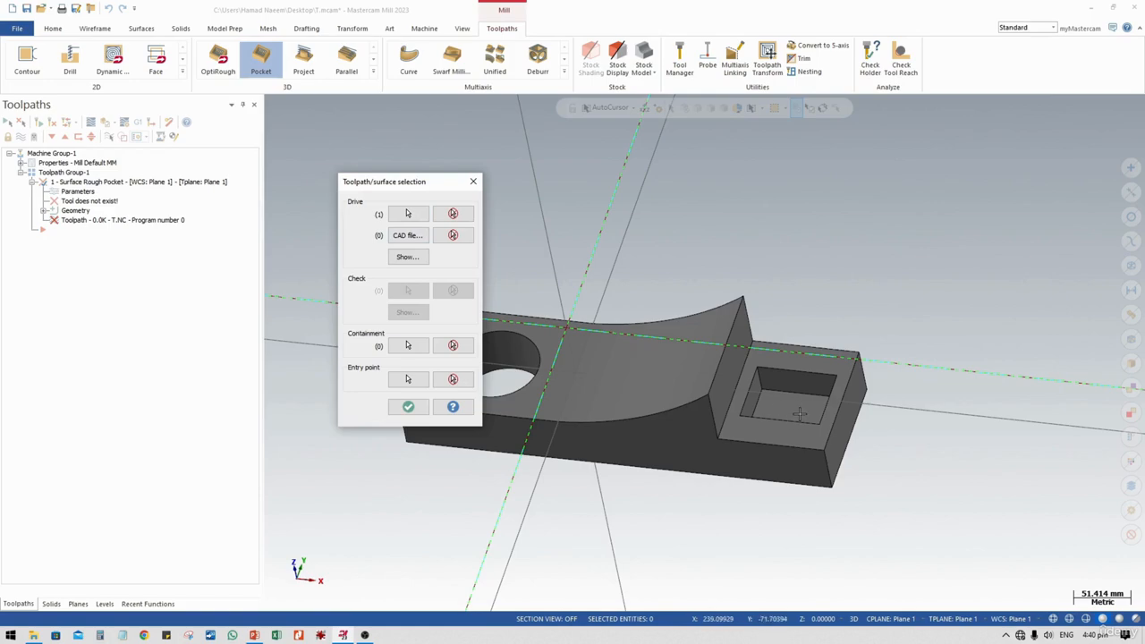
# Step: Use the rectangular pocket's upper edge loop as the containment boundary and accept the toolpath's surface selection
pyautogui.click(408, 345)
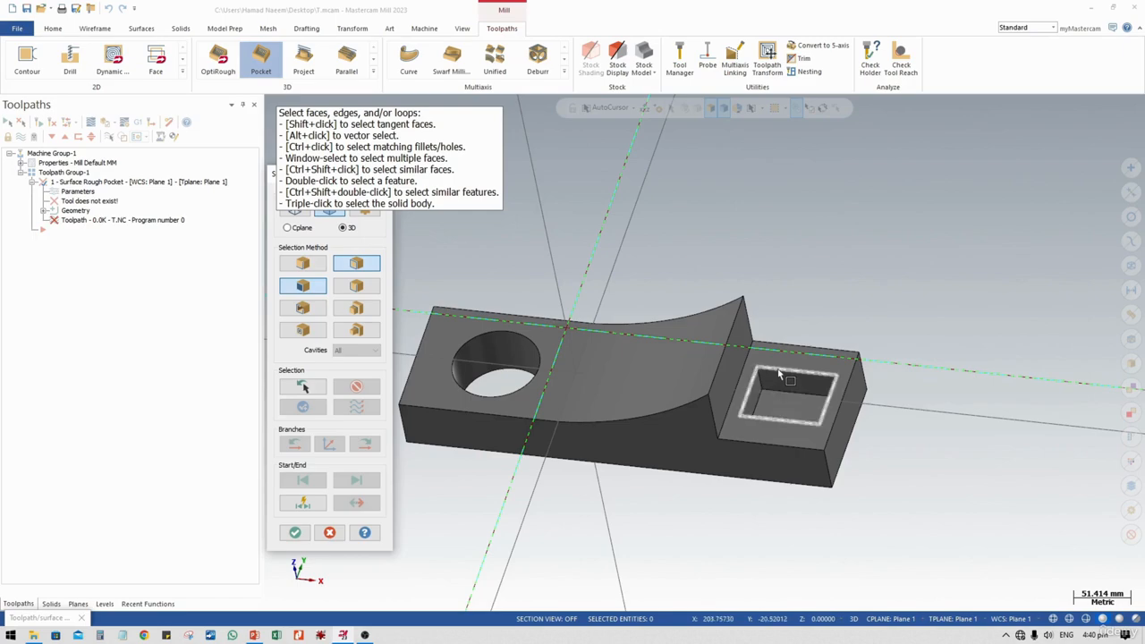
pyautogui.scroll(3, 778, 376)
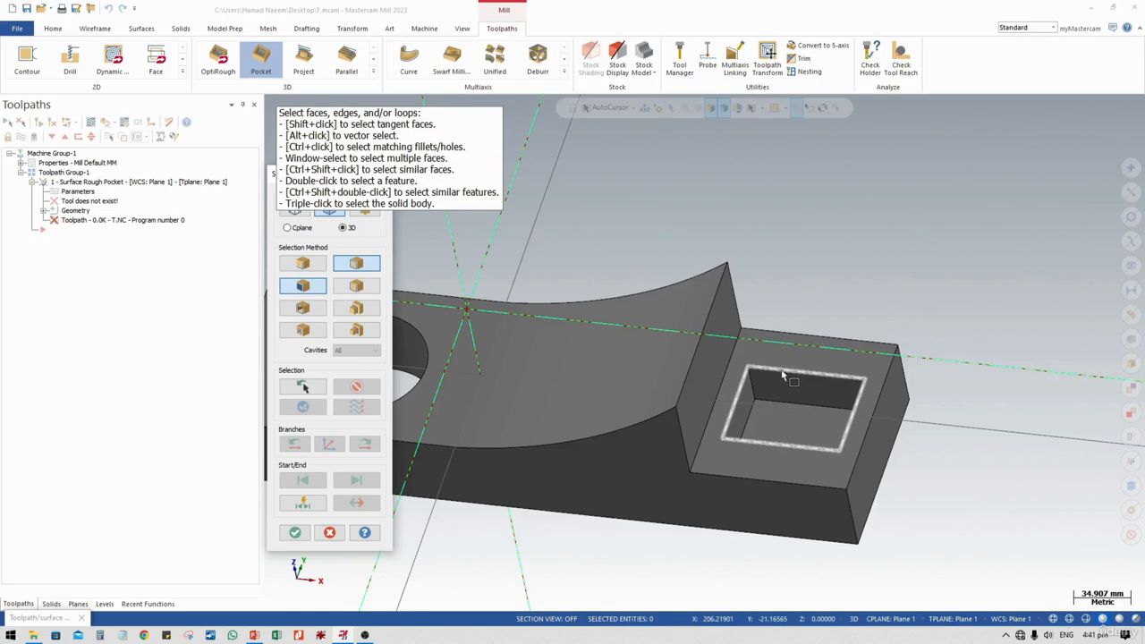
pyautogui.click(782, 376)
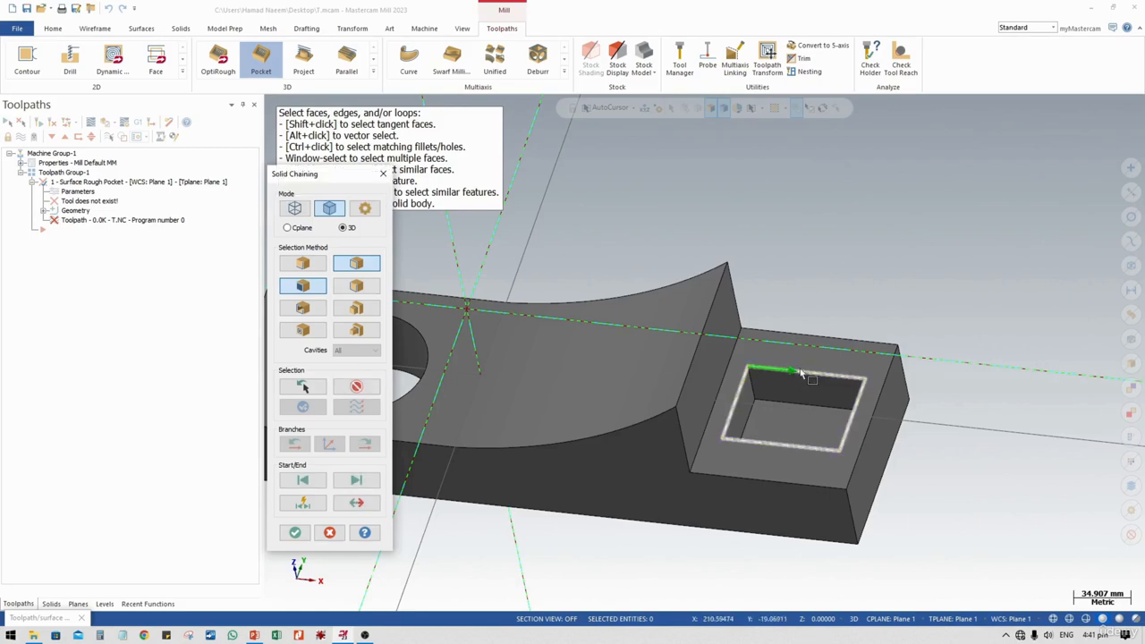
pyautogui.click(295, 533)
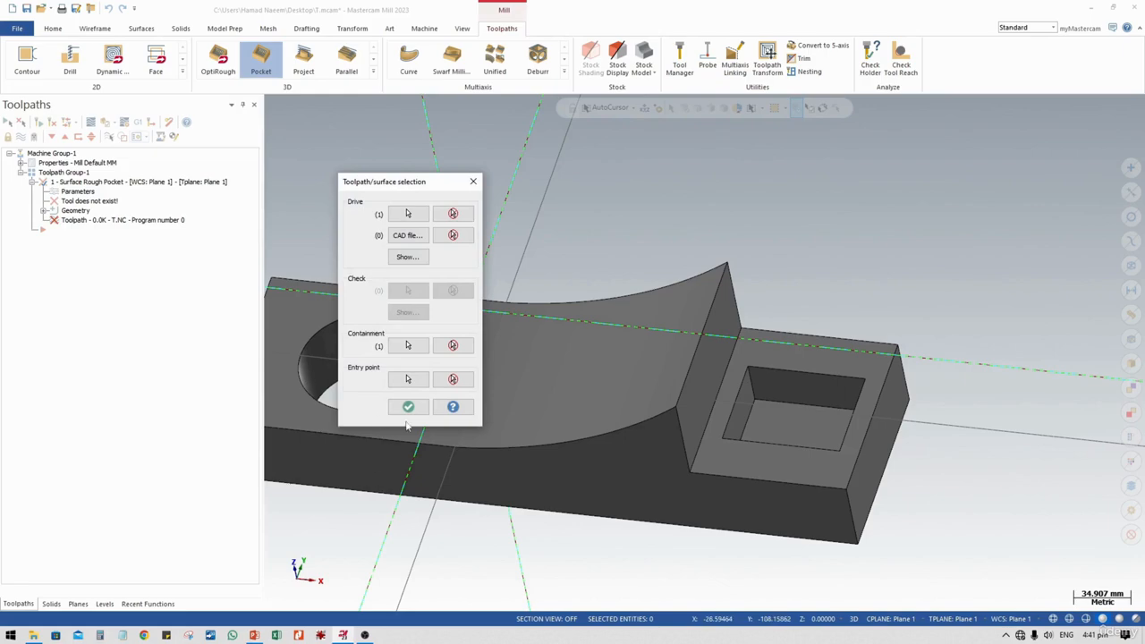
pyautogui.click(408, 407)
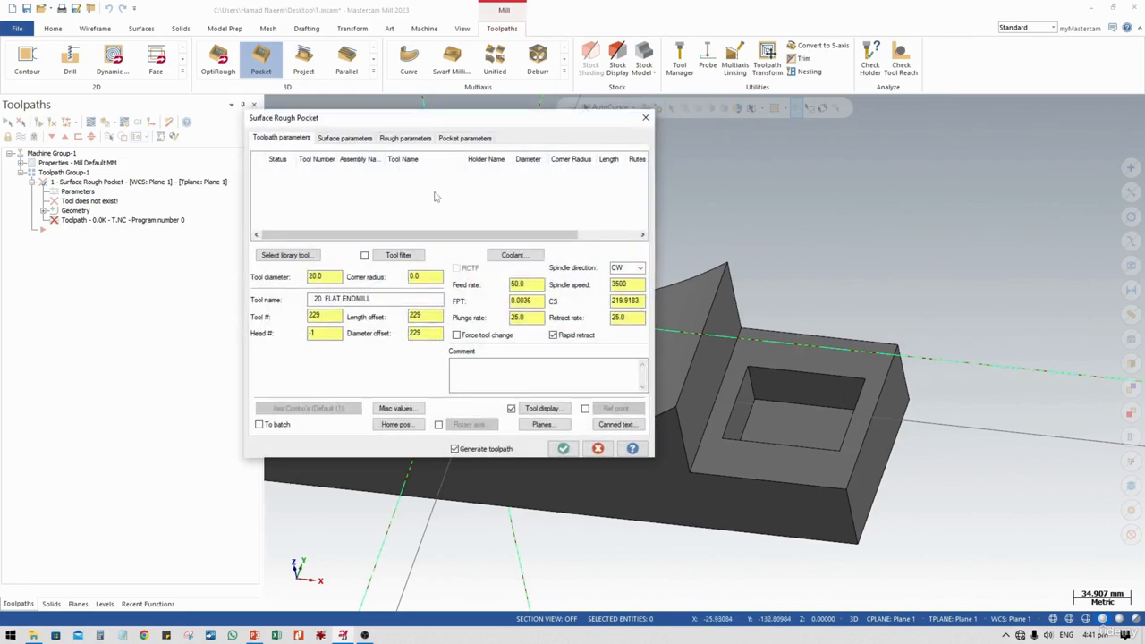
# Step: Turn on the tool filter and load FLAT END MILL - 8 from the tool library
pyautogui.click(398, 255)
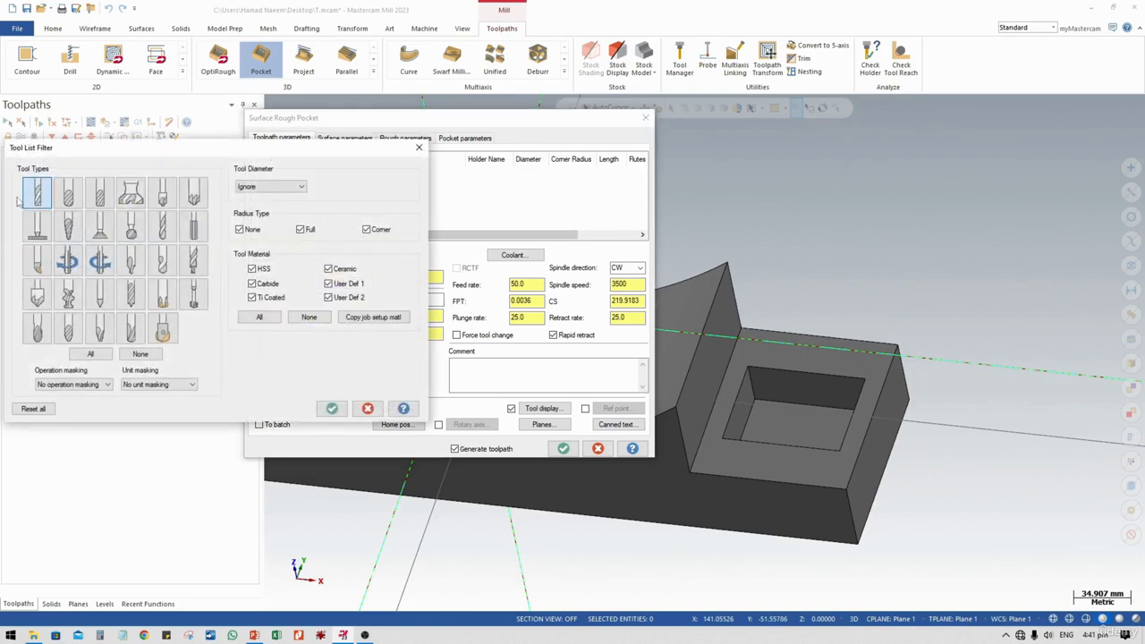
pyautogui.click(332, 408)
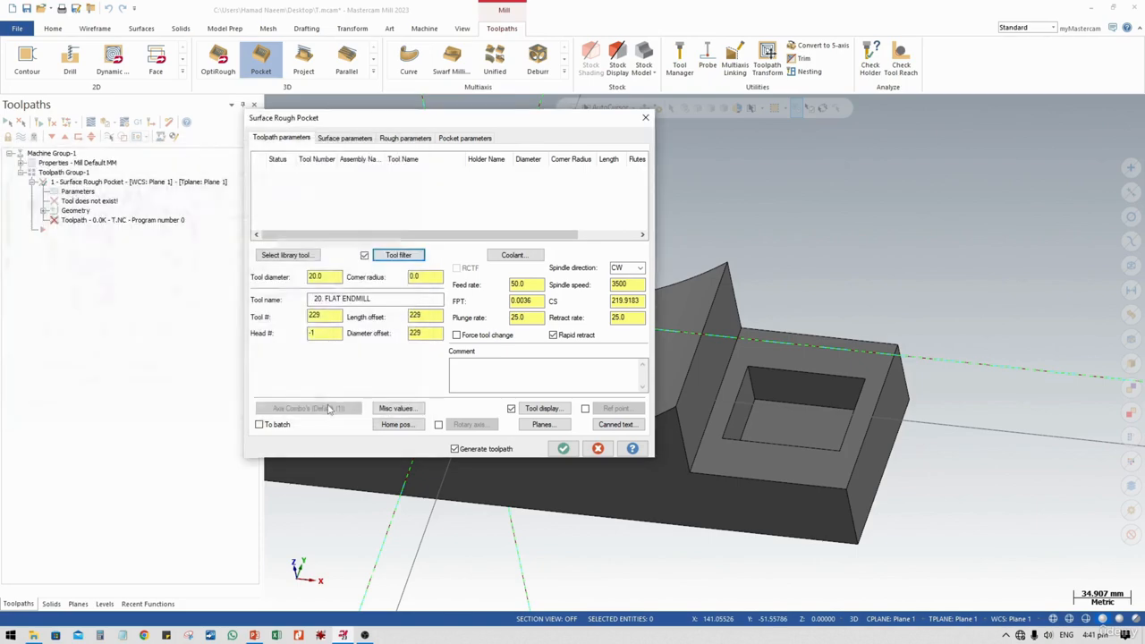
pyautogui.click(284, 256)
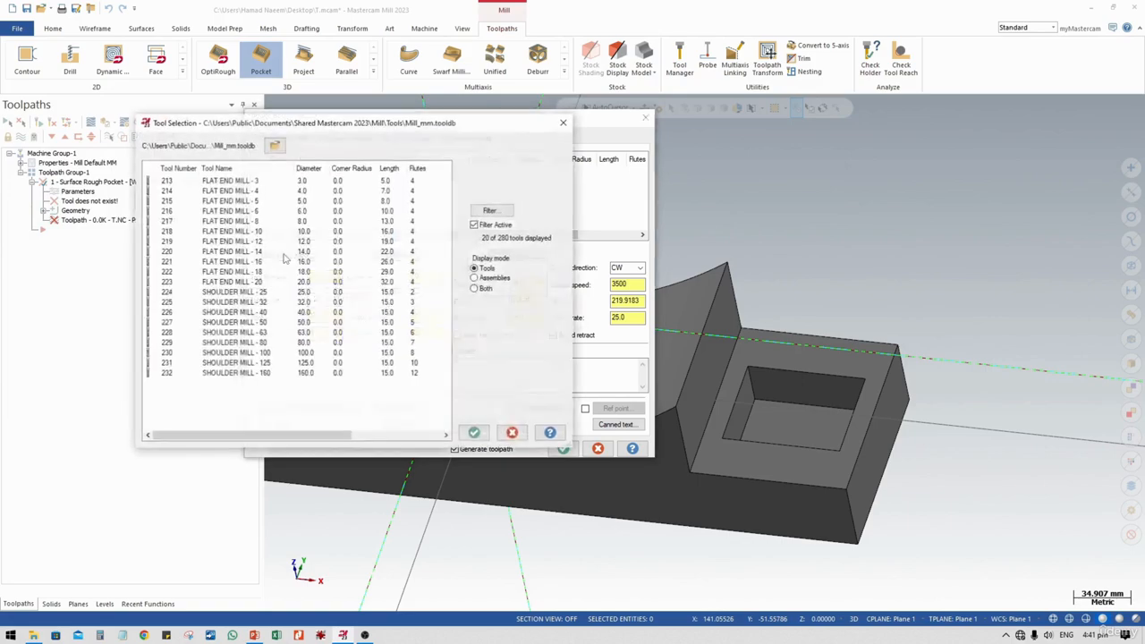
pyautogui.click(236, 222)
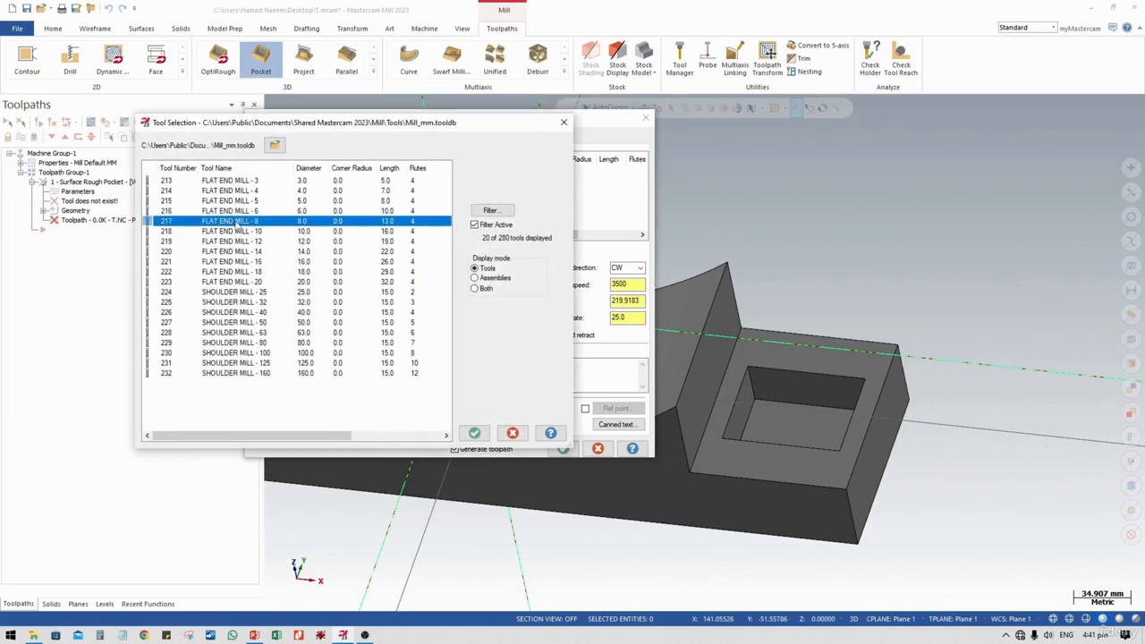
pyautogui.click(474, 433)
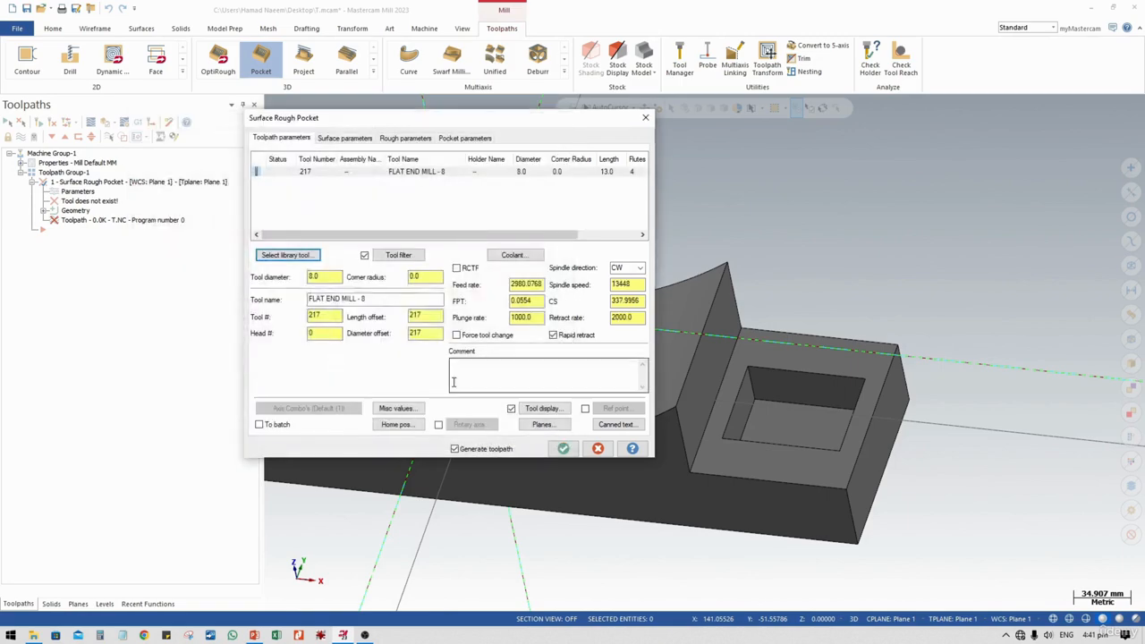
# Step: Set the 8 mm end mill's overall length to 75 and its cutting length and shoulder length to 40
pyautogui.click(443, 172)
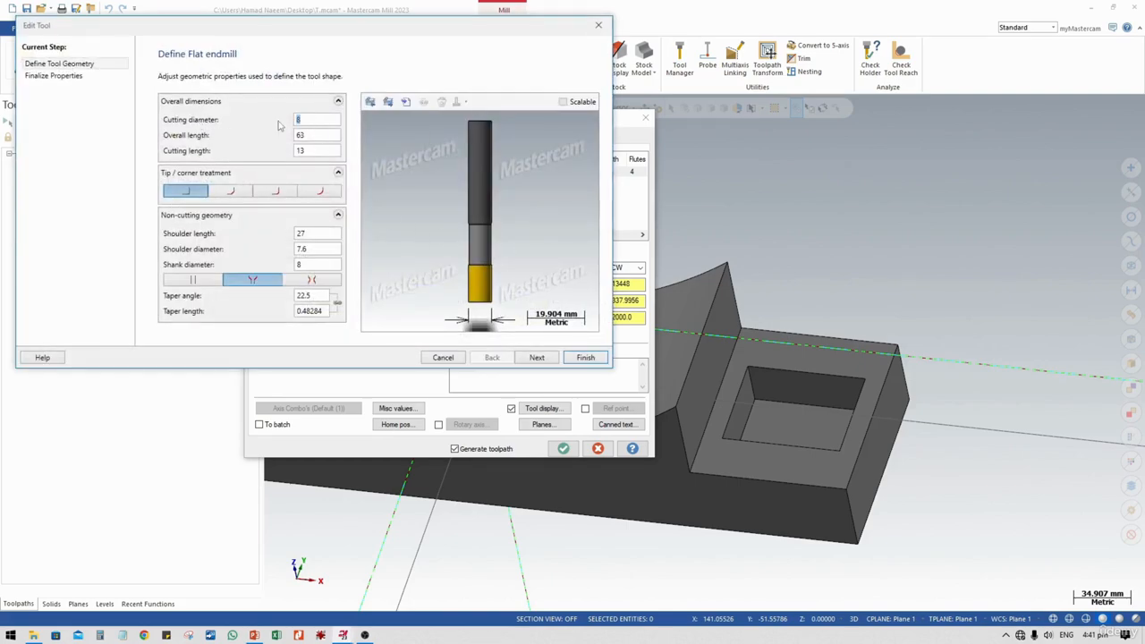
pyautogui.press('Tab')
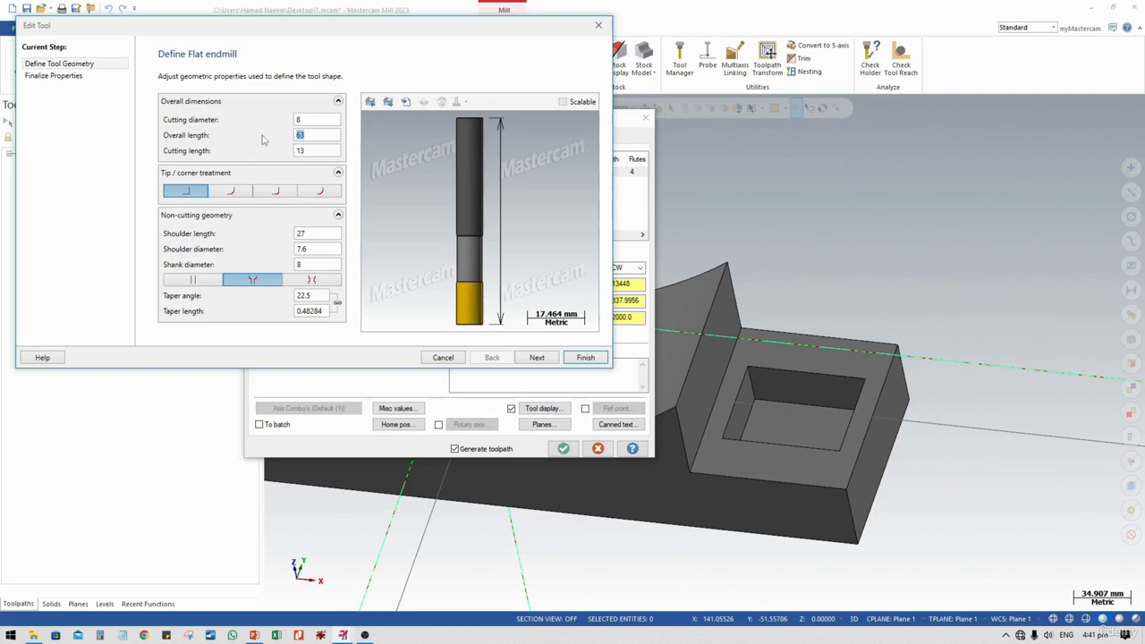
pyautogui.write('75')
pyautogui.click(316, 150)
pyautogui.doubleClick(327, 153)
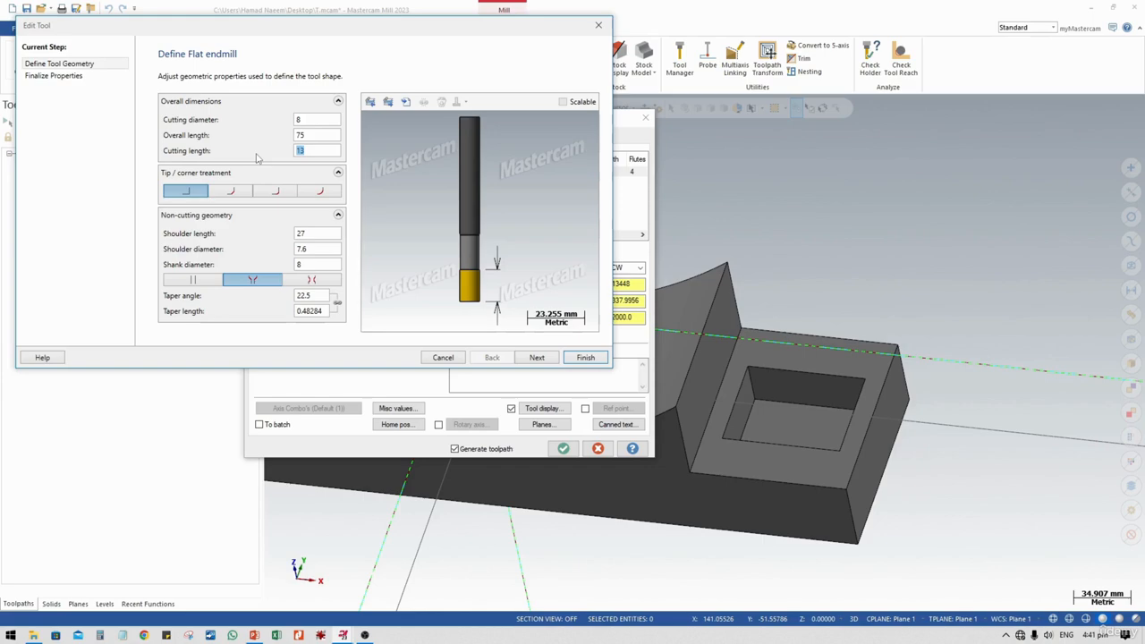
pyautogui.write('40')
pyautogui.click(317, 234)
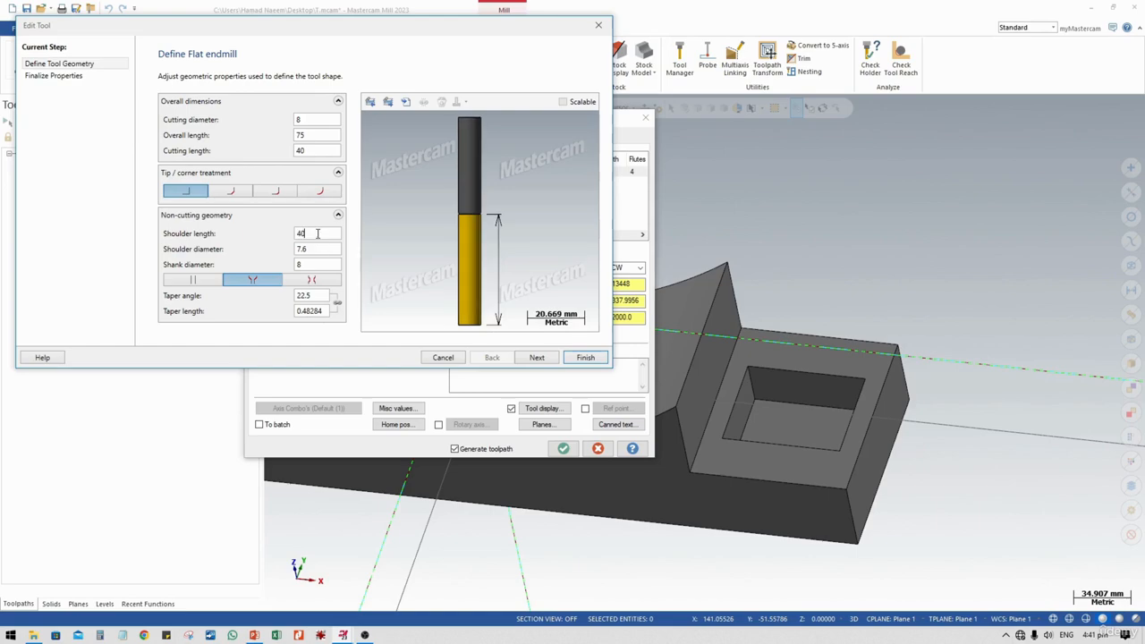
# Step: Set the end mill's tool number to 1 and finish editing the tool
pyautogui.click(536, 357)
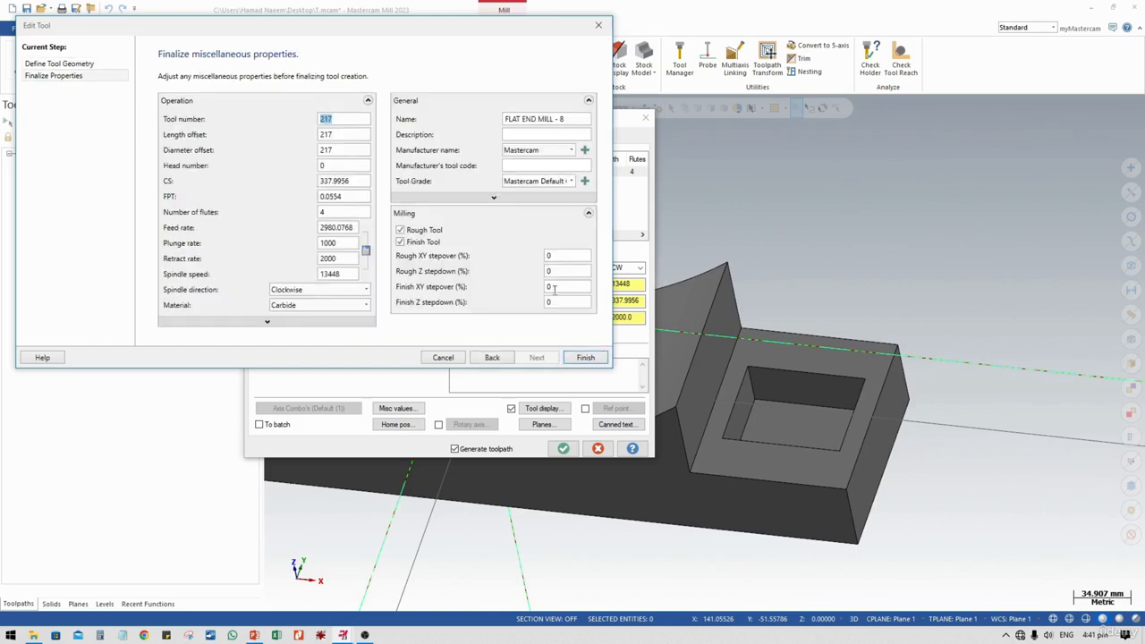
pyautogui.moveTo(568, 119); pyautogui.dragTo(503, 119)
pyautogui.click(346, 119)
pyautogui.doubleClick(347, 118)
pyautogui.write('1')
pyautogui.click(347, 134)
pyautogui.click(585, 357)
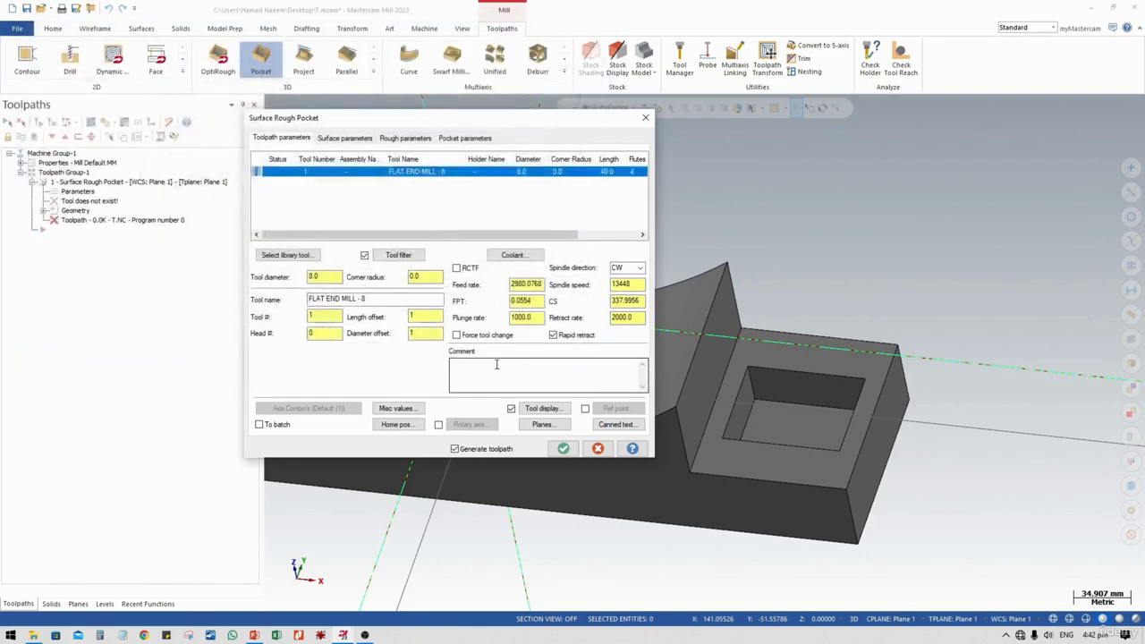
# Step: Set the toolpath's spindle speed to 13000 and its feed rate to 2000
pyautogui.doubleClick(630, 285)
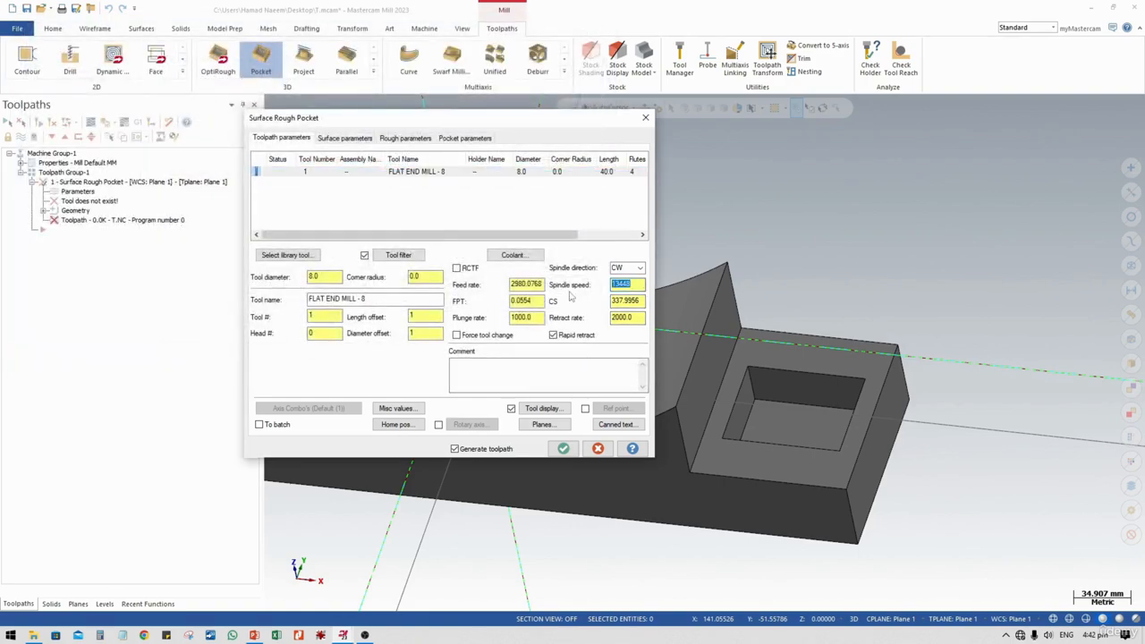
pyautogui.write('130')
pyautogui.click(530, 285)
pyautogui.doubleClick(531, 284)
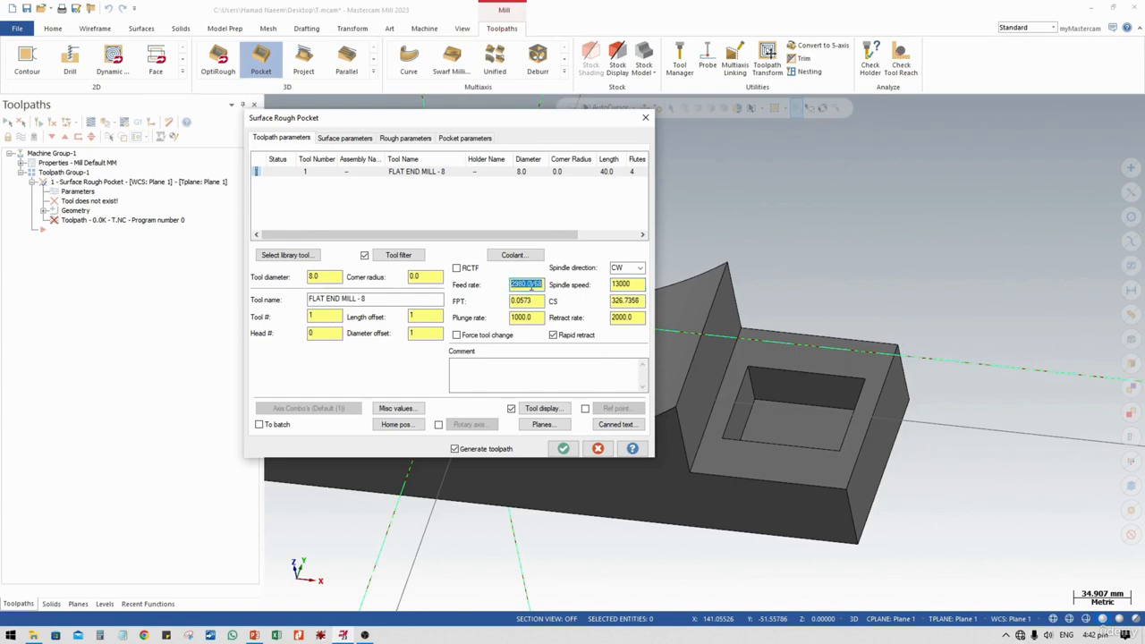
pyautogui.write('2000')
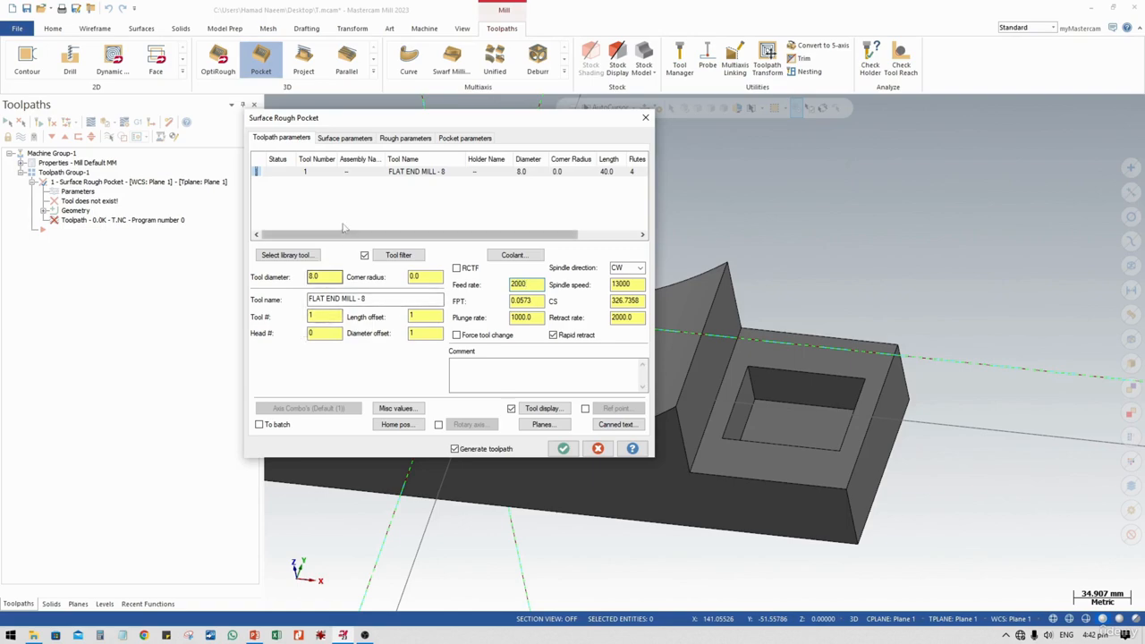
# Step: Turn on flood coolant for the pocket toolpath
pyautogui.click(515, 255)
pyautogui.click(119, 171)
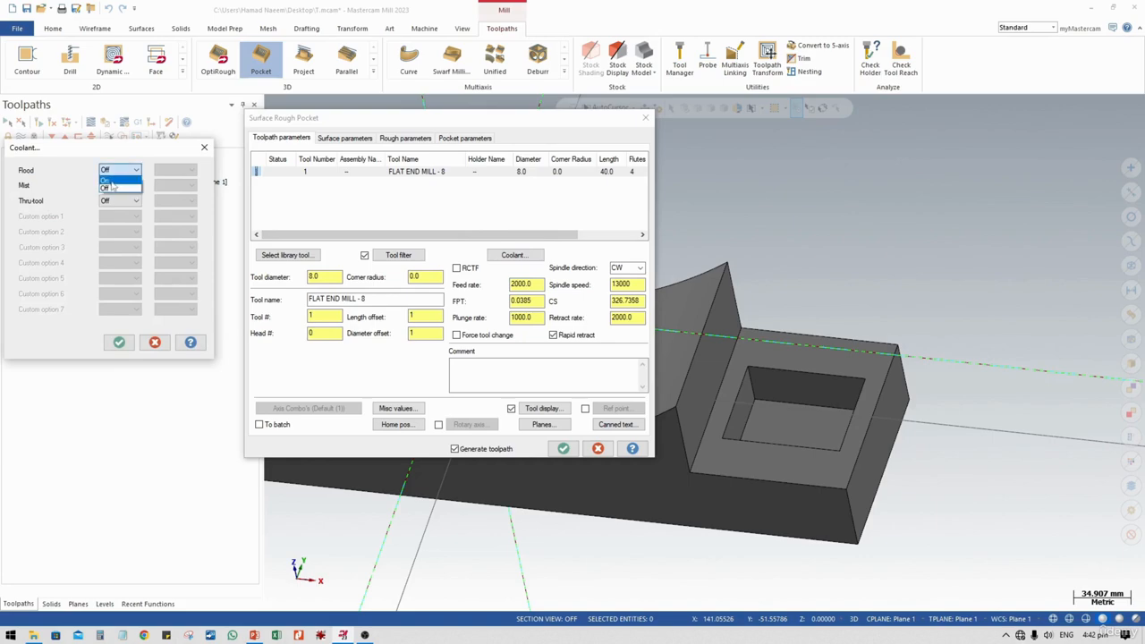
pyautogui.click(108, 190)
pyautogui.click(120, 343)
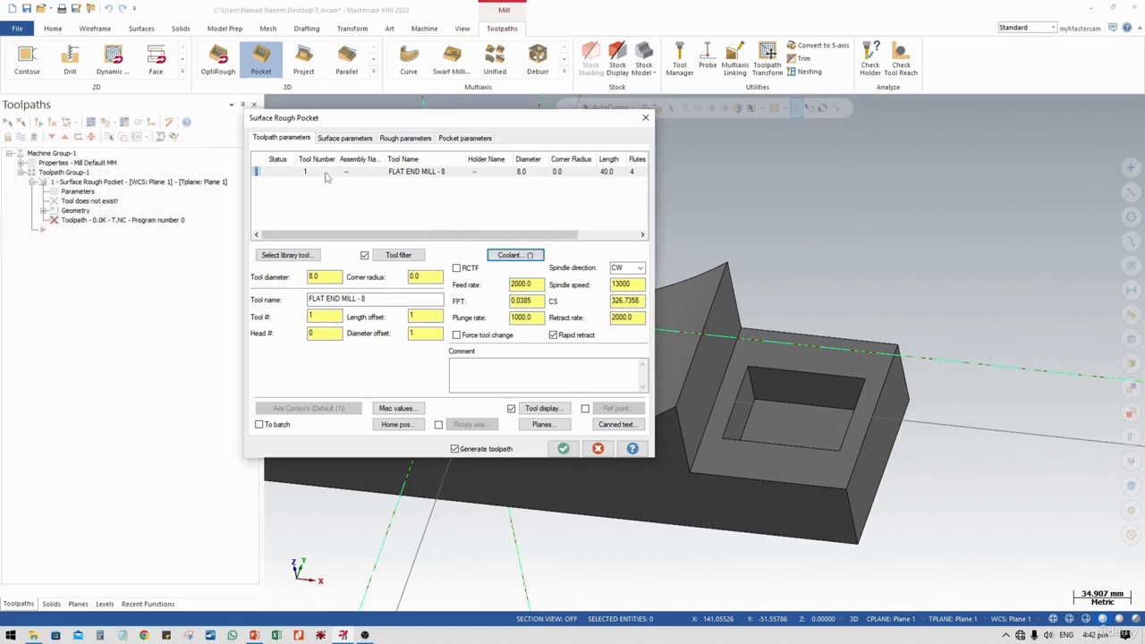
# Step: Disable the clearance height in the surface parameters and make the retract height absolute
pyautogui.click(356, 139)
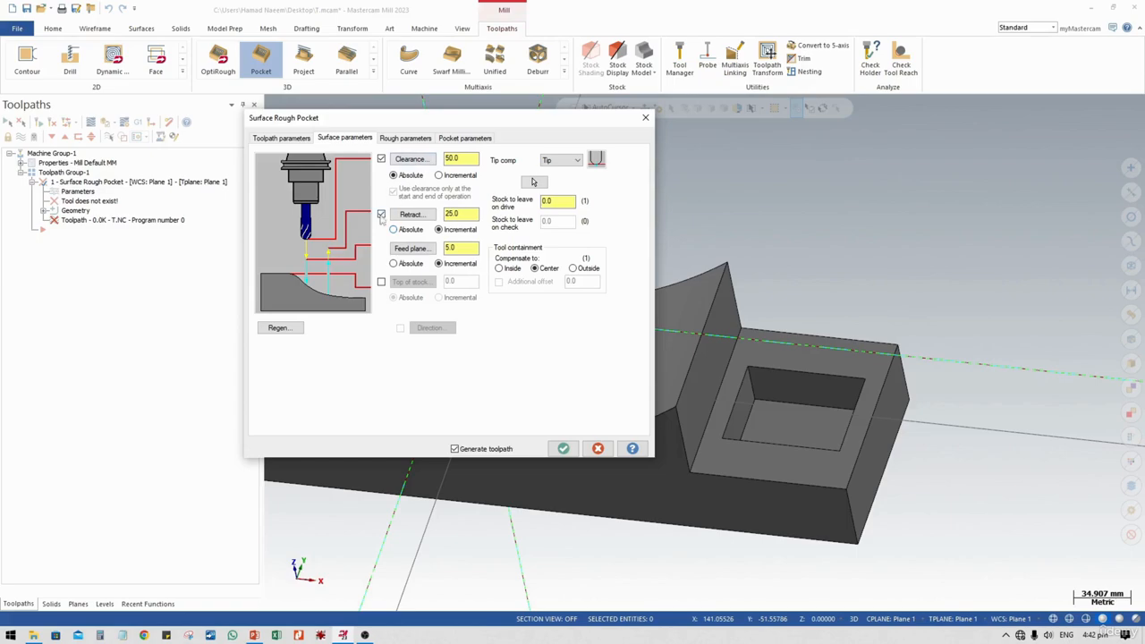
pyautogui.click(381, 160)
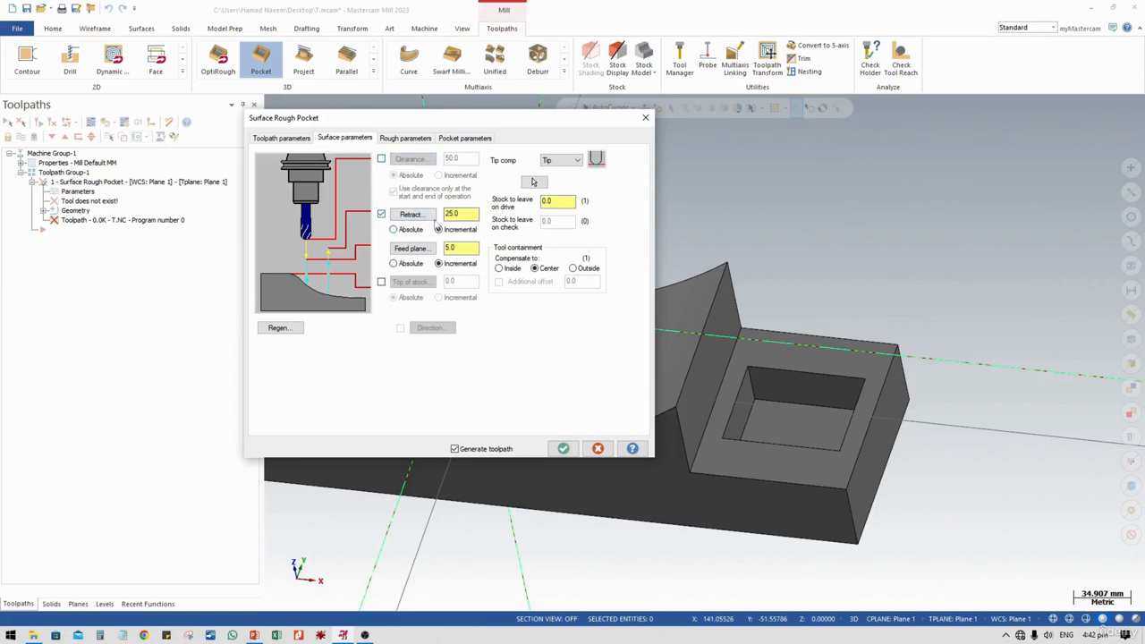
pyautogui.moveTo(462, 218); pyautogui.dragTo(432, 220)
pyautogui.click(392, 229)
# Step: Make the feed plane absolute and compensate the tool containment to the inside
pyautogui.click(410, 263)
pyautogui.doubleClick(464, 251)
pyautogui.click(512, 269)
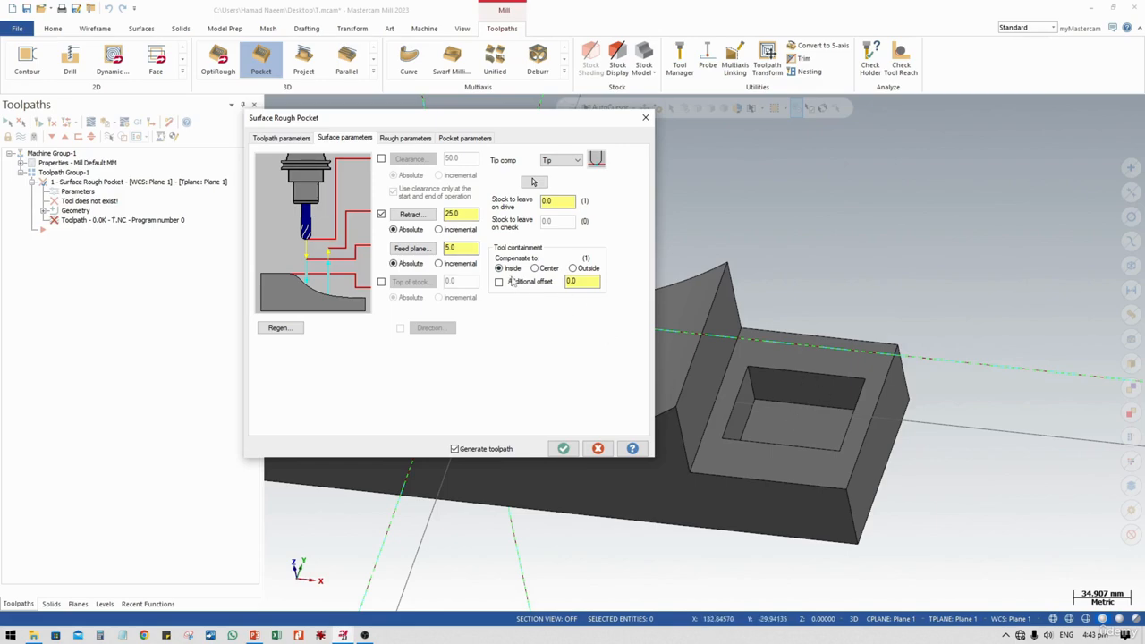
# Step: Set the roughing total tolerance to 0.01 and the maximum stepdown to 0.5
pyautogui.click(404, 139)
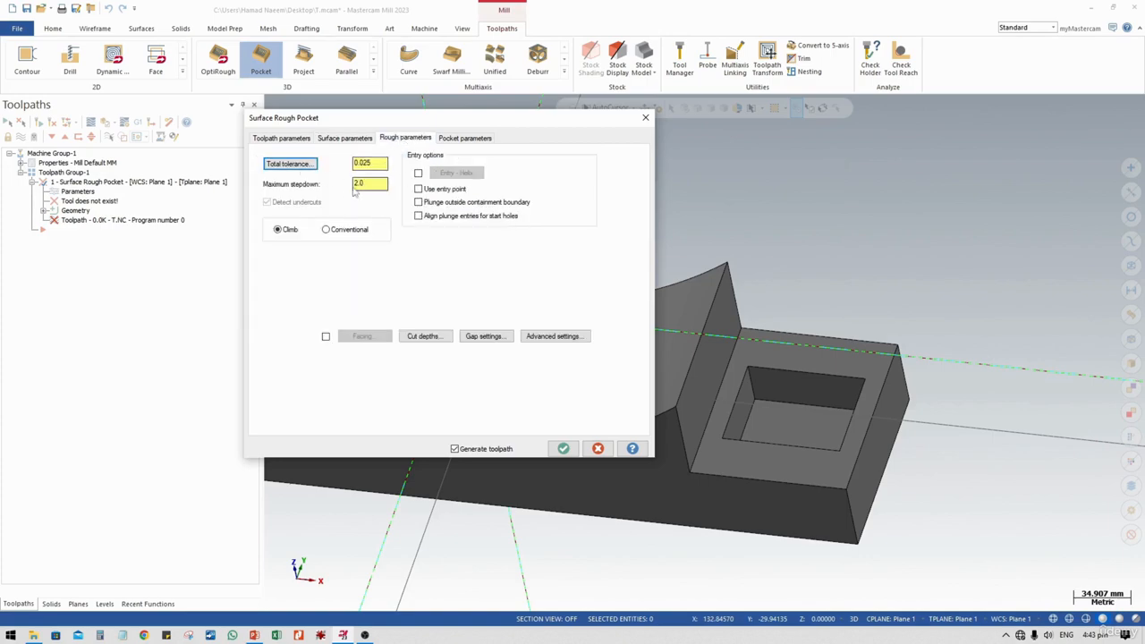
pyautogui.doubleClick(362, 166)
pyautogui.write('0')
pyautogui.click(375, 185)
pyautogui.doubleClick(376, 185)
pyautogui.write('0')
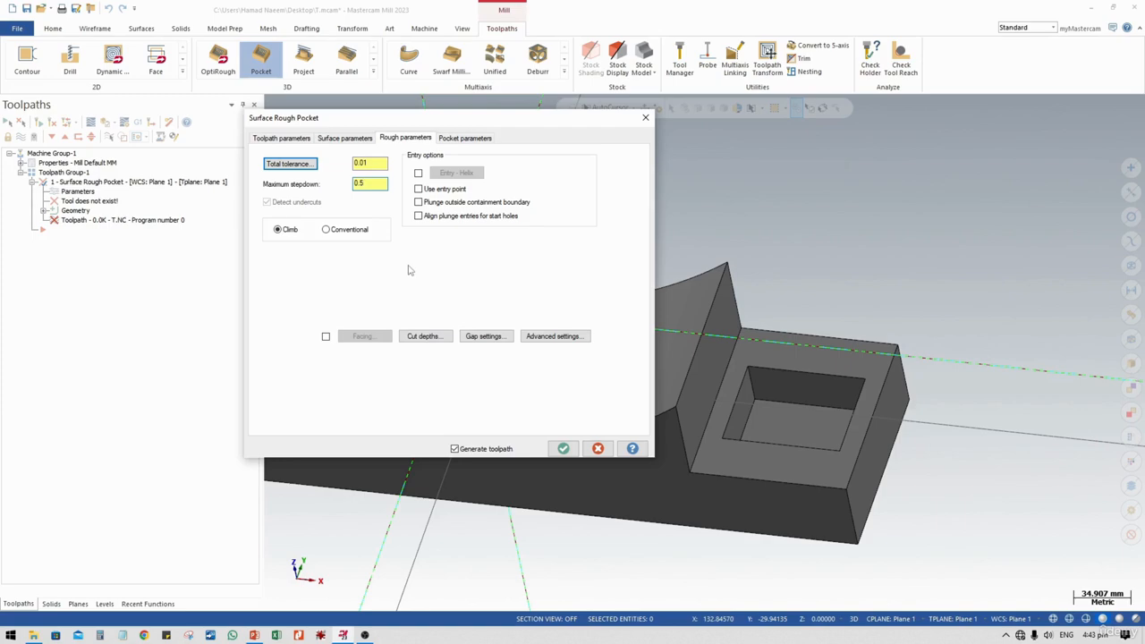
# Step: Switch the roughing cut depths from incremental to absolute
pyautogui.click(418, 339)
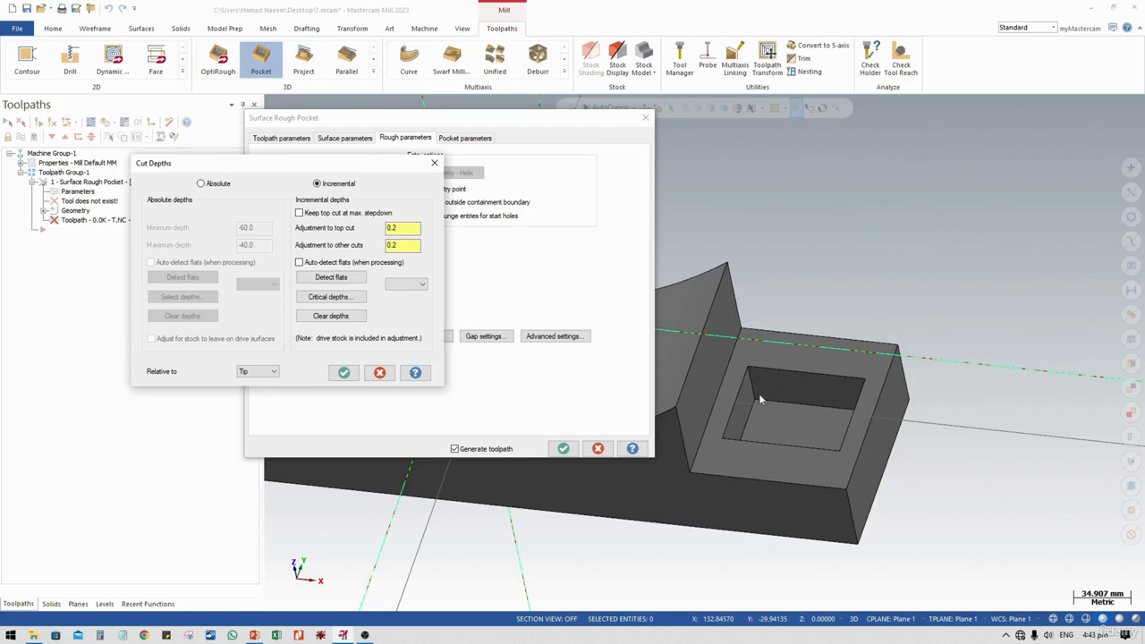
pyautogui.click(203, 185)
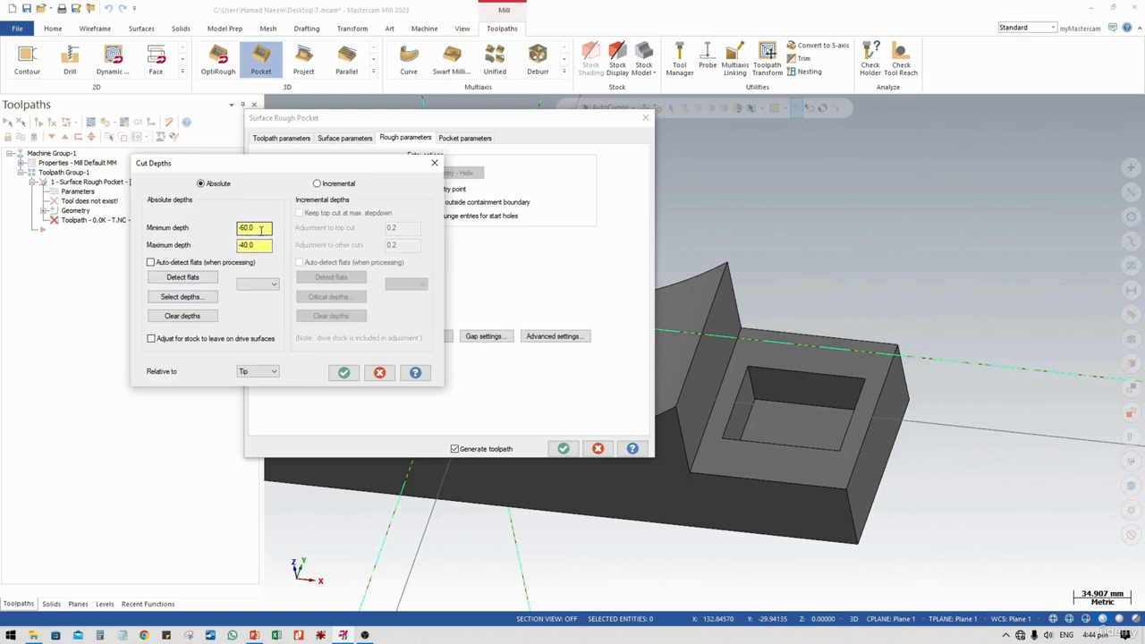
pyautogui.doubleClick(261, 229)
pyautogui.doubleClick(265, 247)
# Step: Pick the absolute cut depths from the pocket's corner edge: minimum at the top, maximum at the floor, and a critical depth midway
pyautogui.click(197, 301)
pyautogui.click(579, 347)
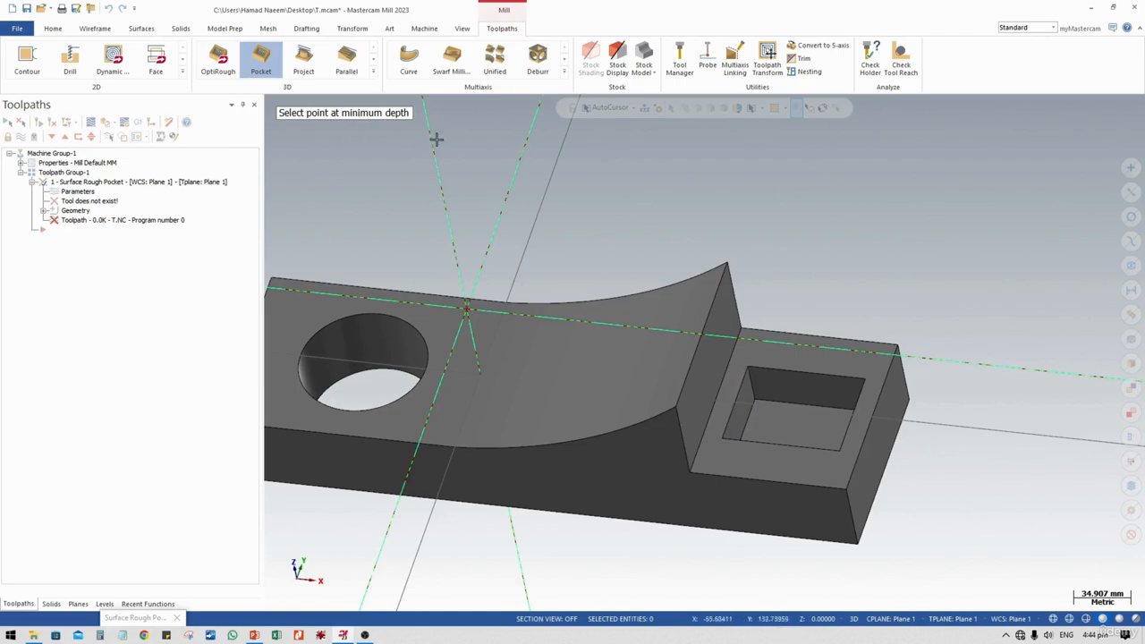
pyautogui.click(747, 368)
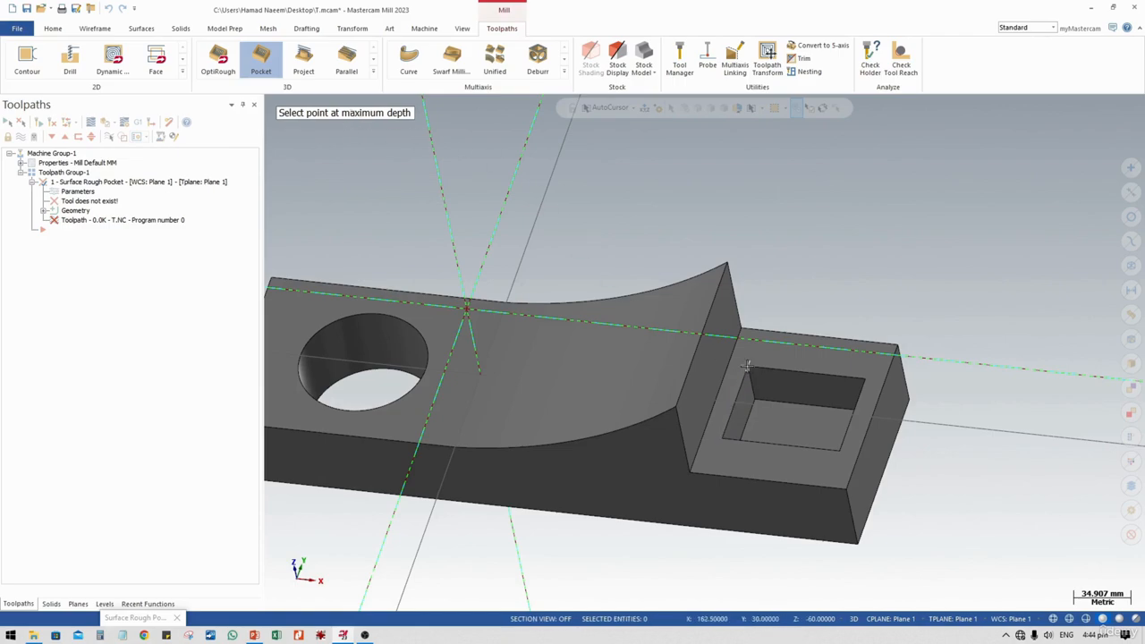
pyautogui.click(757, 401)
pyautogui.click(758, 383)
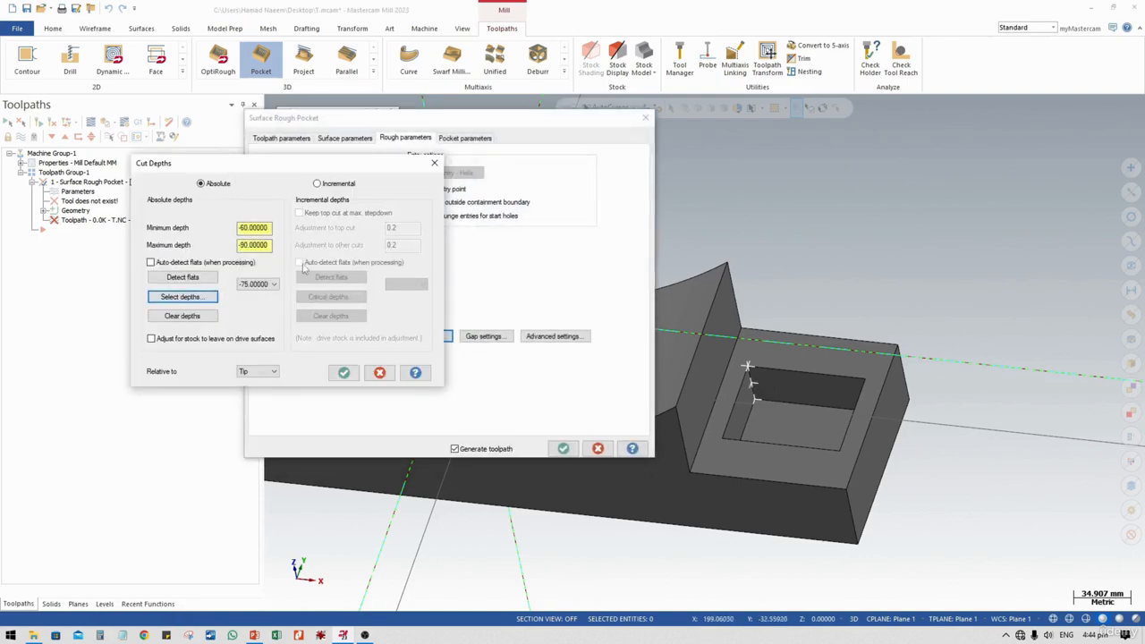
pyautogui.moveTo(270, 227); pyautogui.dragTo(213, 235)
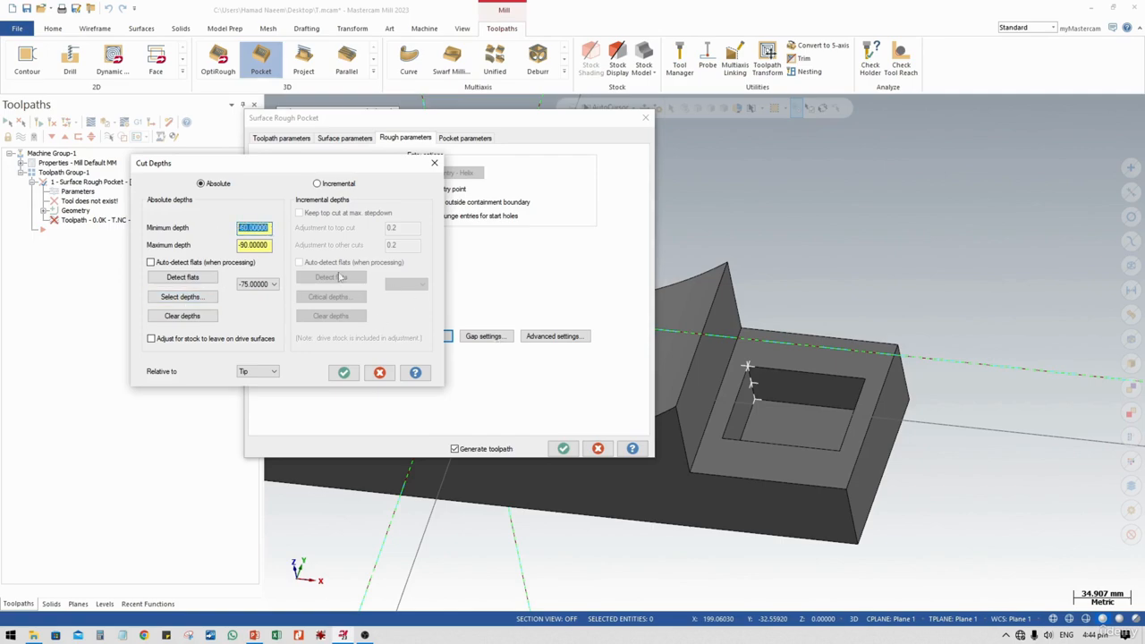
pyautogui.moveTo(271, 248); pyautogui.dragTo(226, 252)
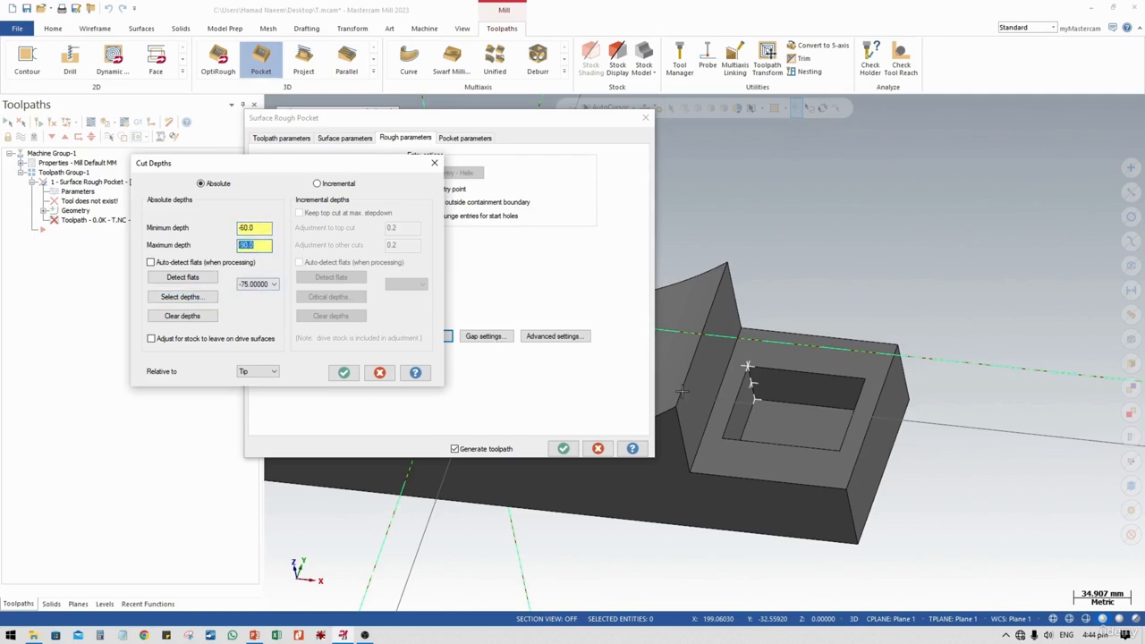
pyautogui.moveTo(837, 387); pyautogui.dragTo(835, 358, button='middle')
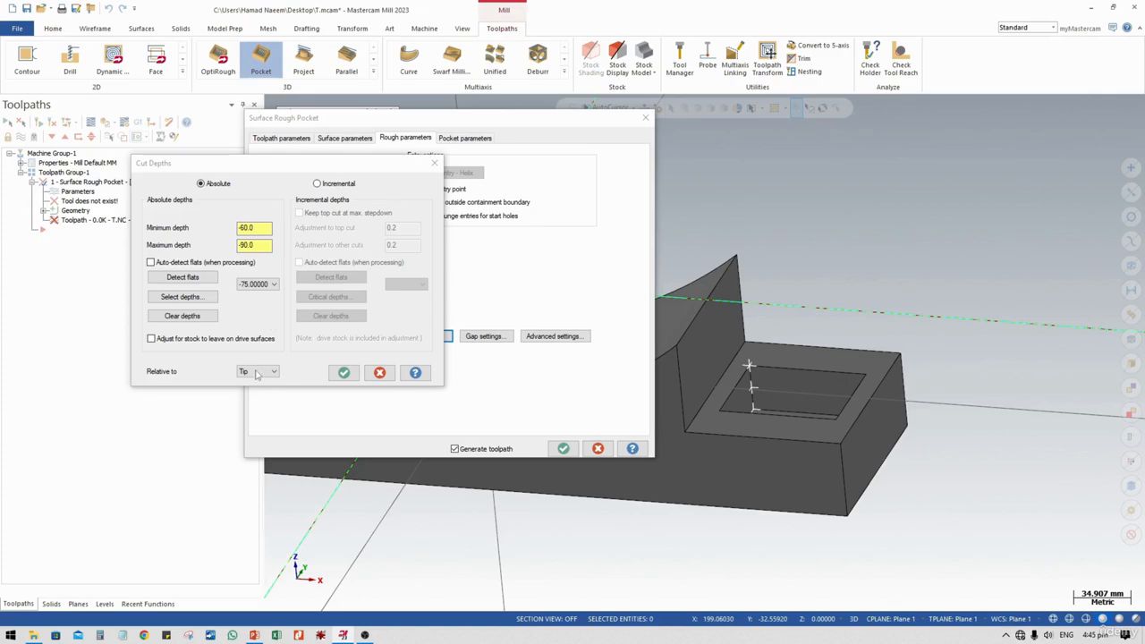
pyautogui.click(343, 373)
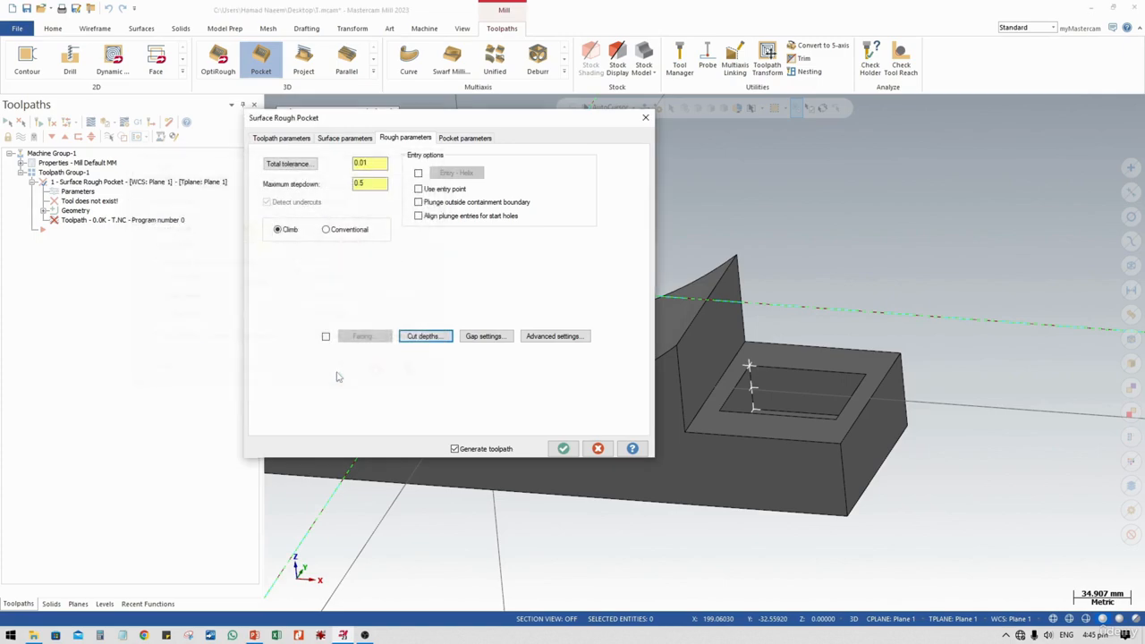
# Step: Set the gap motion to Smooth and enable Optimize cut order in the gap settings
pyautogui.click(475, 339)
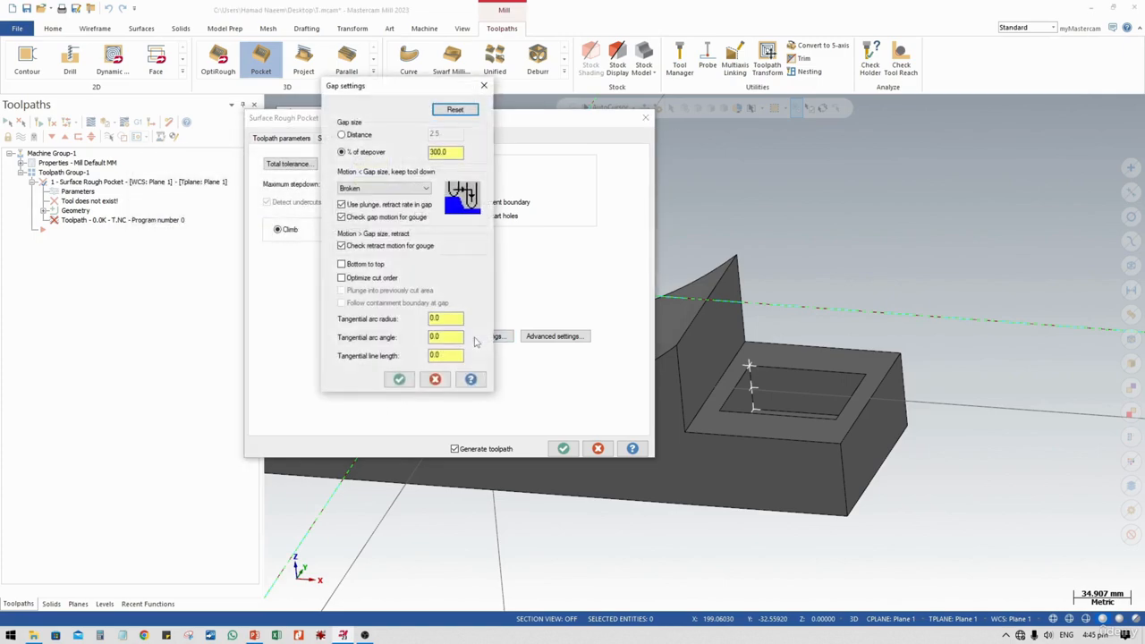
pyautogui.click(421, 190)
pyautogui.click(386, 217)
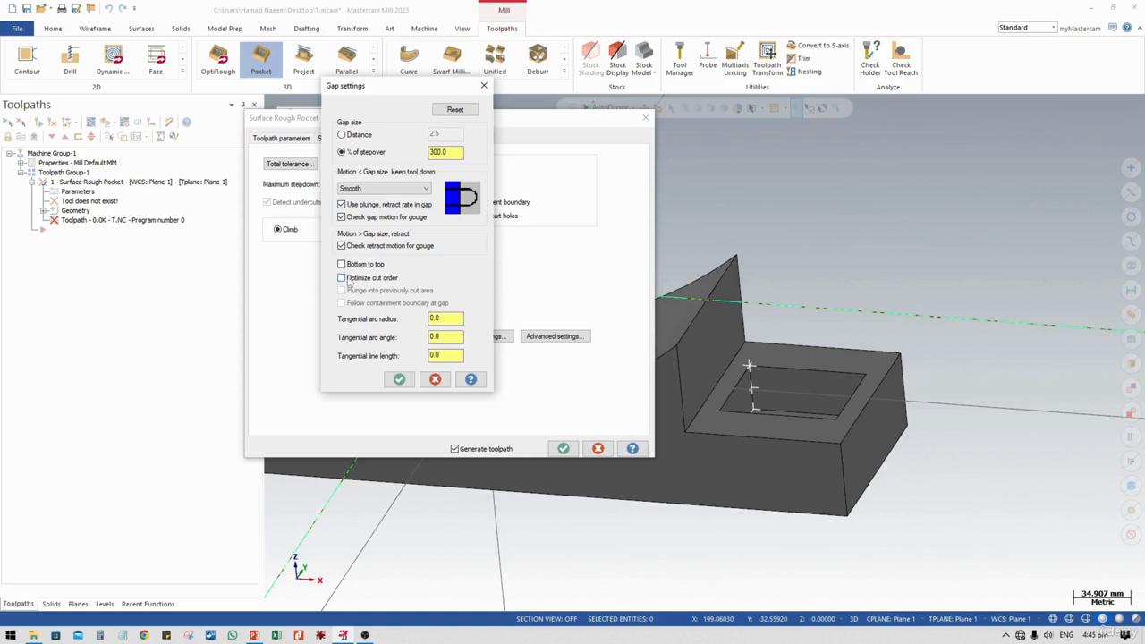
pyautogui.click(342, 278)
pyautogui.click(400, 380)
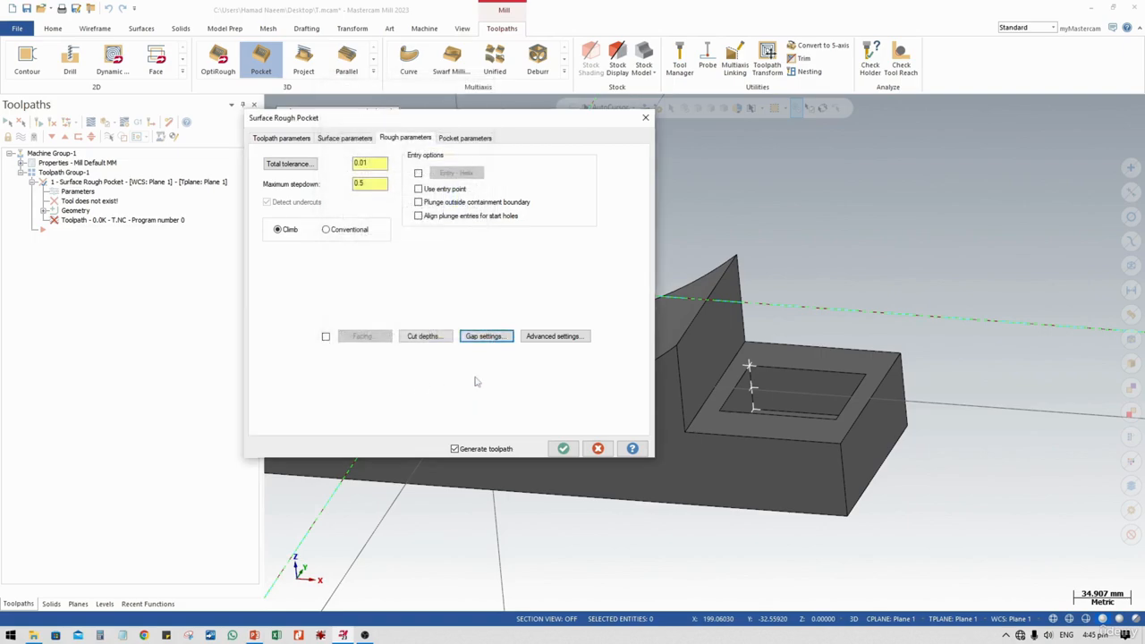
# Step: Accept the rough pocket parameters to generate the toolpath and inspect it inside the pocket
pyautogui.click(565, 448)
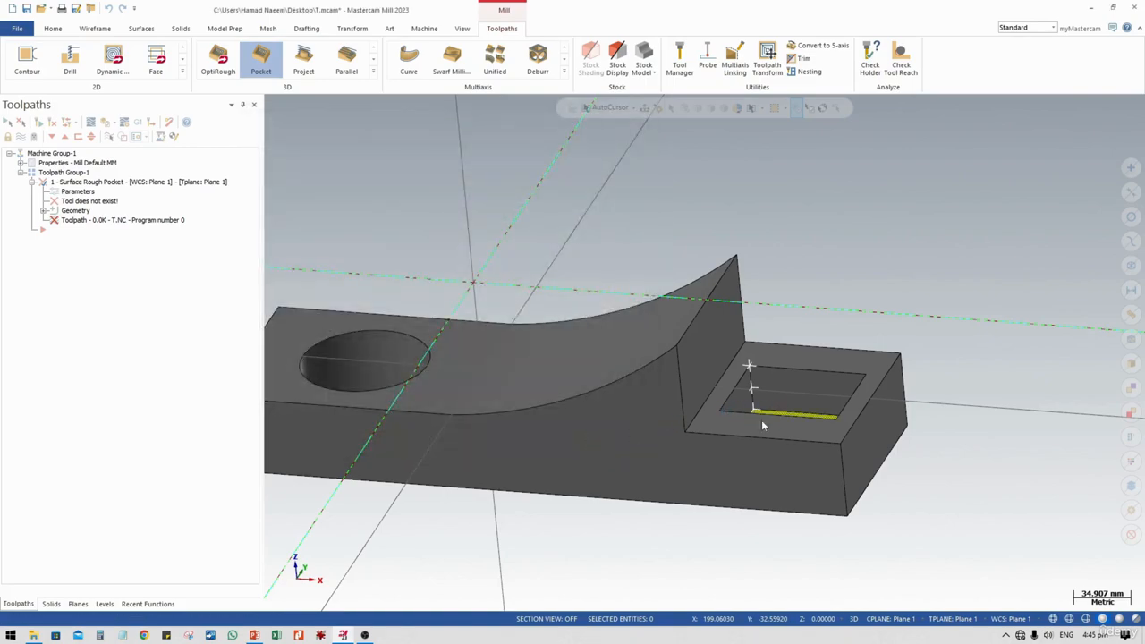
pyautogui.moveTo(756, 415)
pyautogui.mouseDown(button='middle')
pyautogui.moveTo(767, 467)
pyautogui.moveTo(791, 465)
pyautogui.moveTo(811, 409)
pyautogui.moveTo(795, 459)
pyautogui.moveTo(779, 366)
pyautogui.moveTo(754, 409)
pyautogui.mouseUp(button='middle')
pyautogui.scroll(3, 790, 465)
pyautogui.moveTo(741, 314); pyautogui.dragTo(729, 327, button='middle')
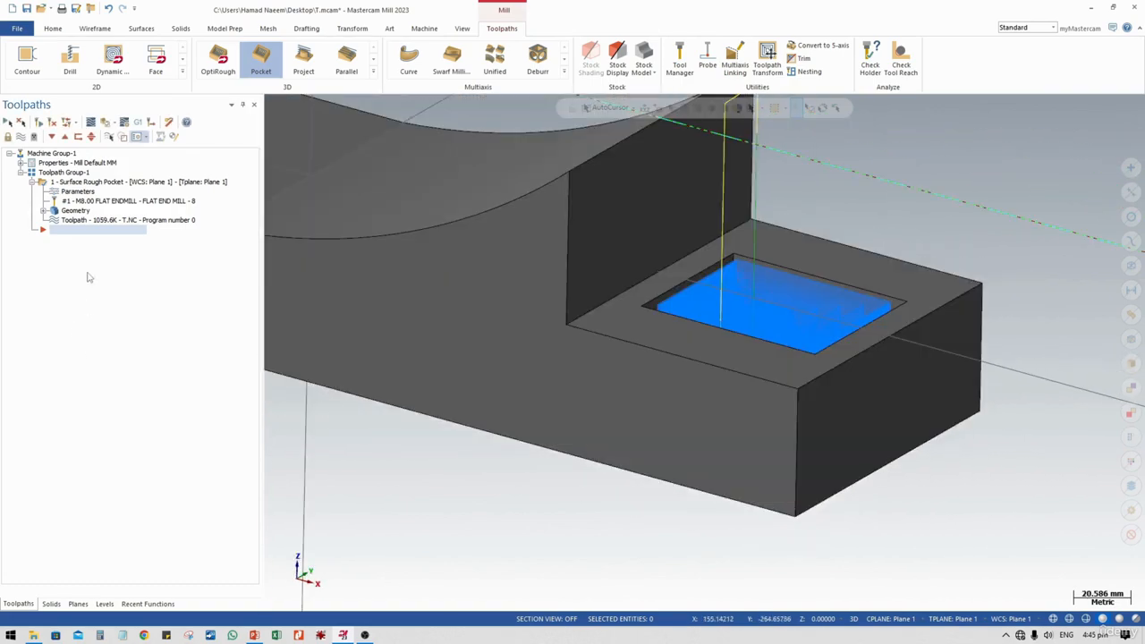
# Step: Reopen the Surface Rough Pocket parameters and go through to the pocket cutting settings
pyautogui.click(70, 192)
pyautogui.click(345, 138)
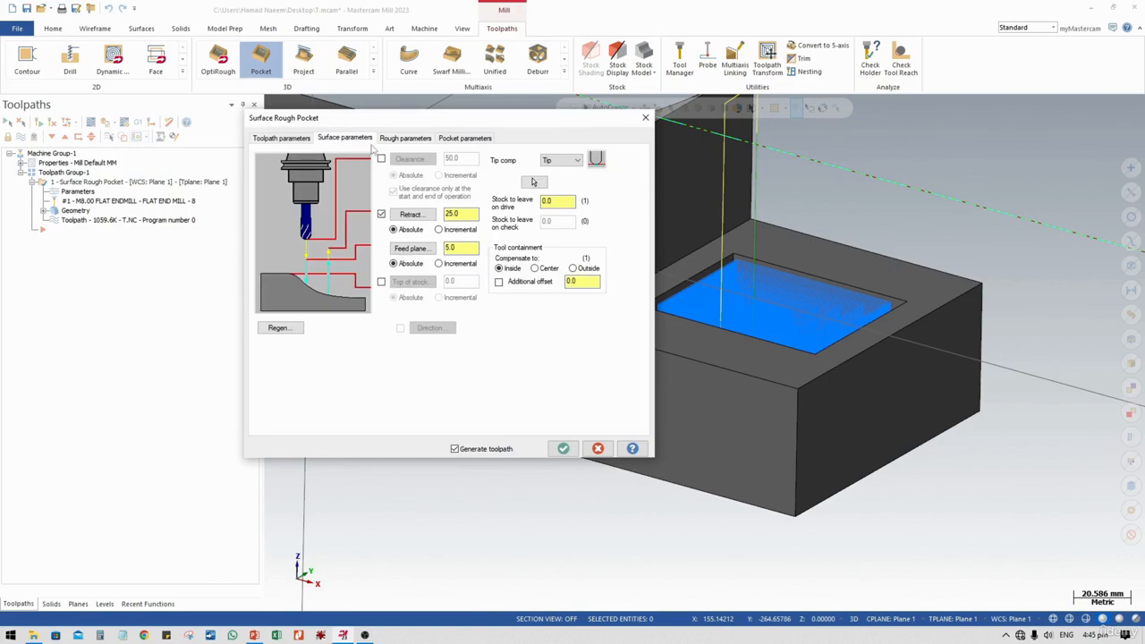
pyautogui.click(393, 141)
pyautogui.click(459, 141)
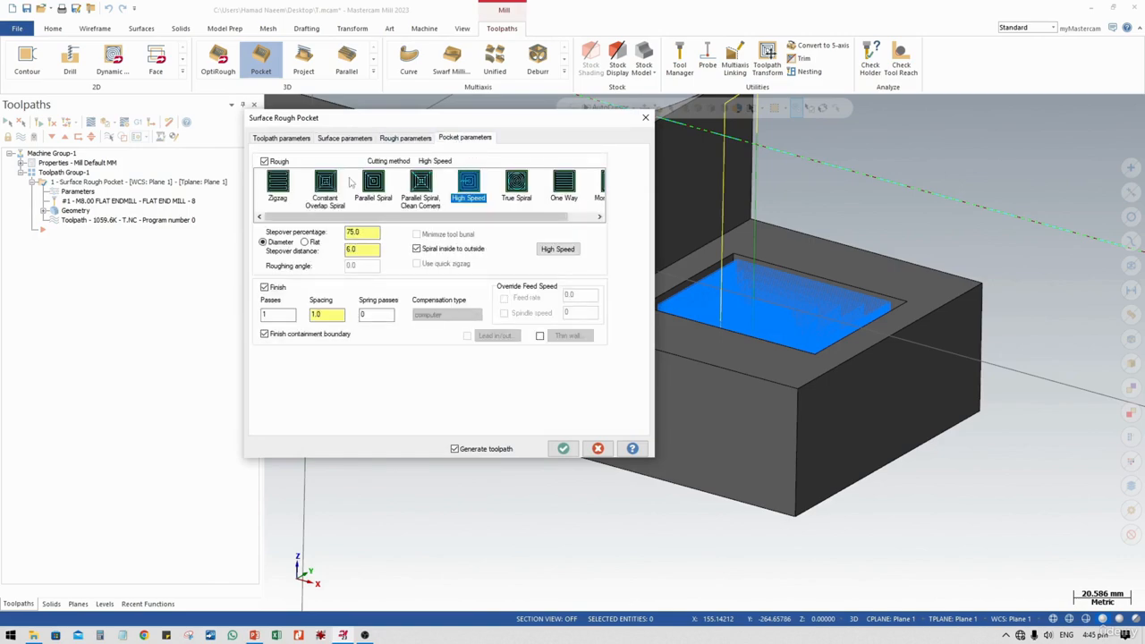
# Step: Try the Zigzag, Constant Overlap Spiral, Parallel Spiral, Parallel Spiral Clean Corners, High Speed and True Spiral cutting methods
pyautogui.click(279, 186)
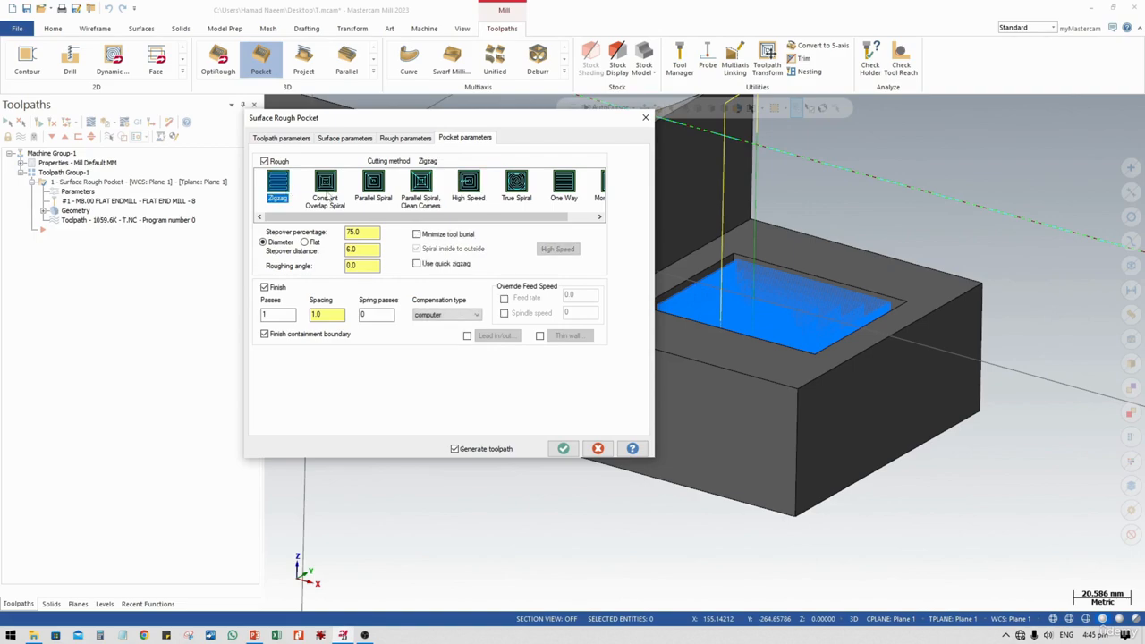
pyautogui.click(335, 187)
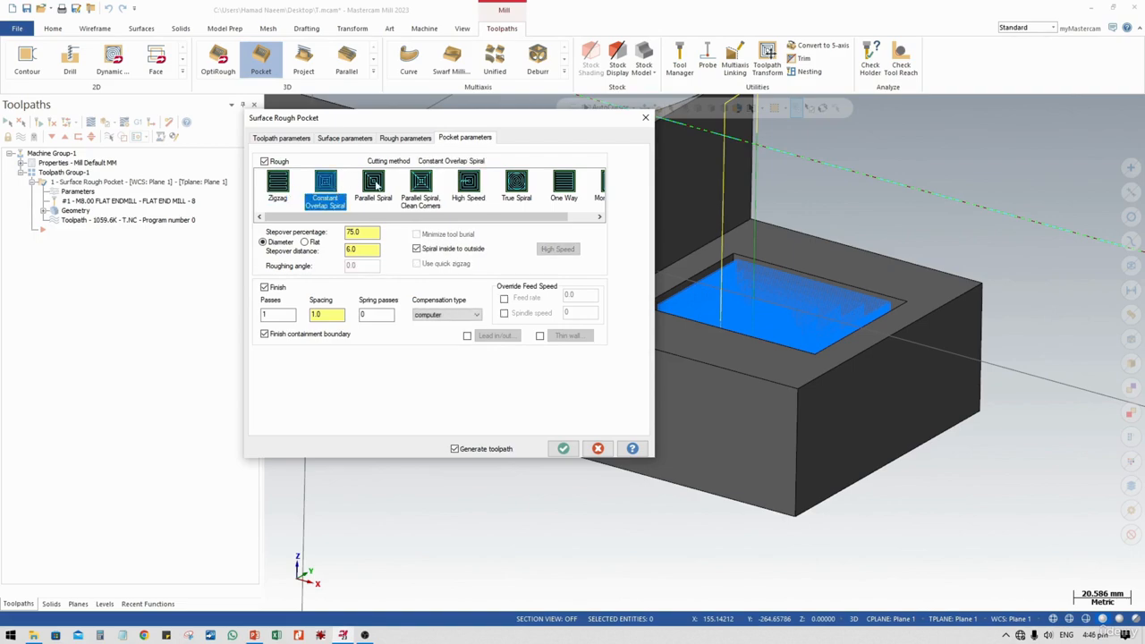
pyautogui.click(374, 185)
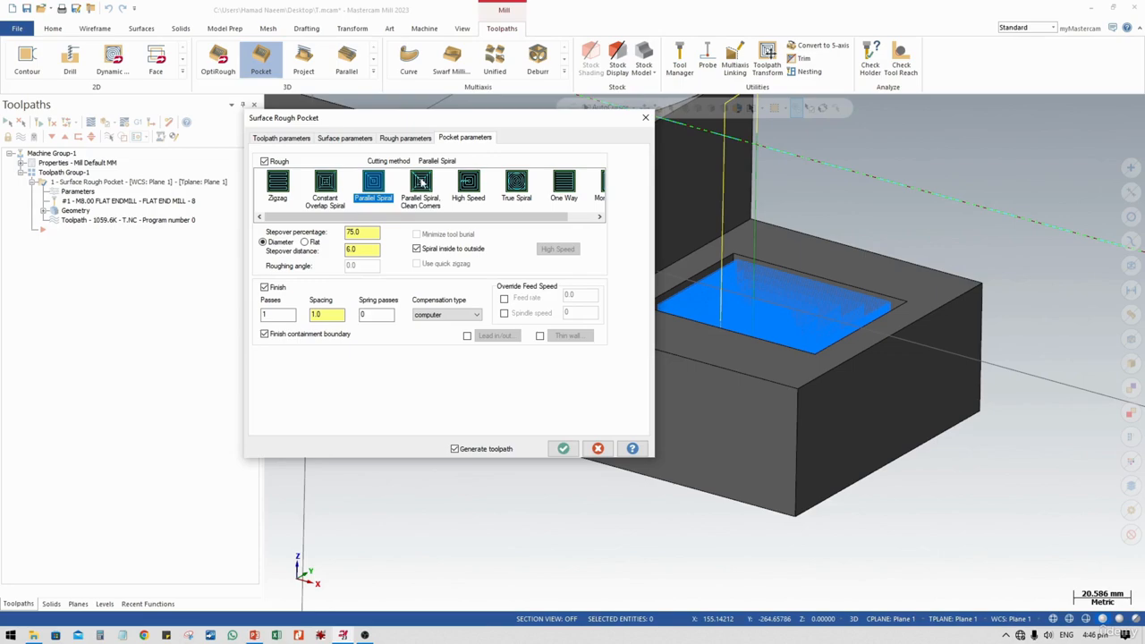
pyautogui.click(422, 183)
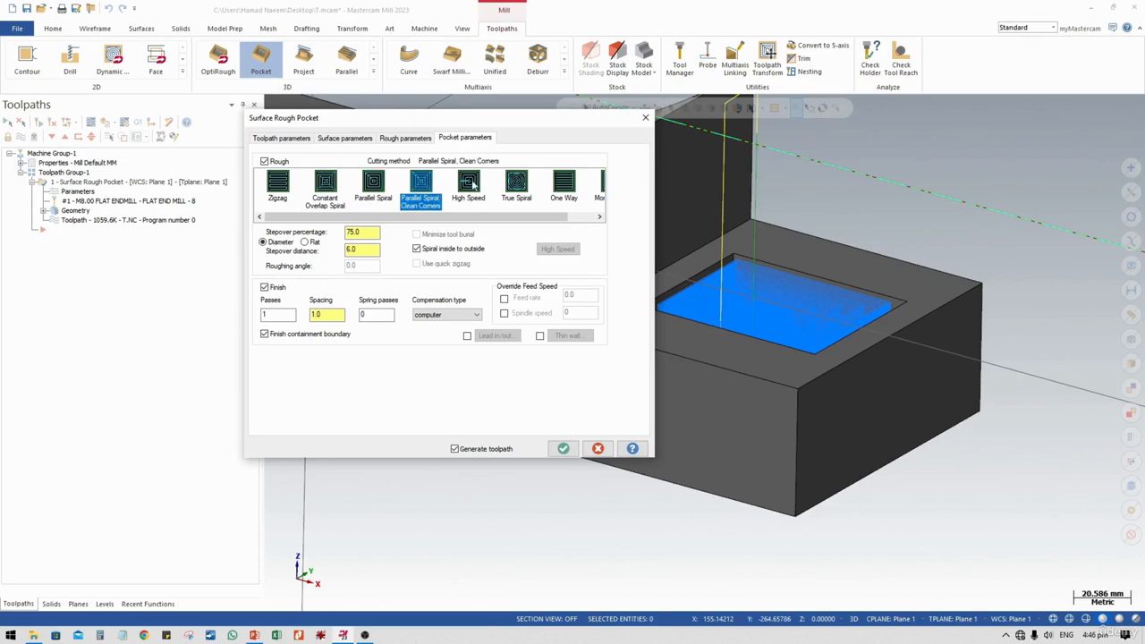
pyautogui.click(469, 183)
pyautogui.click(516, 185)
pyautogui.moveTo(534, 217)
pyautogui.mouseDown()
pyautogui.moveTo(562, 217)
pyautogui.moveTo(537, 217)
pyautogui.mouseUp()
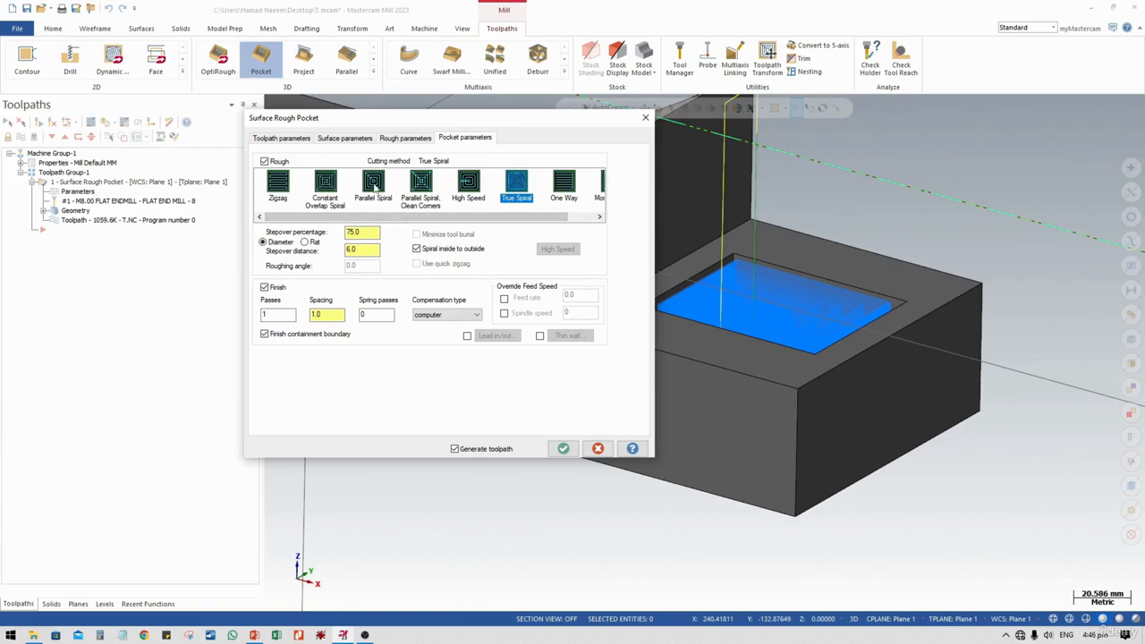
# Step: Choose between the Parallel Spiral and High Speed cutting methods, then regenerate the pocket toolpath and inspect it on the part
pyautogui.click(372, 186)
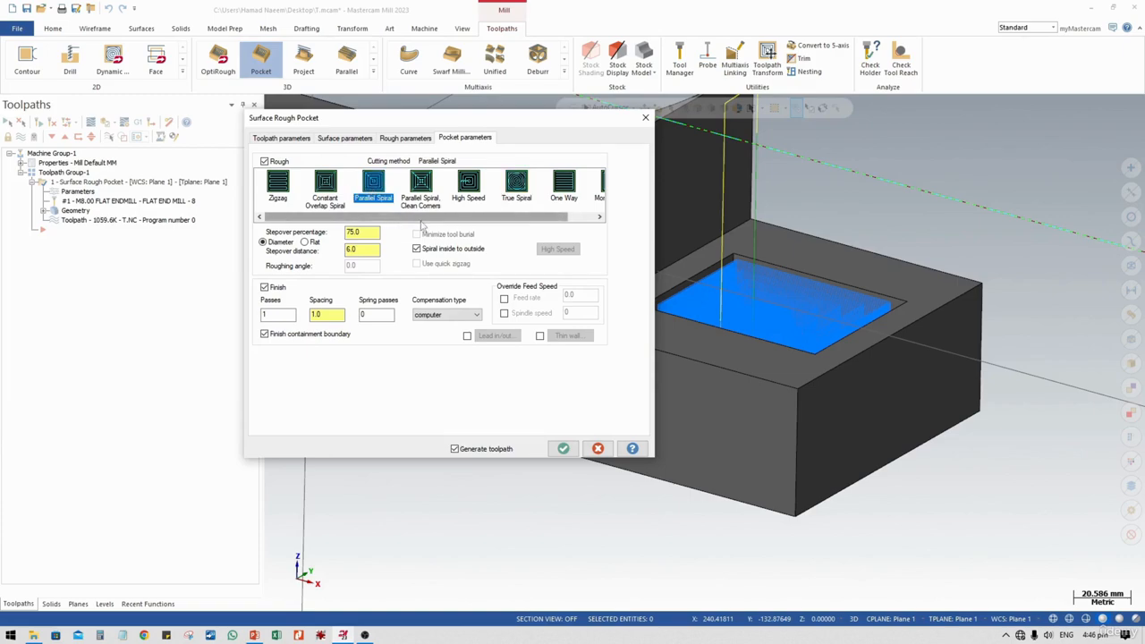
pyautogui.click(471, 192)
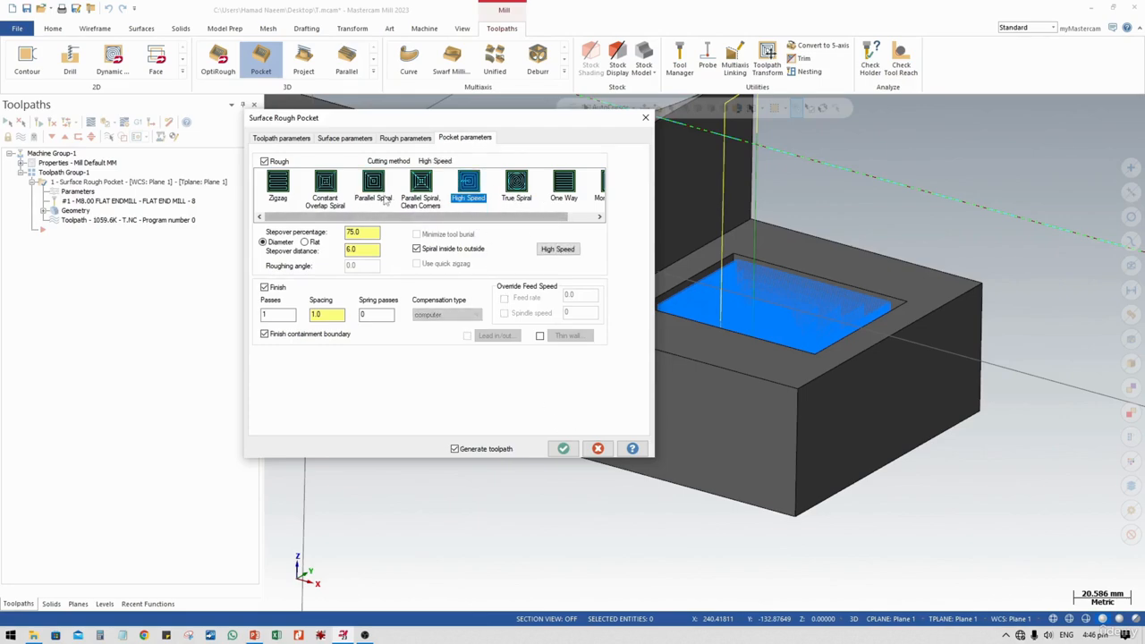
pyautogui.click(563, 448)
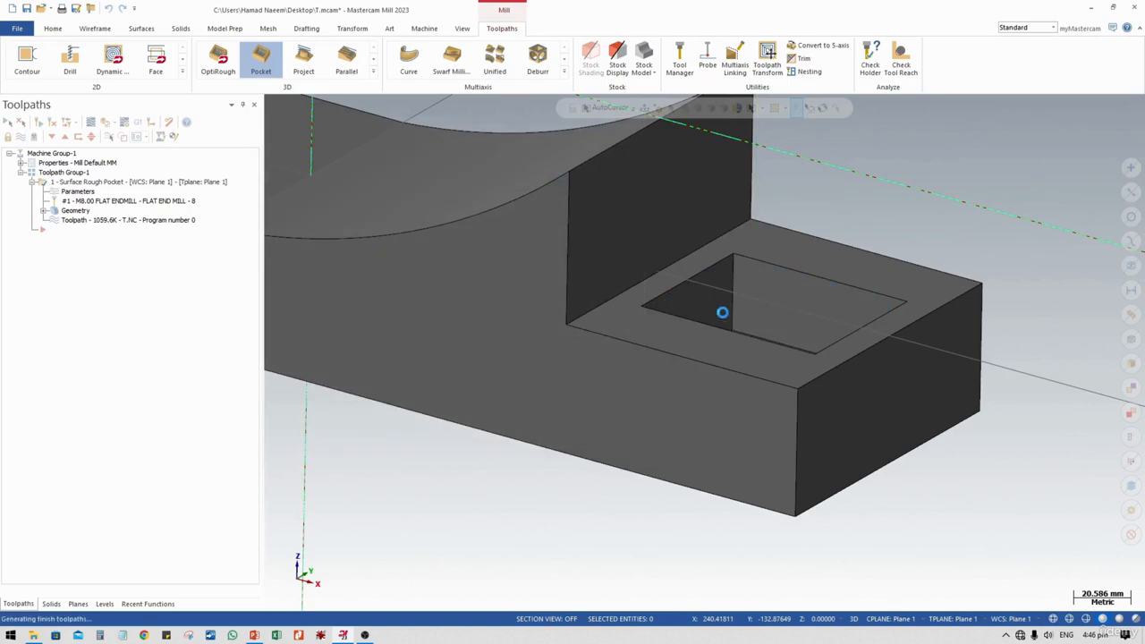
pyautogui.moveTo(678, 319)
pyautogui.mouseDown(button='middle')
pyautogui.moveTo(665, 414)
pyautogui.moveTo(684, 328)
pyautogui.mouseUp(button='middle')
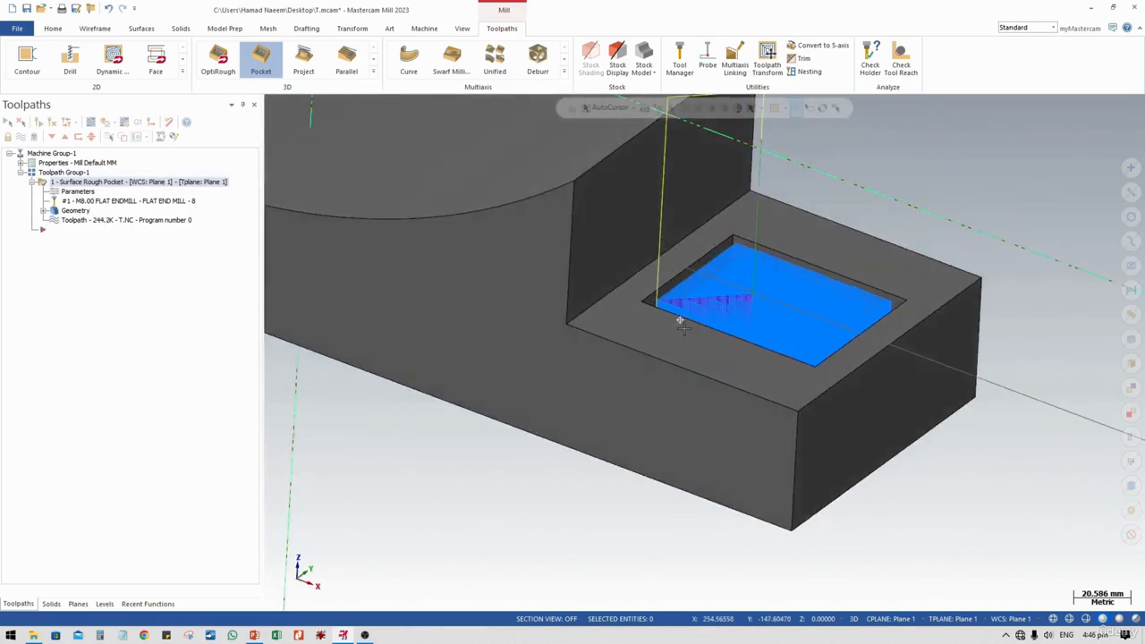
pyautogui.scroll(-3, 764, 412)
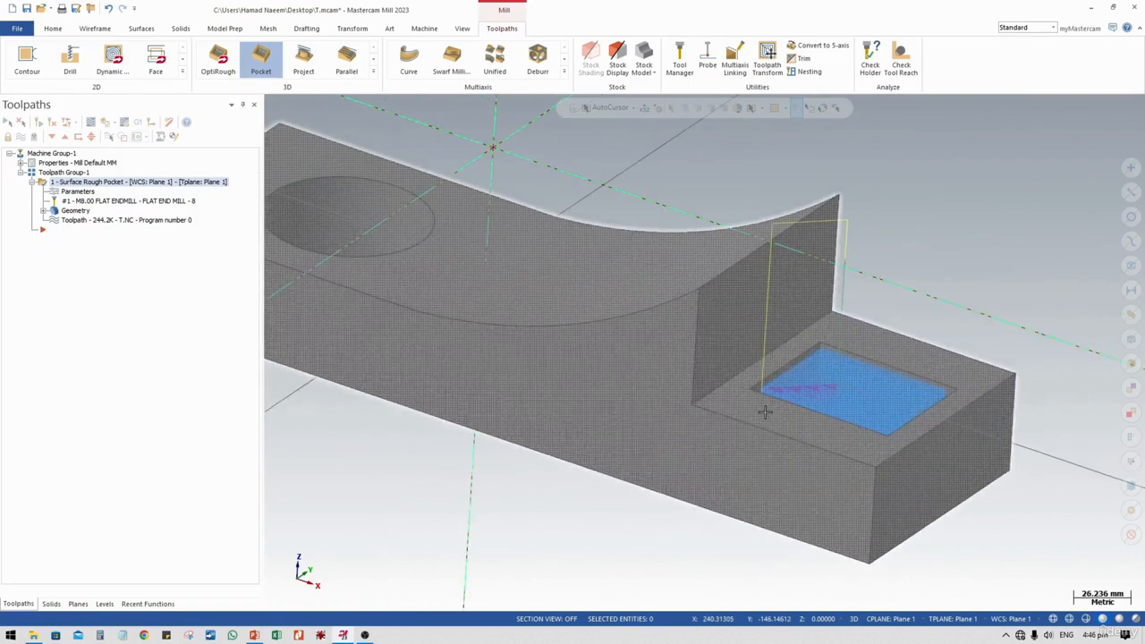
pyautogui.scroll(-5, 765, 412)
pyautogui.moveTo(765, 411); pyautogui.dragTo(296, 370, button='middle')
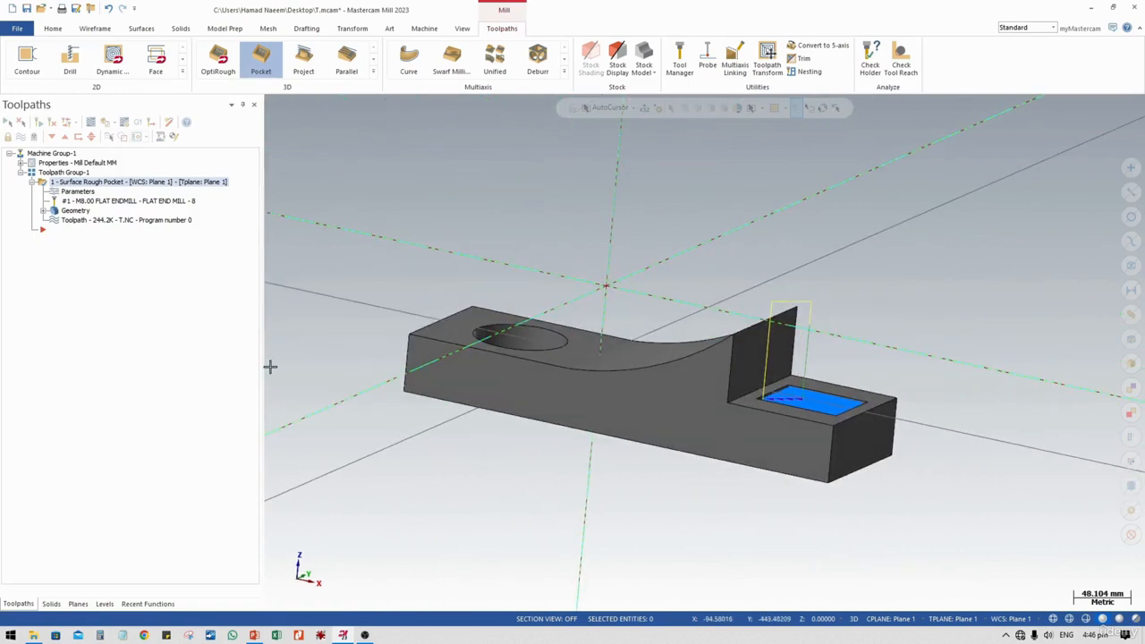
# Step: Start a Surface Rough Parallel toolpath with the boss/cavity type left as Undefined
pyautogui.rightClick(75, 255)
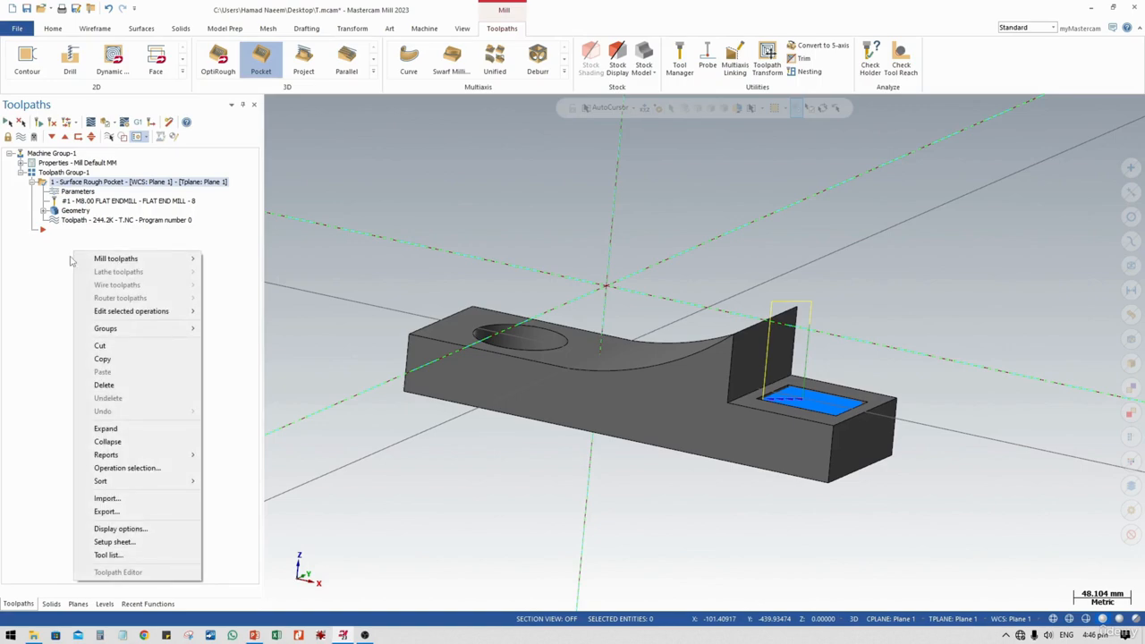
pyautogui.click(54, 256)
pyautogui.rightClick(54, 256)
pyautogui.moveTo(96, 267)
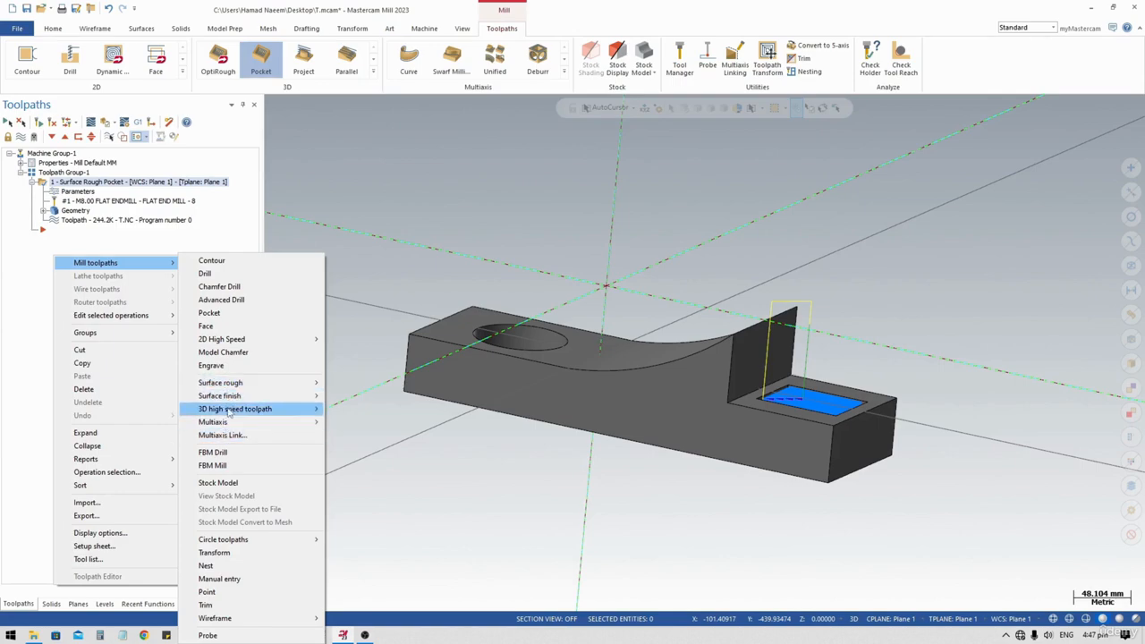
pyautogui.moveTo(229, 423)
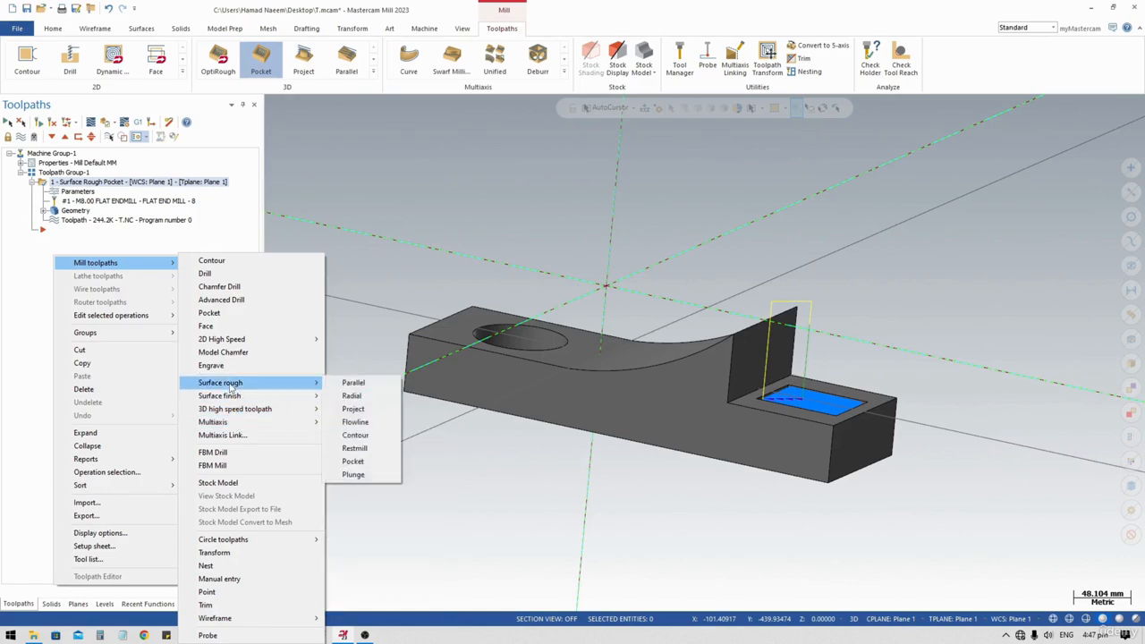
pyautogui.moveTo(214, 399)
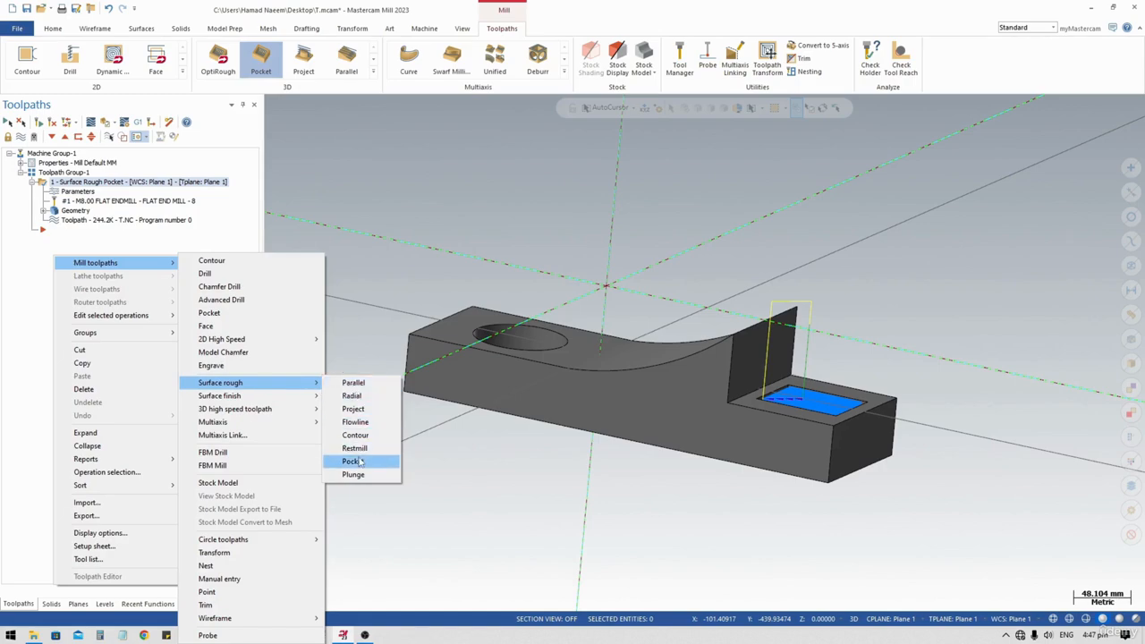
pyautogui.click(355, 383)
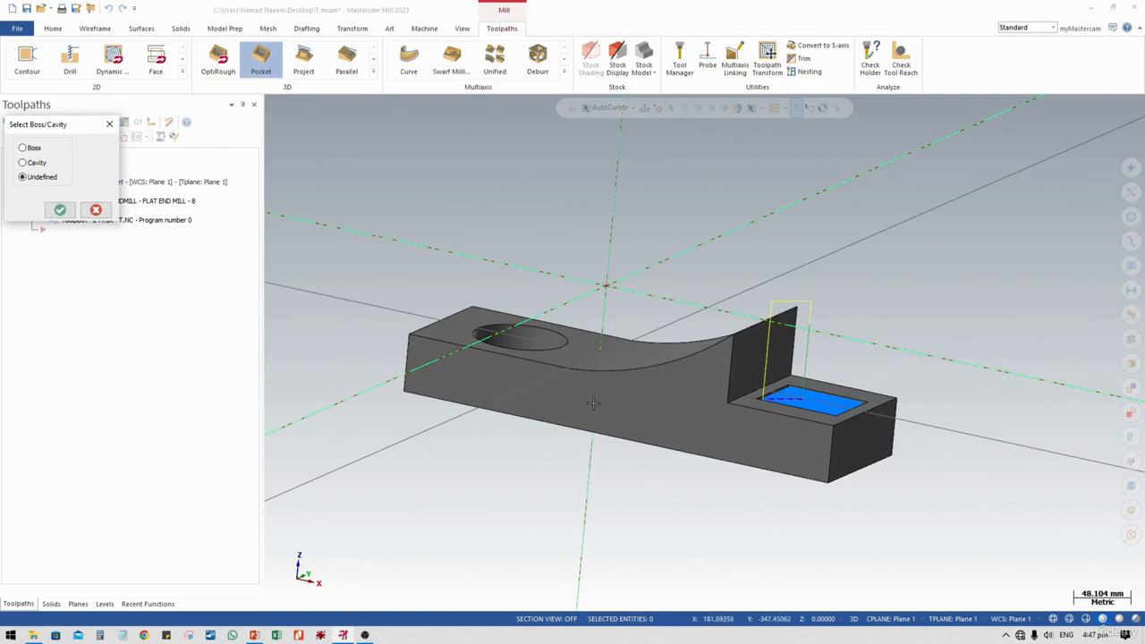
pyautogui.moveTo(63, 134); pyautogui.dragTo(203, 234)
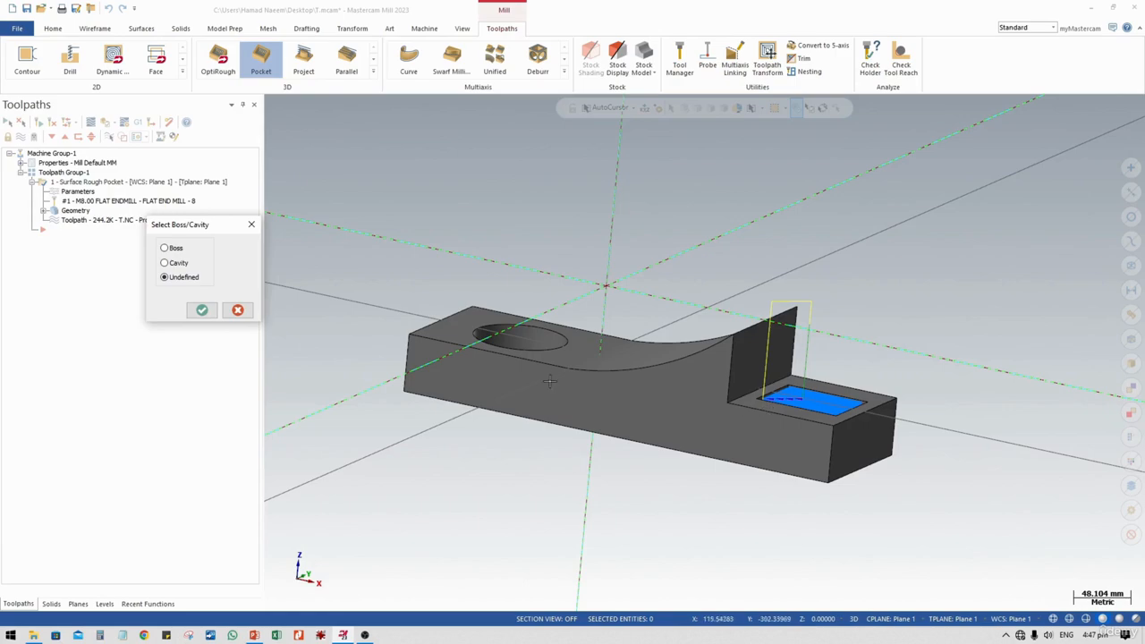
pyautogui.click(203, 312)
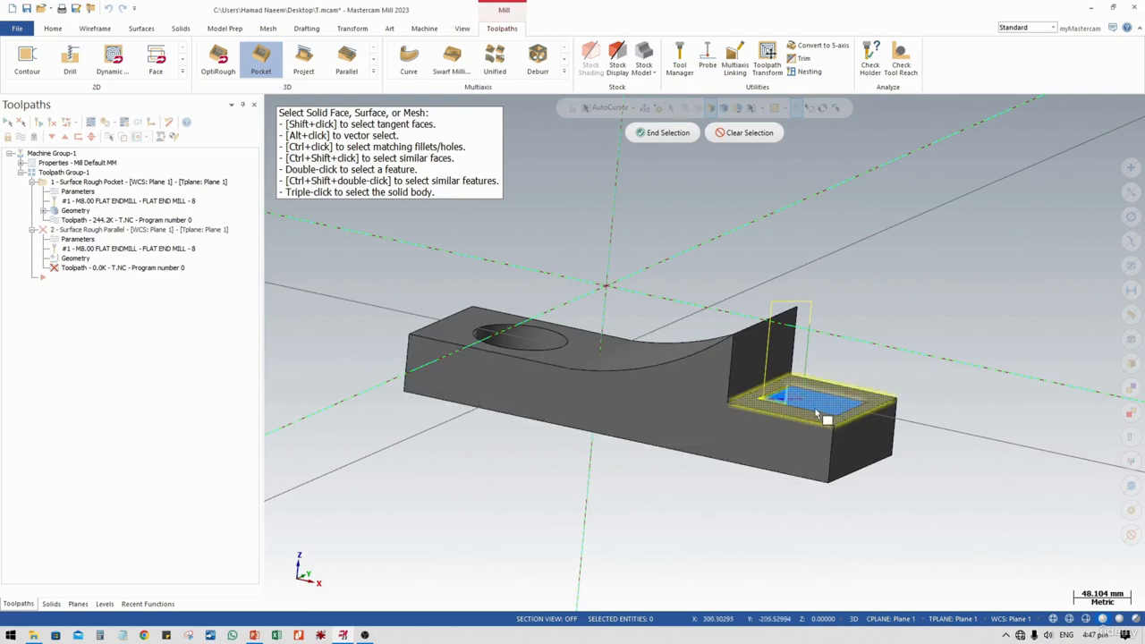
# Step: Select the rim face around the rectangular pocket, the flat face with the hole and the curved face as drive surfaces
pyautogui.moveTo(795, 399); pyautogui.dragTo(795, 427, button='middle')
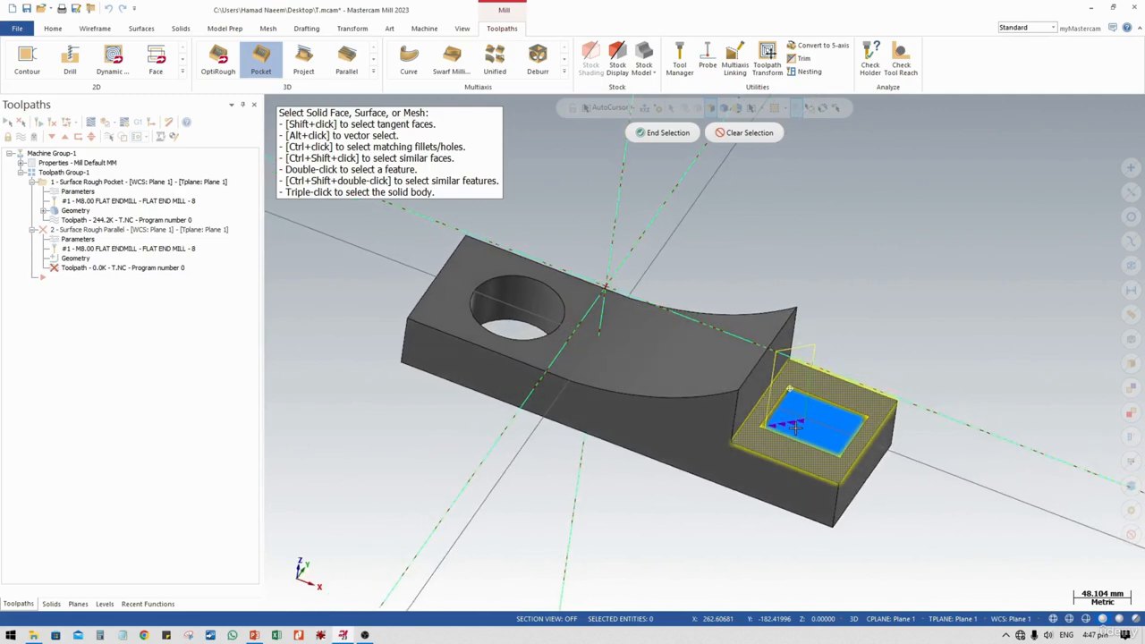
pyautogui.click(567, 347)
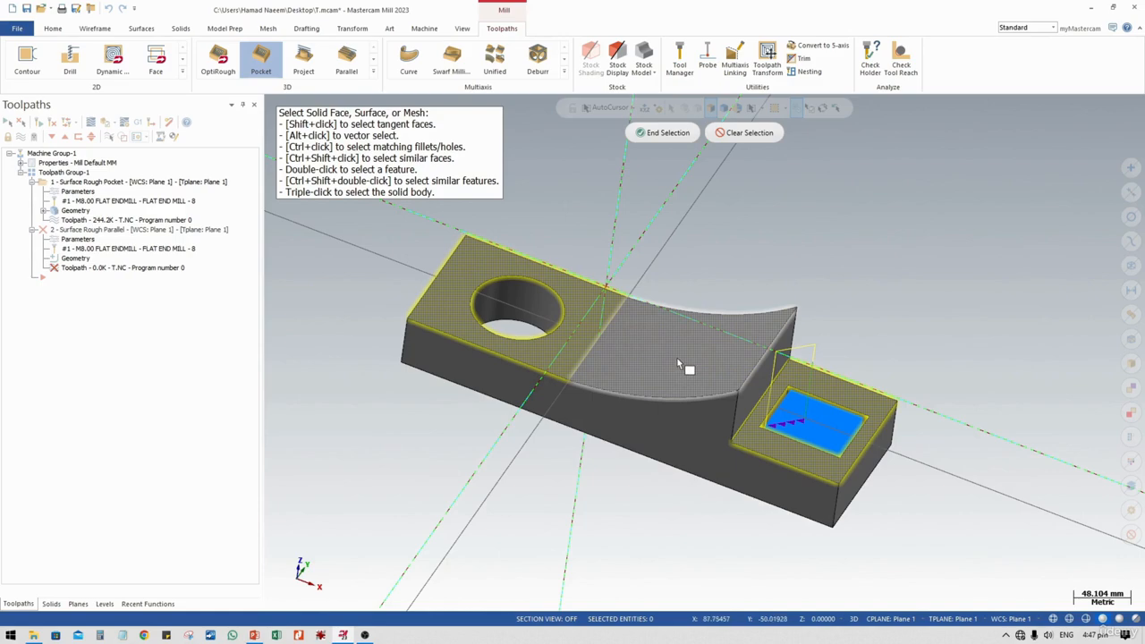
pyautogui.moveTo(652, 362); pyautogui.dragTo(733, 376, button='middle')
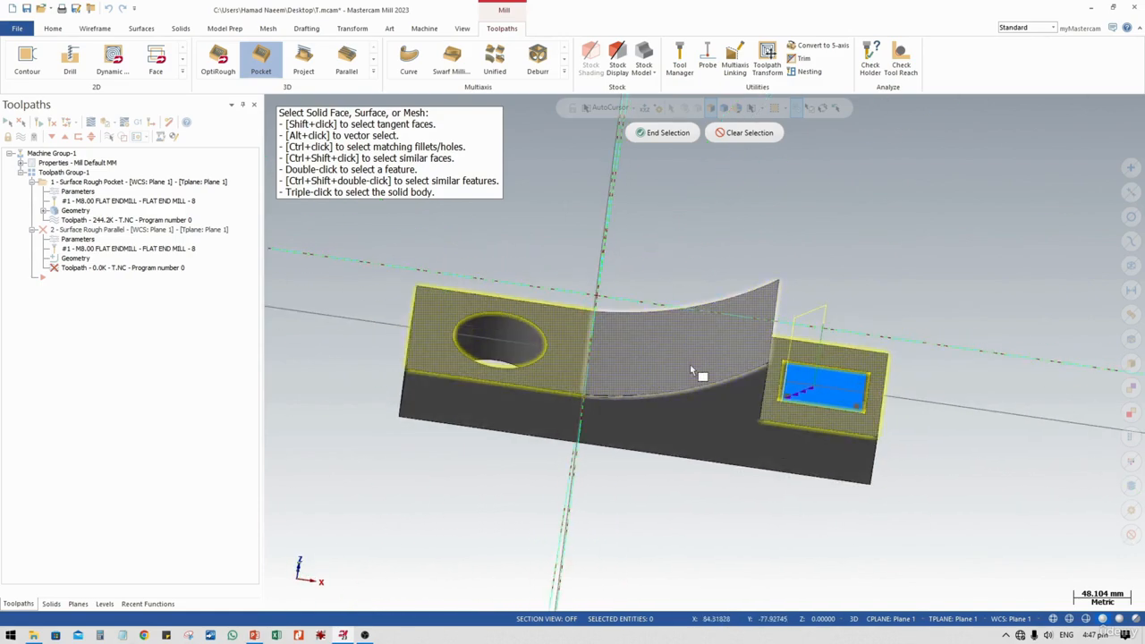
pyautogui.click(690, 364)
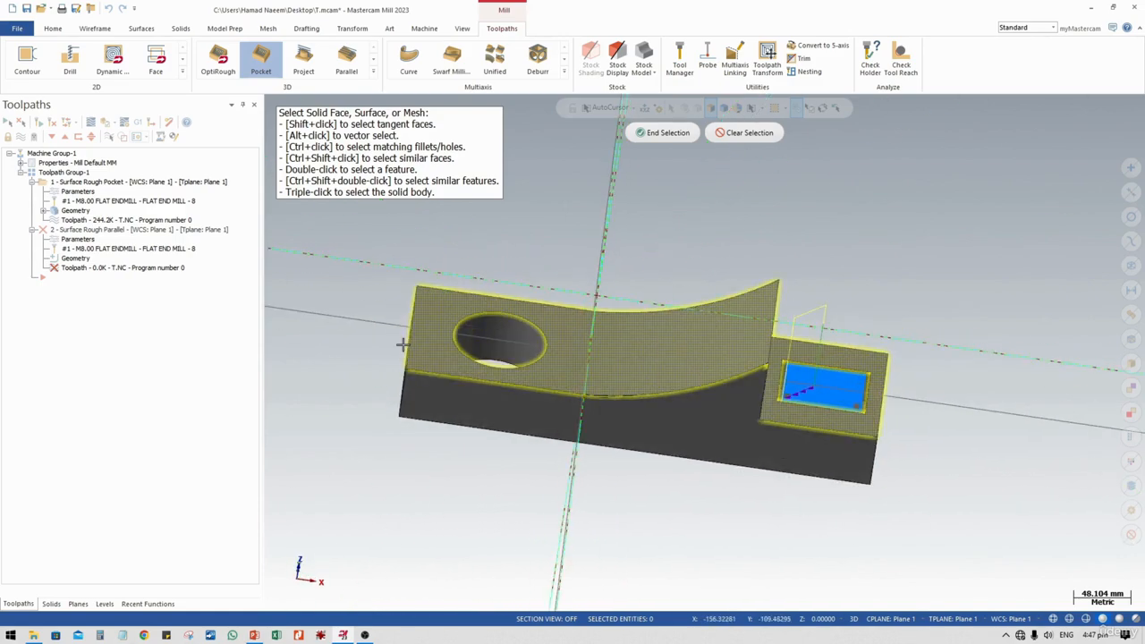
pyautogui.click(667, 133)
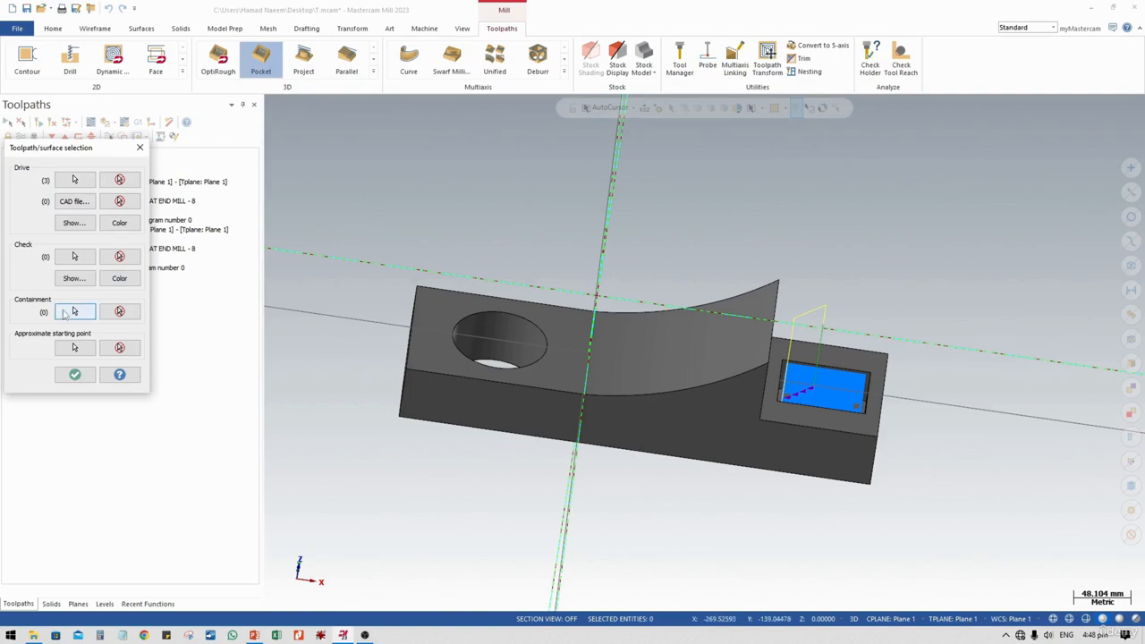
# Step: Chain the outer edge loop of the part's bottom face as the containment boundary and accept the surface selection
pyautogui.click(74, 311)
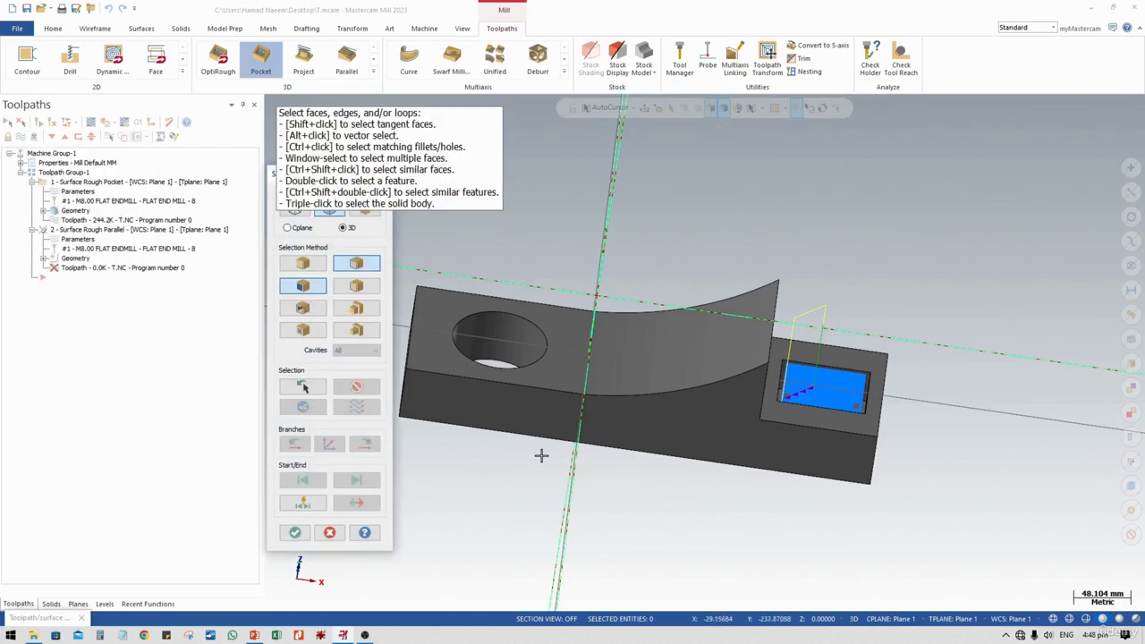
pyautogui.moveTo(541, 455); pyautogui.dragTo(555, 352, button='middle')
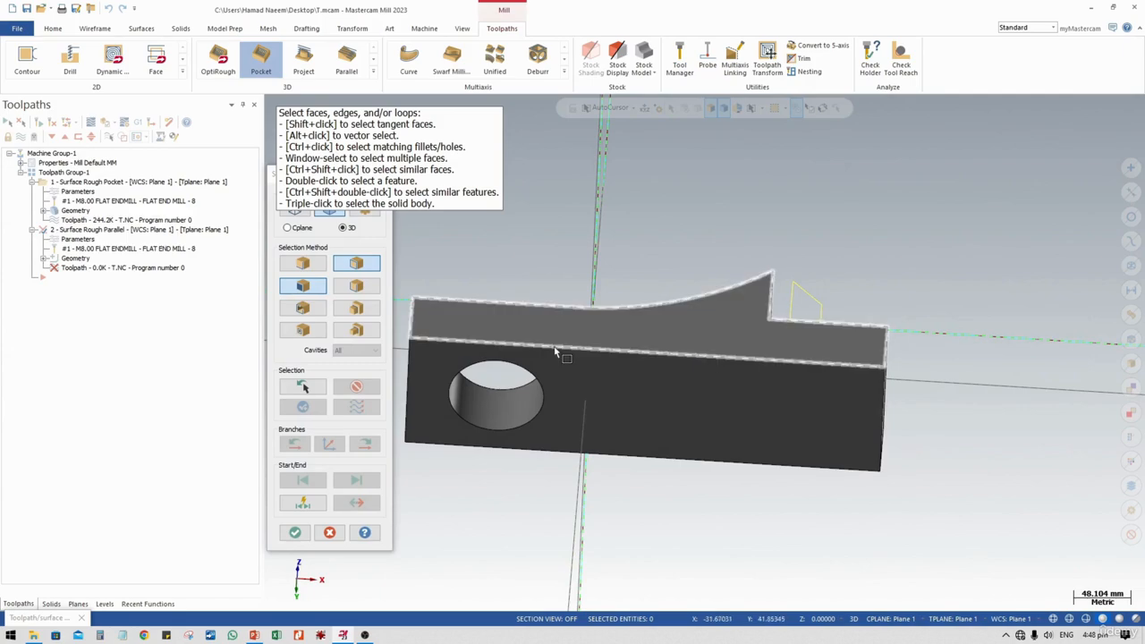
pyautogui.click(554, 358)
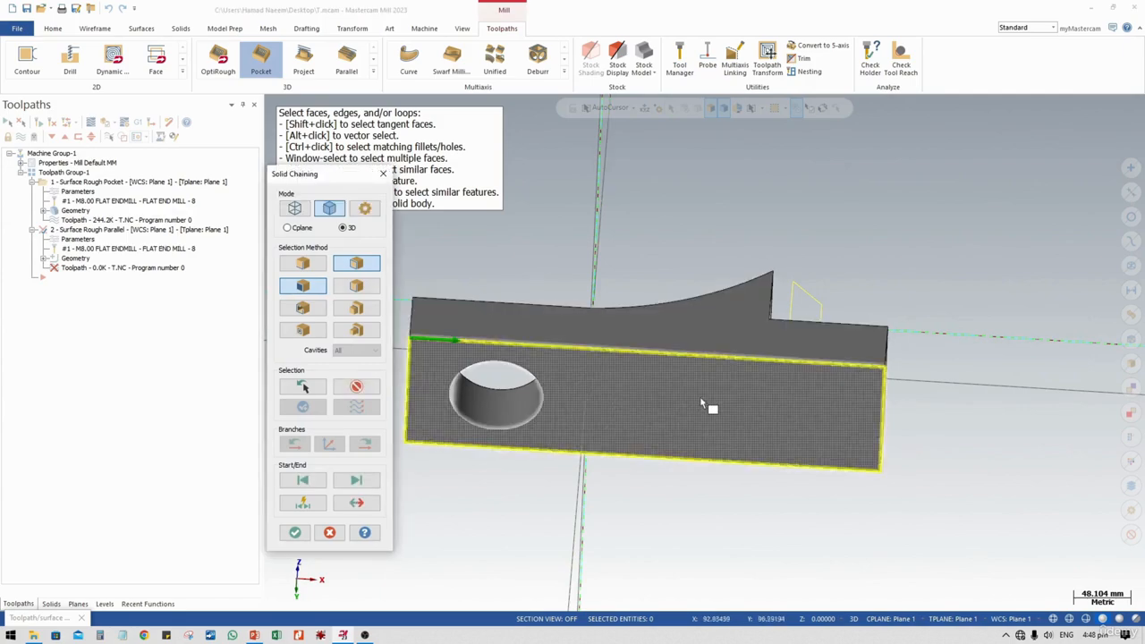
pyautogui.moveTo(710, 403); pyautogui.dragTo(677, 513, button='middle')
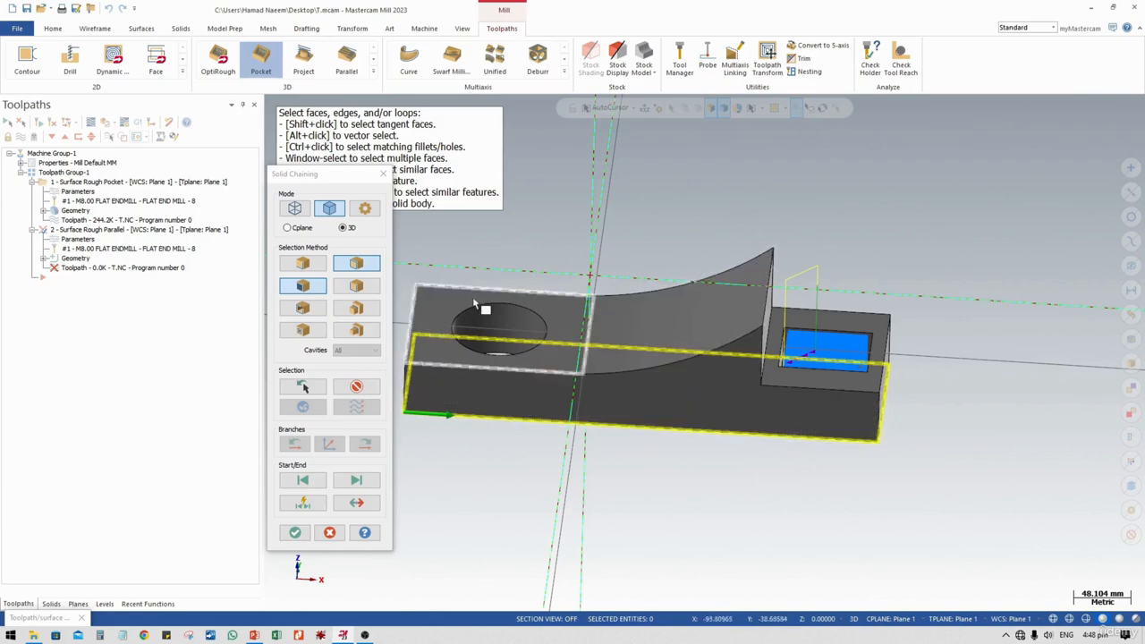
pyautogui.click(295, 532)
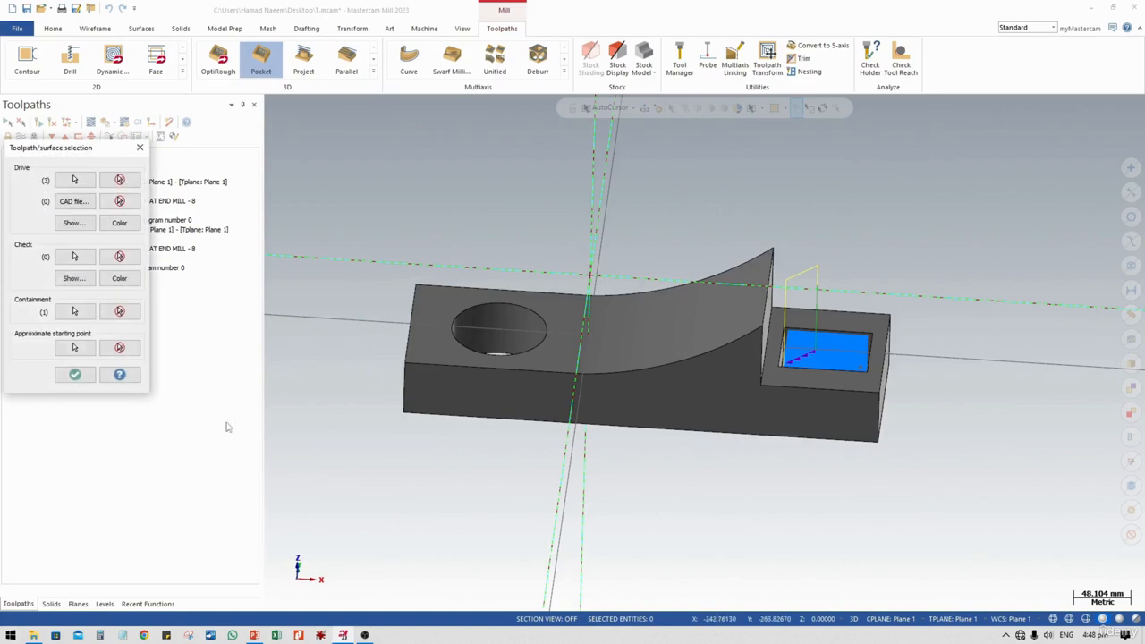
pyautogui.click(74, 375)
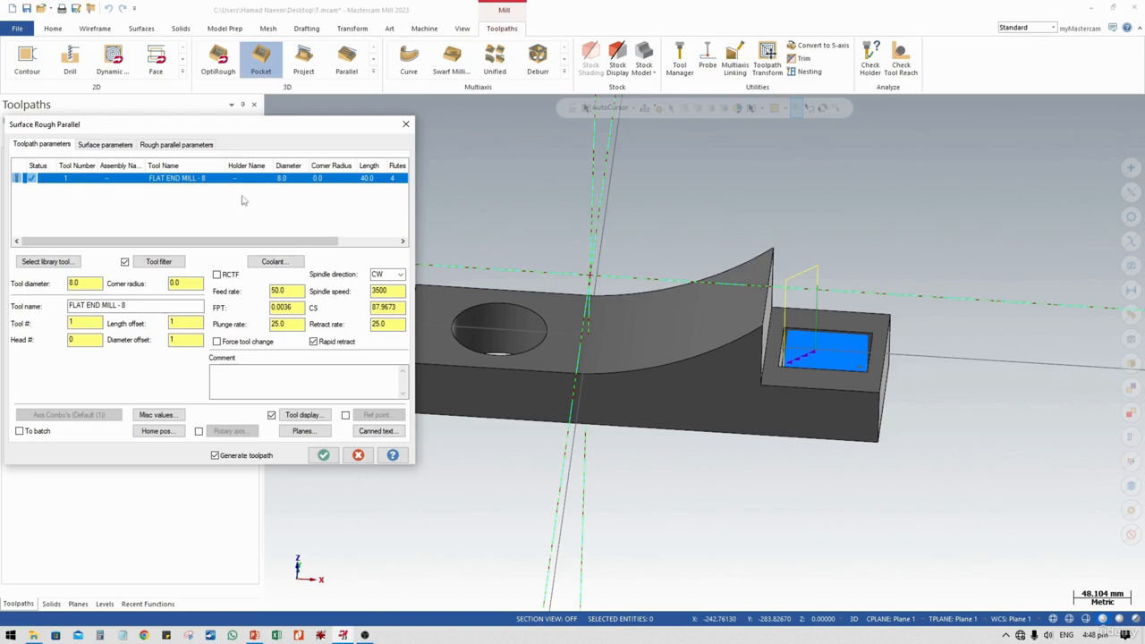
# Step: Set the 8 mm flat end mill's spindle speed to 6000 and feed rate to 1500, and turn Flood coolant on
pyautogui.doubleClick(377, 291)
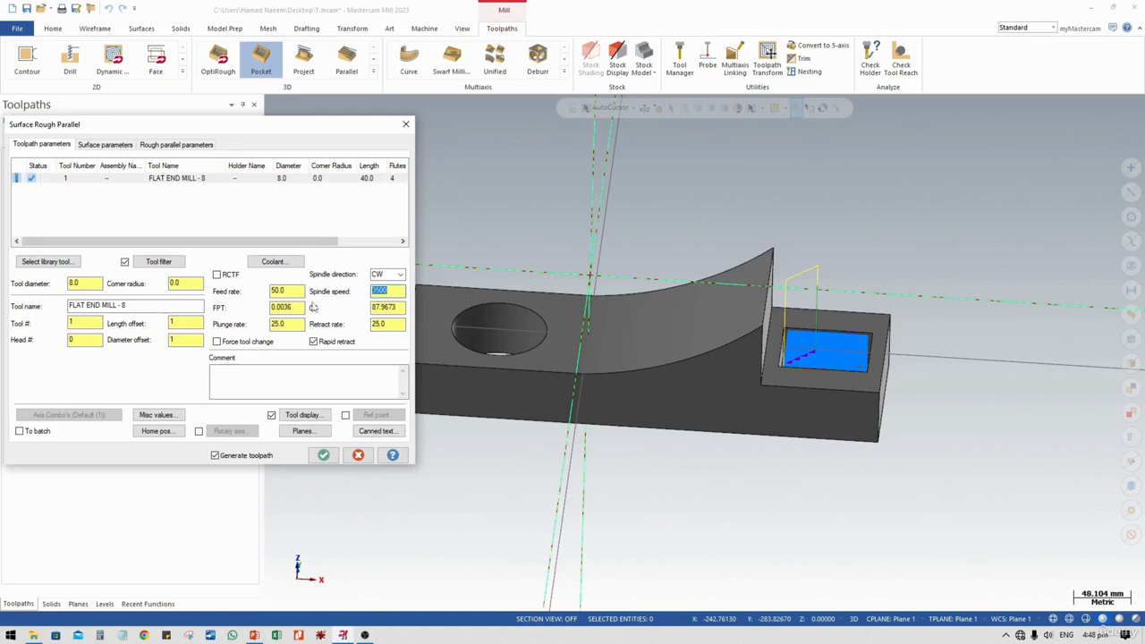
pyautogui.write('6000')
pyautogui.click(275, 292)
pyautogui.click(275, 261)
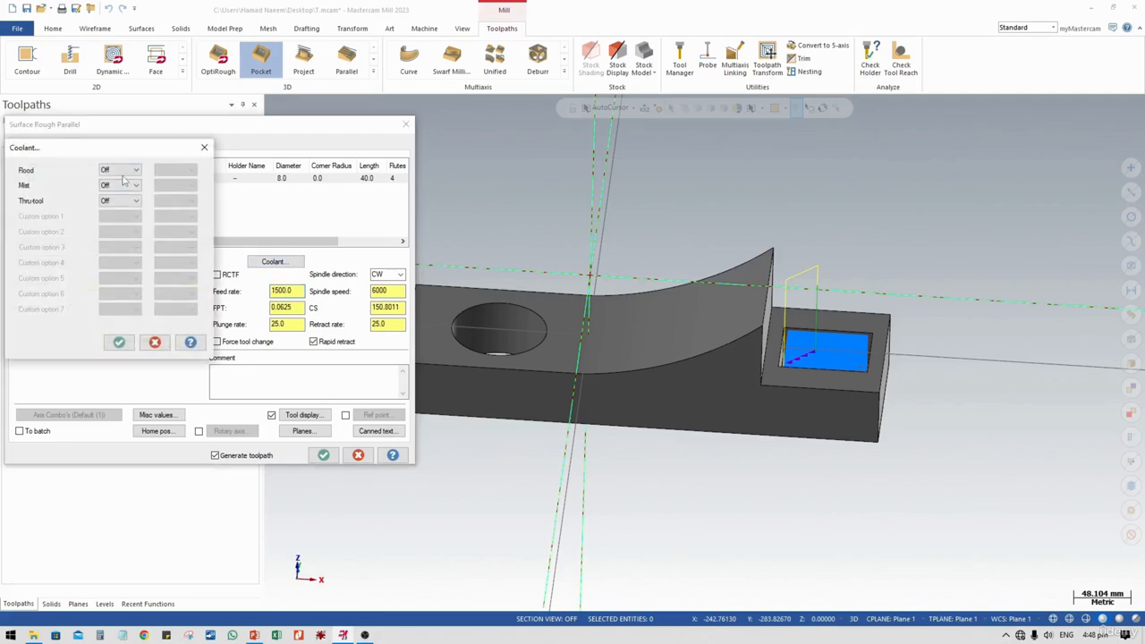
pyautogui.click(120, 170)
pyautogui.click(122, 180)
pyautogui.click(119, 343)
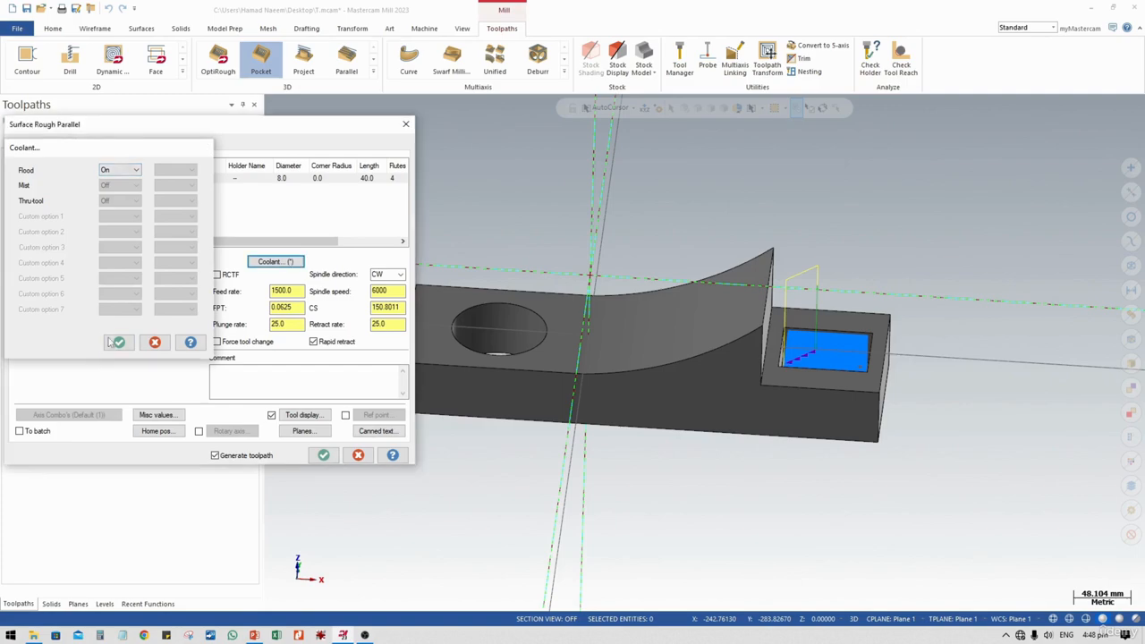
# Step: Set the retract to 25 absolute, make the feed plane absolute, and compensate the tool containment to the inside
pyautogui.click(105, 145)
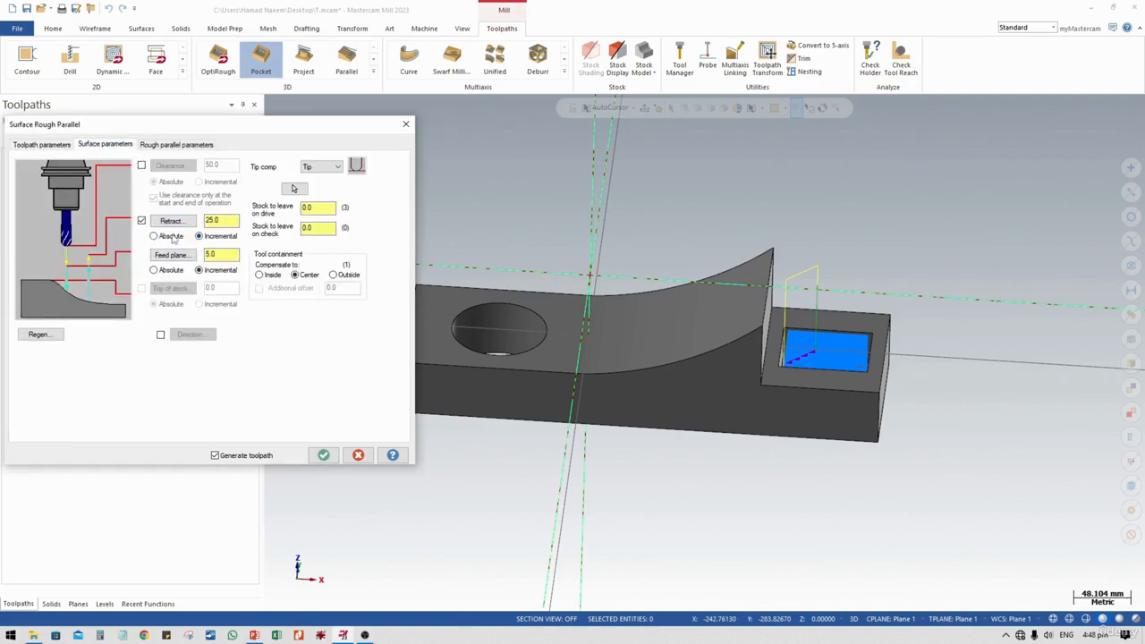
pyautogui.doubleClick(219, 220)
pyautogui.write('60')
pyautogui.click(163, 271)
pyautogui.moveTo(606, 325); pyautogui.dragTo(606, 309, button='middle')
pyautogui.moveTo(223, 221); pyautogui.dragTo(130, 222)
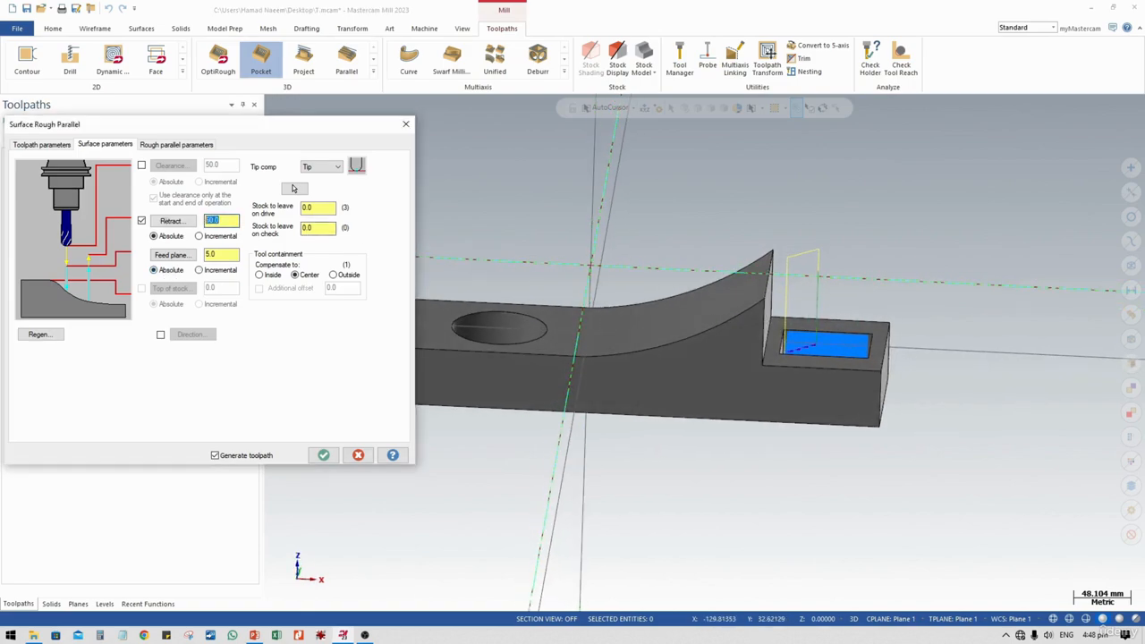
pyautogui.write('25')
pyautogui.press('Tab')
pyautogui.click(272, 275)
pyautogui.moveTo(787, 437); pyautogui.dragTo(694, 374, button='middle')
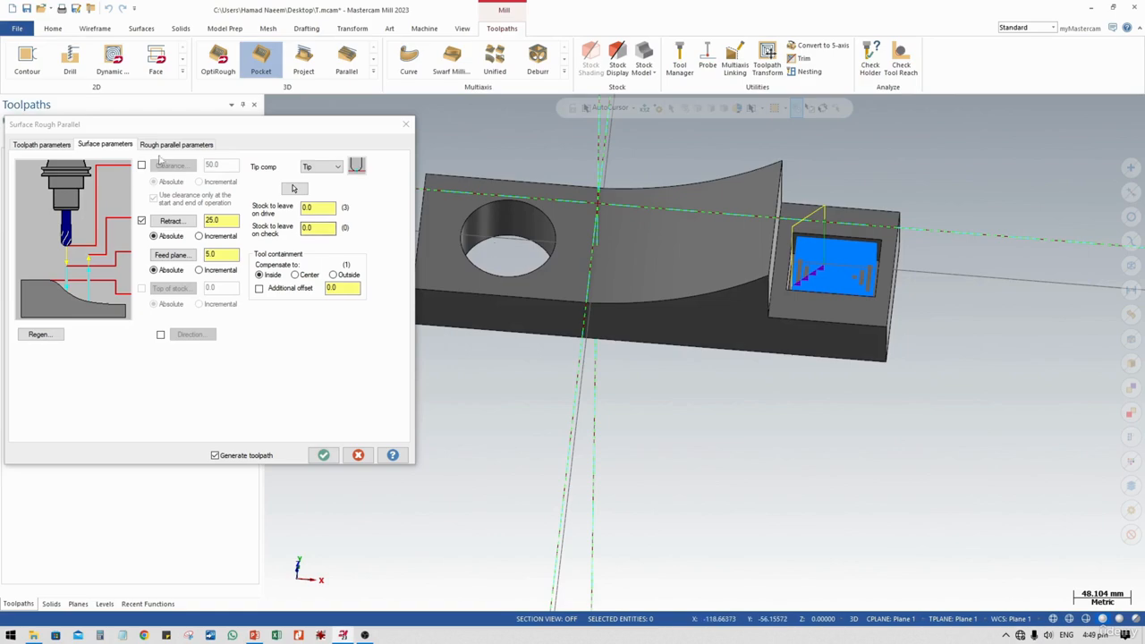
# Step: Use the Zigzag cutting method for the rough parallel cut, with a maximum stepdown of 2 and a maximum stepover of 4
pyautogui.click(176, 144)
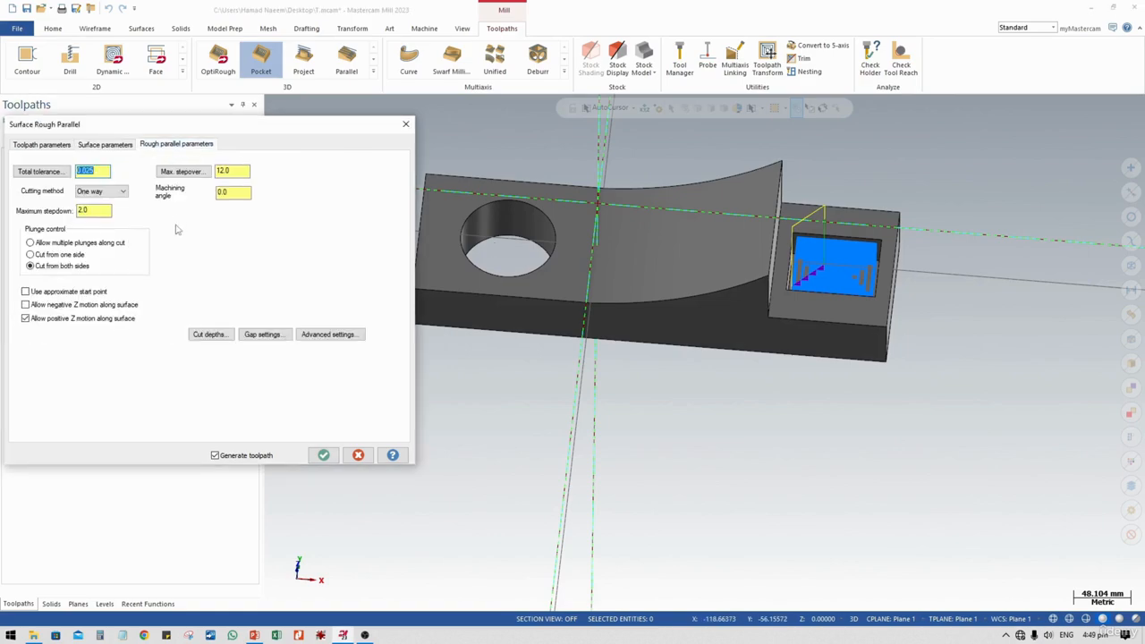
pyautogui.click(97, 193)
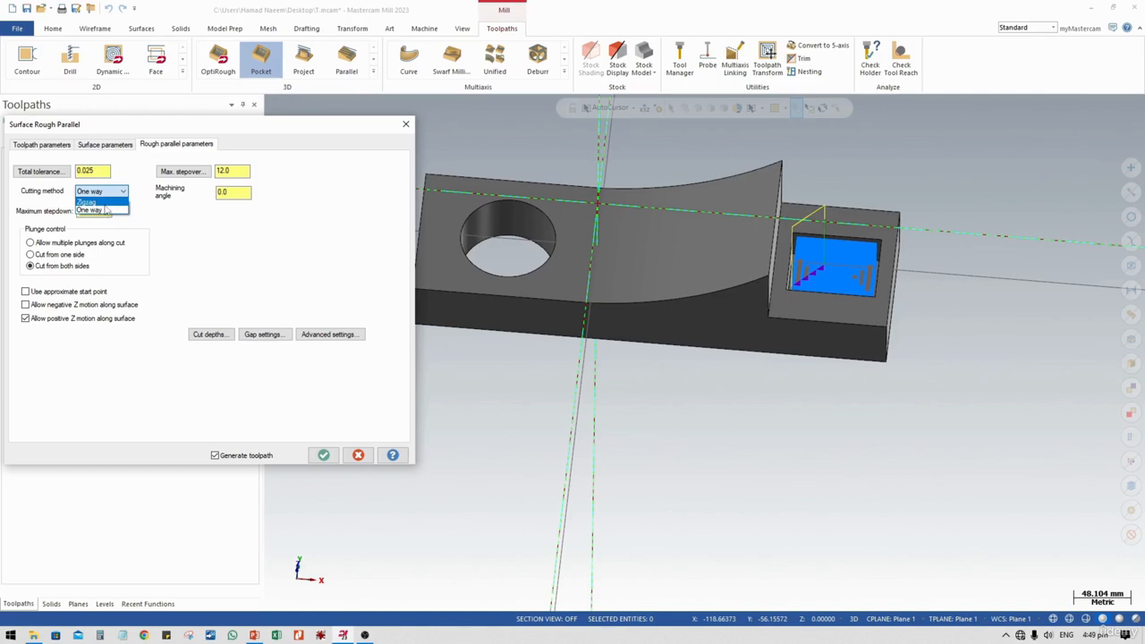
pyautogui.click(102, 202)
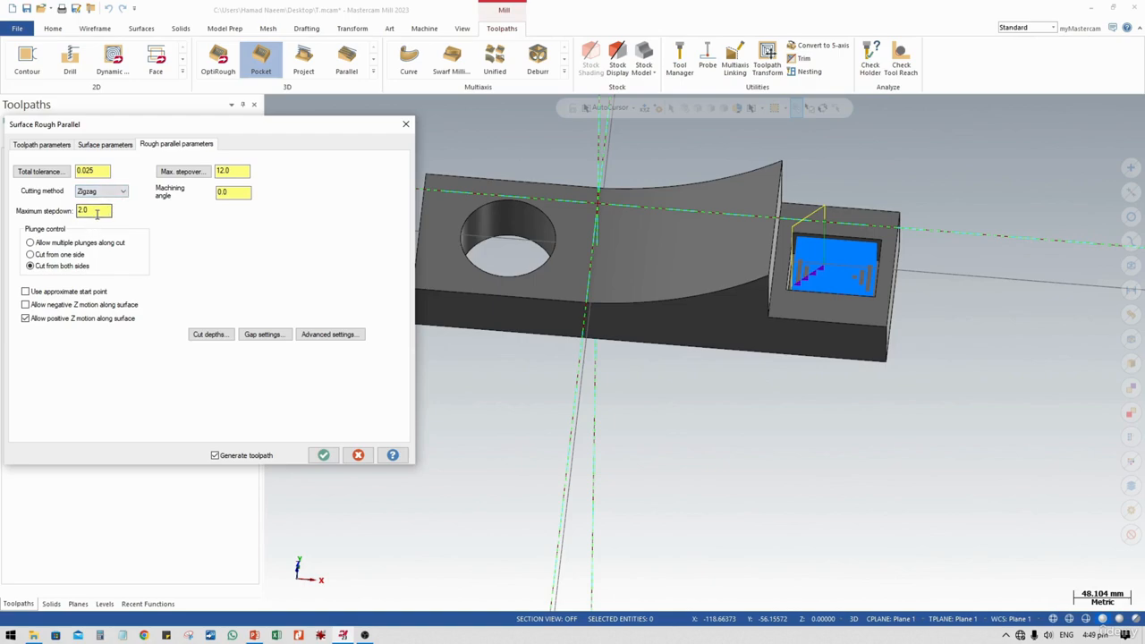
pyautogui.moveTo(97, 211); pyautogui.dragTo(51, 213)
pyautogui.moveTo(246, 170); pyautogui.dragTo(181, 182)
# Step: Define absolute cut depths by picking the curved face's peak as minimum and the corner of the pocket's rim face as maximum
pyautogui.click(207, 335)
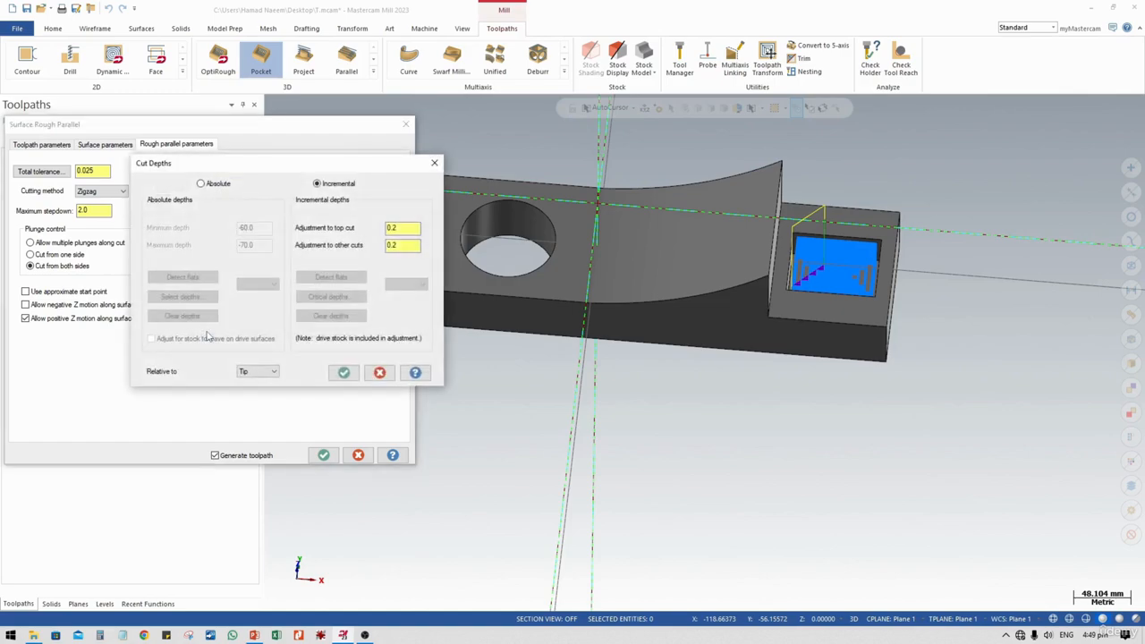
pyautogui.click(201, 183)
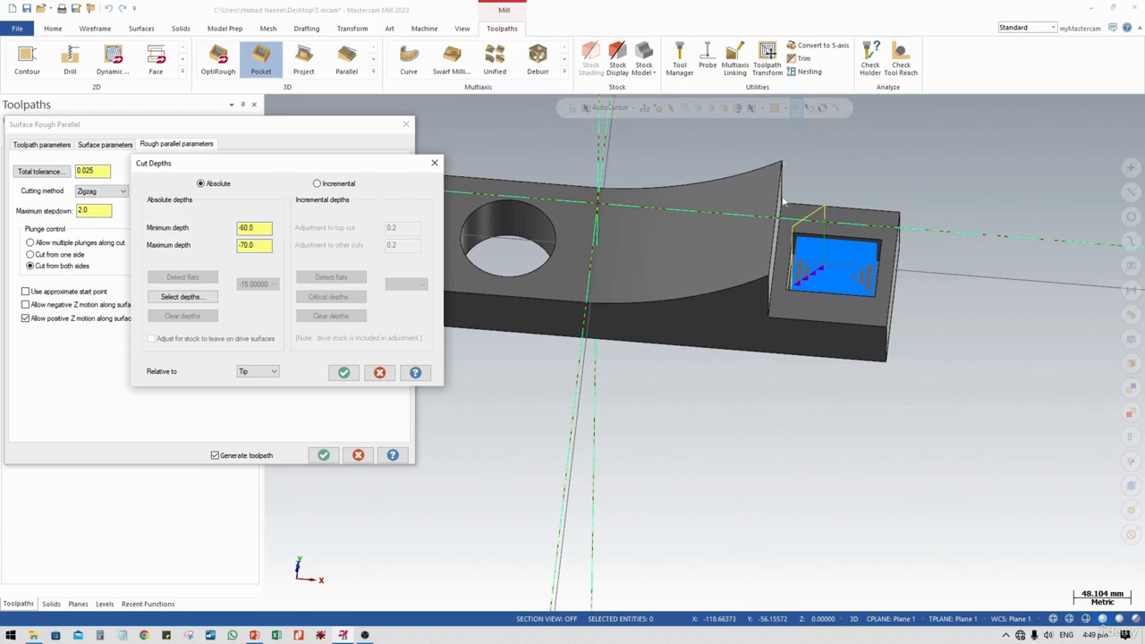
pyautogui.click(182, 296)
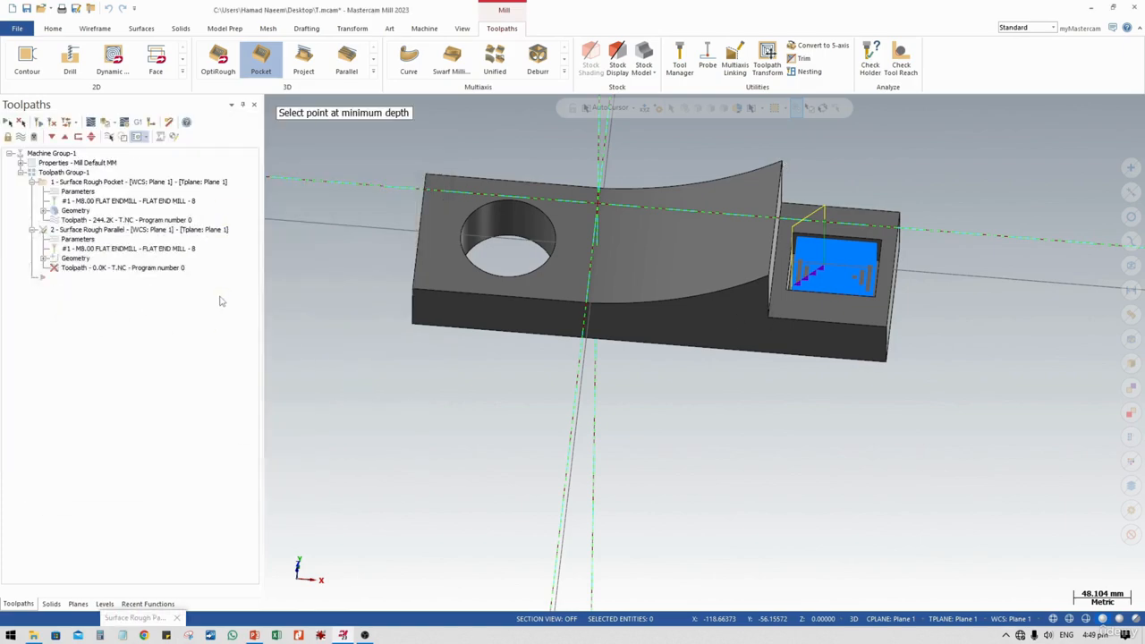
pyautogui.click(782, 162)
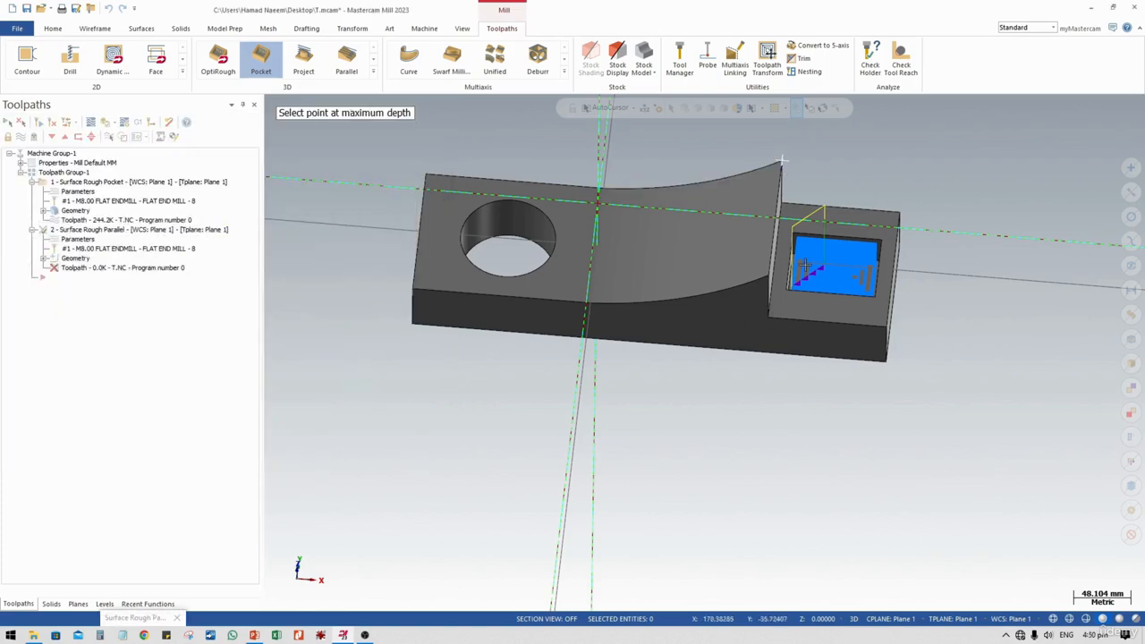
pyautogui.click(769, 318)
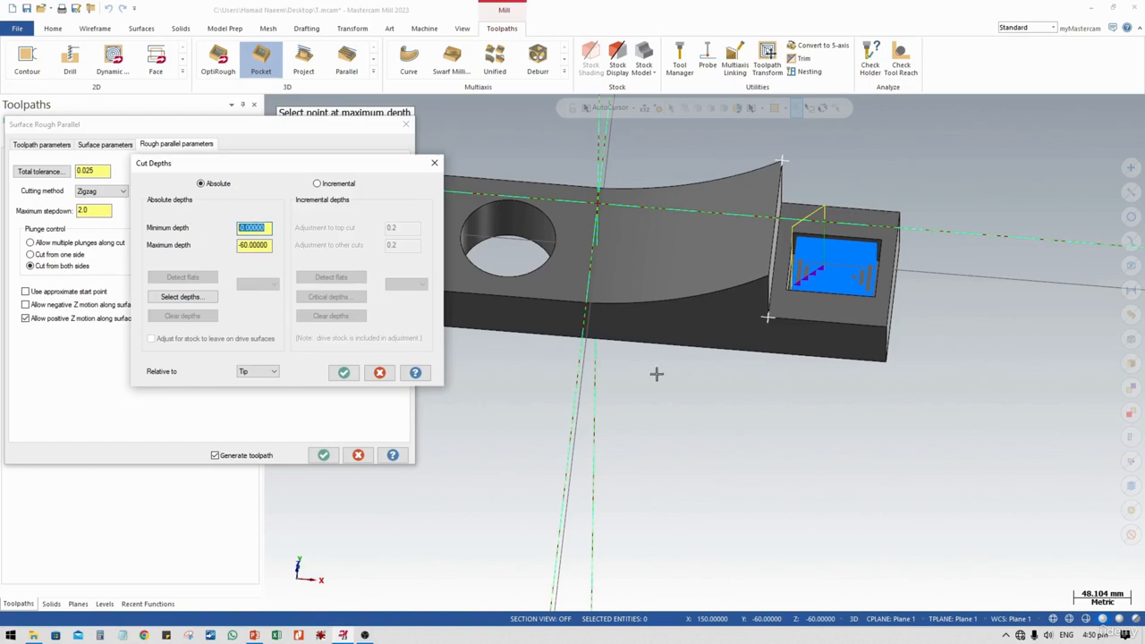
pyautogui.moveTo(659, 373); pyautogui.dragTo(758, 312, button='middle')
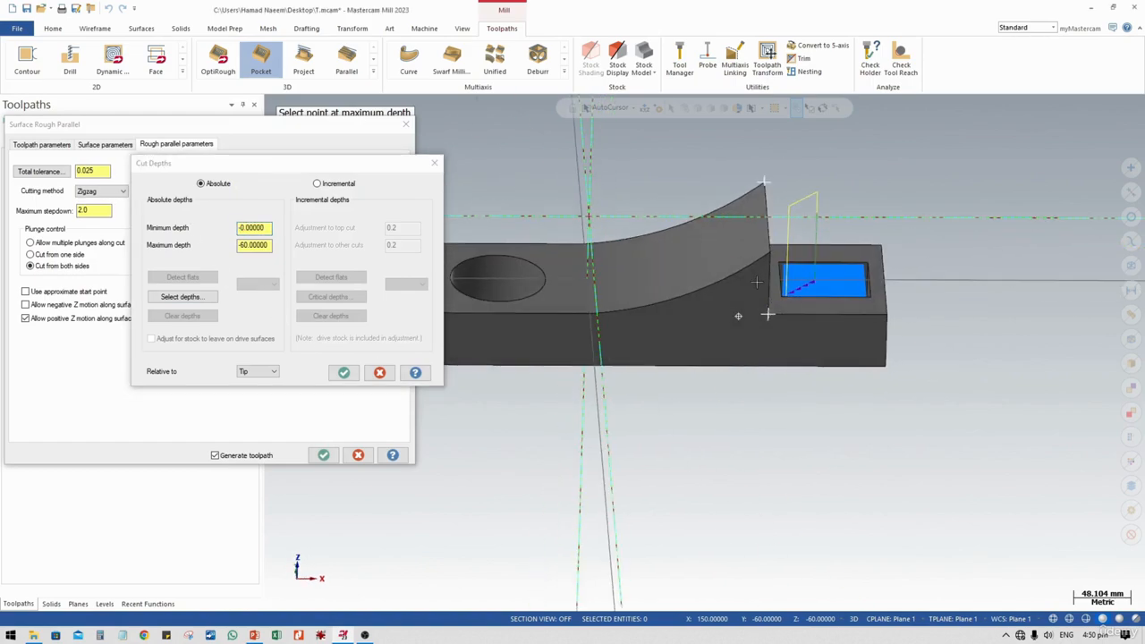
pyautogui.click(342, 373)
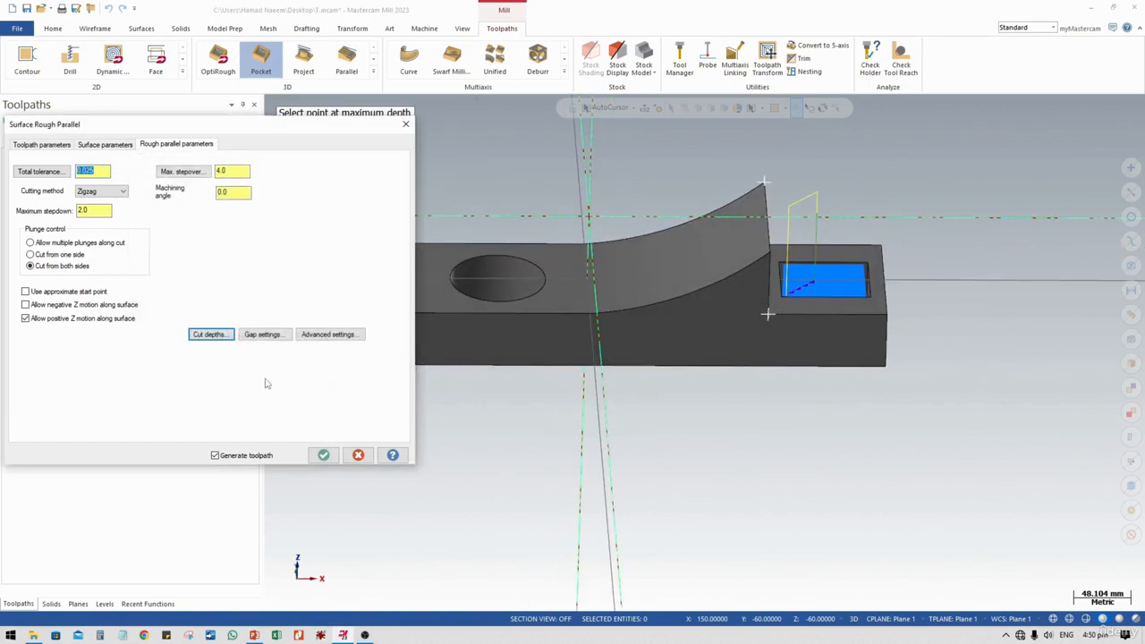
# Step: Set the rough parallel toolpath's gap motion to Smooth for moves below the gap size
pyautogui.click(262, 335)
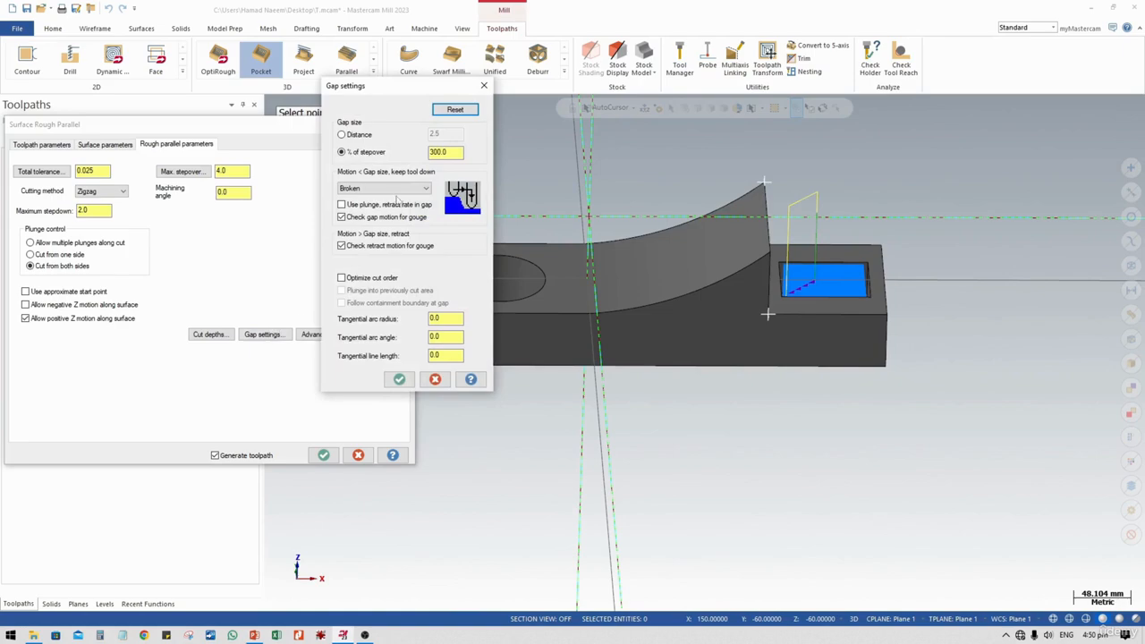
pyautogui.click(393, 189)
pyautogui.click(371, 220)
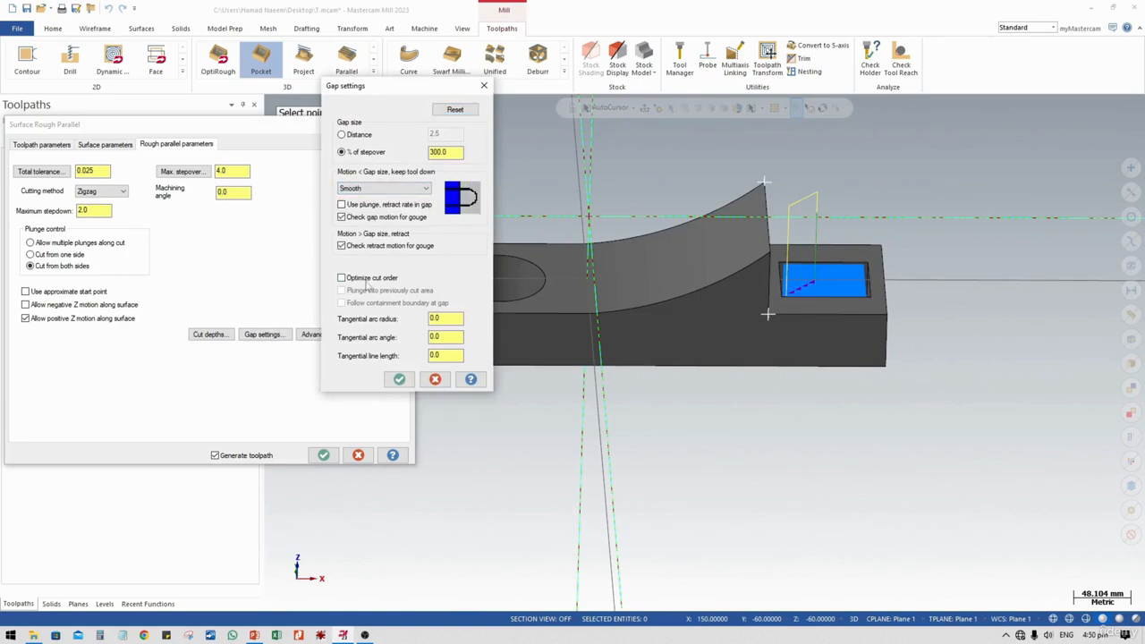
pyautogui.click(400, 380)
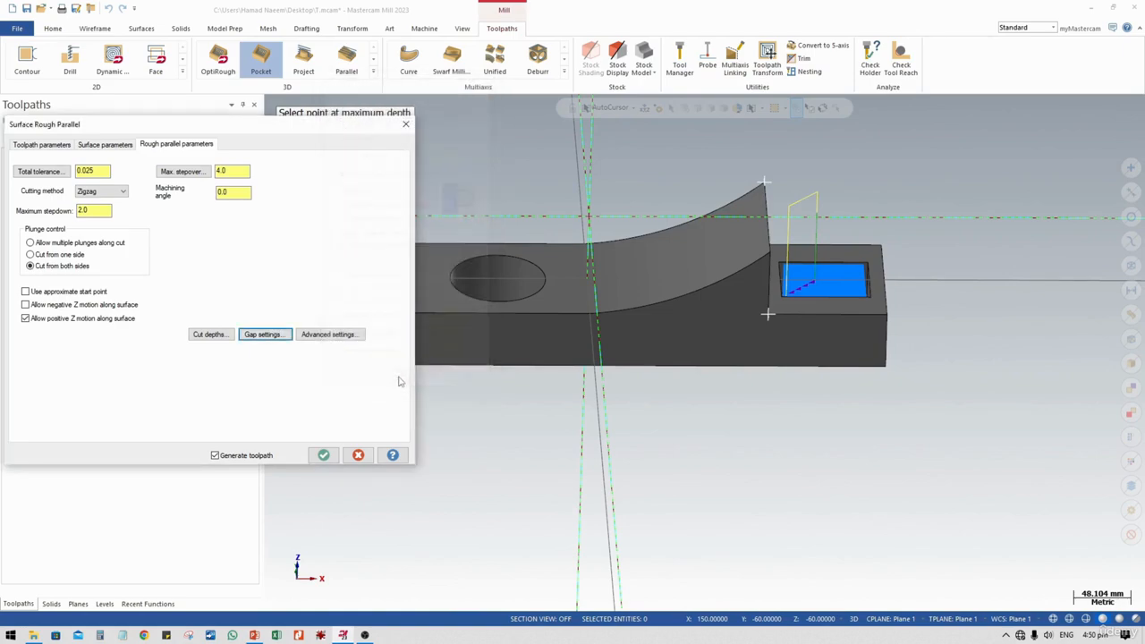
# Step: Reset the advanced settings to their defaults and generate the surface rough parallel toolpath
pyautogui.click(329, 336)
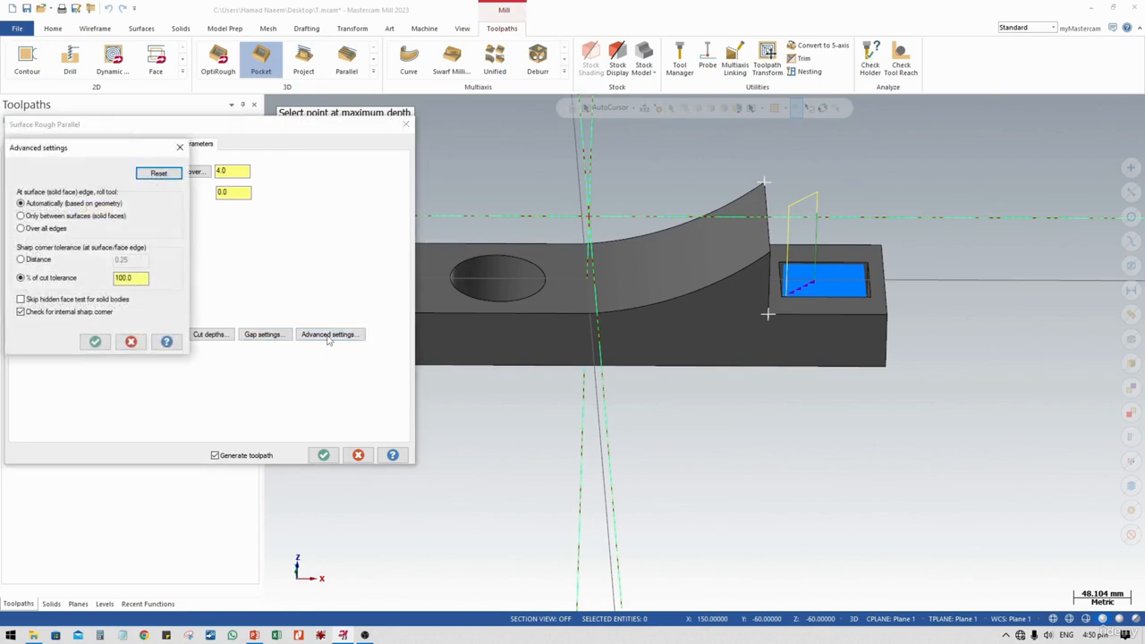
pyautogui.click(158, 175)
pyautogui.click(95, 341)
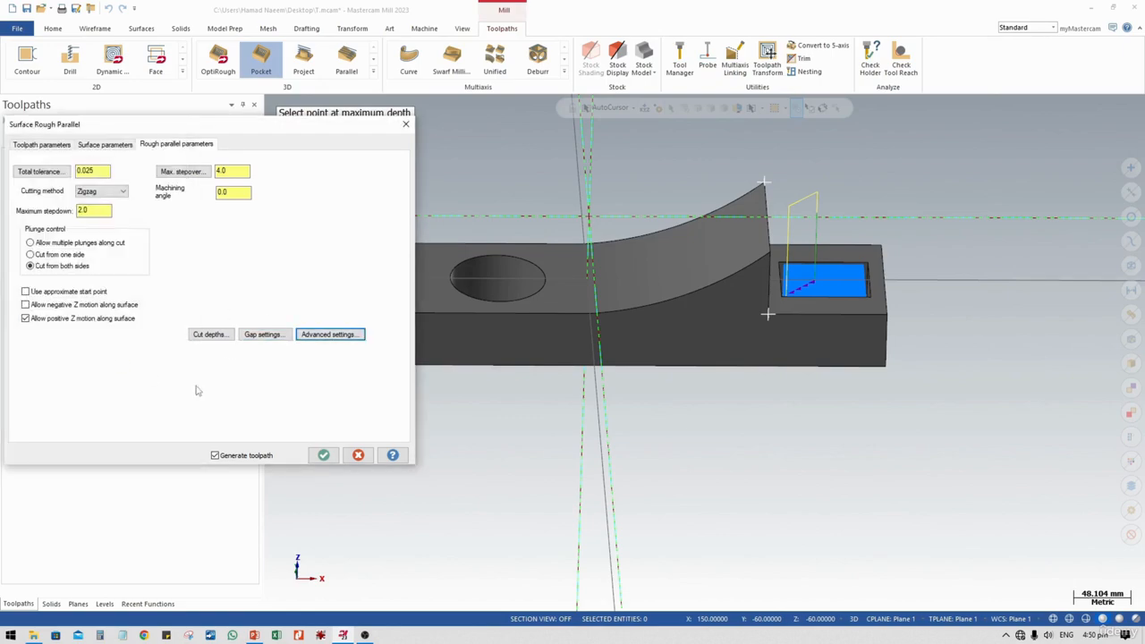
pyautogui.click(323, 455)
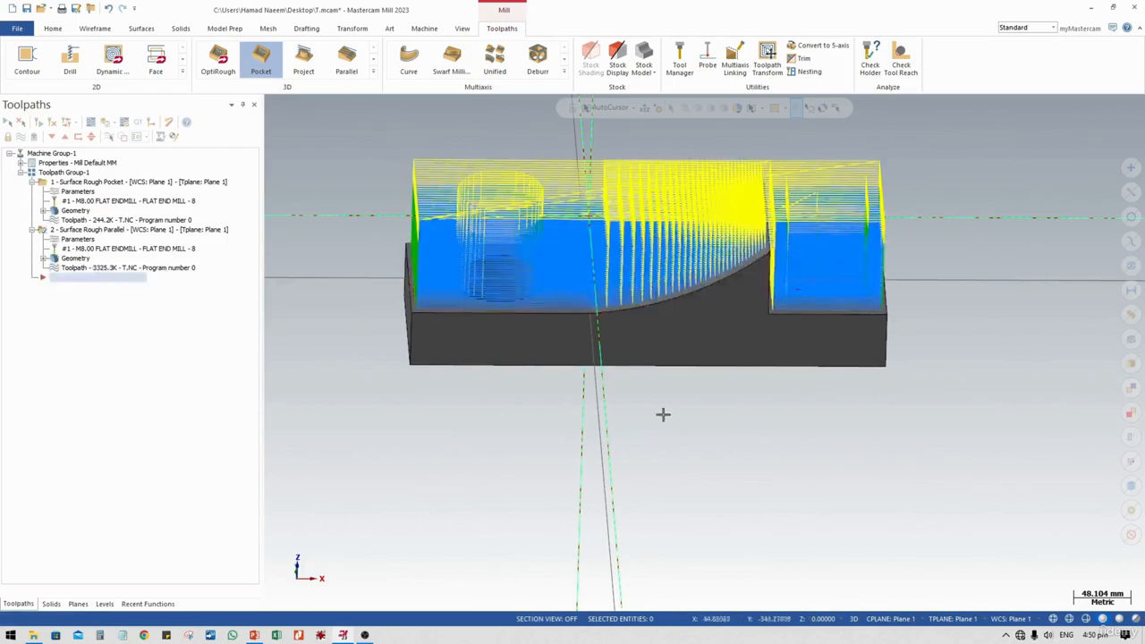
# Step: Inspect the parallel toolpath from several angles, including the top view, with the part displayed as wireframe
pyautogui.moveTo(679, 412); pyautogui.dragTo(850, 492, button='middle')
pyautogui.rightClick(685, 471)
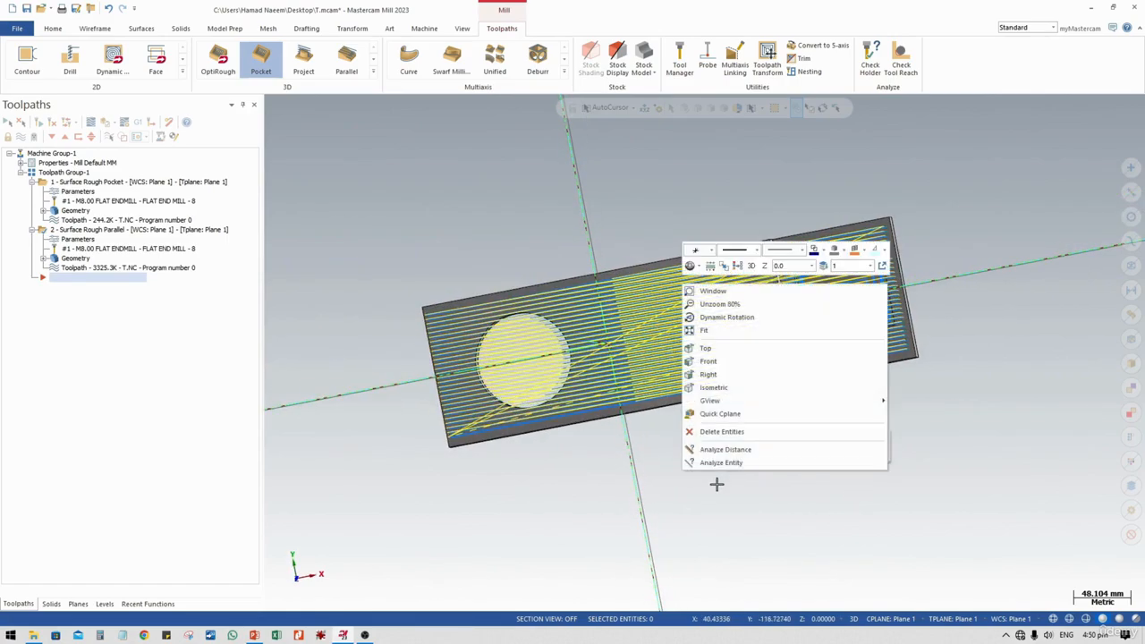
pyautogui.click(716, 352)
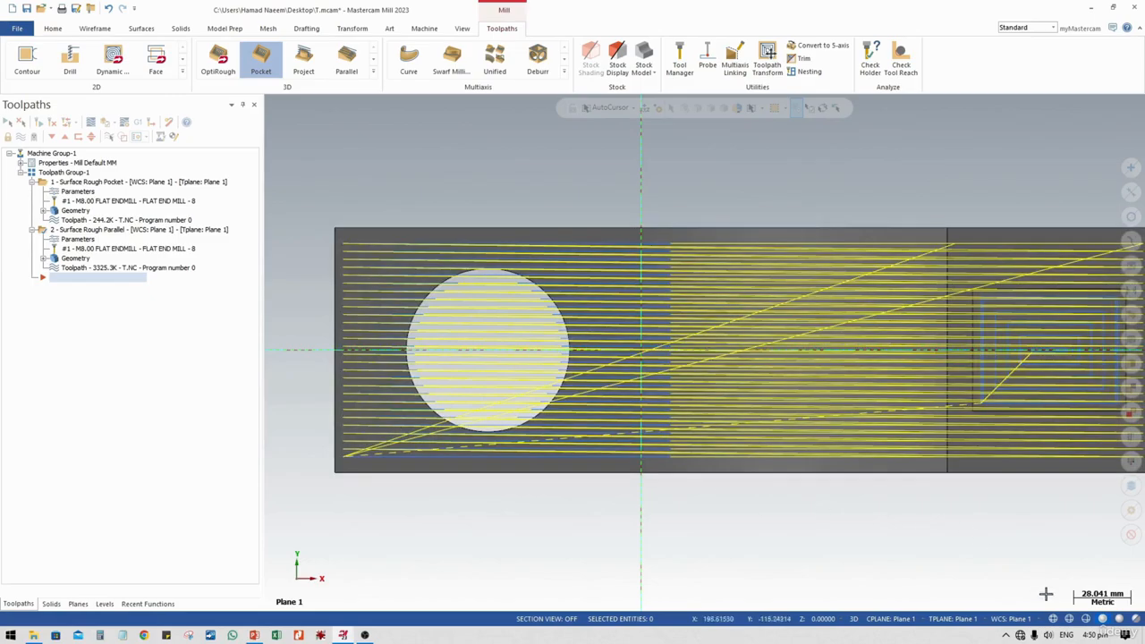
pyautogui.click(1072, 618)
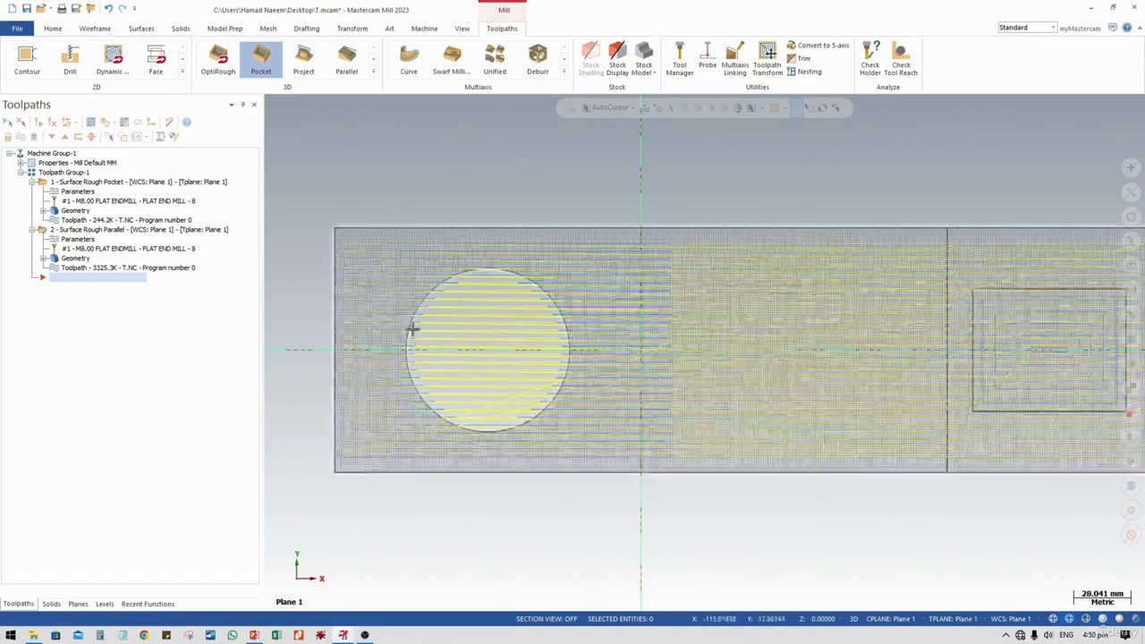
pyautogui.moveTo(509, 406); pyautogui.dragTo(782, 250, button='middle')
# Step: Change the rough parallel machining angle so the passes run across the part's width, and regenerate the toolpath
pyautogui.click(77, 240)
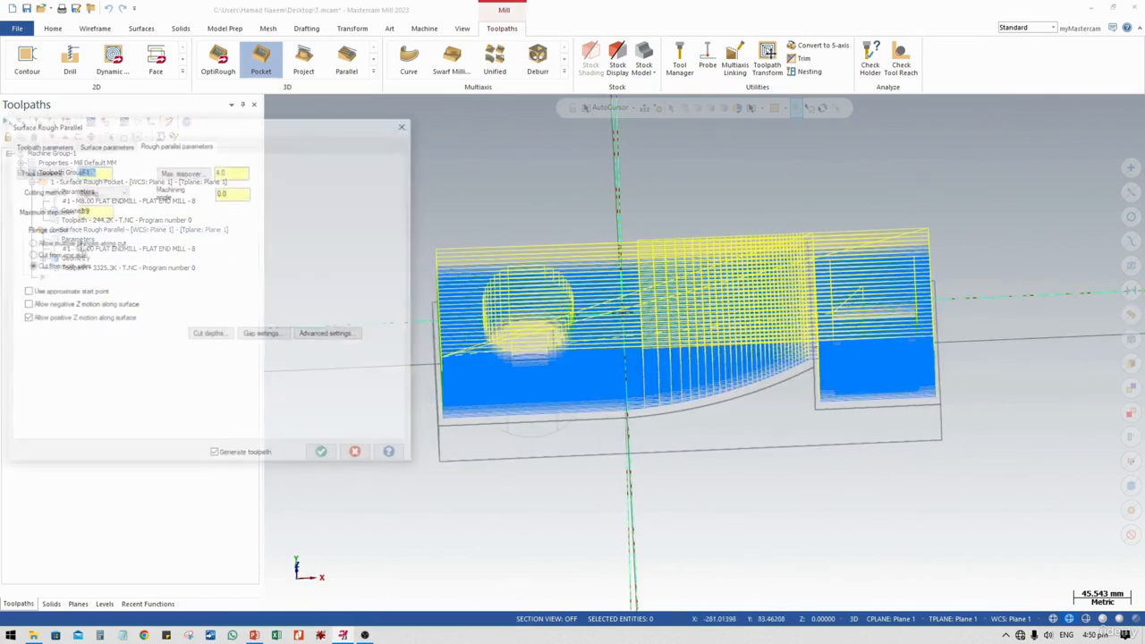
pyautogui.moveTo(636, 328); pyautogui.dragTo(626, 384, button='middle')
pyautogui.click(242, 193)
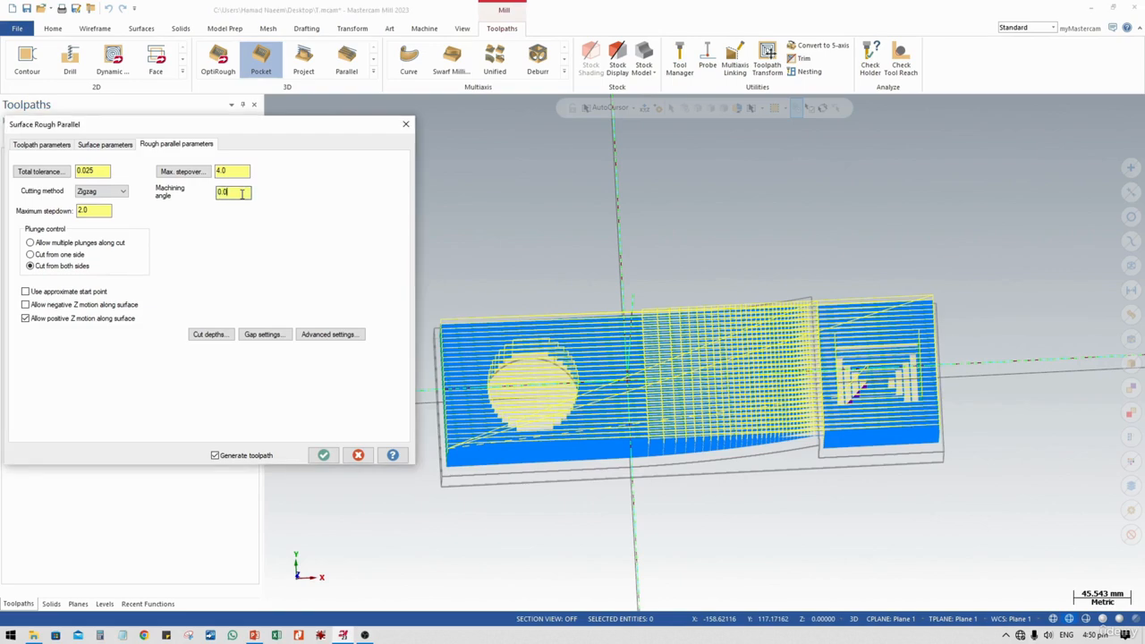
pyautogui.moveTo(242, 194); pyautogui.dragTo(189, 202)
pyautogui.click(324, 455)
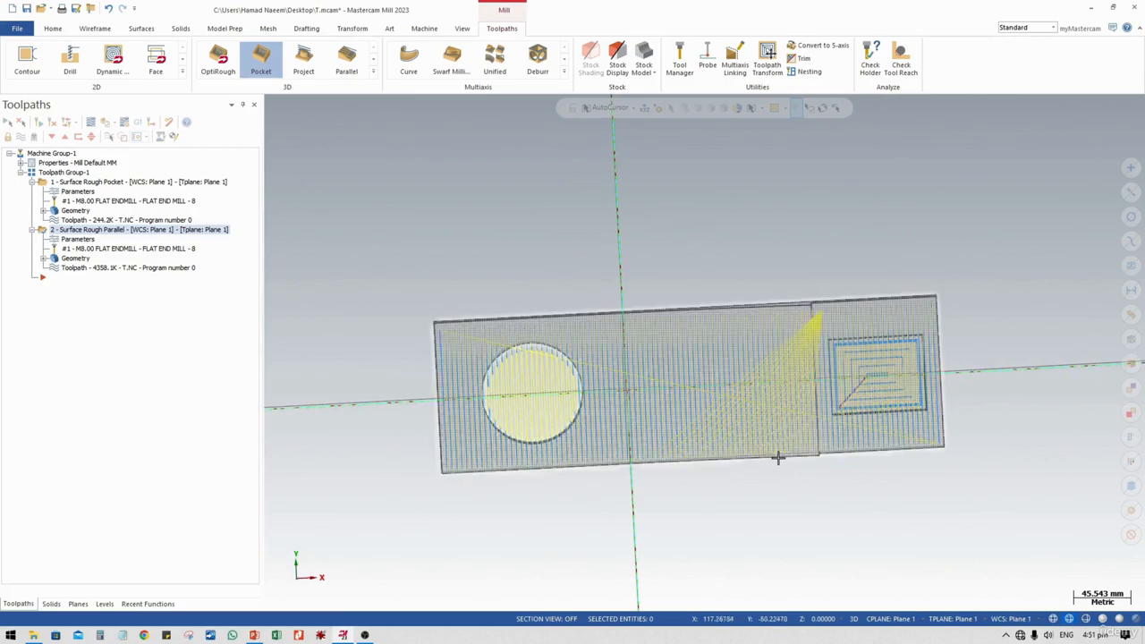
# Step: Hide the display of the Surface Rough Pocket and Surface Rough Parallel toolpaths
pyautogui.moveTo(843, 413); pyautogui.dragTo(820, 402, button='middle')
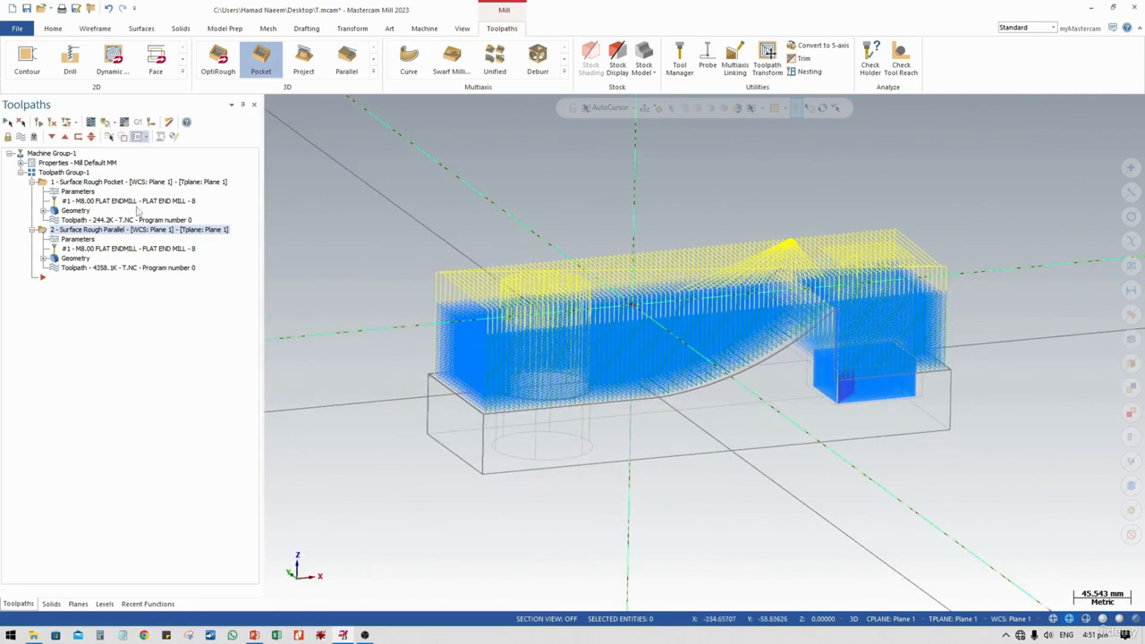
pyautogui.click(92, 185)
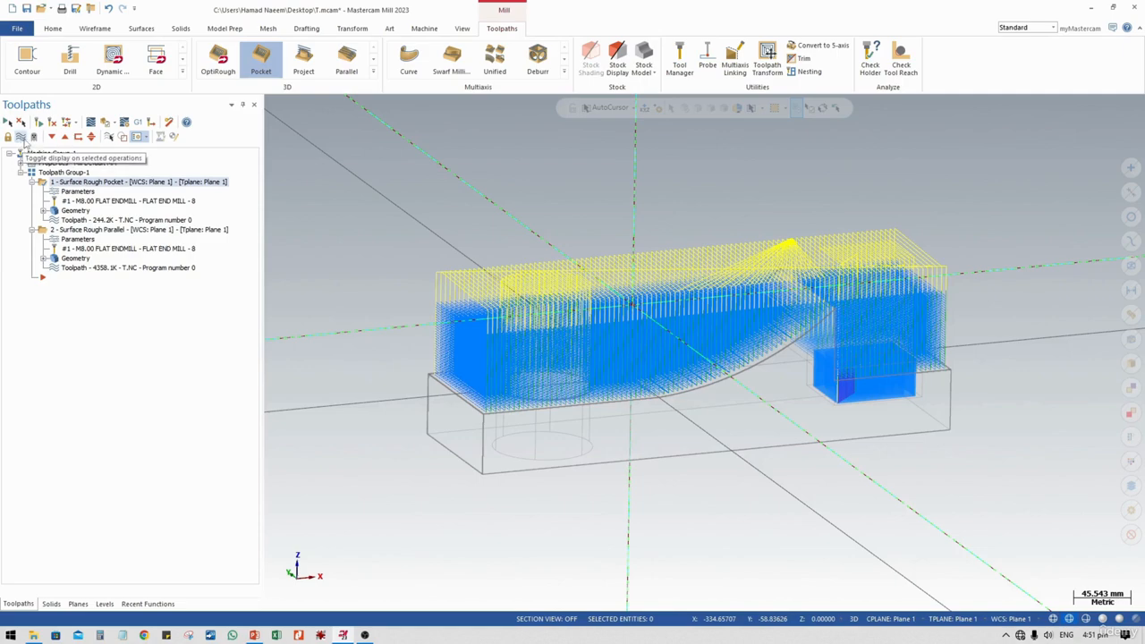
pyautogui.click(21, 137)
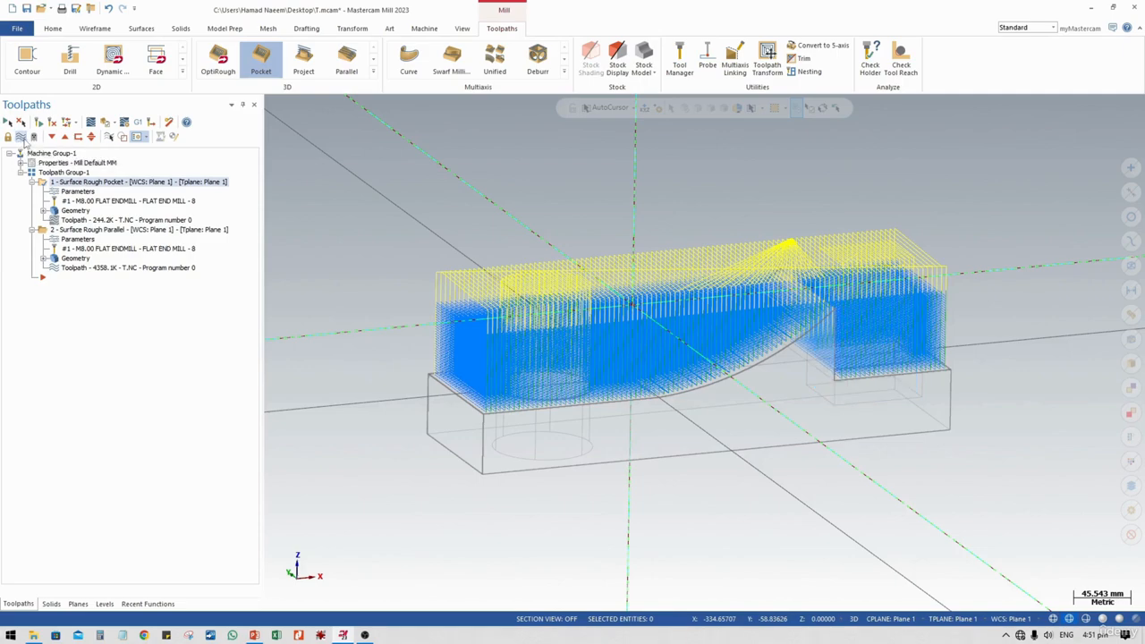
pyautogui.click(48, 231)
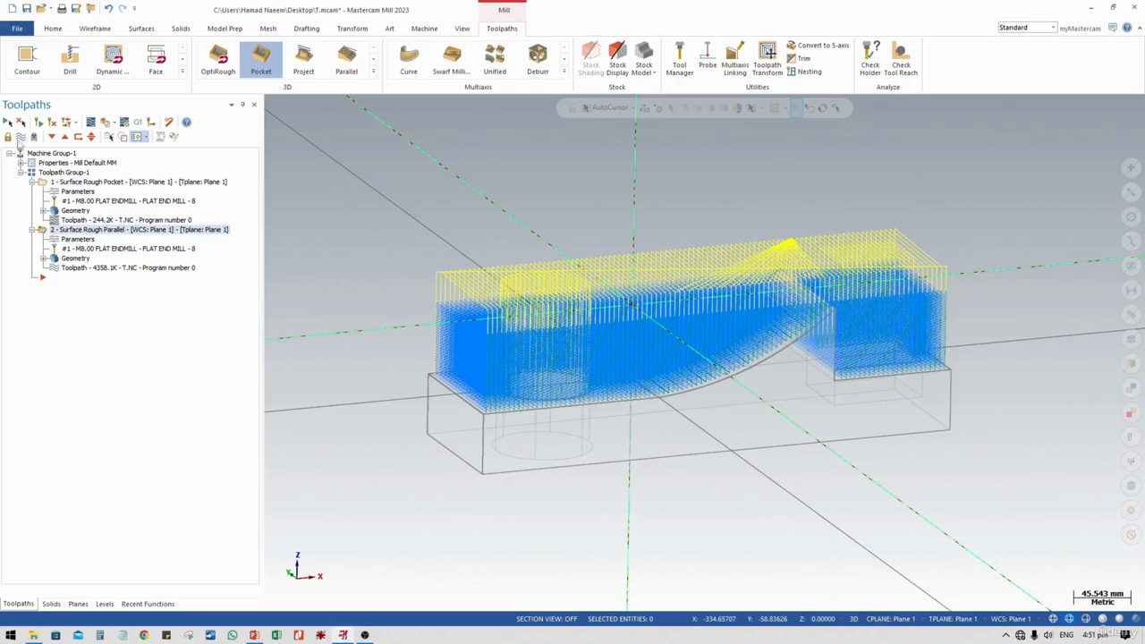
pyautogui.click(20, 137)
# Step: Start a surface rough radial toolpath with the boss/cavity type left as Undefined
pyautogui.moveTo(682, 459)
pyautogui.mouseDown(button='middle')
pyautogui.moveTo(736, 447)
pyautogui.moveTo(733, 456)
pyautogui.moveTo(692, 442)
pyautogui.mouseUp(button='middle')
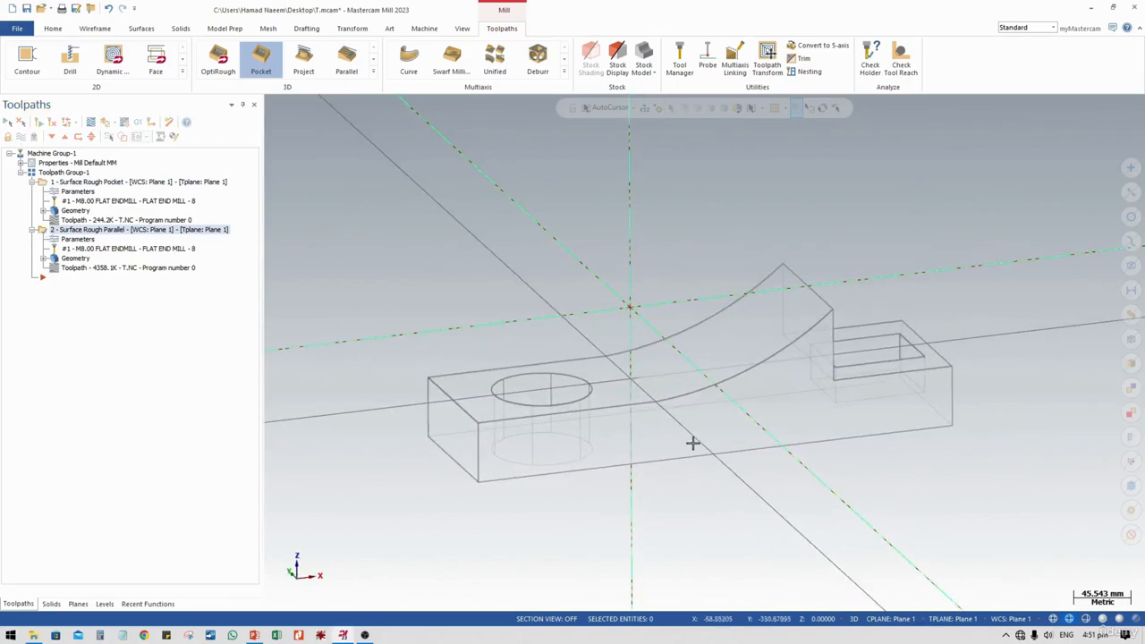
pyautogui.rightClick(117, 317)
pyautogui.moveTo(152, 308)
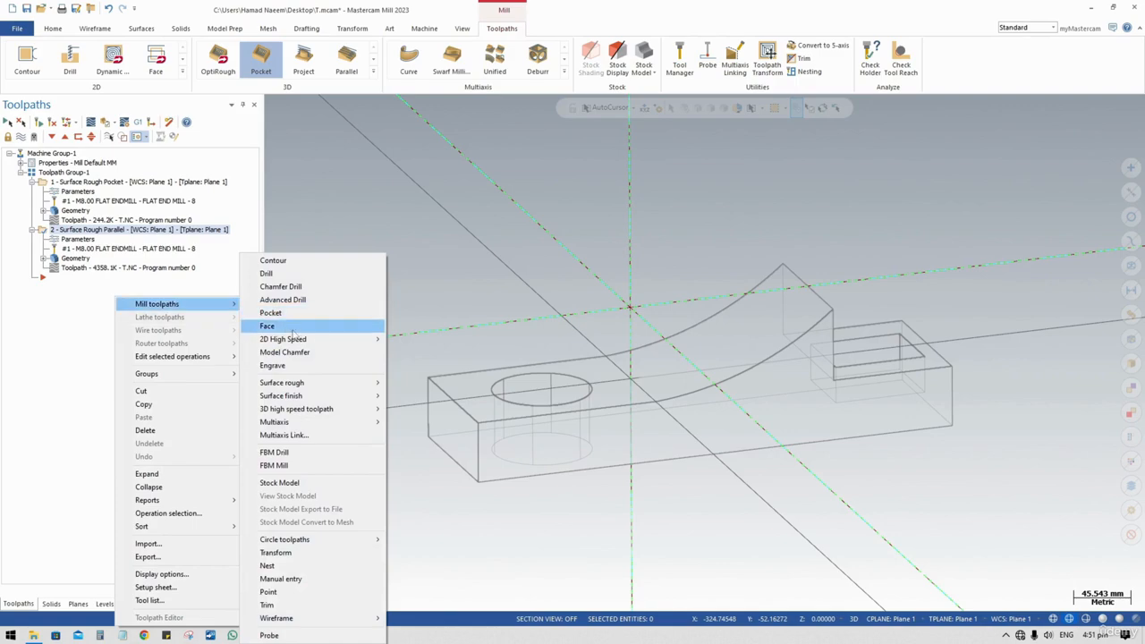
pyautogui.moveTo(358, 382)
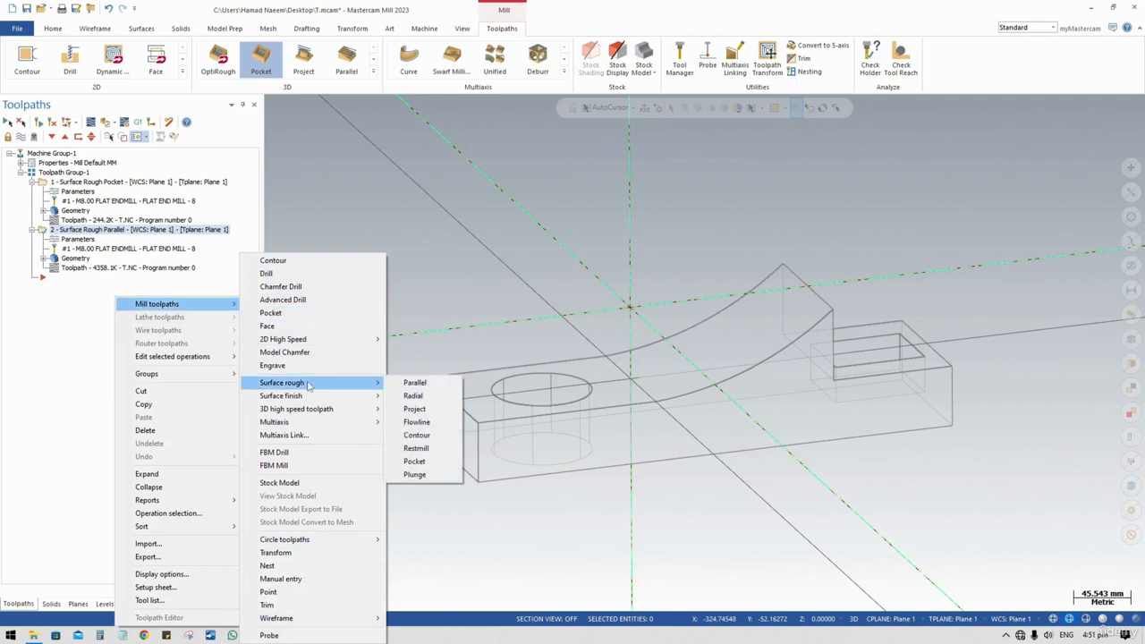
pyautogui.click(415, 395)
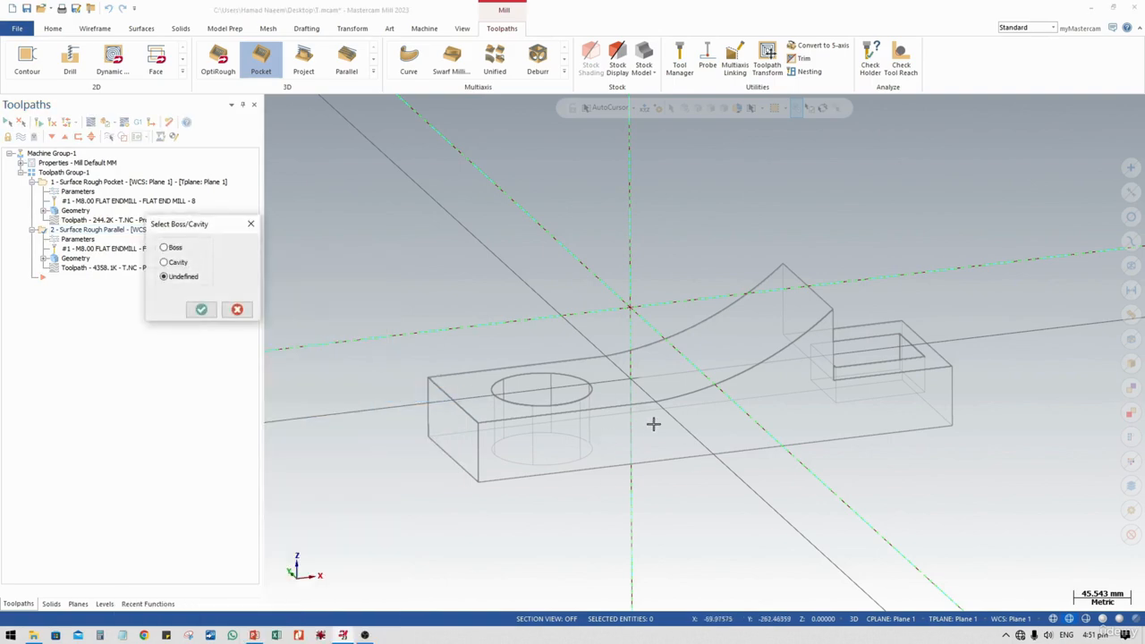
pyautogui.moveTo(656, 402); pyautogui.dragTo(654, 486, button='middle')
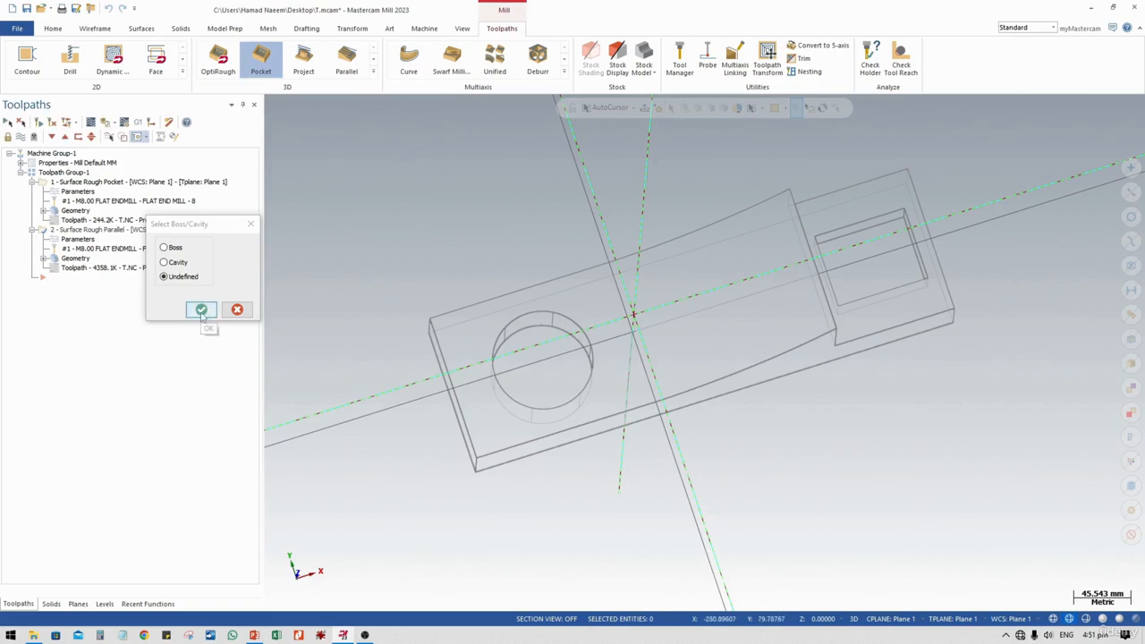
pyautogui.click(201, 311)
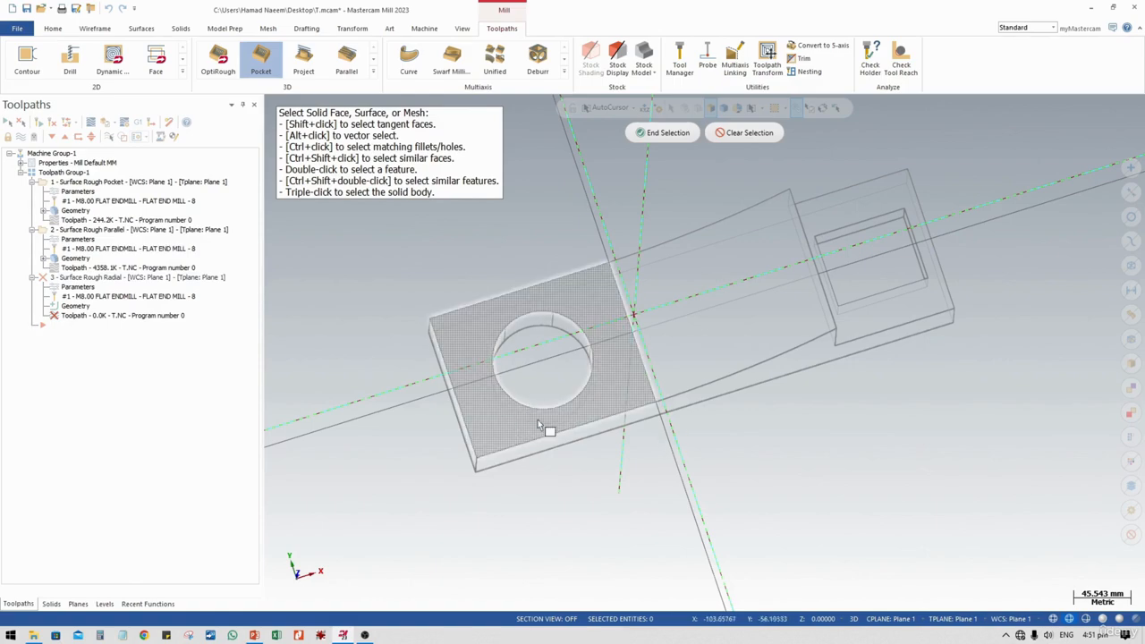
# Step: Pick the flat face around the round hole as the drive surface and chain its outer boundary as containment
pyautogui.click(504, 431)
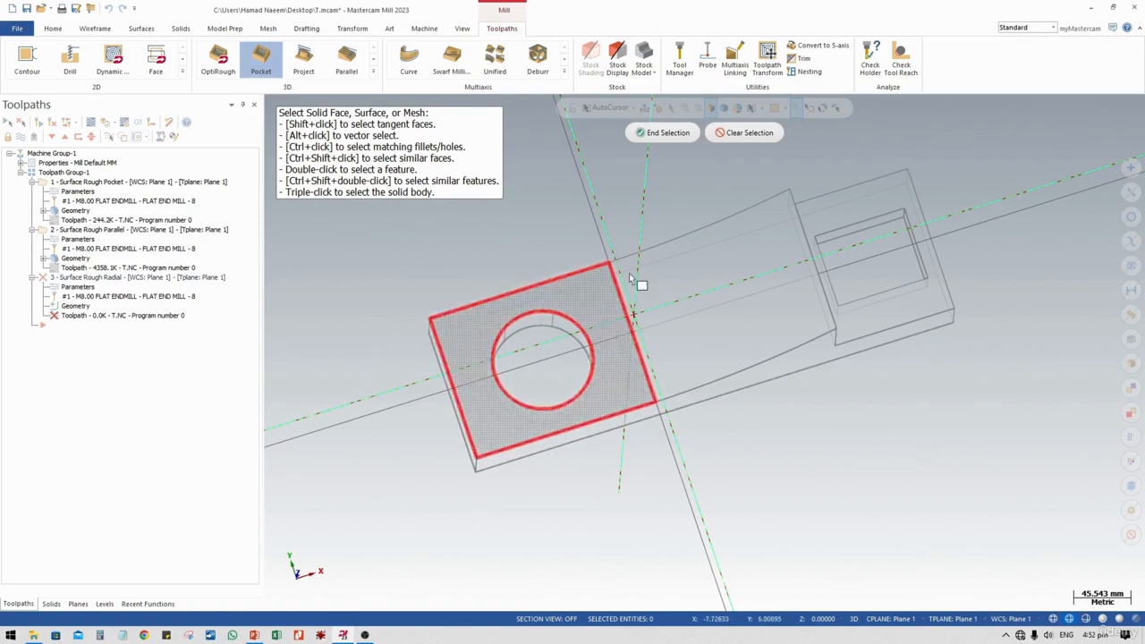
pyautogui.click(662, 133)
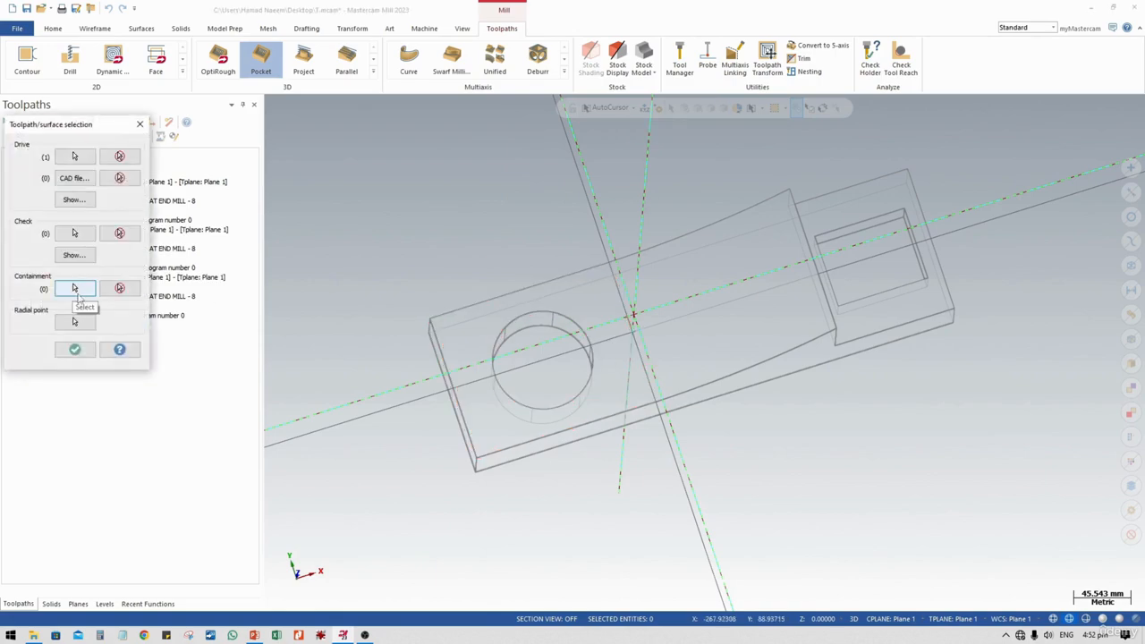
pyautogui.click(74, 288)
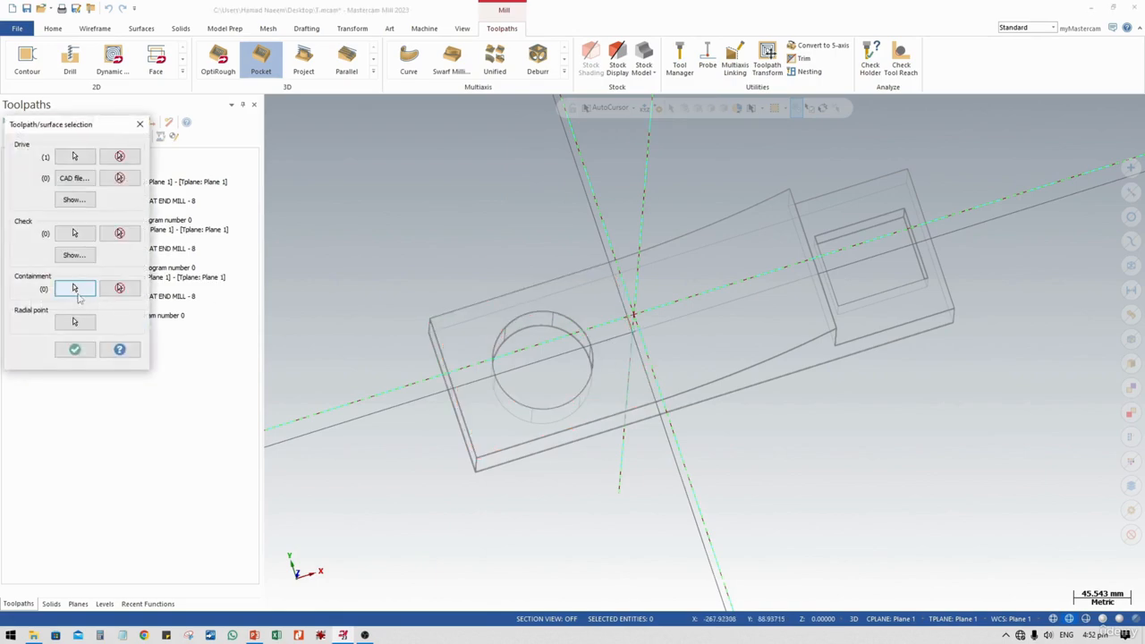
pyautogui.click(517, 453)
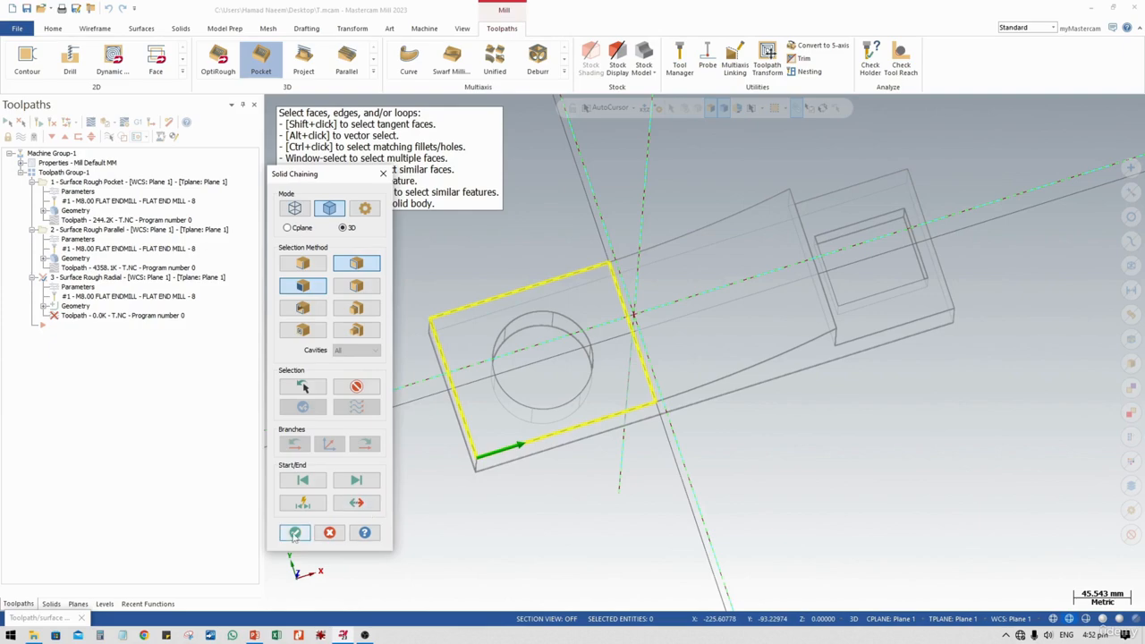
pyautogui.click(295, 534)
pyautogui.click(77, 351)
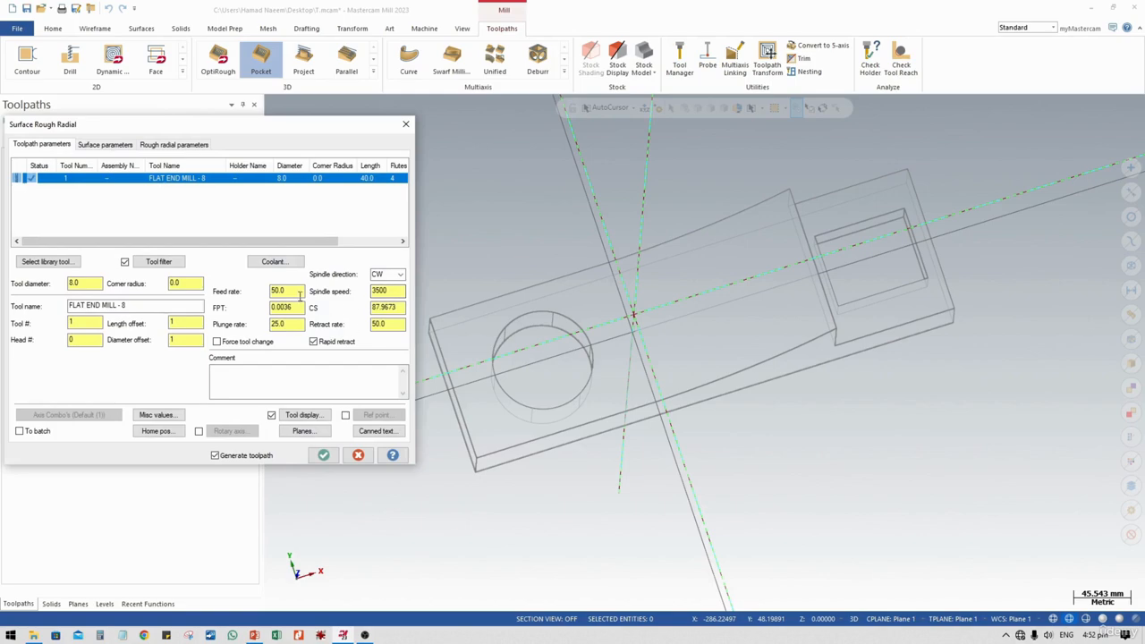
# Step: Set the radial toolpath's feed rate to 1500, with an absolute retract of 25 and an absolute feed plane of 5
pyautogui.doubleClick(300, 296)
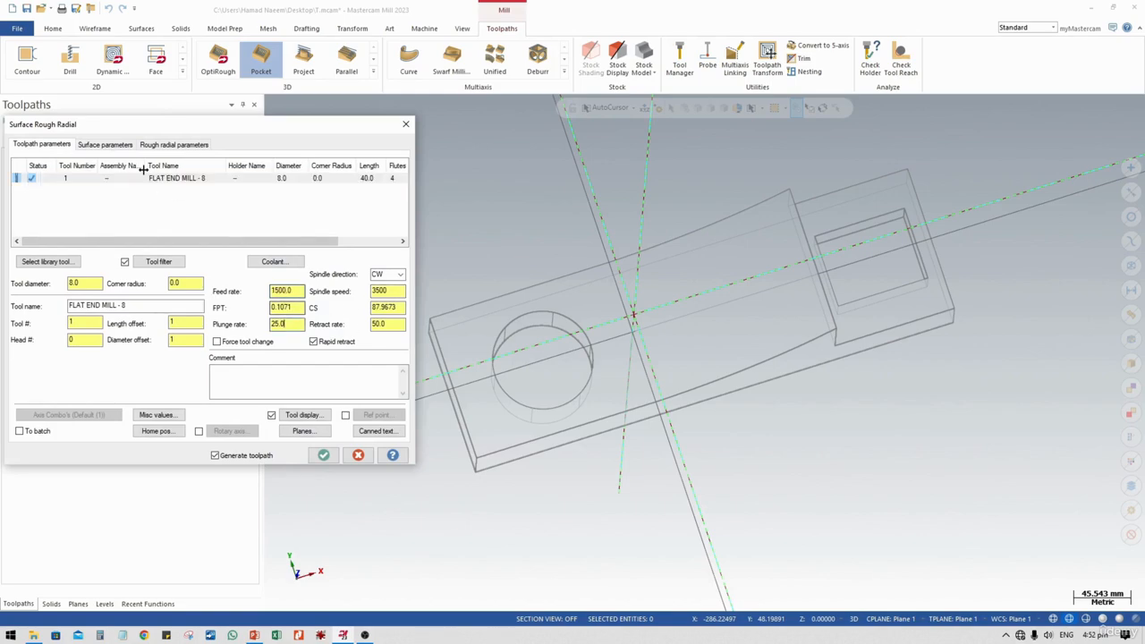
pyautogui.click(106, 146)
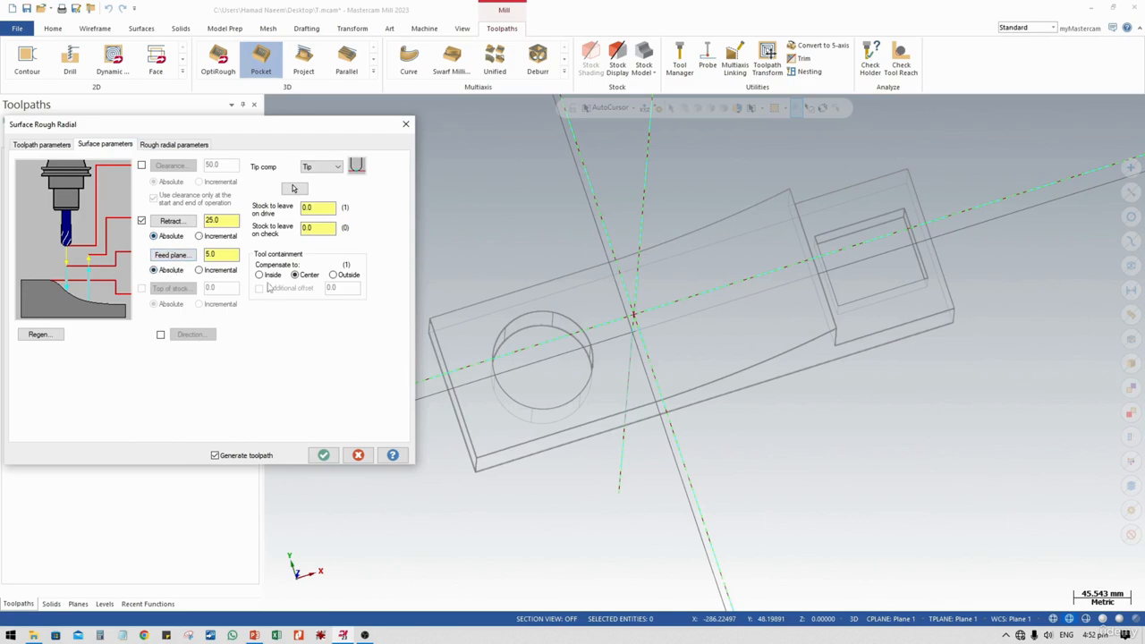
pyautogui.click(155, 146)
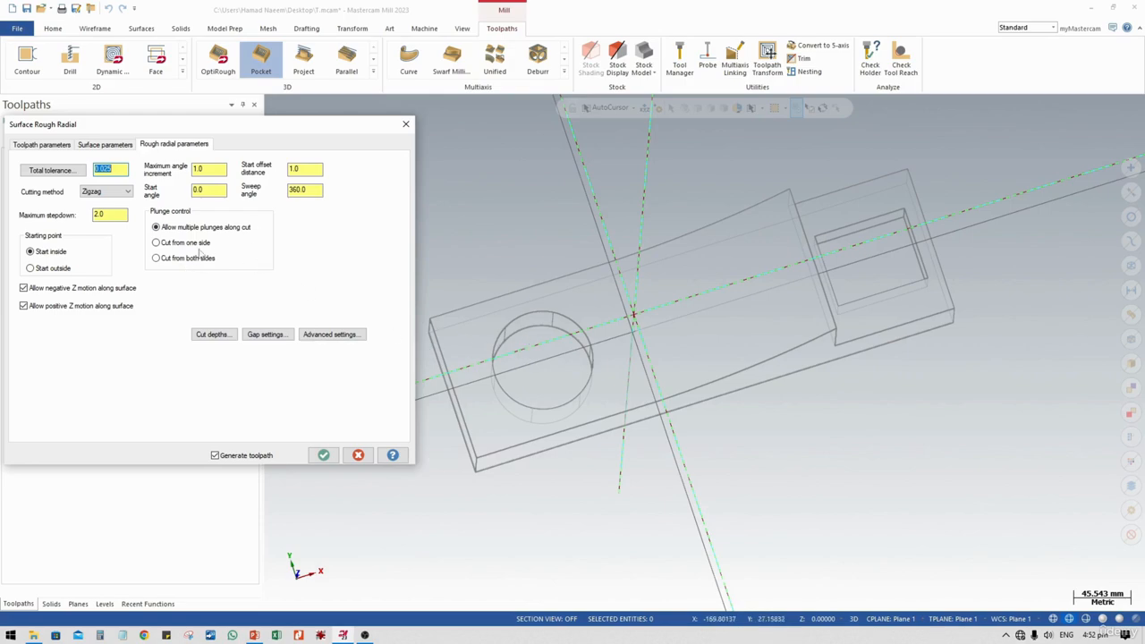
pyautogui.click(299, 169)
# Step: Switch the radial toolpath's cut depths to absolute and enter its minimum and maximum depths
pyautogui.click(213, 334)
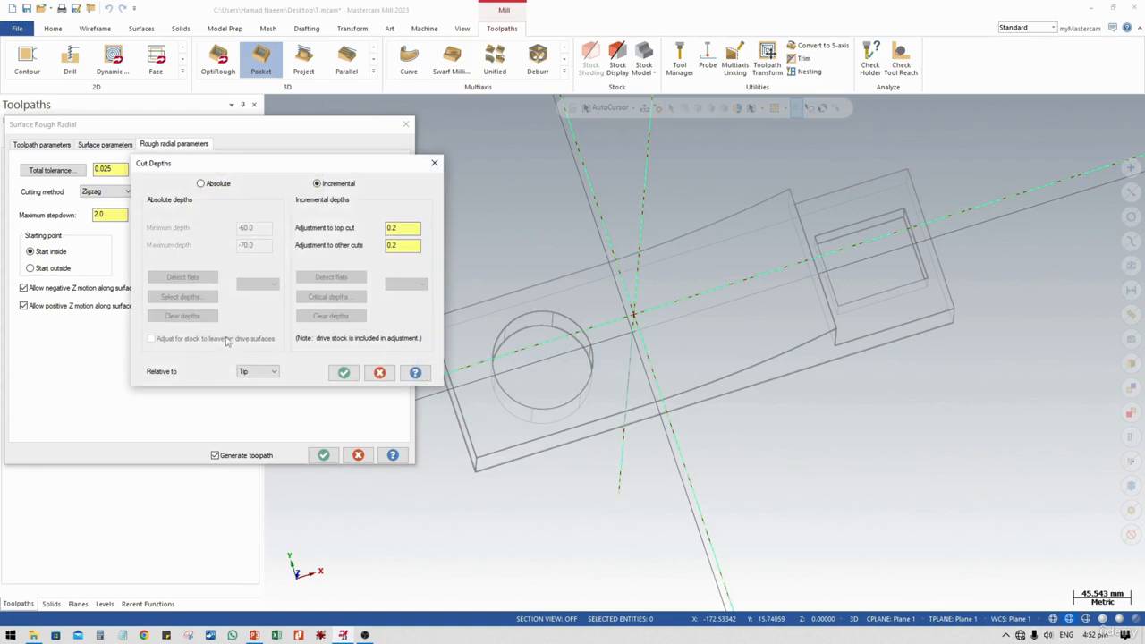
pyautogui.click(202, 183)
pyautogui.moveTo(261, 231); pyautogui.dragTo(206, 231)
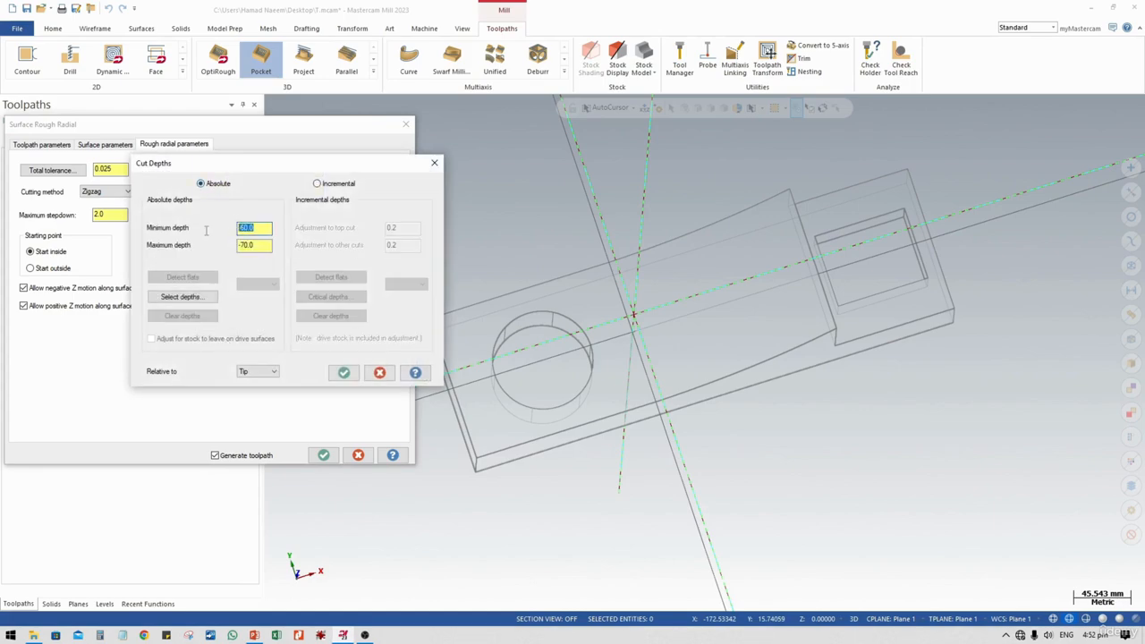
pyautogui.click(248, 250)
pyautogui.click(344, 372)
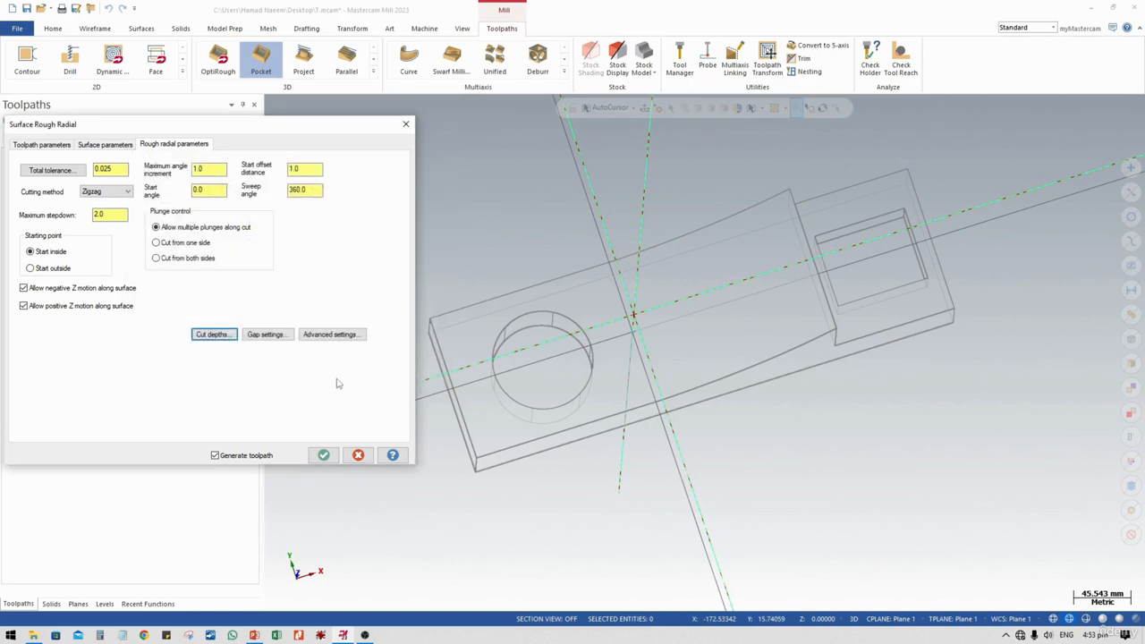
# Step: Set the radial toolpath's gap motion to Smooth with optimized cut order, and generate it from the round hole's centre point
pyautogui.click(267, 336)
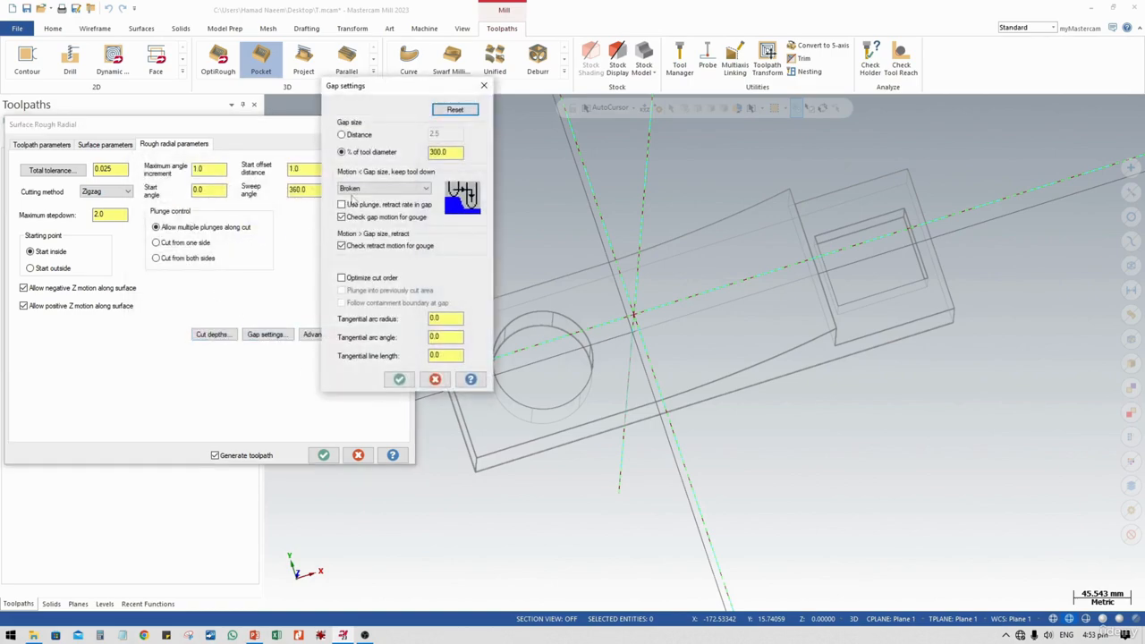
pyautogui.click(383, 188)
pyautogui.click(376, 216)
pyautogui.click(341, 277)
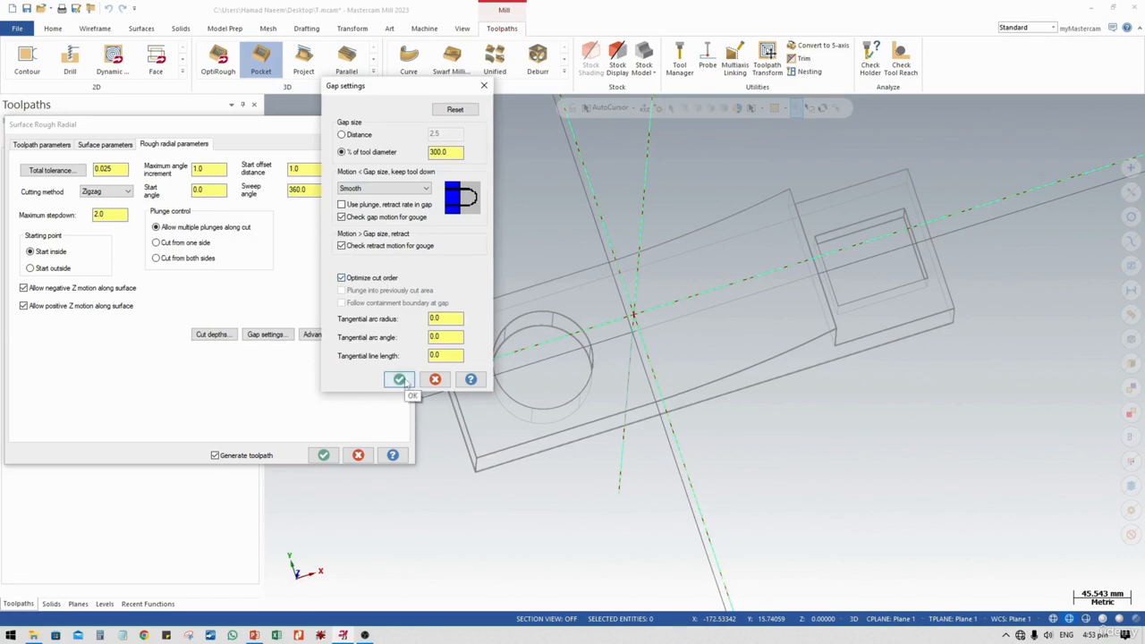
pyautogui.click(400, 379)
pyautogui.click(323, 454)
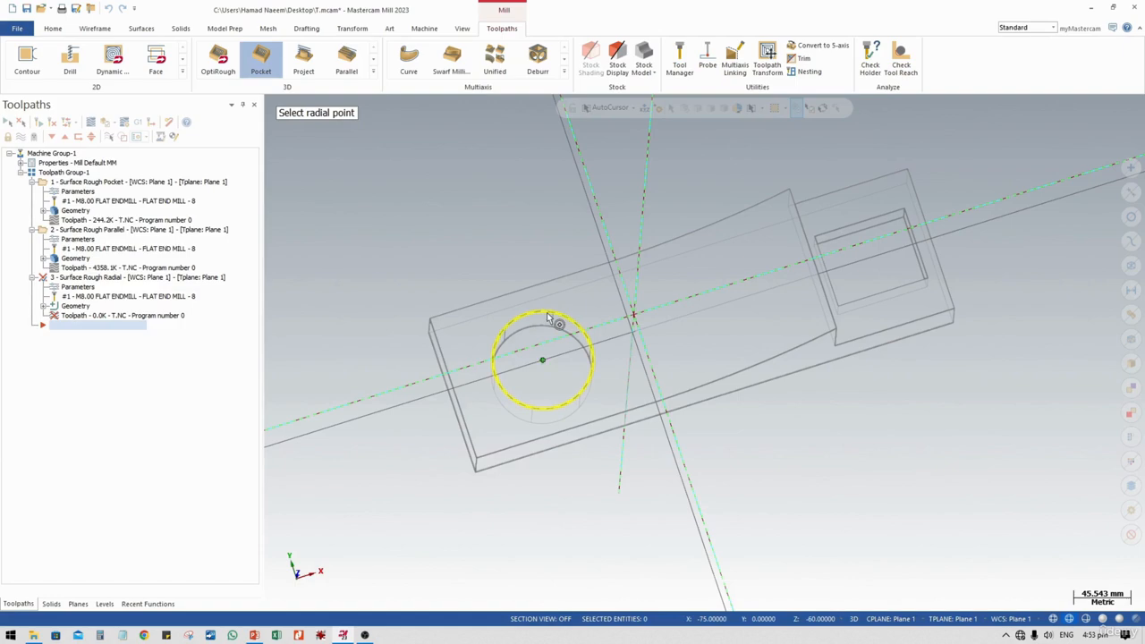
pyautogui.click(542, 360)
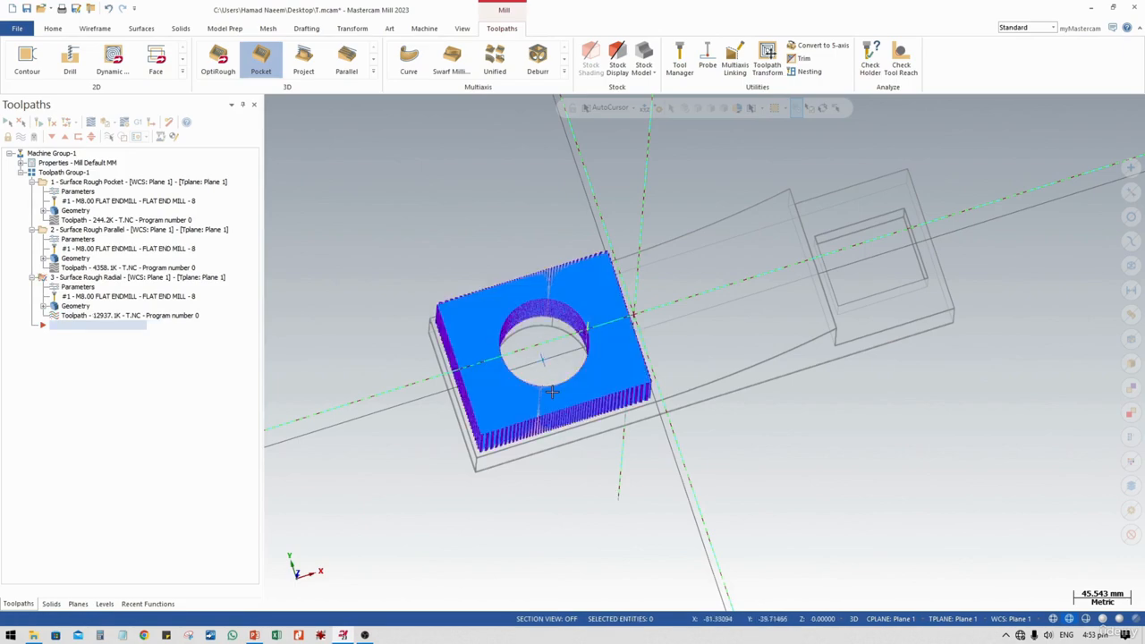
# Step: Examine the radial toolpath around the round hole from above and at an angle, including its cut depth layers
pyautogui.moveTo(552, 391)
pyautogui.mouseDown(button='middle')
pyautogui.moveTo(533, 411)
pyautogui.moveTo(491, 376)
pyautogui.moveTo(502, 380)
pyautogui.mouseUp(button='middle')
pyautogui.scroll(5, 509, 378)
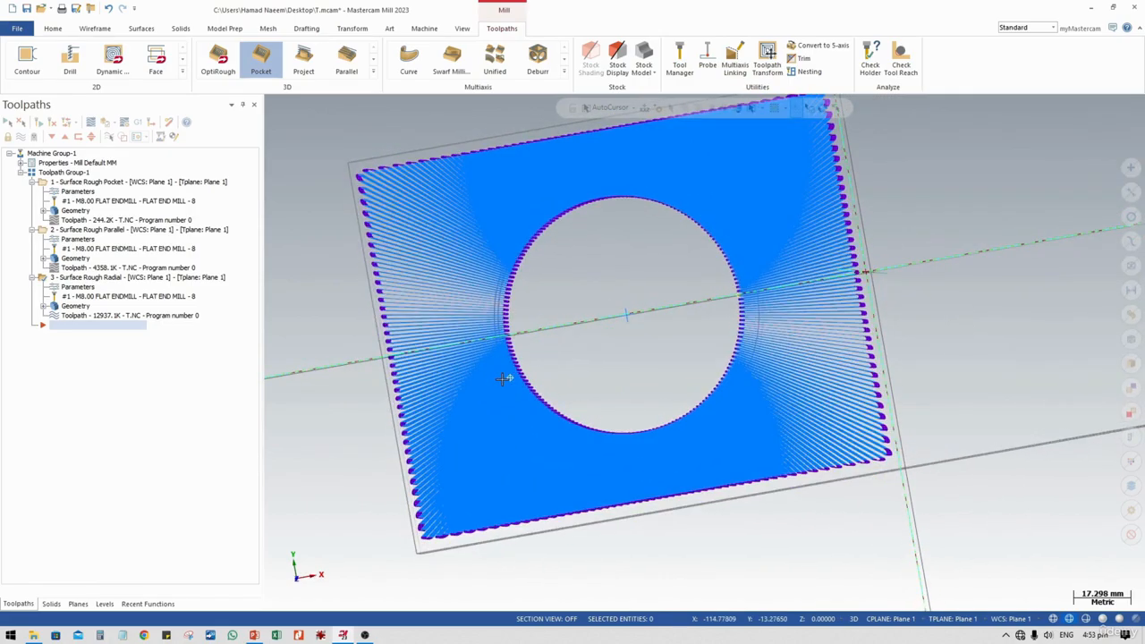
pyautogui.scroll(4, 400, 194)
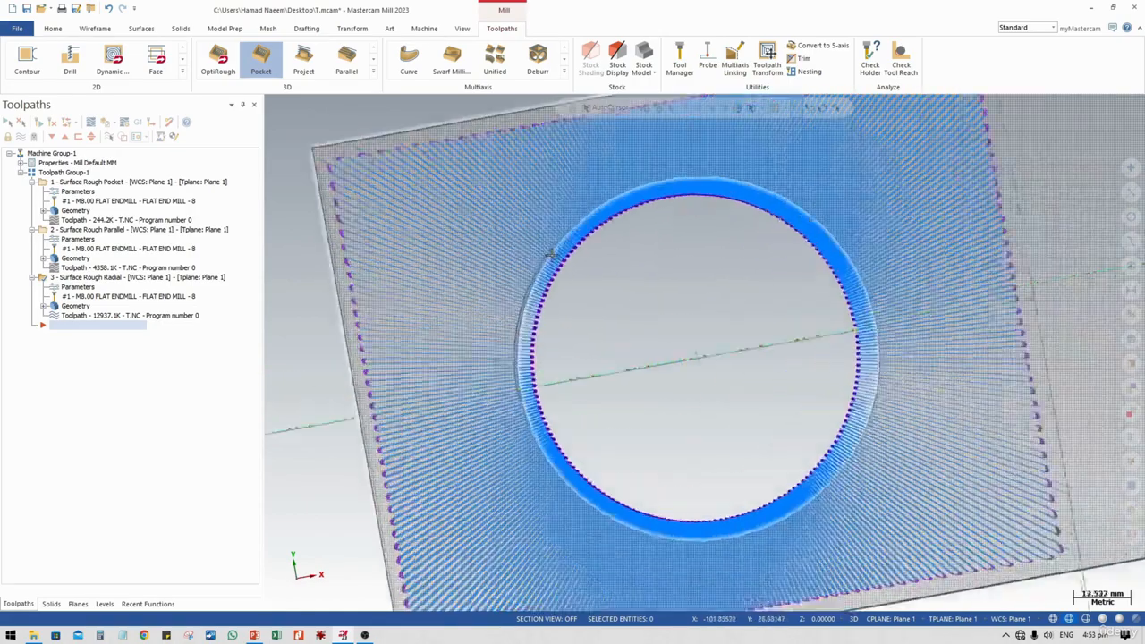
pyautogui.scroll(-3, 581, 271)
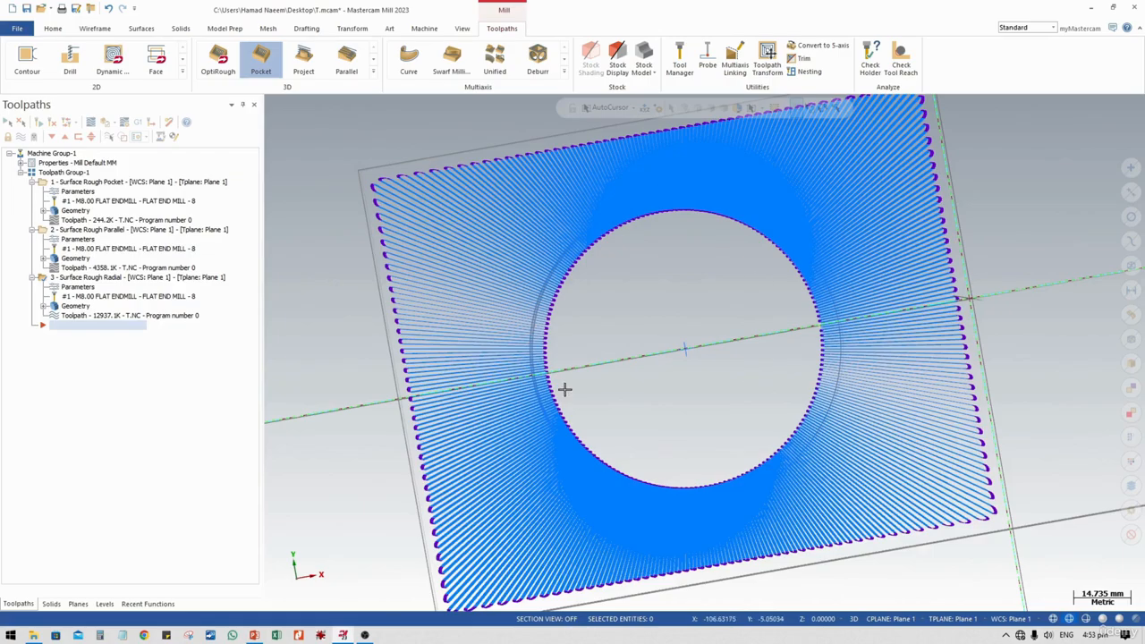
pyautogui.scroll(-3, 564, 390)
pyautogui.moveTo(609, 445); pyautogui.dragTo(610, 373, button='middle')
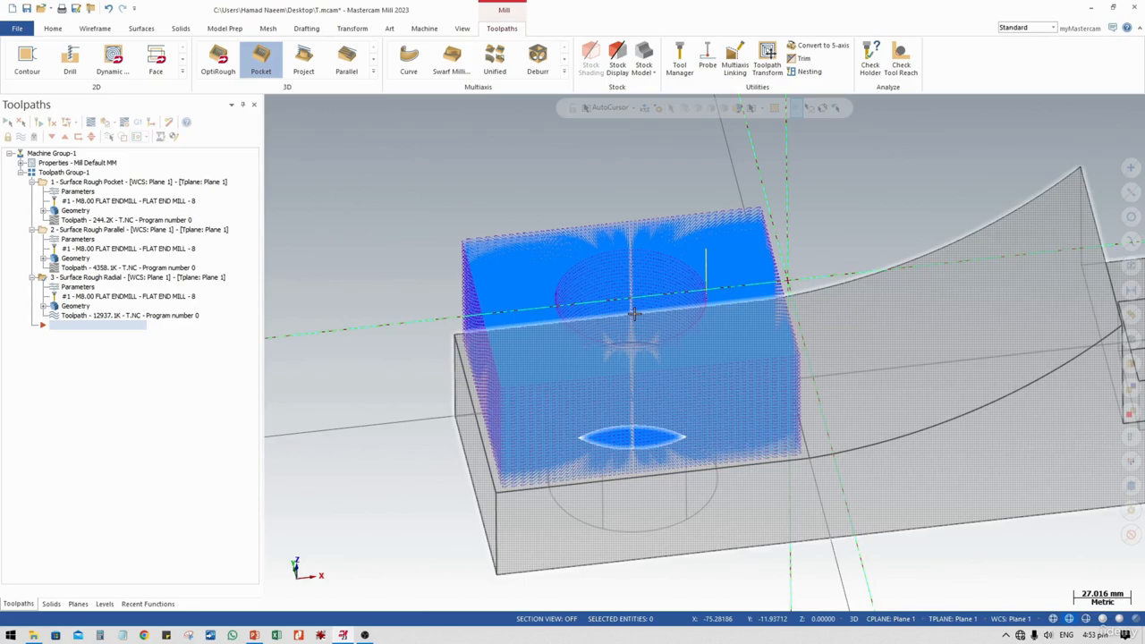
pyautogui.moveTo(633, 312); pyautogui.dragTo(602, 349, button='middle')
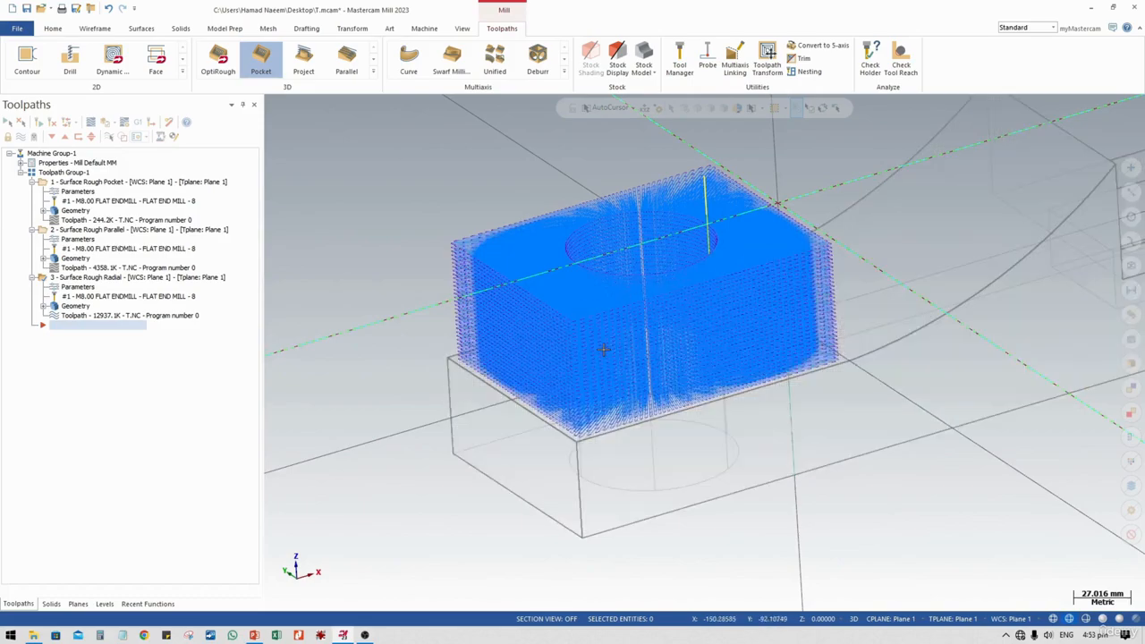
pyautogui.moveTo(645, 300); pyautogui.dragTo(654, 331, button='middle')
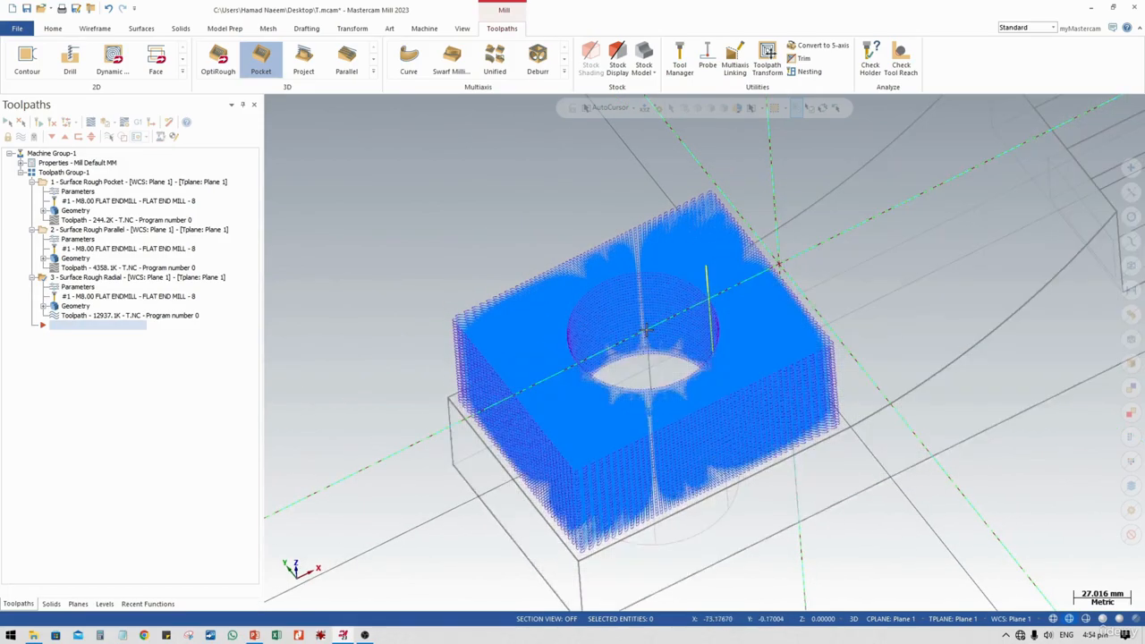
# Step: Hide the radial toolpath and start a surface rough project toolpath with the boss/cavity type left as Undefined
pyautogui.click(21, 137)
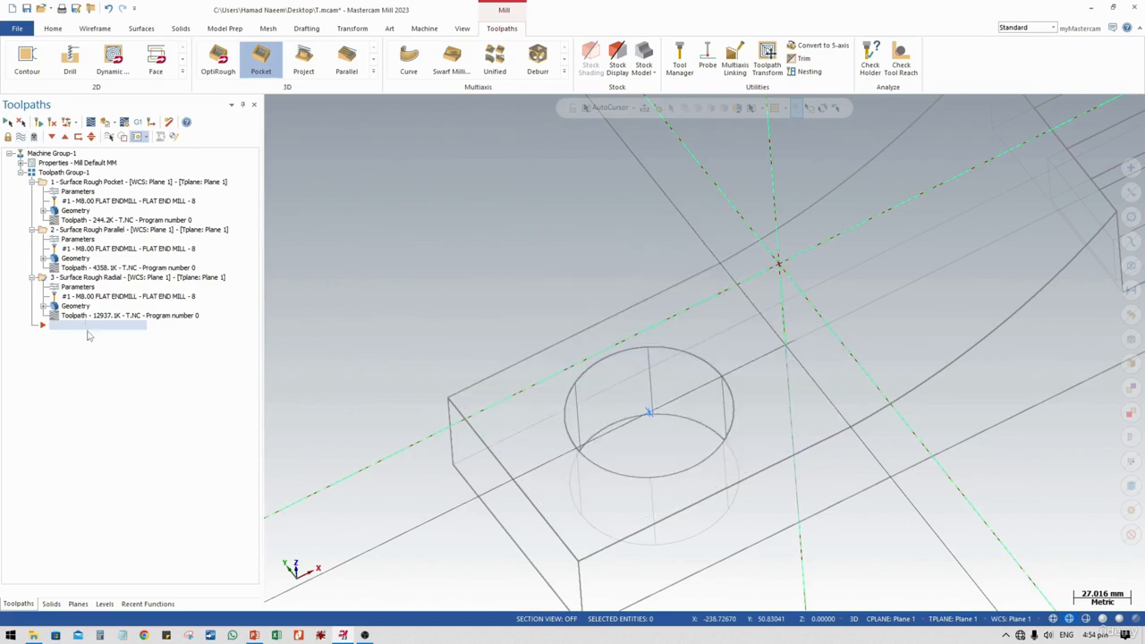
pyautogui.rightClick(100, 382)
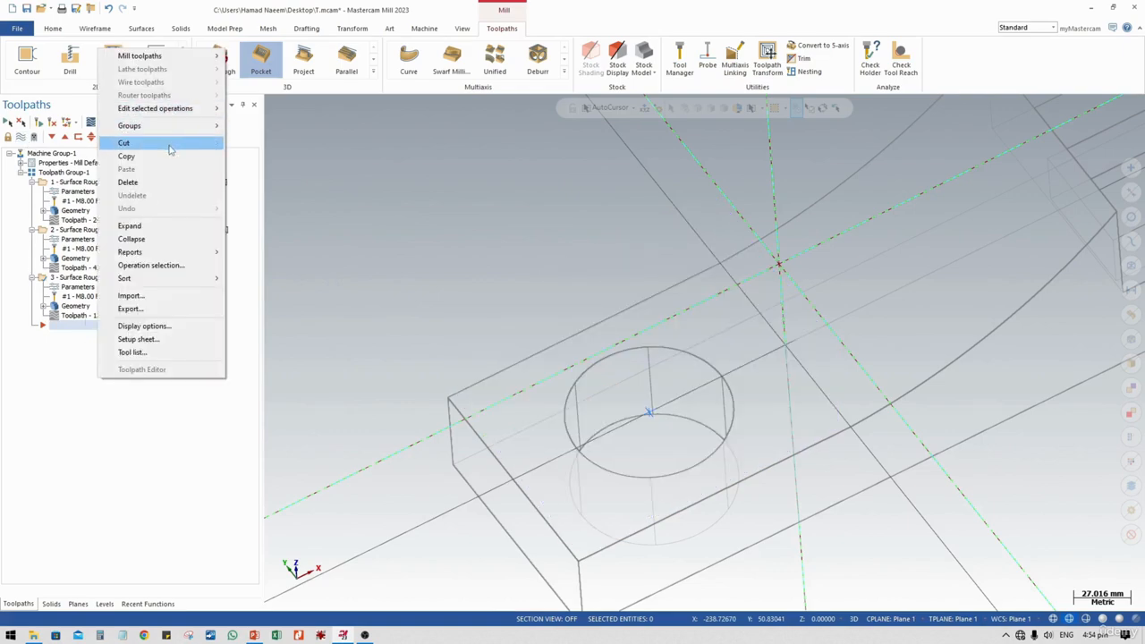
pyautogui.moveTo(171, 62)
pyautogui.moveTo(347, 184)
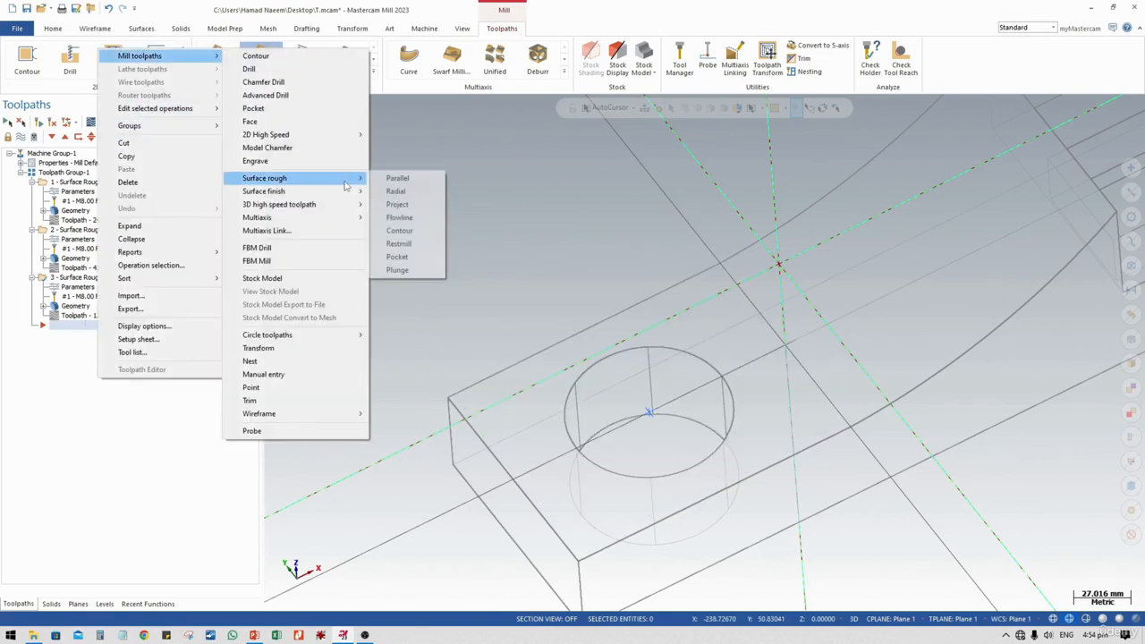
pyautogui.click(397, 191)
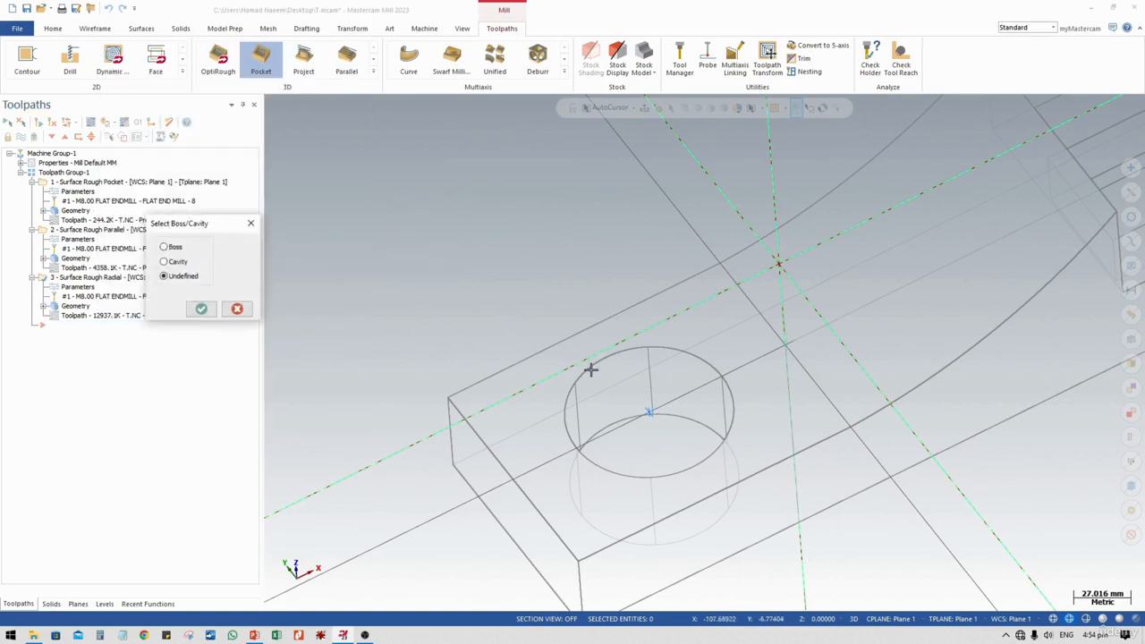
pyautogui.click(200, 309)
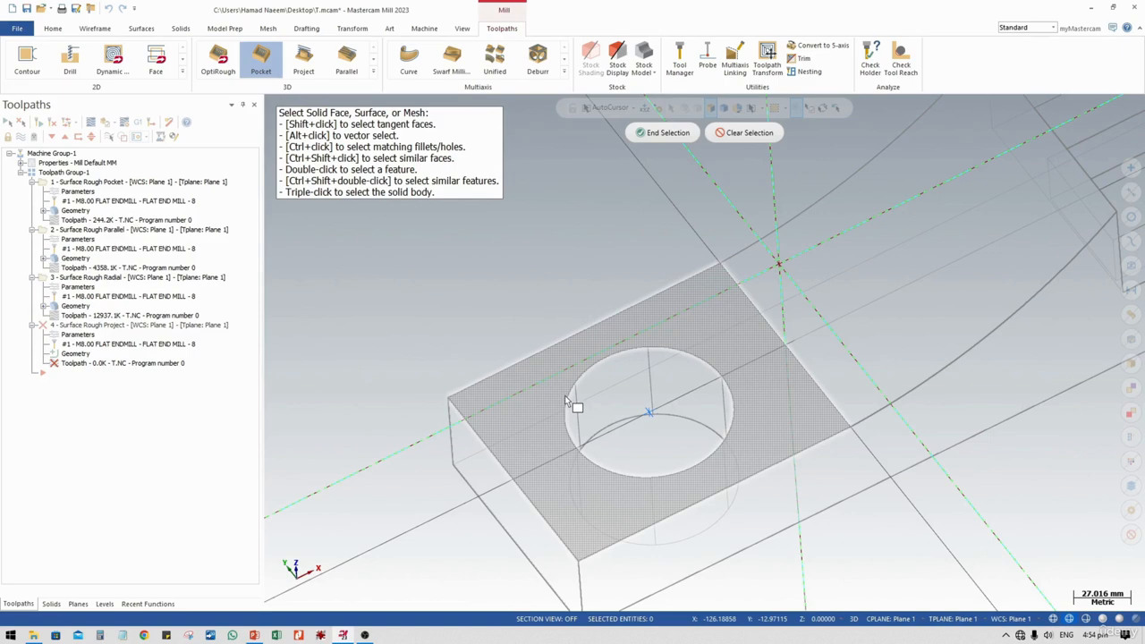
# Step: Accept the project toolpath with its existing parameters, without selecting any drive surfaces or curves
pyautogui.scroll(-1, 555, 387)
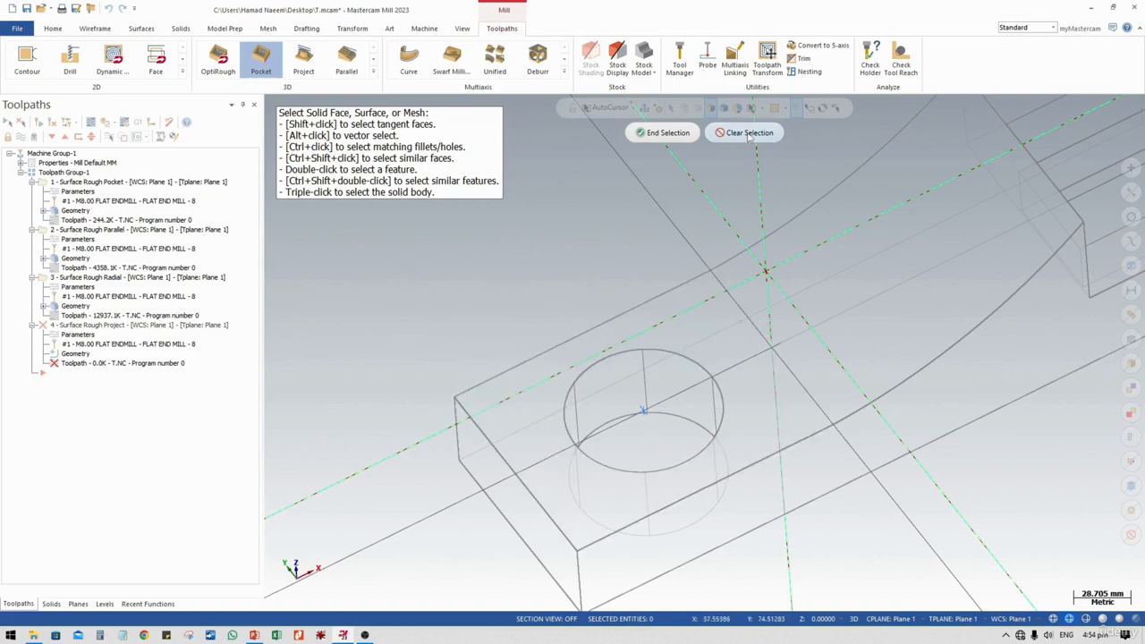
pyautogui.click(661, 133)
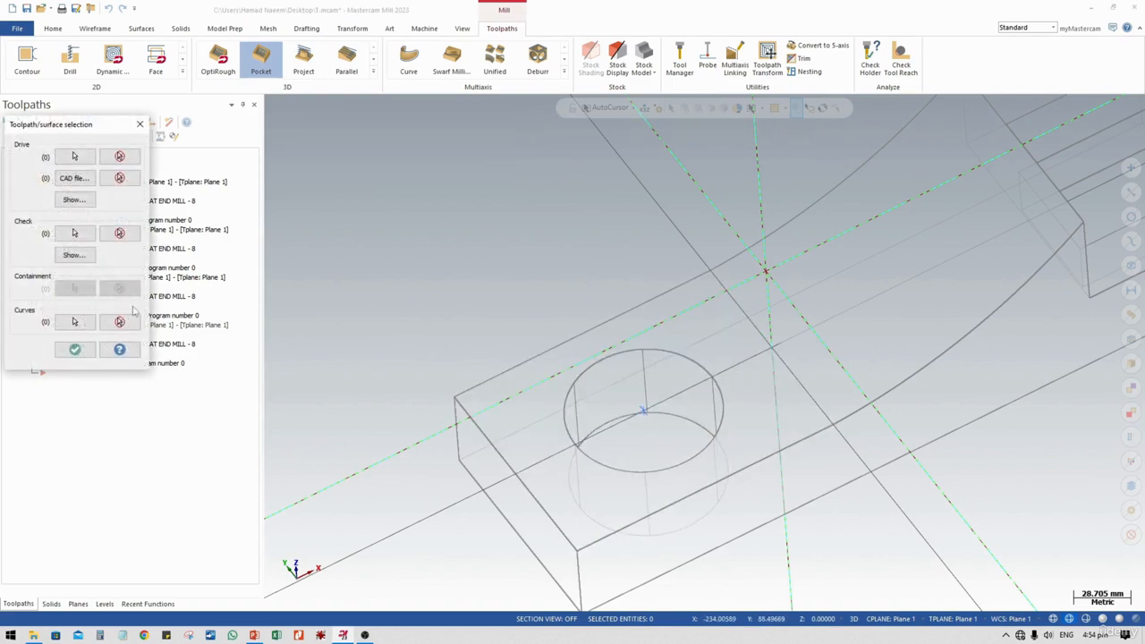
pyautogui.click(74, 348)
pyautogui.click(323, 455)
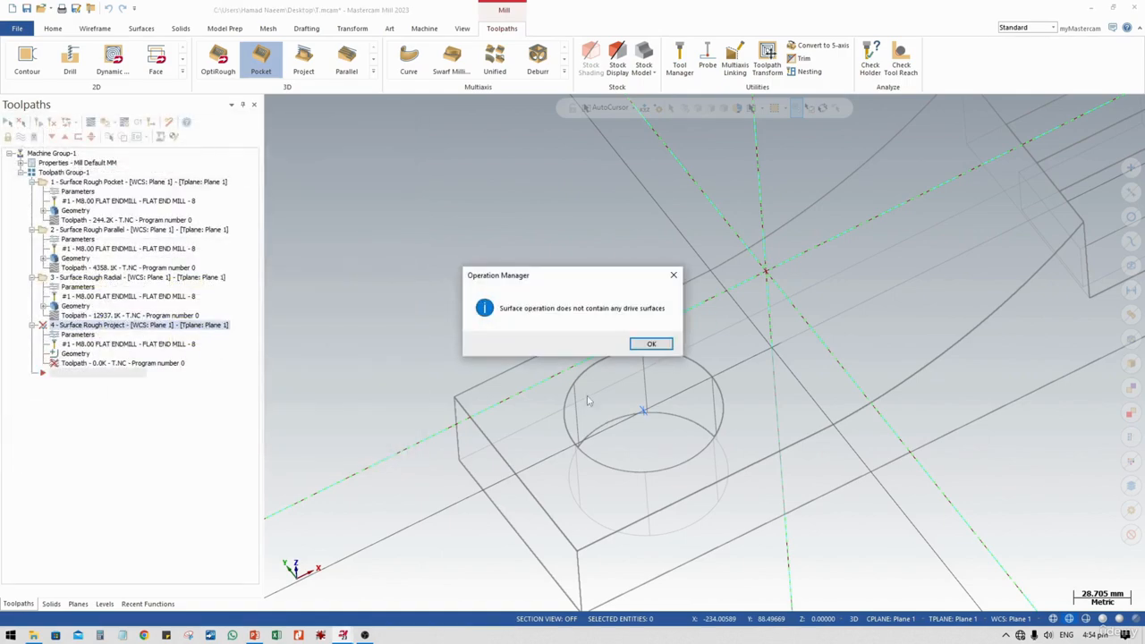
pyautogui.click(649, 343)
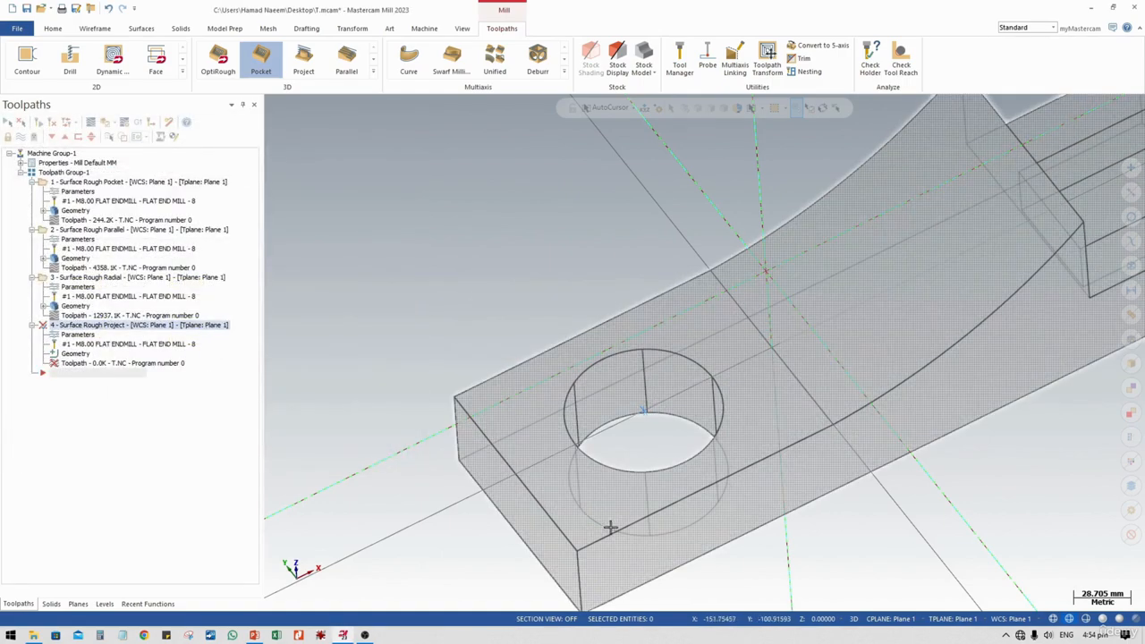
# Step: Set the construction plane to Top
pyautogui.moveTo(614, 529); pyautogui.dragTo(588, 468, button='middle')
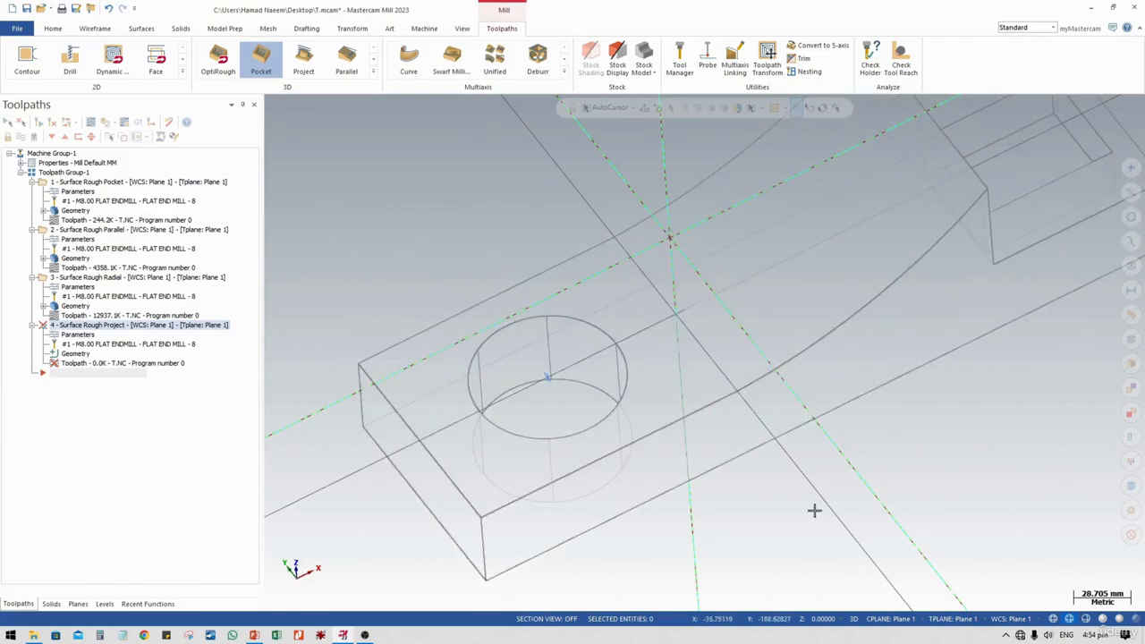
pyautogui.moveTo(455, 498); pyautogui.dragTo(404, 465, button='middle')
pyautogui.click(903, 619)
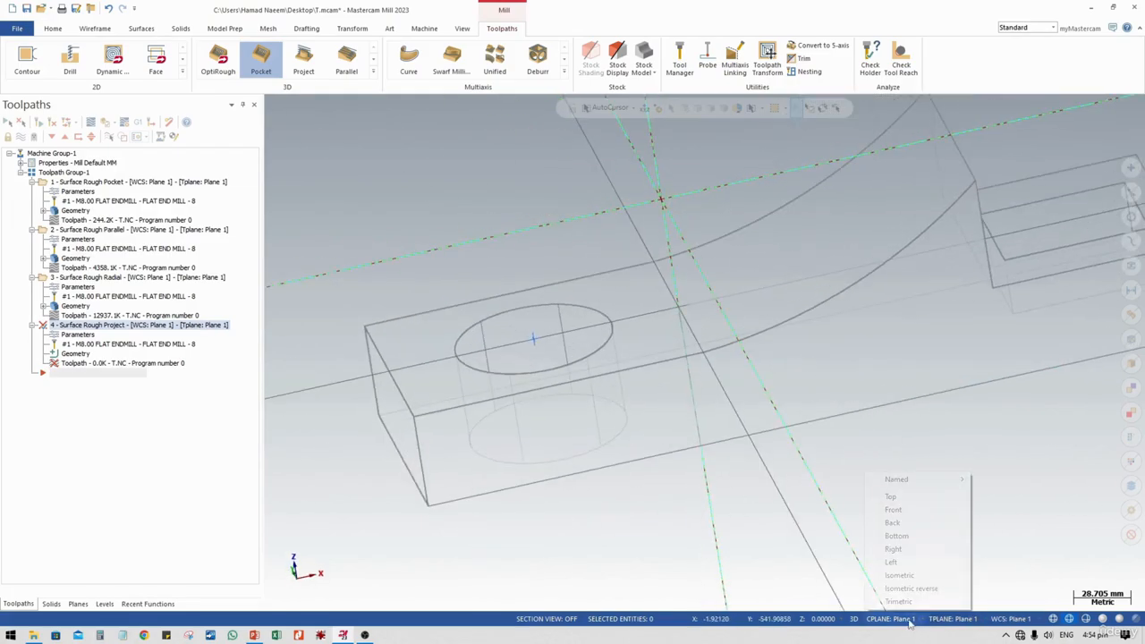
pyautogui.click(908, 497)
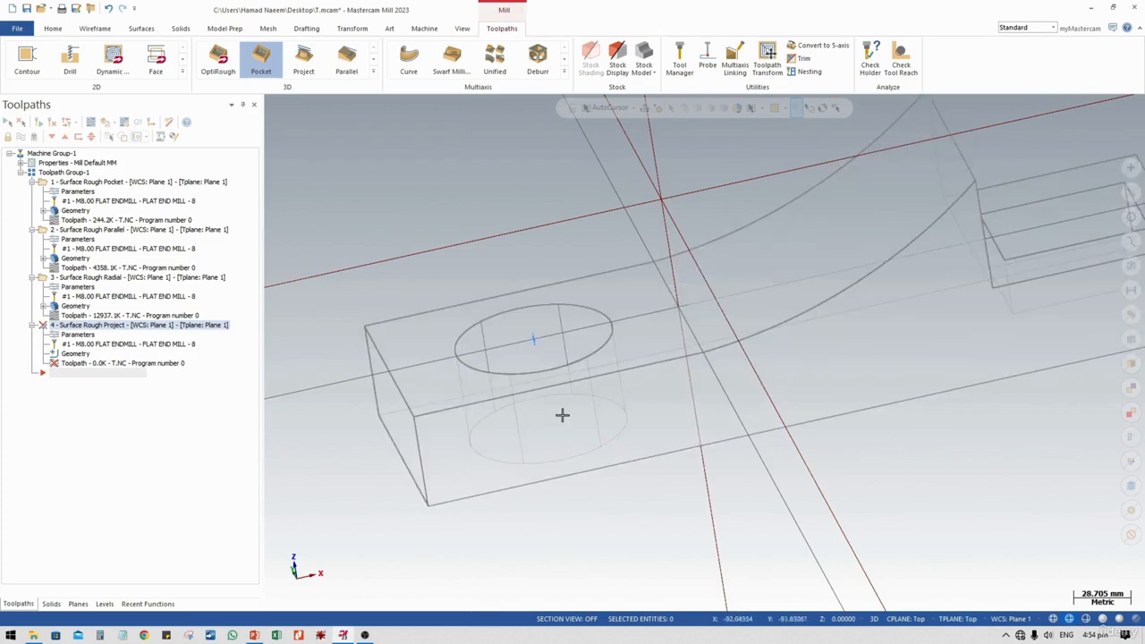
# Step: Start a wireframe spiral and set it to 20 revolutions
pyautogui.moveTo(562, 414); pyautogui.dragTo(560, 439, button='middle')
pyautogui.click(87, 29)
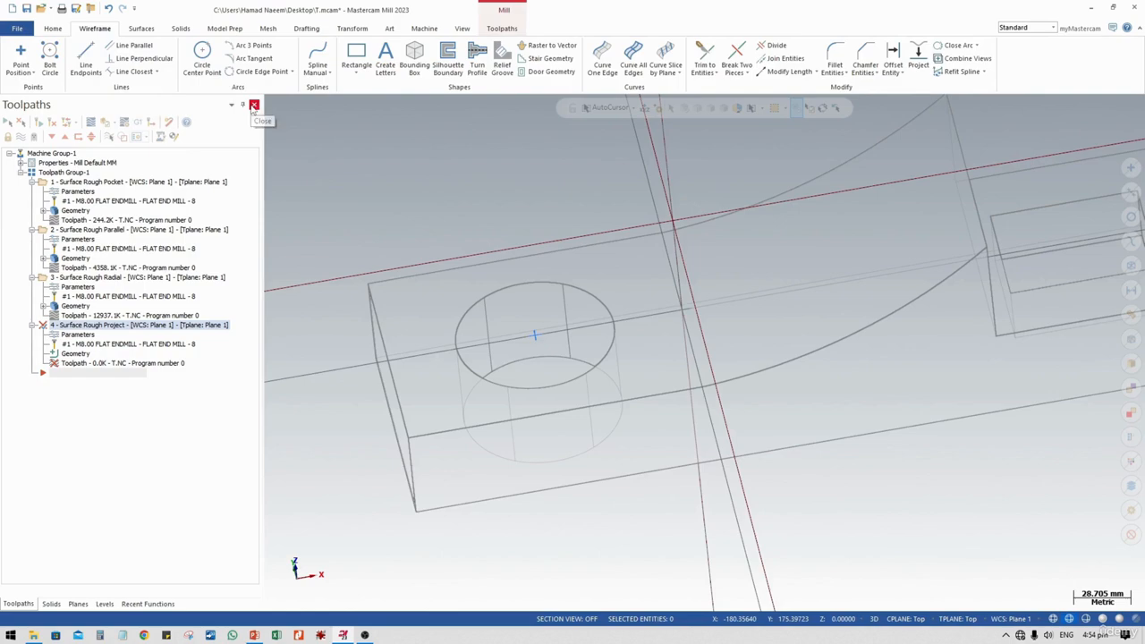
pyautogui.click(293, 75)
pyautogui.click(205, 92)
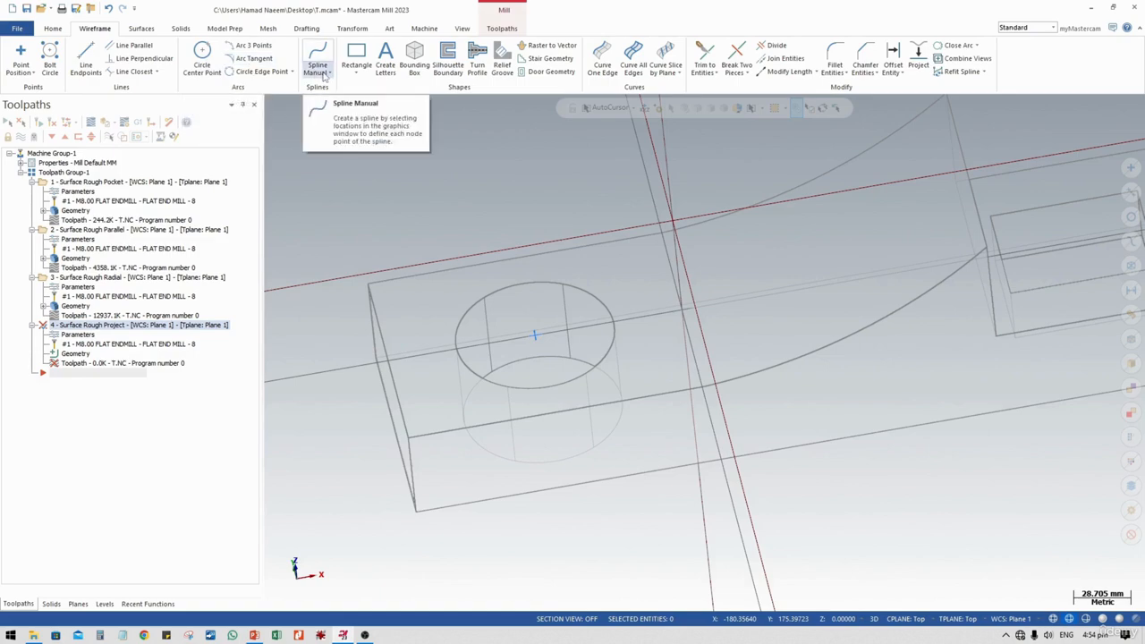
pyautogui.click(317, 74)
pyautogui.click(356, 70)
pyautogui.click(359, 75)
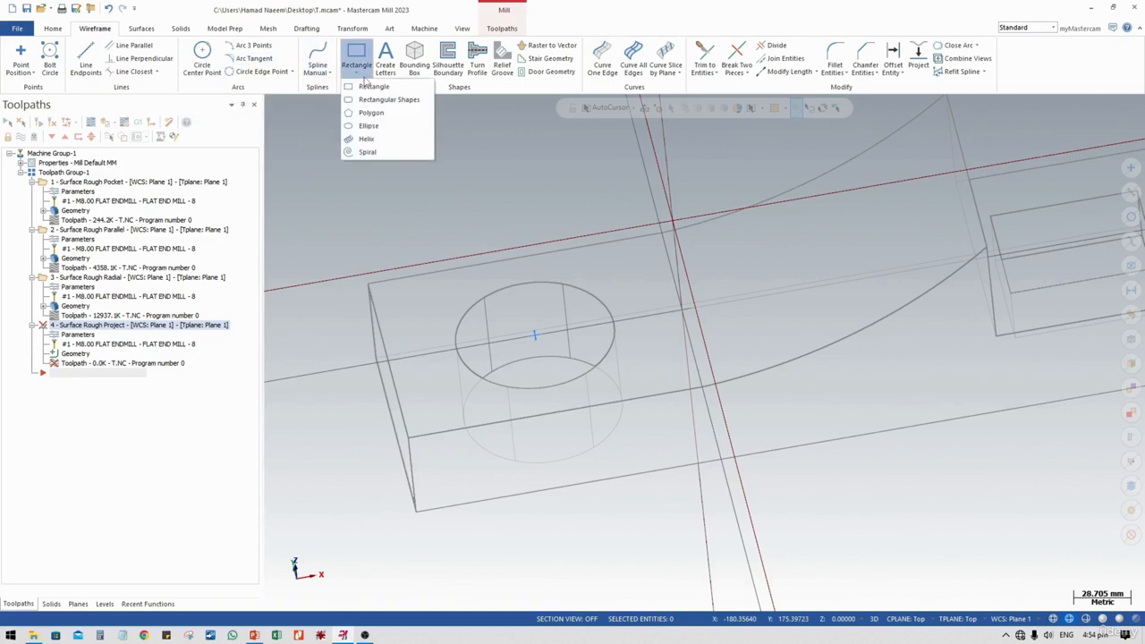
pyautogui.click(366, 152)
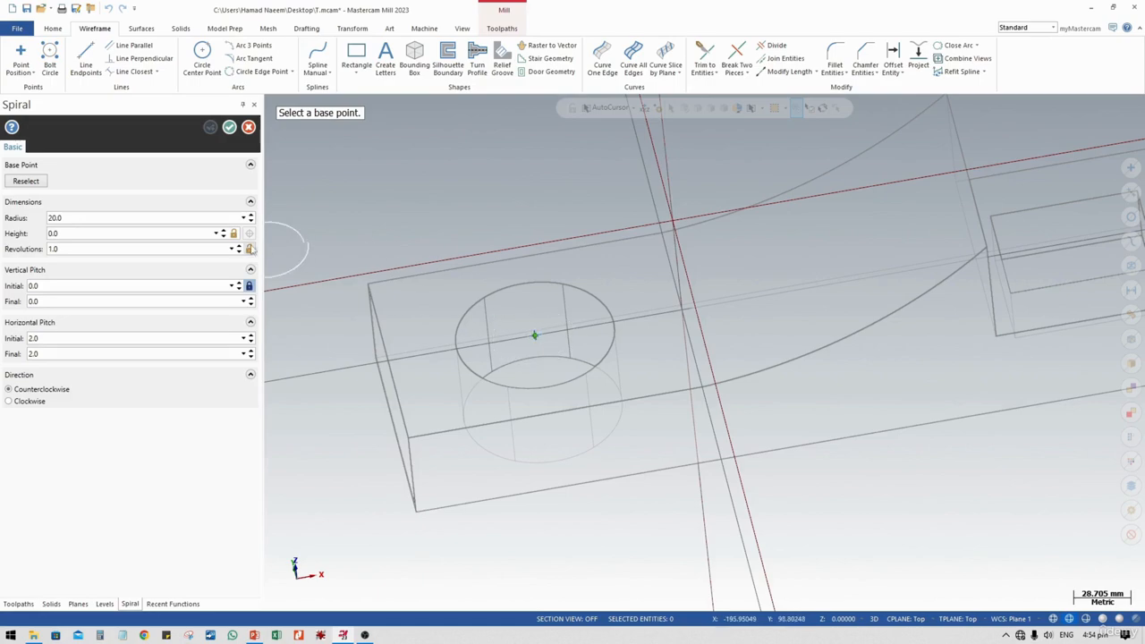
pyautogui.click(240, 246)
pyautogui.click(240, 246)
pyautogui.click(239, 246)
pyautogui.click(240, 246)
pyautogui.click(240, 246)
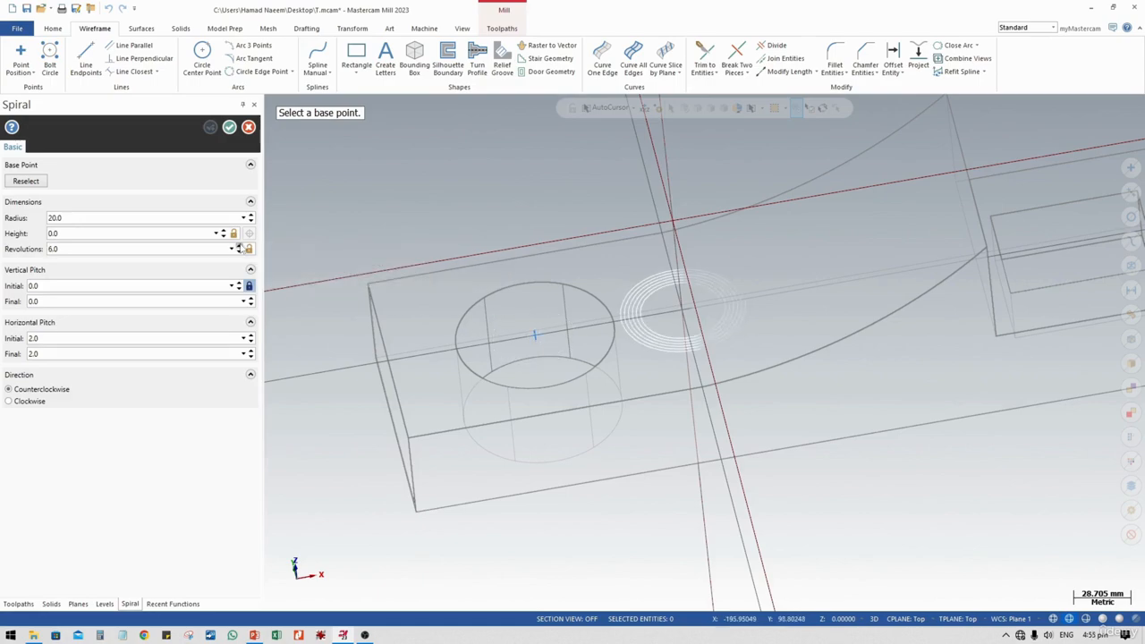
pyautogui.click(240, 246)
pyautogui.click(239, 246)
pyautogui.click(239, 246)
pyautogui.click(240, 246)
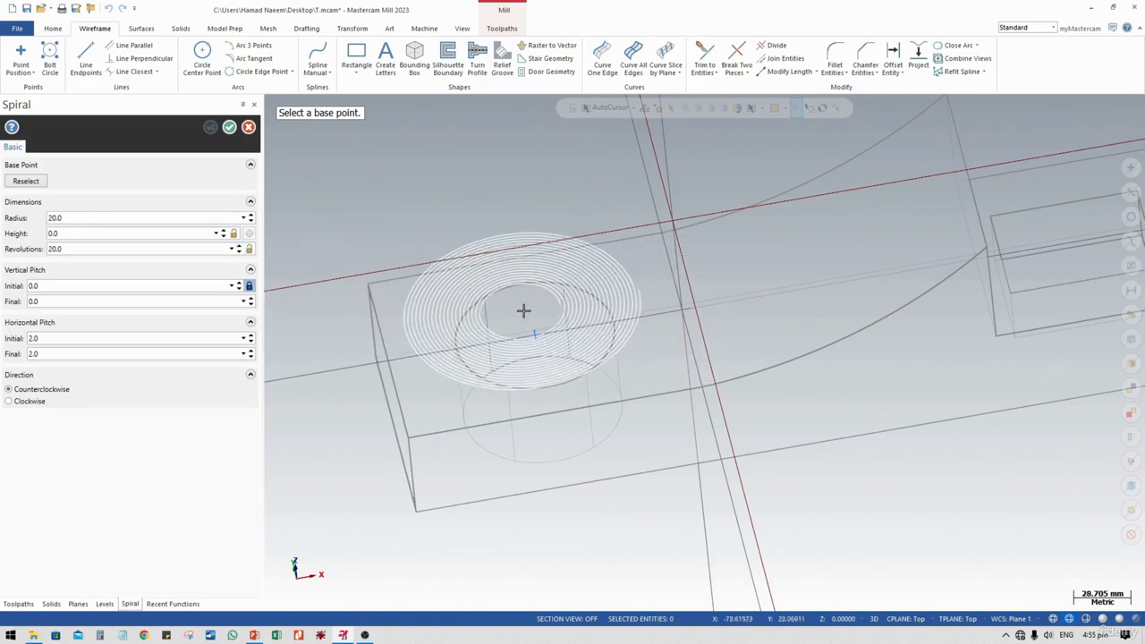
# Step: Reduce the spiral's radius to 1
pyautogui.click(251, 220)
pyautogui.click(252, 221)
pyautogui.click(251, 221)
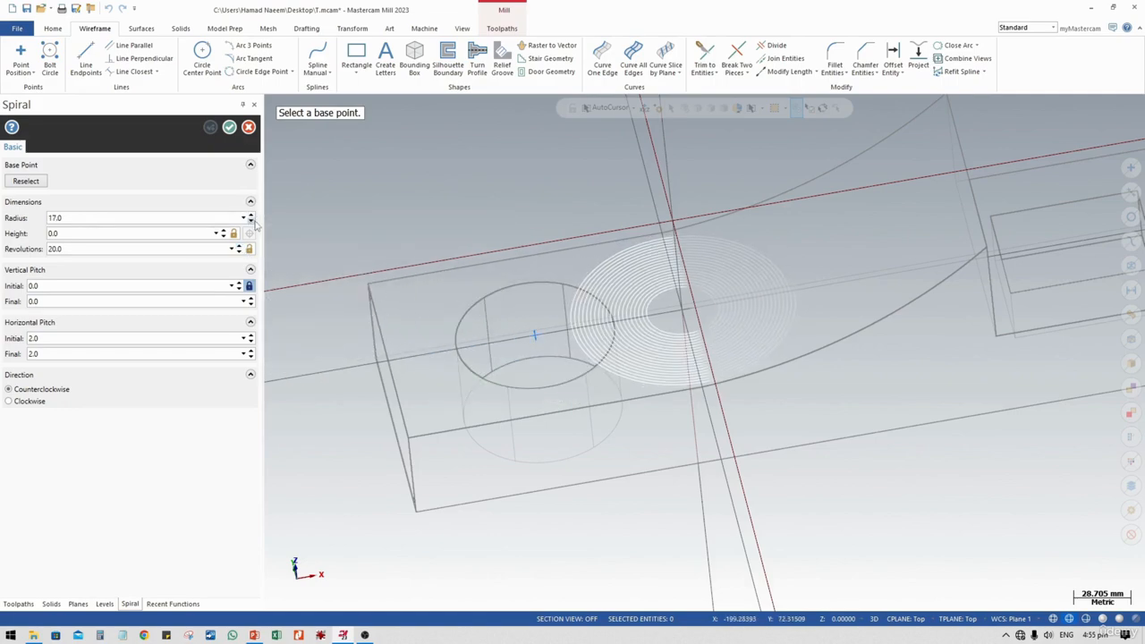
pyautogui.click(252, 221)
pyautogui.click(251, 221)
pyautogui.click(252, 221)
pyautogui.click(252, 221)
pyautogui.click(251, 221)
pyautogui.click(251, 221)
pyautogui.click(252, 221)
pyautogui.click(251, 221)
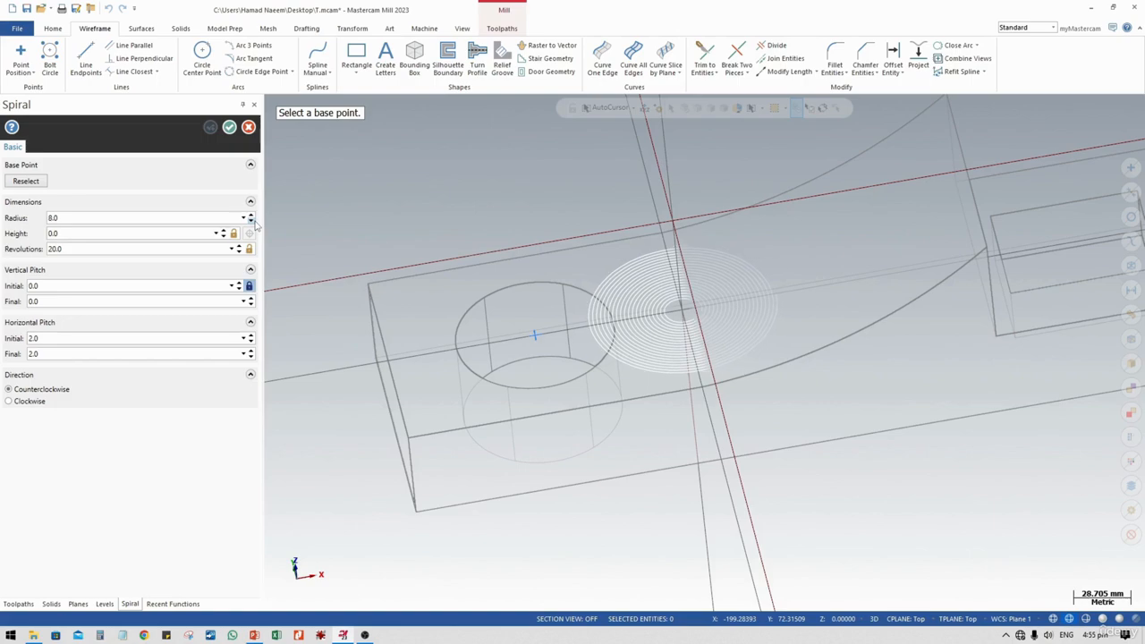
pyautogui.click(252, 221)
pyautogui.click(252, 221)
pyautogui.click(251, 221)
pyautogui.click(251, 221)
pyautogui.click(251, 221)
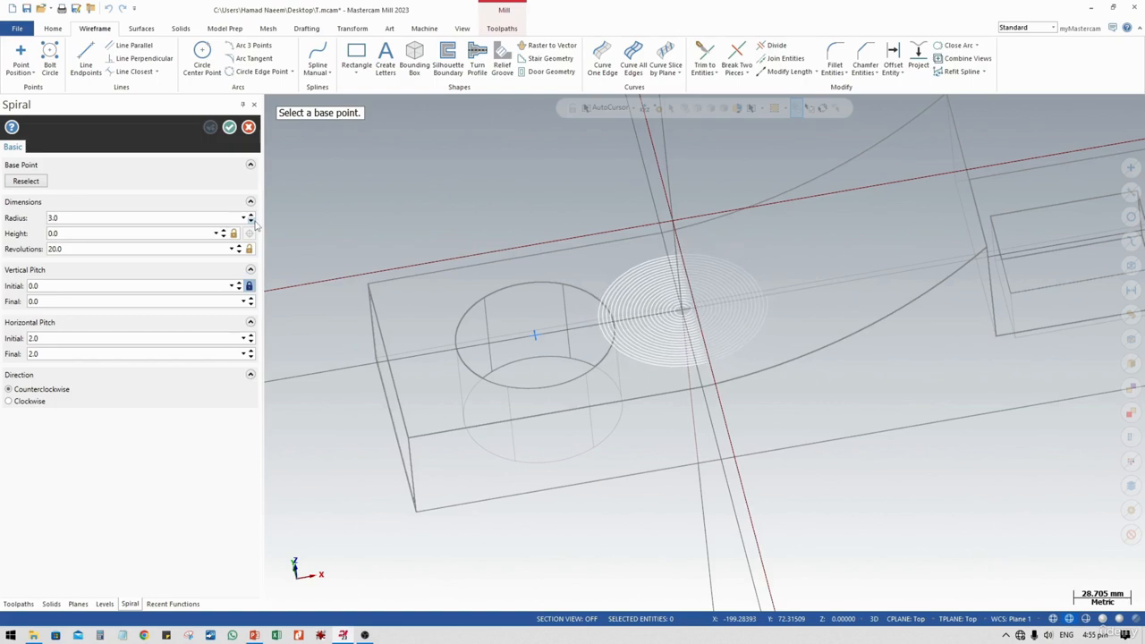
pyautogui.click(251, 221)
pyautogui.click(251, 221)
# Step: Set the spiral to 33 revolutions and place its base point at the round hole's centre
pyautogui.click(239, 247)
pyautogui.click(239, 247)
pyautogui.click(239, 247)
pyautogui.click(239, 247)
pyautogui.click(239, 247)
pyautogui.click(239, 247)
pyautogui.click(238, 247)
pyautogui.click(239, 247)
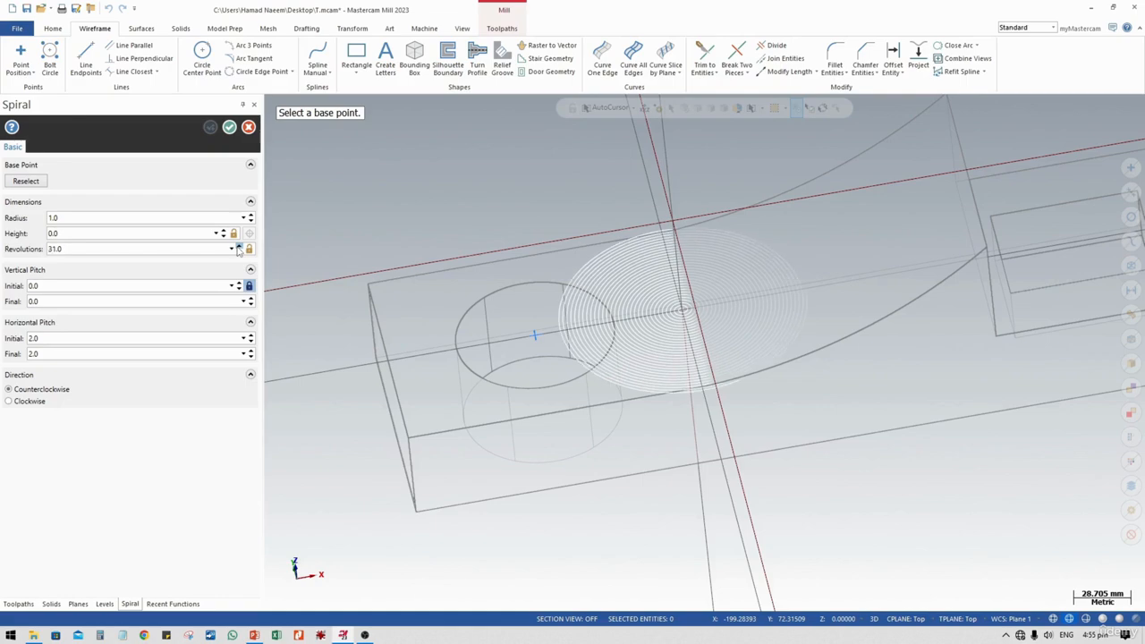
pyautogui.click(239, 247)
pyautogui.click(239, 247)
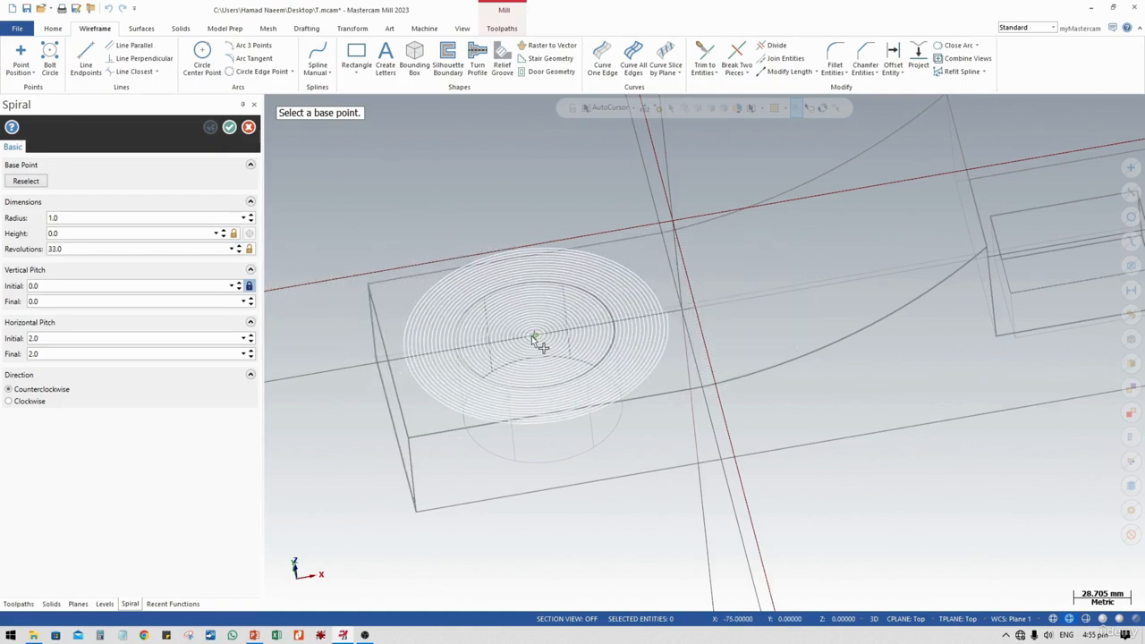
pyautogui.click(534, 339)
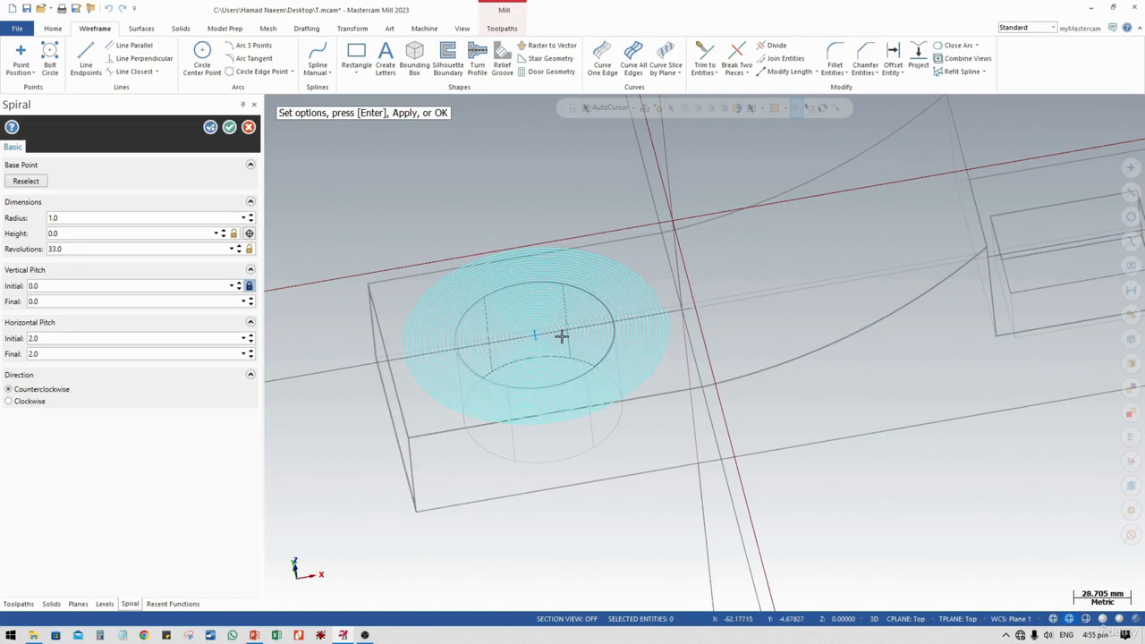
pyautogui.moveTo(563, 334); pyautogui.dragTo(575, 358, button='middle')
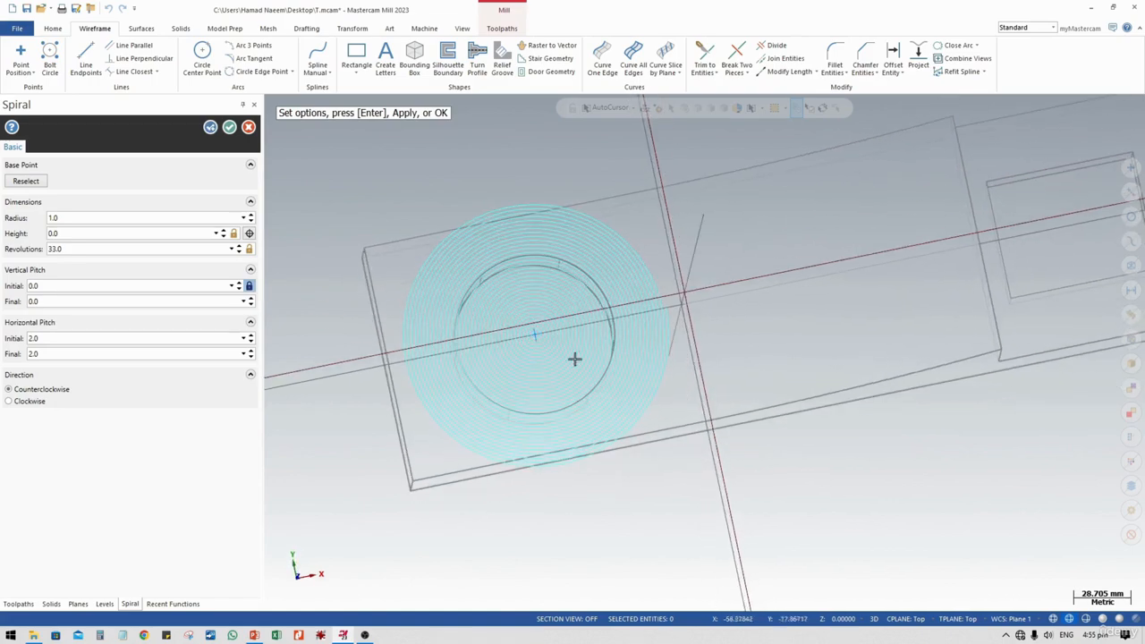
# Step: Accept the spiral and inspect from several angles how it covers the round hole
pyautogui.click(229, 127)
pyautogui.moveTo(536, 334)
pyautogui.mouseDown(button='middle')
pyautogui.moveTo(552, 404)
pyautogui.moveTo(557, 363)
pyautogui.moveTo(543, 324)
pyautogui.mouseUp(button='middle')
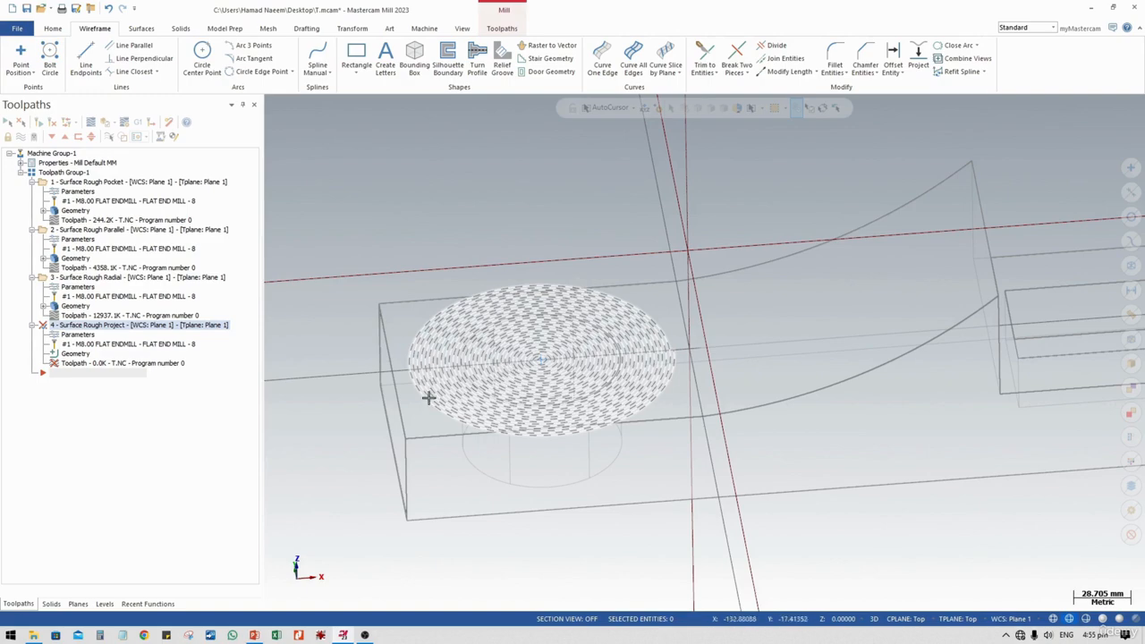
pyautogui.moveTo(422, 420); pyautogui.dragTo(474, 413, button='middle')
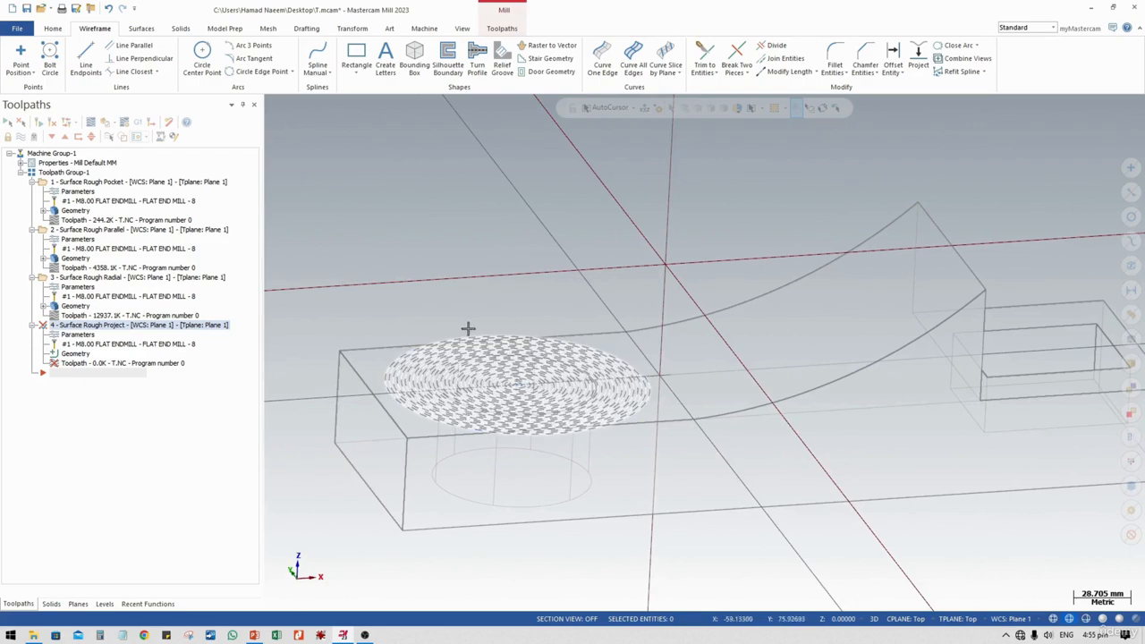
pyautogui.moveTo(531, 389); pyautogui.dragTo(496, 334, button='middle')
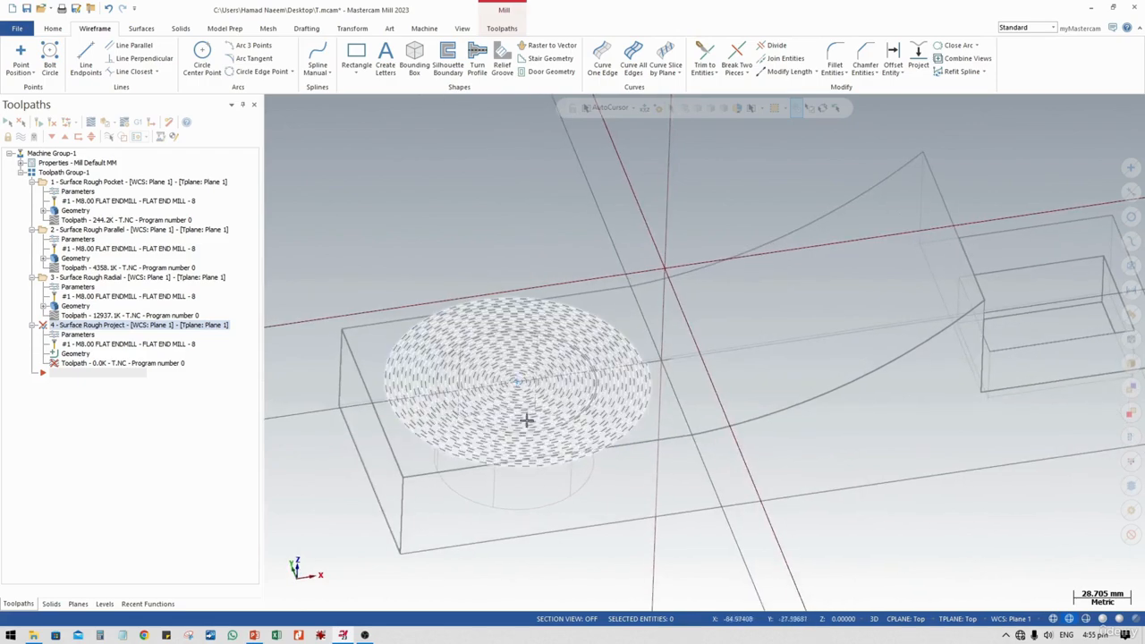
pyautogui.moveTo(555, 391); pyautogui.dragTo(551, 424, button='middle')
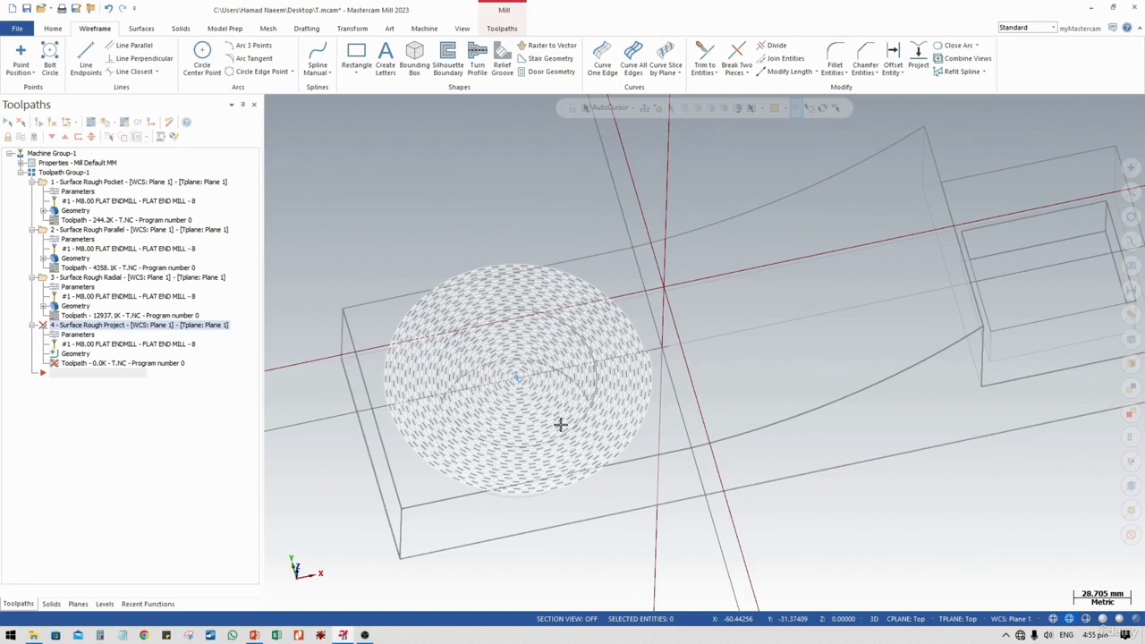
pyautogui.moveTo(545, 402); pyautogui.dragTo(542, 394, button='middle')
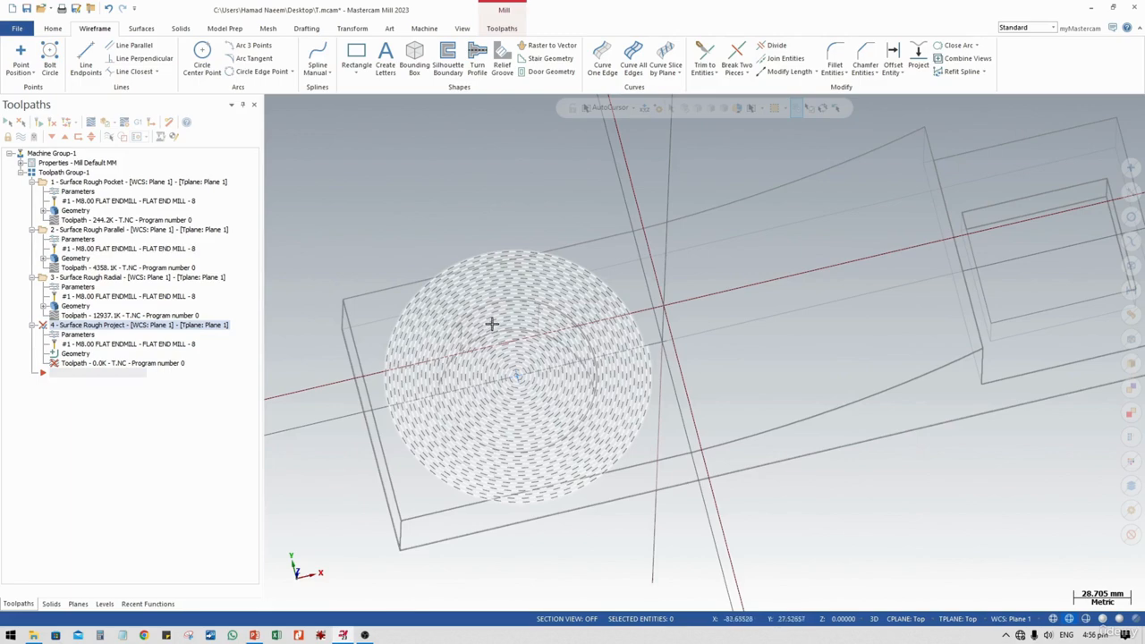
pyautogui.moveTo(506, 336); pyautogui.dragTo(490, 309, button='middle')
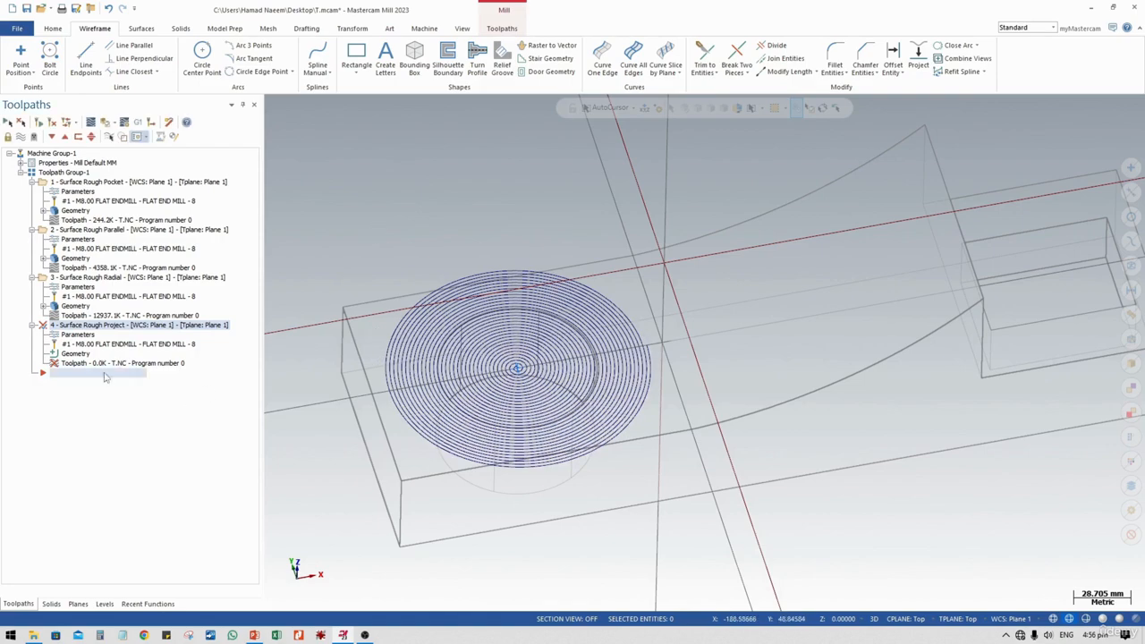
# Step: Delete the existing Surface Rough Project operation from the toolpath group
pyautogui.rightClick(89, 333)
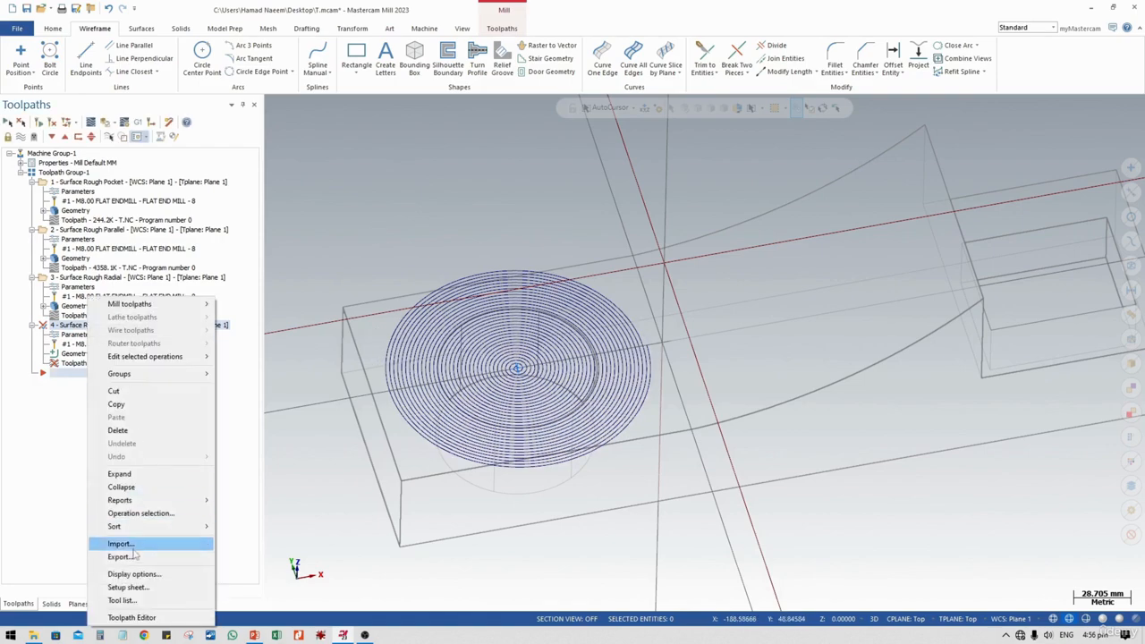
pyautogui.click(118, 430)
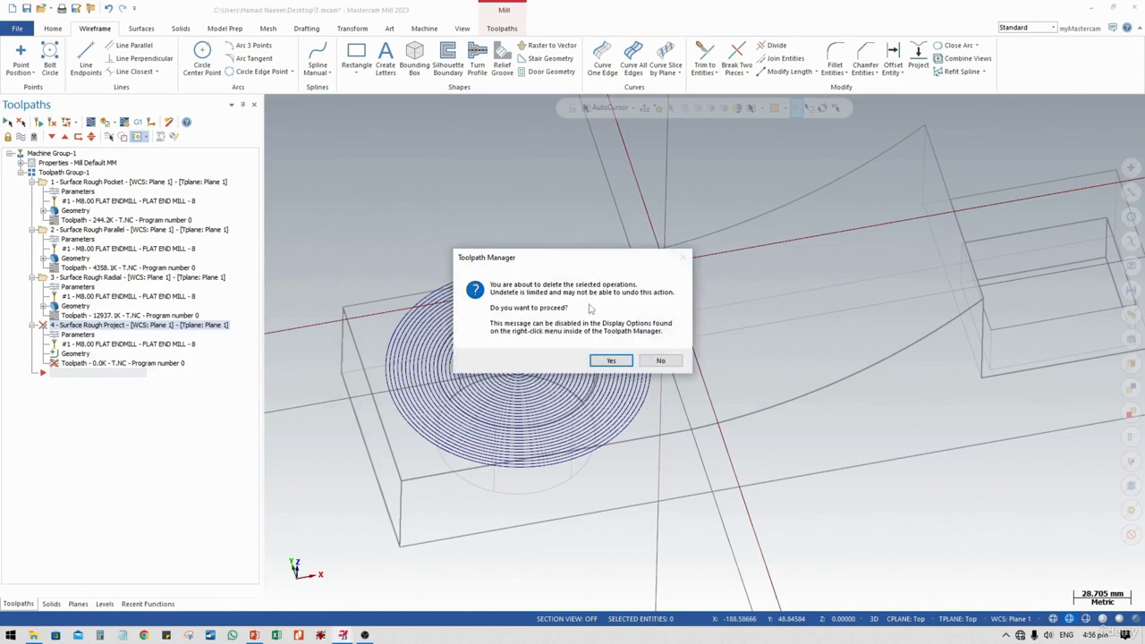
pyautogui.click(609, 362)
# Step: Start a new Surface Rough Project toolpath with undefined boss/cavity and choose the flat top face around the round hole as drive surface
pyautogui.rightClick(140, 384)
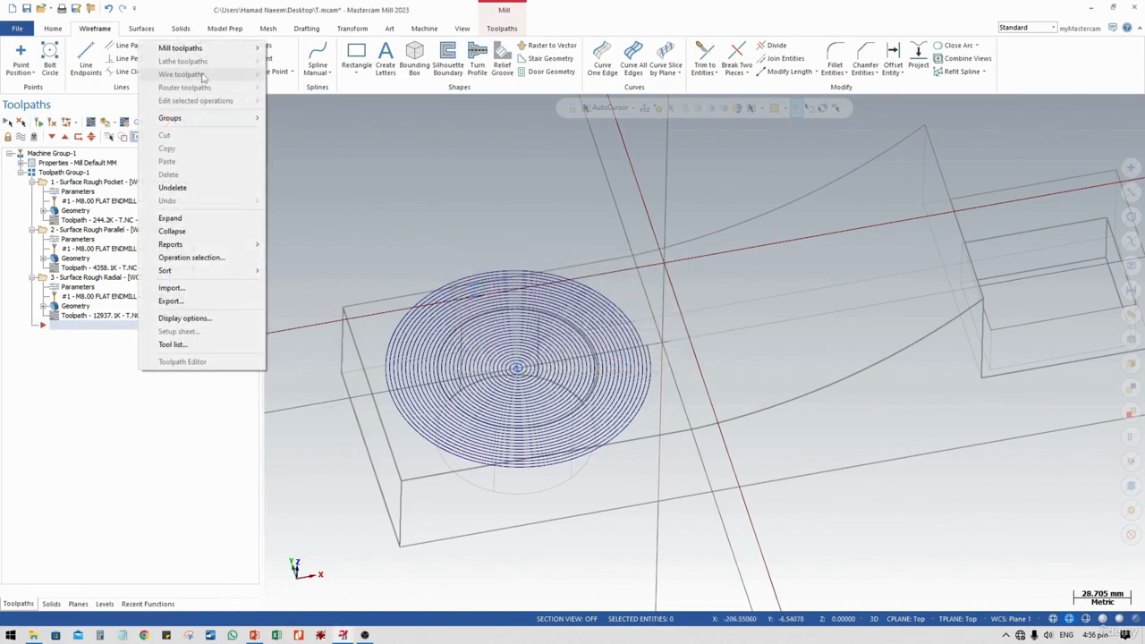
pyautogui.moveTo(225, 49)
pyautogui.moveTo(322, 170)
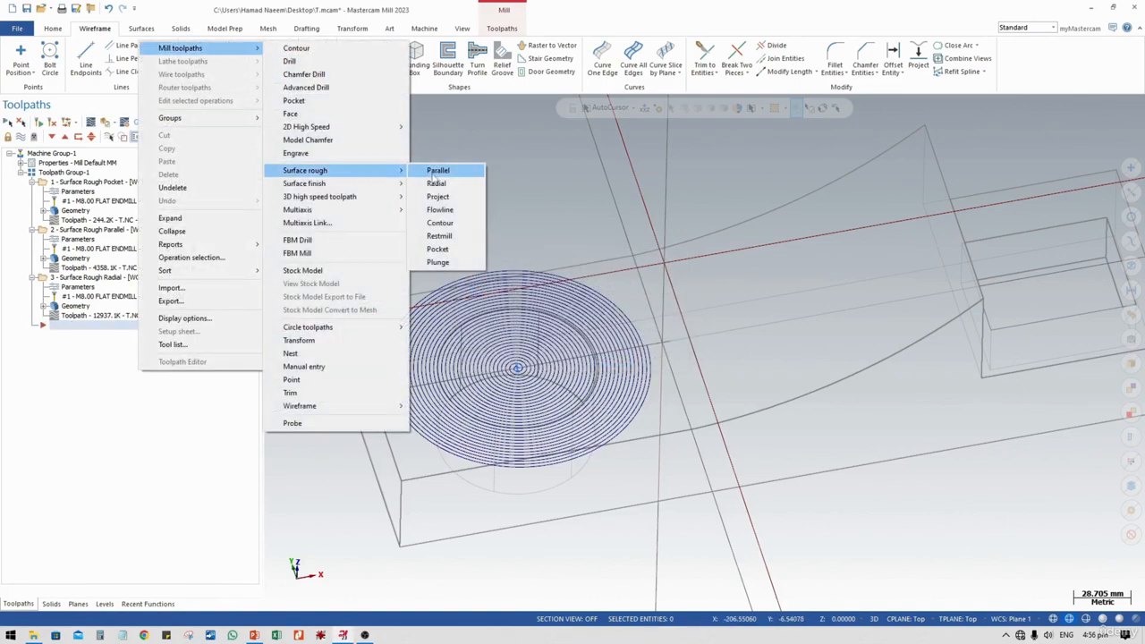
pyautogui.click(443, 198)
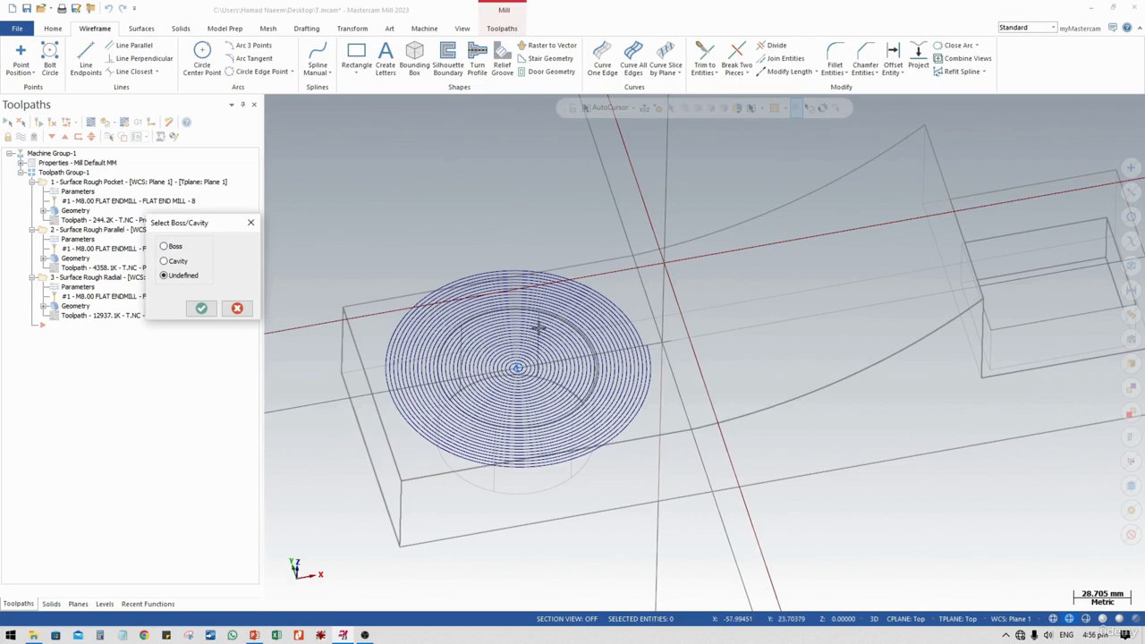
pyautogui.click(201, 308)
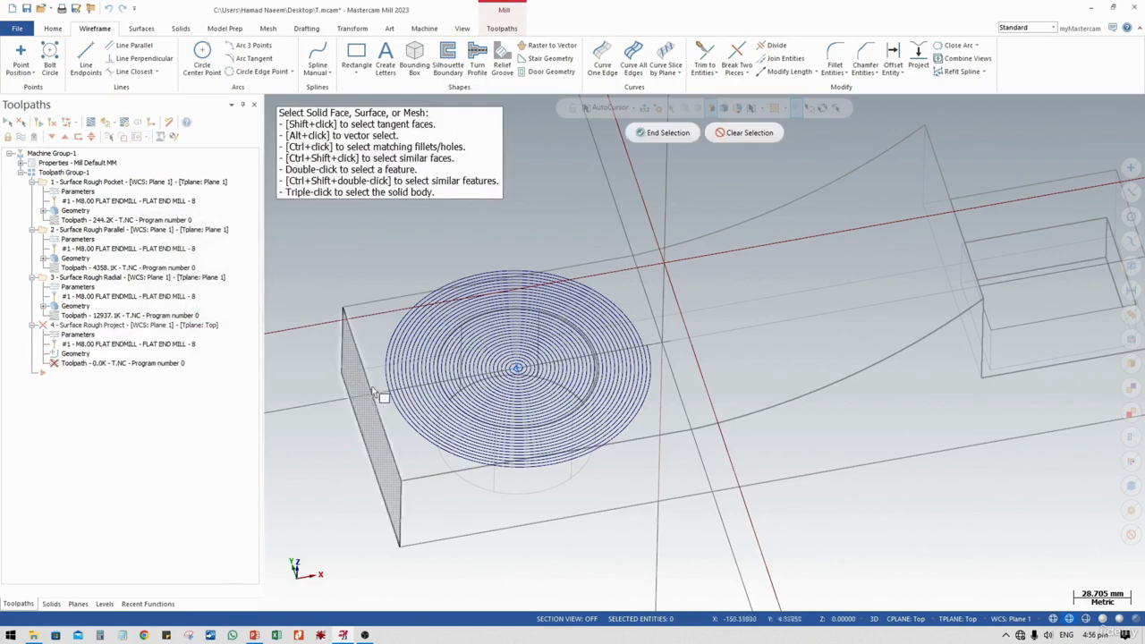
pyautogui.click(386, 346)
pyautogui.moveTo(569, 439); pyautogui.dragTo(519, 376, button='middle')
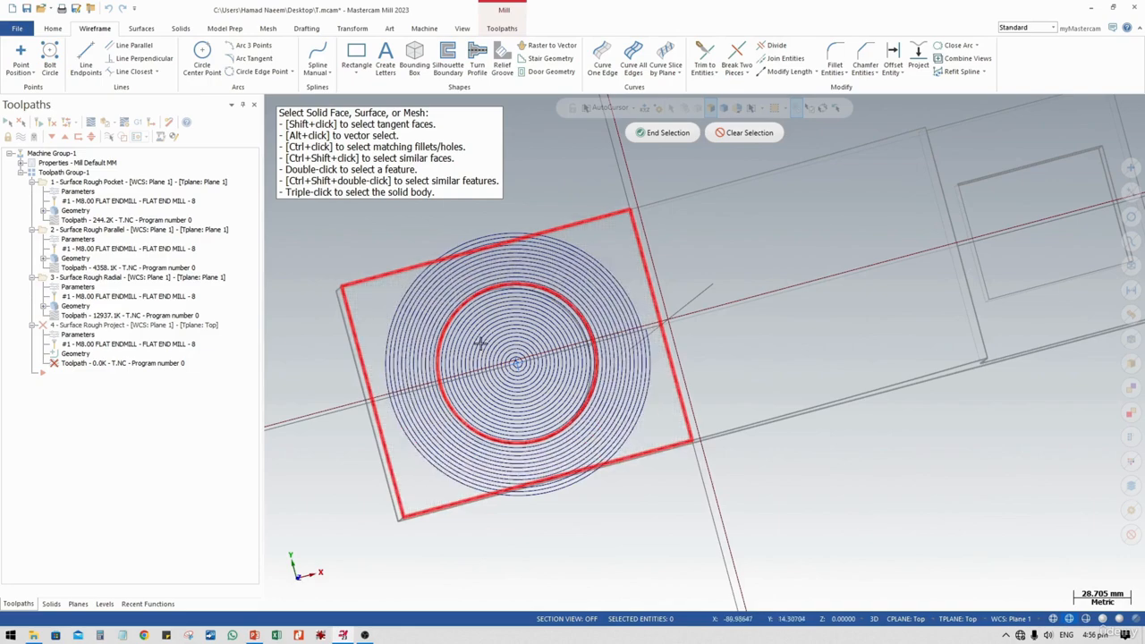
pyautogui.moveTo(542, 368); pyautogui.dragTo(511, 316, button='middle')
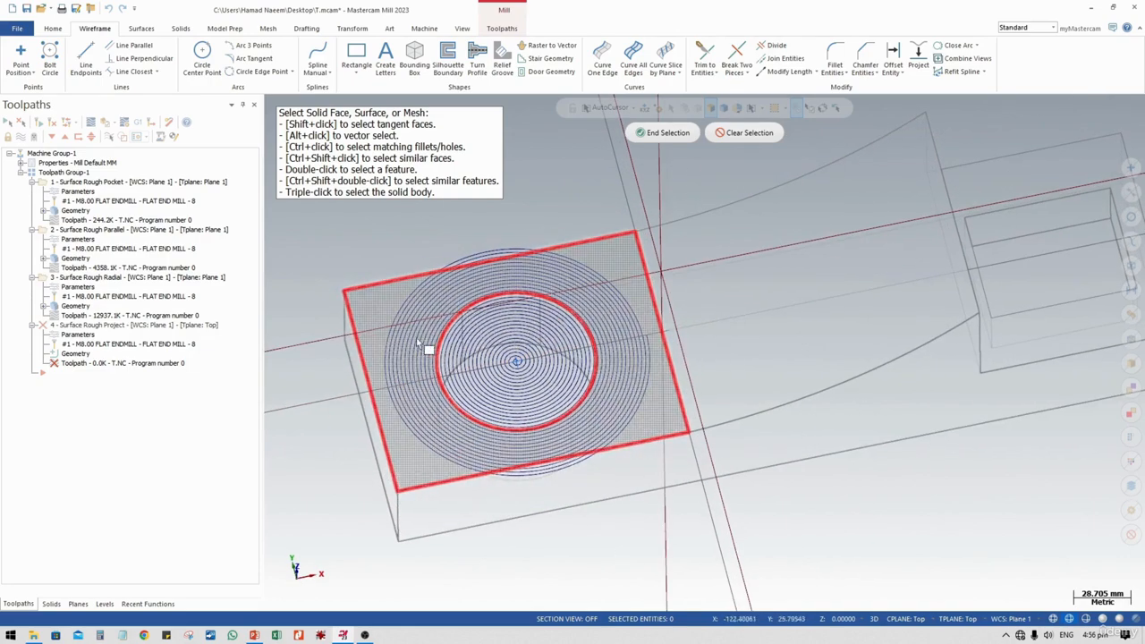
pyautogui.click(666, 133)
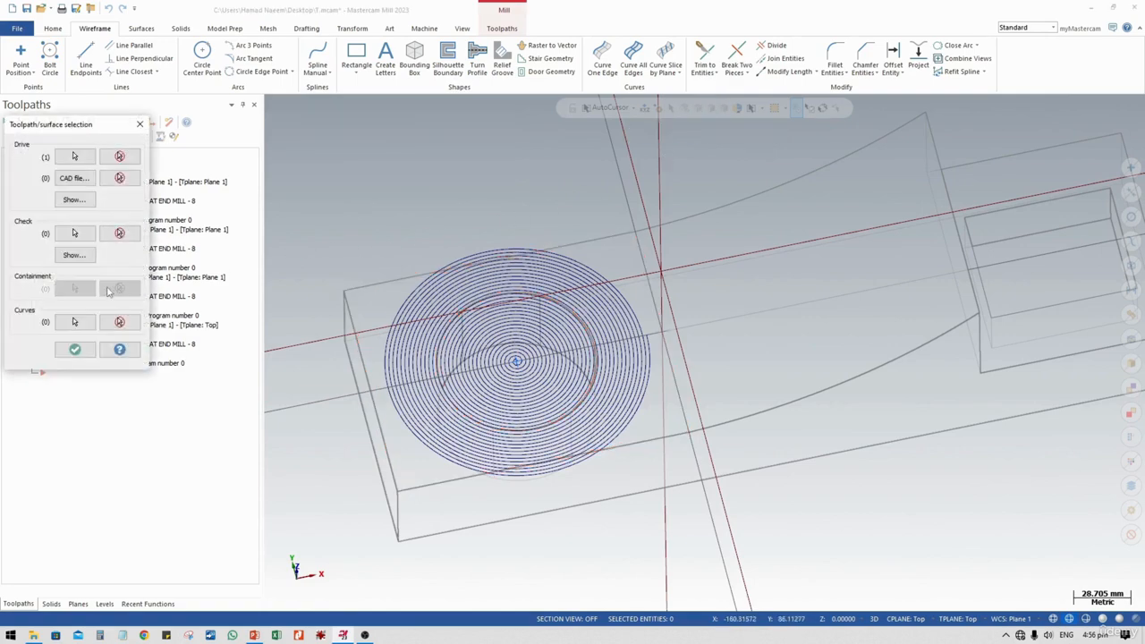
# Step: Chain the spiral as the projection curve, using wireframe mode and Cplane, and accept the toolpath geometry
pyautogui.click(75, 322)
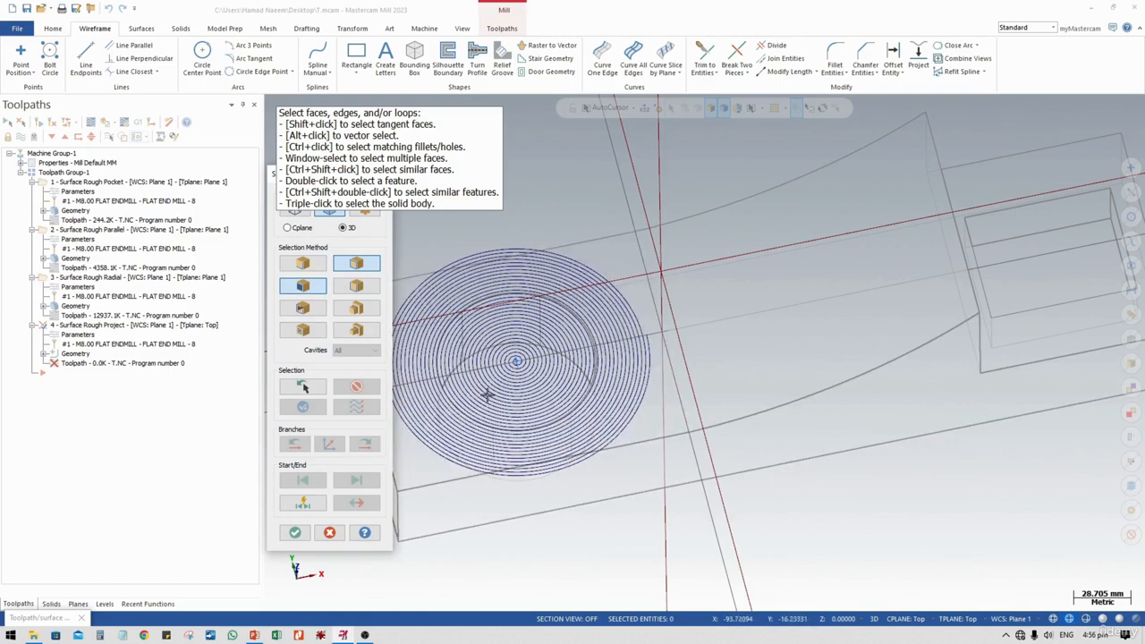
pyautogui.moveTo(494, 391); pyautogui.dragTo(507, 378, button='middle')
pyautogui.click(297, 231)
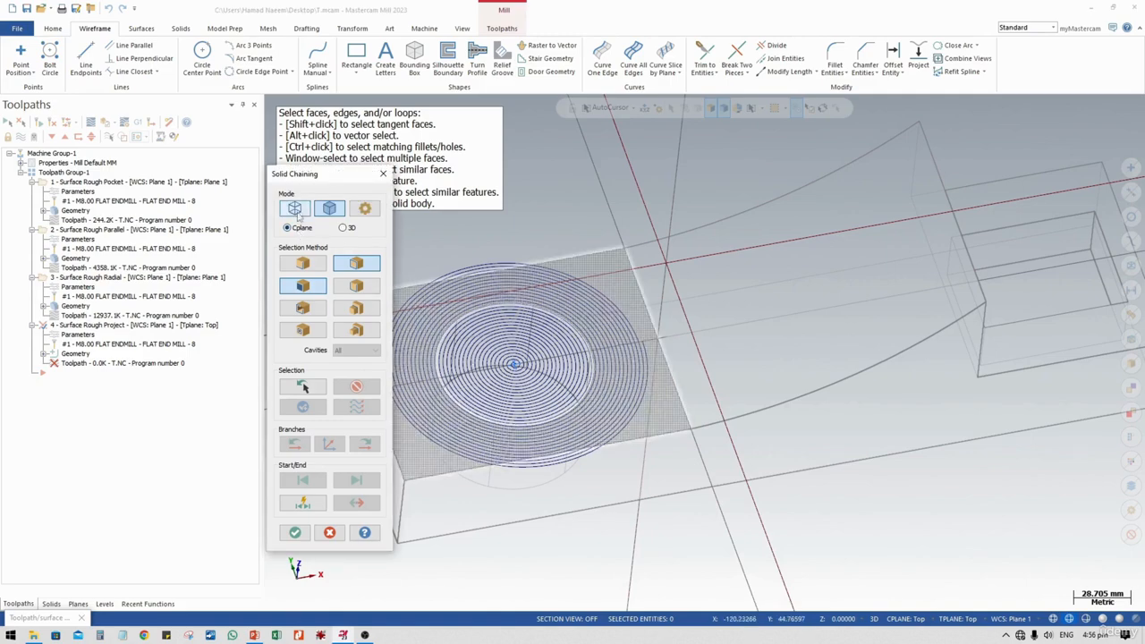
pyautogui.click(294, 209)
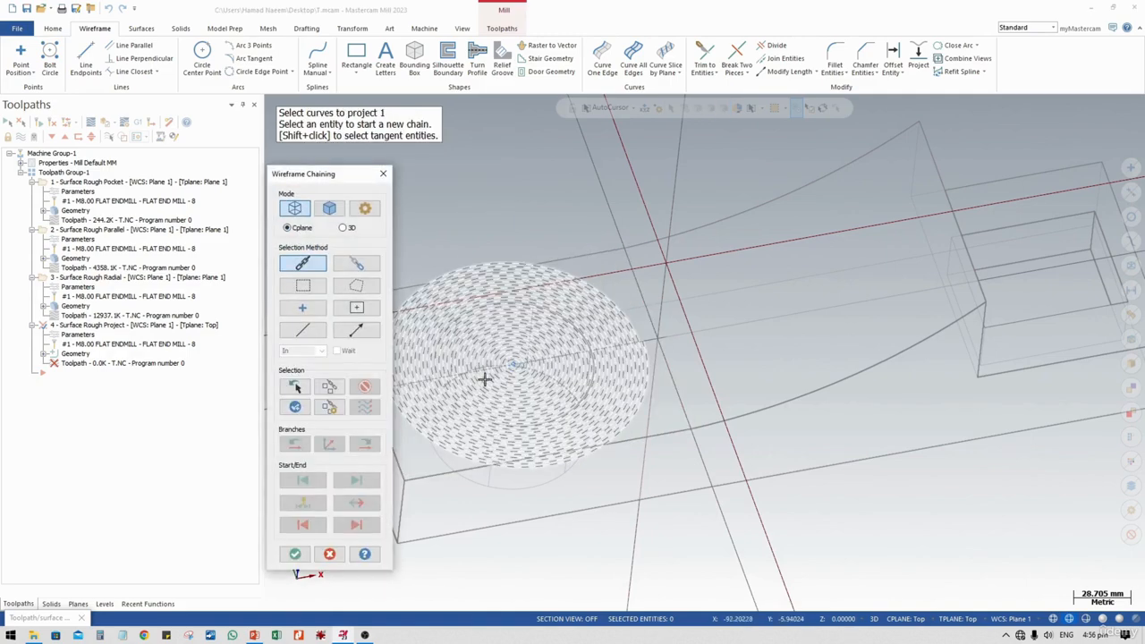
pyautogui.click(484, 379)
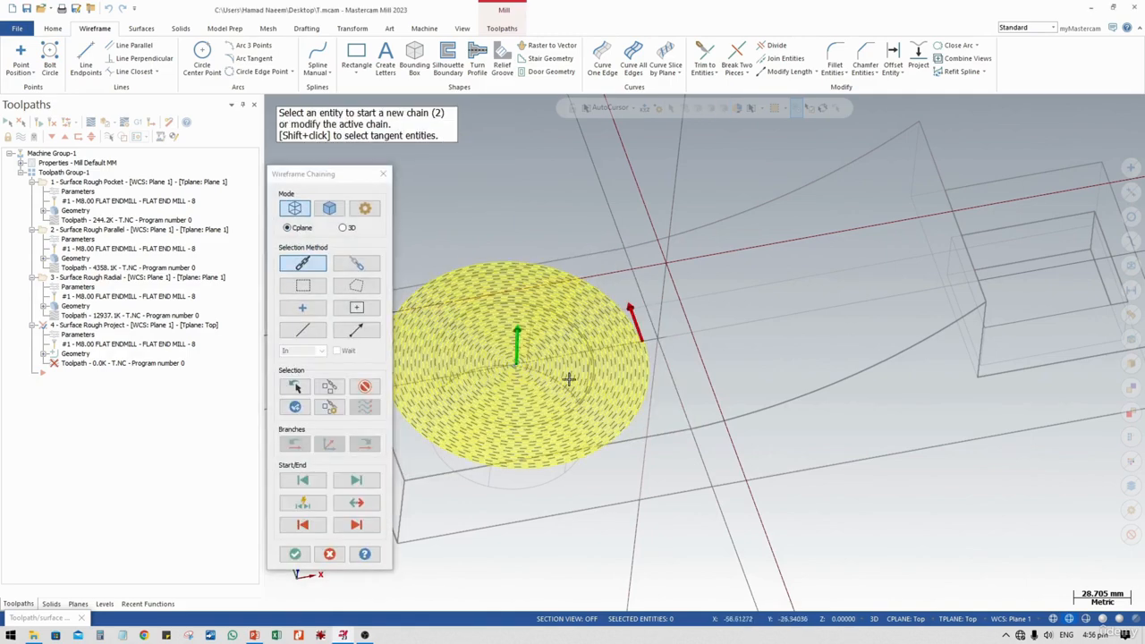
pyautogui.click(294, 554)
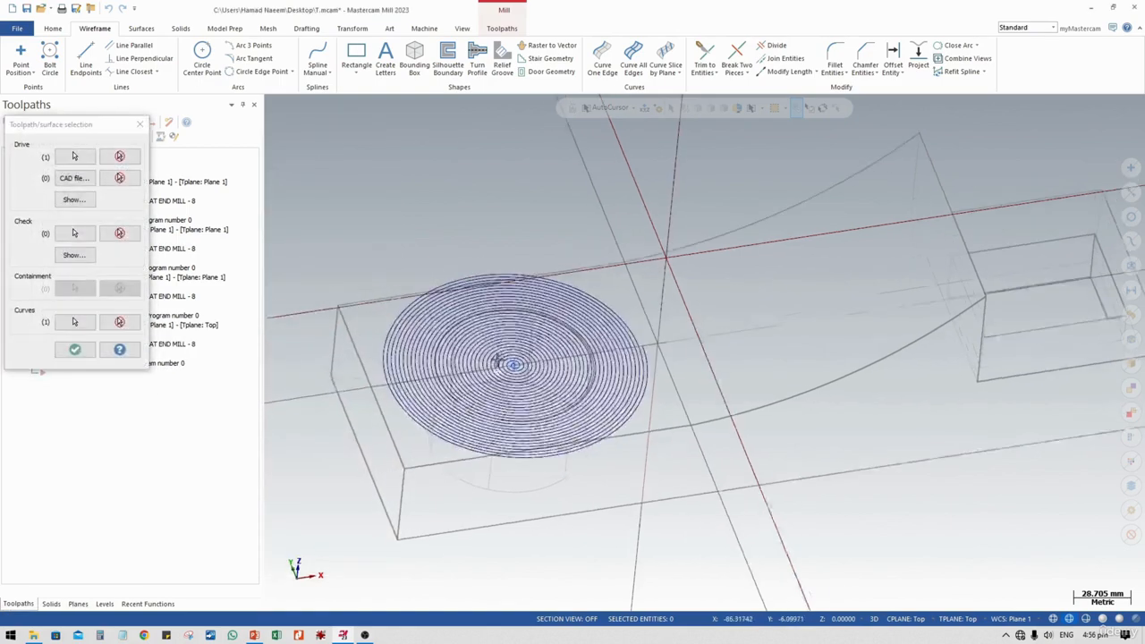
pyautogui.click(77, 349)
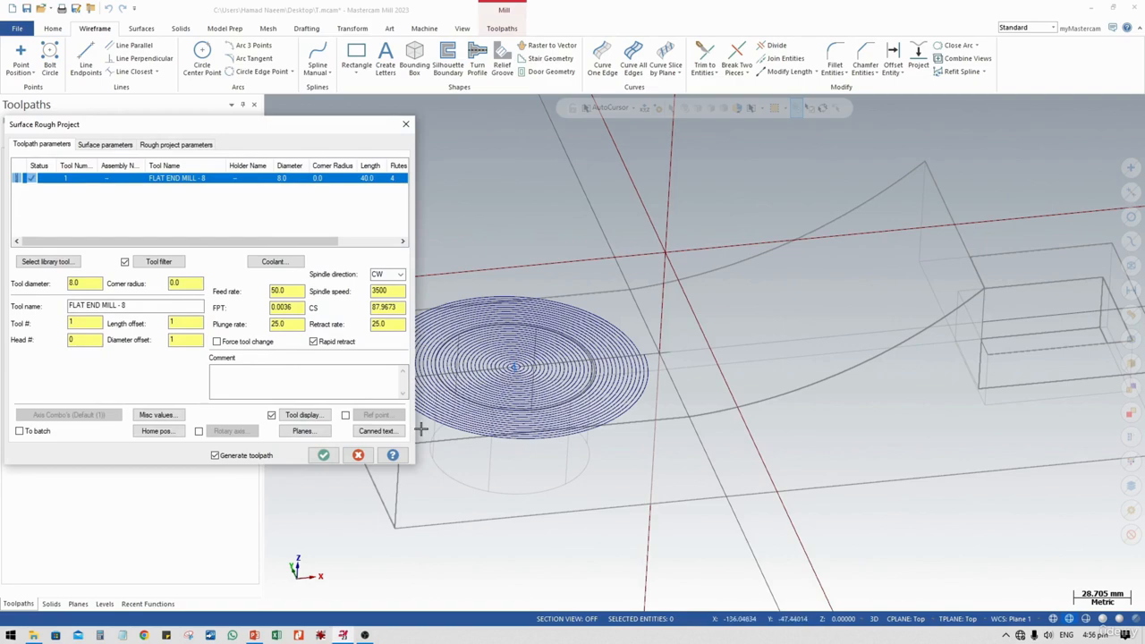
# Step: Set the project toolpath's feed rate to 1500 and make its retract height of 25 and feed plane of 5 absolute
pyautogui.click(104, 145)
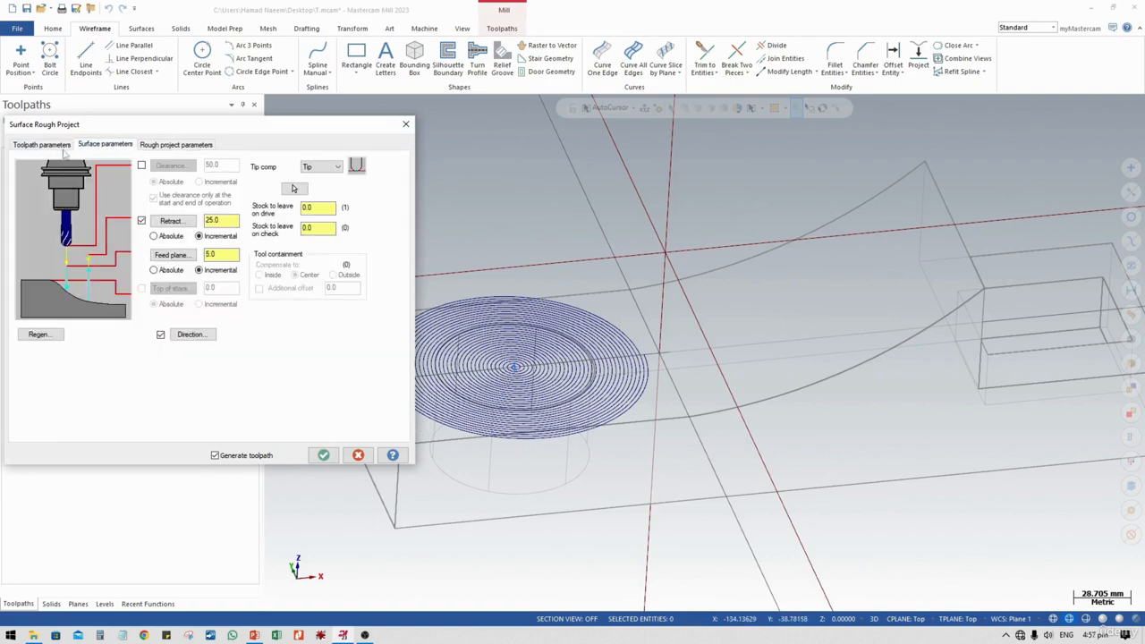
pyautogui.click(61, 146)
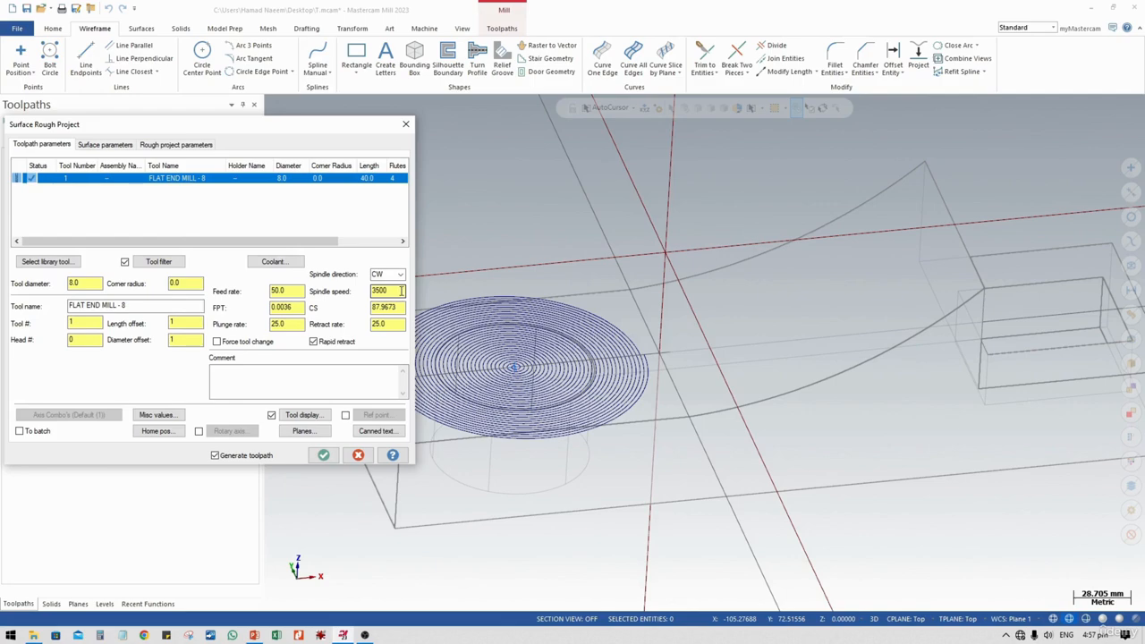
pyautogui.doubleClick(402, 290)
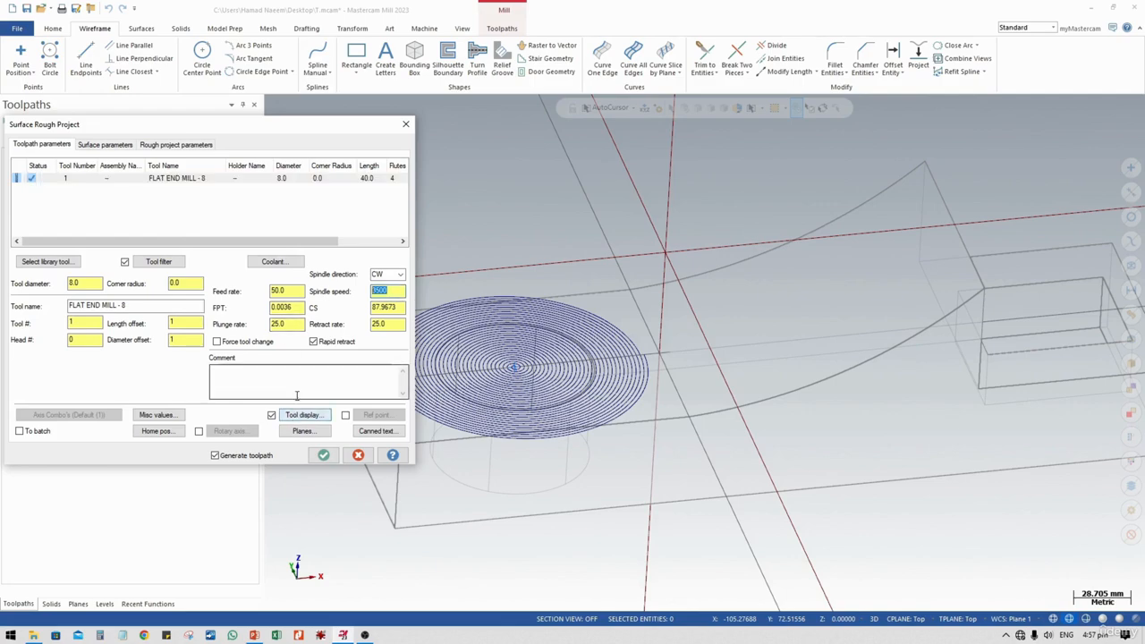
pyautogui.doubleClick(274, 290)
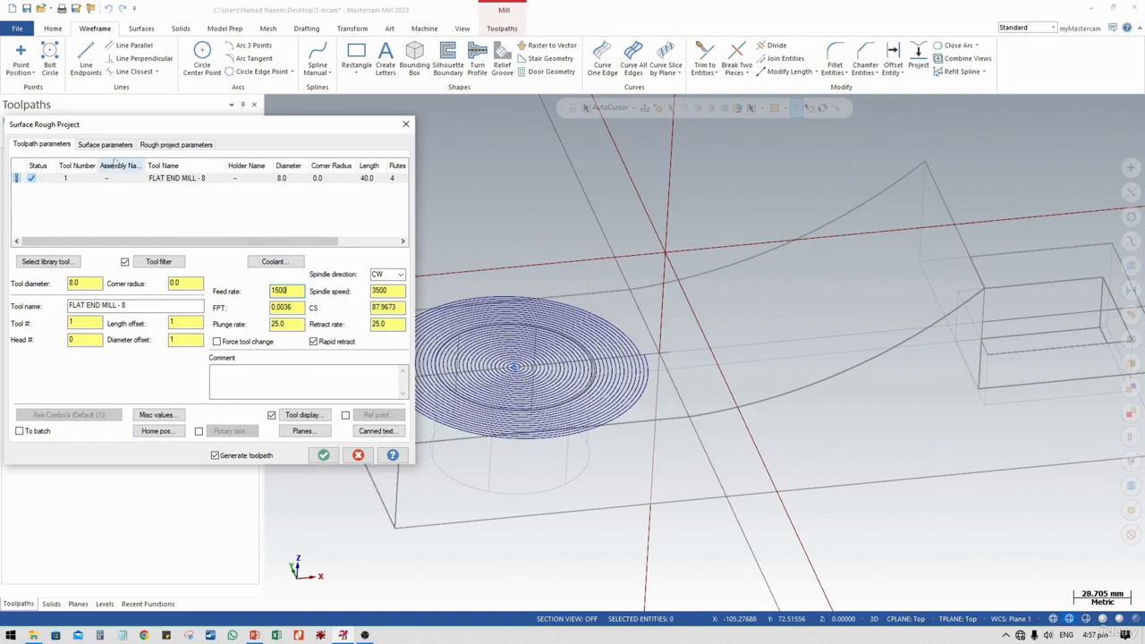
pyautogui.click(105, 144)
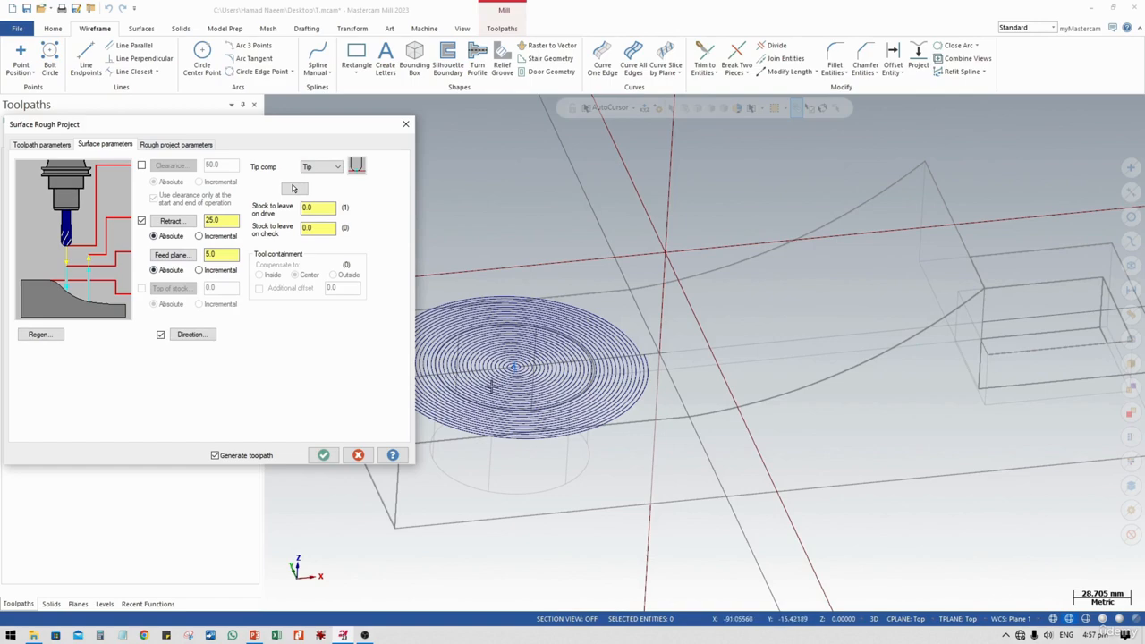
pyautogui.moveTo(491, 385); pyautogui.dragTo(644, 411, button='middle')
# Step: Set the rough project's projection type to Curves and its maximum stepdown to 1.0
pyautogui.click(179, 149)
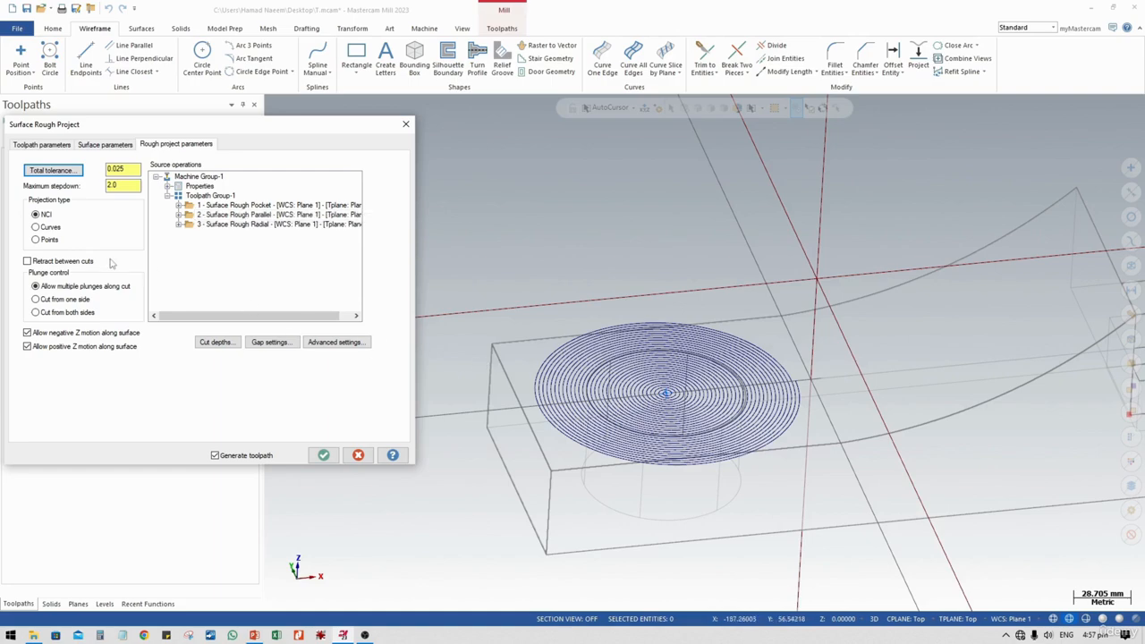
pyautogui.click(49, 228)
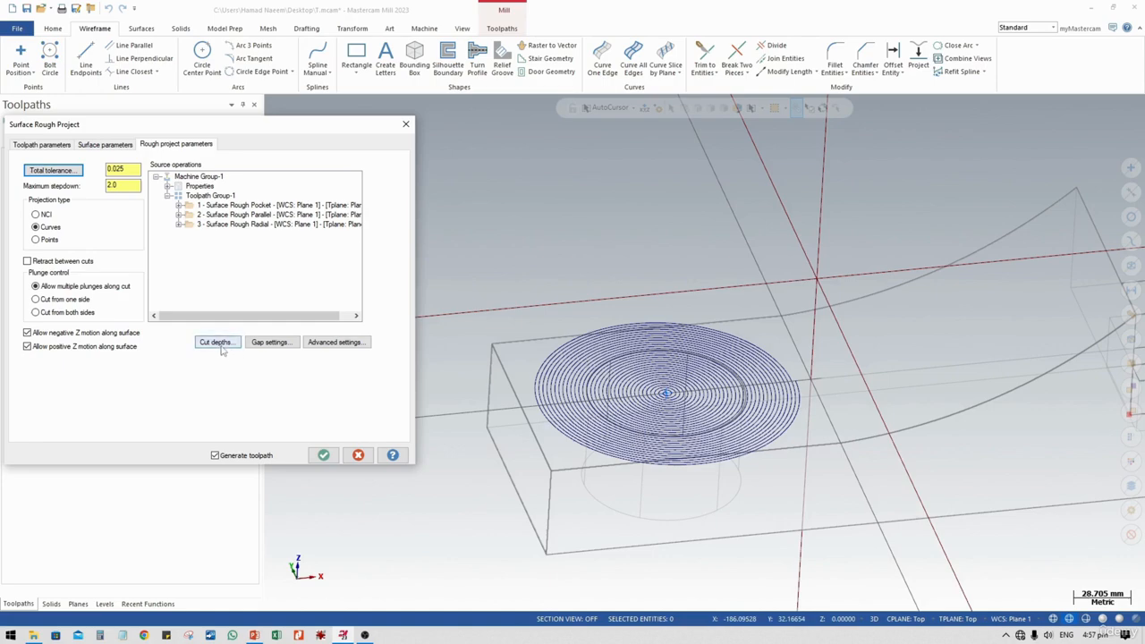
pyautogui.moveTo(130, 190); pyautogui.dragTo(91, 194)
# Step: Switch the cut depths to absolute and set the maximum depth to -60
pyautogui.click(215, 343)
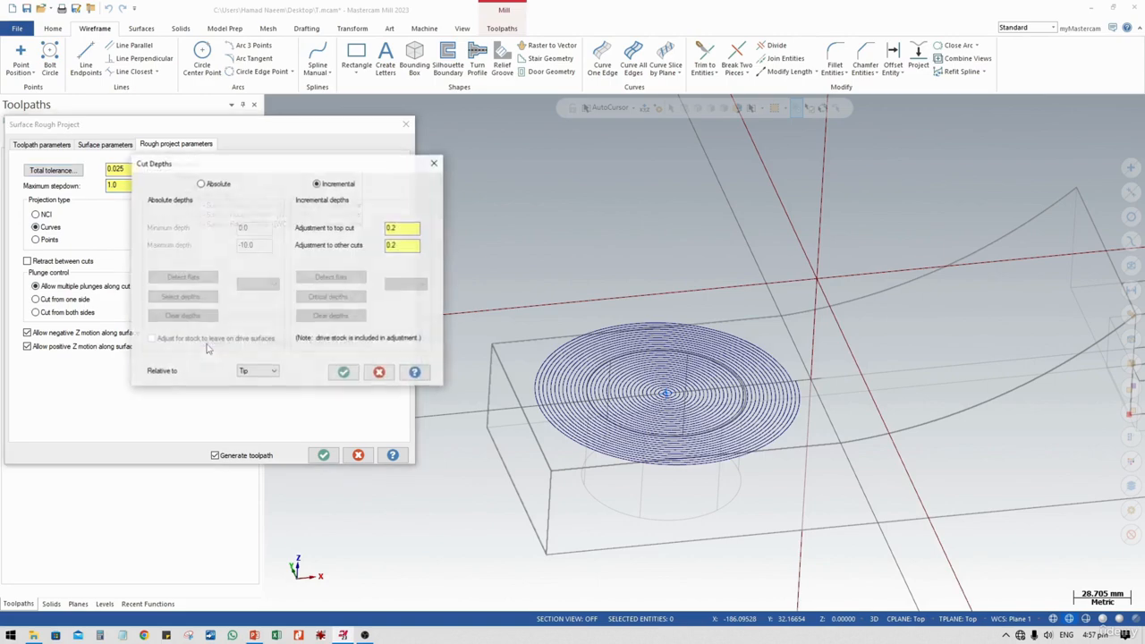
pyautogui.click(210, 184)
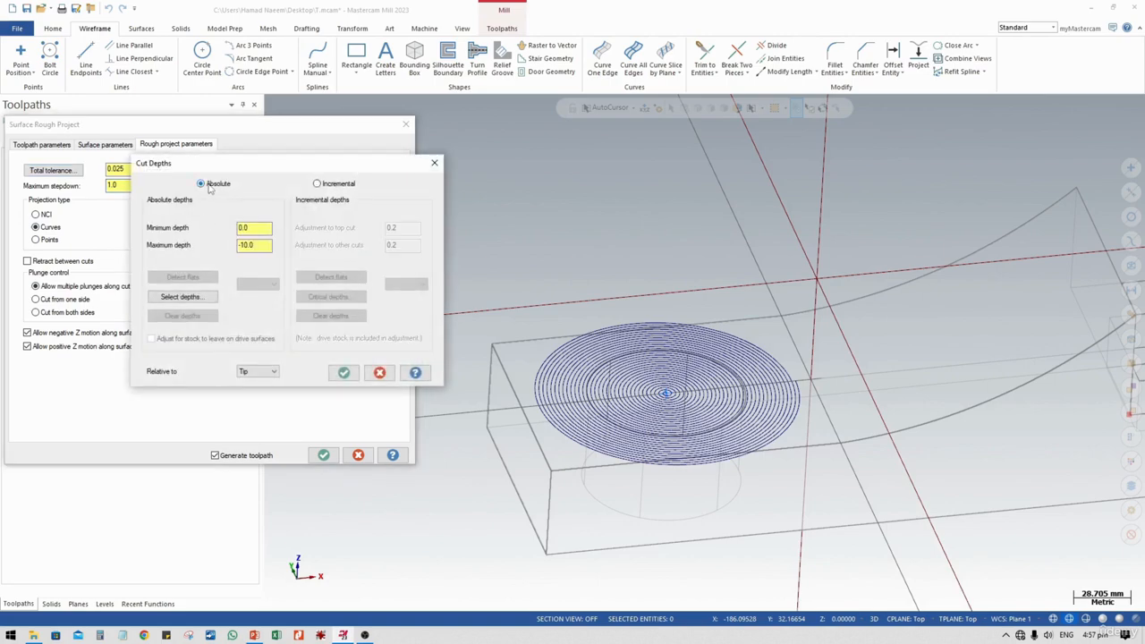
pyautogui.moveTo(271, 245); pyautogui.dragTo(228, 244)
pyautogui.write('-60')
pyautogui.click(343, 372)
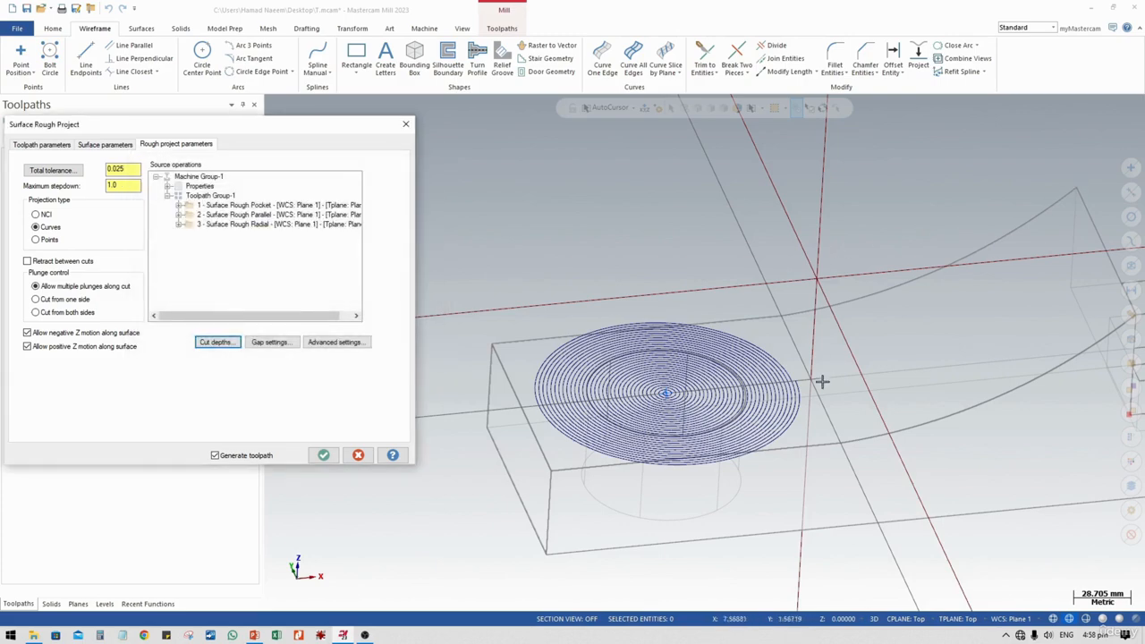
# Step: Set the gap motion to Smooth and generate the surface rough project toolpath
pyautogui.click(269, 344)
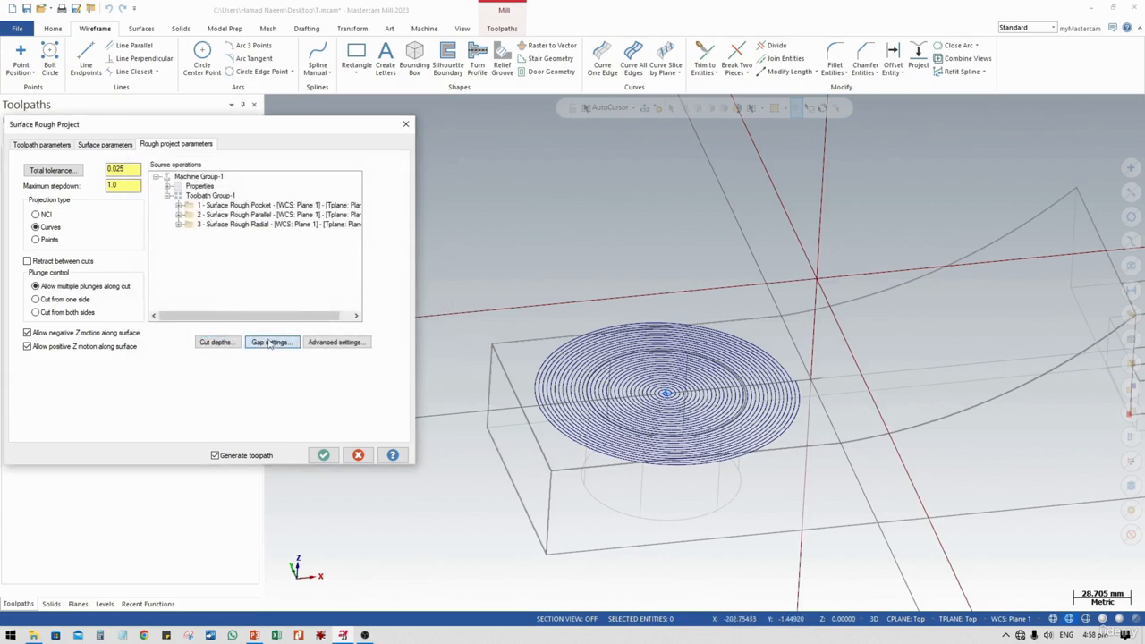
pyautogui.click(374, 190)
pyautogui.click(370, 216)
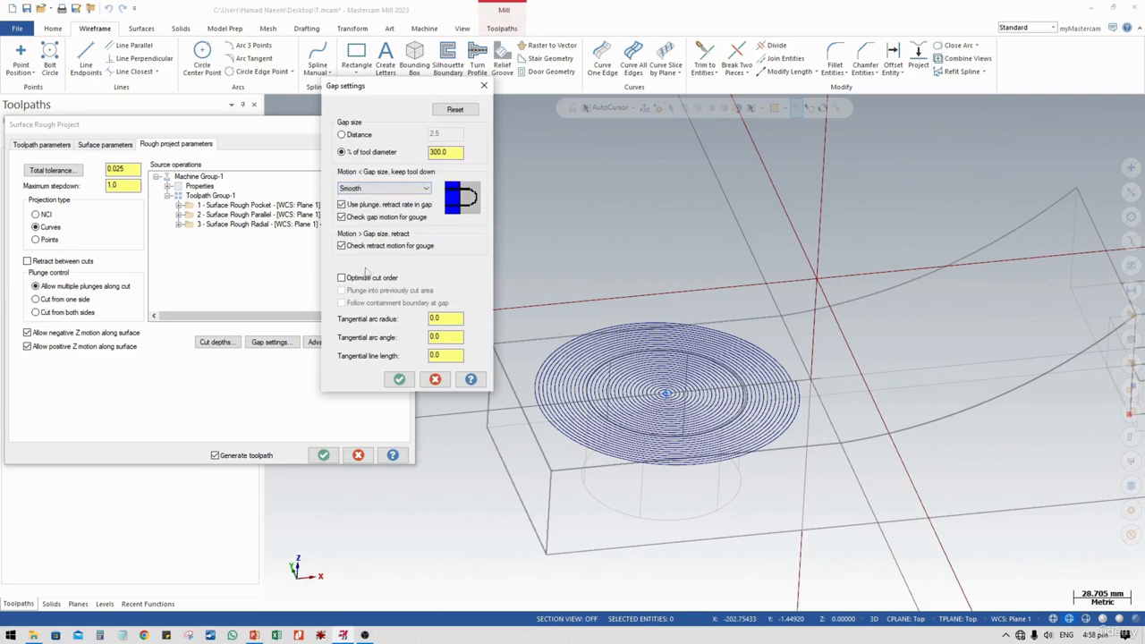
pyautogui.click(399, 379)
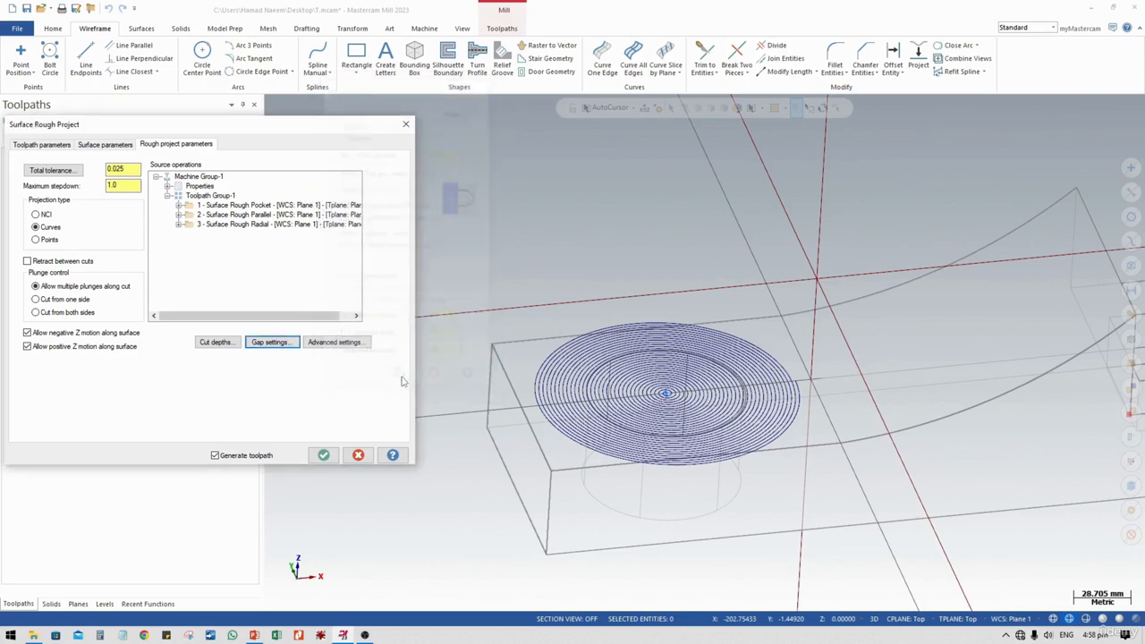
pyautogui.click(324, 455)
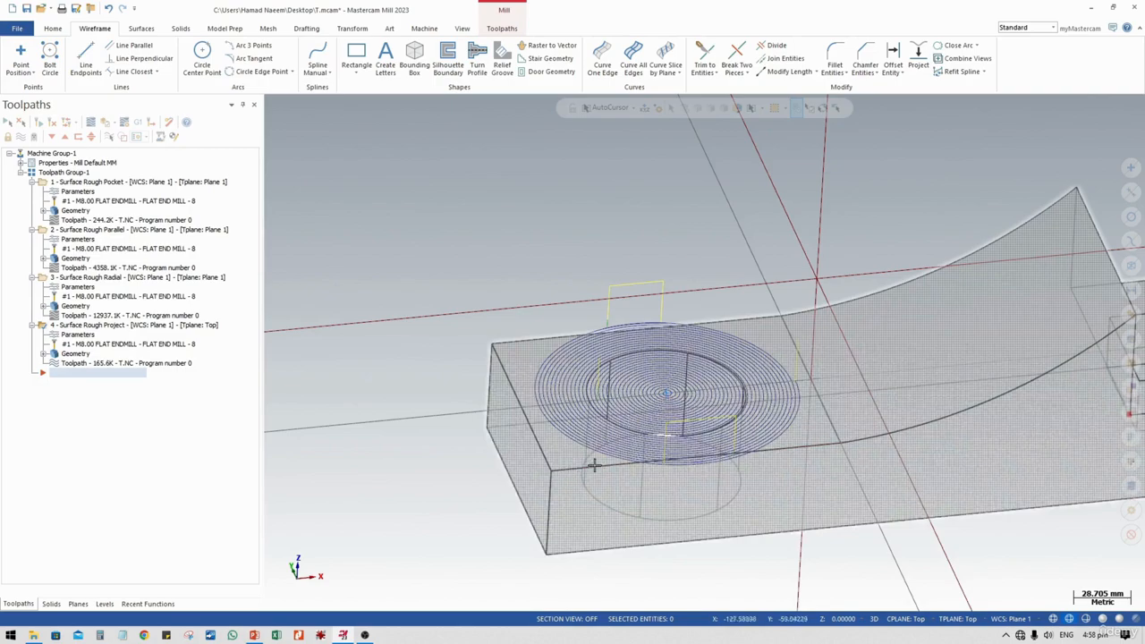
# Step: Backplot the surface rough project toolpath and examine the tool motion along the spiral over the round pocket
pyautogui.moveTo(601, 450)
pyautogui.mouseDown(button='middle')
pyautogui.moveTo(604, 429)
pyautogui.moveTo(603, 441)
pyautogui.mouseUp(button='middle')
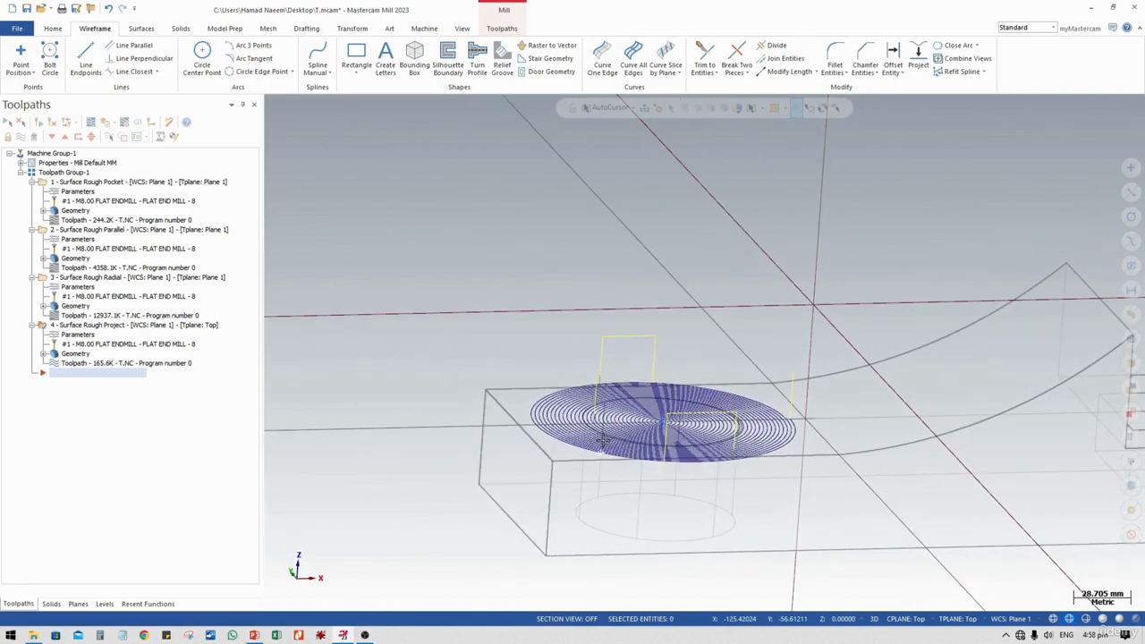
pyautogui.scroll(4, 594, 438)
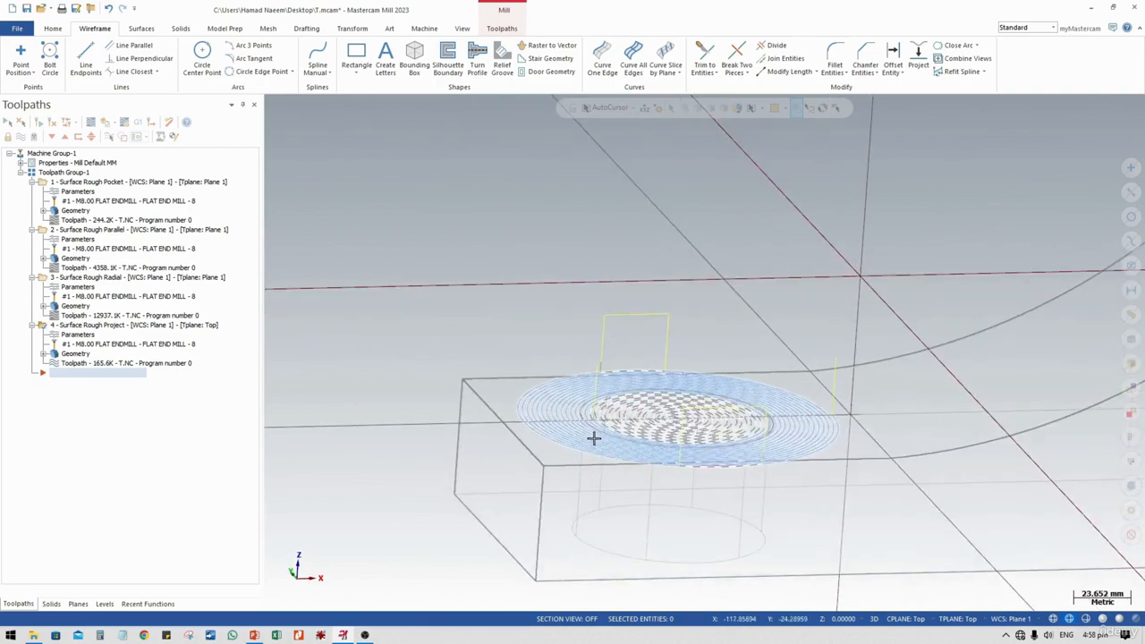
pyautogui.moveTo(639, 438); pyautogui.dragTo(501, 434, button='middle')
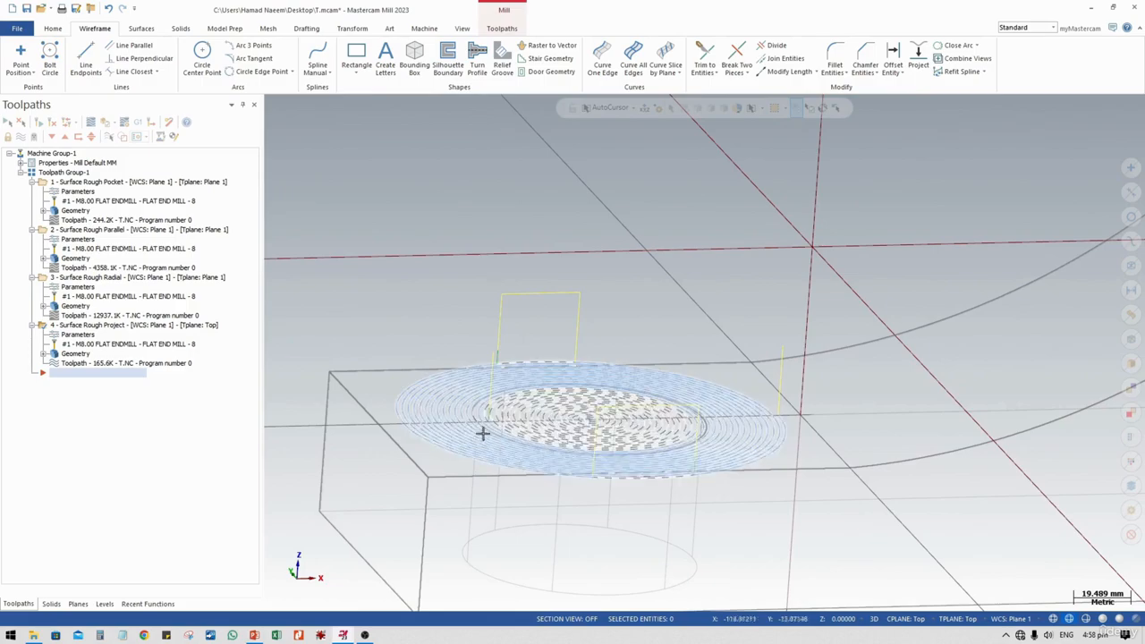
pyautogui.scroll(6, 464, 442)
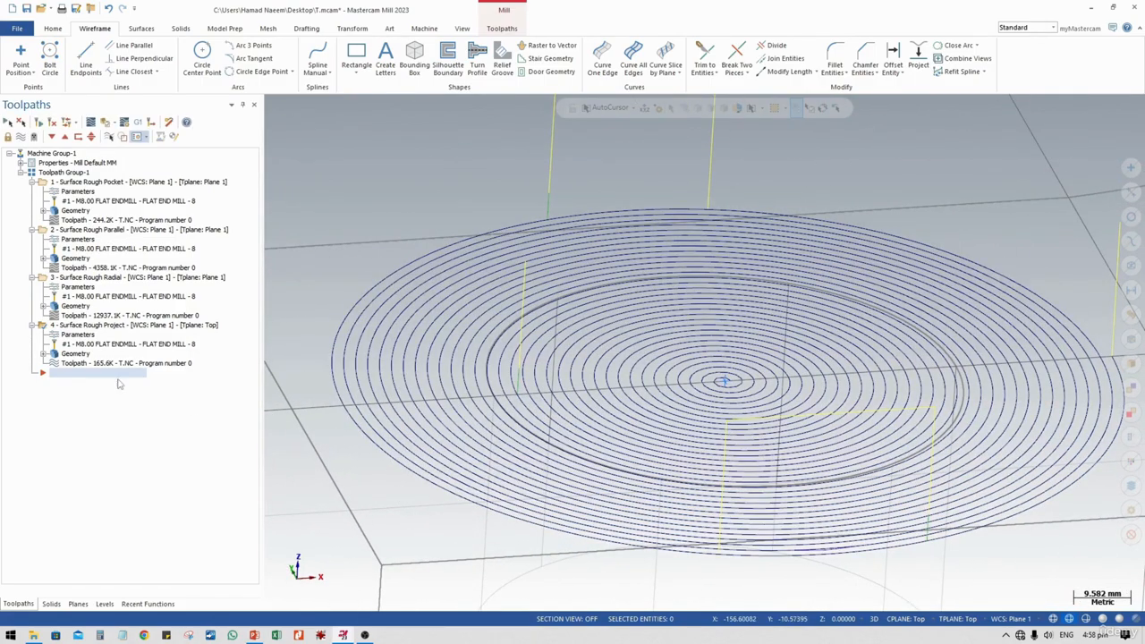
pyautogui.click(88, 364)
pyautogui.scroll(-3, 606, 376)
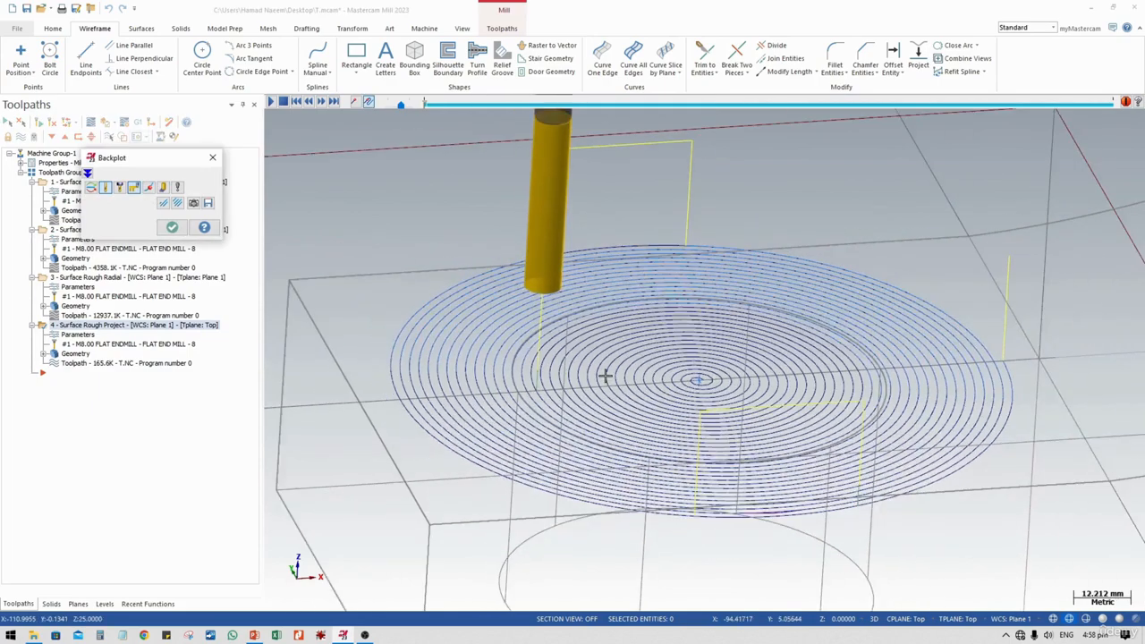
pyautogui.moveTo(681, 376); pyautogui.dragTo(693, 358, button='middle')
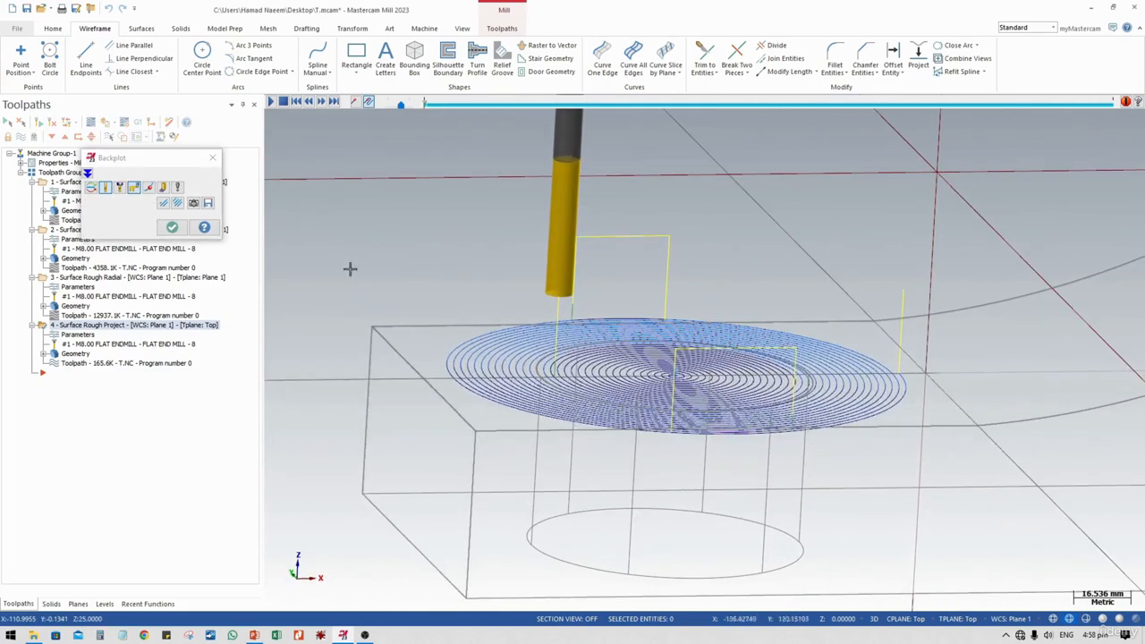
pyautogui.click(270, 101)
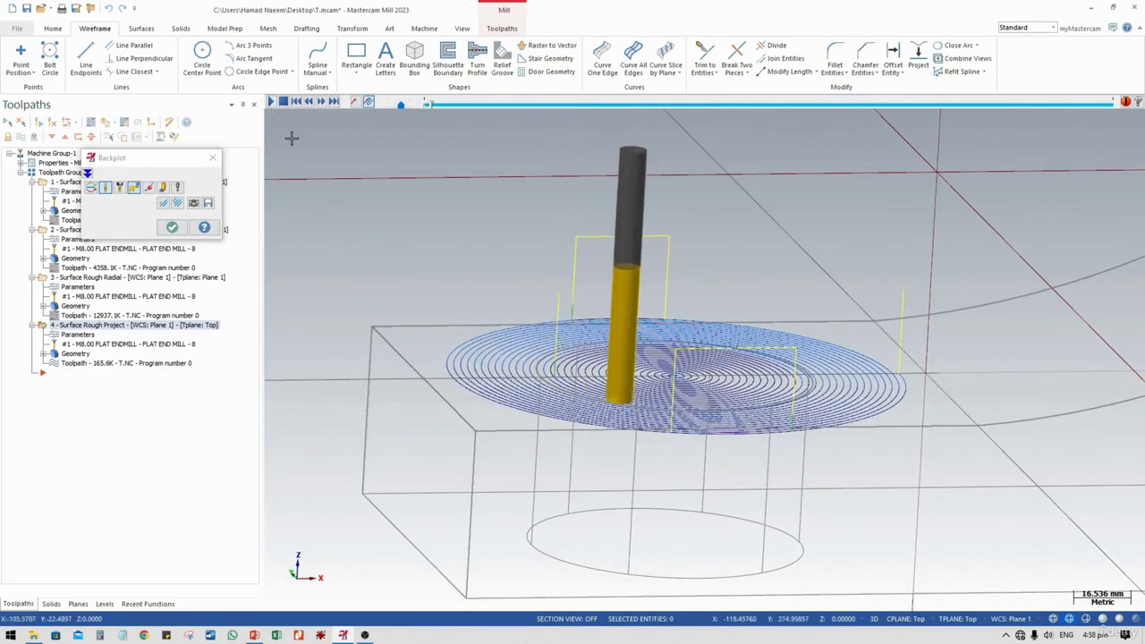
pyautogui.moveTo(617, 398); pyautogui.dragTo(635, 414, button='middle')
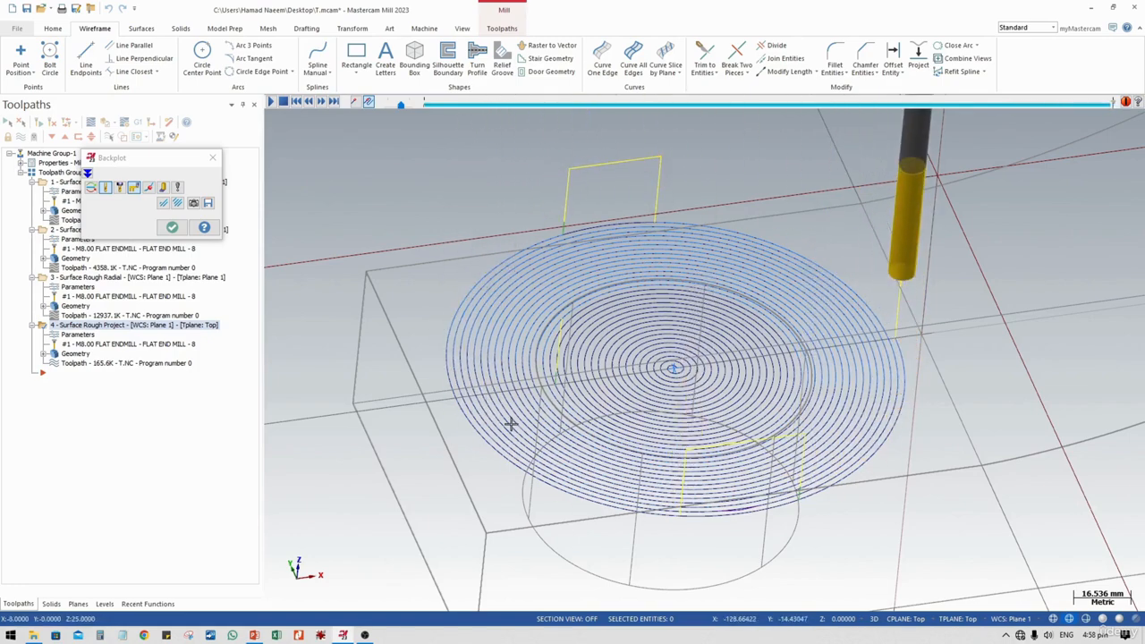
pyautogui.moveTo(582, 405); pyautogui.dragTo(560, 368, button='middle')
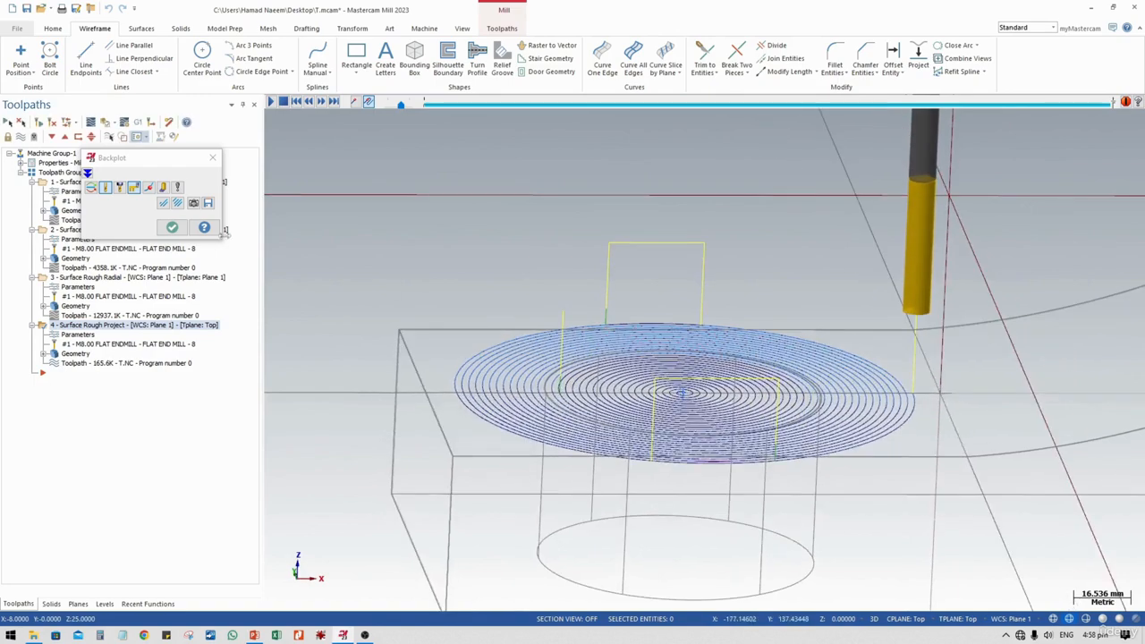
pyautogui.click(161, 231)
pyautogui.click(164, 229)
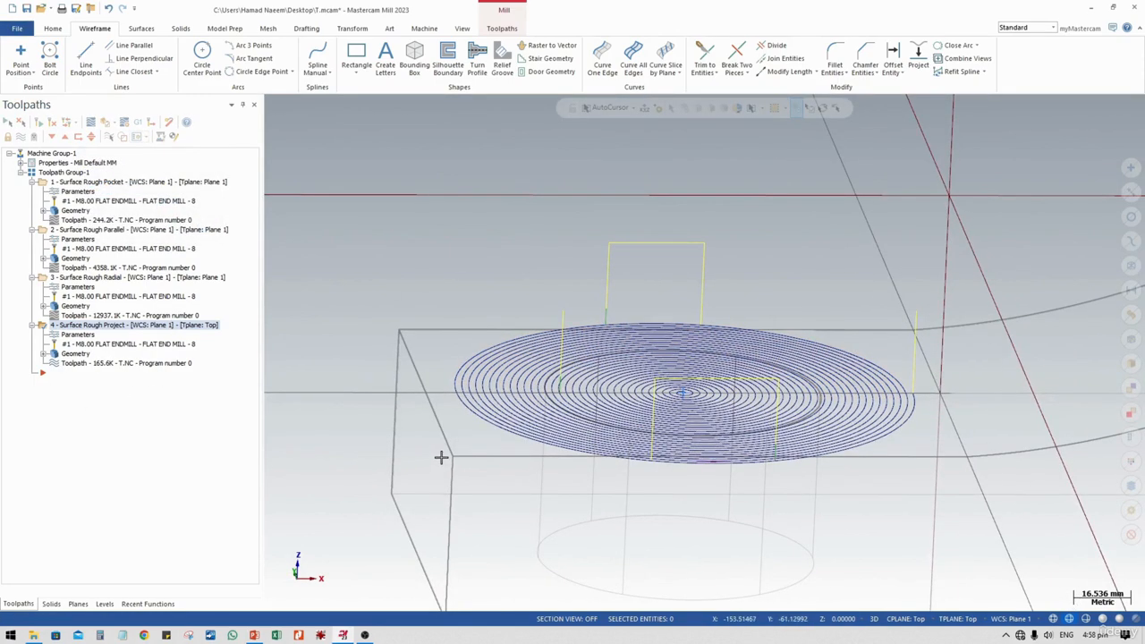
# Step: Start a surface rough flowline toolpath with the boss/cavity type left as Undefined
pyautogui.scroll(-1, 439, 455)
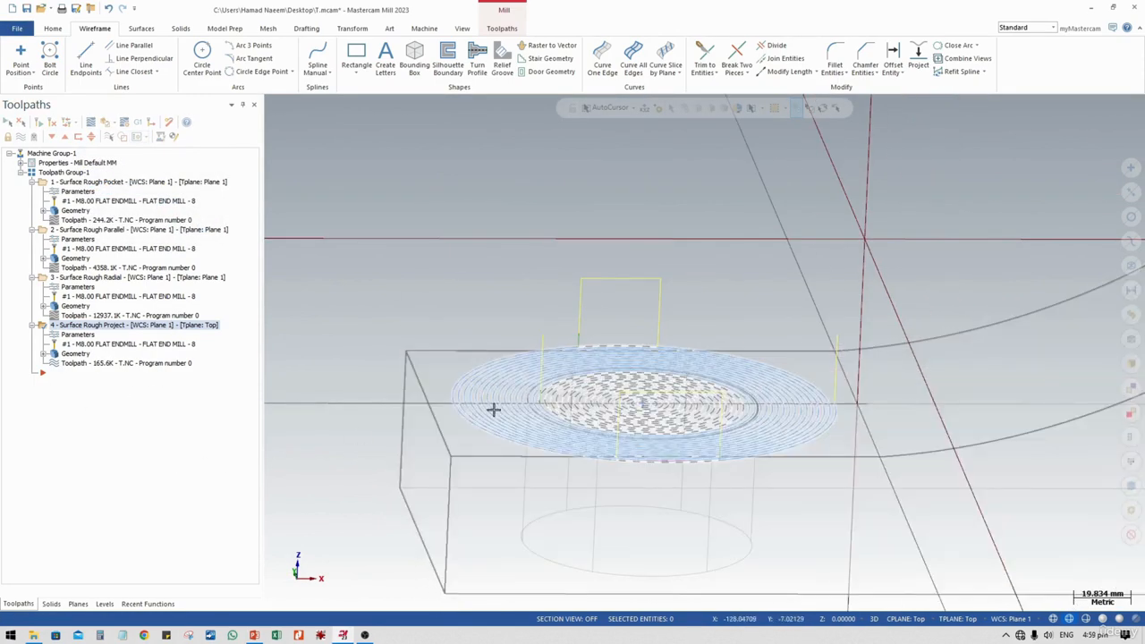
pyautogui.moveTo(718, 309); pyautogui.dragTo(631, 331, button='middle')
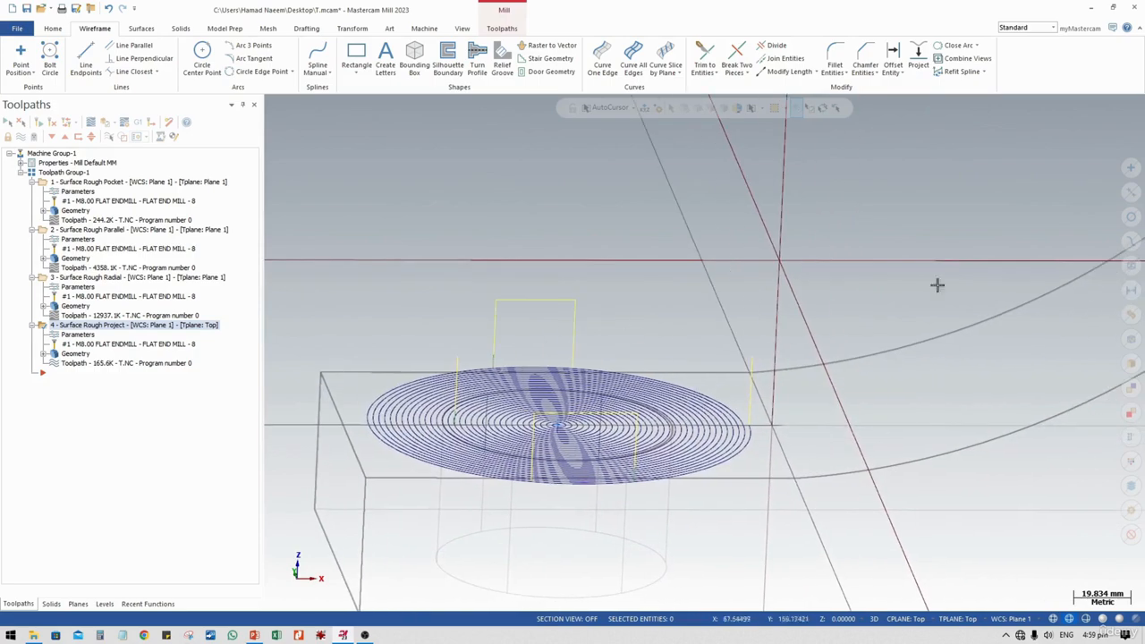
pyautogui.scroll(-5, 889, 278)
pyautogui.moveTo(963, 257); pyautogui.dragTo(861, 274, button='middle')
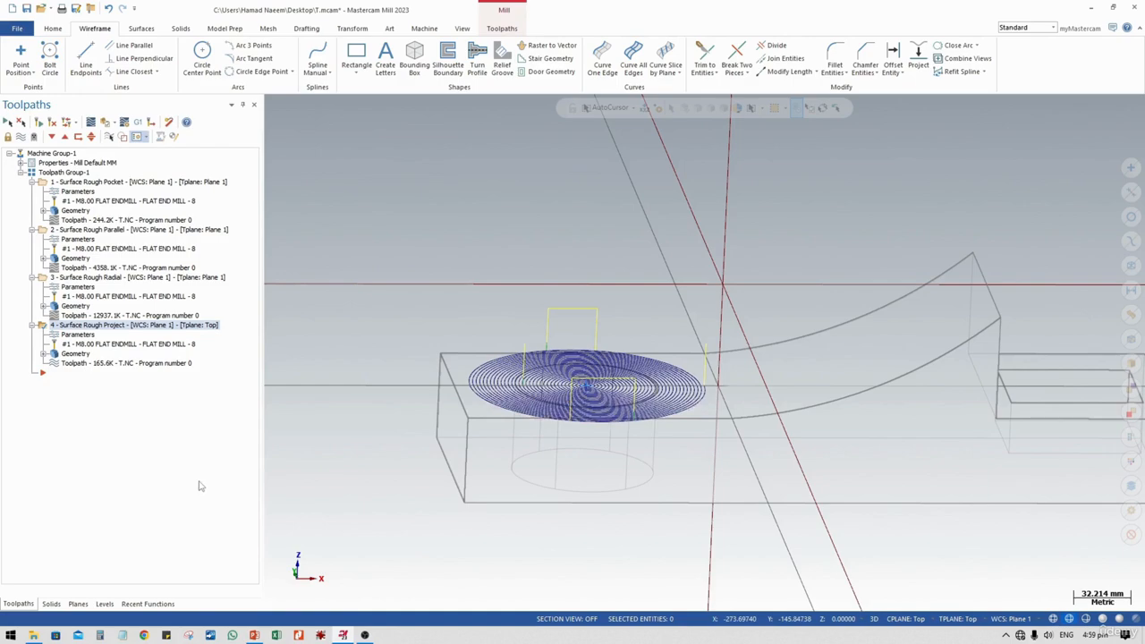
pyautogui.click(34, 136)
pyautogui.rightClick(137, 137)
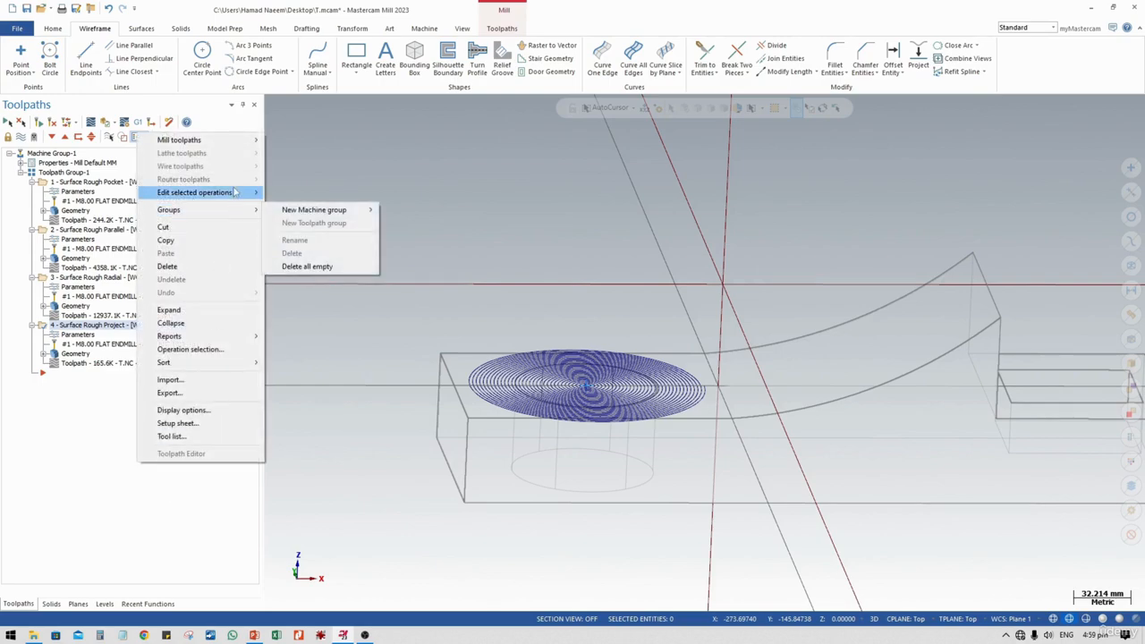
pyautogui.moveTo(231, 139)
pyautogui.moveTo(338, 263)
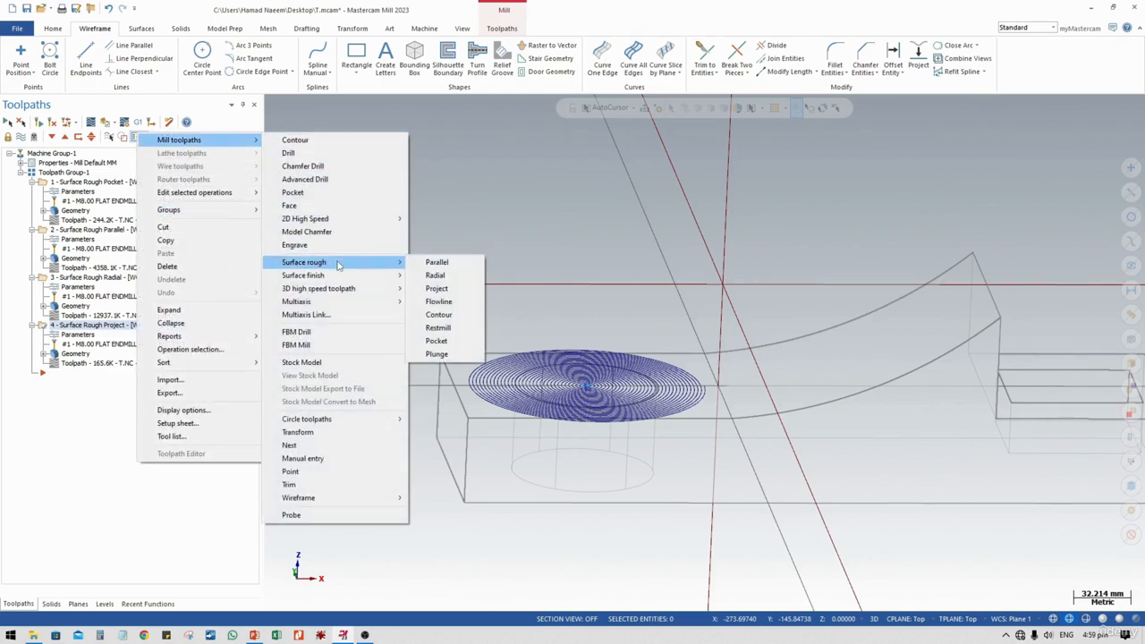
pyautogui.click(453, 302)
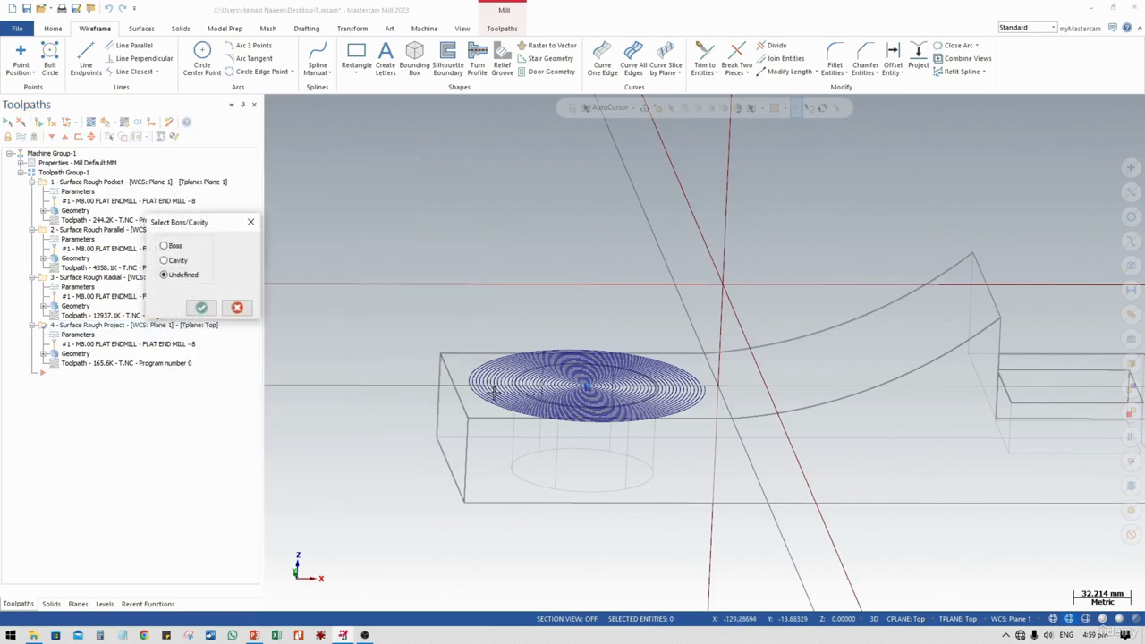
pyautogui.click(204, 309)
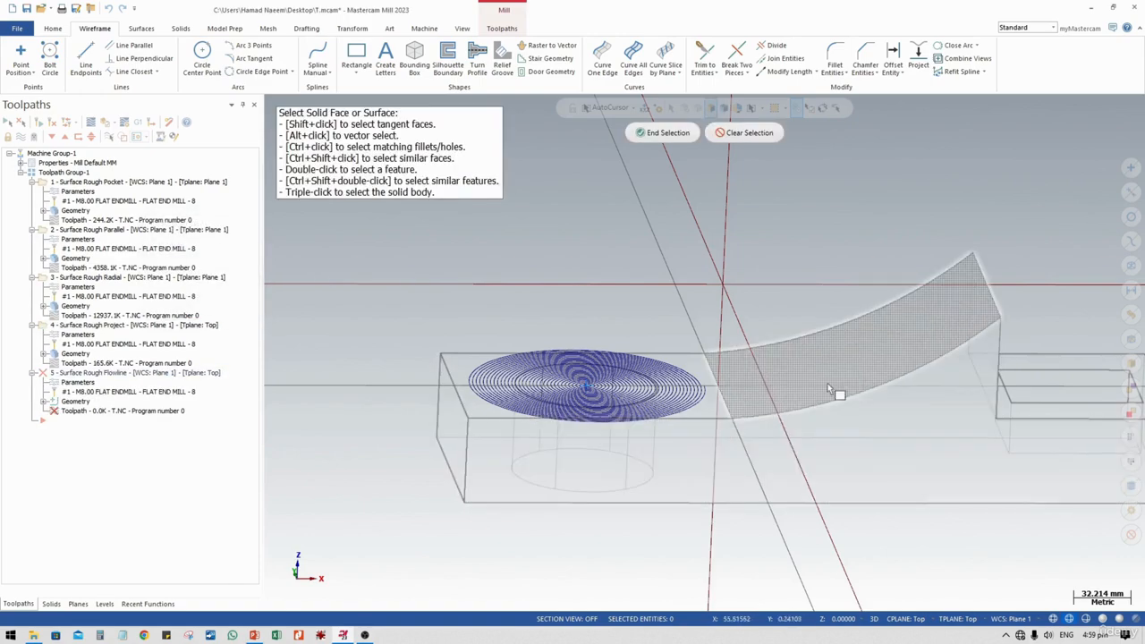
# Step: Select the curved top face of the part as the drive surface and bring up its flowline data
pyautogui.moveTo(814, 292); pyautogui.dragTo(815, 308, button='middle')
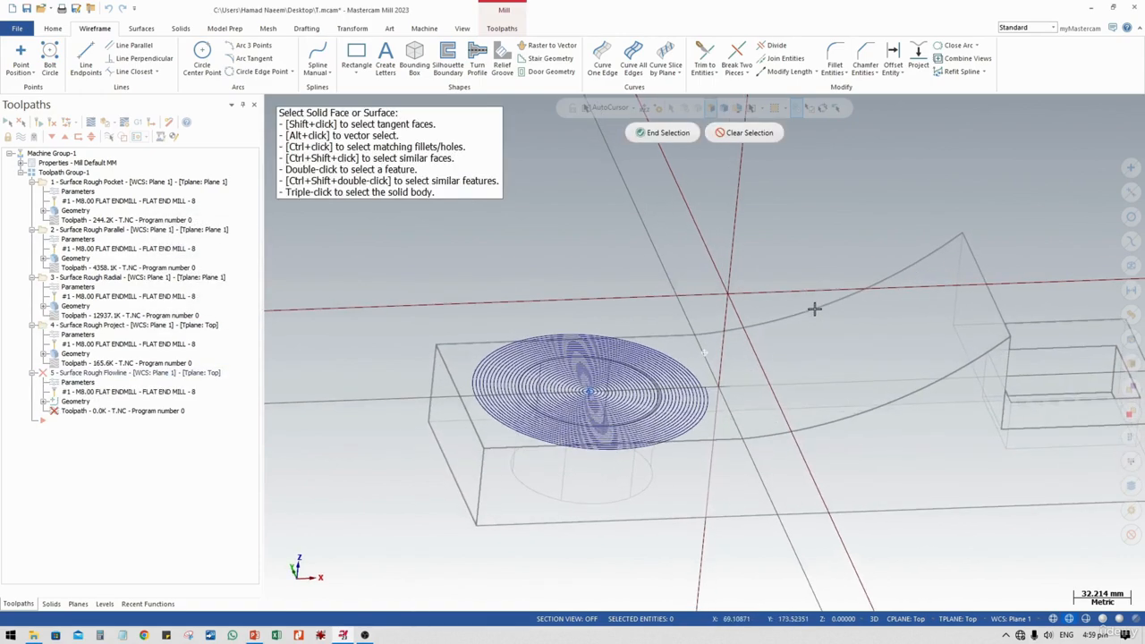
pyautogui.click(857, 343)
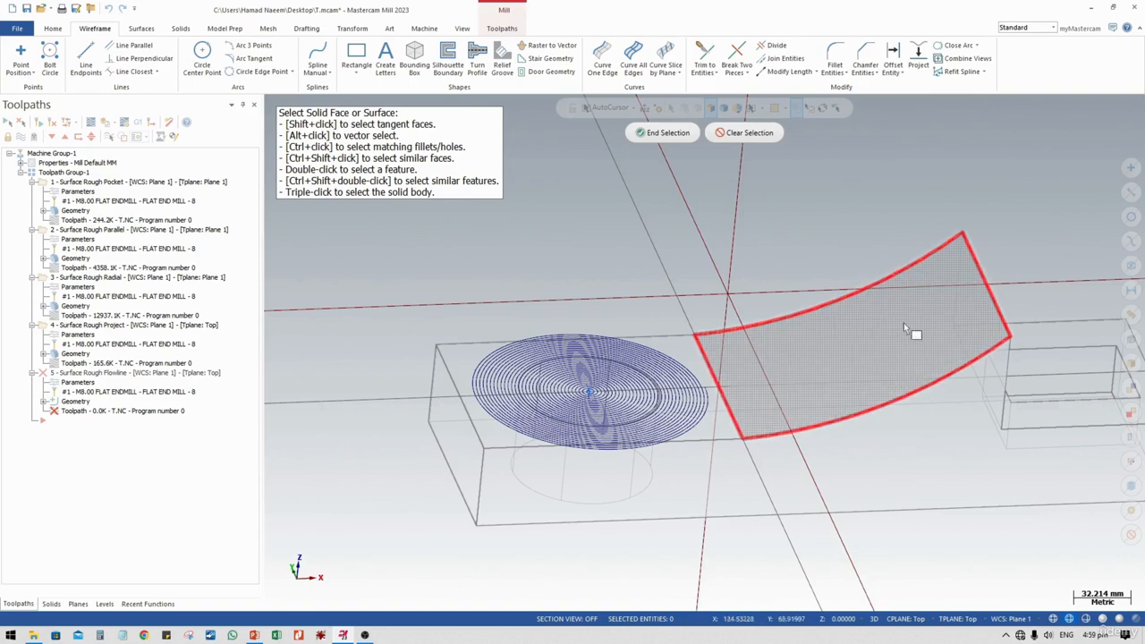
pyautogui.keyDown('shift'); pyautogui.moveTo(888, 390); pyautogui.dragTo(751, 400, button='middle'); pyautogui.keyUp('shift')
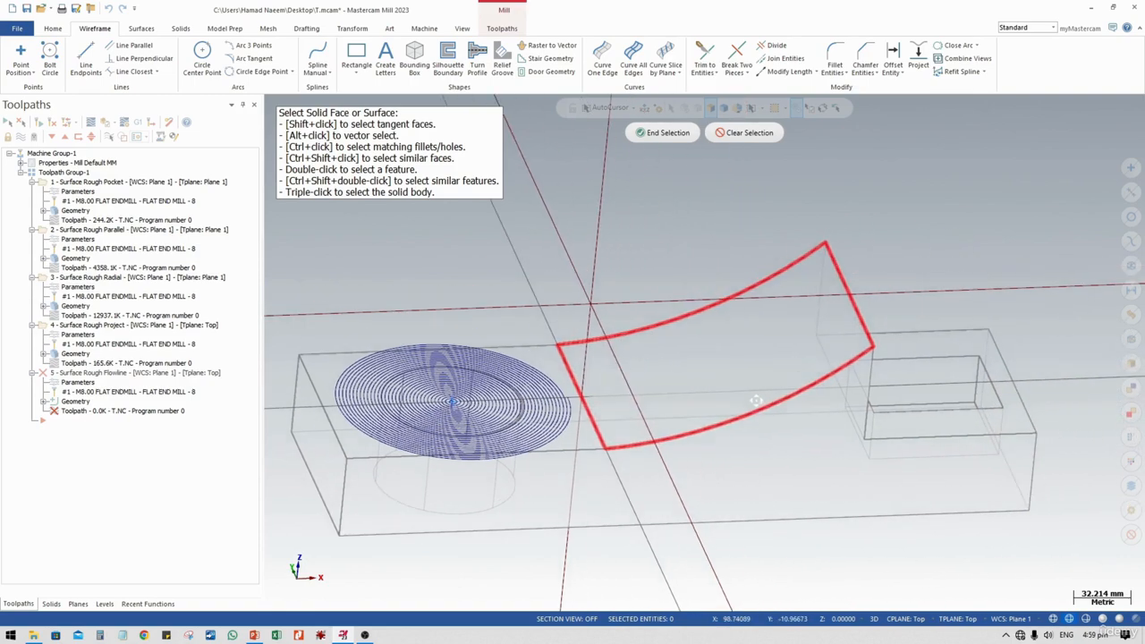
pyautogui.click(660, 133)
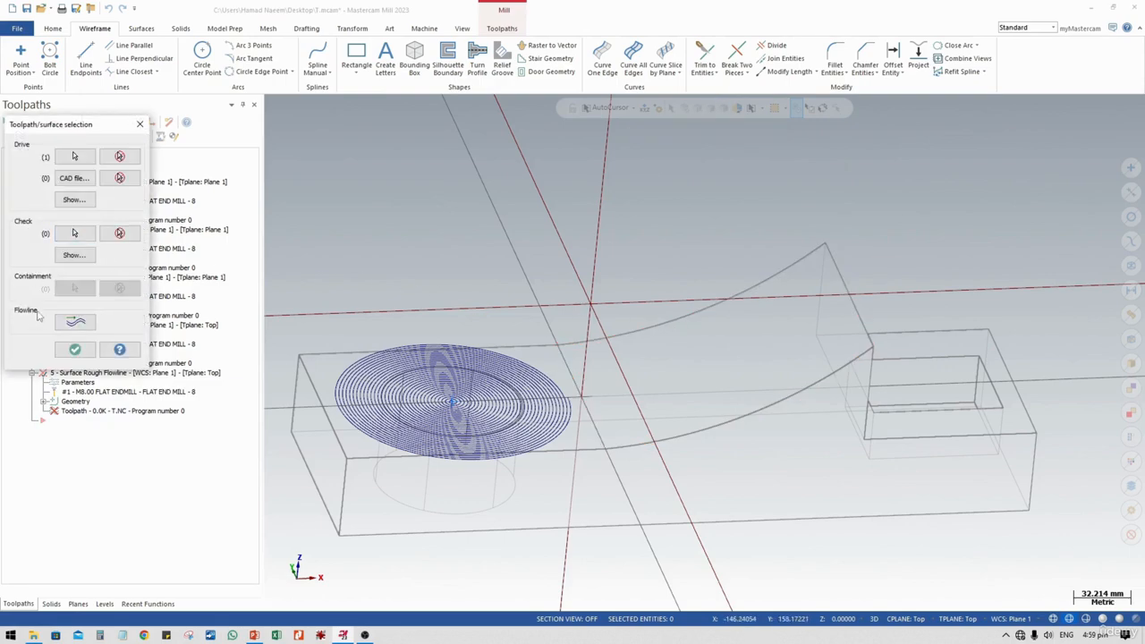
pyautogui.moveTo(64, 131); pyautogui.dragTo(282, 123)
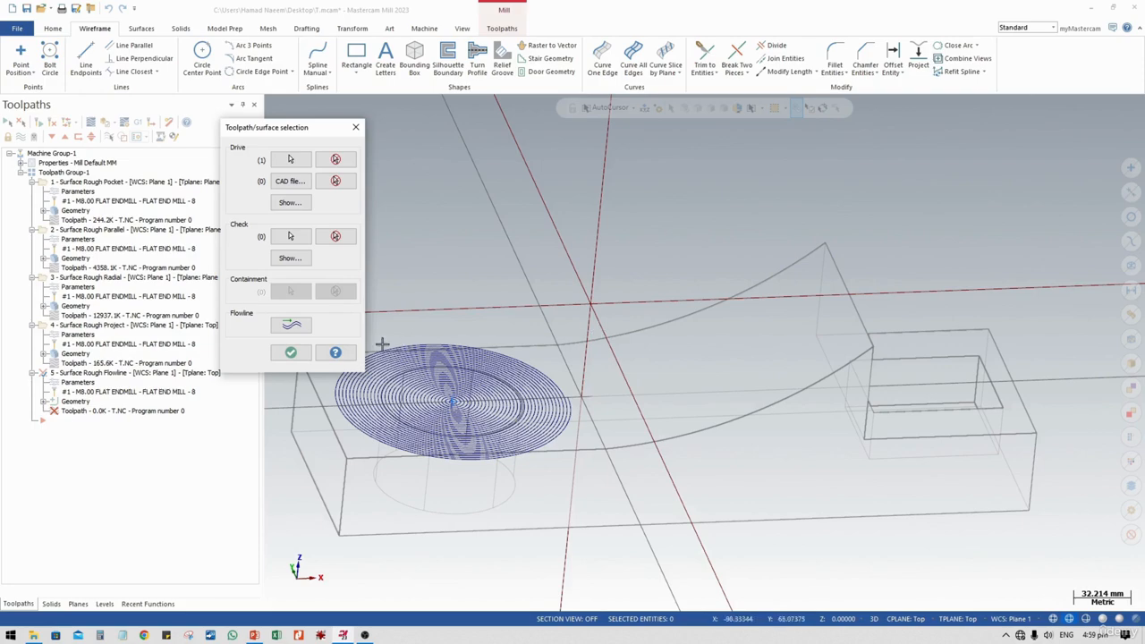
pyautogui.click(295, 326)
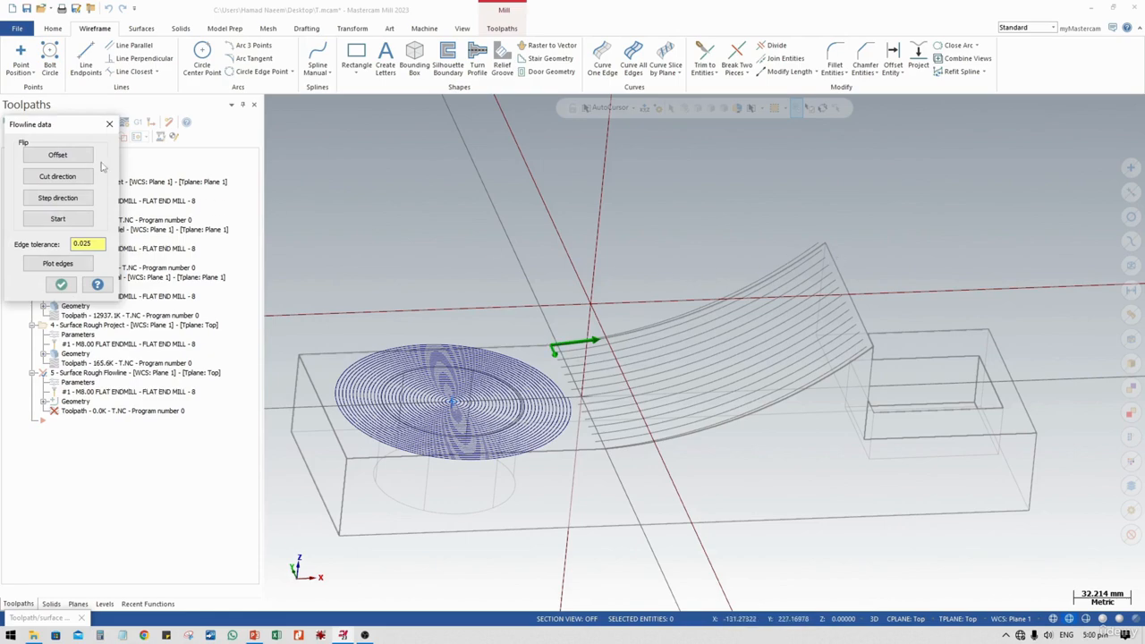
# Step: Flip the flowline offset to the other side of the curved face and back to compare both sides
pyautogui.click(72, 161)
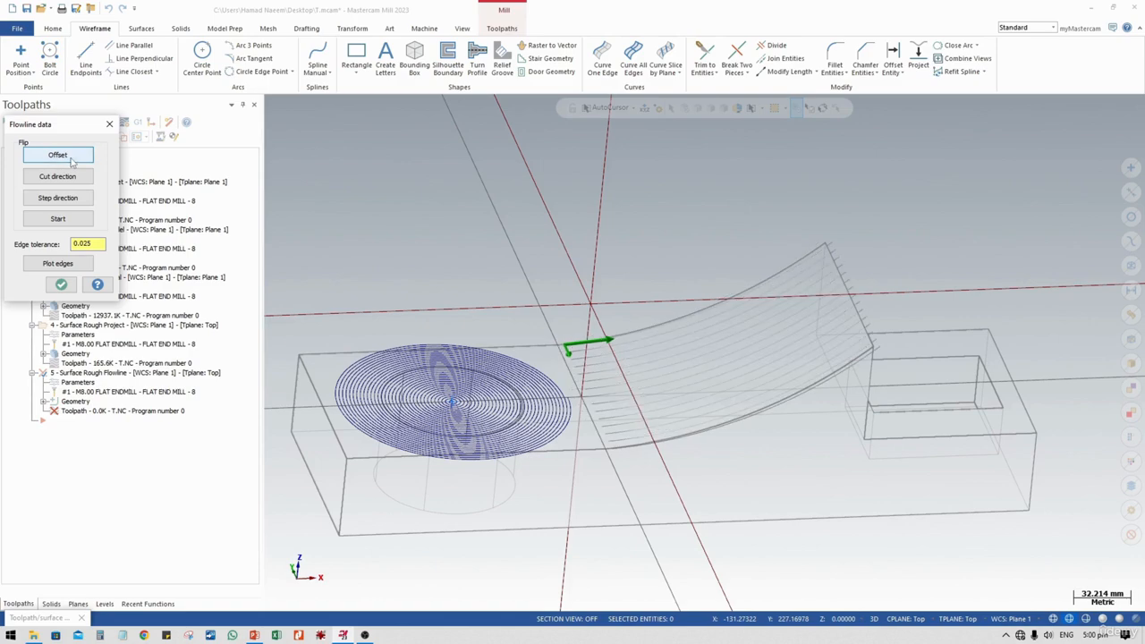
pyautogui.click(72, 161)
pyautogui.moveTo(677, 369); pyautogui.dragTo(656, 325, button='middle')
pyautogui.click(63, 158)
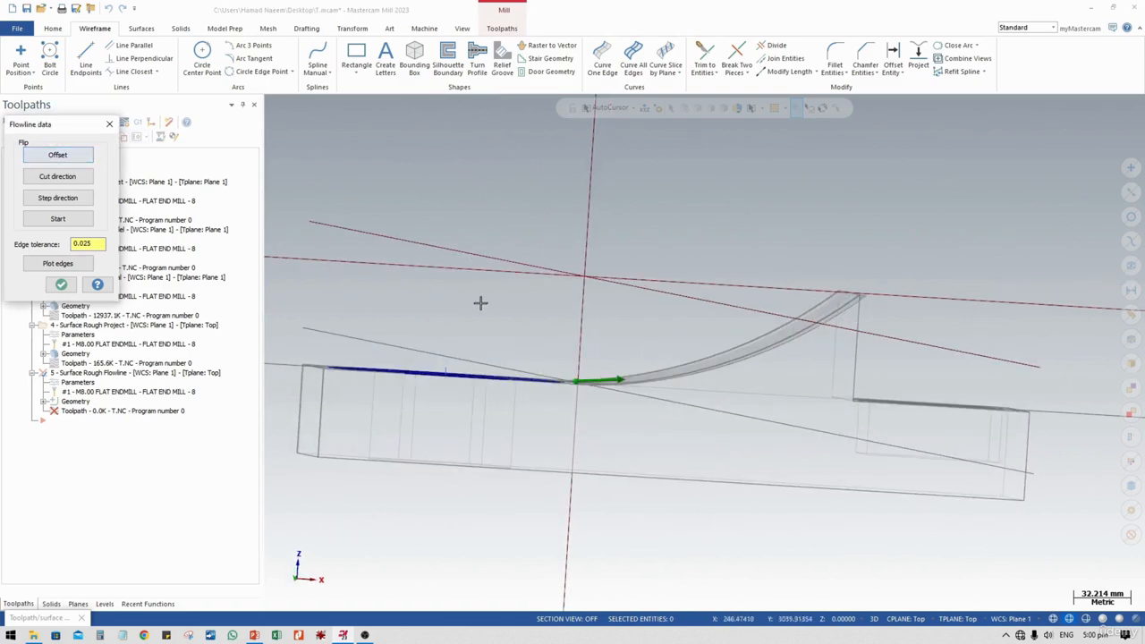
pyautogui.moveTo(480, 302); pyautogui.dragTo(605, 375, button='middle')
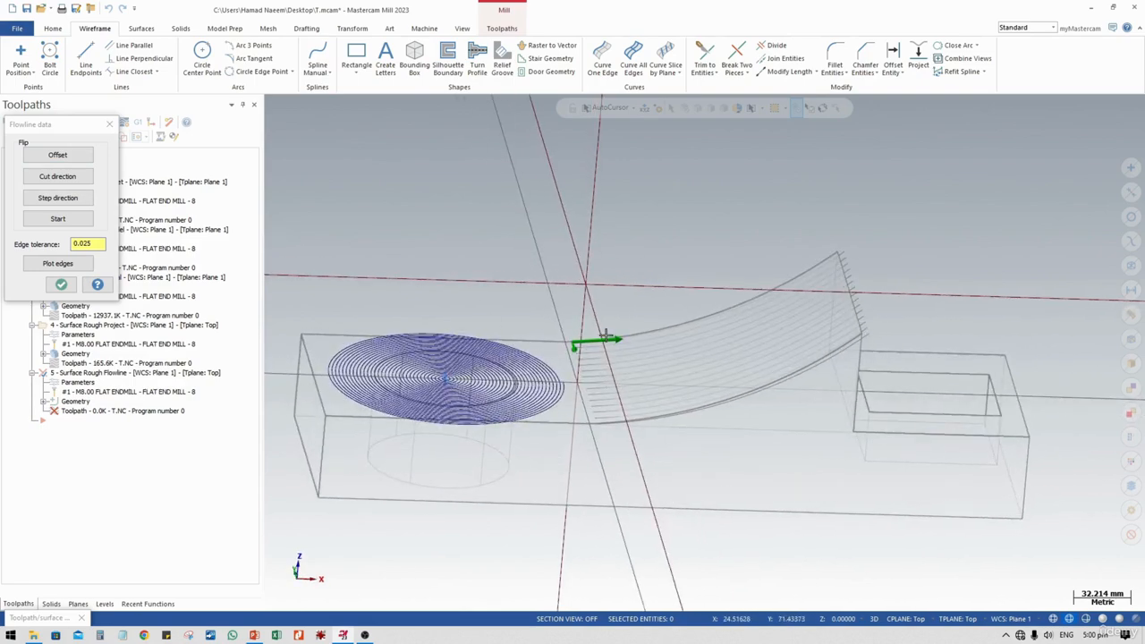
pyautogui.click(57, 155)
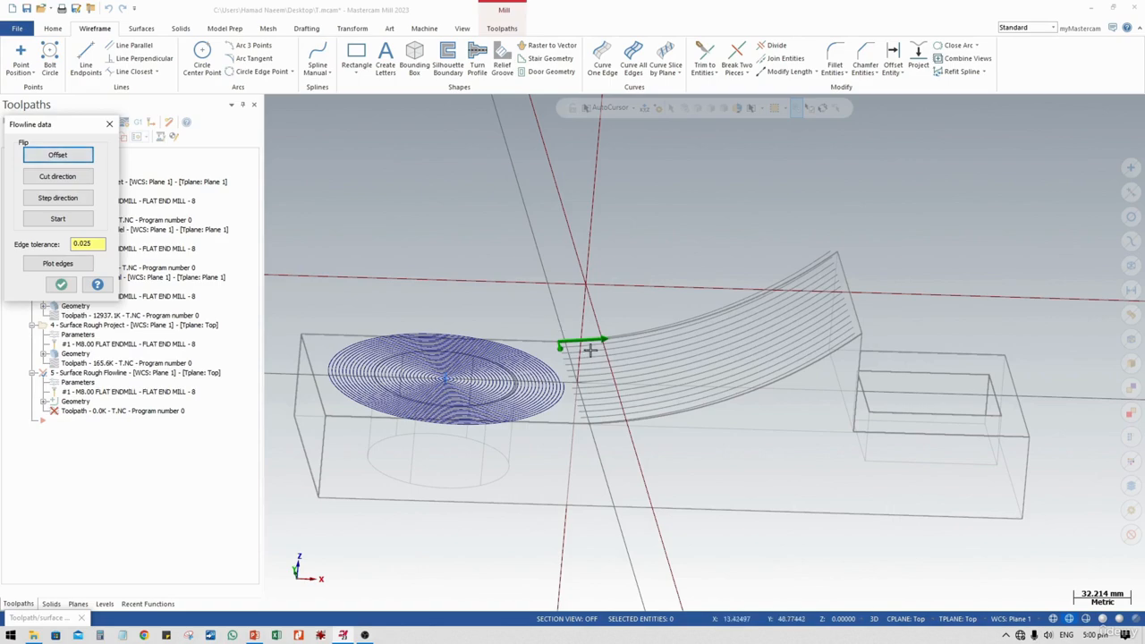
# Step: Flip the flowline cut direction so the passes run across the width of the curved face
pyautogui.click(55, 178)
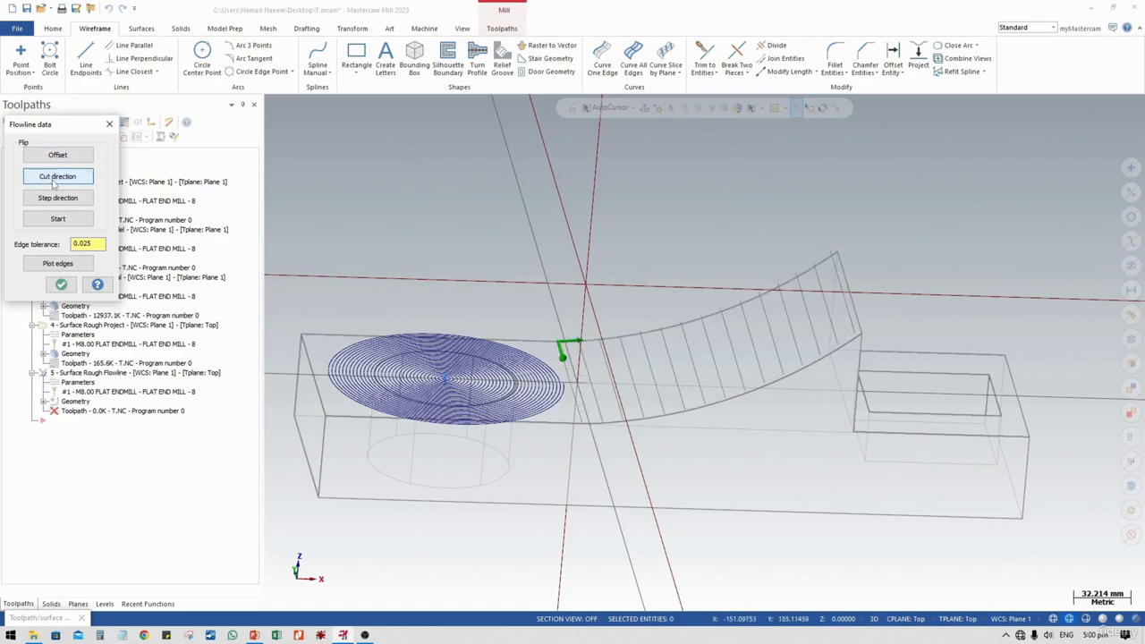
pyautogui.click(55, 178)
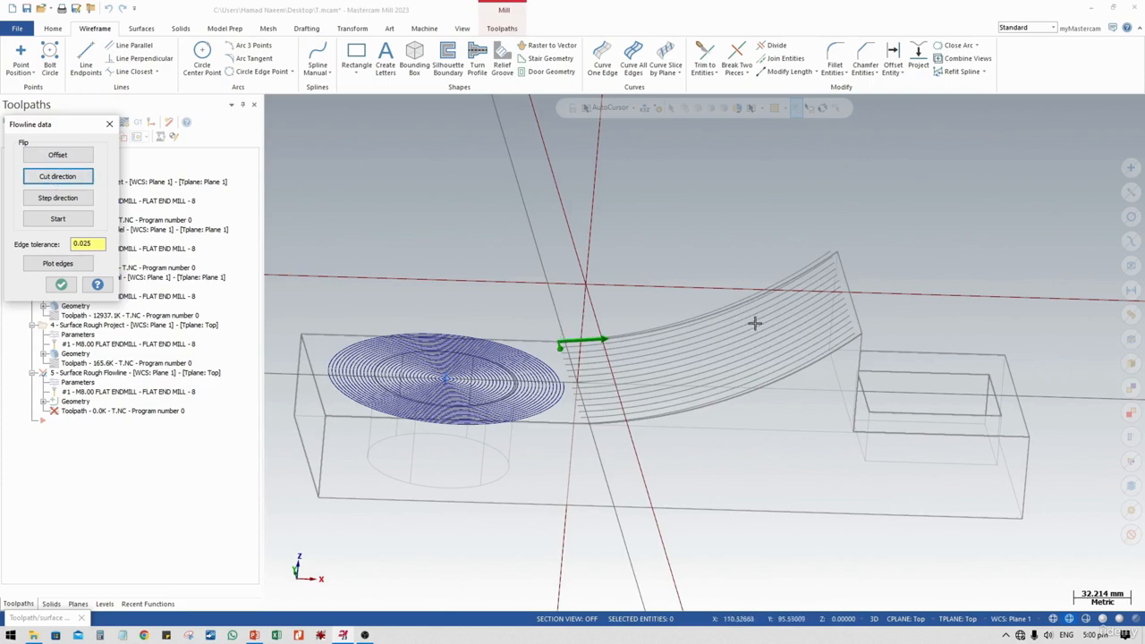
pyautogui.click(57, 177)
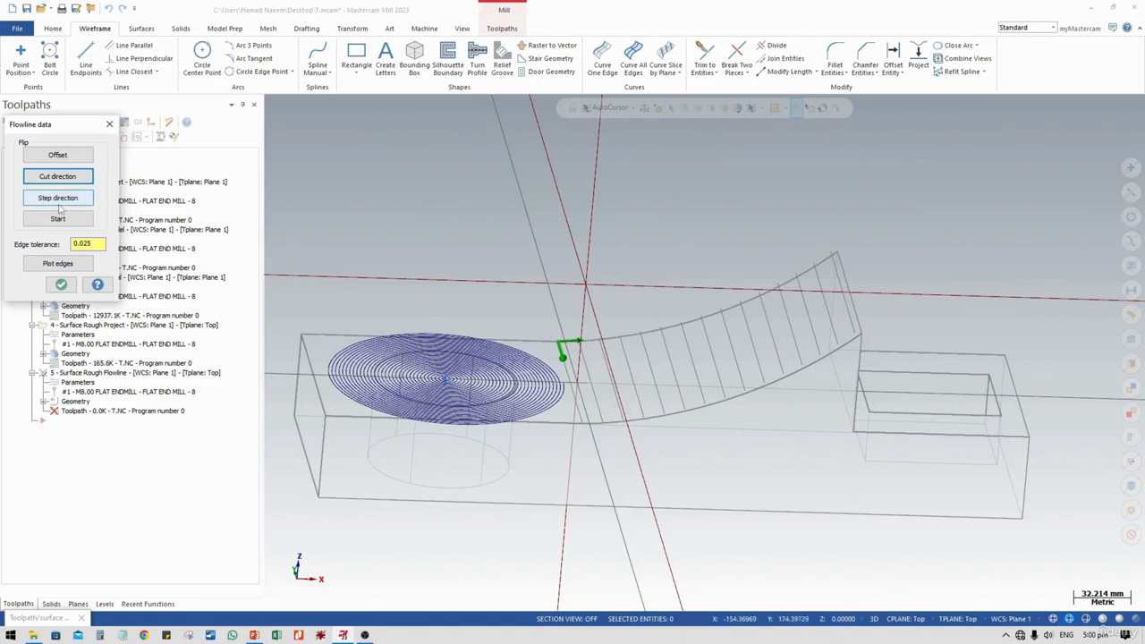
# Step: Flip the flowline step direction so the passes progress from the raised end of the curved face downward
pyautogui.click(59, 206)
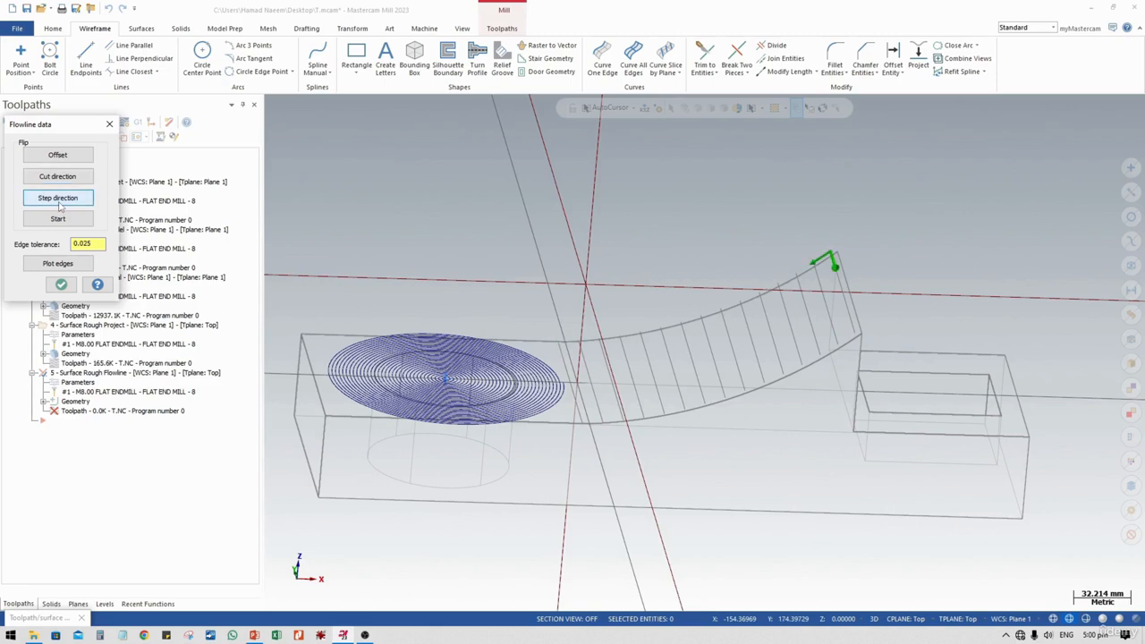
pyautogui.click(59, 199)
pyautogui.click(60, 199)
pyautogui.click(59, 199)
pyautogui.click(58, 199)
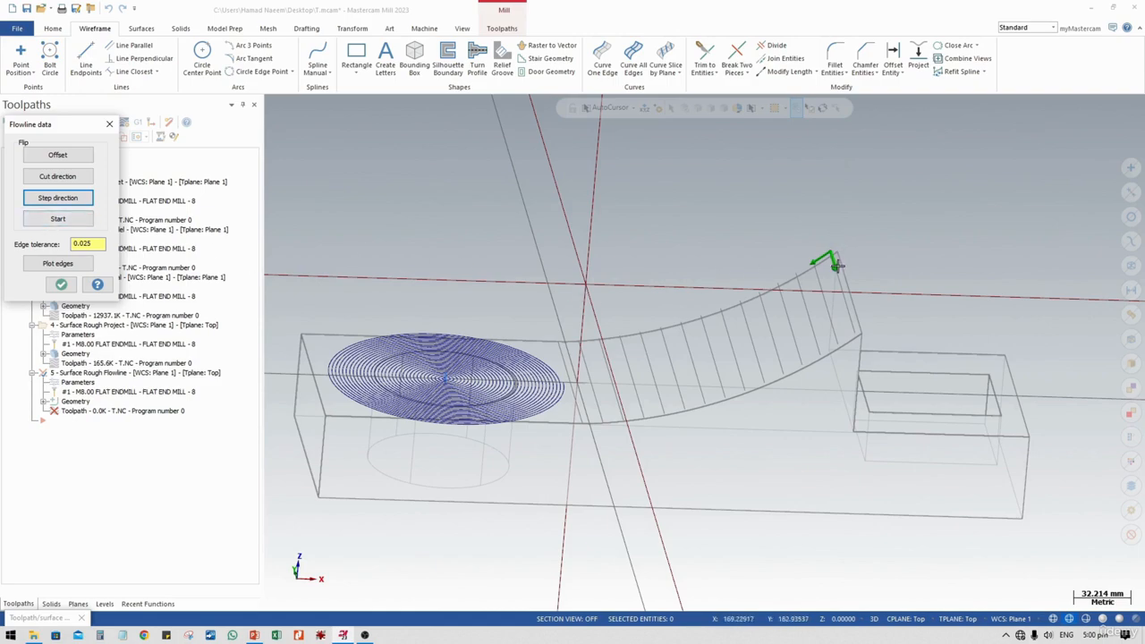
# Step: Flip the flowline start to the front corner of the raised end and accept the flowline data
pyautogui.click(57, 218)
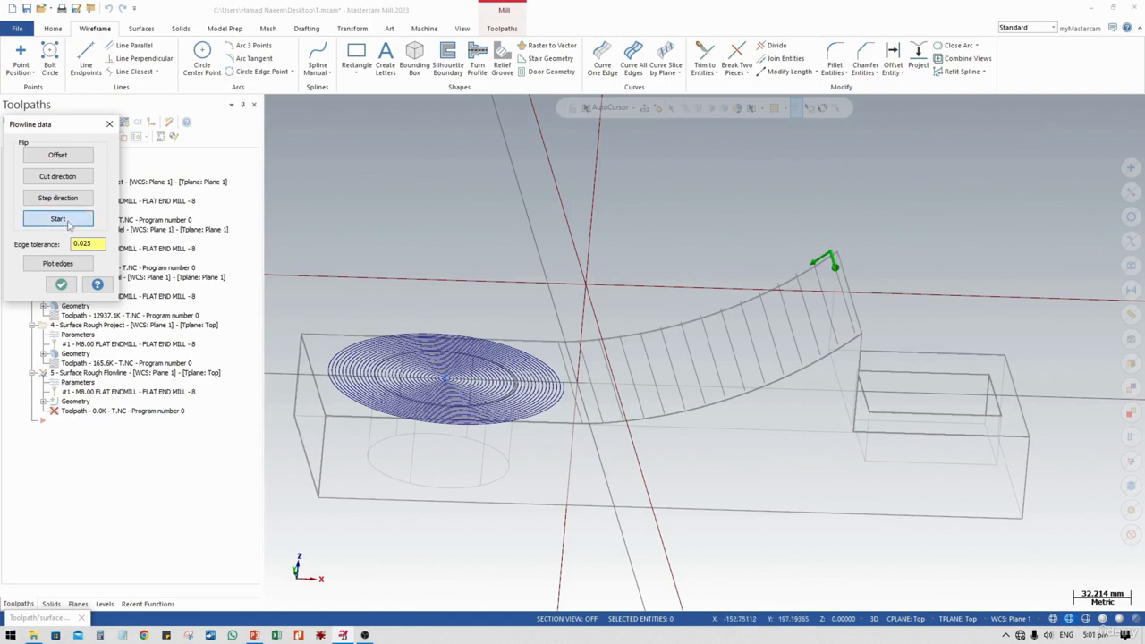
pyautogui.scroll(5, 859, 338)
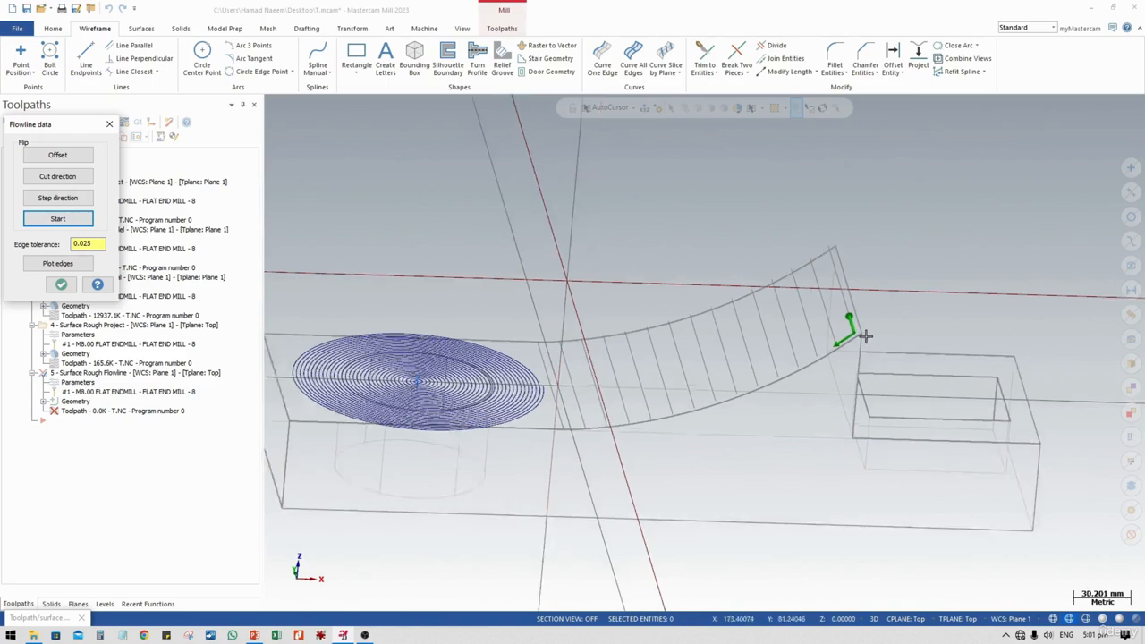
pyautogui.moveTo(831, 340); pyautogui.dragTo(859, 325, button='middle')
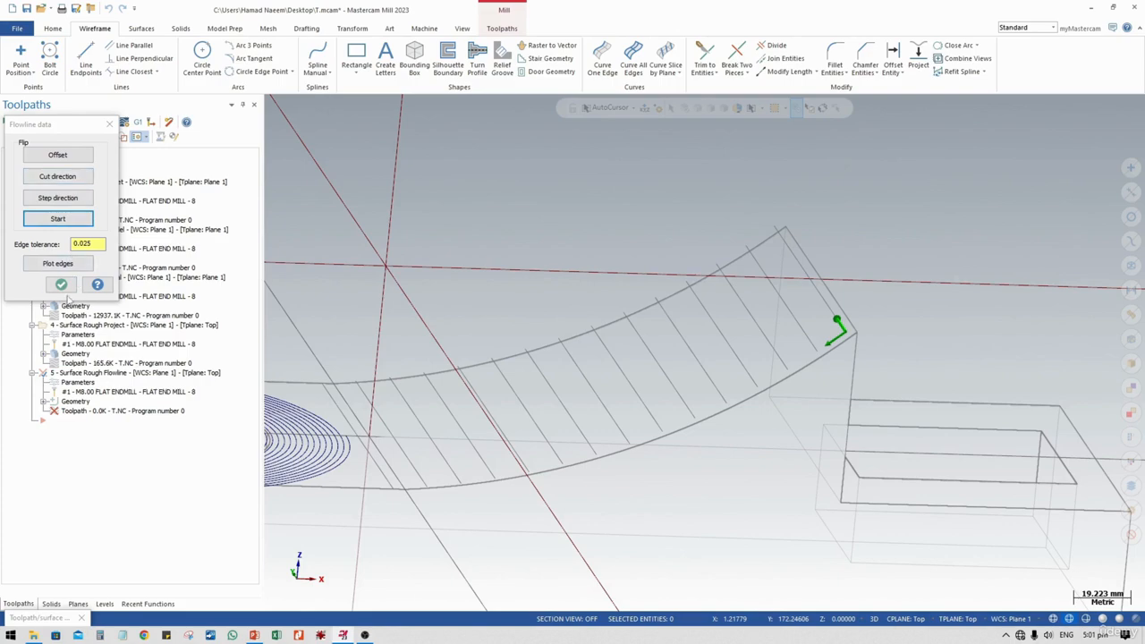
pyautogui.click(61, 284)
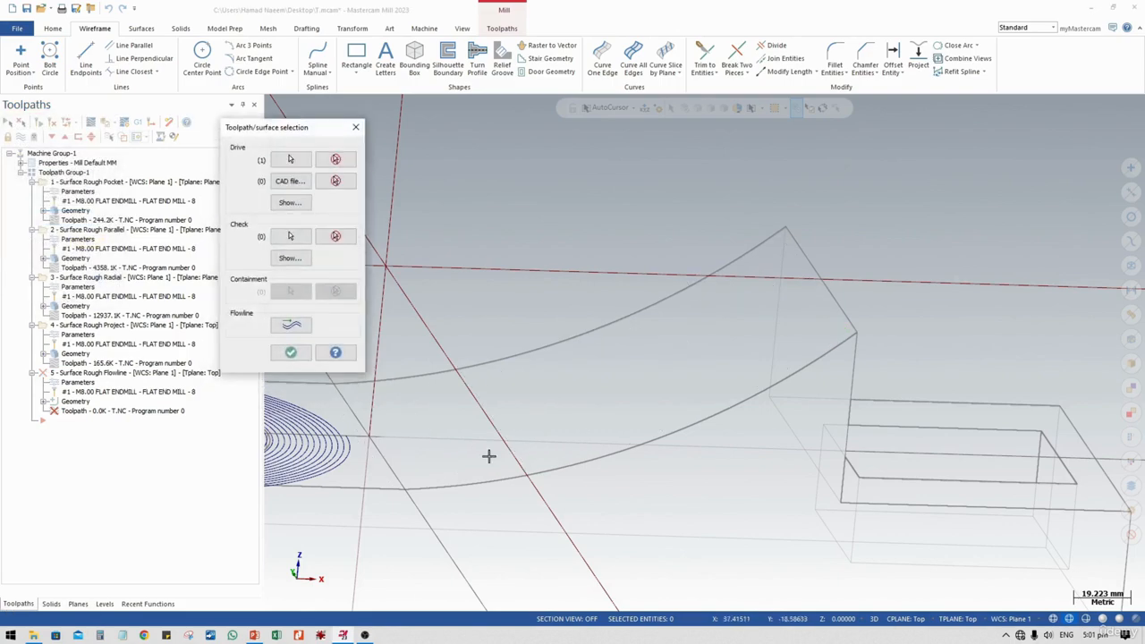
# Step: Accept the surface selection and set the flowline toolpath's feed rate to 1500
pyautogui.click(290, 353)
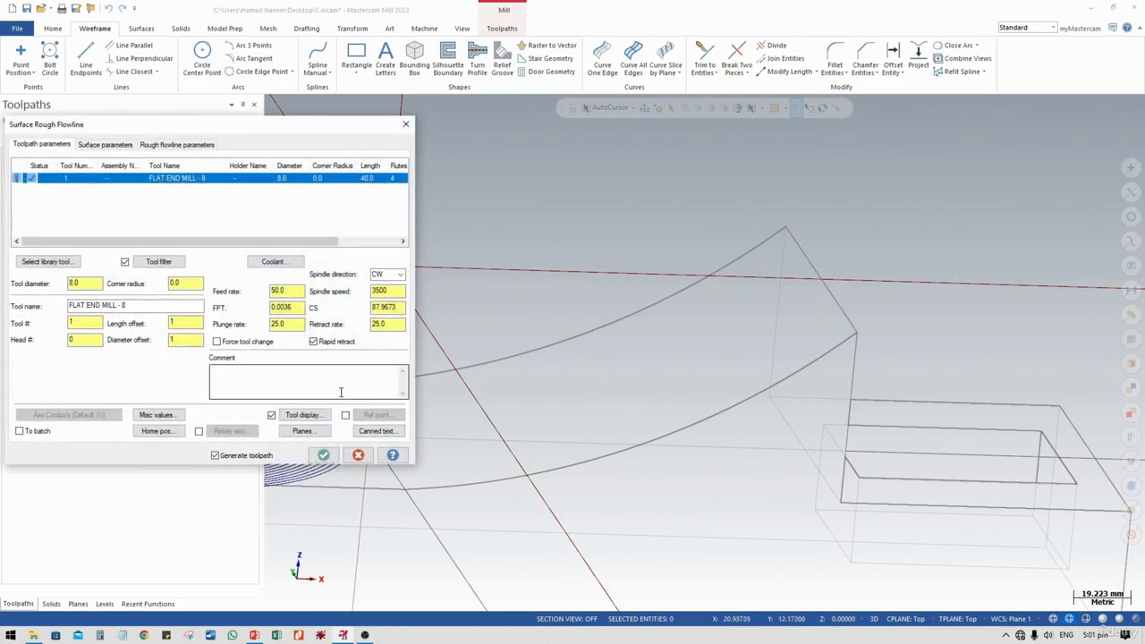
pyautogui.click(298, 293)
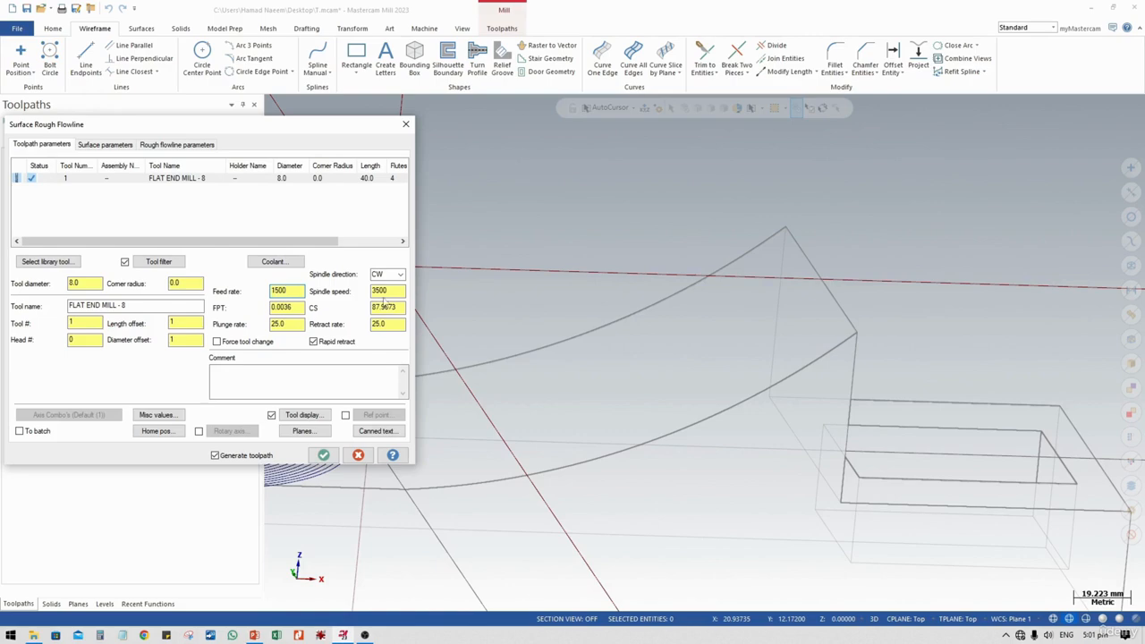
# Step: Switch on flood coolant for the surface rough flowline toolpath
pyautogui.click(278, 262)
pyautogui.click(120, 170)
pyautogui.click(111, 181)
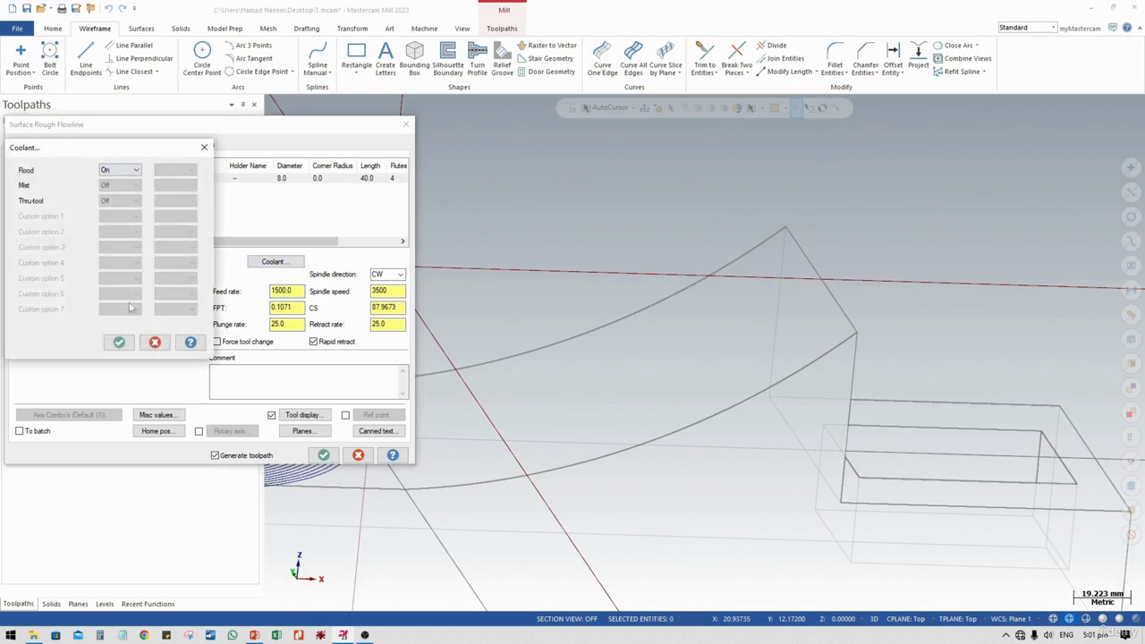
pyautogui.click(119, 342)
# Step: Set the flowline cut depths to absolute with a maximum depth of -60
pyautogui.click(93, 146)
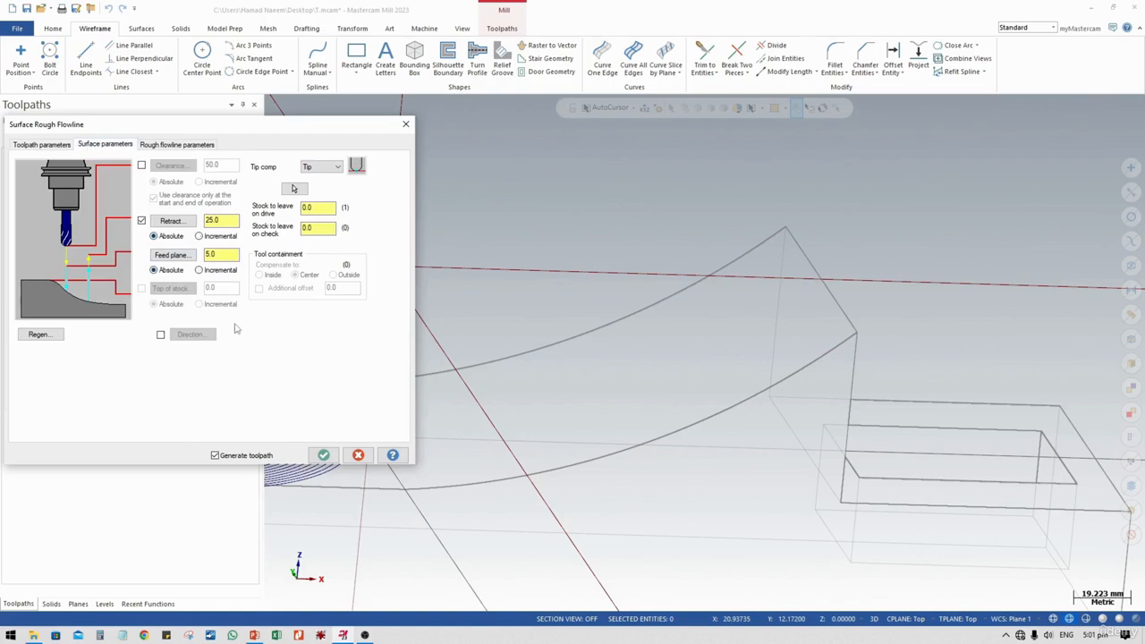
pyautogui.click(170, 145)
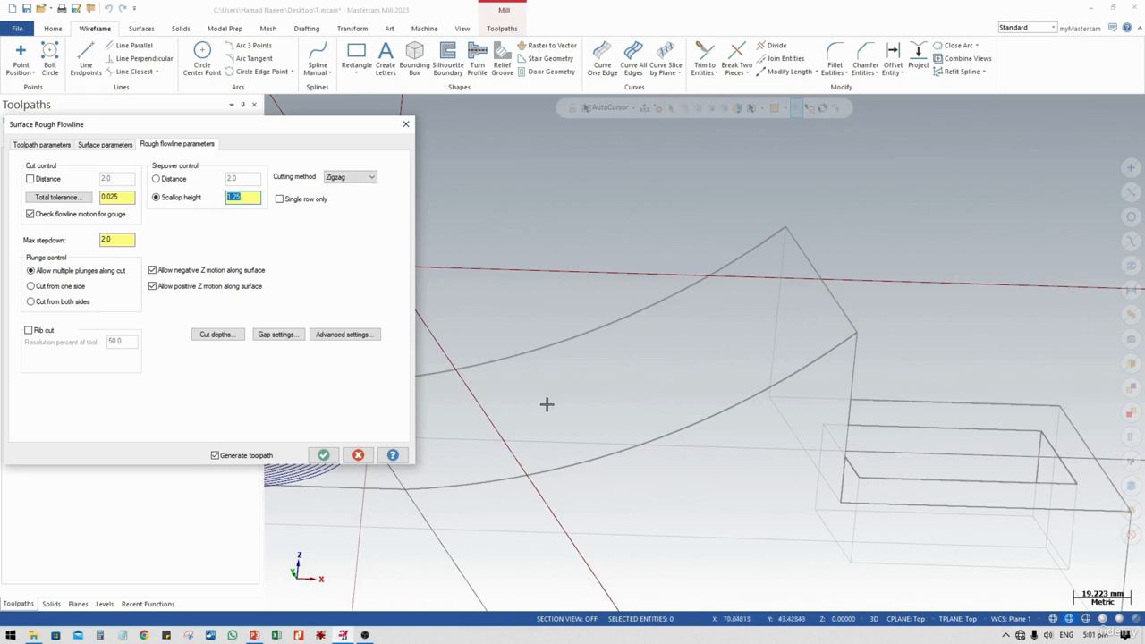
pyautogui.moveTo(500, 414); pyautogui.dragTo(635, 411, button='middle')
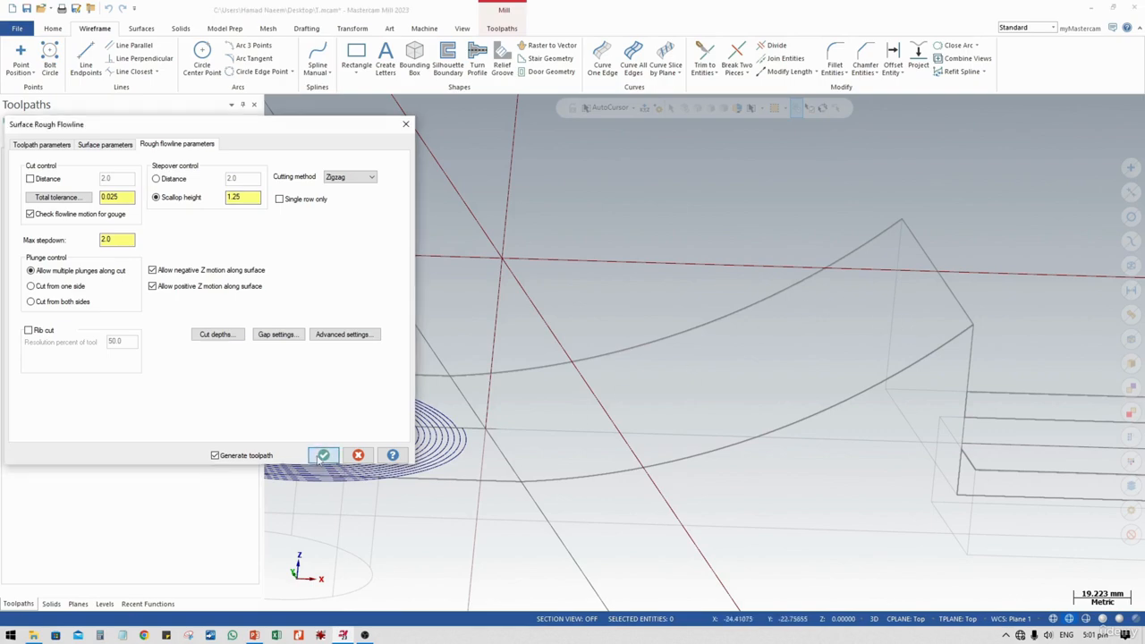
pyautogui.click(215, 334)
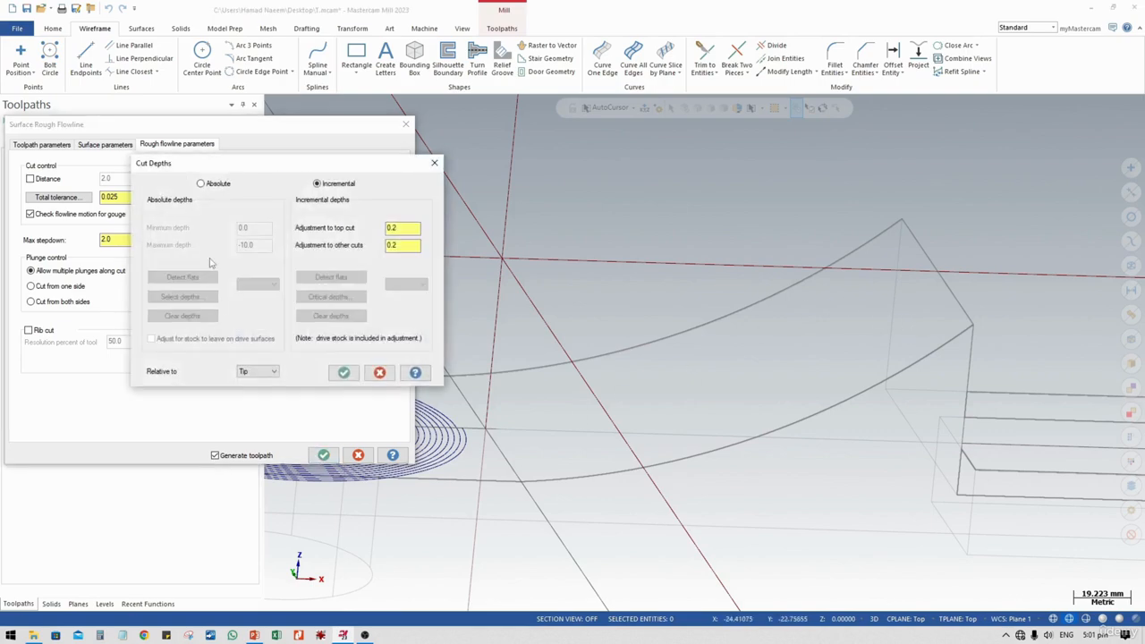
pyautogui.click(201, 183)
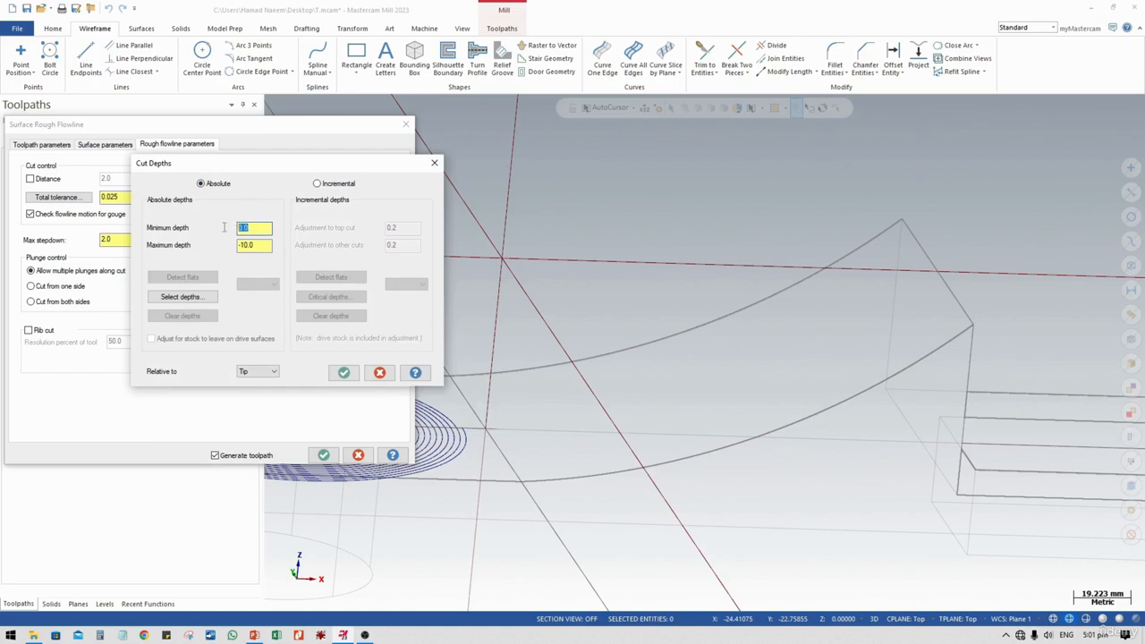
pyautogui.doubleClick(250, 243)
pyautogui.click(350, 375)
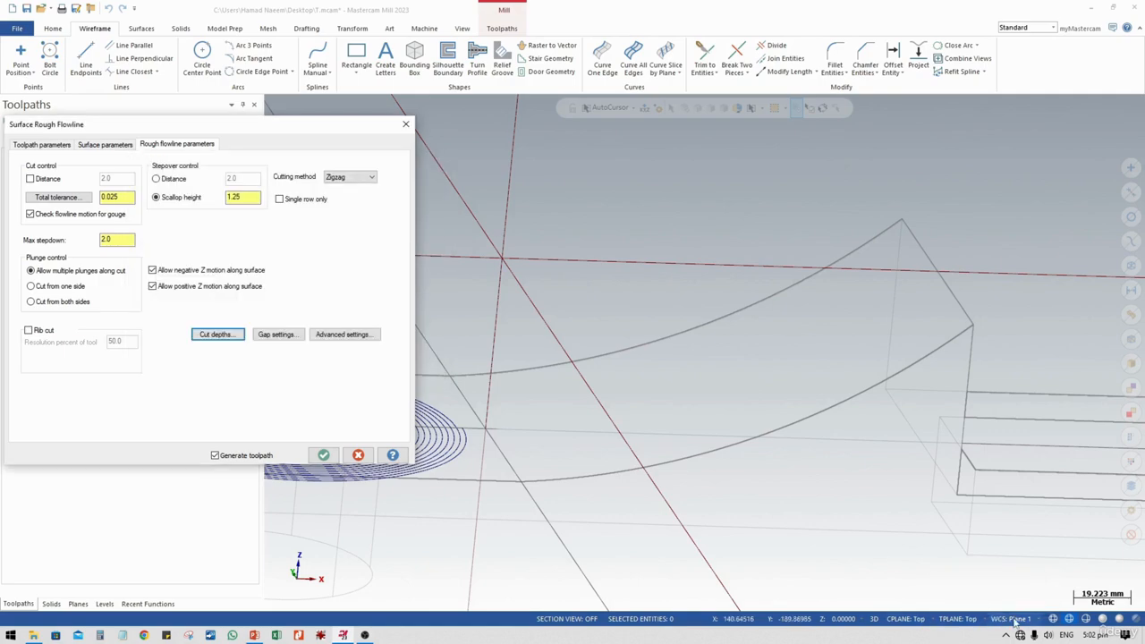
# Step: Try to set the tool plane and construction plane to the named Plane 1
pyautogui.click(960, 619)
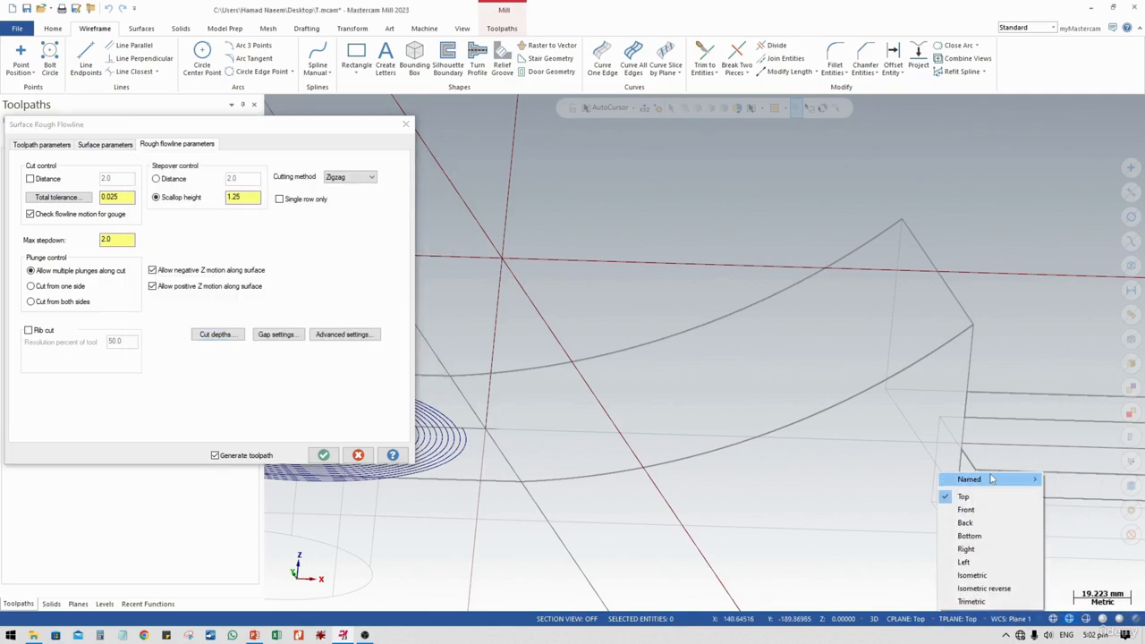
pyautogui.moveTo(995, 480)
pyautogui.click(1071, 480)
pyautogui.click(920, 619)
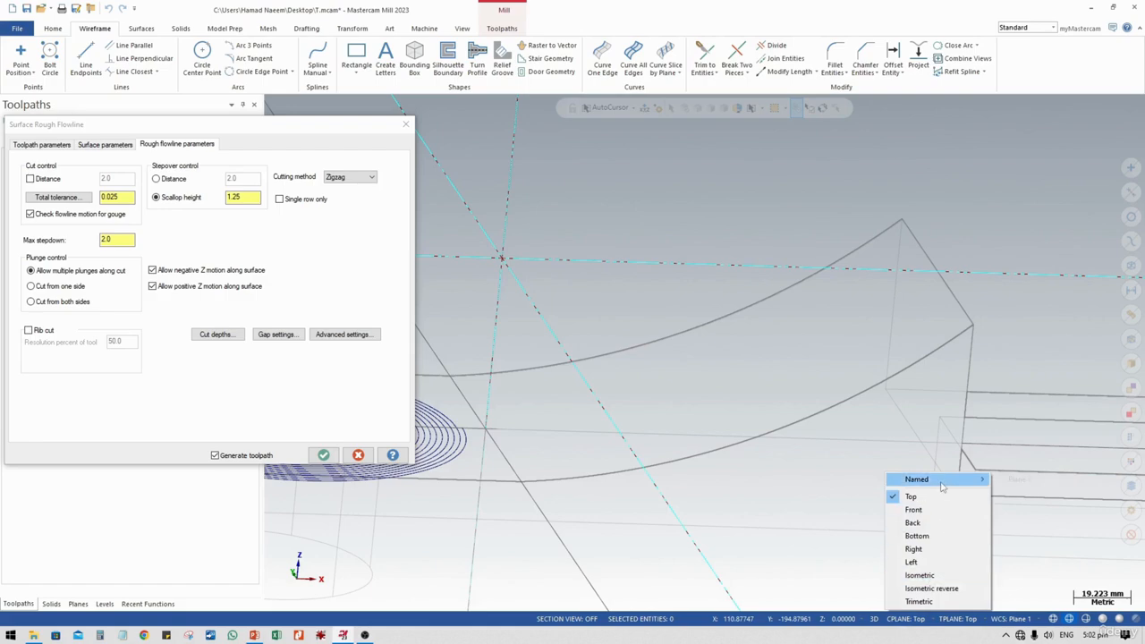
pyautogui.moveTo(907, 478)
pyautogui.click(1028, 478)
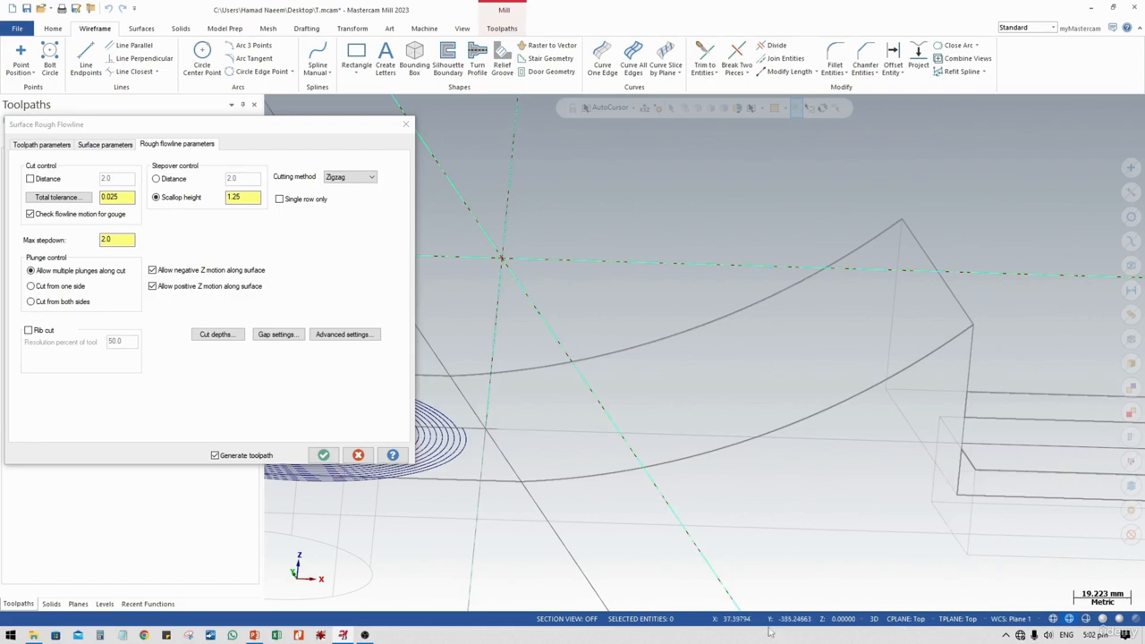
# Step: Accept the flowline parameters and generate the toolpath on the curved ramp surface
pyautogui.click(323, 462)
pyautogui.click(323, 455)
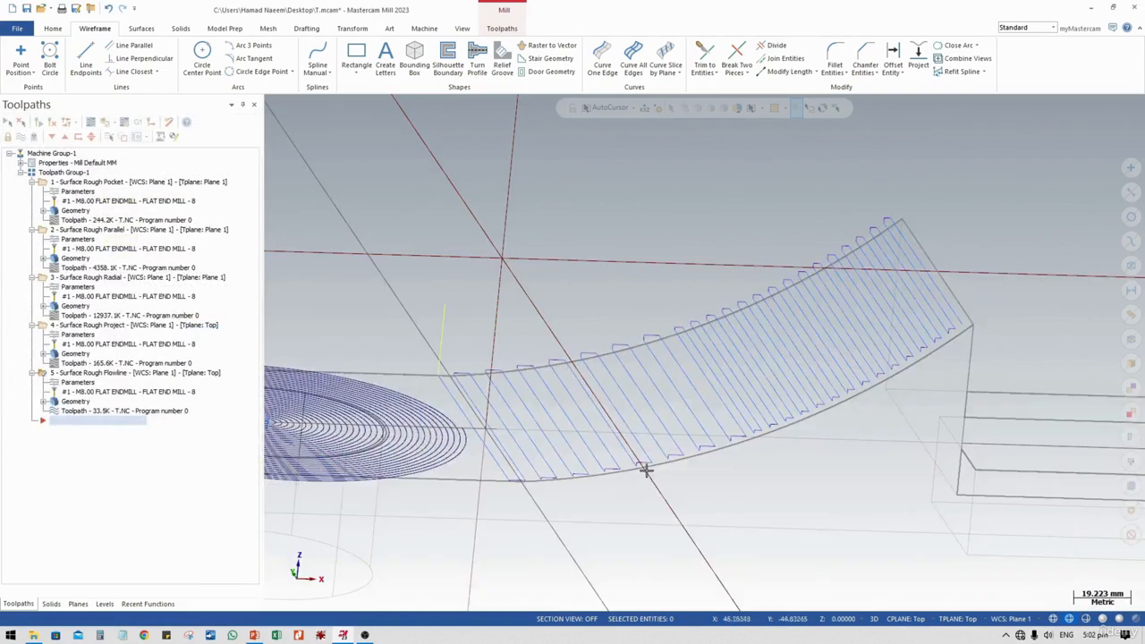
pyautogui.scroll(-2, 646, 468)
pyautogui.moveTo(704, 352)
pyautogui.mouseDown(button='middle')
pyautogui.moveTo(711, 400)
pyautogui.moveTo(776, 445)
pyautogui.mouseUp(button='middle')
pyautogui.moveTo(833, 374); pyautogui.dragTo(865, 495, button='middle')
# Step: Set the construction plane and tool plane to the named Plane 1
pyautogui.click(905, 618)
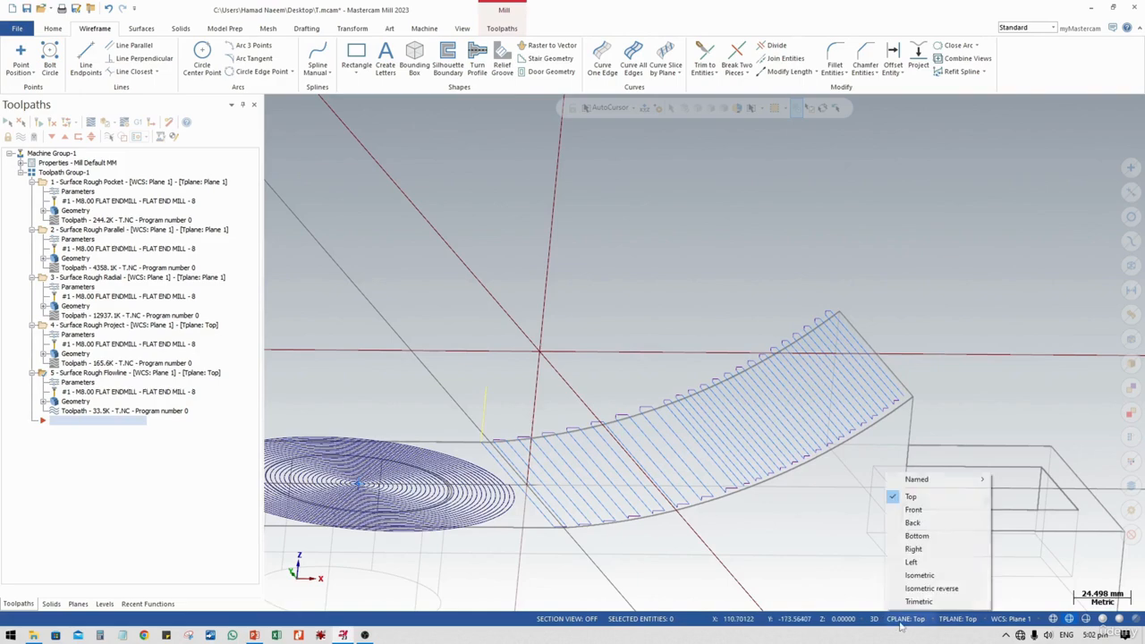
pyautogui.moveTo(952, 480)
pyautogui.click(1018, 479)
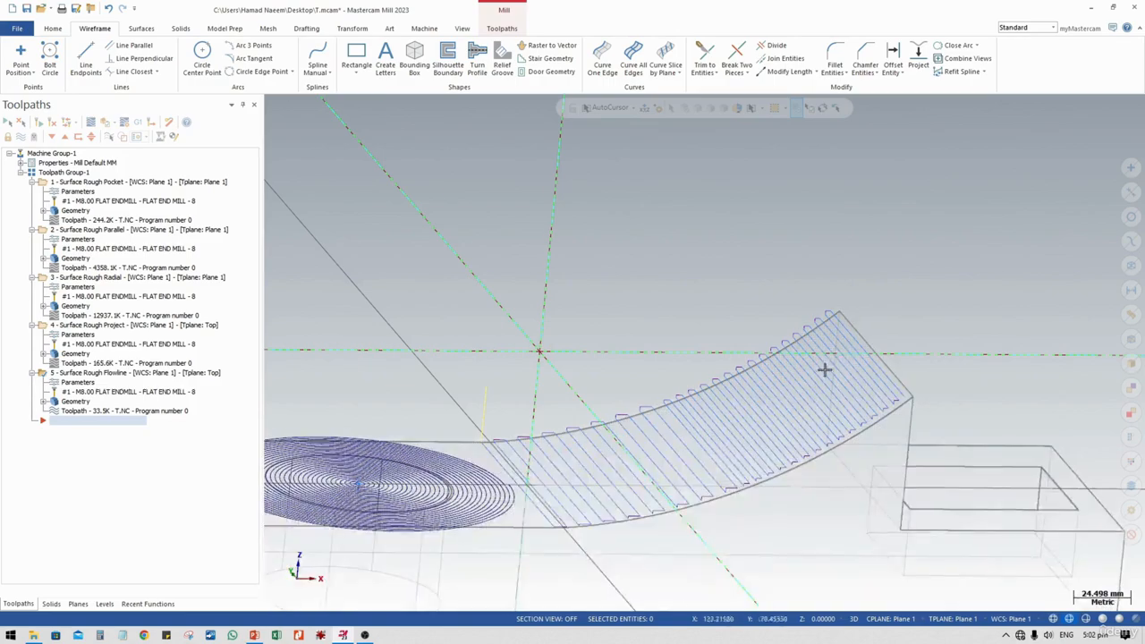
pyautogui.moveTo(825, 370); pyautogui.dragTo(700, 442, button='middle')
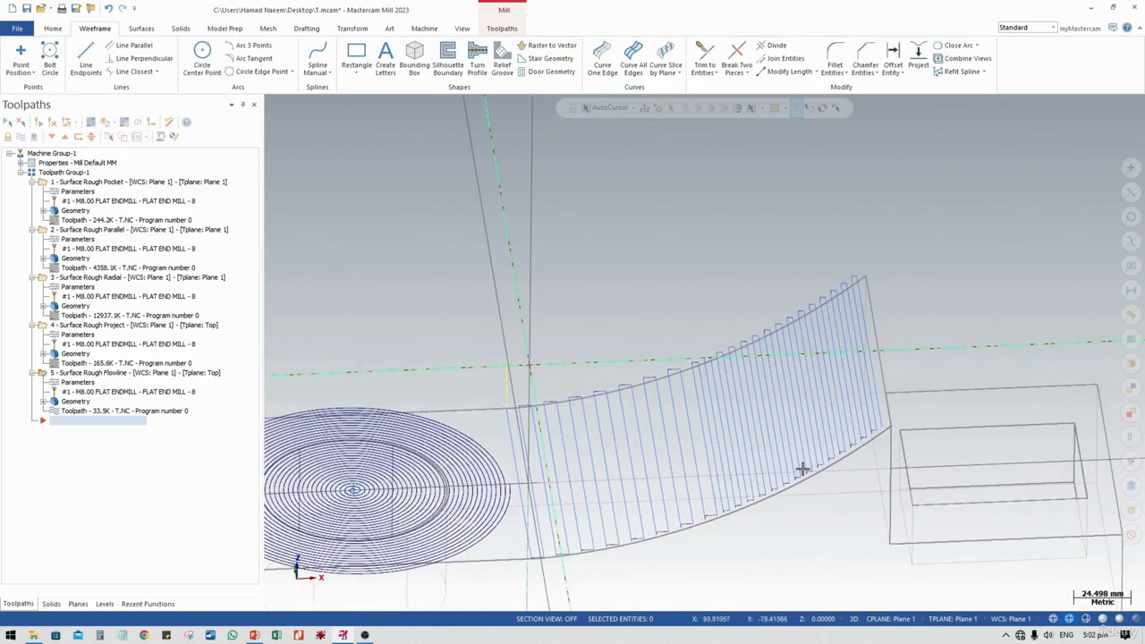
# Step: Change the flowline stepover control from scallop height to a distance of 2.0 and regenerate the toolpath
pyautogui.click(77, 382)
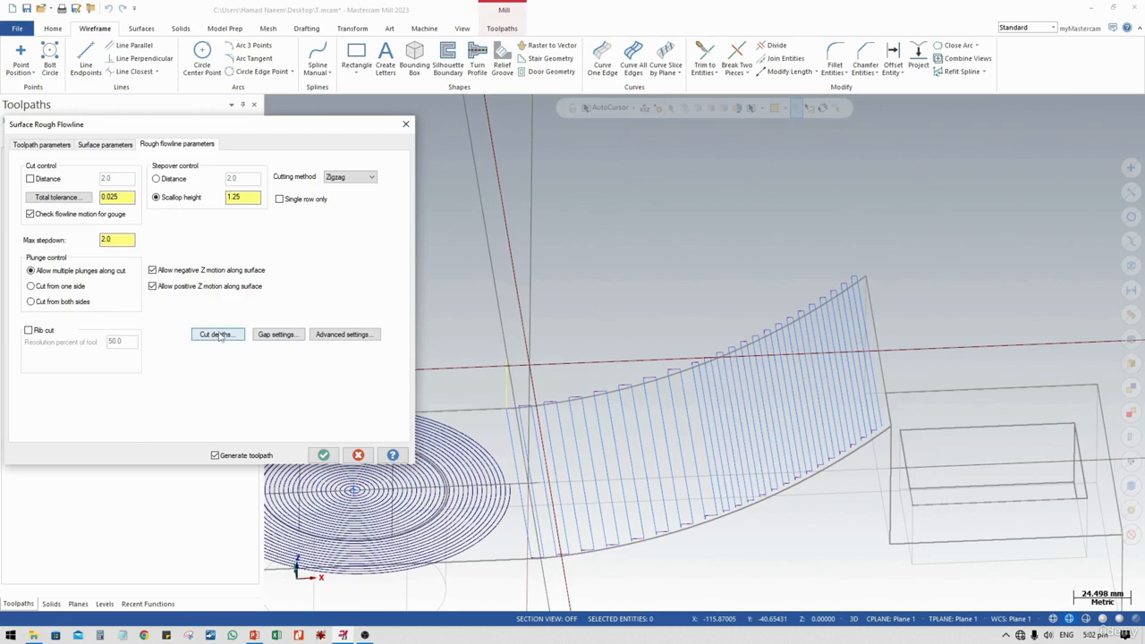
pyautogui.click(165, 180)
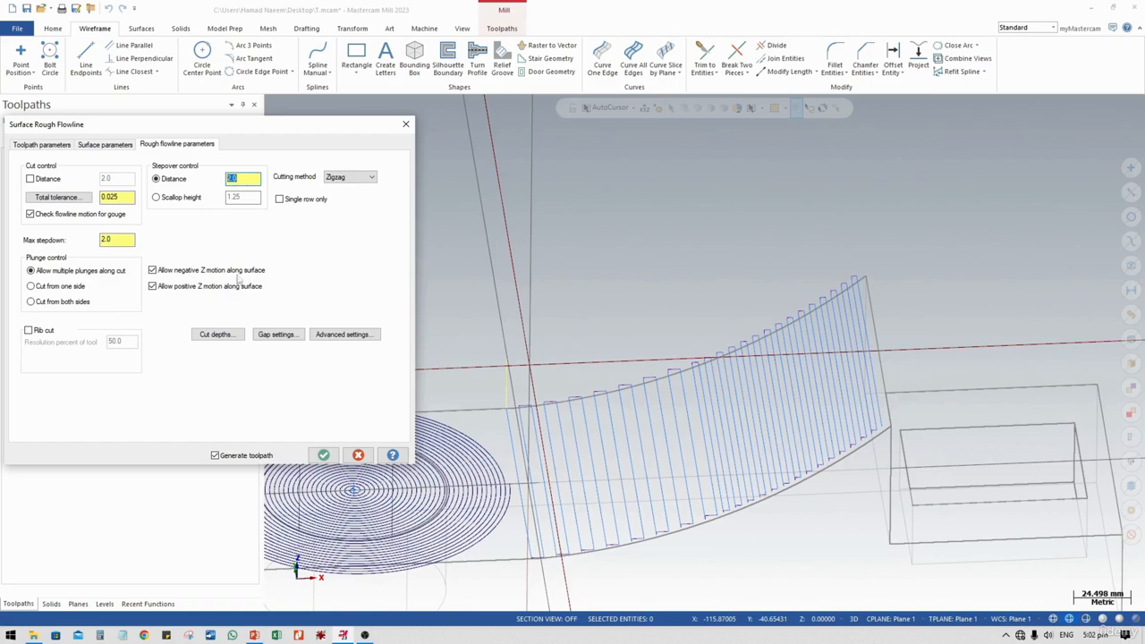
pyautogui.click(324, 456)
pyautogui.moveTo(680, 489); pyautogui.dragTo(716, 477, button='middle')
pyautogui.keyDown('shift'); pyautogui.moveTo(909, 410); pyautogui.dragTo(897, 423, button='middle'); pyautogui.keyUp('shift')
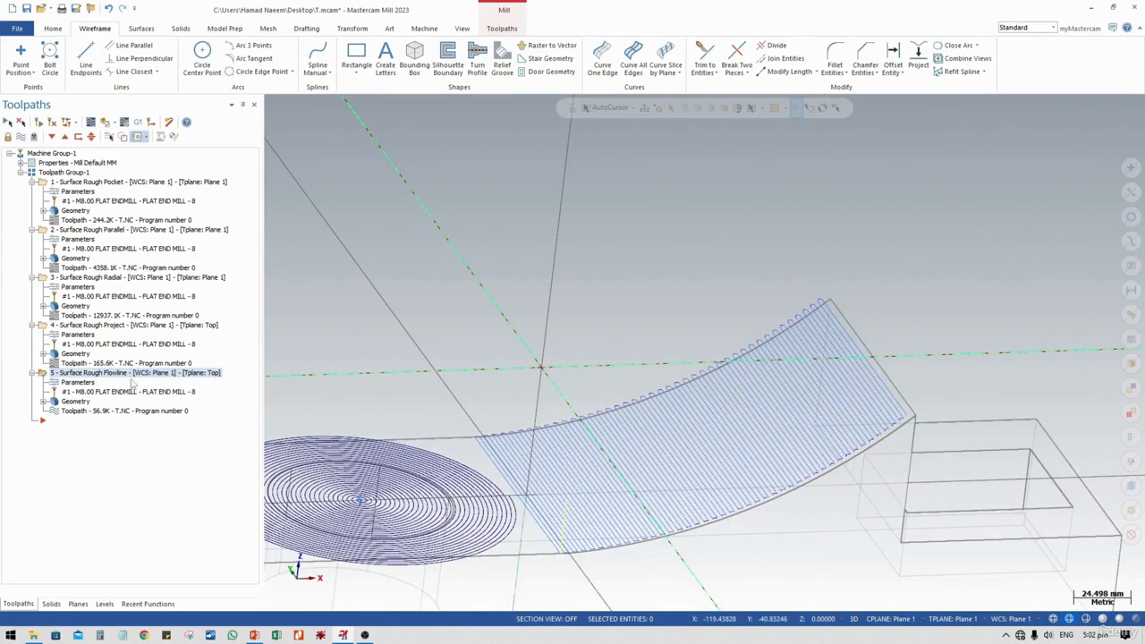
# Step: Redefine the flowline's absolute cut depths from the model, picking the ramp's upper corner as minimum and the block's top-face front corner as maximum
pyautogui.click(77, 382)
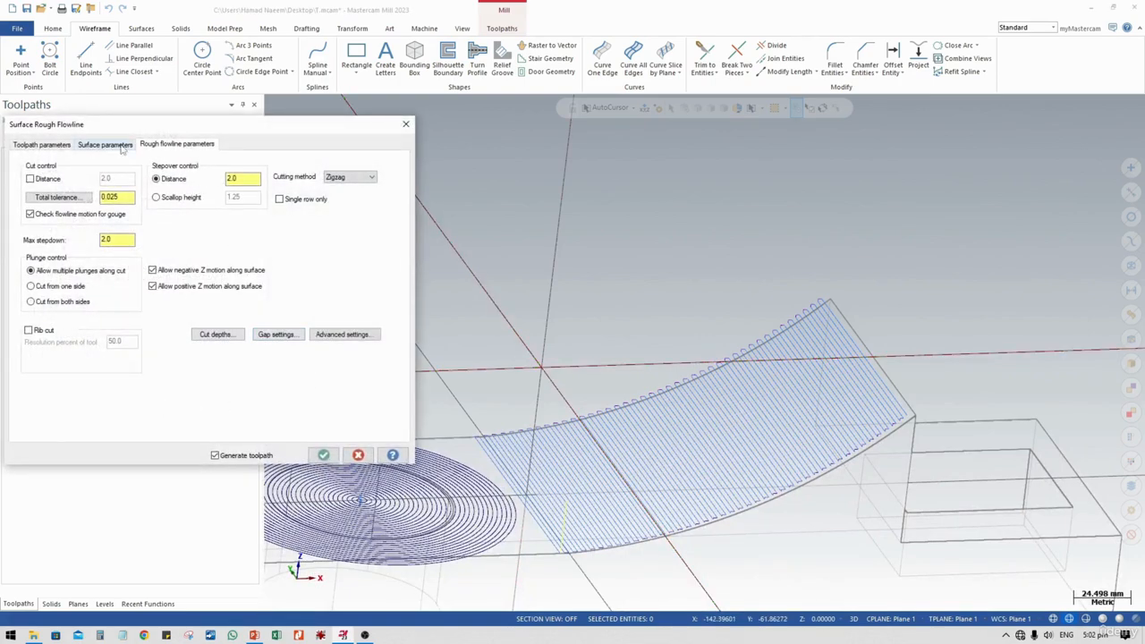
pyautogui.click(213, 334)
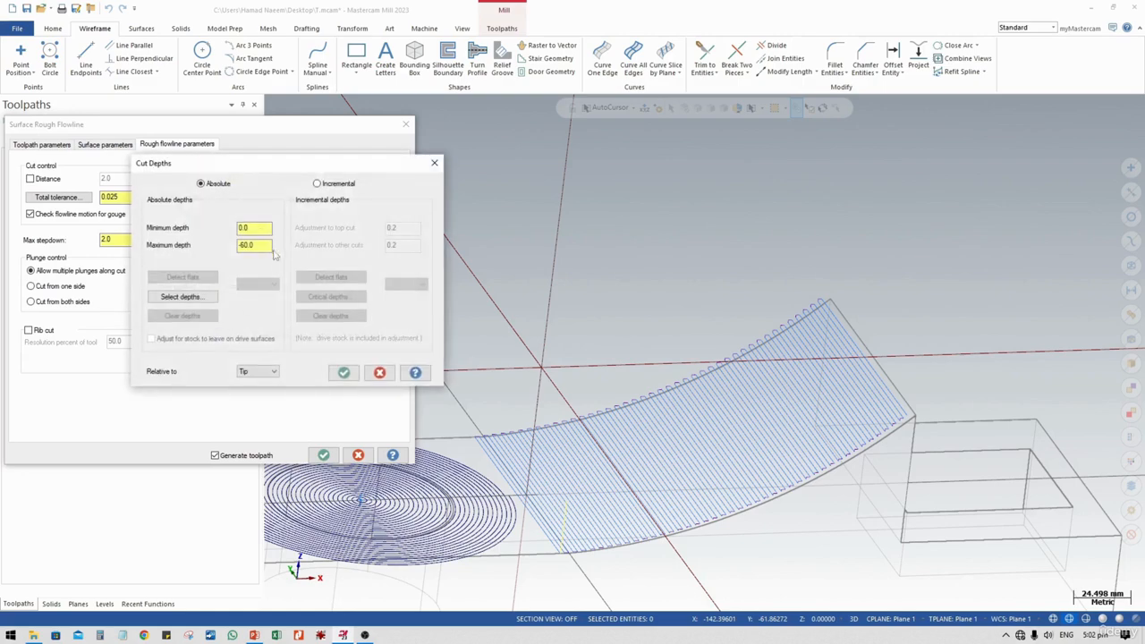
pyautogui.click(181, 296)
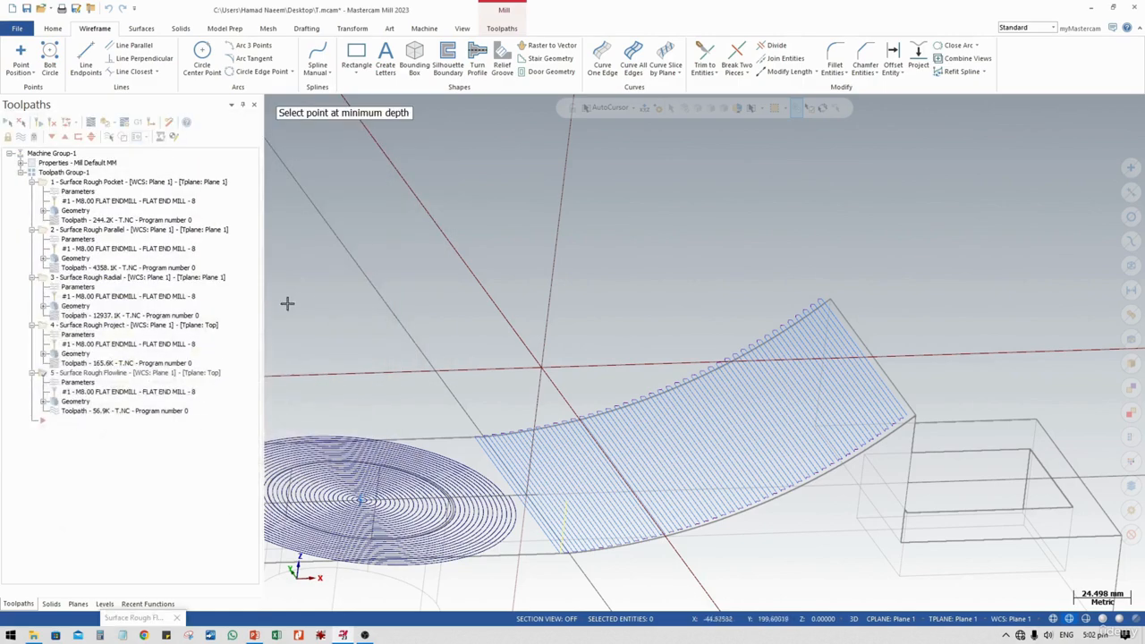
pyautogui.click(830, 301)
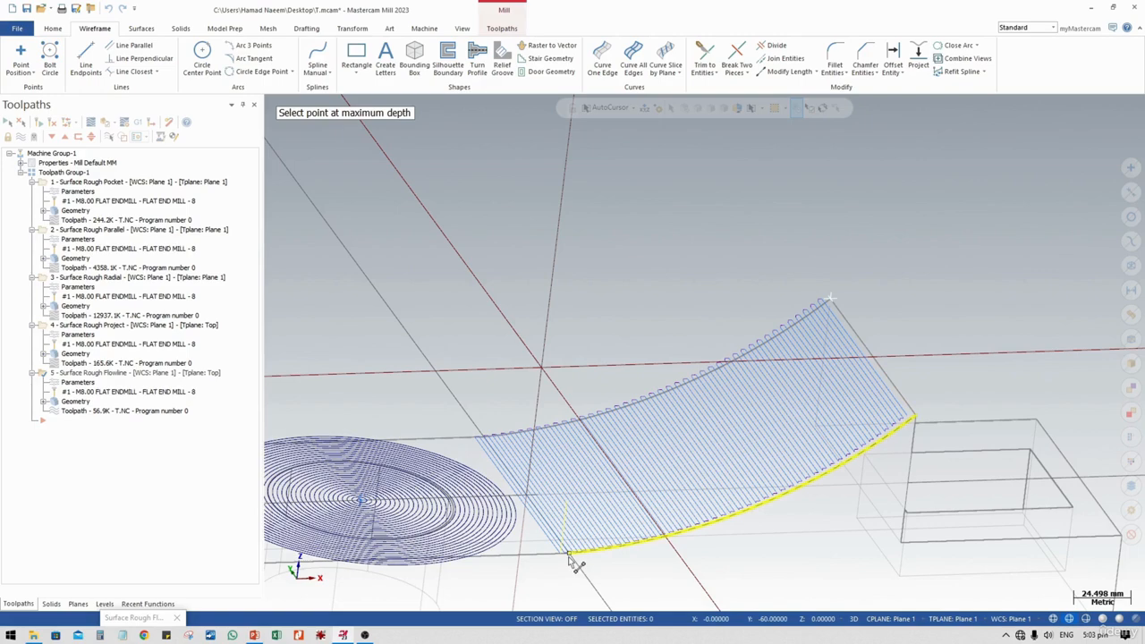
pyautogui.scroll(-2, 384, 572)
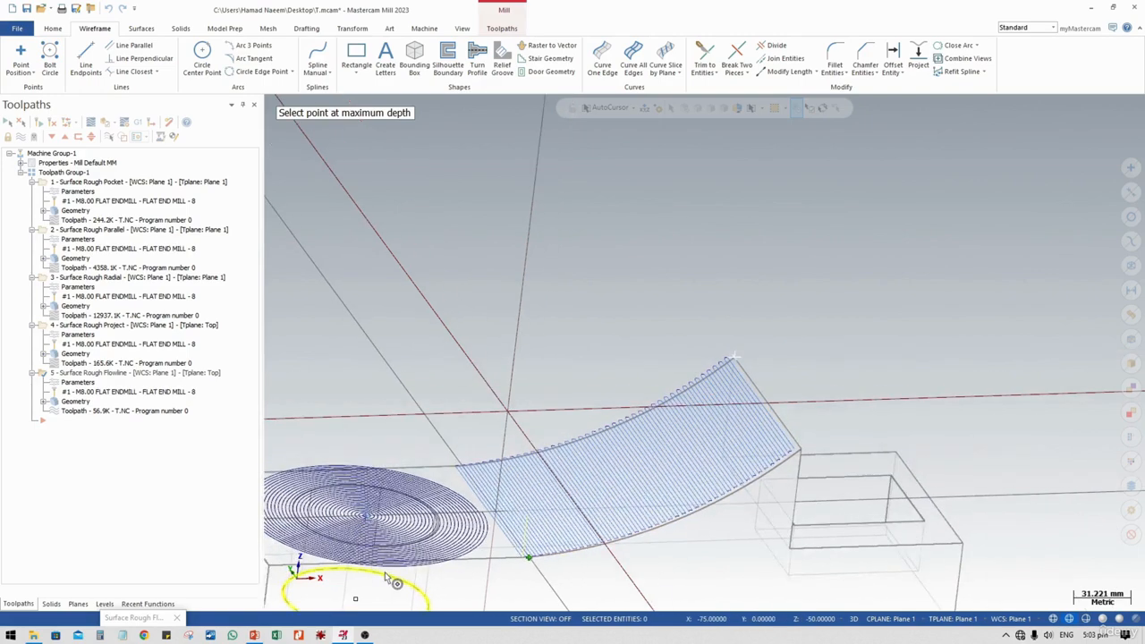
pyautogui.scroll(-3, 385, 571)
pyautogui.moveTo(384, 572); pyautogui.dragTo(497, 525, button='middle')
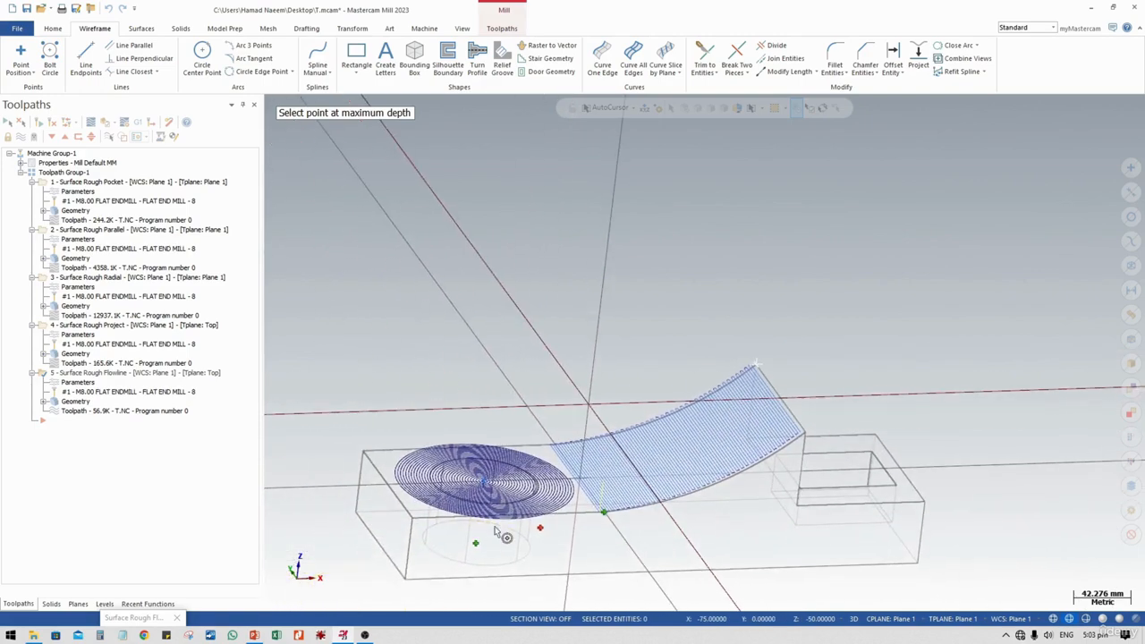
pyautogui.click(411, 521)
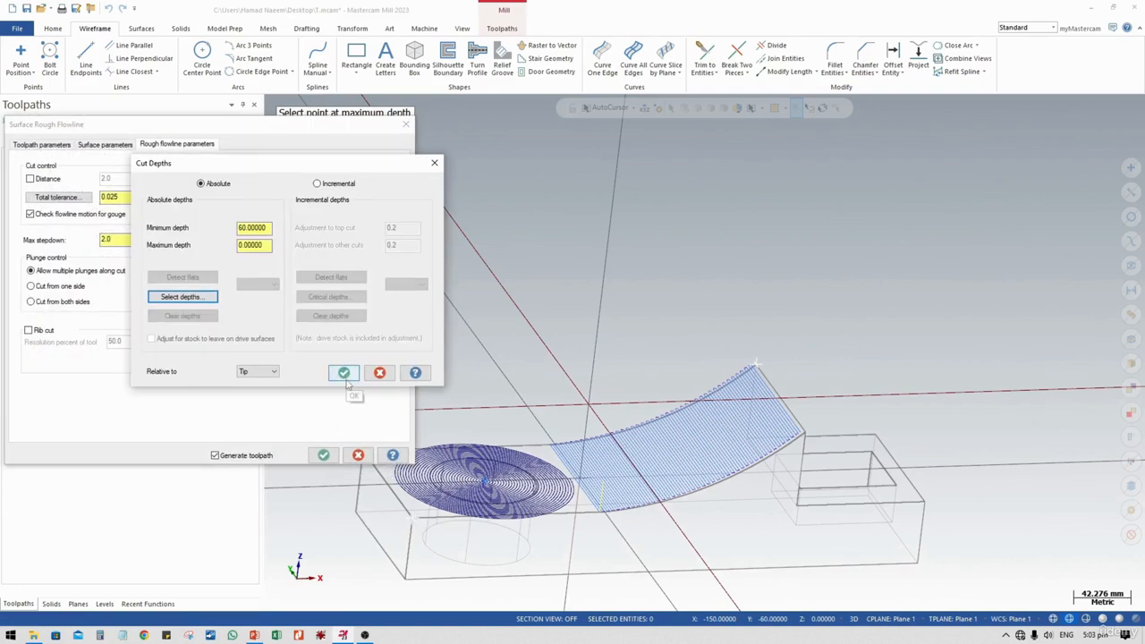
pyautogui.click(344, 372)
# Step: Regenerate the flowline toolpath with the picked cut depths and inspect its passes from several angles
pyautogui.click(325, 455)
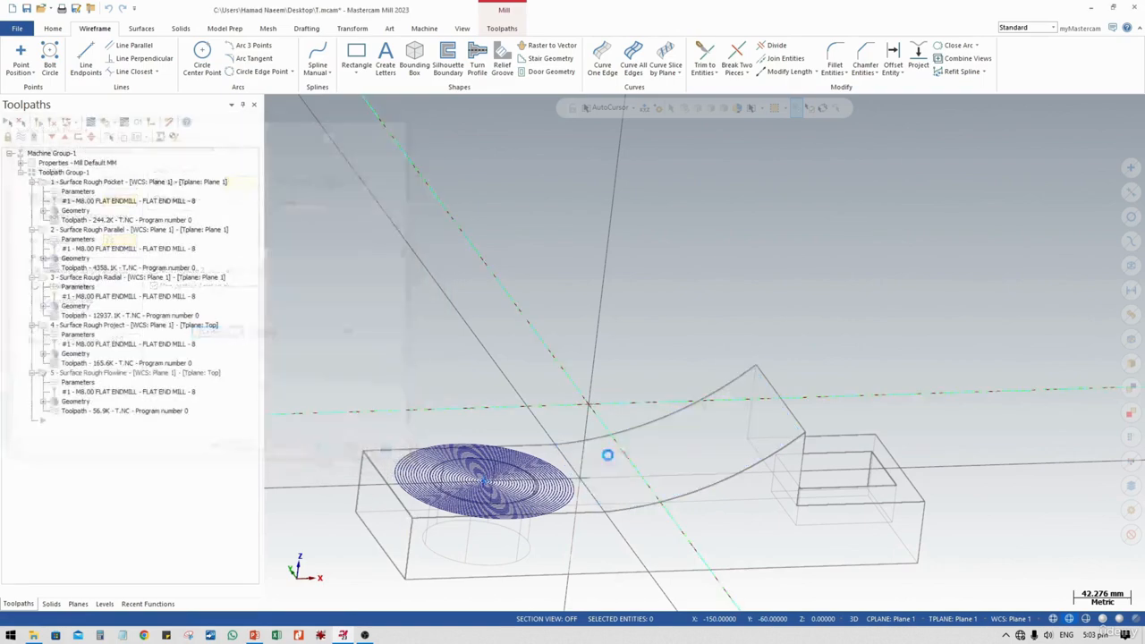
pyautogui.moveTo(690, 462)
pyautogui.mouseDown(button='middle')
pyautogui.moveTo(651, 466)
pyautogui.moveTo(818, 427)
pyautogui.moveTo(747, 441)
pyautogui.moveTo(809, 421)
pyautogui.moveTo(758, 477)
pyautogui.moveTo(703, 445)
pyautogui.moveTo(796, 434)
pyautogui.mouseUp(button='middle')
pyautogui.scroll(5, 796, 434)
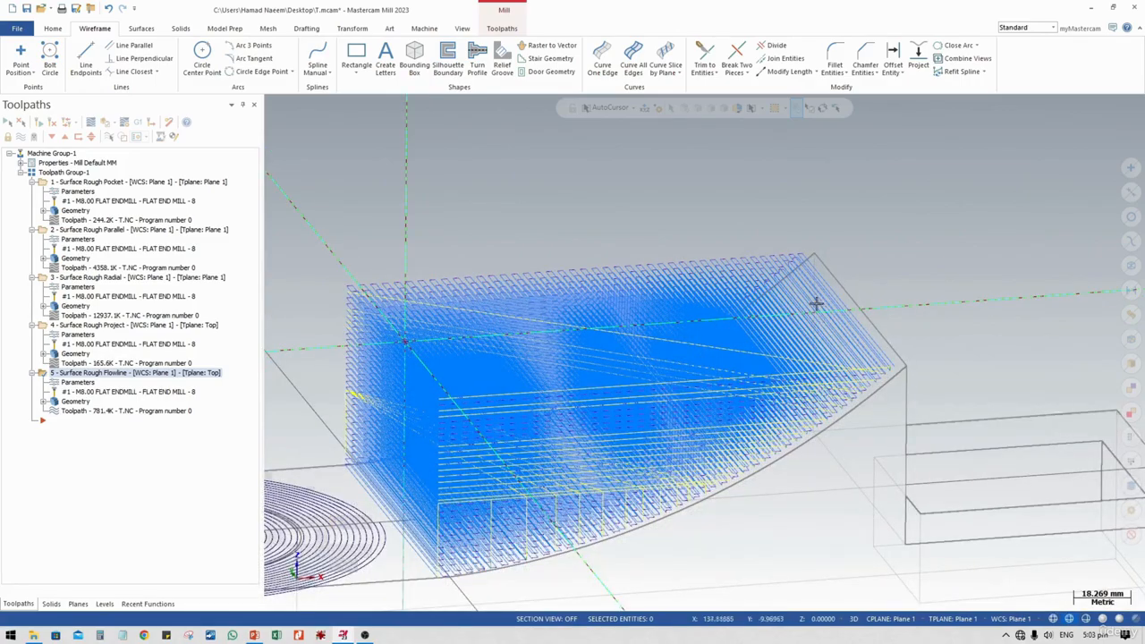
pyautogui.moveTo(814, 301); pyautogui.dragTo(726, 376, button='middle')
pyautogui.scroll(-2, 735, 309)
pyautogui.moveTo(756, 340); pyautogui.dragTo(752, 405, button='middle')
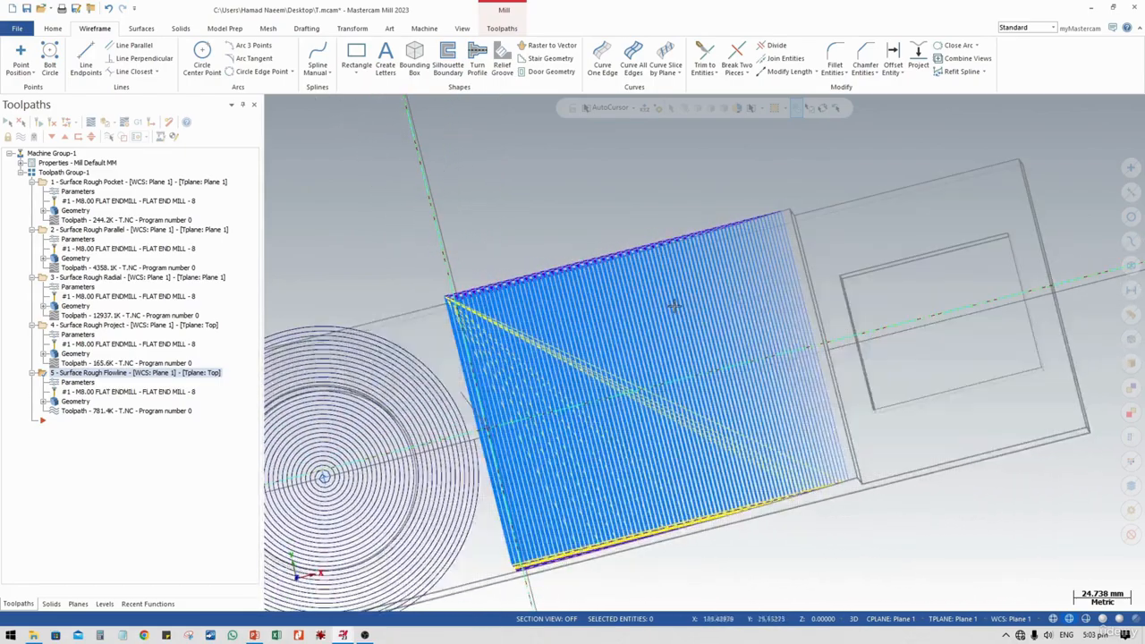
pyautogui.moveTo(662, 351); pyautogui.dragTo(652, 312, button='middle')
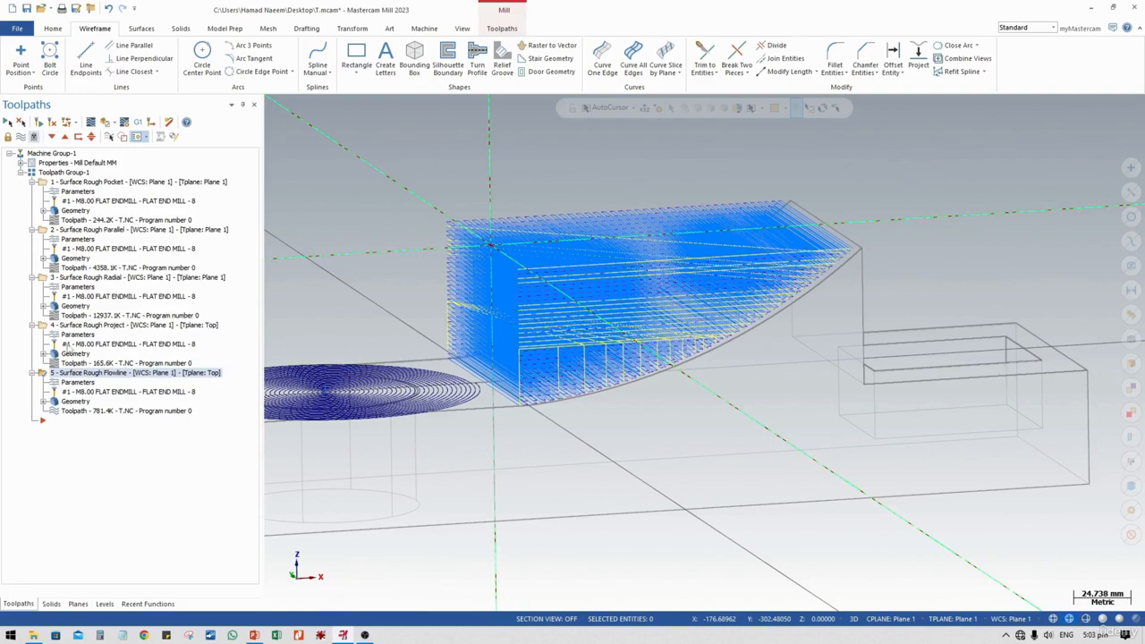
# Step: Backplot the flowline toolpath to check the tool motion over the curved ramp
pyautogui.click(75, 413)
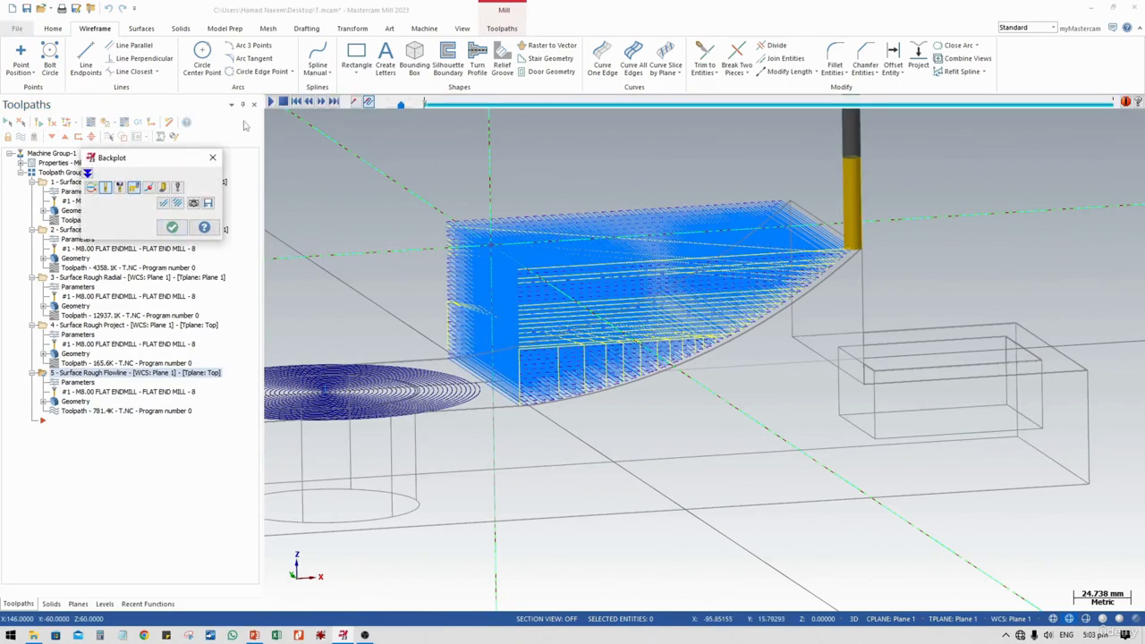
pyautogui.click(270, 102)
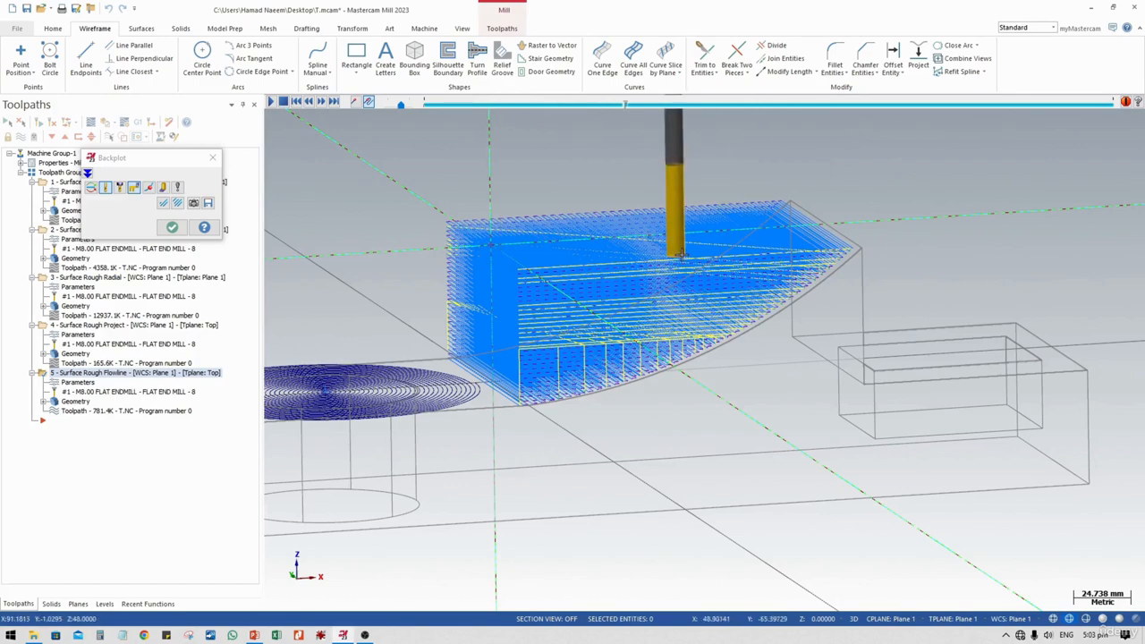
pyautogui.moveTo(792, 247); pyautogui.dragTo(820, 191, button='middle')
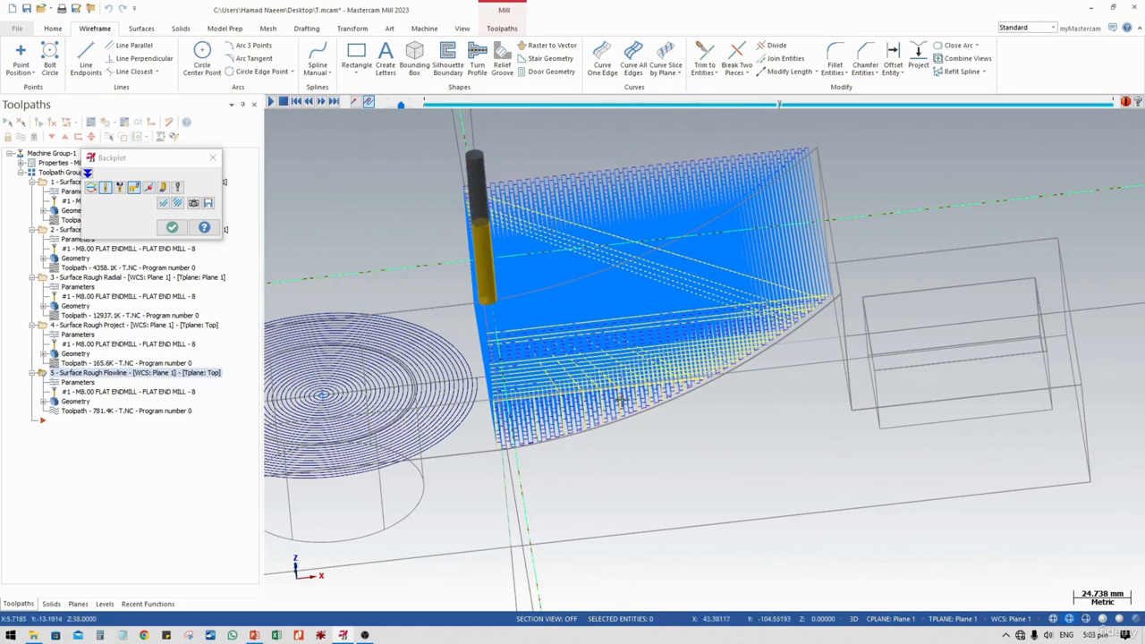
pyautogui.moveTo(623, 400); pyautogui.dragTo(644, 365, button='middle')
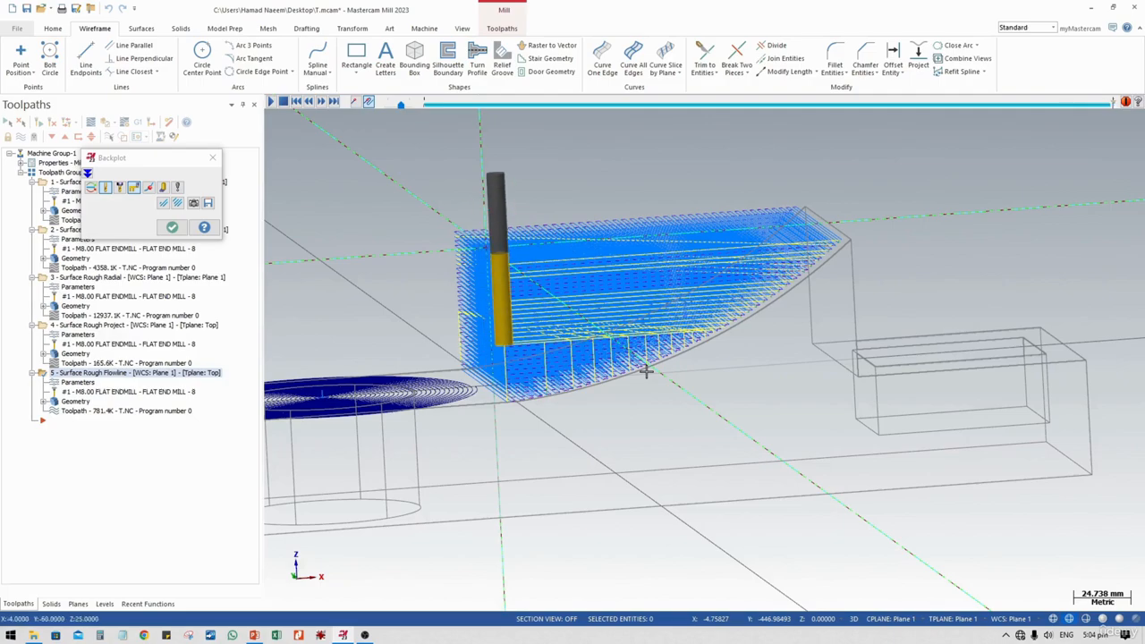
pyautogui.click(173, 229)
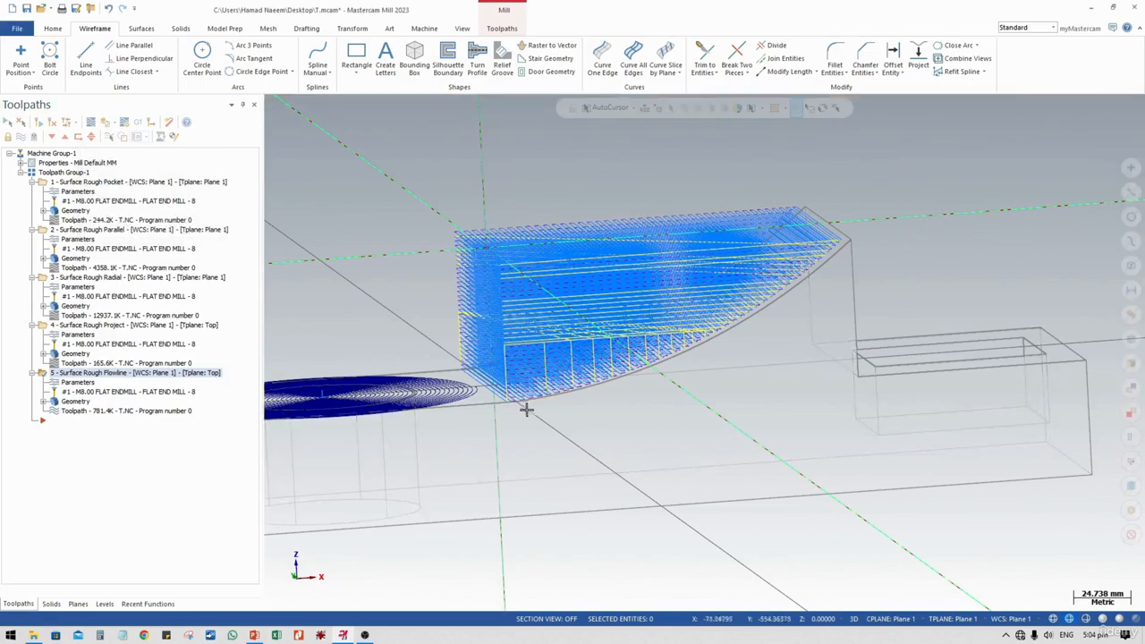
# Step: Hide the surface rough flowline toolpath's display on the model
pyautogui.moveTo(527, 409); pyautogui.dragTo(586, 435, button='middle')
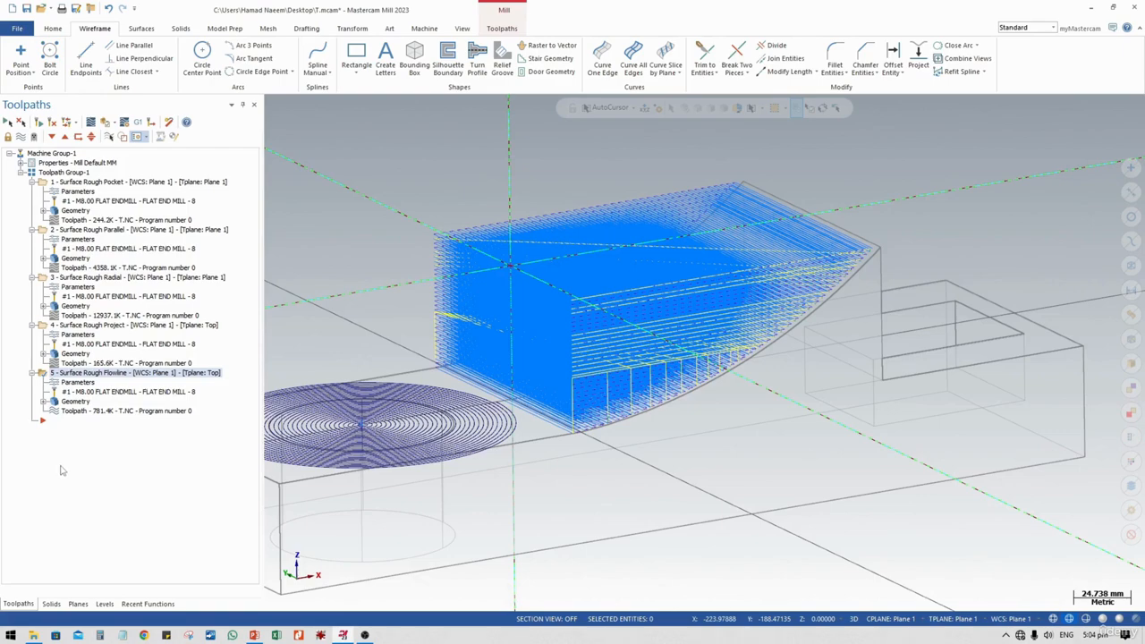
pyautogui.click(20, 136)
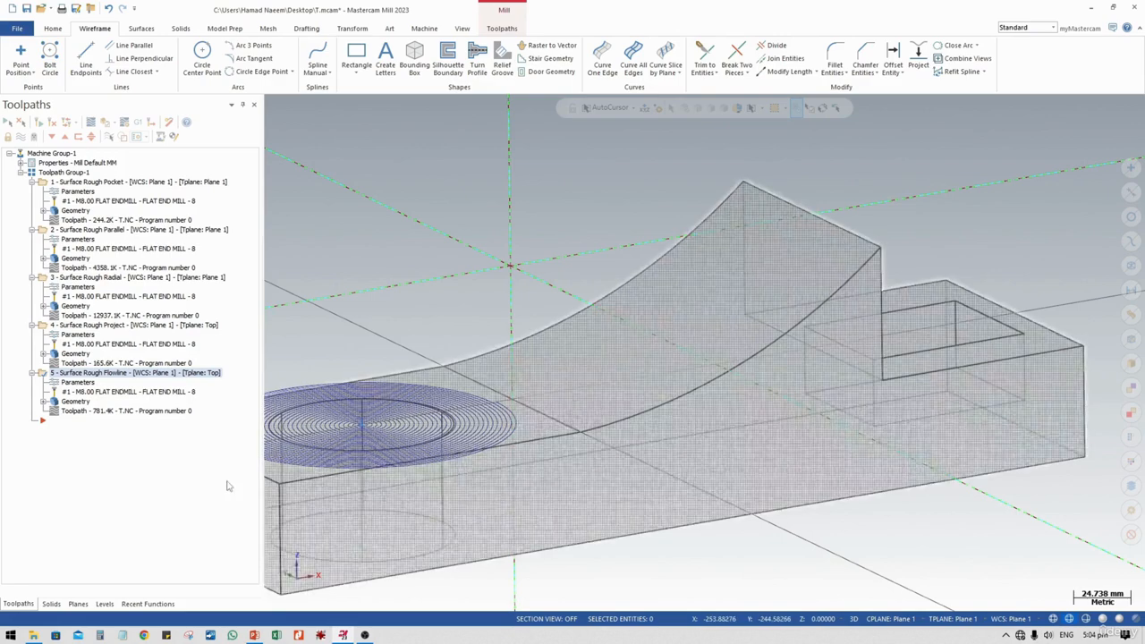
# Step: Start a surface rough contour toolpath and select the round hole's cylindrical wall as the drive surface
pyautogui.rightClick(87, 110)
pyautogui.moveTo(152, 121)
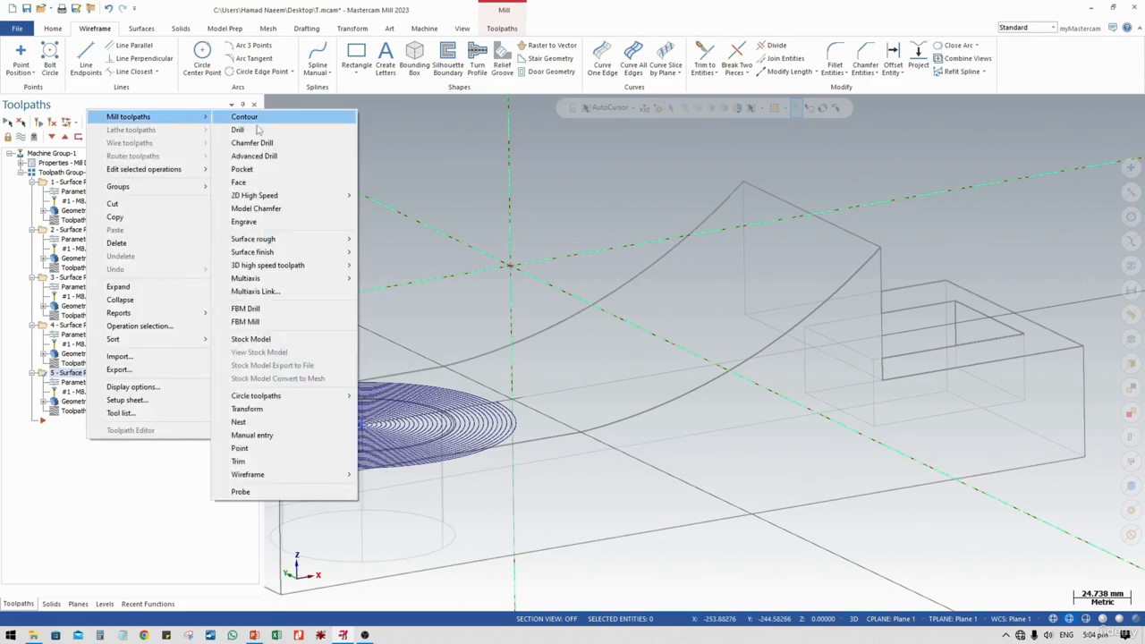
pyautogui.moveTo(315, 240)
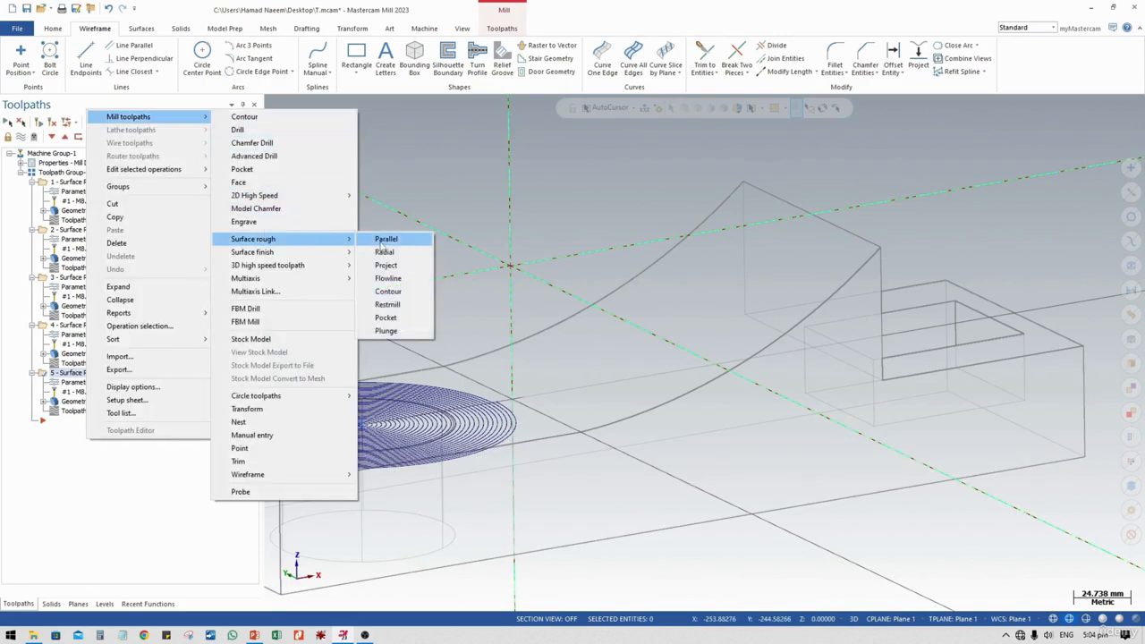
pyautogui.click(403, 298)
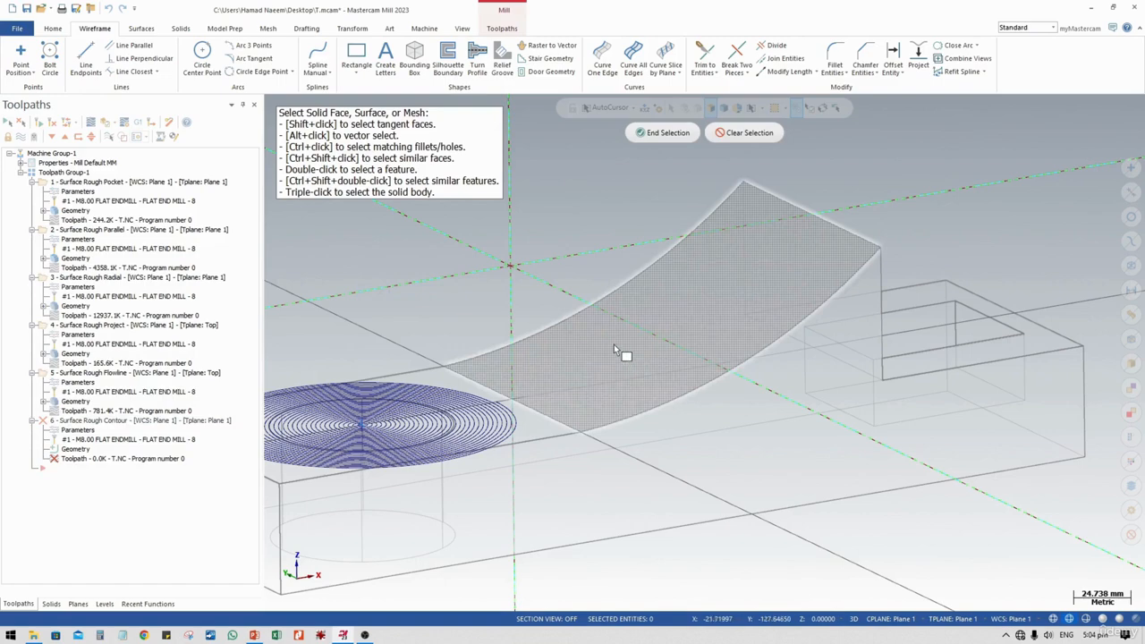
pyautogui.moveTo(630, 349); pyautogui.dragTo(709, 358, button='middle')
pyautogui.scroll(-5, 717, 311)
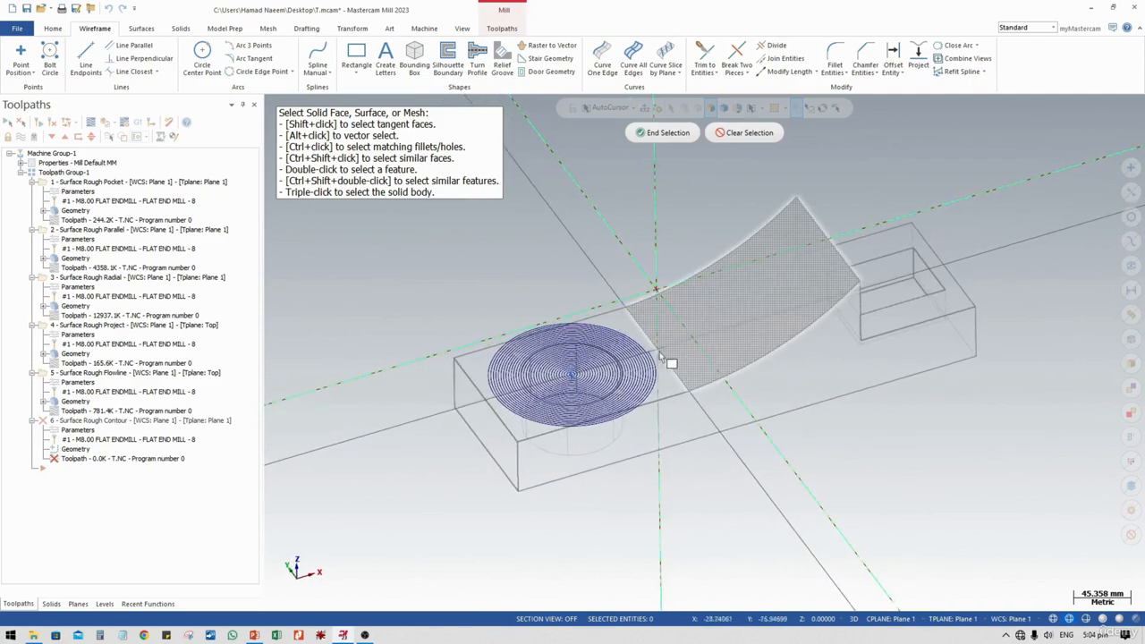
pyautogui.scroll(4, 538, 394)
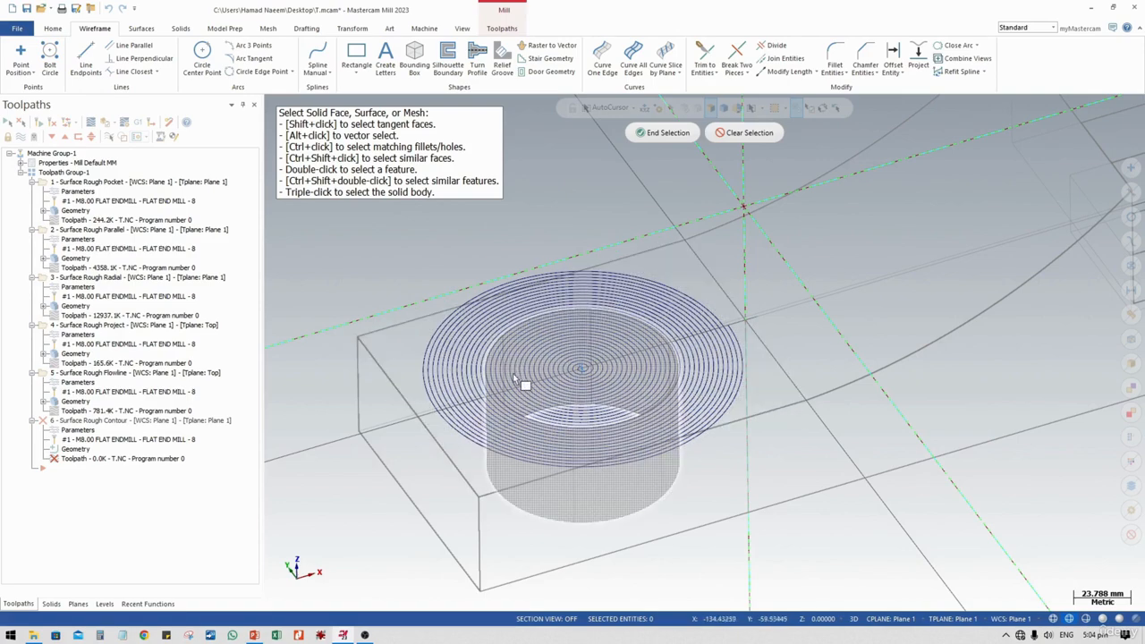
pyautogui.click(590, 353)
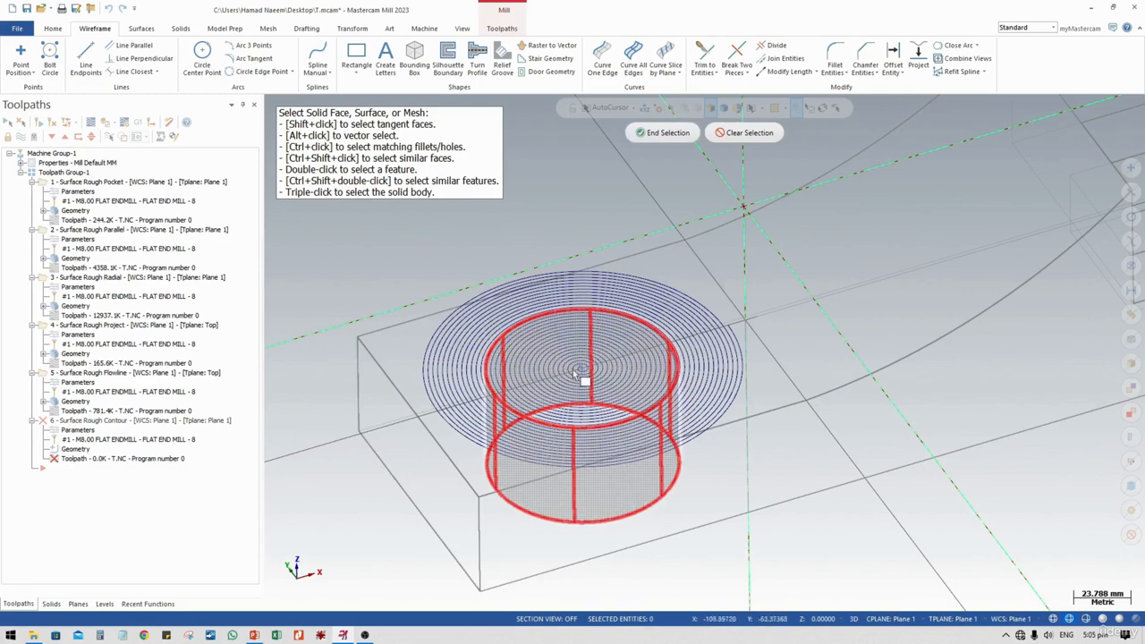
pyautogui.click(668, 132)
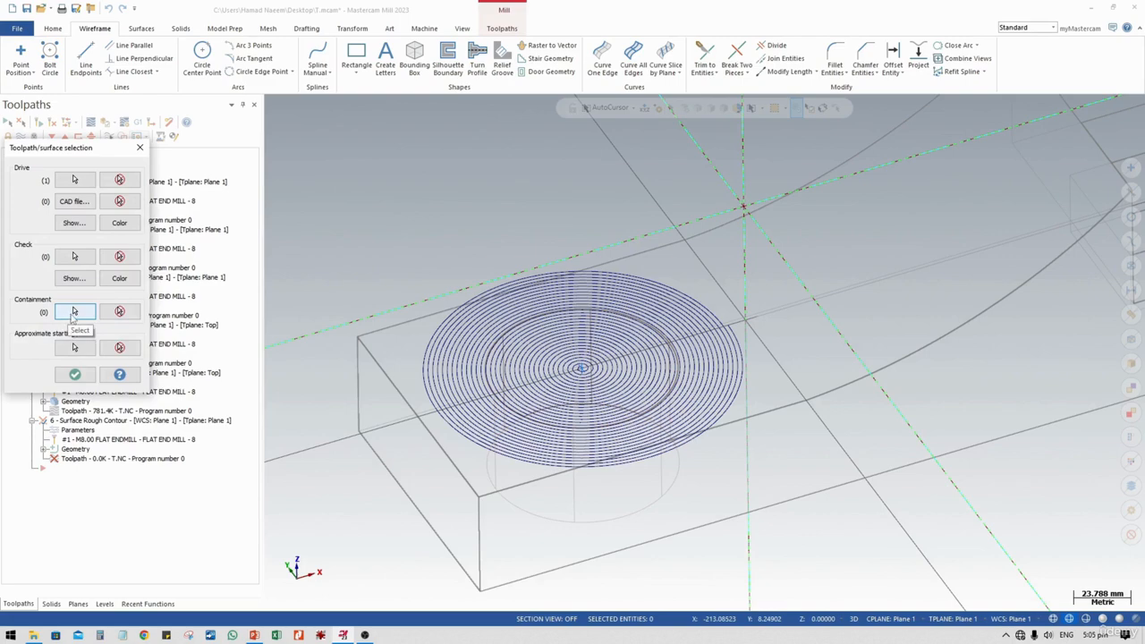
# Step: Chain the hole's bottom circular solid edge as the tool containment boundary and accept the surface selection
pyautogui.click(75, 313)
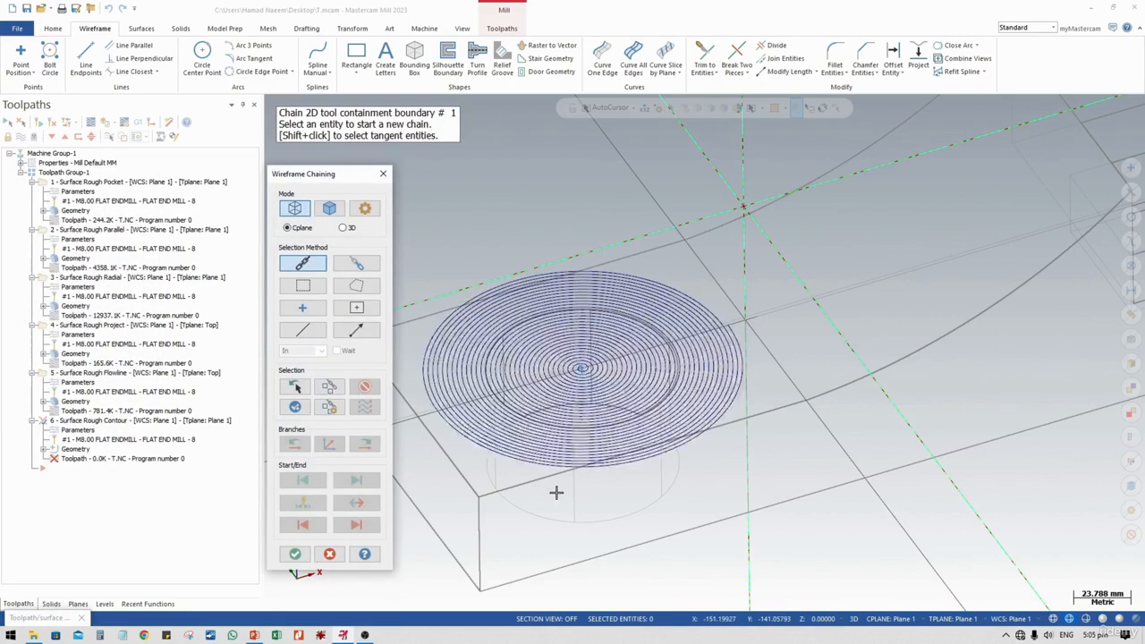
pyautogui.moveTo(555, 489); pyautogui.dragTo(544, 511, button='middle')
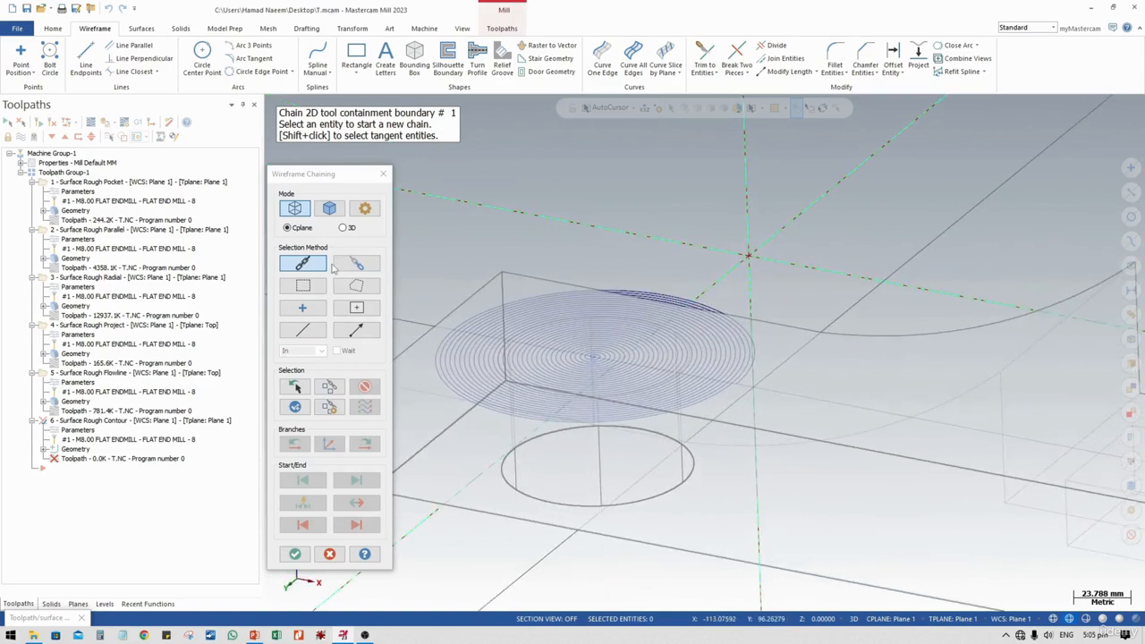
pyautogui.click(331, 211)
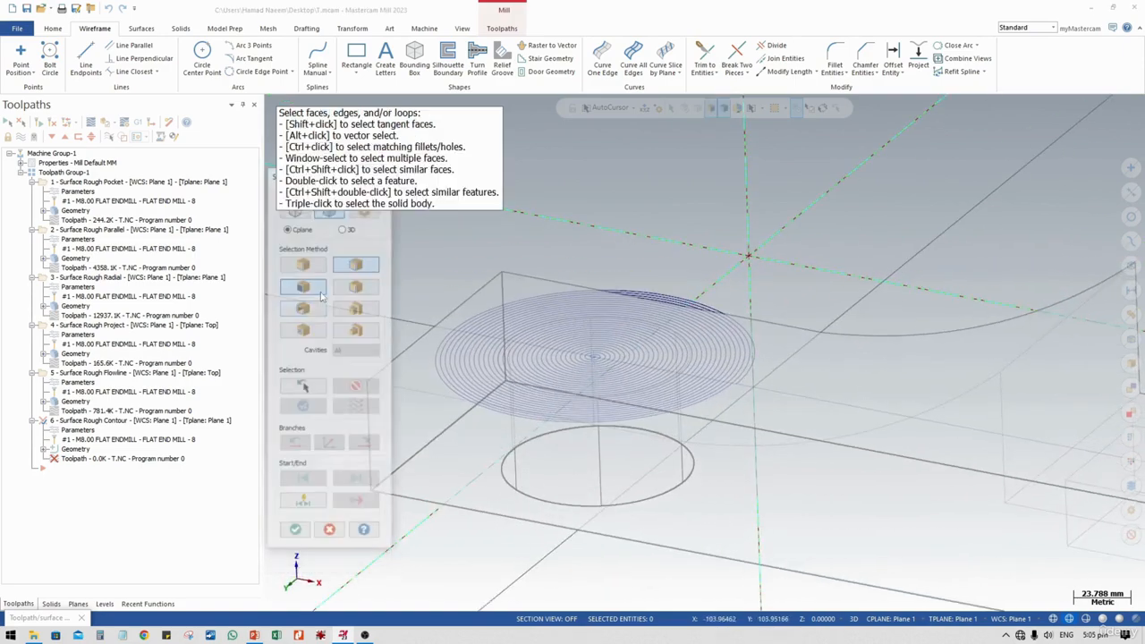
pyautogui.click(521, 498)
pyautogui.click(294, 532)
pyautogui.moveTo(628, 355); pyautogui.dragTo(582, 487, button='middle')
pyautogui.click(79, 375)
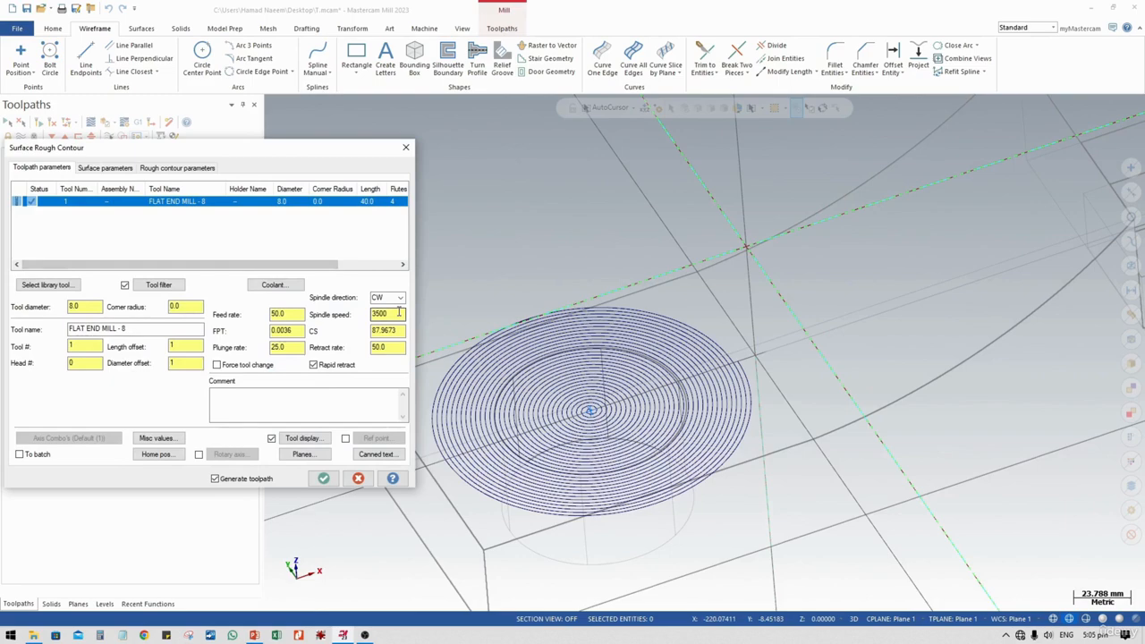
# Step: Set the contour operation's feed rate to 1500 and turn on flood coolant
pyautogui.doubleClick(297, 315)
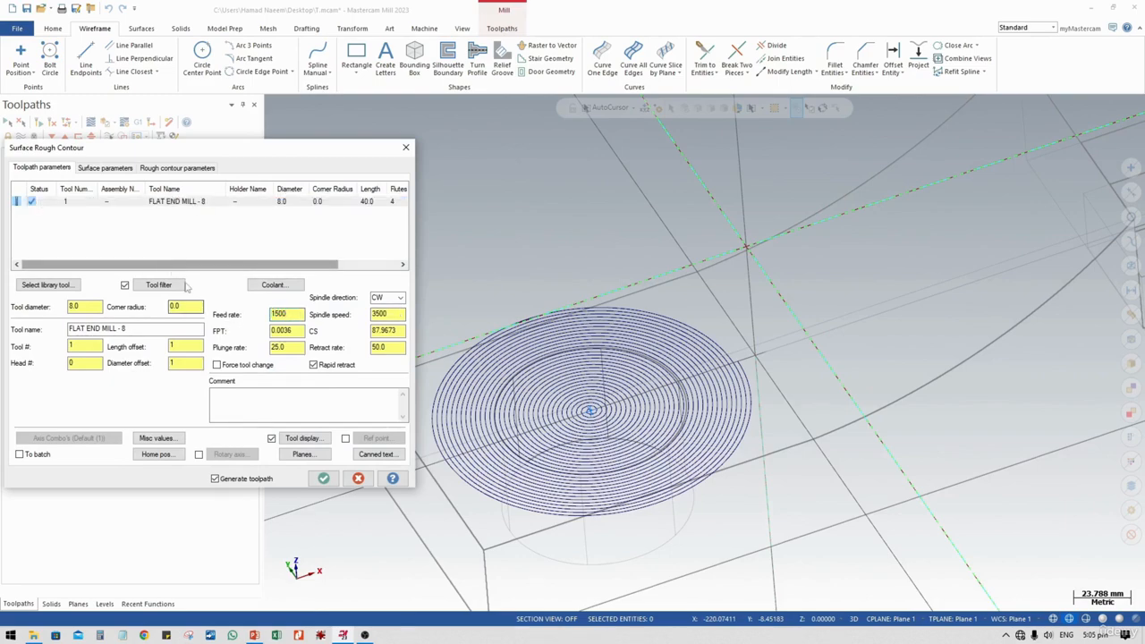
pyautogui.click(251, 284)
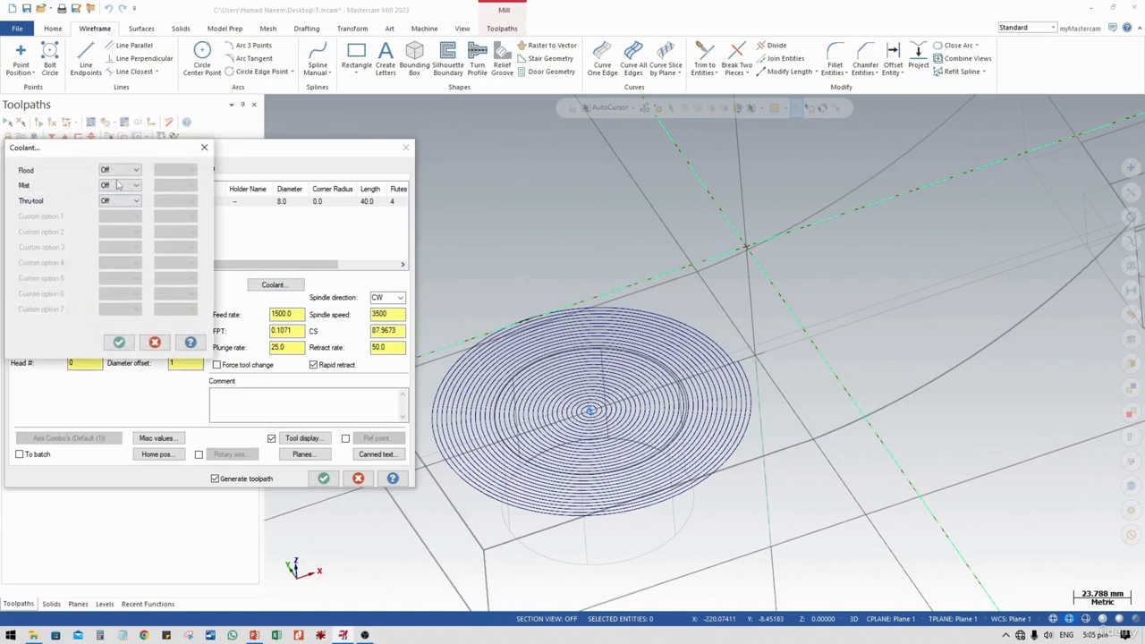
pyautogui.click(121, 170)
pyautogui.click(115, 186)
pyautogui.click(129, 344)
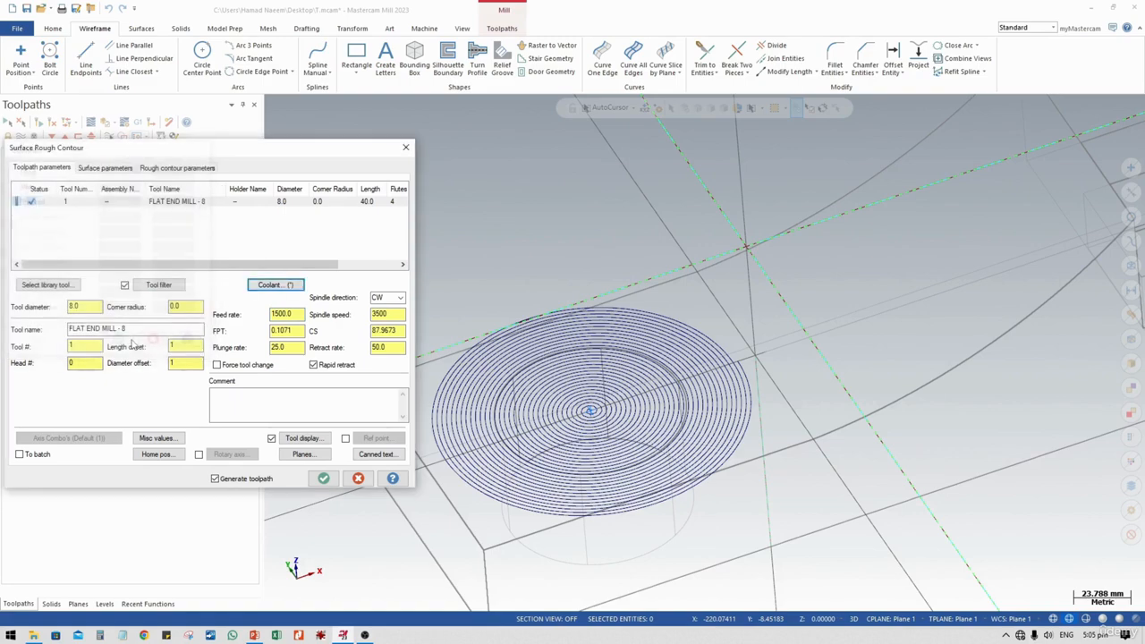
# Step: Make the retract height absolute and compensate the tool to the inside of the containment boundary
pyautogui.click(107, 170)
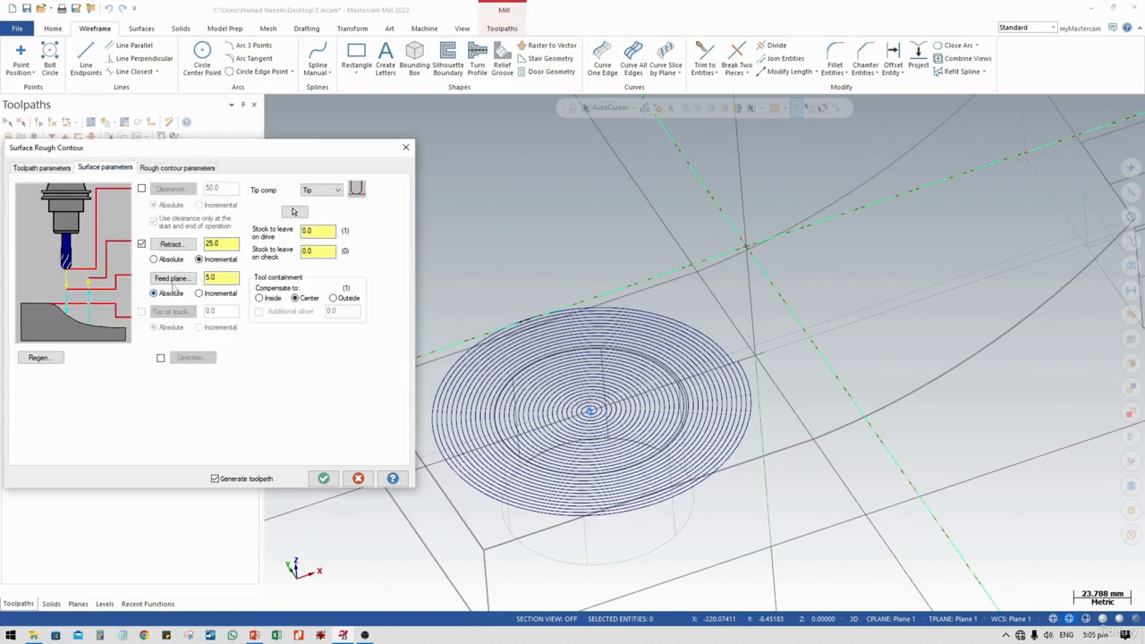
pyautogui.click(270, 300)
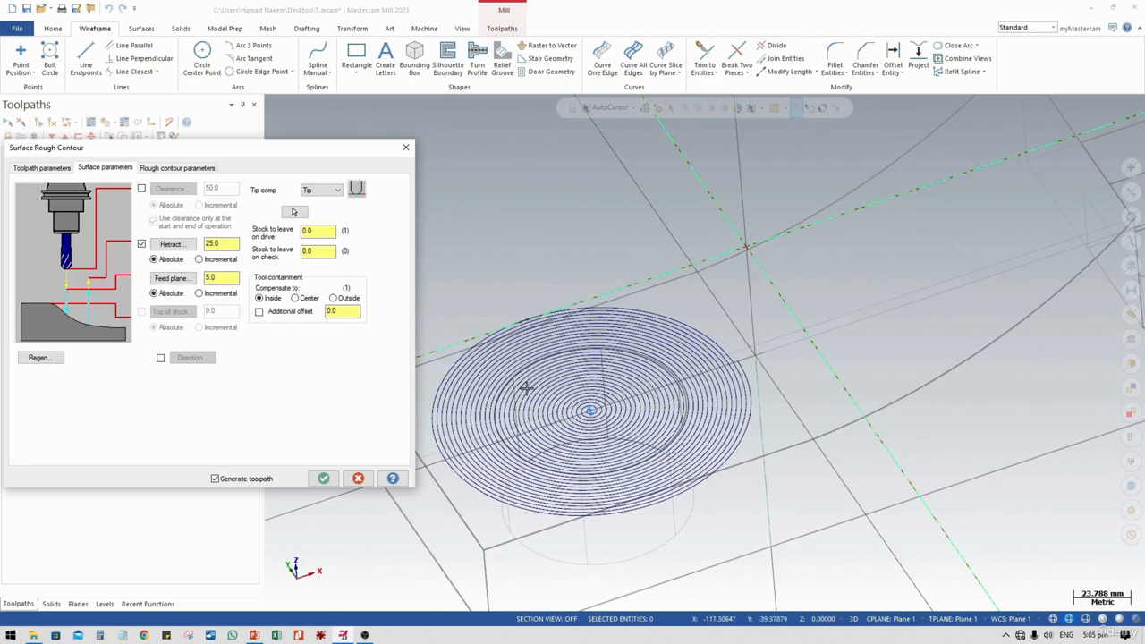
# Step: Use the Ramp transition with optimized cut order for the rough contour and generate the toolpath
pyautogui.click(176, 169)
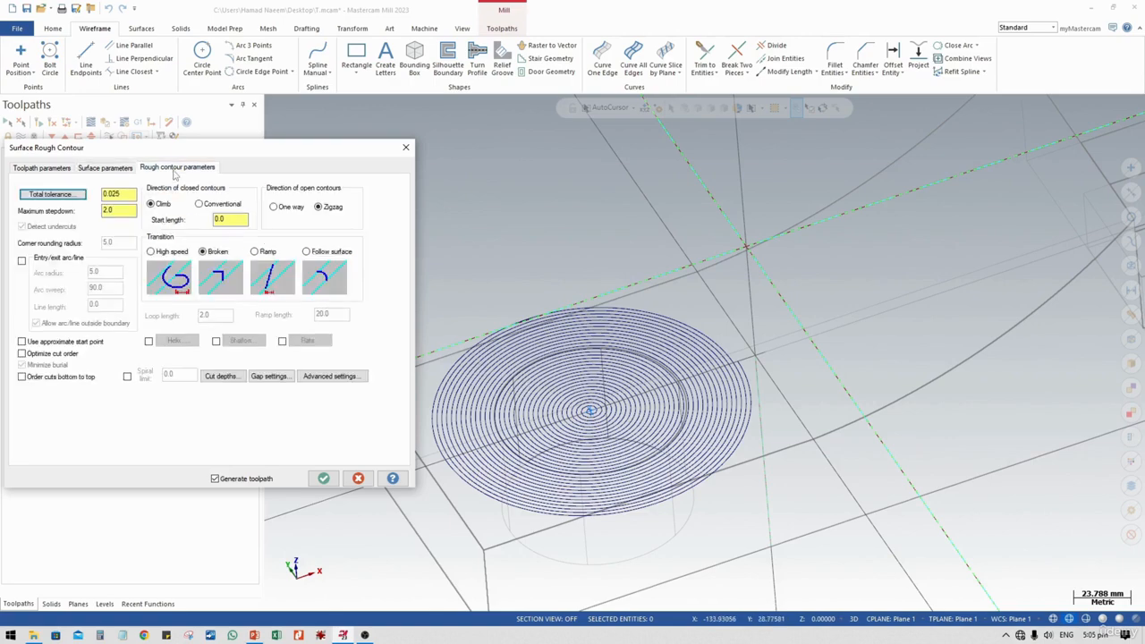
pyautogui.click(128, 211)
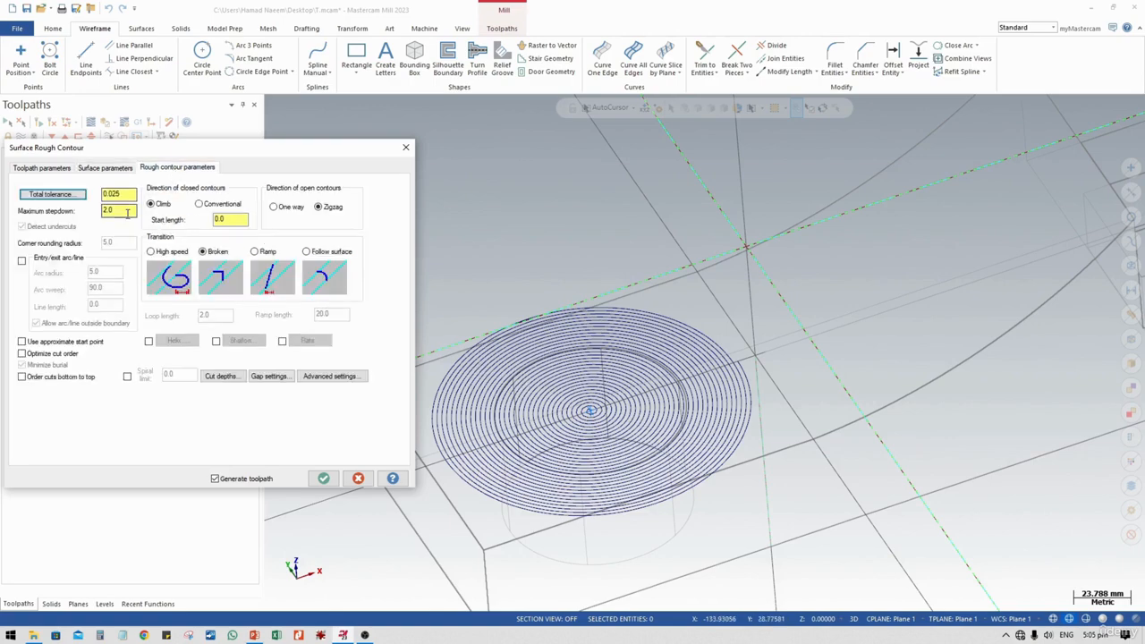
pyautogui.click(267, 253)
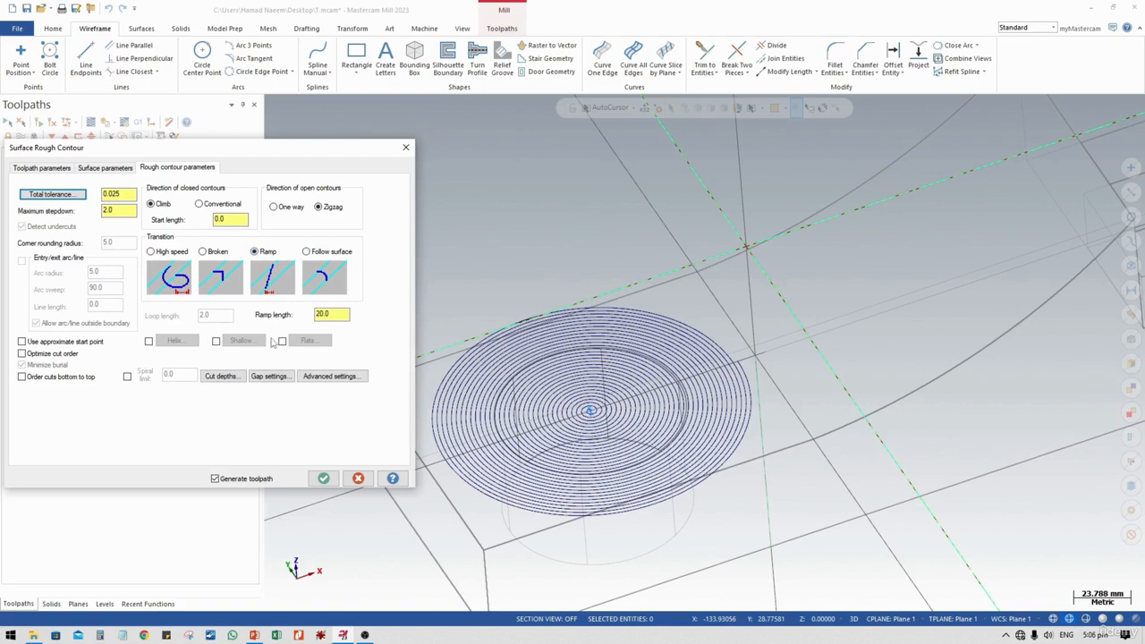
pyautogui.click(39, 354)
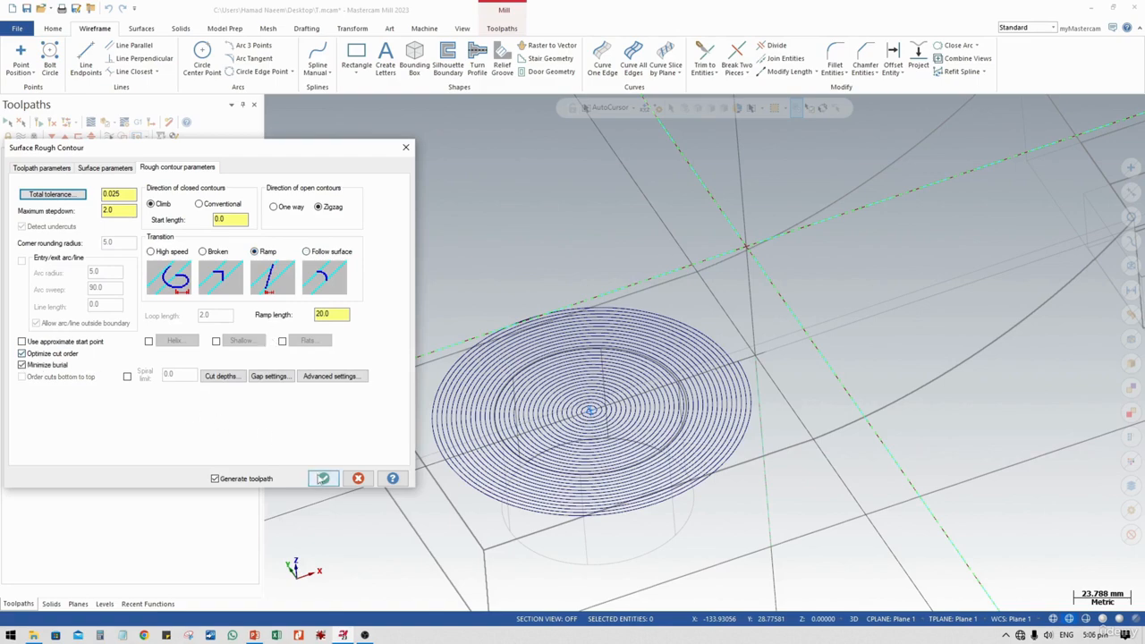
pyautogui.click(323, 479)
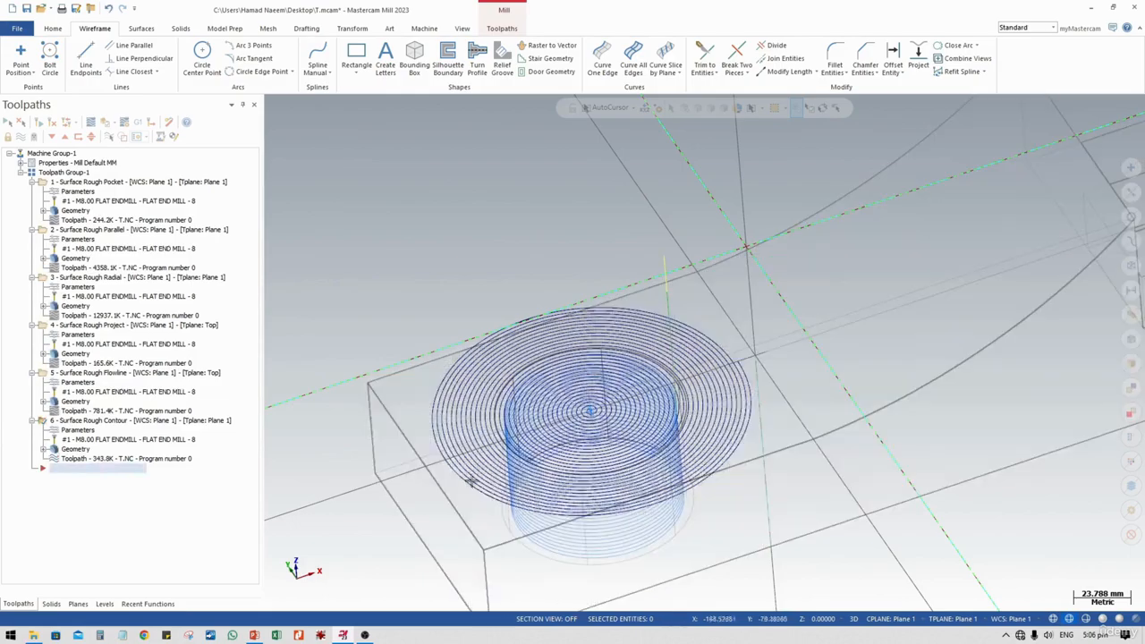
# Step: Blank the flat concentric-ring wireframe curve lying over the round hole
pyautogui.moveTo(530, 465); pyautogui.dragTo(501, 487, button='middle')
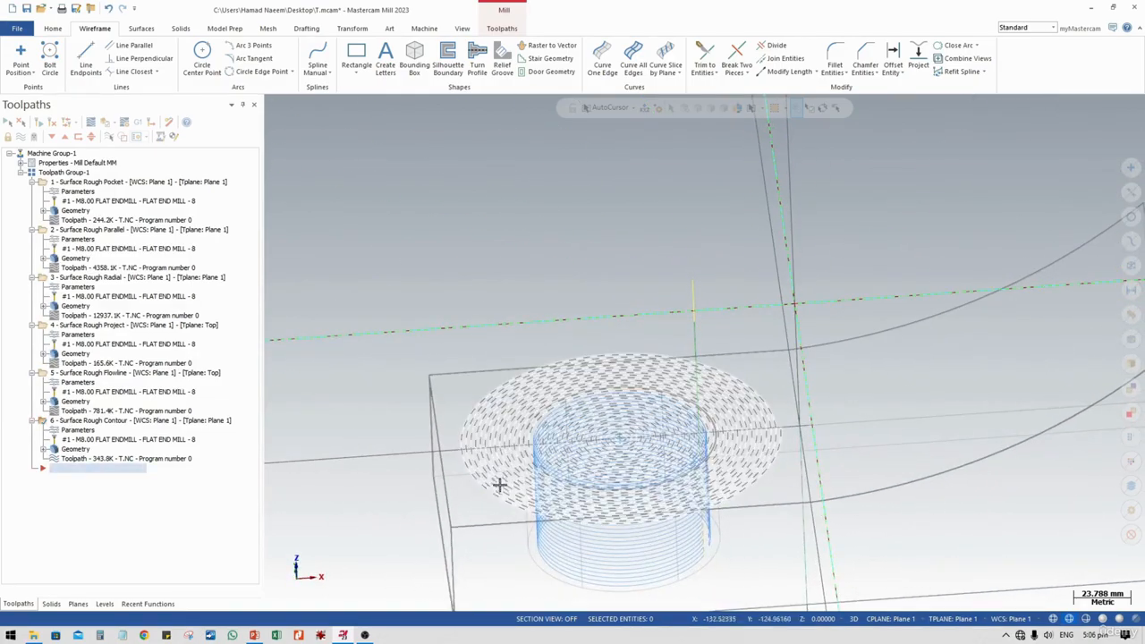
pyautogui.click(505, 478)
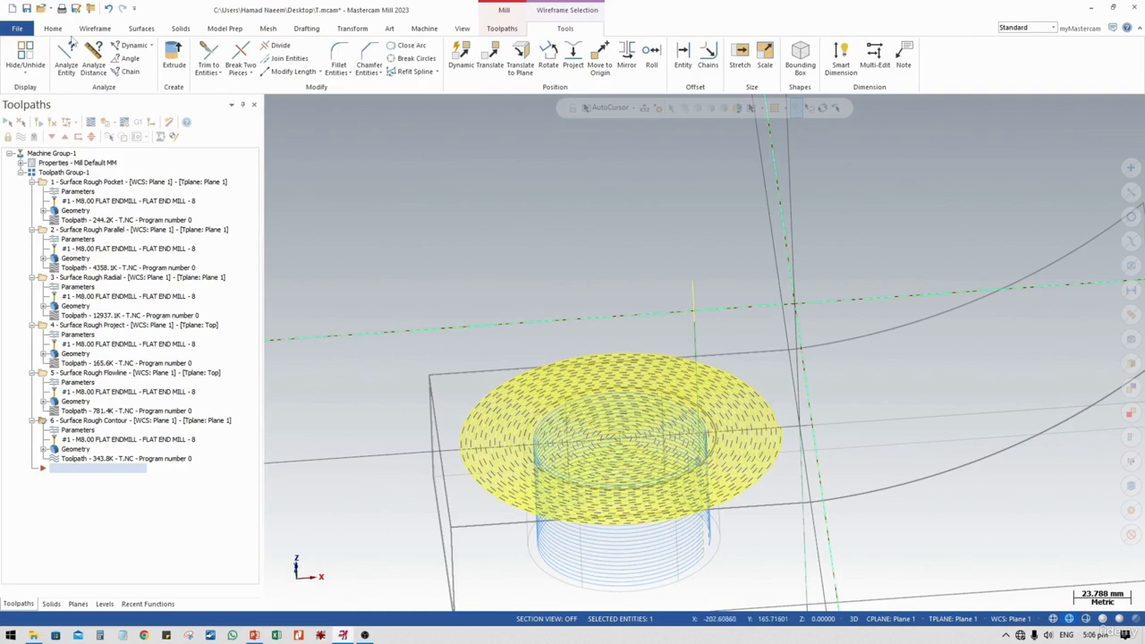
pyautogui.click(54, 29)
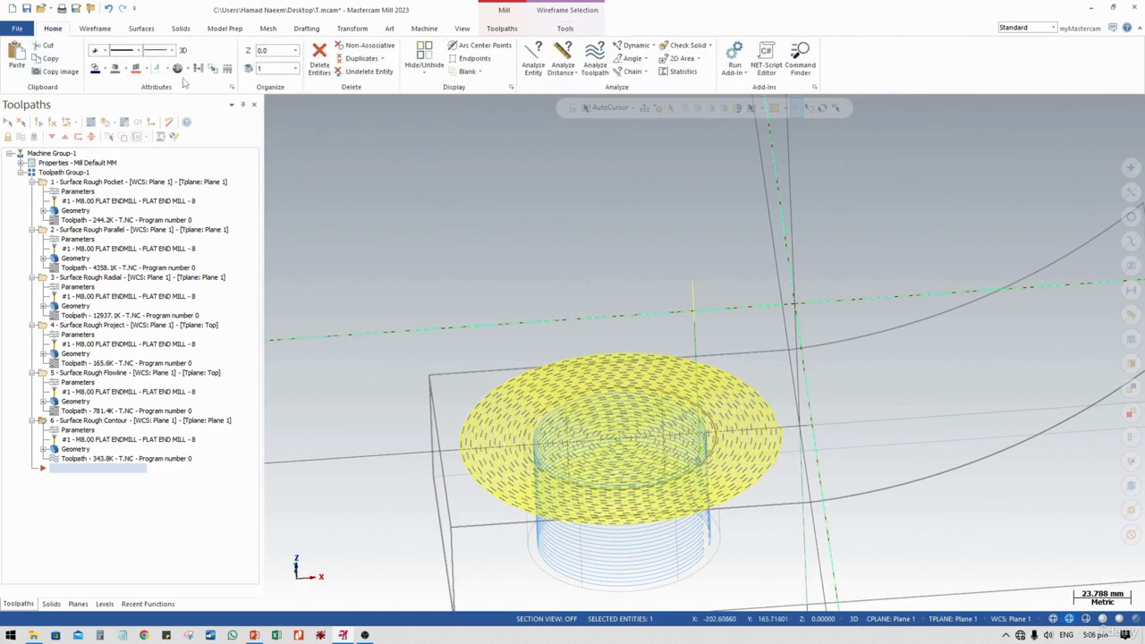
pyautogui.click(461, 74)
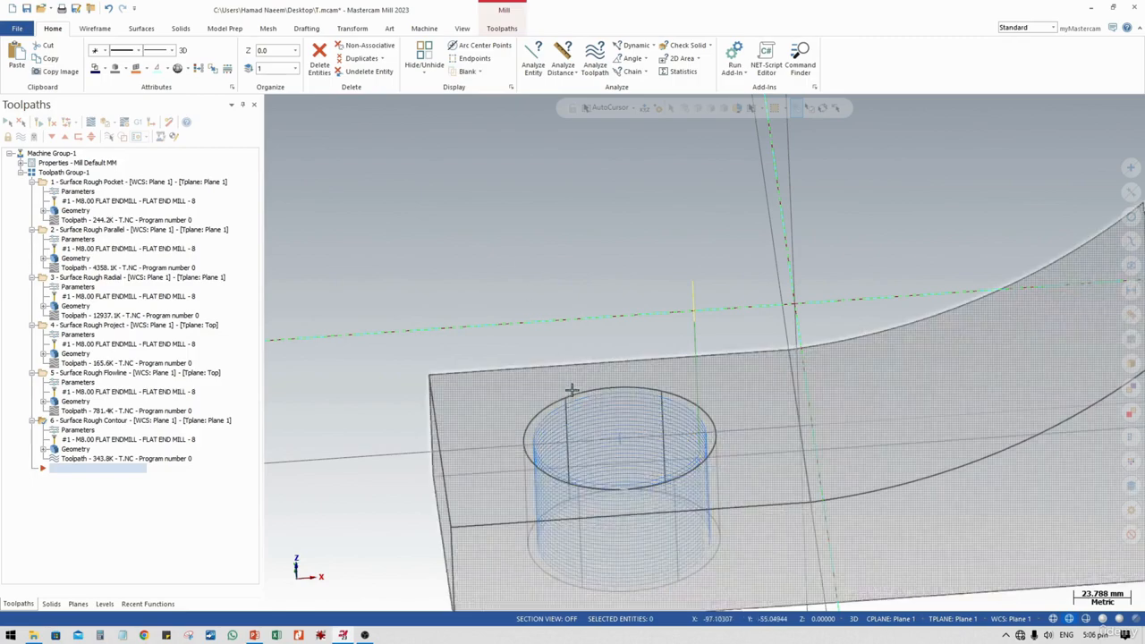
# Step: Examine the contour toolpath's stacked passes along the hole wall up close, toggling the model's shading
pyautogui.moveTo(608, 391); pyautogui.dragTo(560, 313, button='middle')
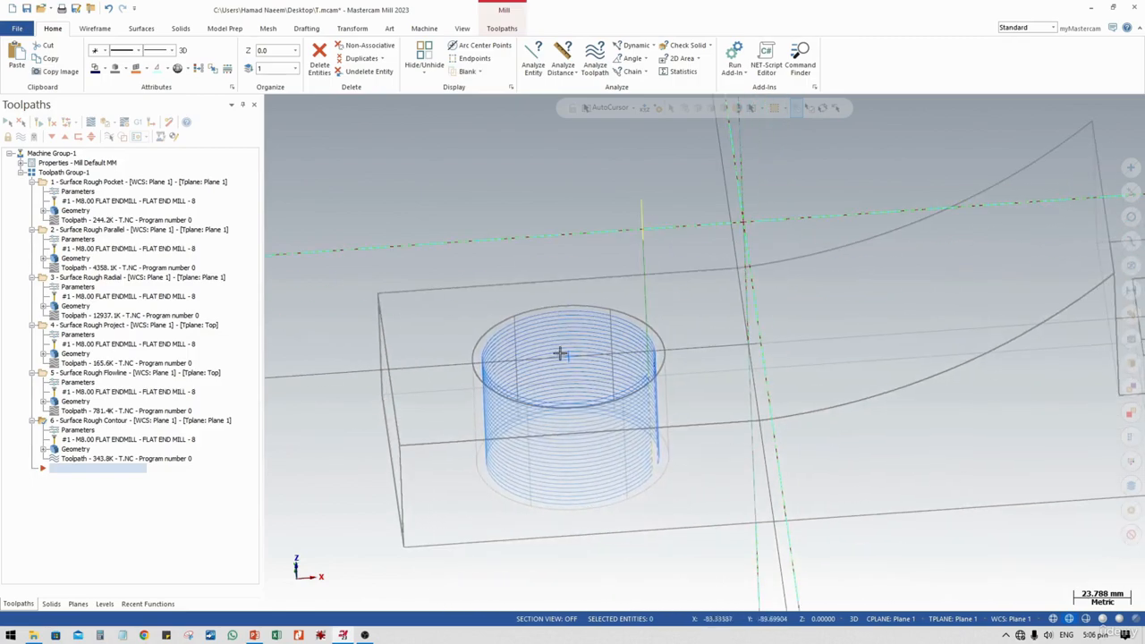
pyautogui.moveTo(560, 354)
pyautogui.mouseDown(button='middle')
pyautogui.moveTo(577, 417)
pyautogui.moveTo(567, 395)
pyautogui.moveTo(575, 376)
pyautogui.moveTo(538, 343)
pyautogui.moveTo(585, 350)
pyautogui.mouseUp(button='middle')
pyautogui.scroll(3, 562, 349)
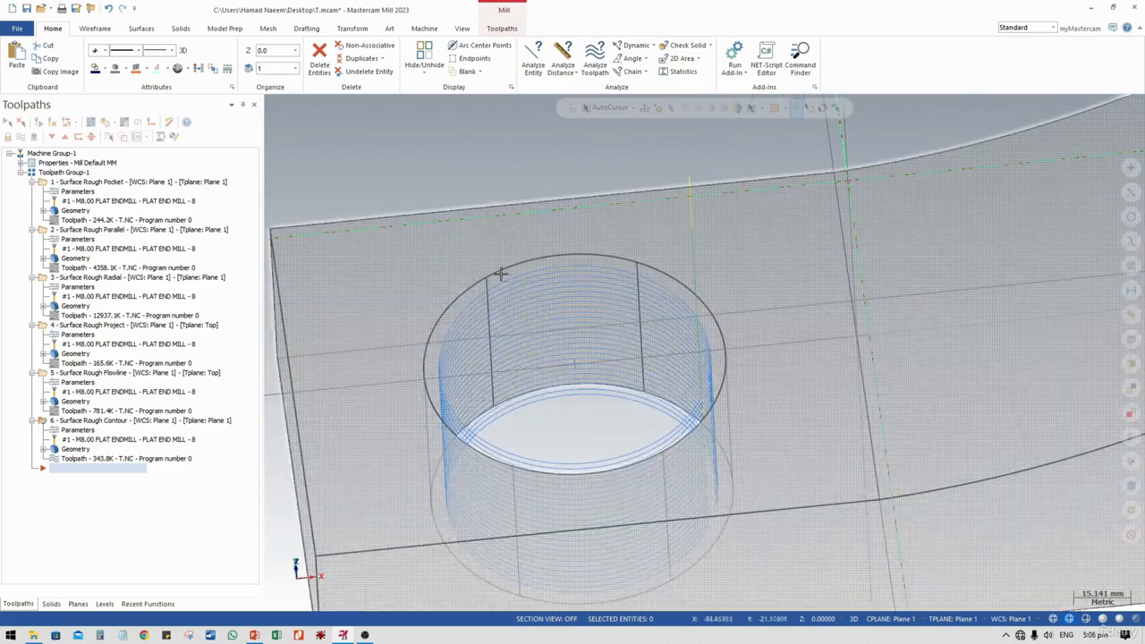
pyautogui.hotkey('alt', 's')
pyautogui.hotkey('alt', 's')
pyautogui.hotkey('alt', 's')
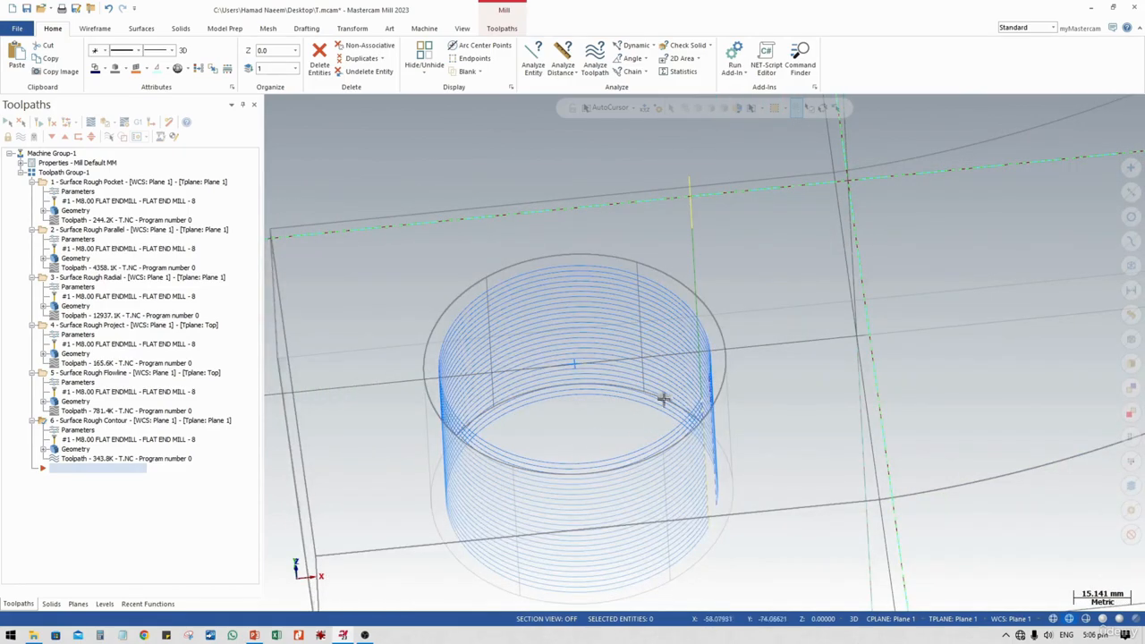
pyautogui.hotkey('alt', 's')
pyautogui.hotkey('alt', 's')
pyautogui.hotkey('alt', 's')
pyautogui.hotkey('alt', 's')
pyautogui.hotkey('alt', 's')
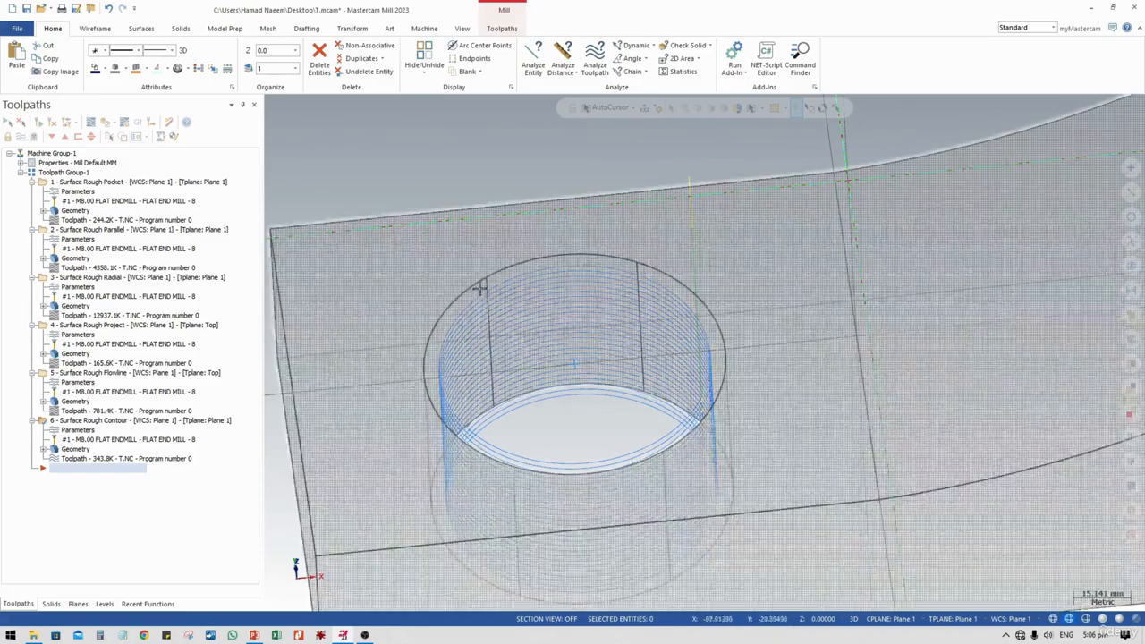
pyautogui.hotkey('alt', 's')
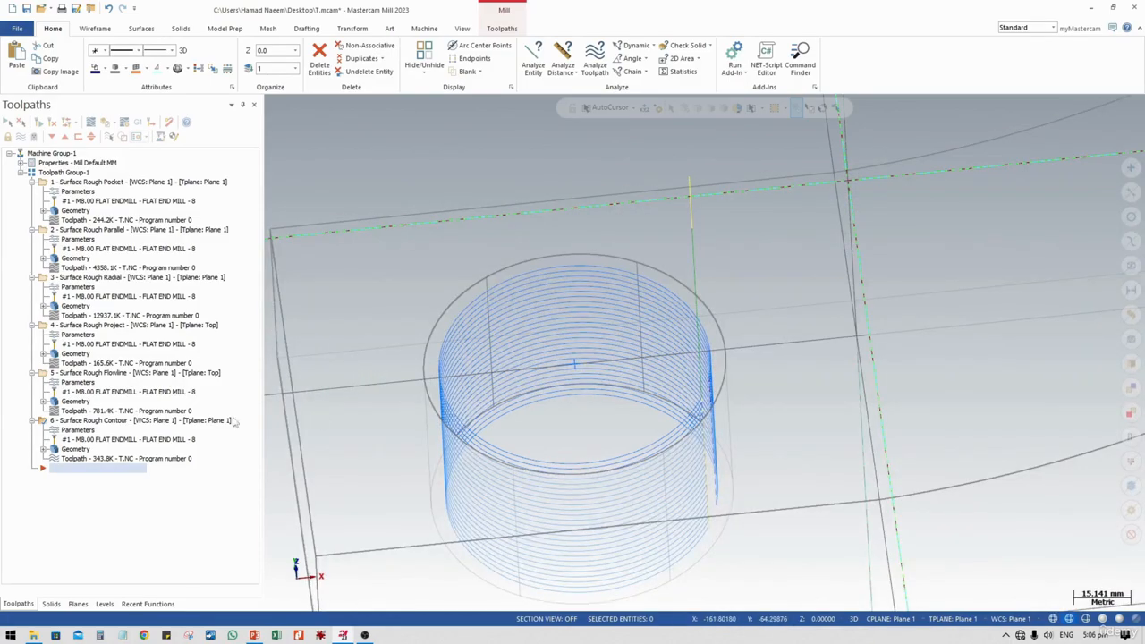
# Step: Backplot the surface rough contour operation, playing the tool's motion around the round hole's wall from two viewing angles
pyautogui.click(99, 465)
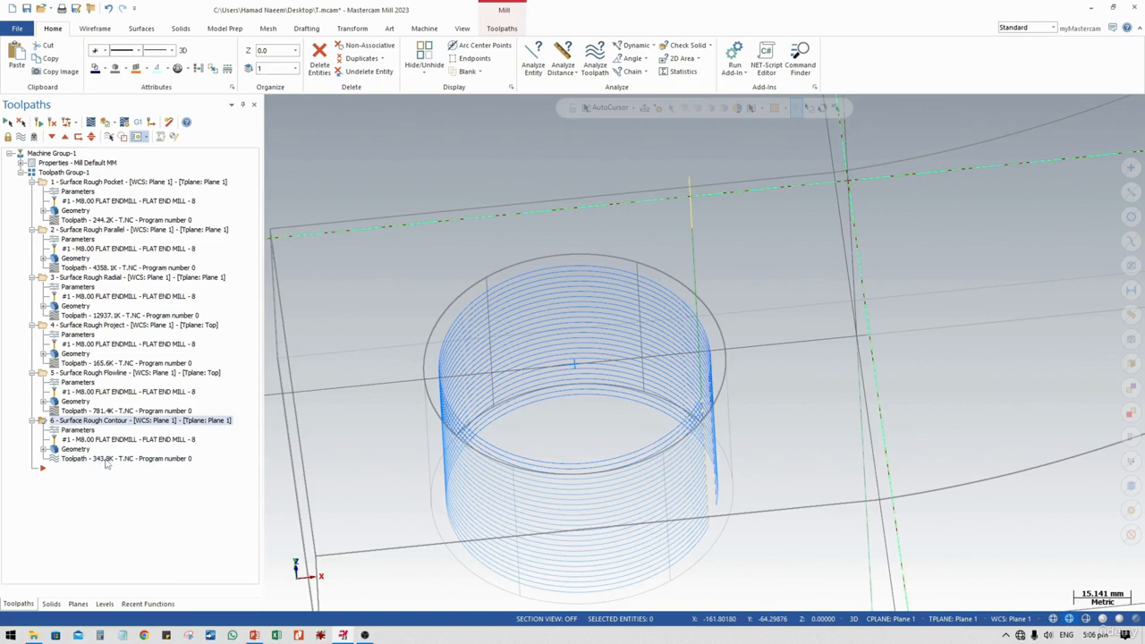
pyautogui.click(139, 458)
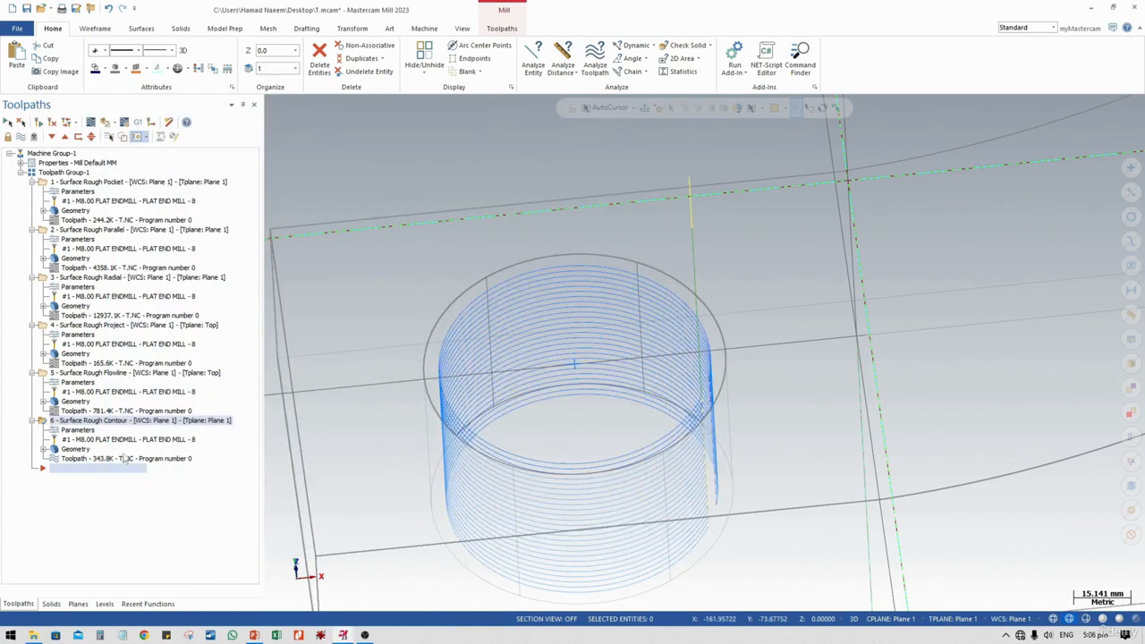
pyautogui.click(100, 459)
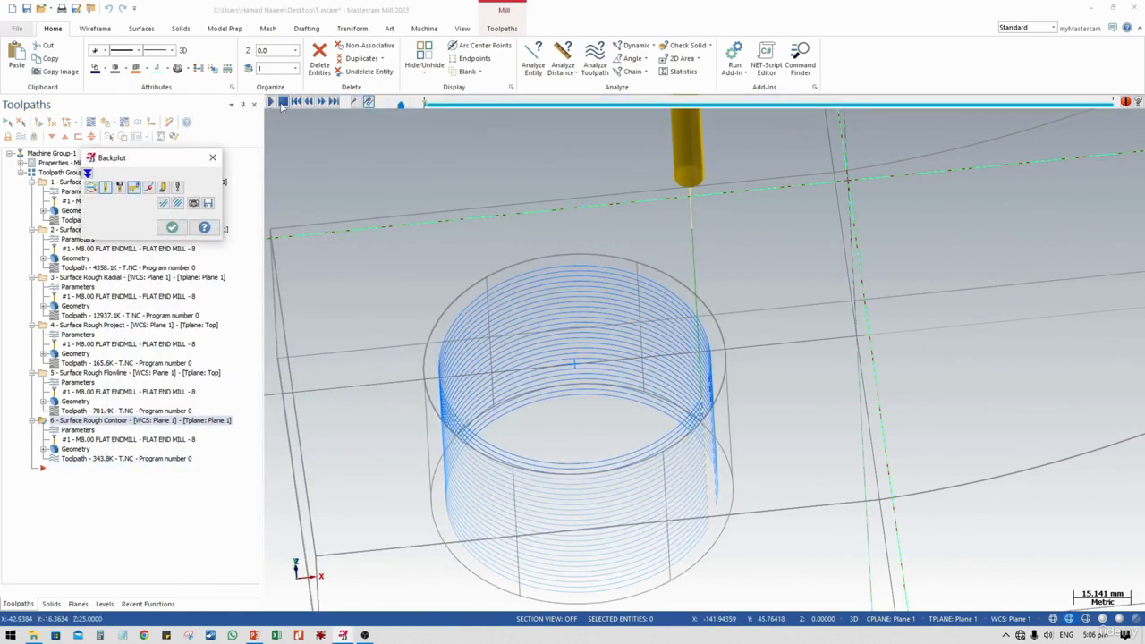
pyautogui.click(271, 101)
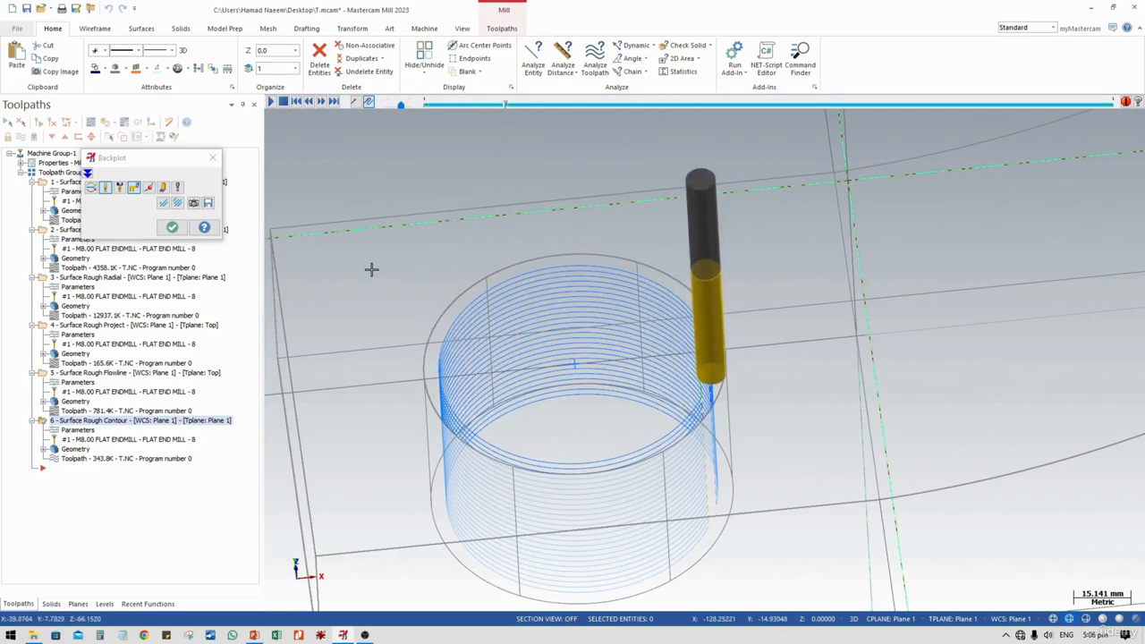
pyautogui.moveTo(626, 367); pyautogui.dragTo(759, 391, button='middle')
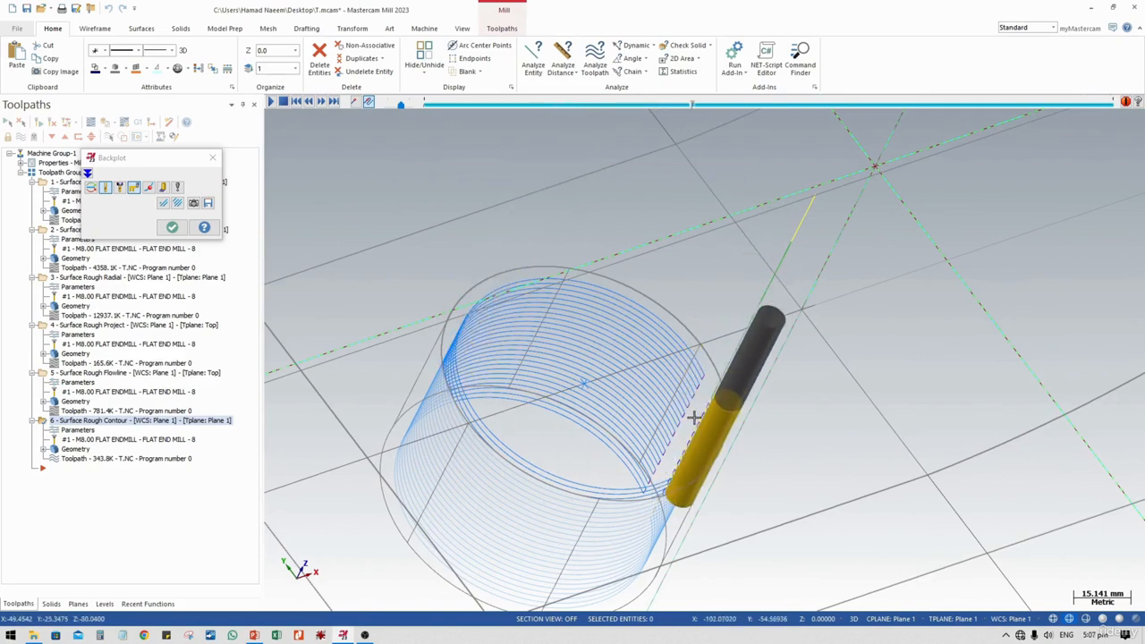
pyautogui.click(172, 227)
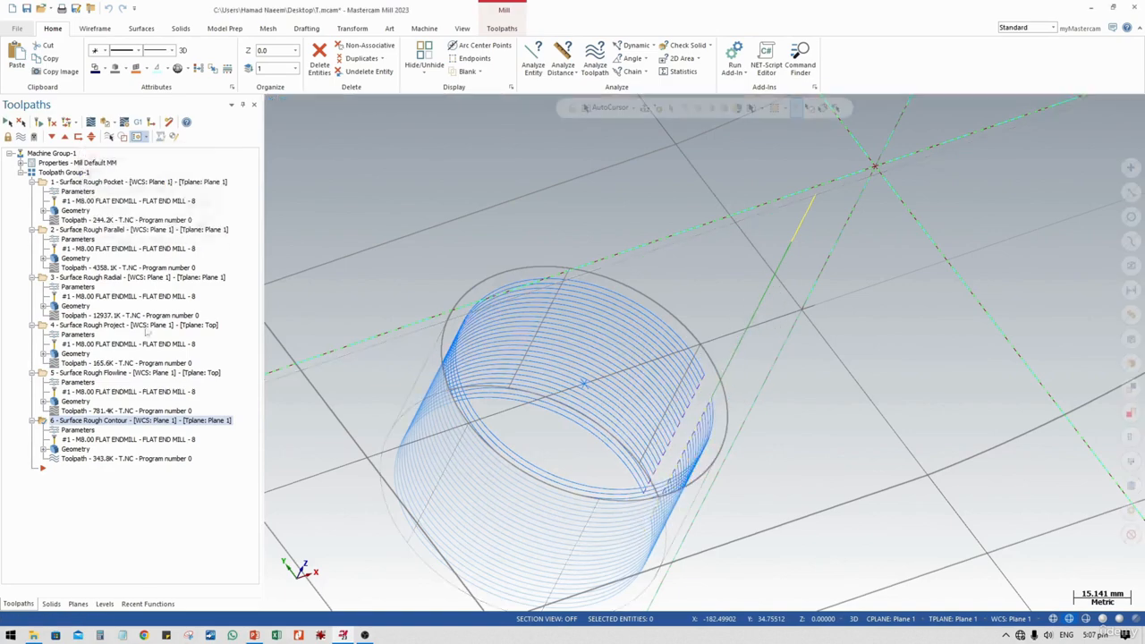
# Step: Switch the hole contour's transition to Follow surface, keep open contours on Zigzag, and regenerate the toolpath
pyautogui.click(79, 432)
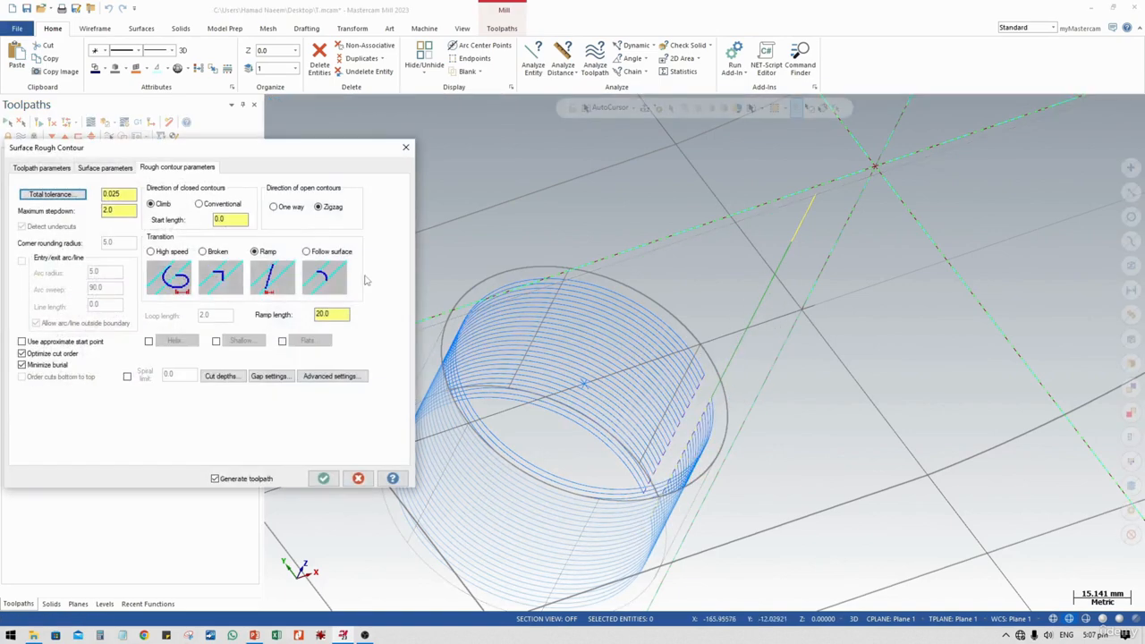
pyautogui.click(307, 253)
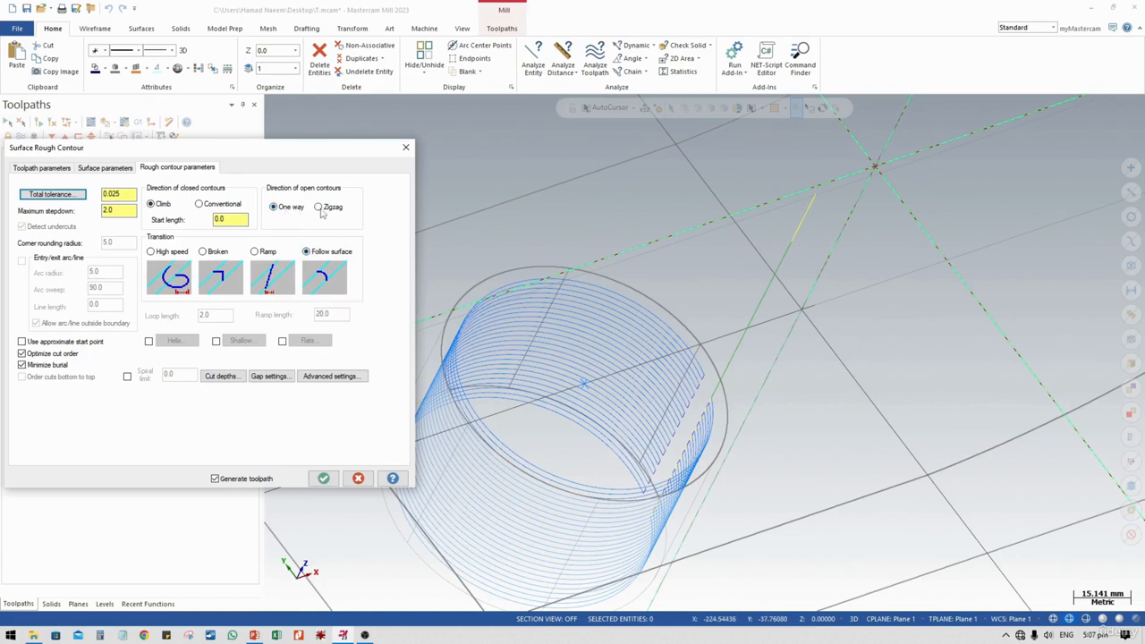
pyautogui.click(323, 479)
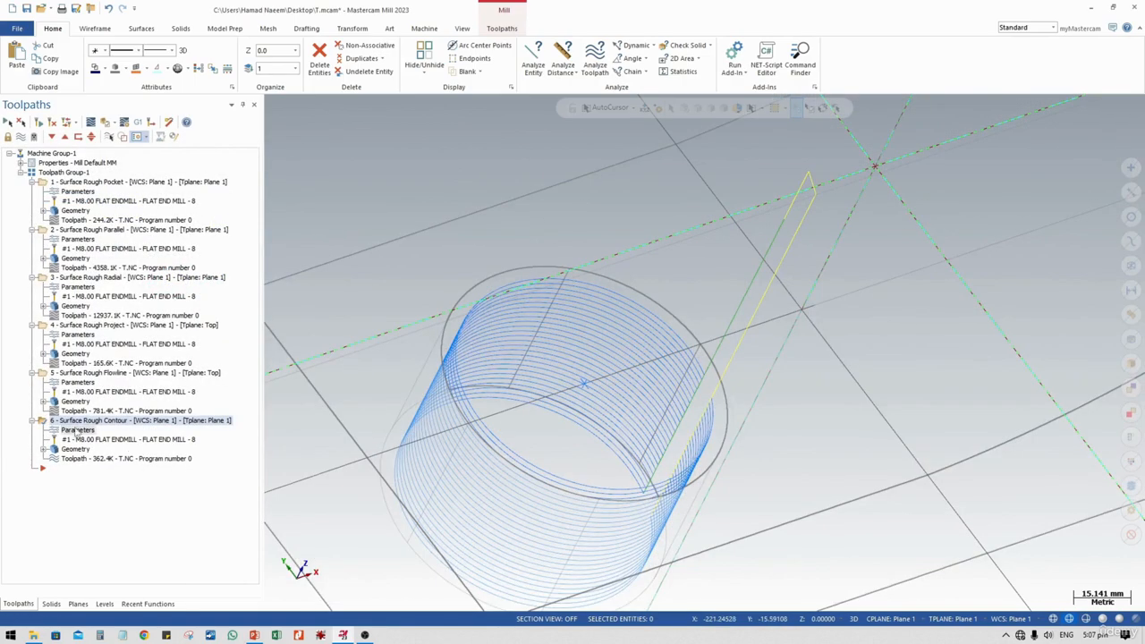
# Step: Review the hole contour's cut depths, gap and advanced settings, then return its transition to Ramp and regenerate the toolpath
pyautogui.click(76, 432)
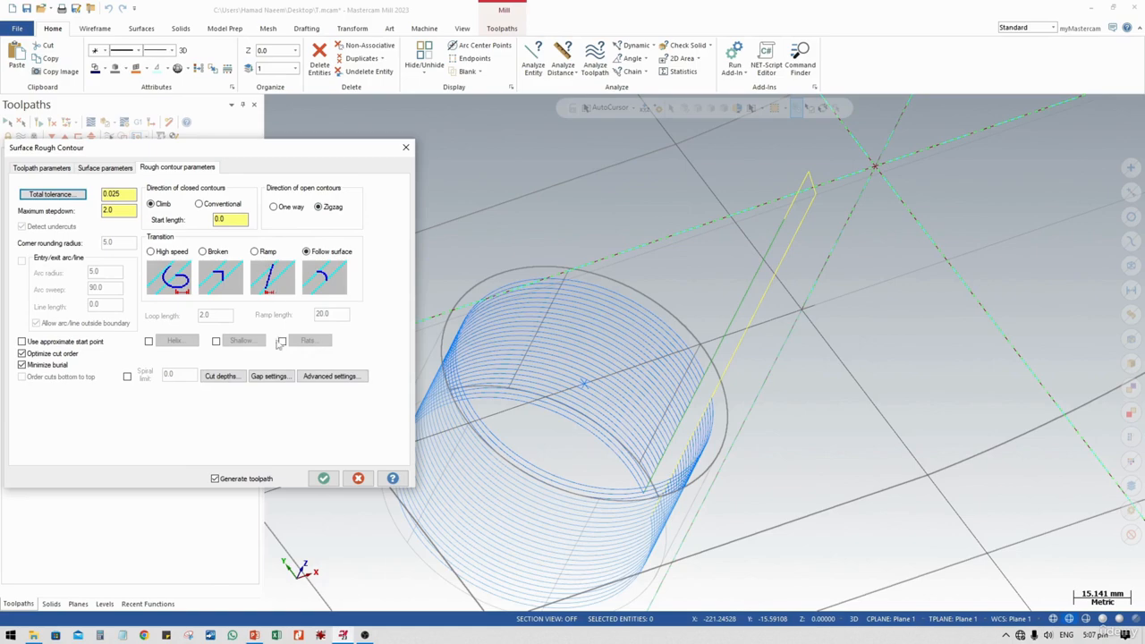
pyautogui.click(221, 376)
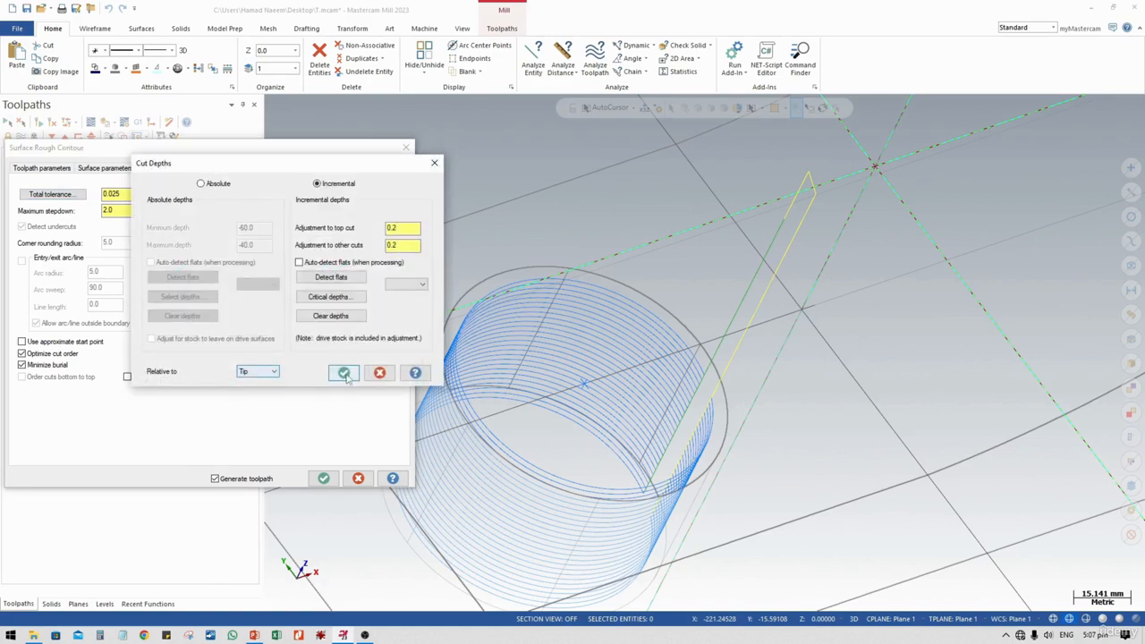
pyautogui.click(345, 374)
pyautogui.click(268, 376)
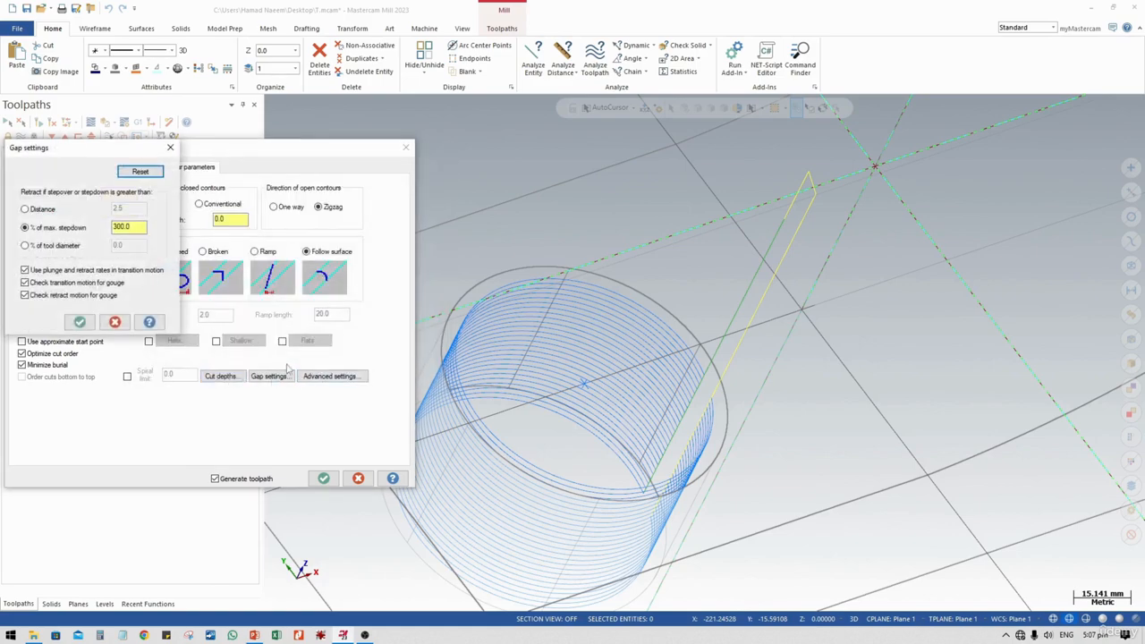
pyautogui.click(79, 322)
pyautogui.click(318, 378)
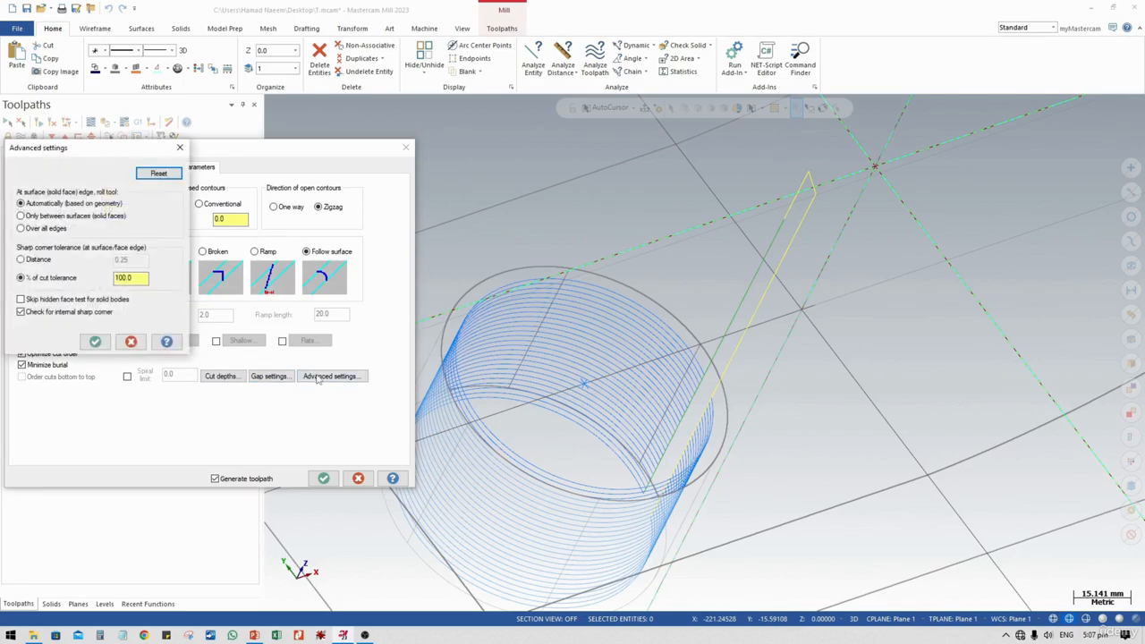
pyautogui.click(95, 341)
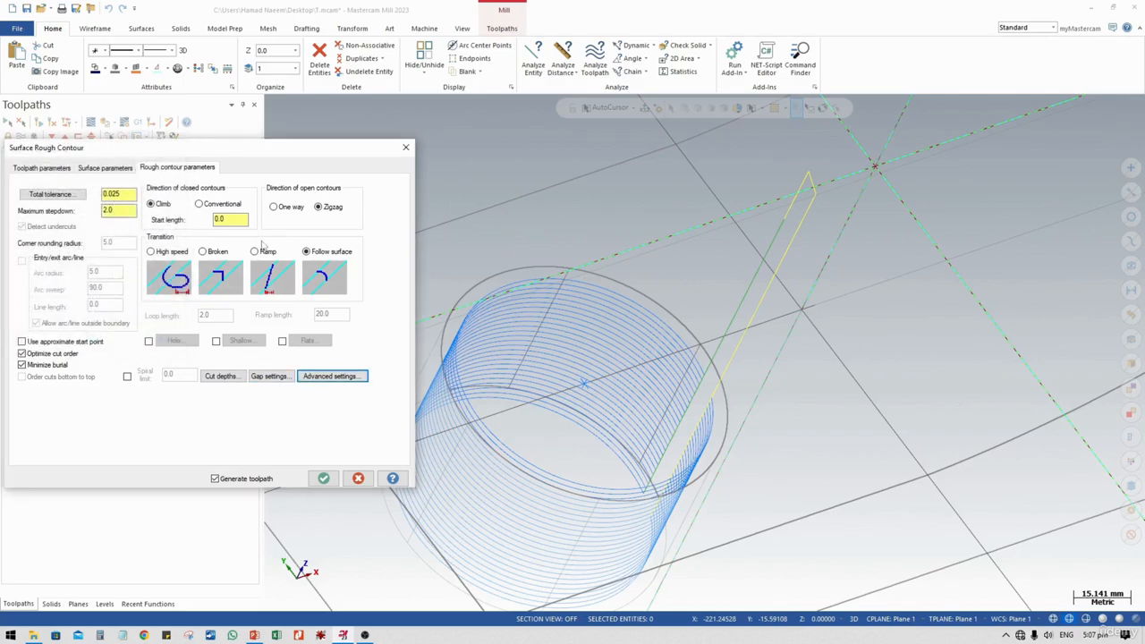
pyautogui.click(323, 479)
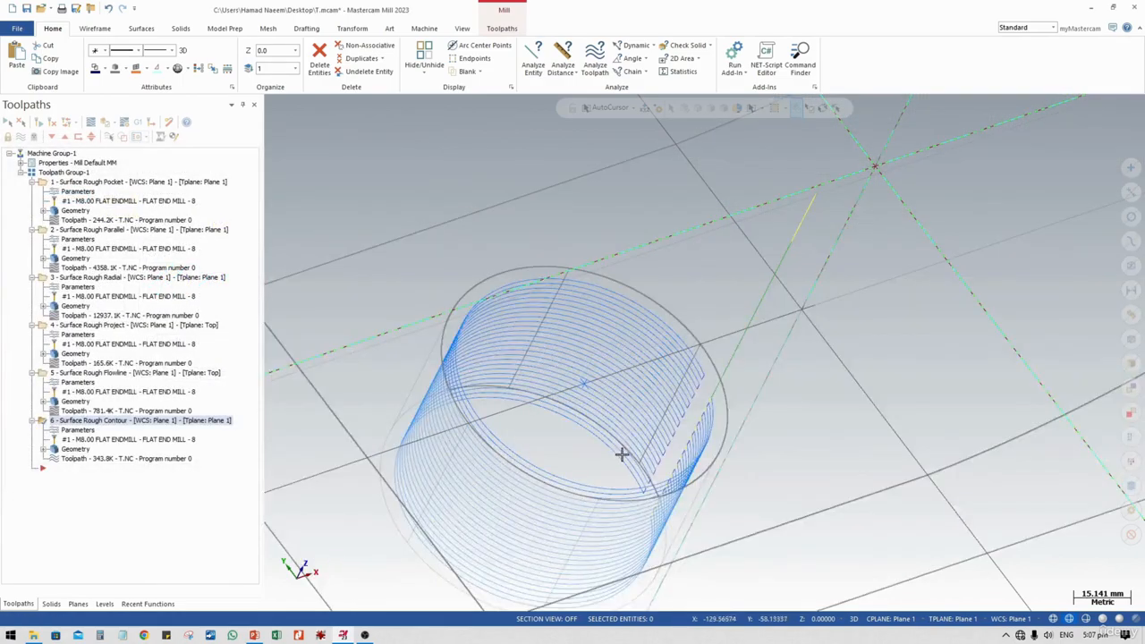
# Step: Examine the regenerated hole contour toolpath within the whole part, toggling the model's shading
pyautogui.moveTo(621, 455)
pyautogui.mouseDown(button='middle')
pyautogui.moveTo(580, 409)
pyautogui.moveTo(522, 412)
pyautogui.moveTo(649, 403)
pyautogui.moveTo(605, 460)
pyautogui.moveTo(672, 424)
pyautogui.moveTo(662, 460)
pyautogui.mouseUp(button='middle')
pyautogui.click(37, 121)
pyautogui.hotkey('alt', 's')
pyautogui.scroll(-2, 634, 412)
pyautogui.scroll(-3, 657, 460)
pyautogui.hotkey('alt', 's')
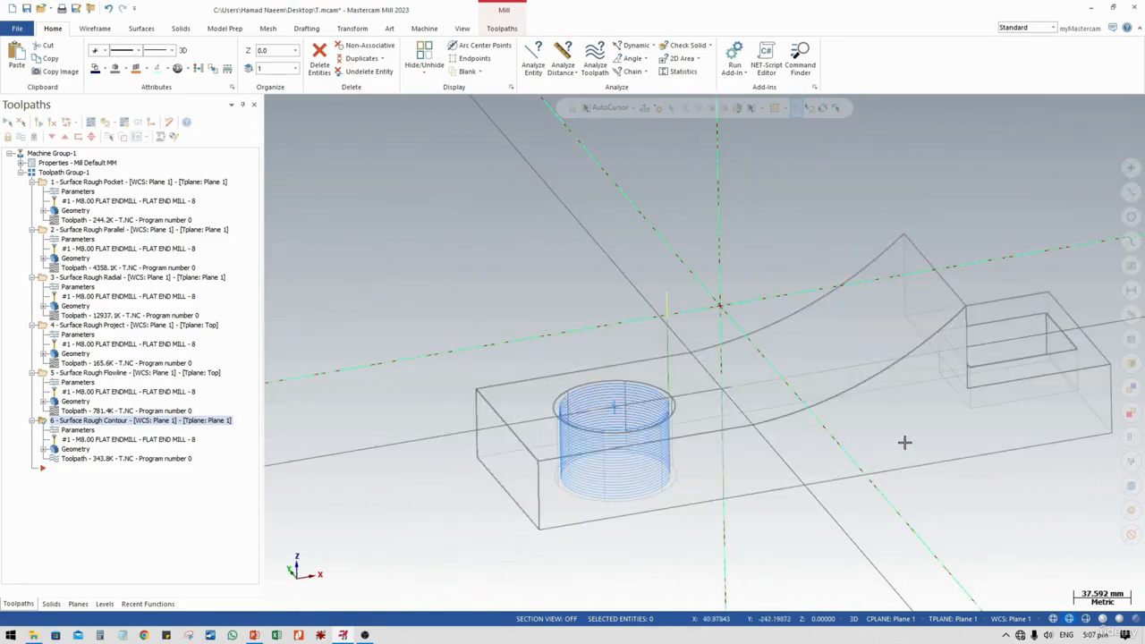
pyautogui.moveTo(904, 439); pyautogui.dragTo(825, 453, button='middle')
pyautogui.hotkey('alt', 's')
pyautogui.hotkey('alt', 's')
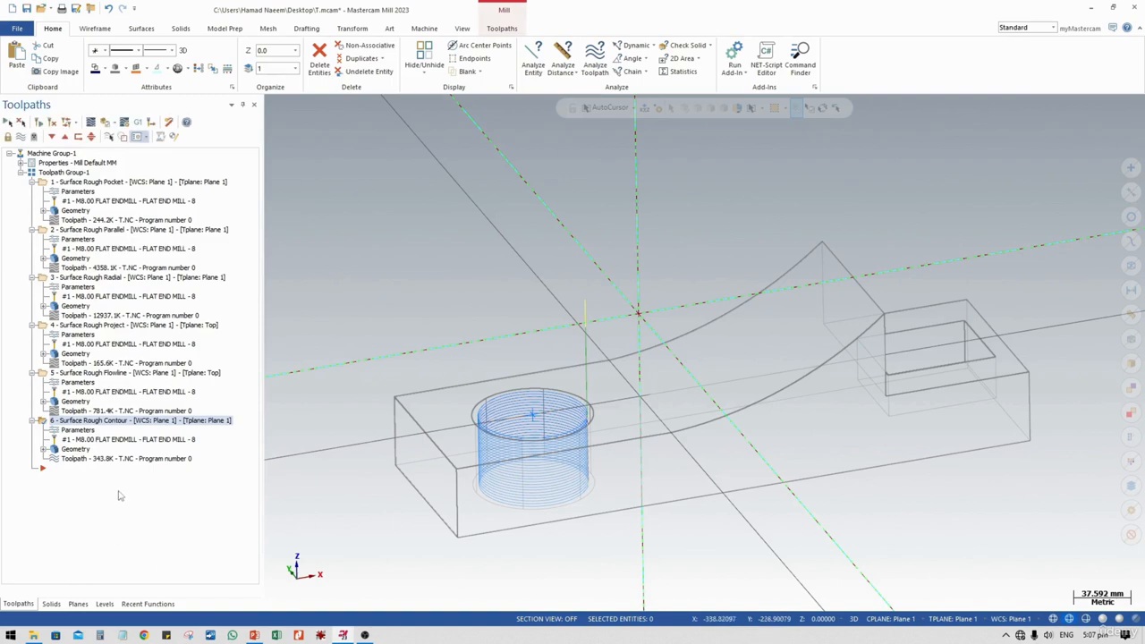
# Step: Start another surface rough contour operation and select the part's four outer side faces as drive geometry
pyautogui.rightClick(116, 480)
pyautogui.moveTo(185, 158)
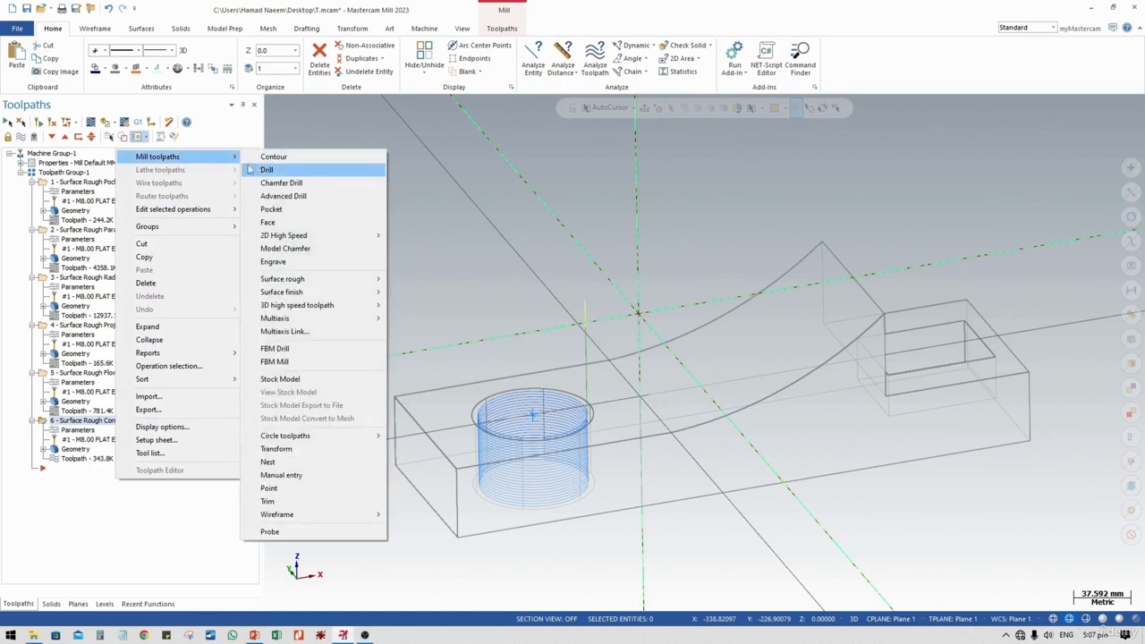
pyautogui.moveTo(364, 280)
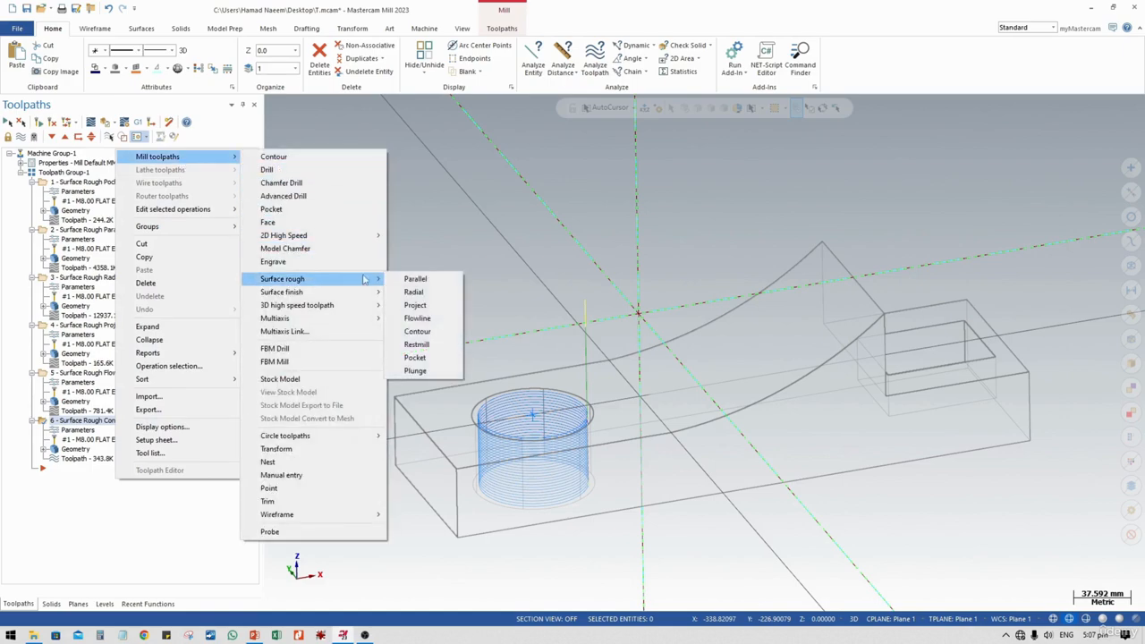
pyautogui.click(416, 331)
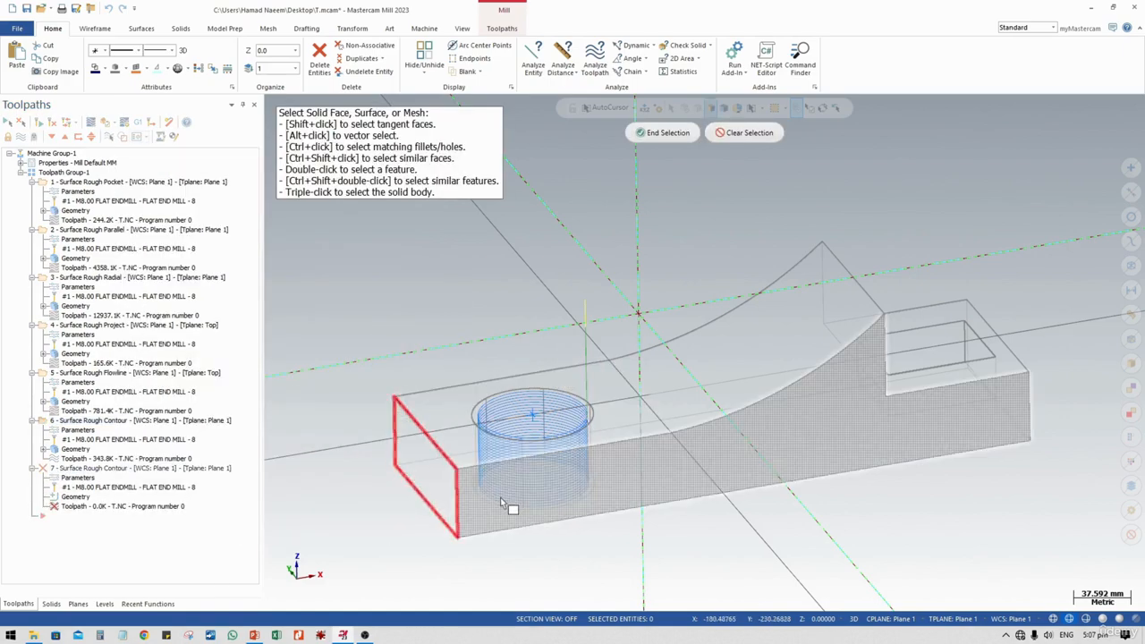
pyautogui.moveTo(793, 485); pyautogui.dragTo(755, 447, button='middle')
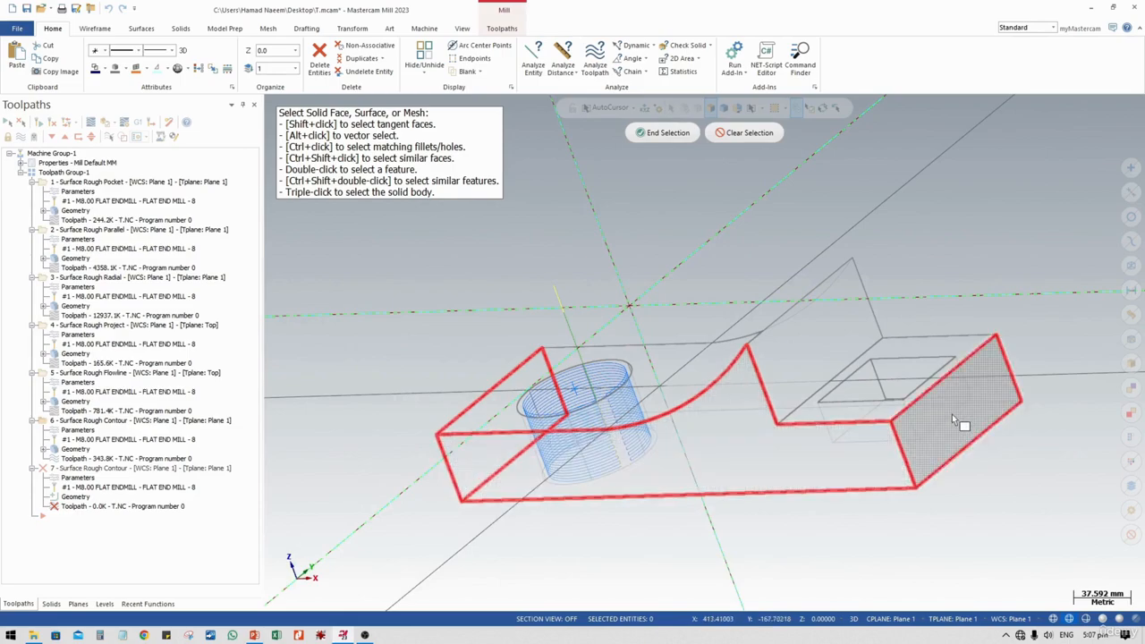
pyautogui.moveTo(952, 415); pyautogui.dragTo(793, 331, button='middle')
pyautogui.moveTo(638, 447); pyautogui.dragTo(482, 377, button='middle')
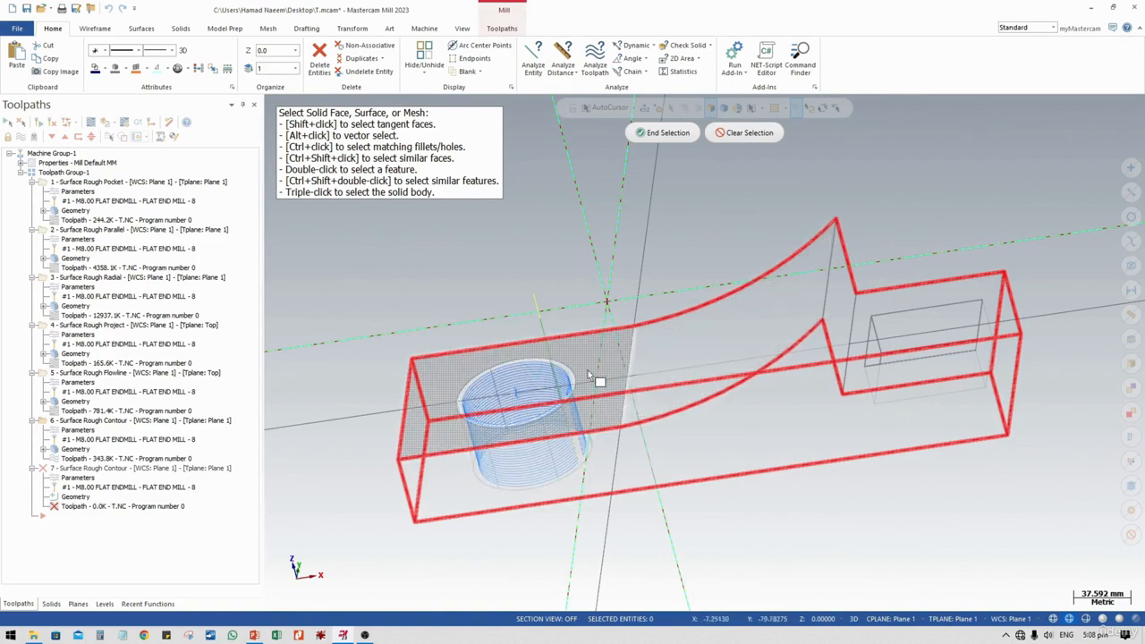
pyautogui.moveTo(696, 382)
pyautogui.mouseDown(button='middle')
pyautogui.moveTo(765, 345)
pyautogui.moveTo(836, 358)
pyautogui.mouseUp(button='middle')
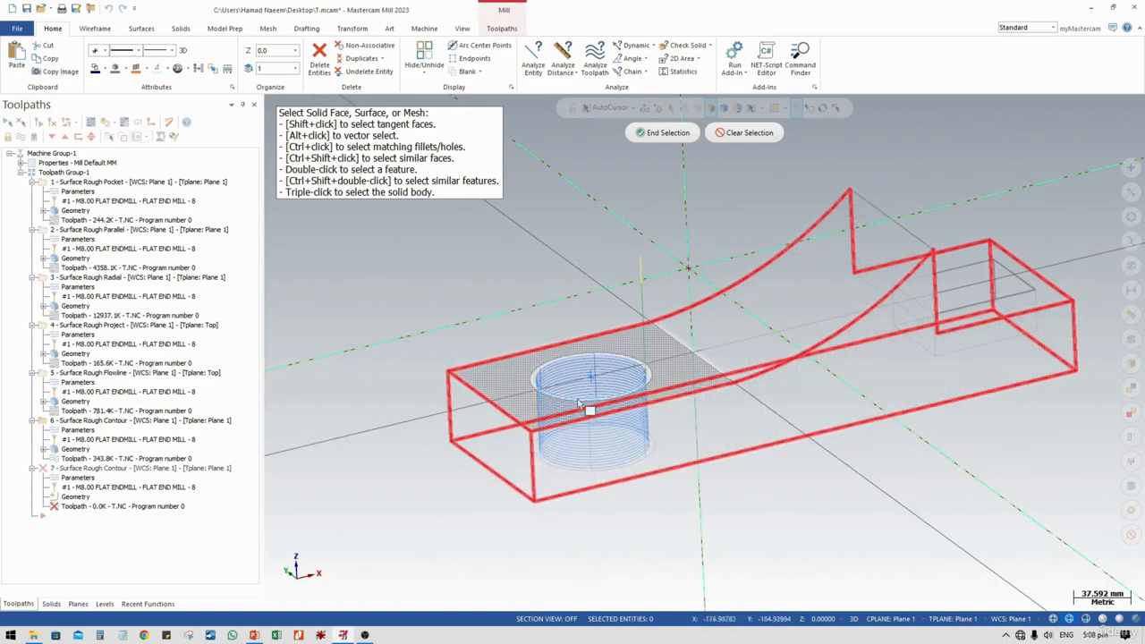
pyautogui.click(684, 143)
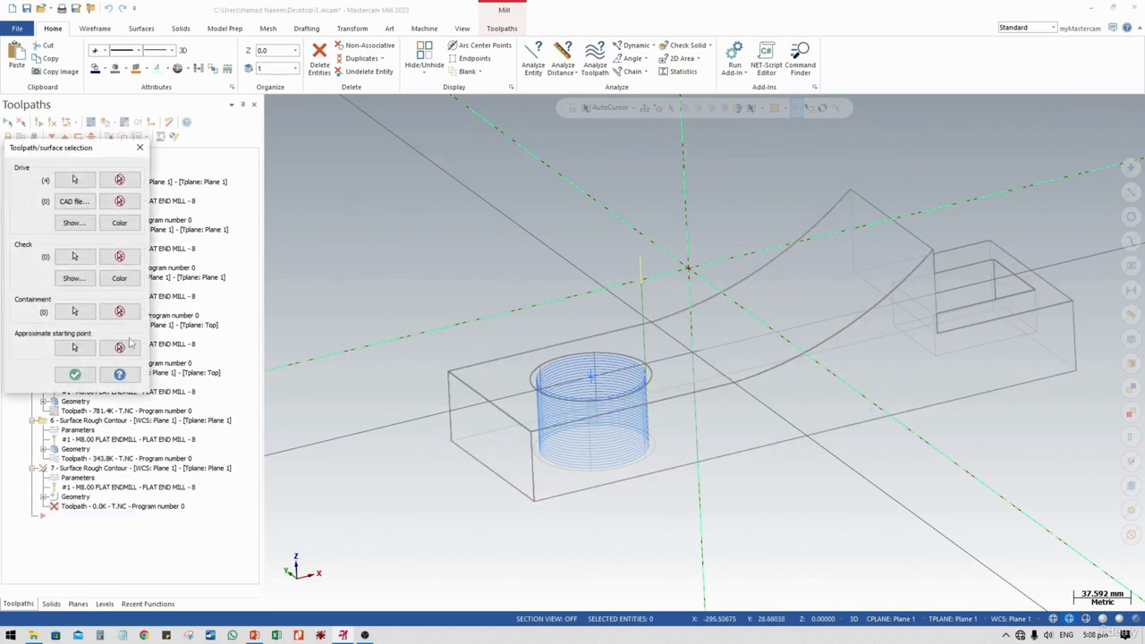
# Step: Chain the outer boundary of the part's bottom face as the containment and accept the toolpath geometry
pyautogui.click(74, 310)
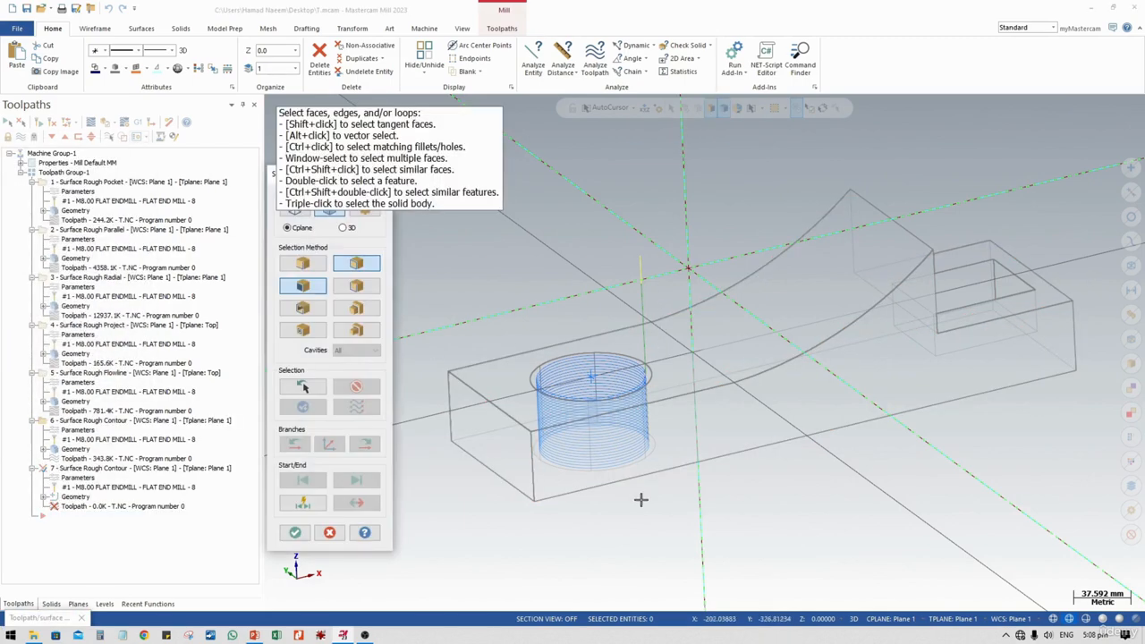
pyautogui.moveTo(644, 497); pyautogui.dragTo(615, 435, button='middle')
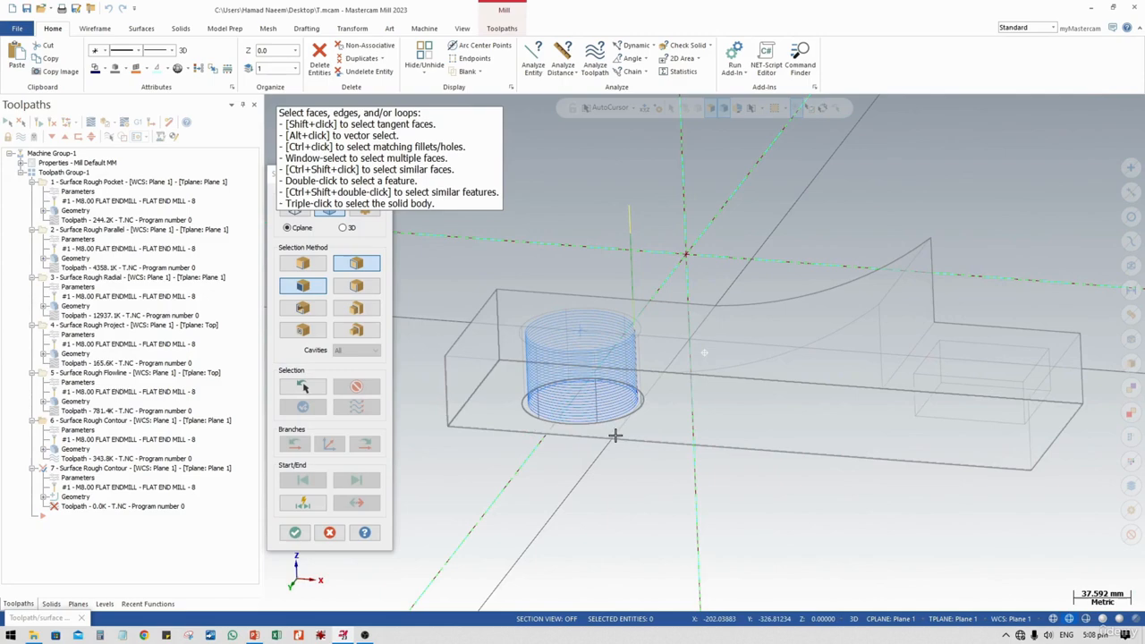
pyautogui.click(515, 368)
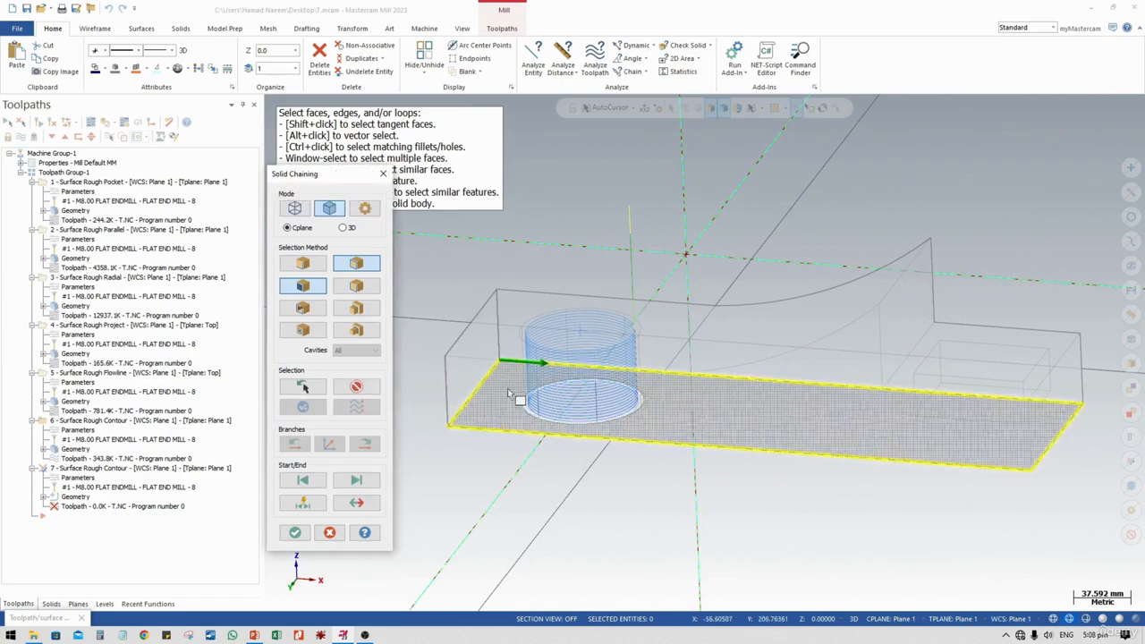
pyautogui.click(294, 532)
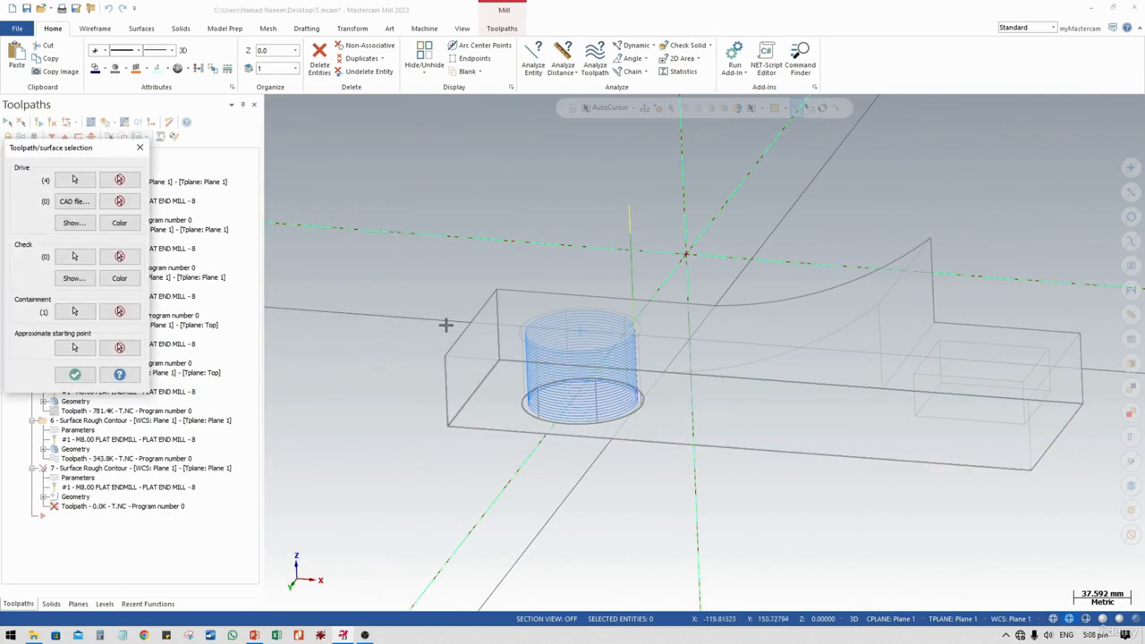
pyautogui.moveTo(447, 324); pyautogui.dragTo(455, 409, button='middle')
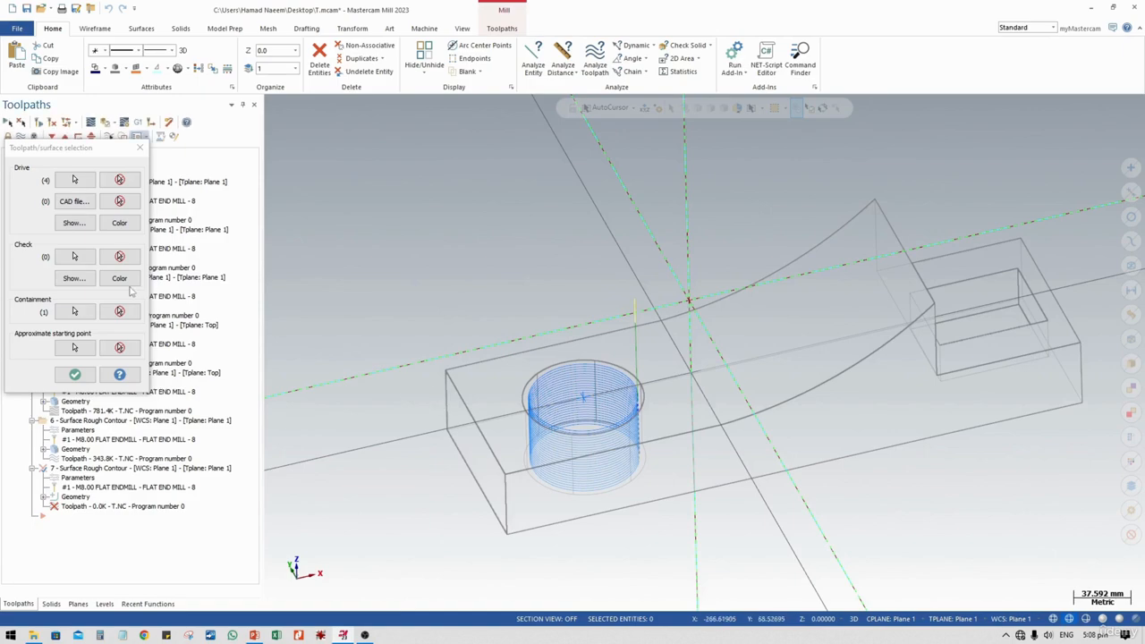
pyautogui.click(75, 375)
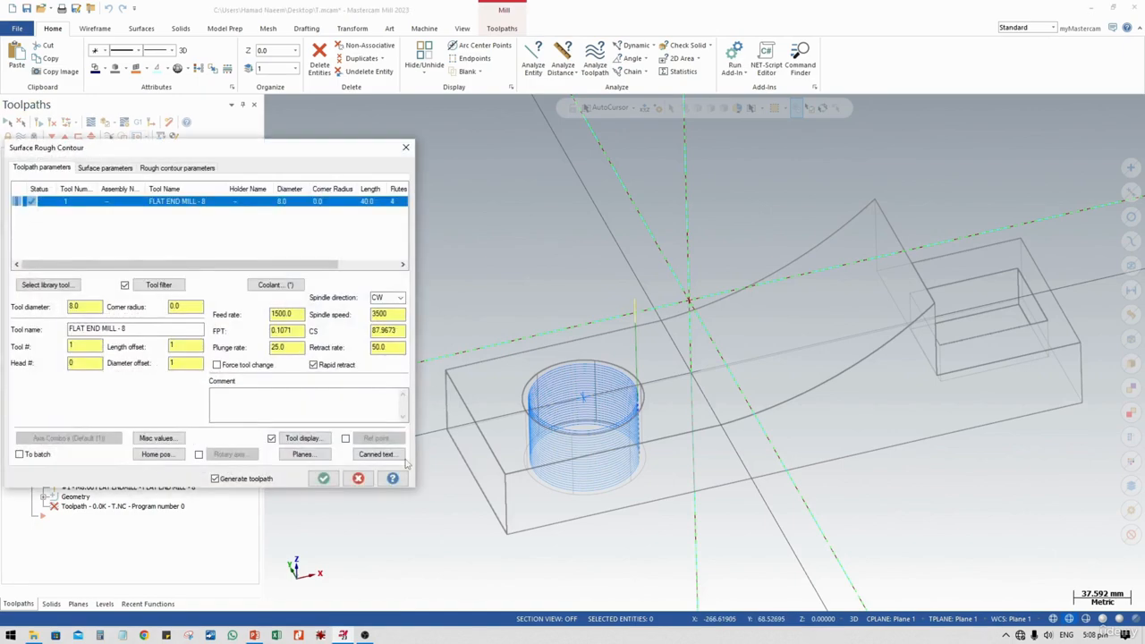
# Step: Set the outer side-face contour's transition to Ramp
pyautogui.click(105, 168)
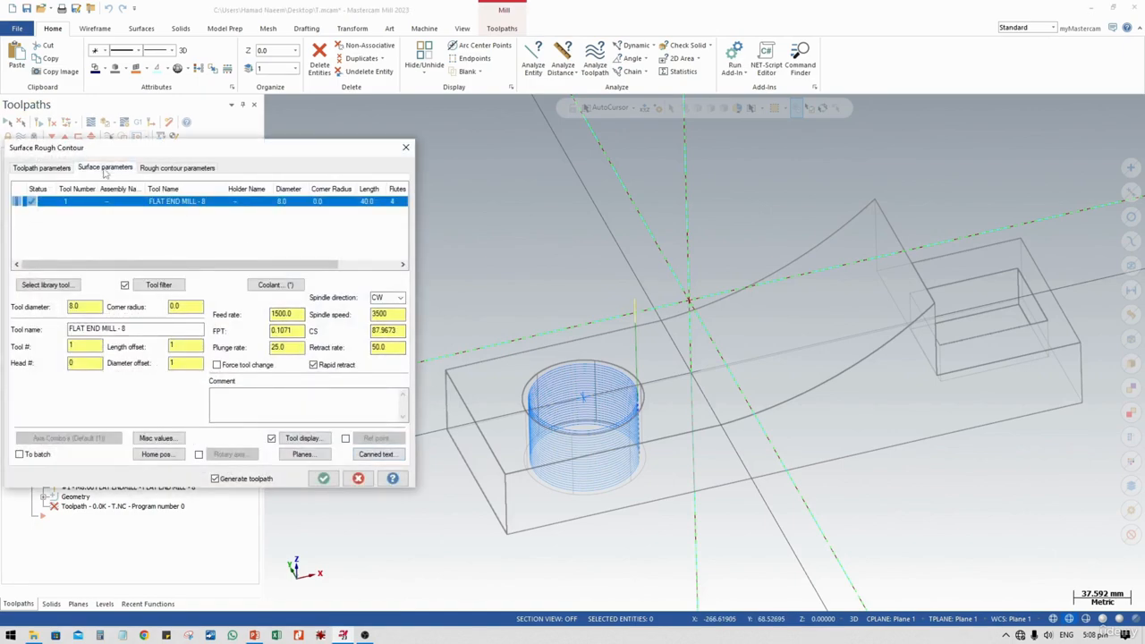
pyautogui.click(192, 169)
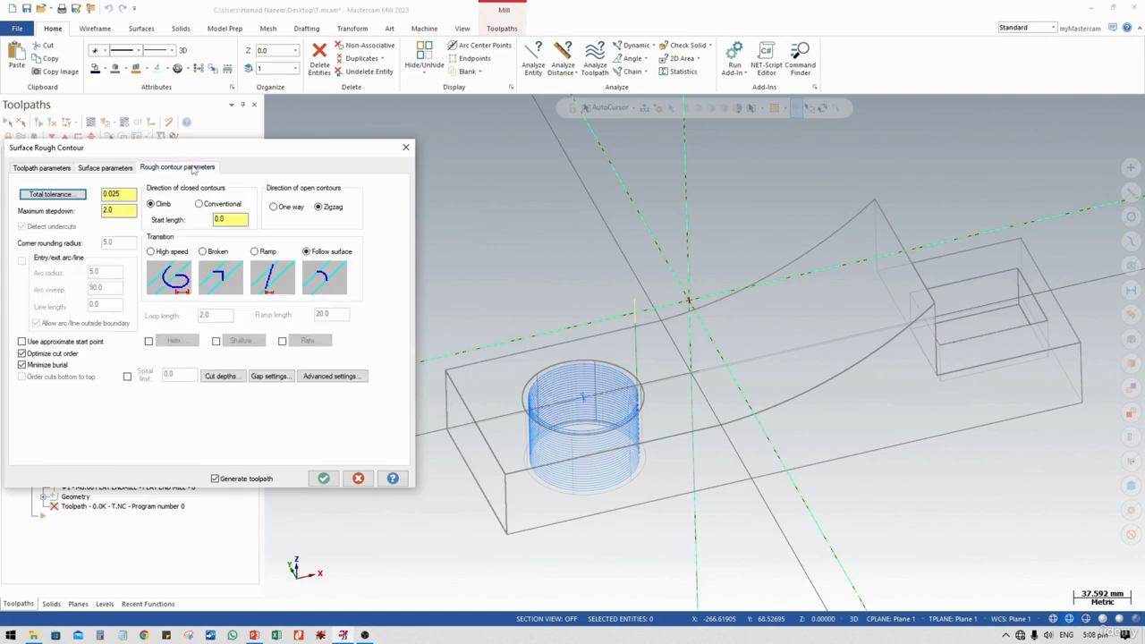
pyautogui.click(256, 252)
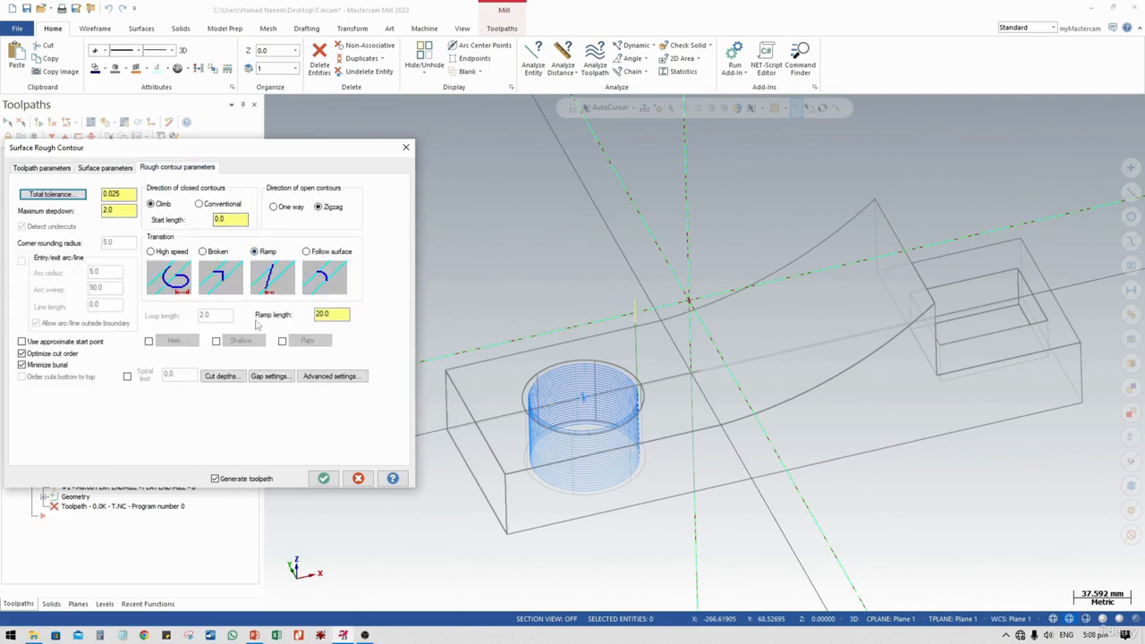
# Step: Switch to absolute cut depths and pick the ridge's top corner as minimum, a bottom corner as maximum and the step's inner corner as critical depth
pyautogui.click(223, 376)
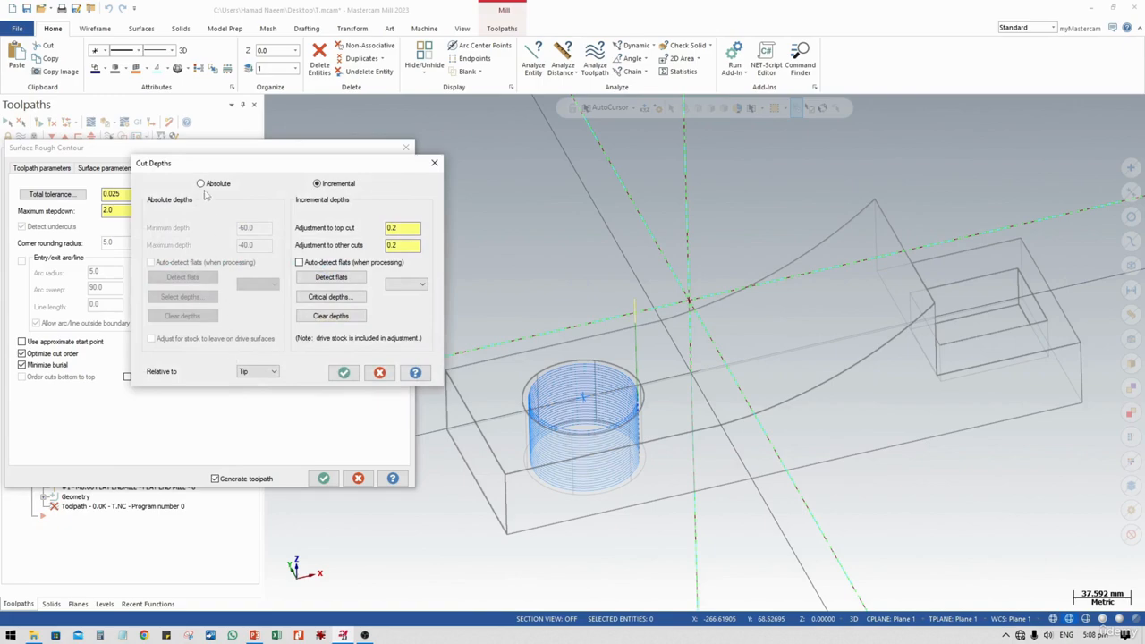
pyautogui.click(201, 183)
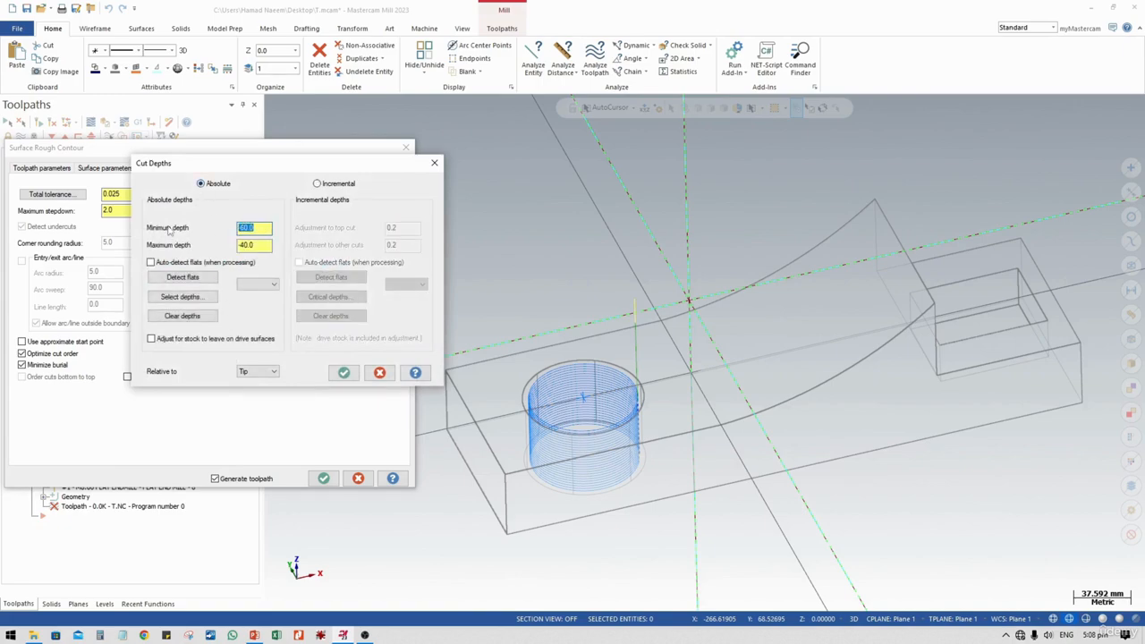
pyautogui.press('Tab')
pyautogui.click(177, 296)
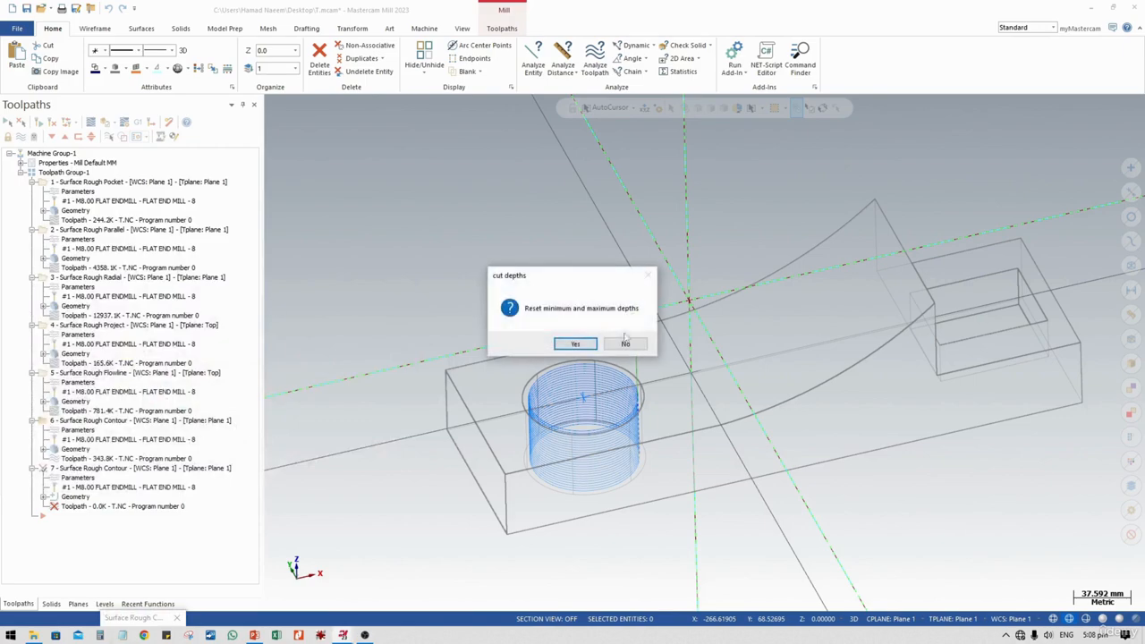
pyautogui.click(627, 343)
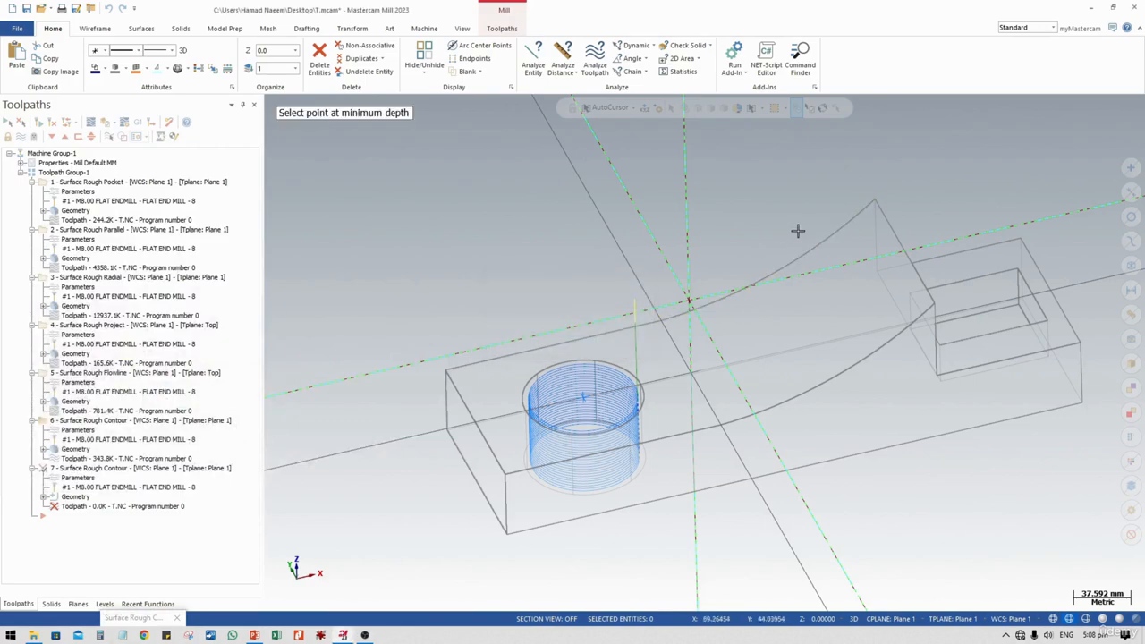
pyautogui.click(874, 198)
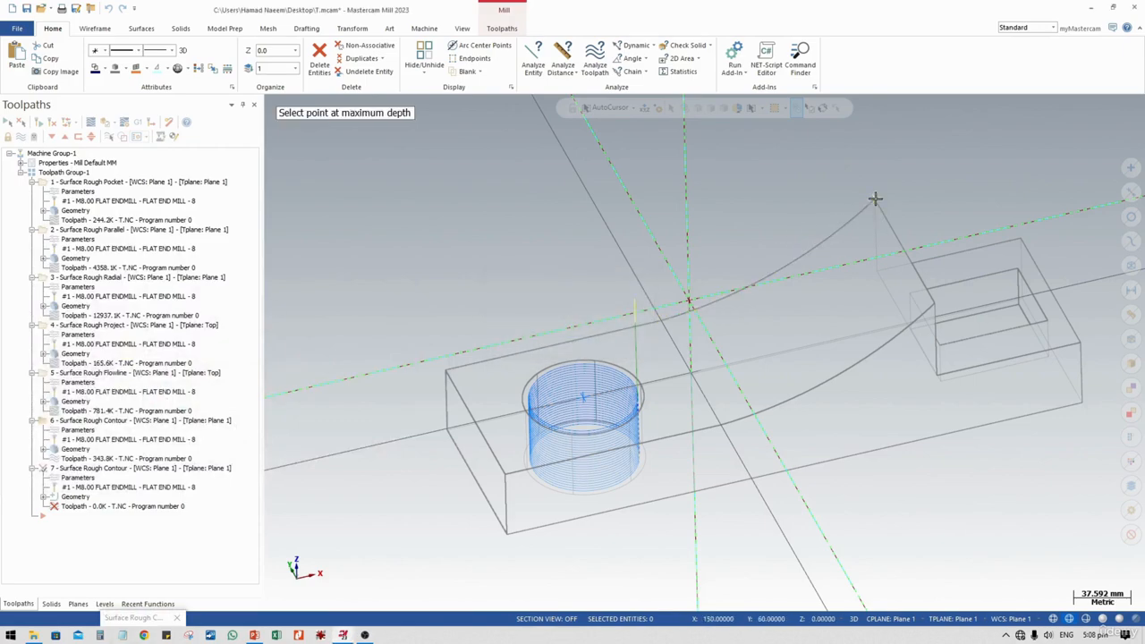
pyautogui.click(1079, 405)
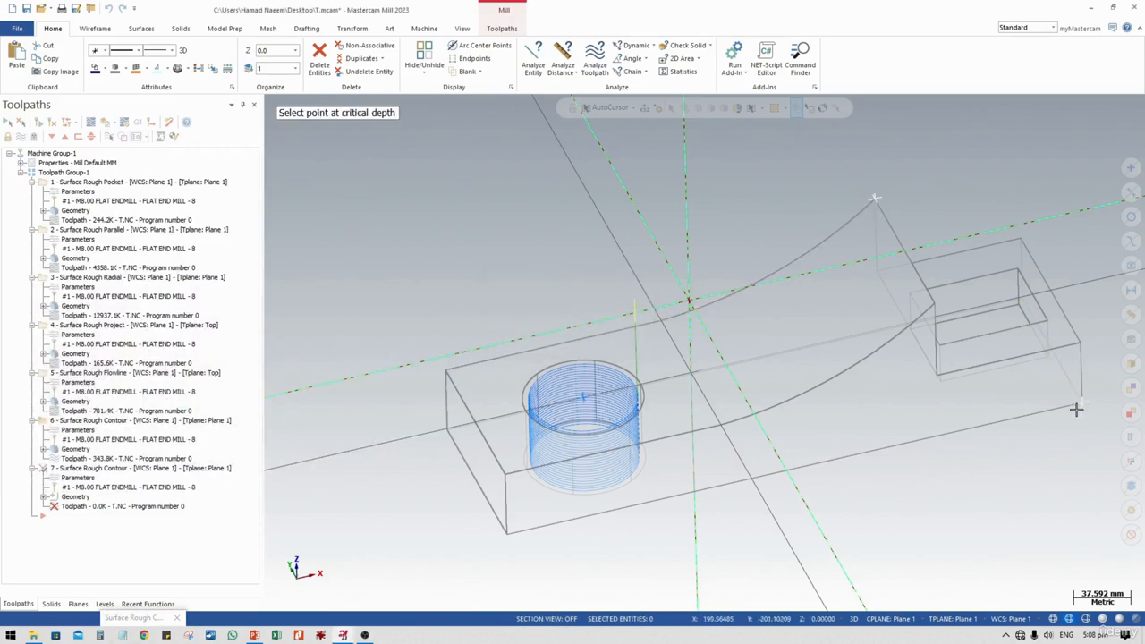
pyautogui.click(936, 377)
pyautogui.press('Escape')
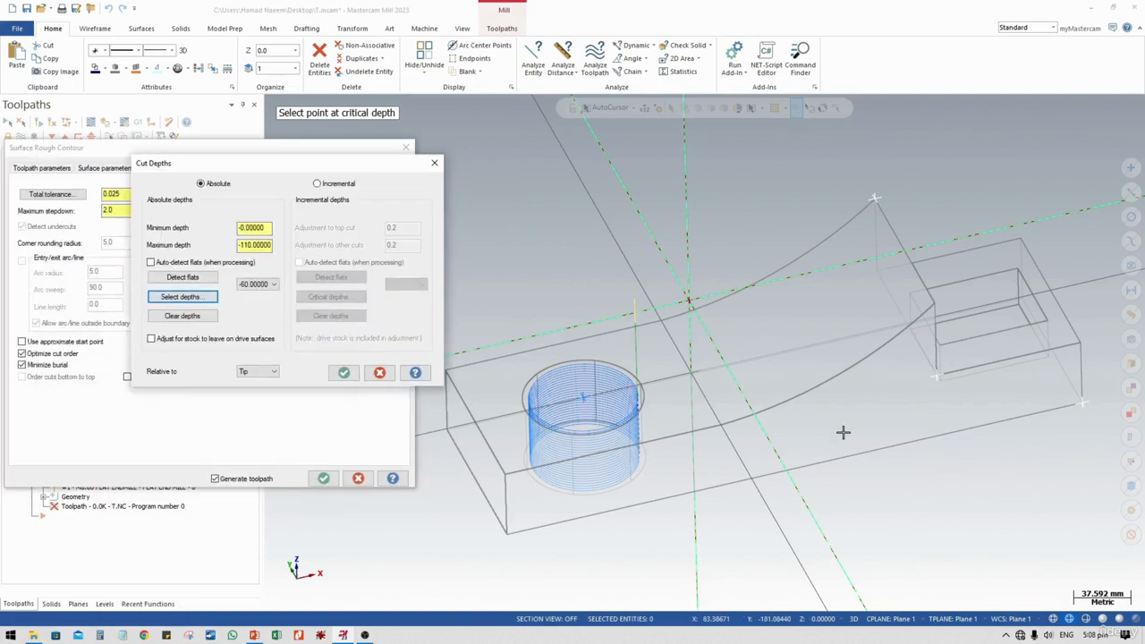
# Step: Accept the cut depths, generate the outer contour toolpath and keep the operation
pyautogui.click(343, 373)
pyautogui.click(323, 478)
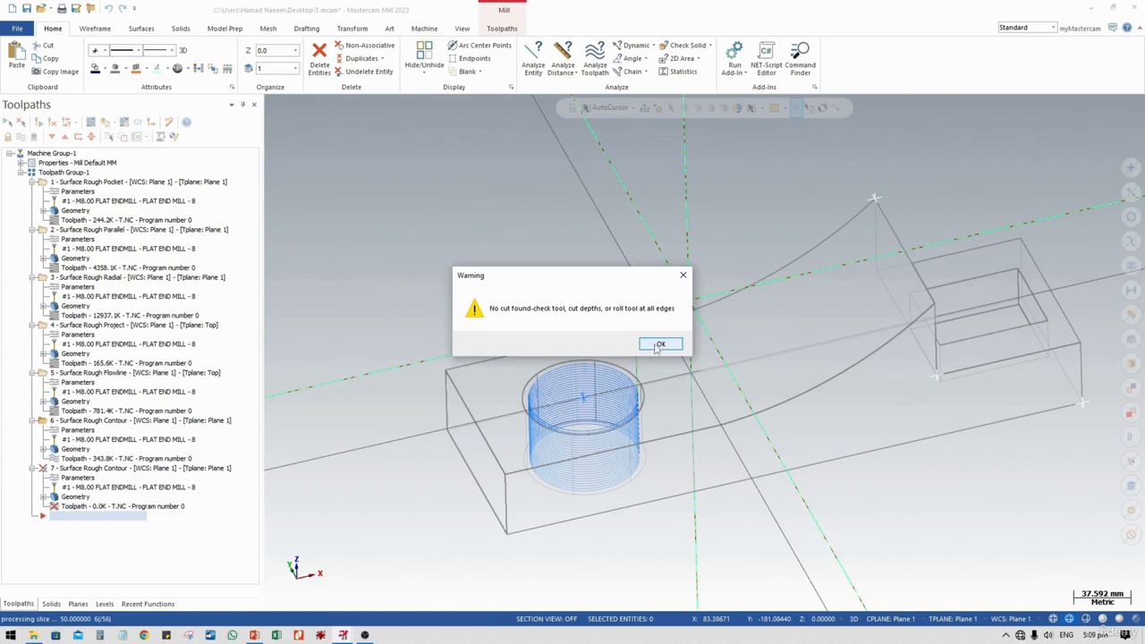
pyautogui.click(660, 345)
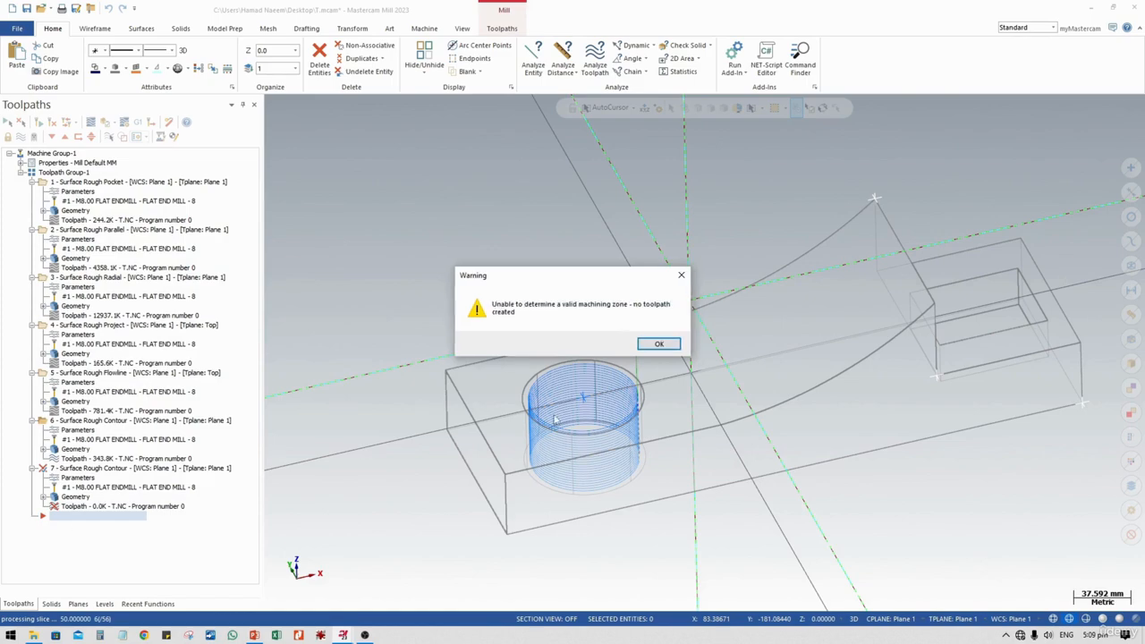
pyautogui.click(660, 344)
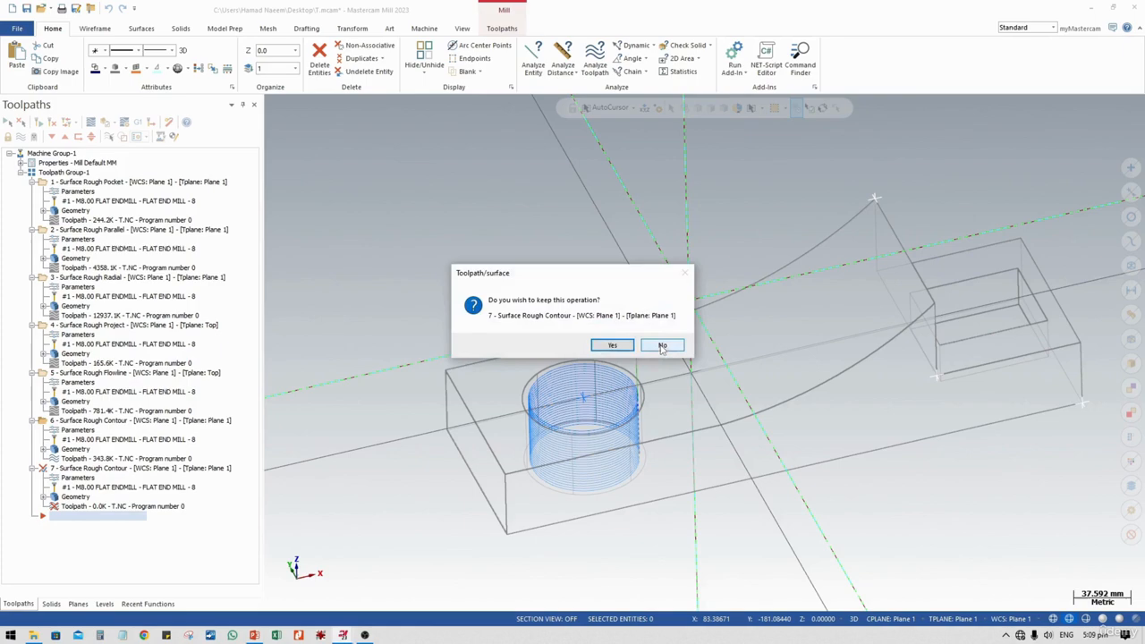
pyautogui.click(612, 347)
# Step: Reopen the outer contour's cut depths, enable automatic flat detection for the absolute depths and try detecting flats
pyautogui.click(90, 477)
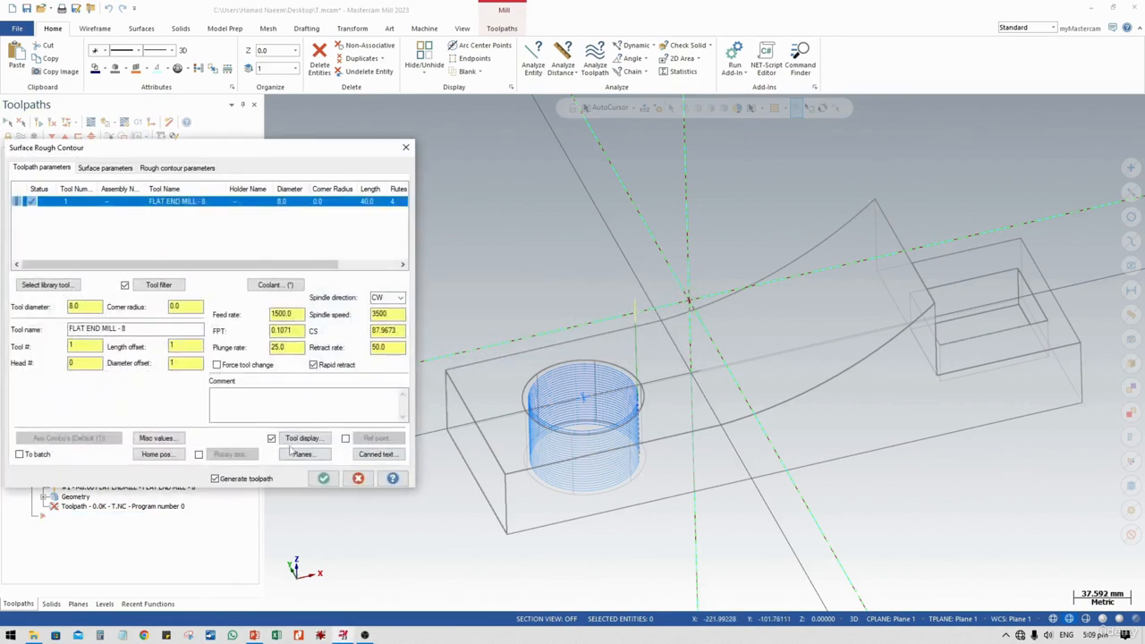
pyautogui.click(105, 168)
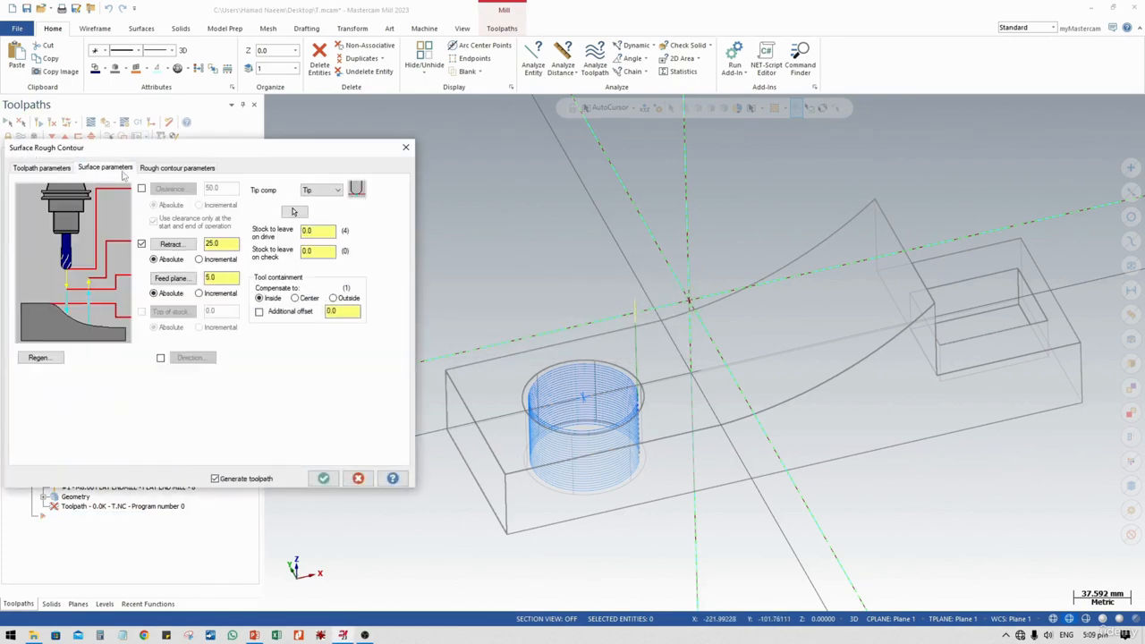
pyautogui.click(174, 168)
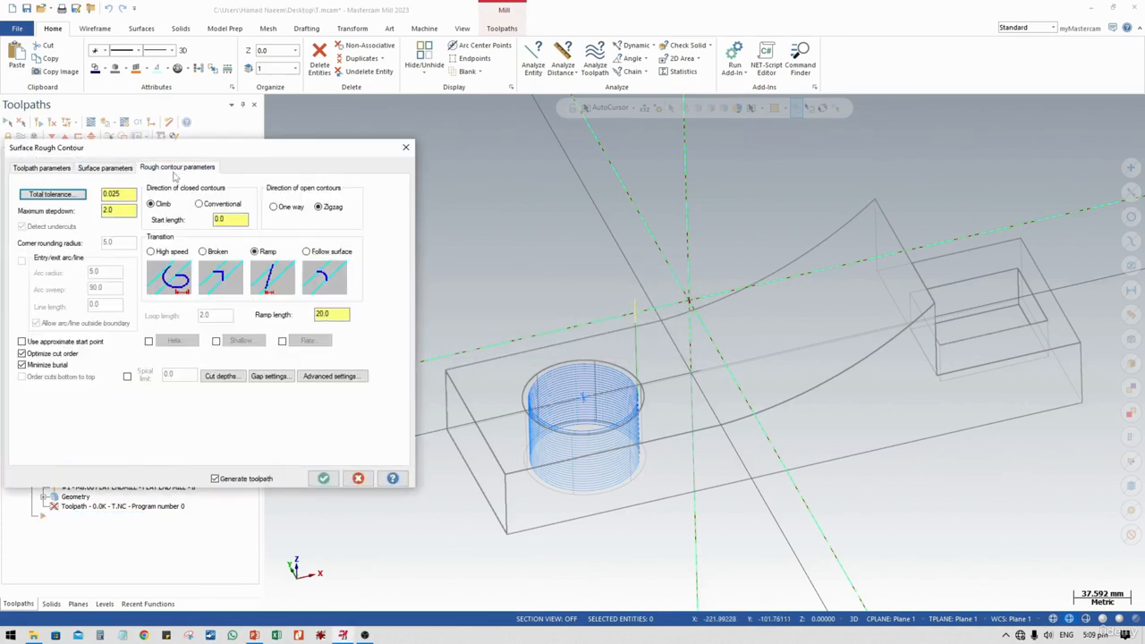
pyautogui.click(220, 376)
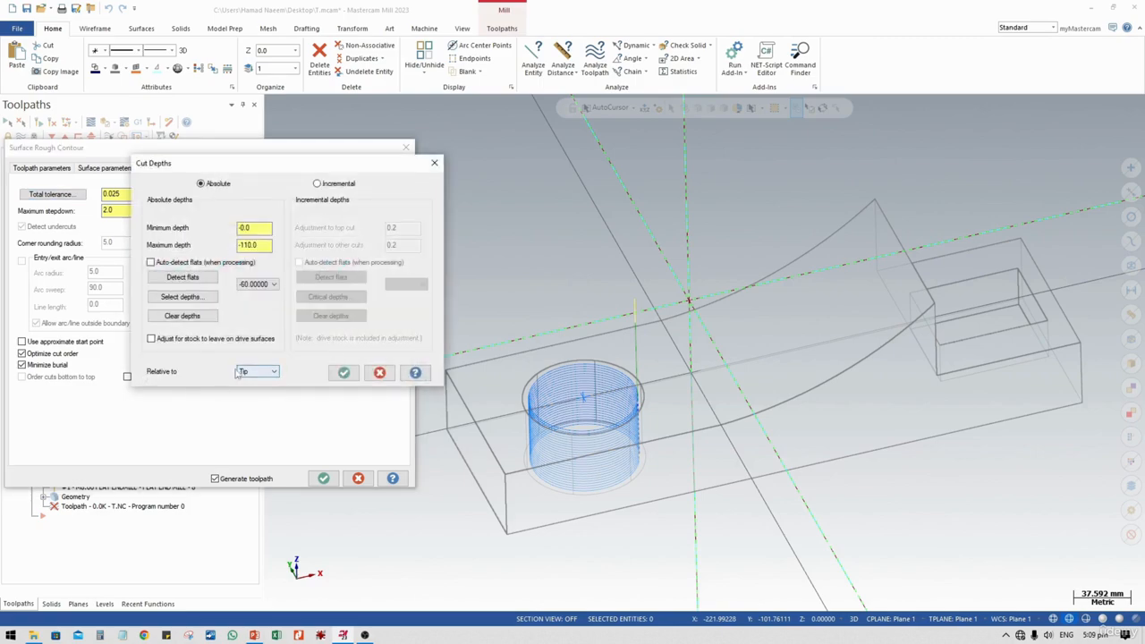
pyautogui.click(261, 229)
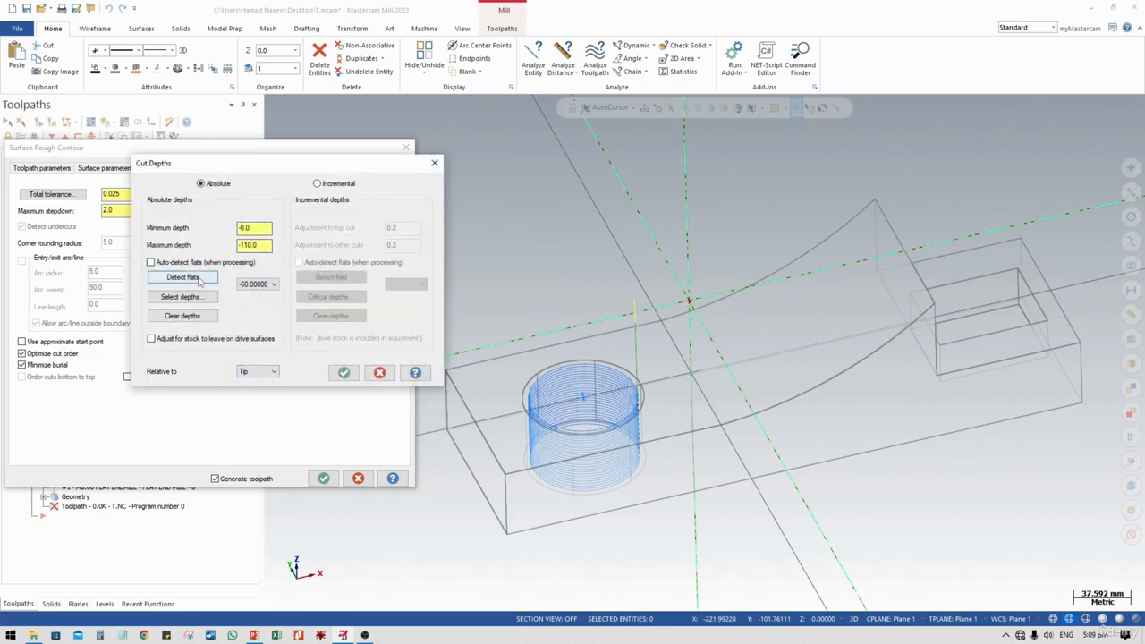
pyautogui.click(151, 262)
pyautogui.click(182, 277)
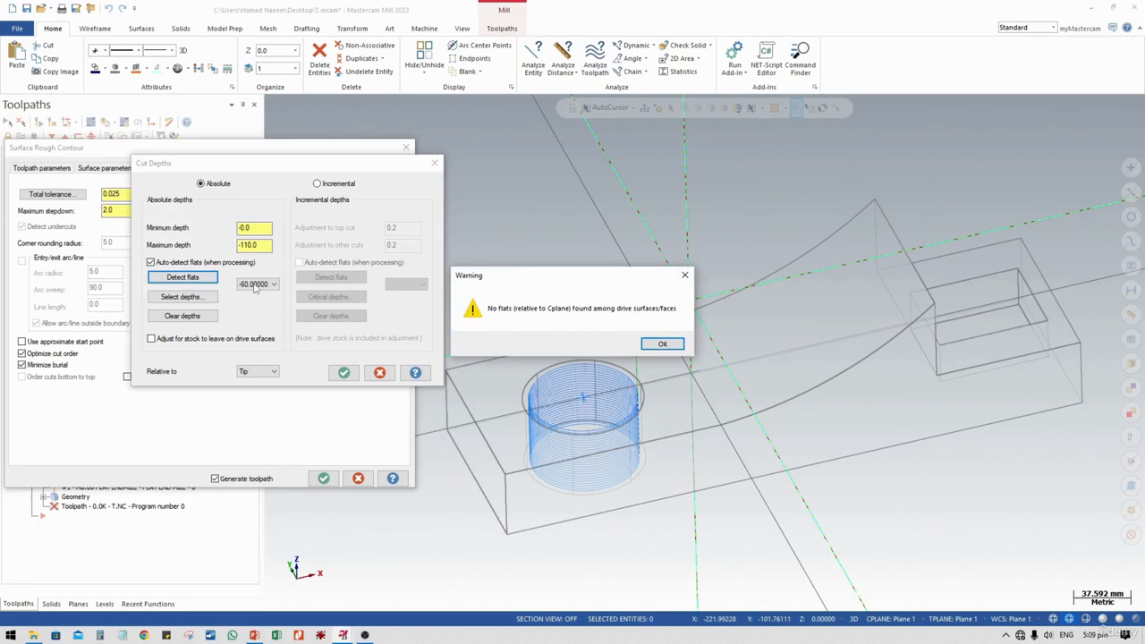
pyautogui.click(657, 348)
# Step: Switch the outer contour's cut depths to Incremental and regenerate its toolpath
pyautogui.click(322, 184)
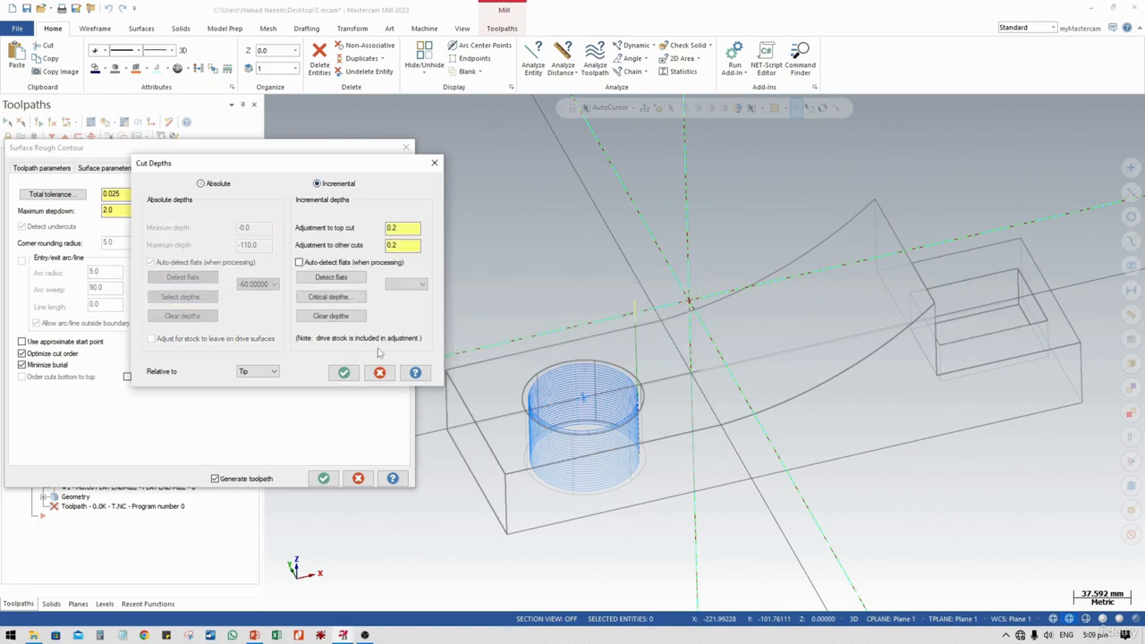
pyautogui.click(343, 372)
pyautogui.click(323, 478)
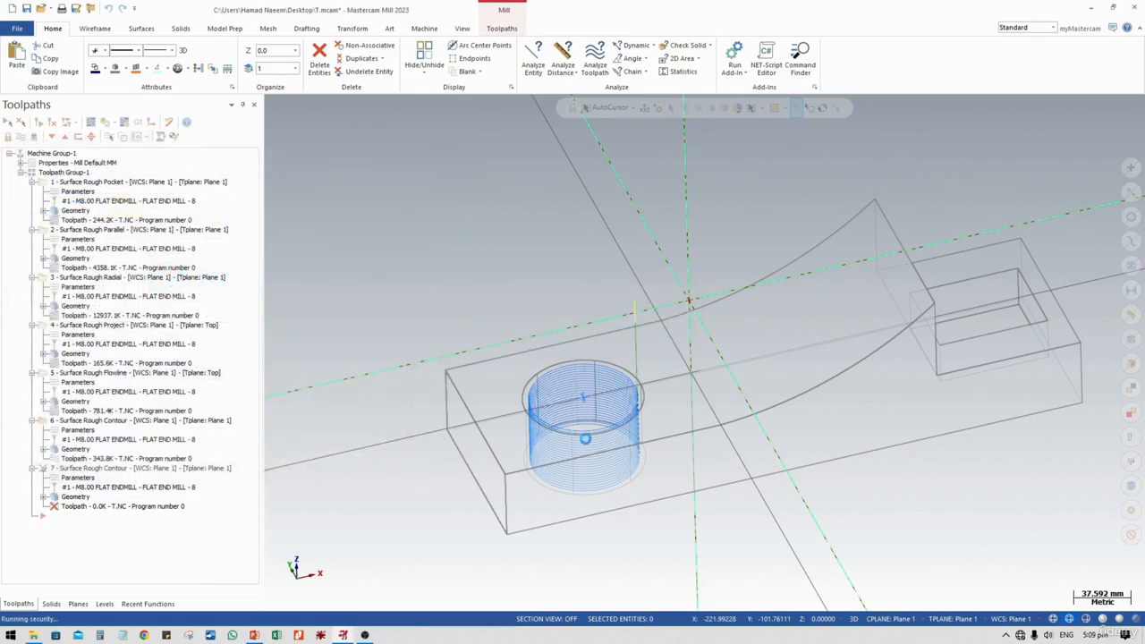
pyautogui.click(691, 360)
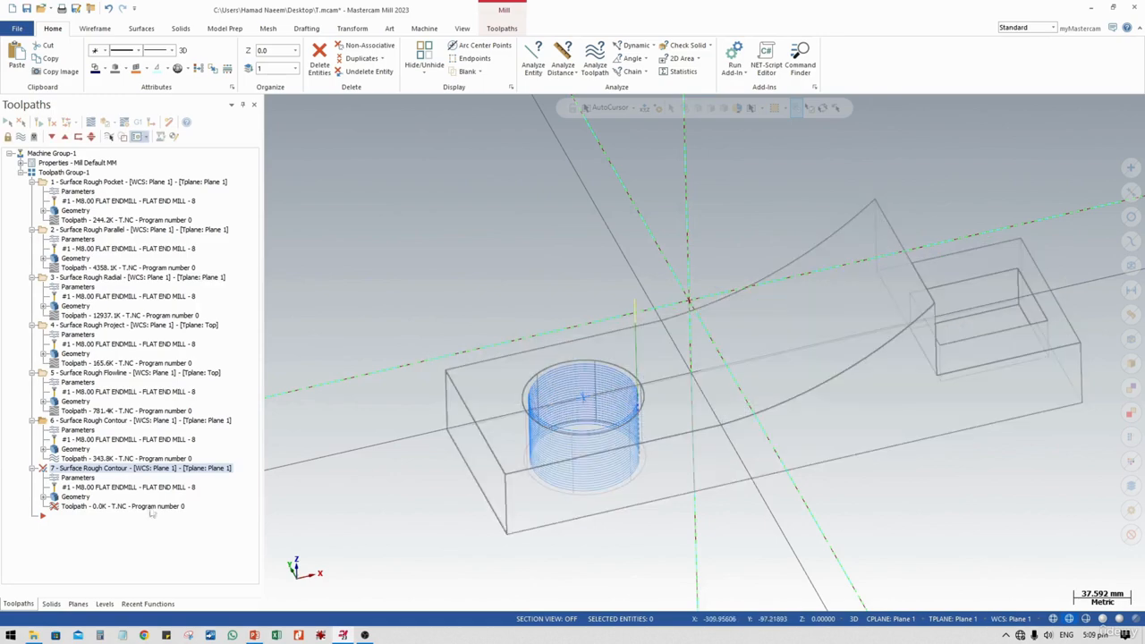
pyautogui.click(78, 478)
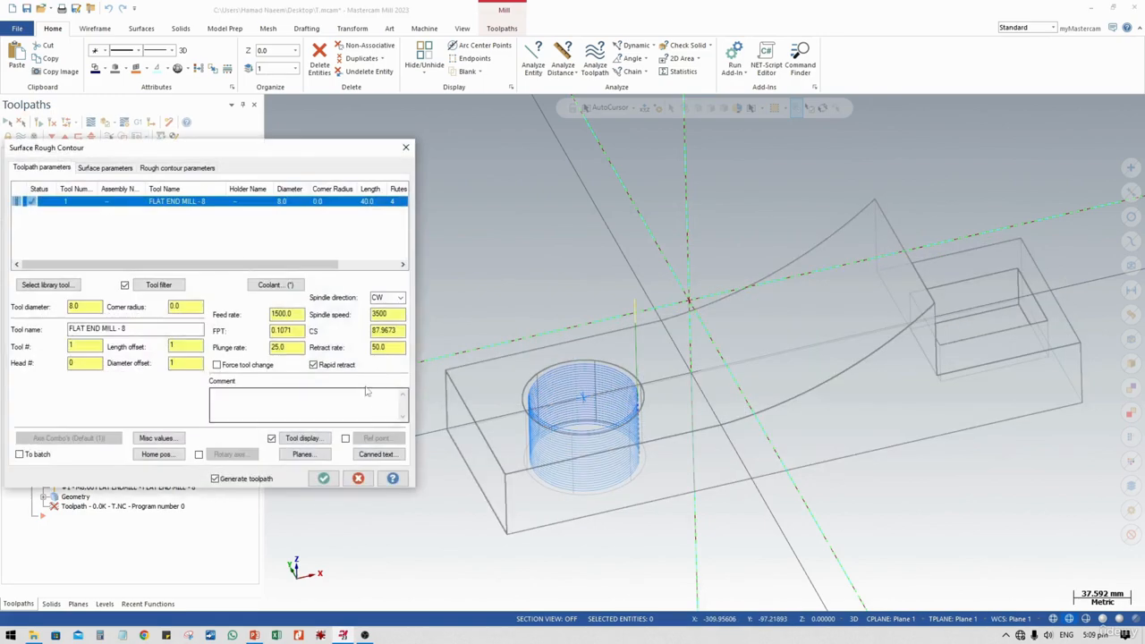
pyautogui.click(96, 169)
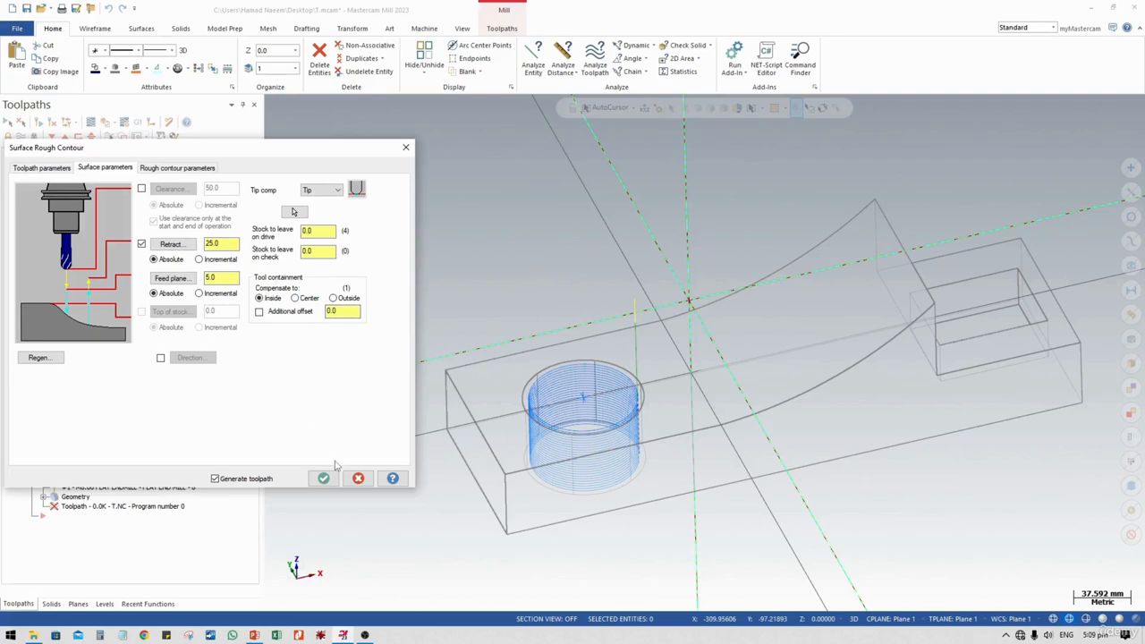
pyautogui.click(357, 479)
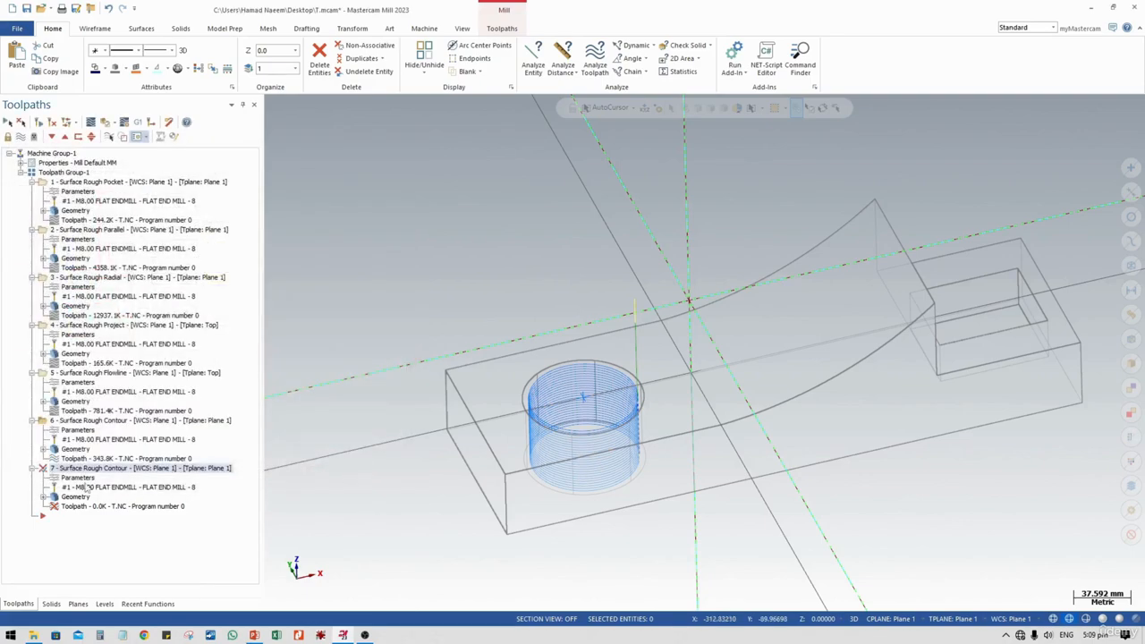
# Step: Recheck the four outer side faces in the outer contour's drive geometry, accept the geometry and try generating the toolpath again
pyautogui.click(71, 497)
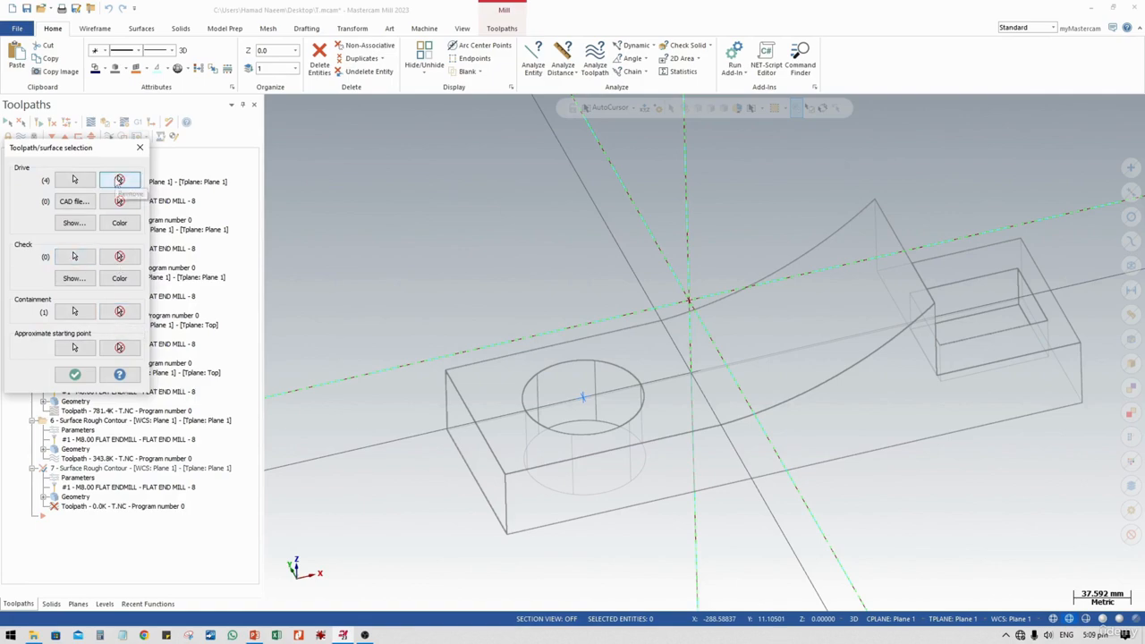
pyautogui.click(74, 180)
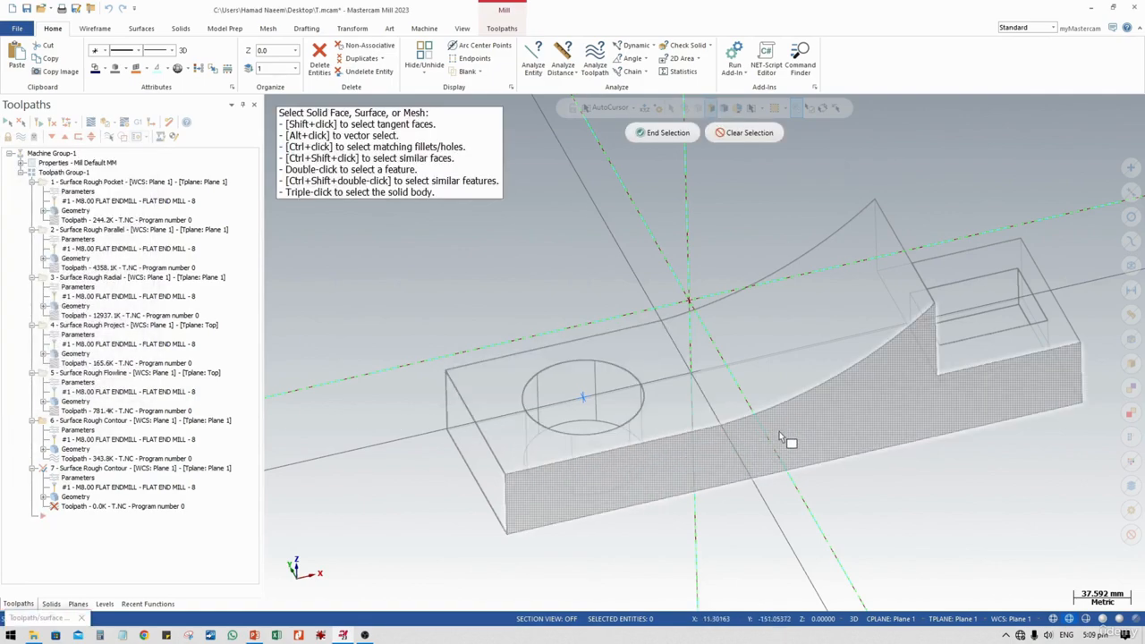
pyautogui.scroll(-1, 780, 438)
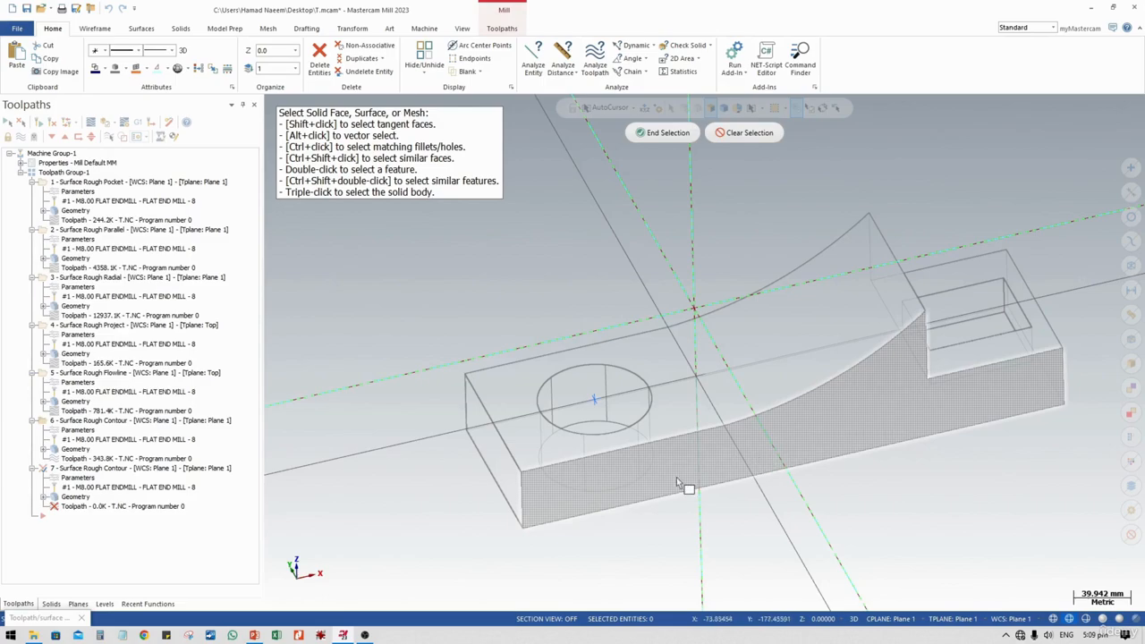
pyautogui.click(648, 483)
pyautogui.moveTo(502, 416); pyautogui.dragTo(811, 445, button='middle')
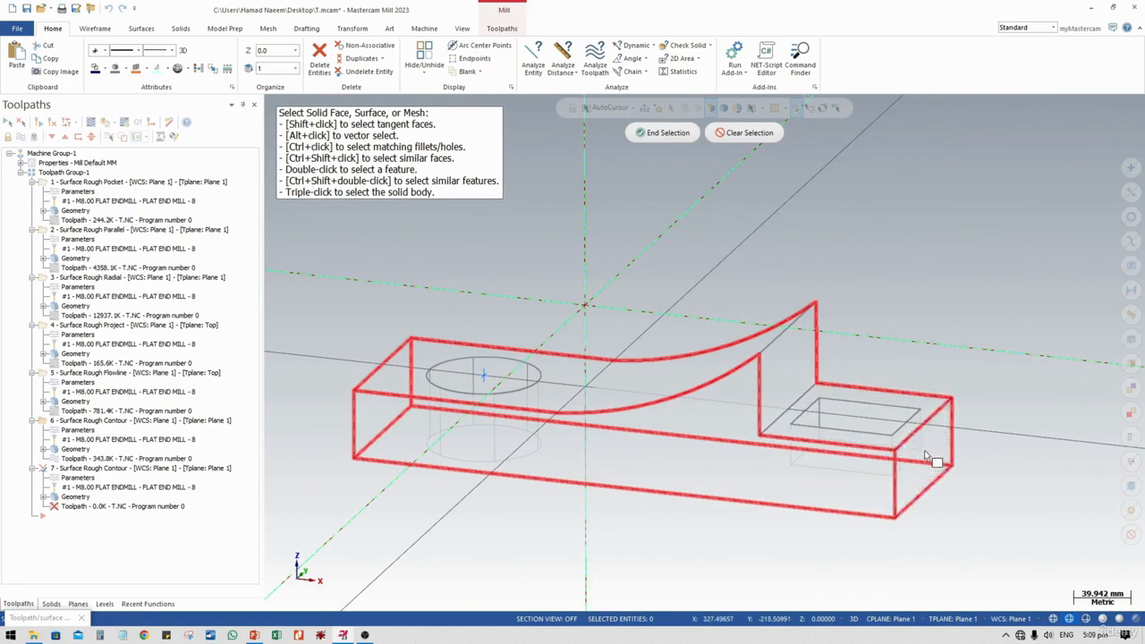
pyautogui.click(664, 134)
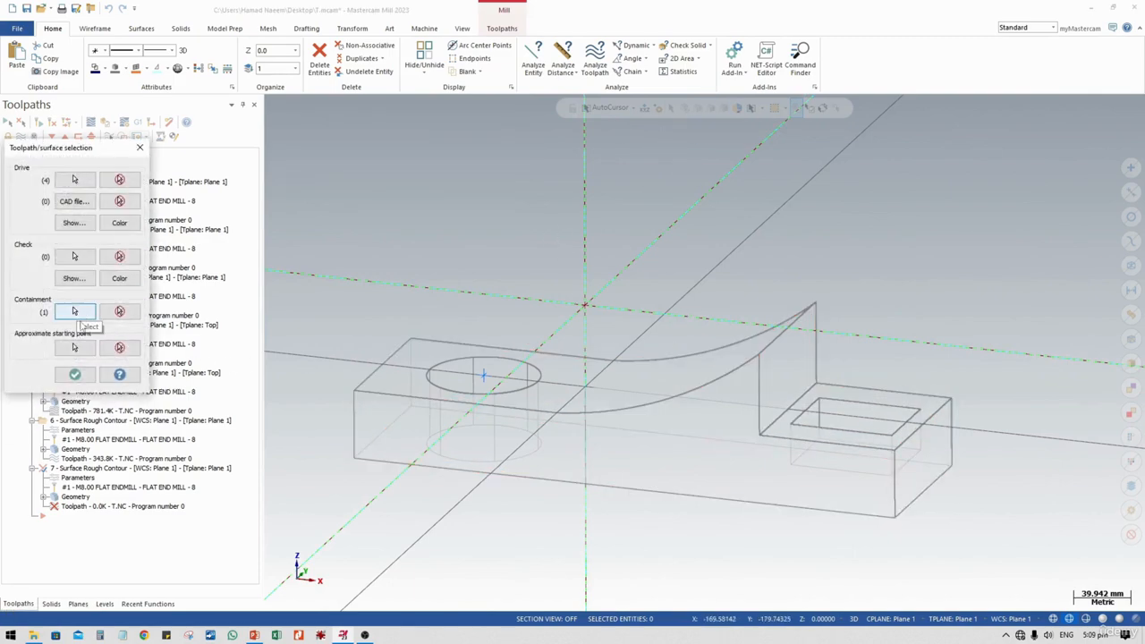
pyautogui.click(75, 375)
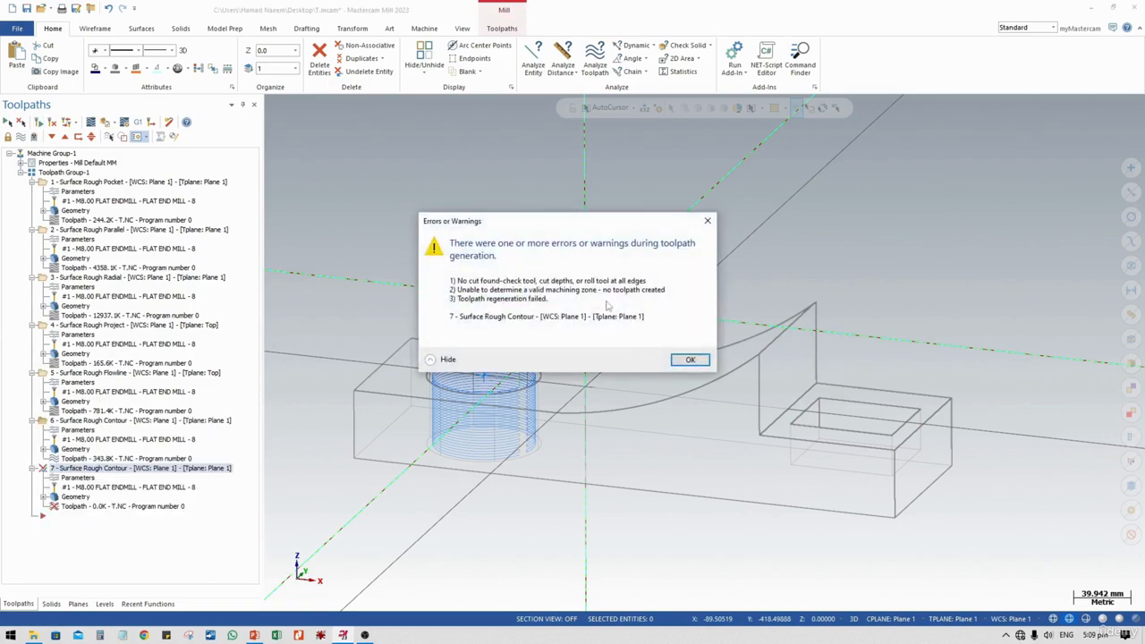
pyautogui.click(690, 360)
# Step: Reopen the outer contour's cut depths and try detecting flats for the incremental depths
pyautogui.click(91, 479)
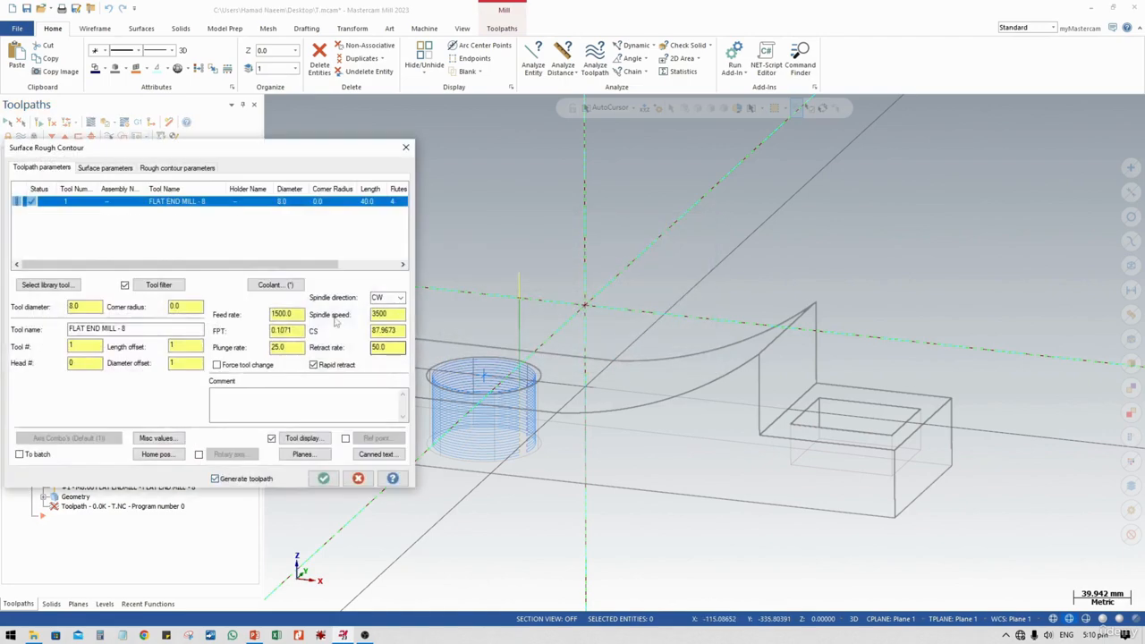
pyautogui.click(105, 168)
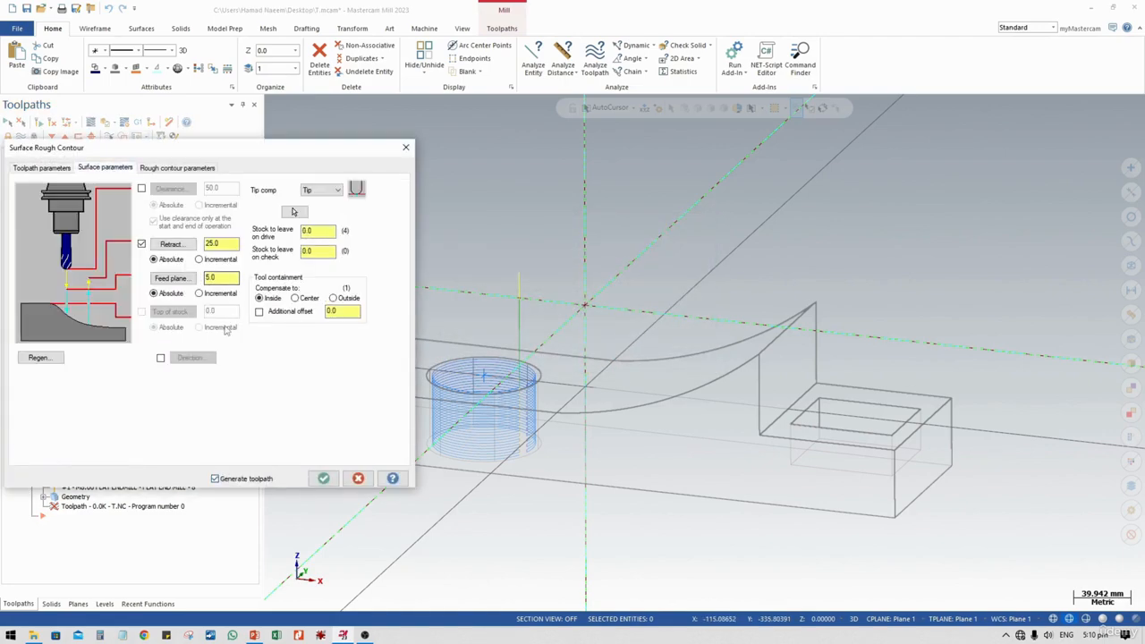
pyautogui.click(176, 168)
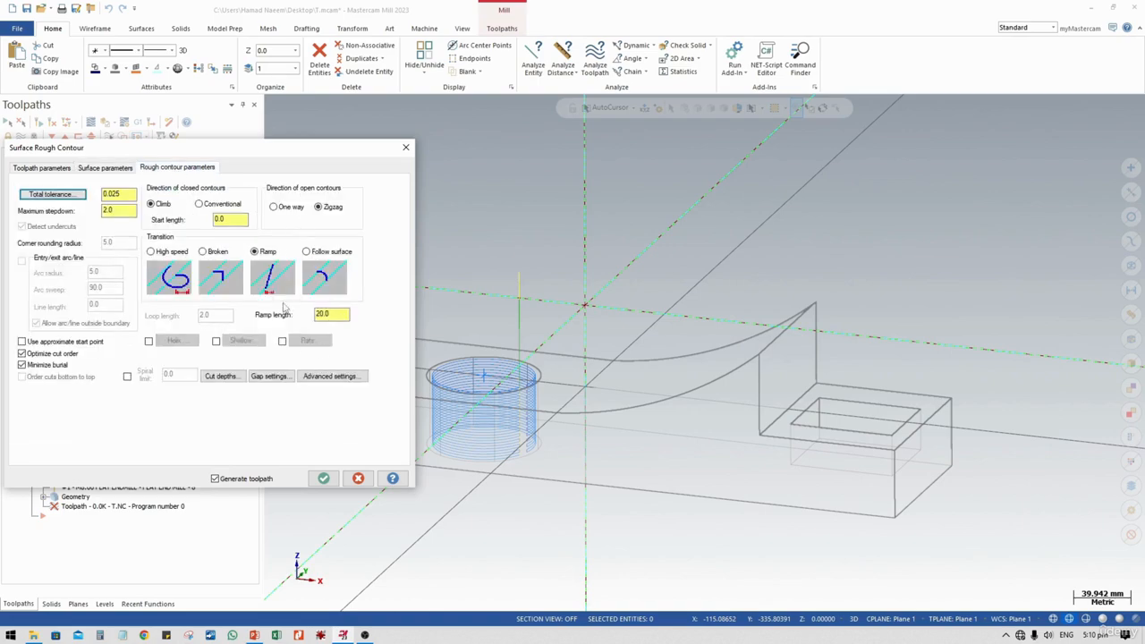
pyautogui.click(219, 377)
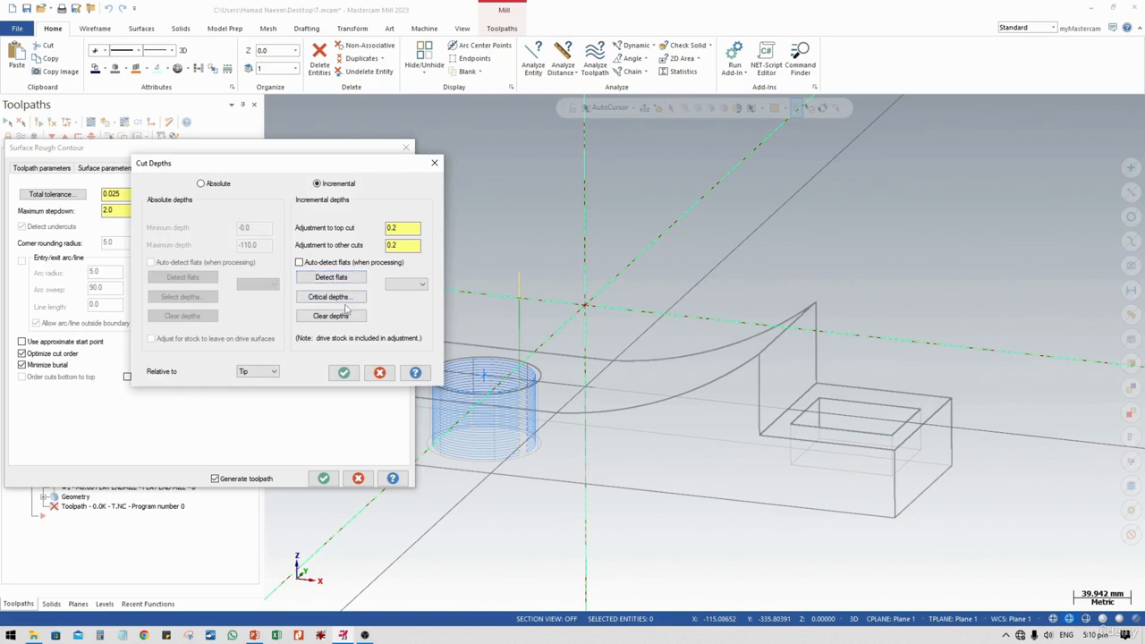
pyautogui.click(335, 278)
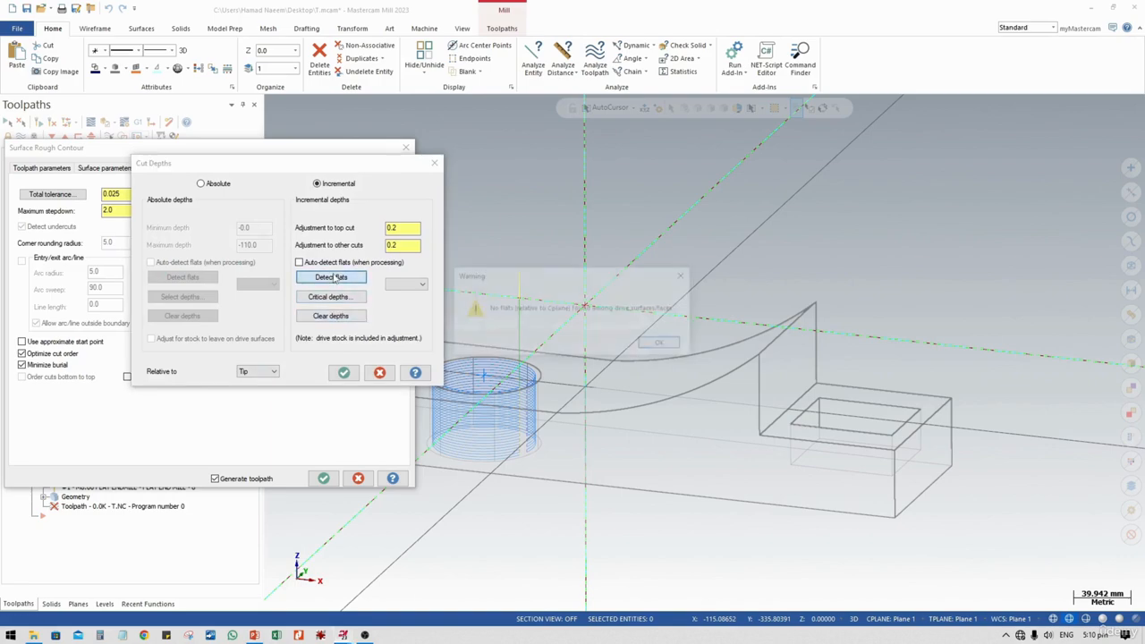
pyautogui.click(662, 344)
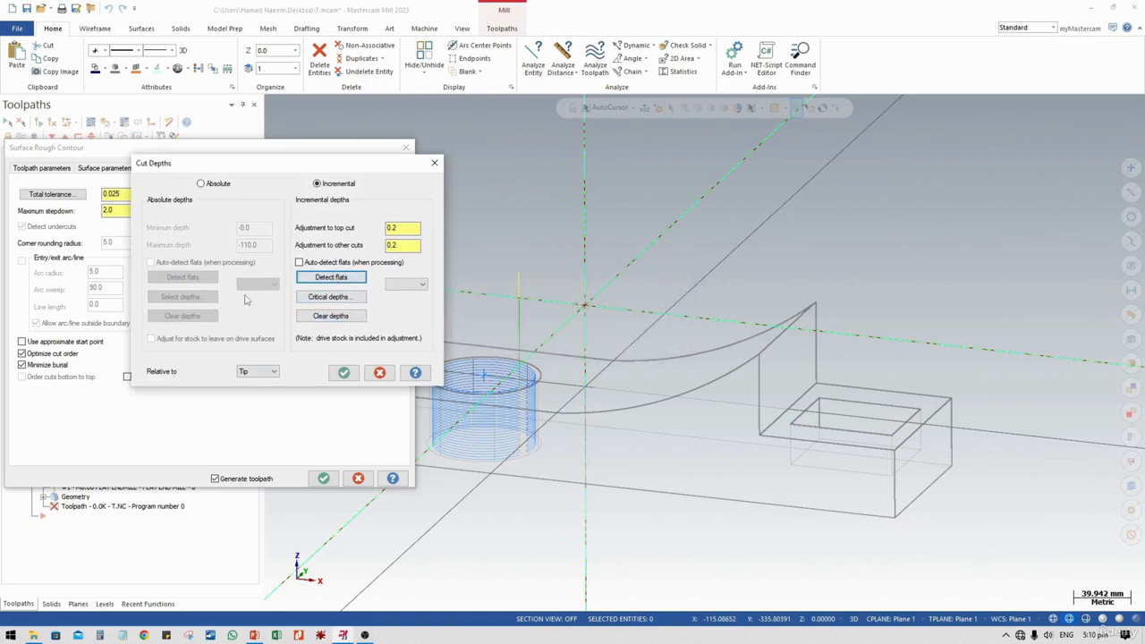
# Step: Switch the outer contour's cut depths to Absolute with a maximum depth of -60 and try generating the toolpath
pyautogui.click(202, 184)
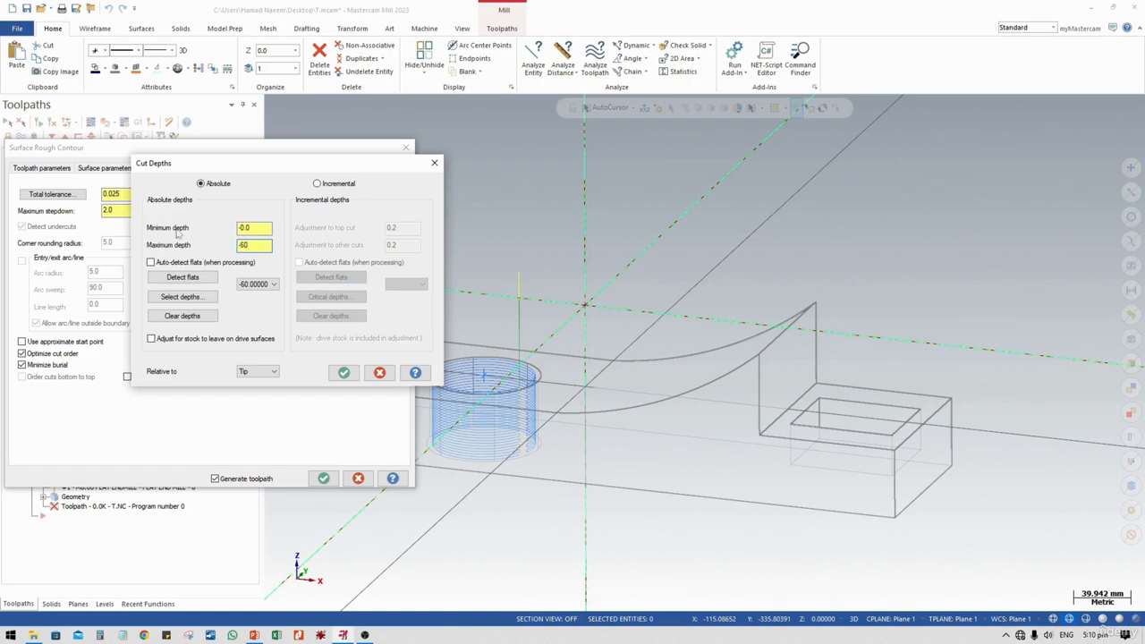
pyautogui.moveTo(258, 227); pyautogui.dragTo(224, 231)
pyautogui.click(344, 372)
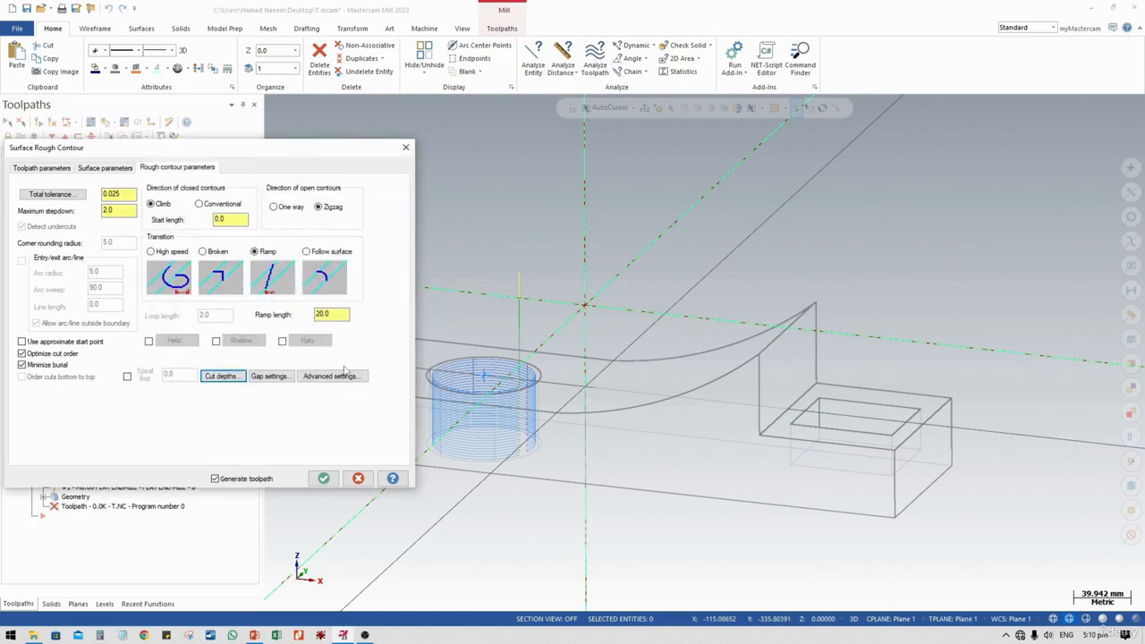
pyautogui.click(323, 482)
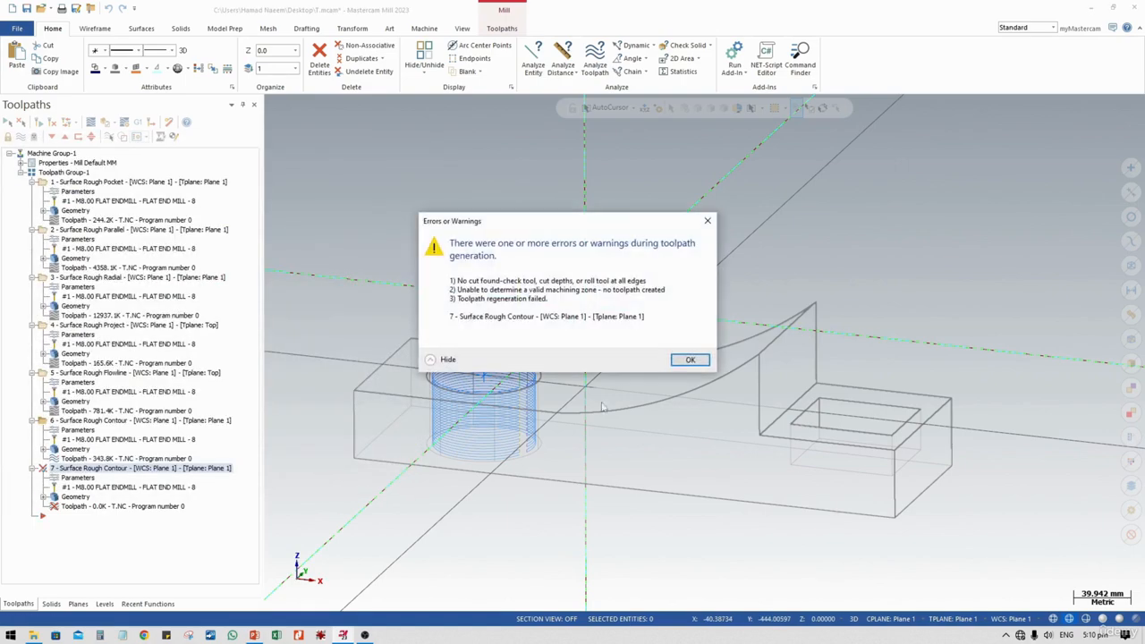
pyautogui.click(688, 360)
pyautogui.moveTo(685, 358); pyautogui.dragTo(598, 490, button='middle')
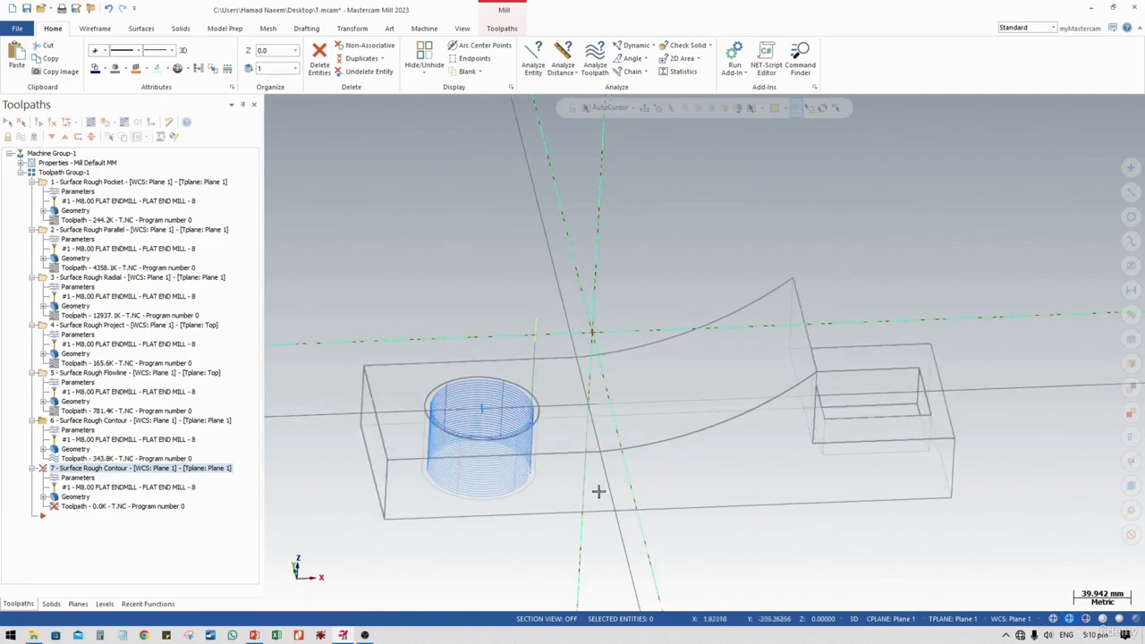
# Step: Delete the outer side faces' Surface Rough Contour operation
pyautogui.rightClick(71, 470)
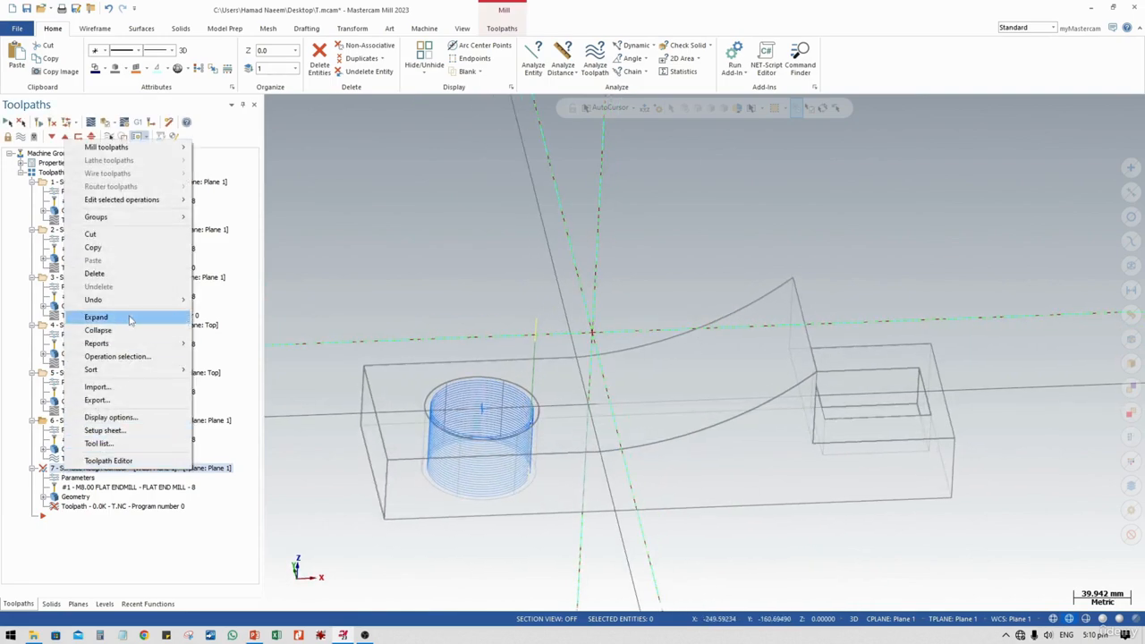
pyautogui.click(94, 273)
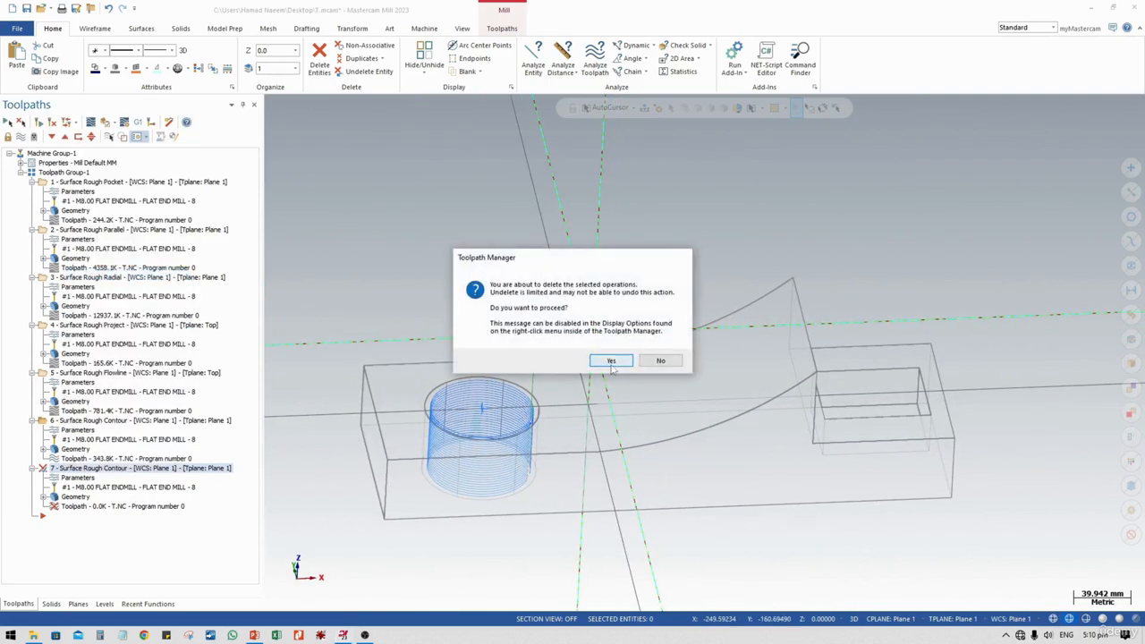
pyautogui.click(611, 362)
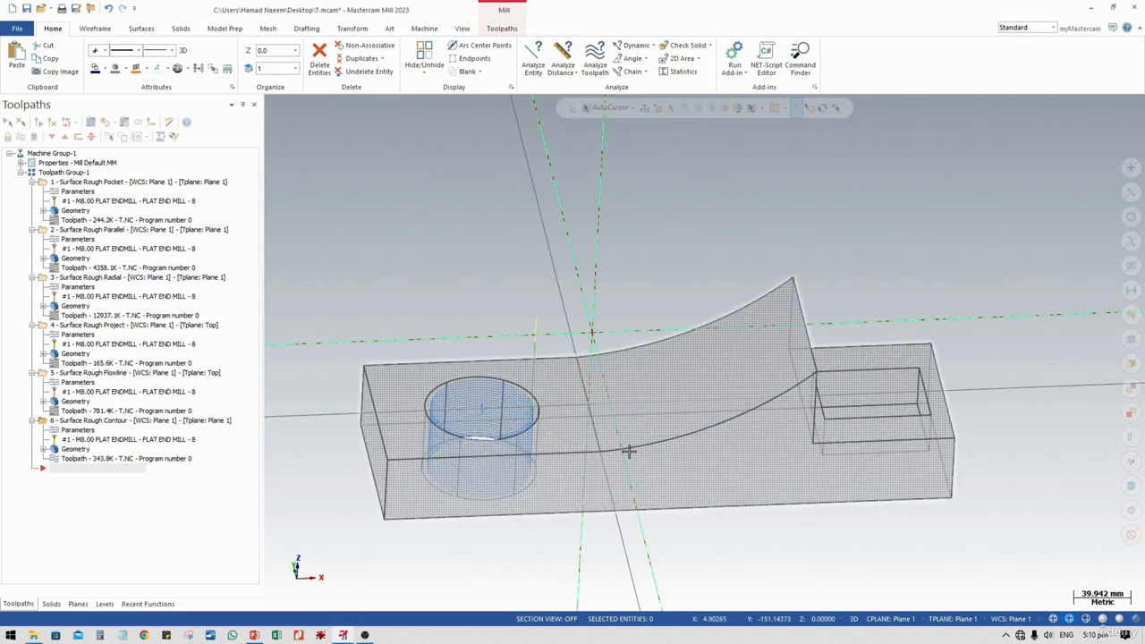
pyautogui.moveTo(616, 395)
pyautogui.mouseDown(button='middle')
pyautogui.moveTo(600, 386)
pyautogui.moveTo(608, 390)
pyautogui.mouseUp(button='middle')
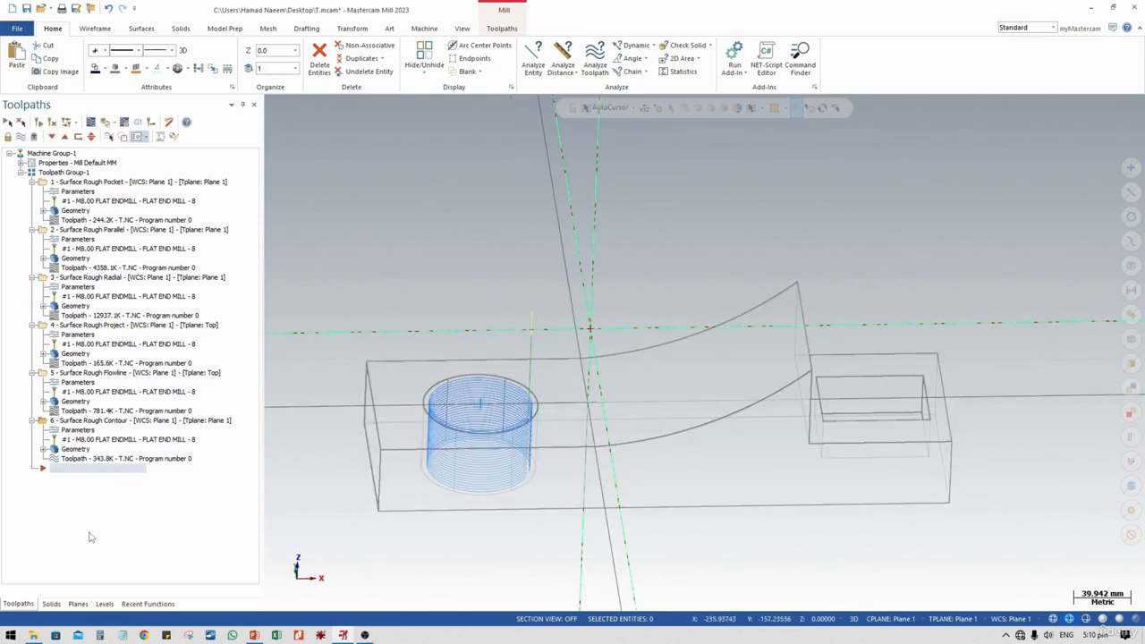
# Step: Start a new Surface Rough Contour toolpath with the curved top face as its drive surface
pyautogui.rightClick(89, 536)
pyautogui.moveTo(143, 214)
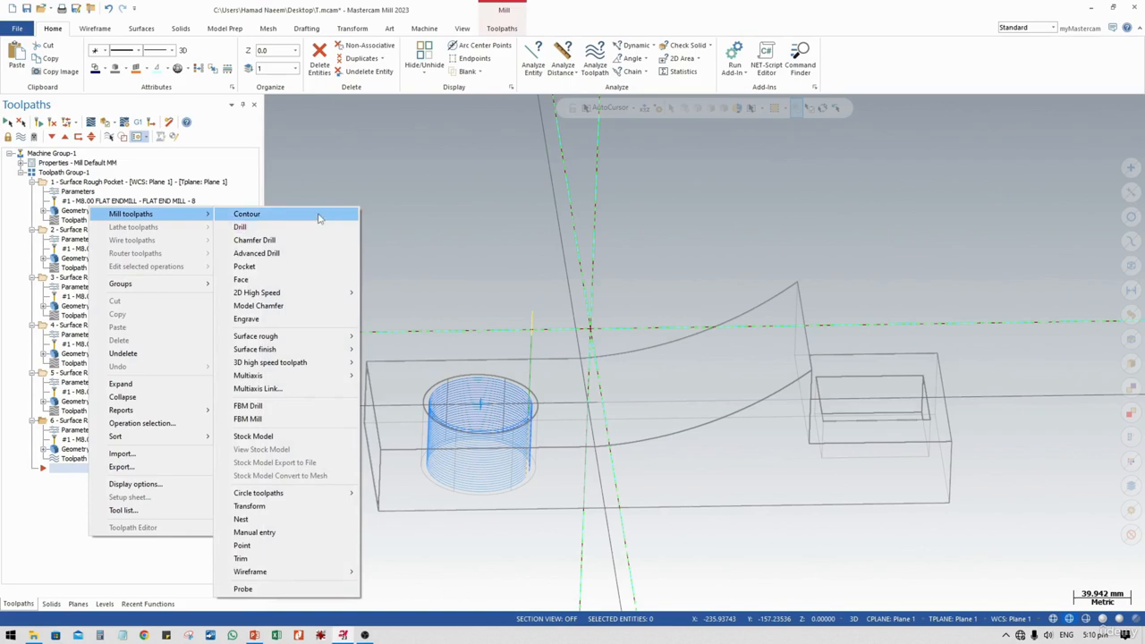
pyautogui.moveTo(326, 336)
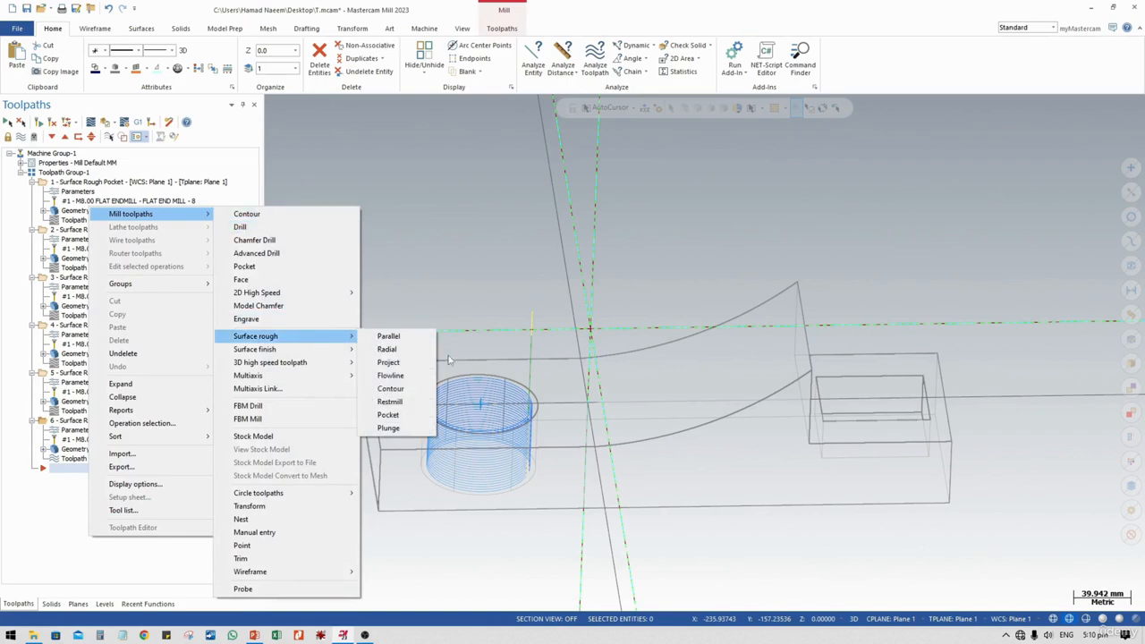
pyautogui.click(414, 389)
pyautogui.click(712, 371)
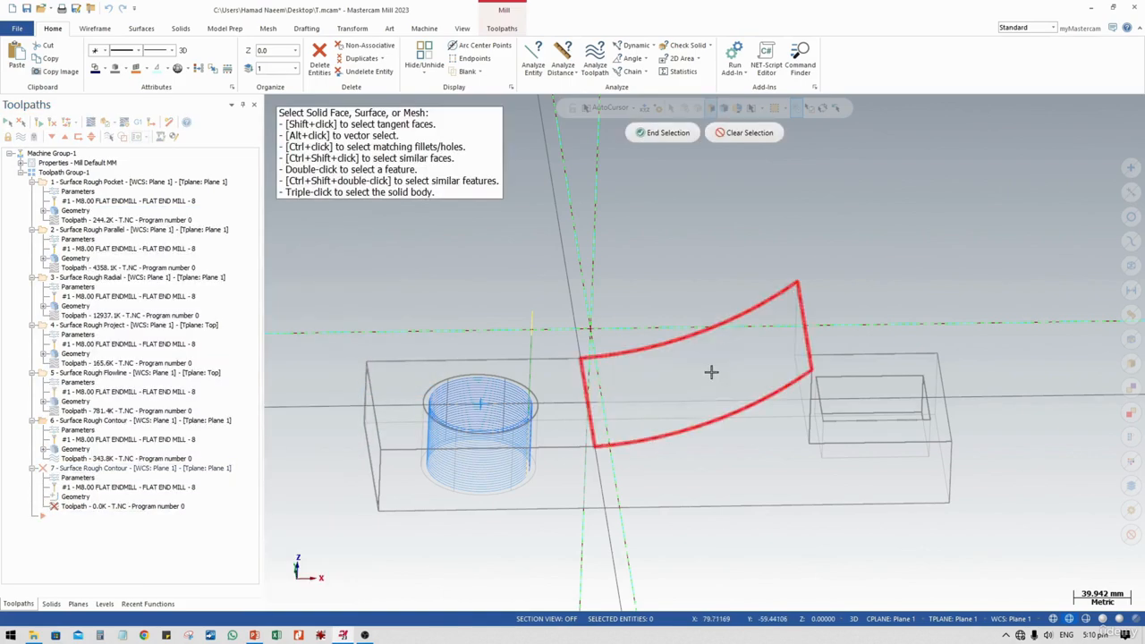
pyautogui.click(654, 137)
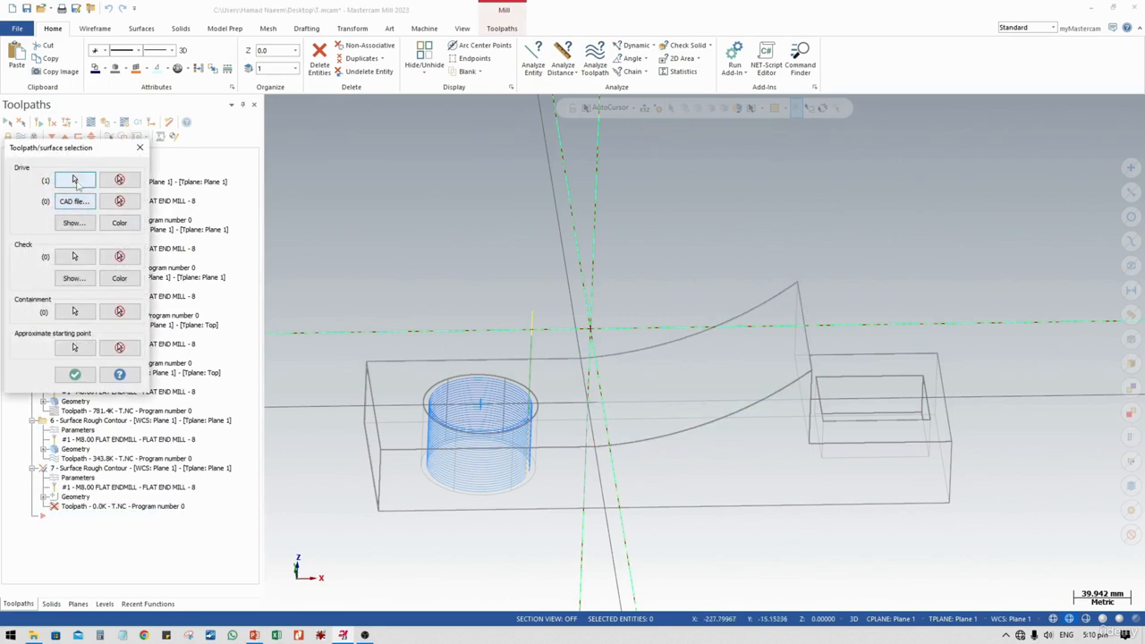
# Step: Set the curved face's boundary loop as the containment and accept the toolpath geometry
pyautogui.click(76, 310)
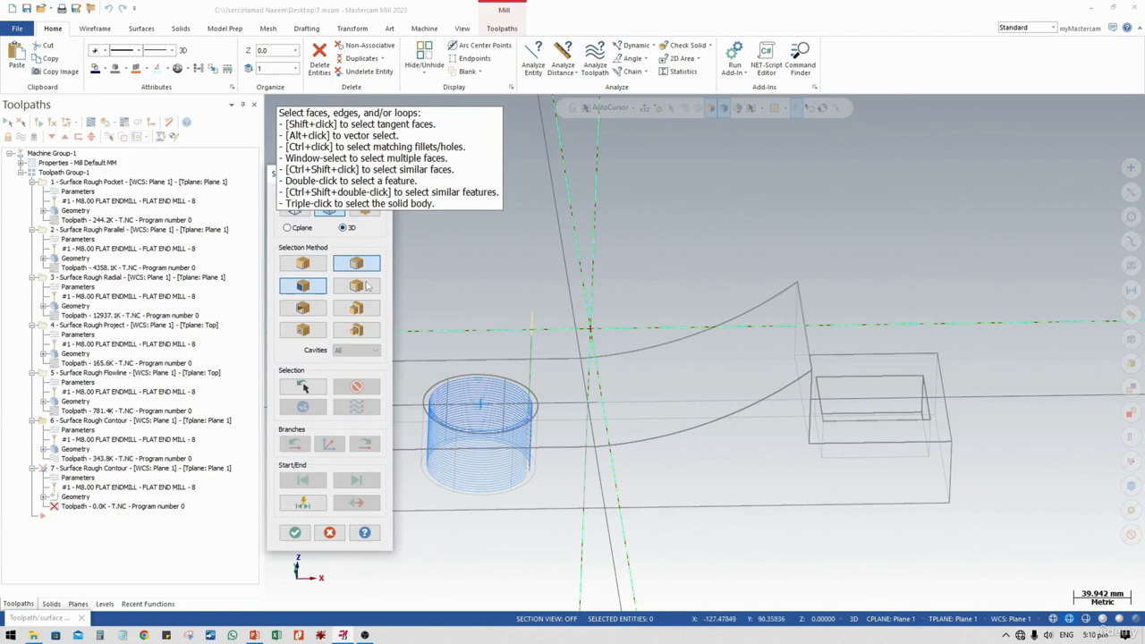
pyautogui.click(688, 428)
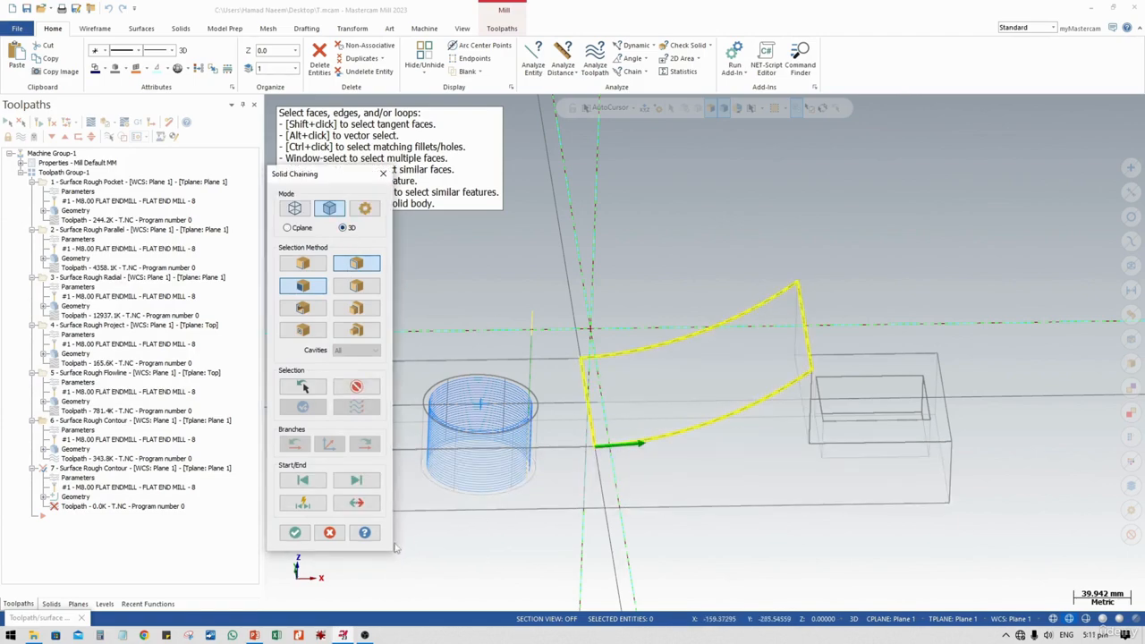
pyautogui.click(295, 533)
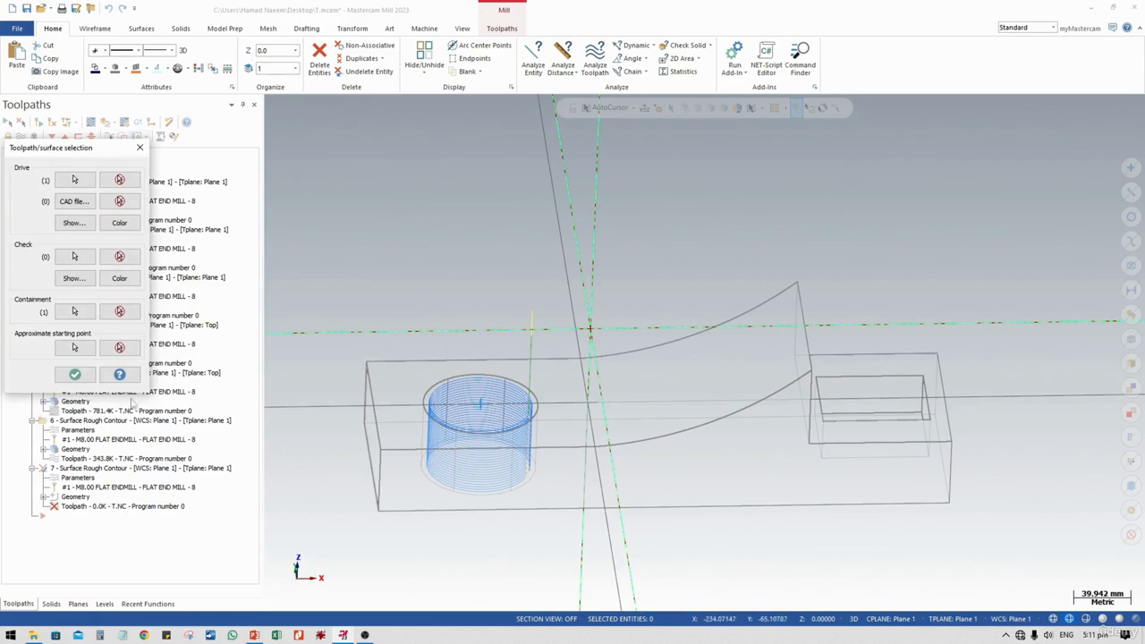
pyautogui.click(74, 374)
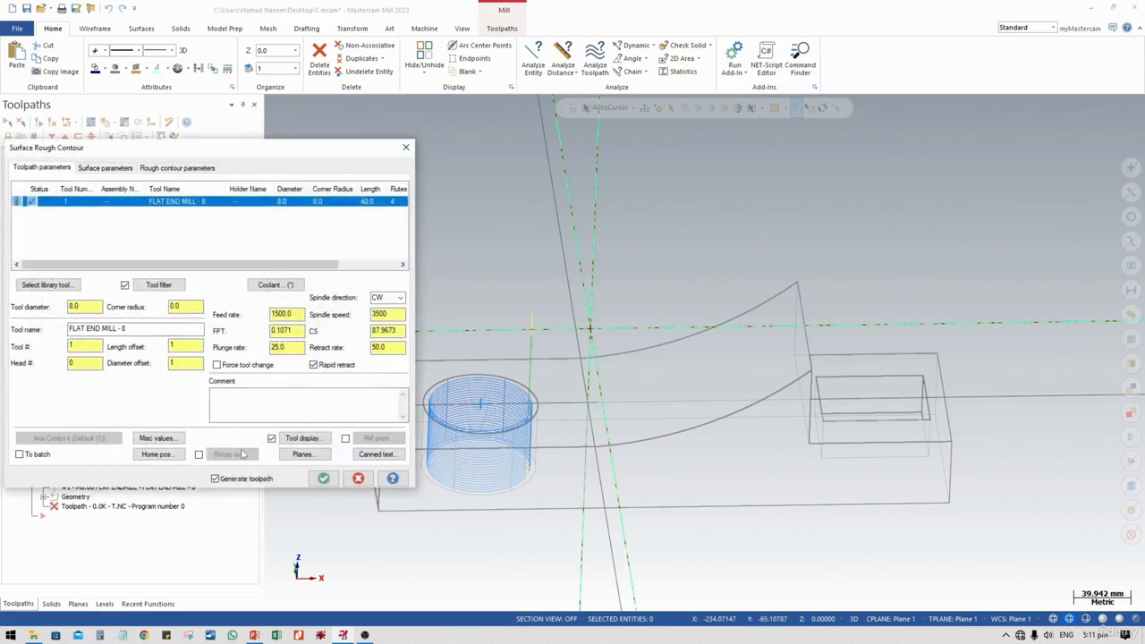
# Step: Review the curved-face contour's surface and rough contour parameters and generate its toolpath
pyautogui.click(105, 167)
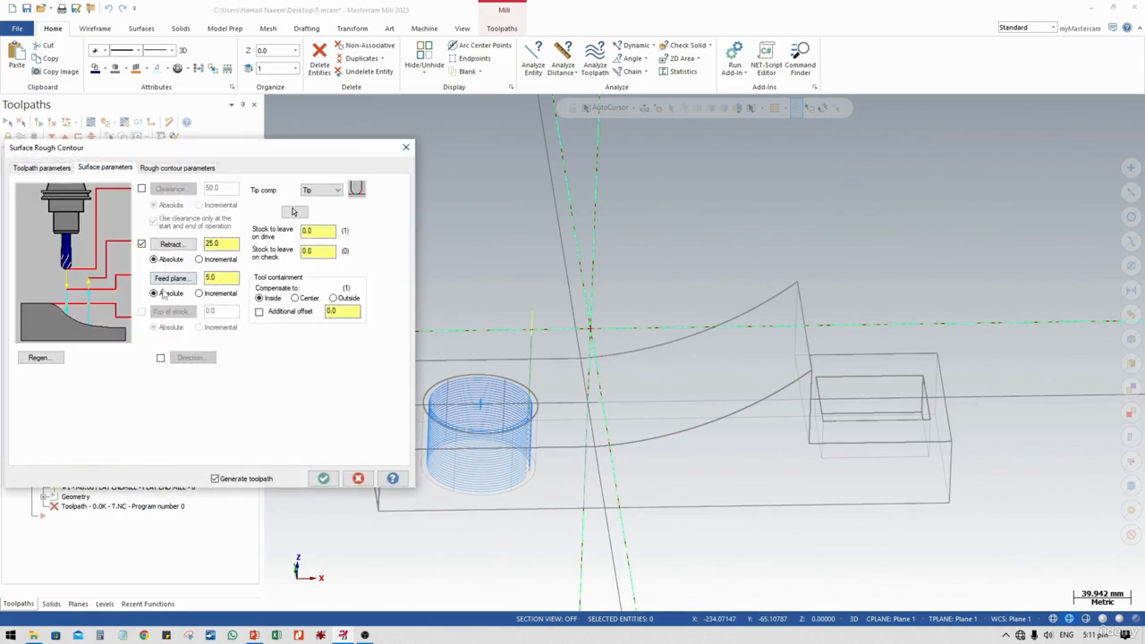
pyautogui.click(177, 167)
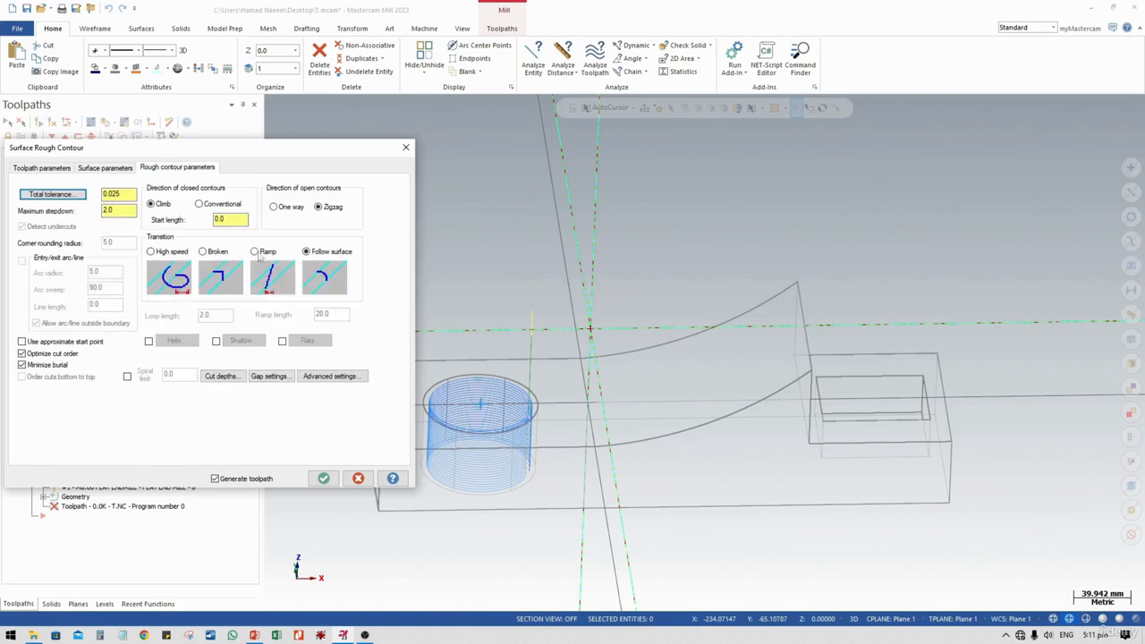
pyautogui.click(323, 478)
# Step: Examine the contour toolpath on the curved face from several angles, comparing it with the hole wall toolpath
pyautogui.moveTo(667, 433)
pyautogui.mouseDown(button='middle')
pyautogui.moveTo(708, 416)
pyautogui.moveTo(688, 444)
pyautogui.moveTo(710, 366)
pyautogui.mouseUp(button='middle')
pyautogui.moveTo(754, 403)
pyautogui.mouseDown(button='middle')
pyautogui.moveTo(774, 385)
pyautogui.moveTo(795, 393)
pyautogui.moveTo(784, 396)
pyautogui.mouseUp(button='middle')
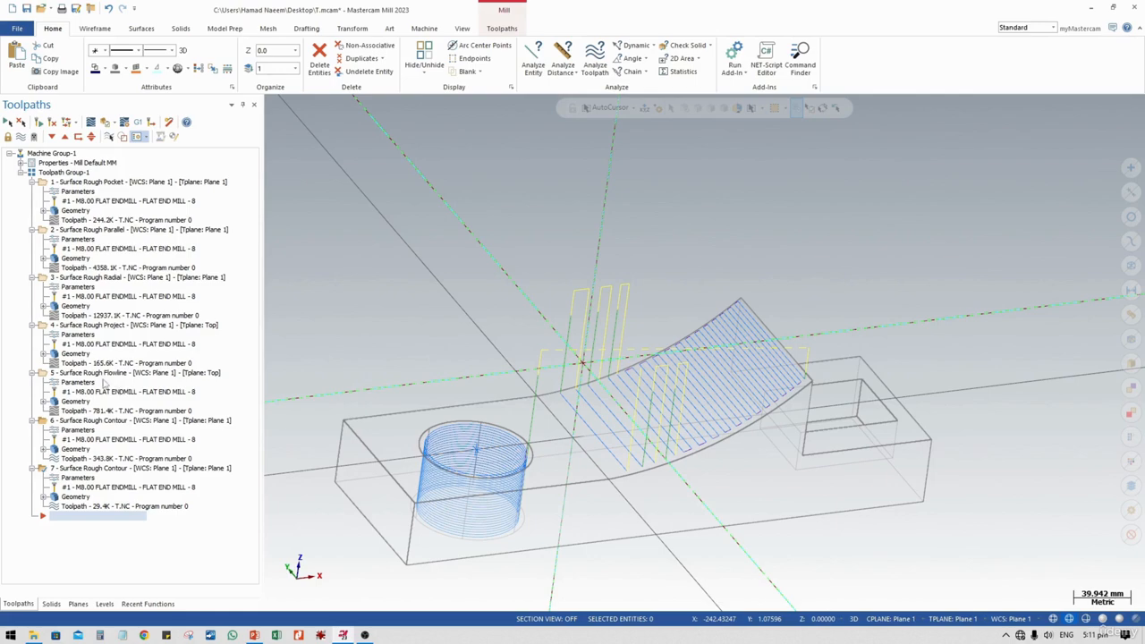
pyautogui.moveTo(723, 430)
pyautogui.mouseDown(button='middle')
pyautogui.moveTo(670, 424)
pyautogui.moveTo(772, 420)
pyautogui.moveTo(736, 399)
pyautogui.mouseUp(button='middle')
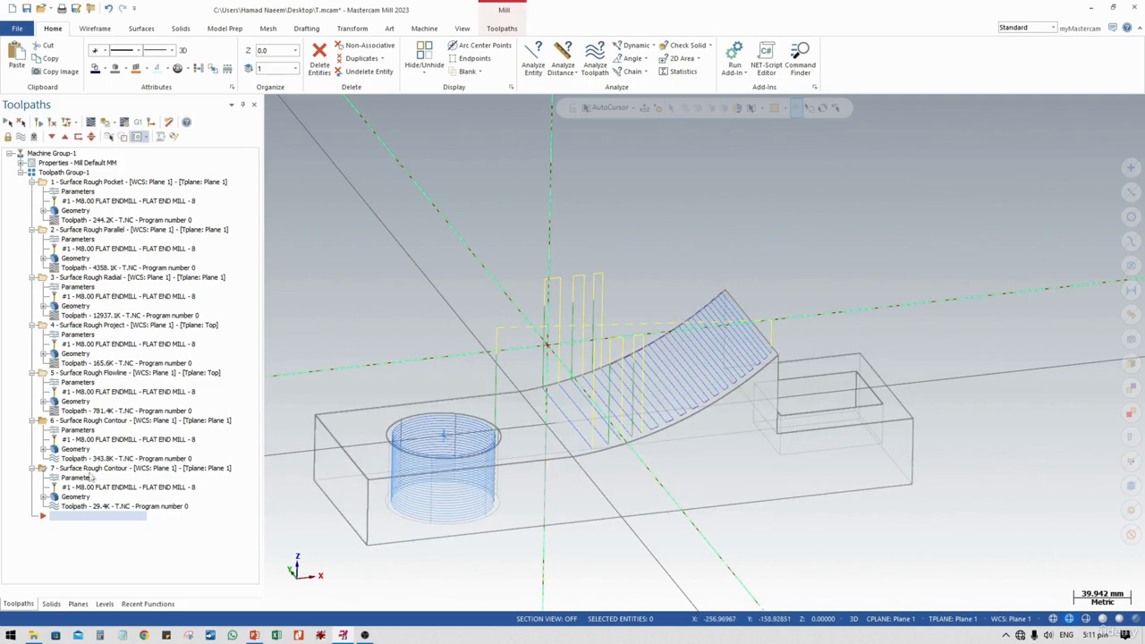
pyautogui.scroll(2, 722, 375)
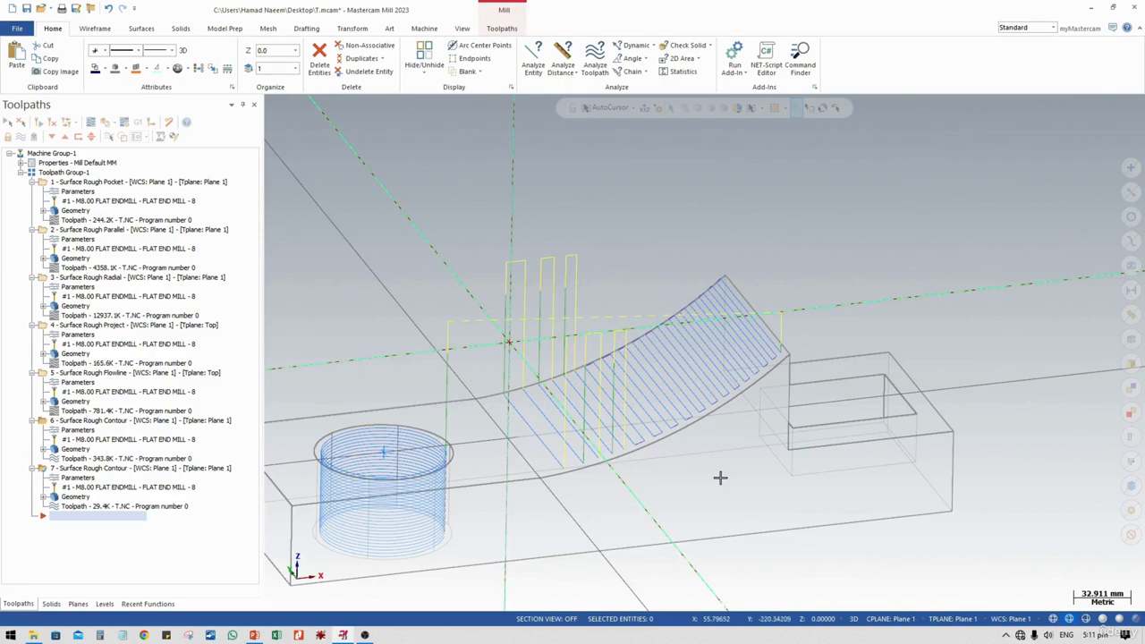
pyautogui.moveTo(720, 479); pyautogui.dragTo(805, 450, button='middle')
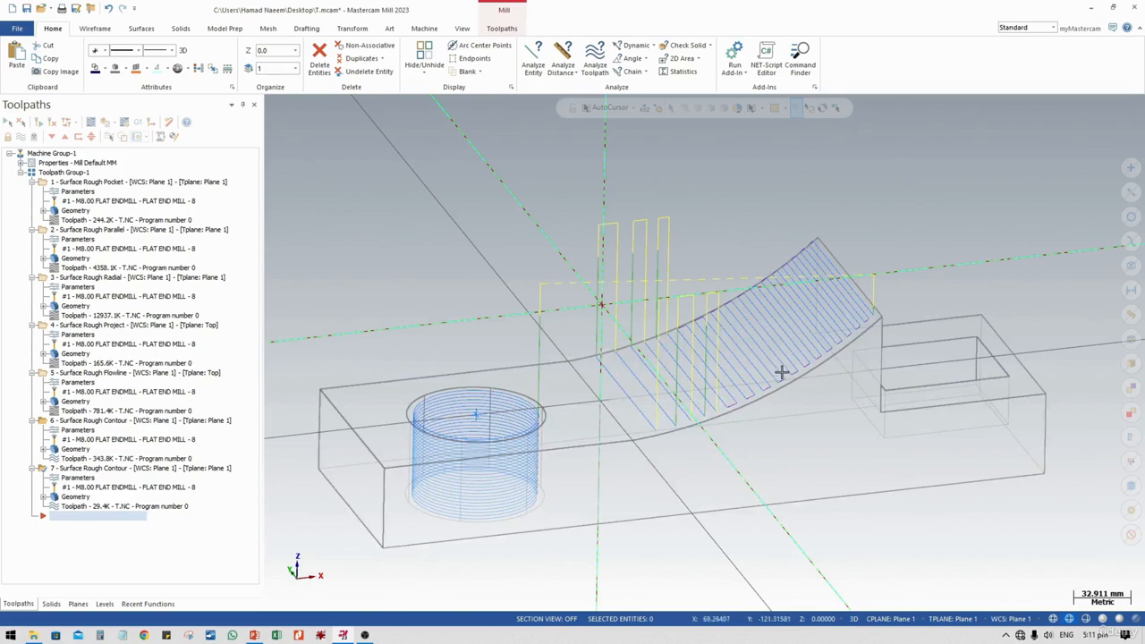
pyautogui.moveTo(781, 373); pyautogui.dragTo(803, 332, button='middle')
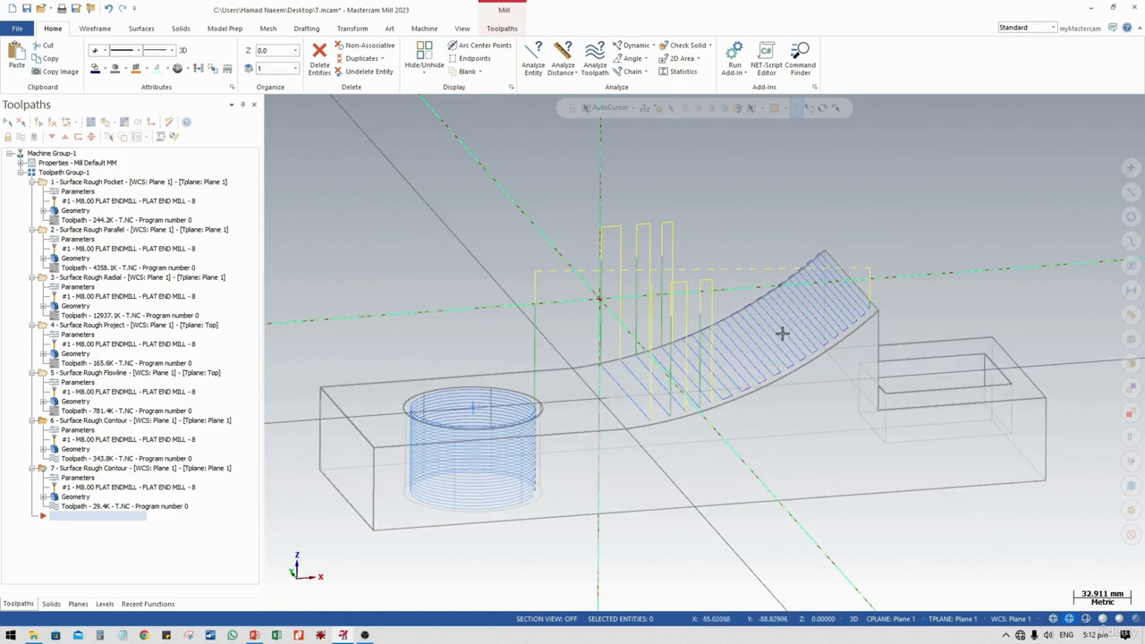
pyautogui.moveTo(738, 379)
pyautogui.mouseDown(button='middle')
pyautogui.moveTo(728, 365)
pyautogui.moveTo(723, 379)
pyautogui.mouseUp(button='middle')
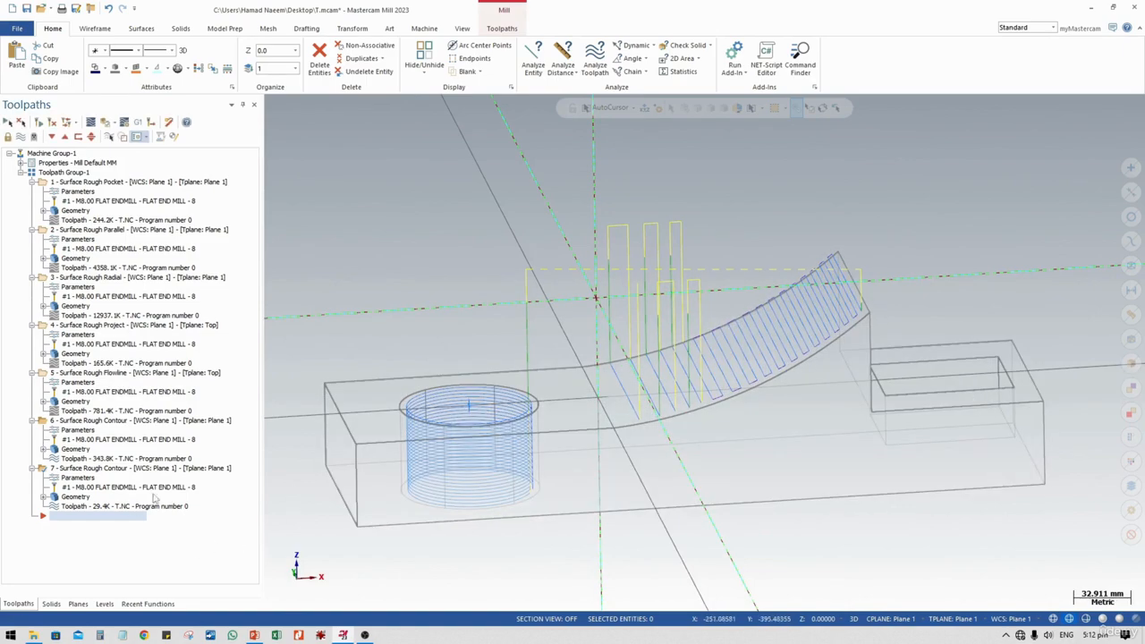
pyautogui.rightClick(129, 536)
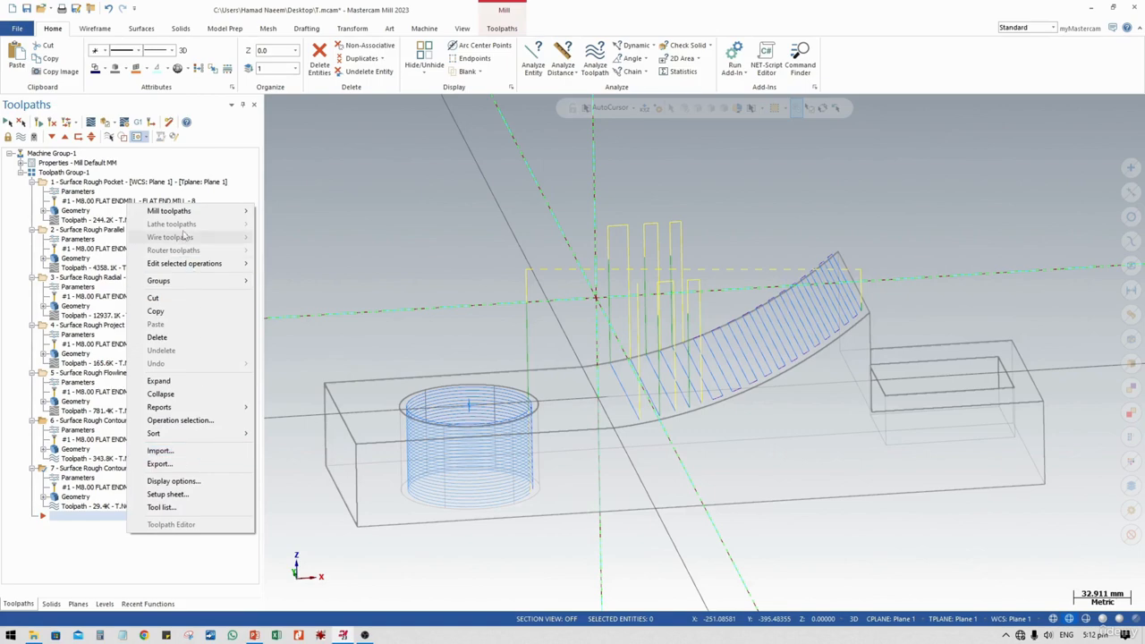
pyautogui.moveTo(185, 218)
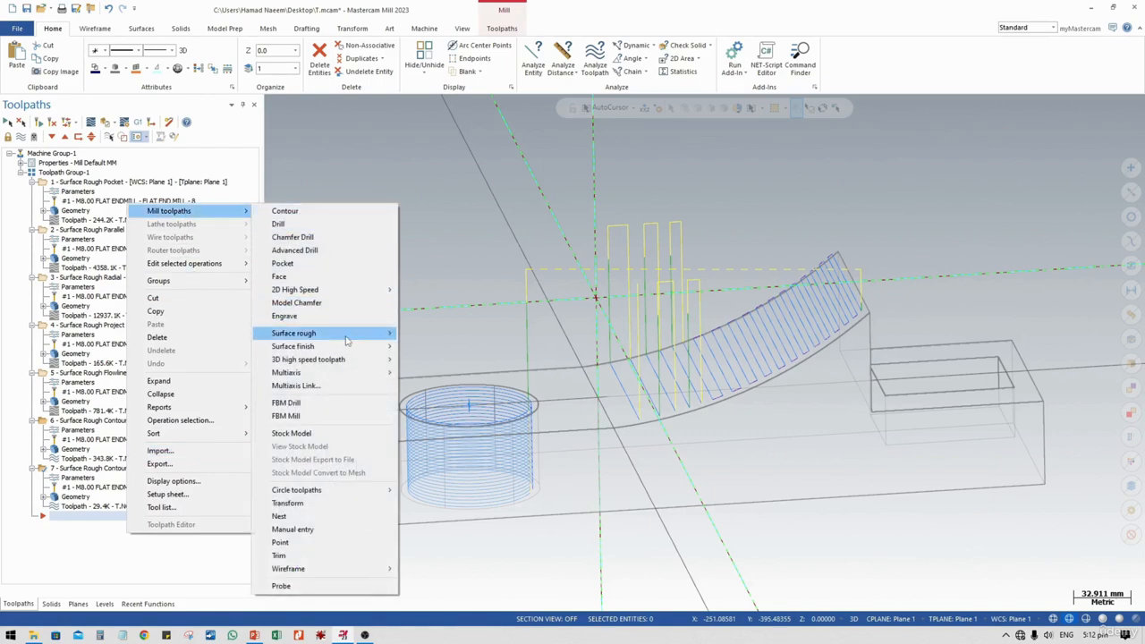
pyautogui.moveTo(331, 332)
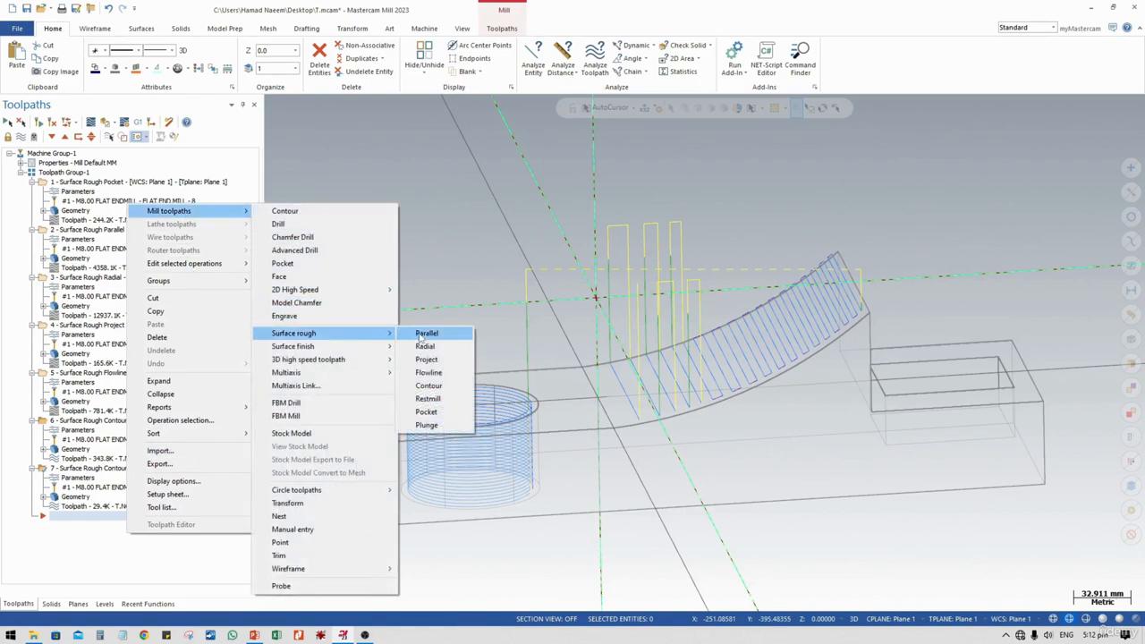
pyautogui.click(429, 398)
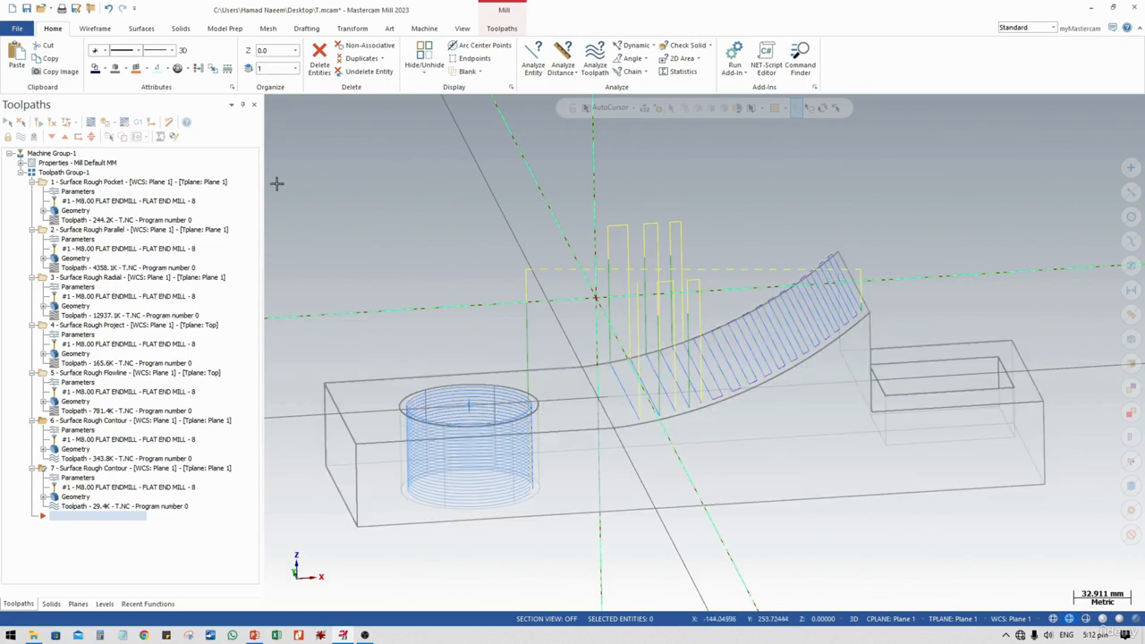
# Step: Set the pocket operation's stock to leave on drive surfaces to 1.0 and regenerate its toolpath
pyautogui.click(146, 184)
pyautogui.click(78, 192)
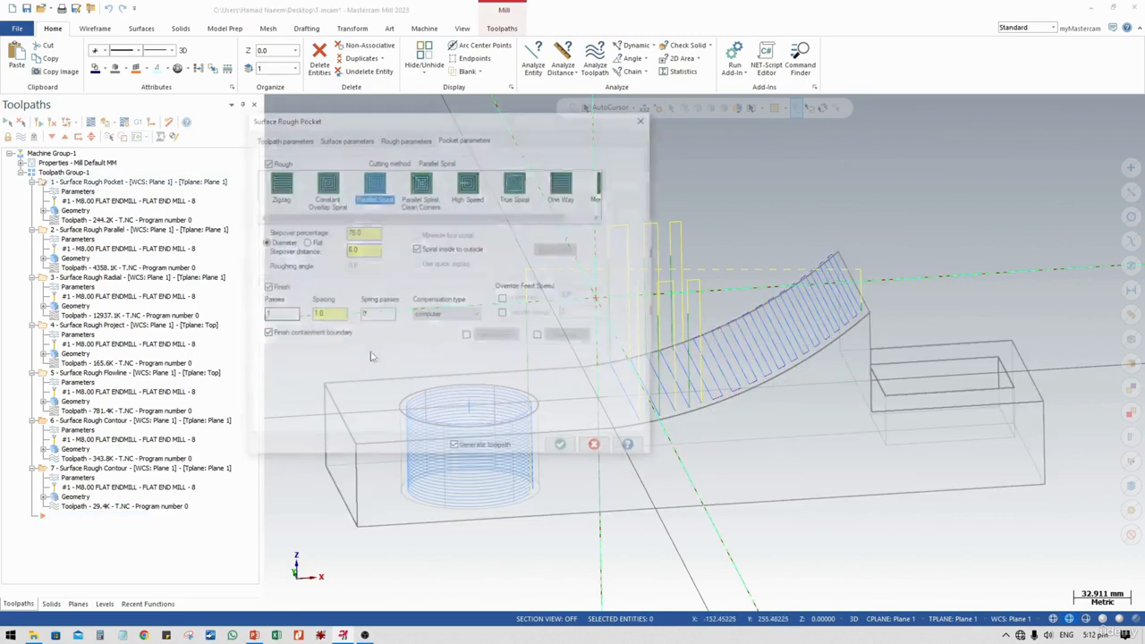
pyautogui.click(333, 138)
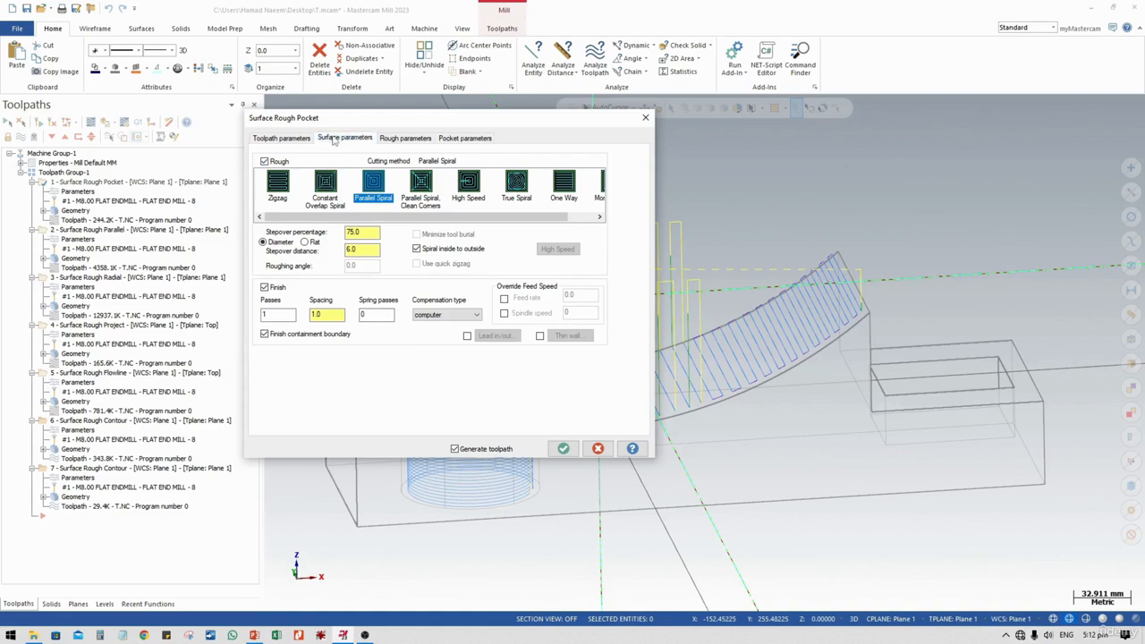
pyautogui.moveTo(554, 202); pyautogui.dragTo(522, 207)
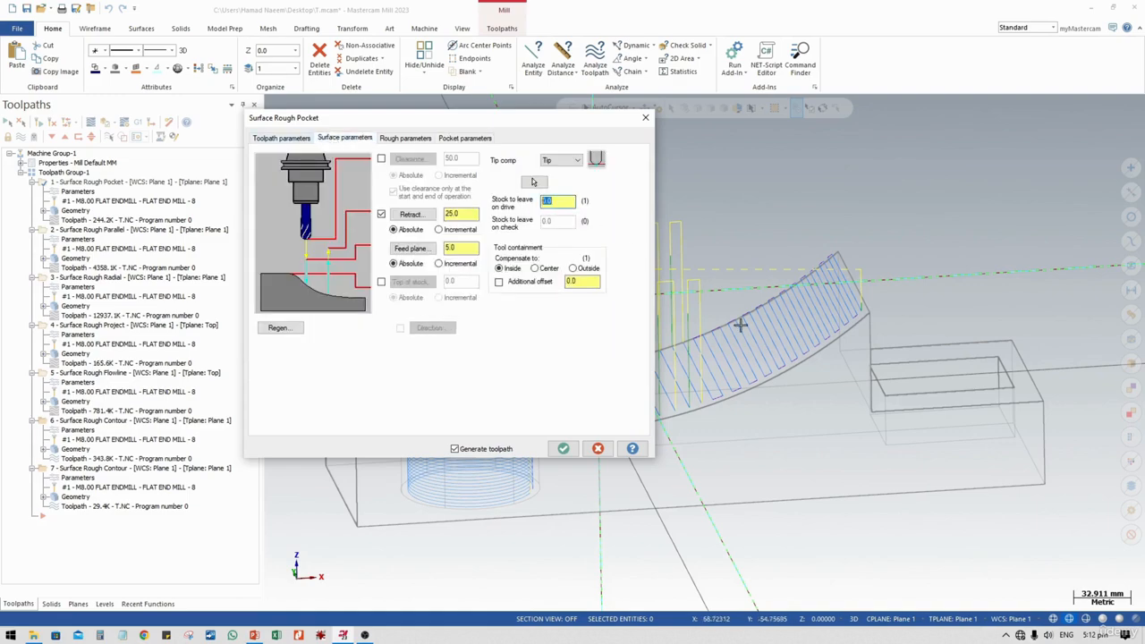
pyautogui.moveTo(946, 392)
pyautogui.mouseDown(button='middle')
pyautogui.moveTo(940, 424)
pyautogui.moveTo(921, 412)
pyautogui.moveTo(930, 399)
pyautogui.mouseUp(button='middle')
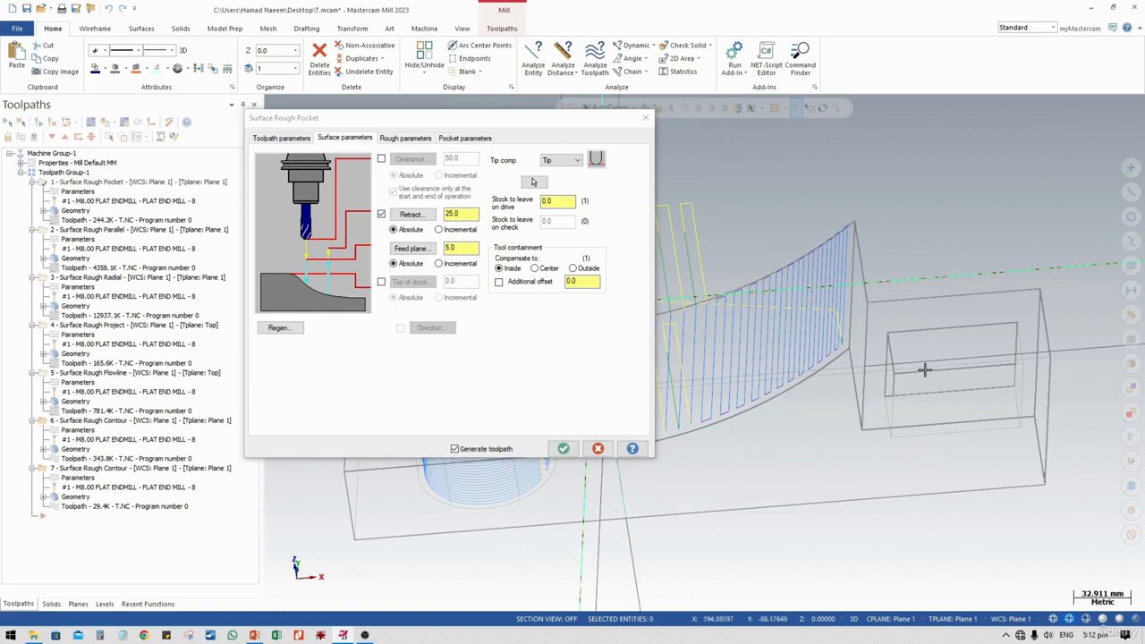
pyautogui.moveTo(555, 203); pyautogui.dragTo(507, 205)
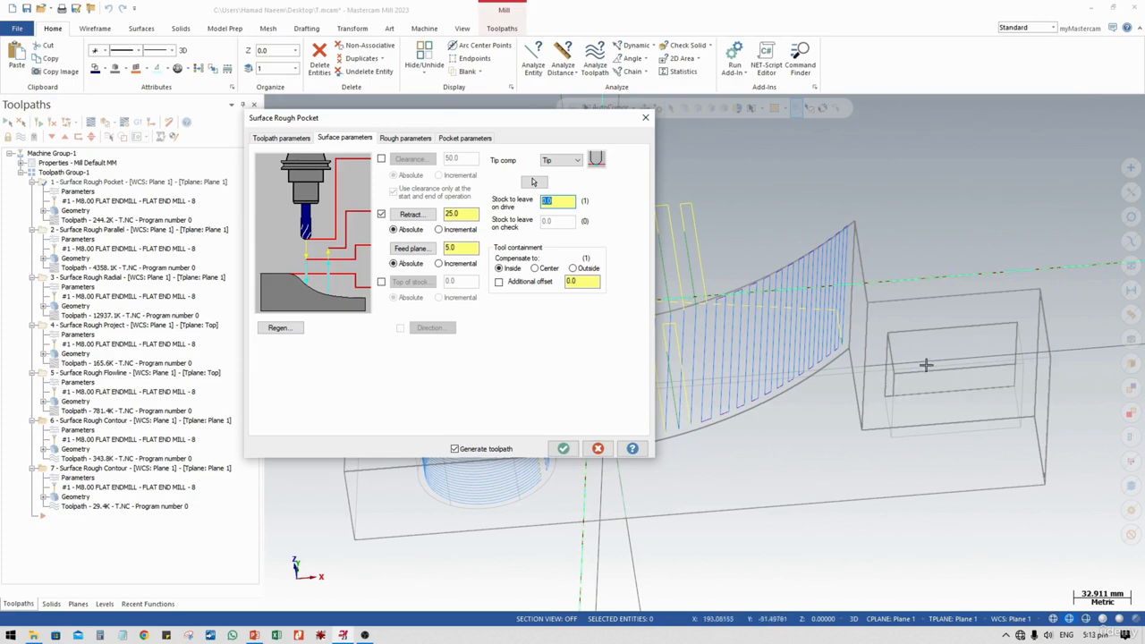
pyautogui.moveTo(910, 367); pyautogui.dragTo(924, 429, button='middle')
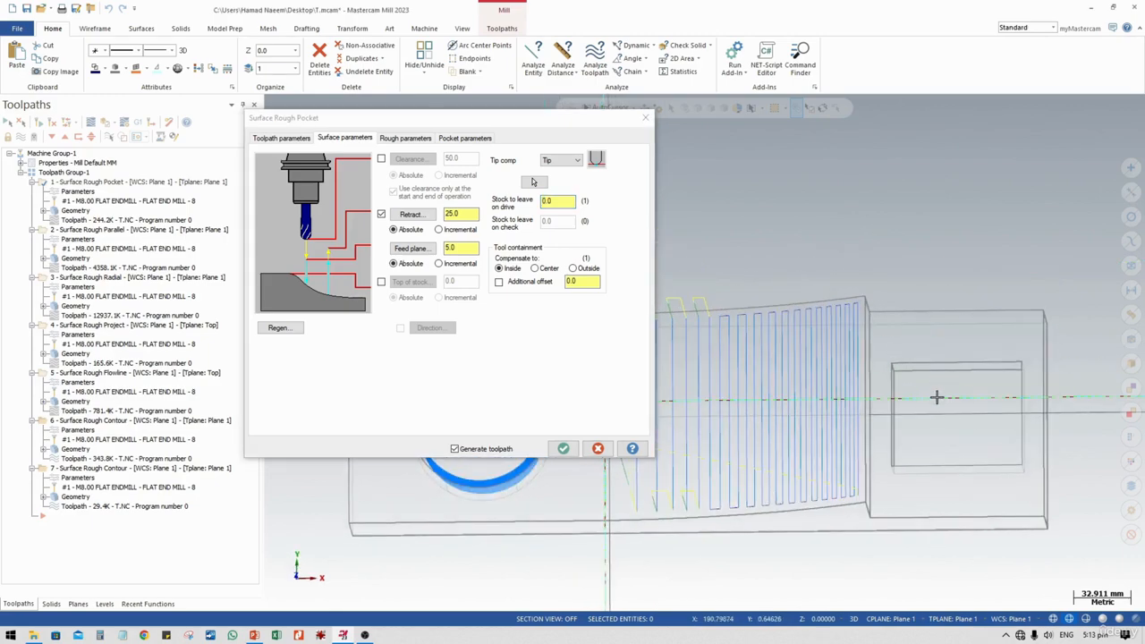
pyautogui.click(569, 210)
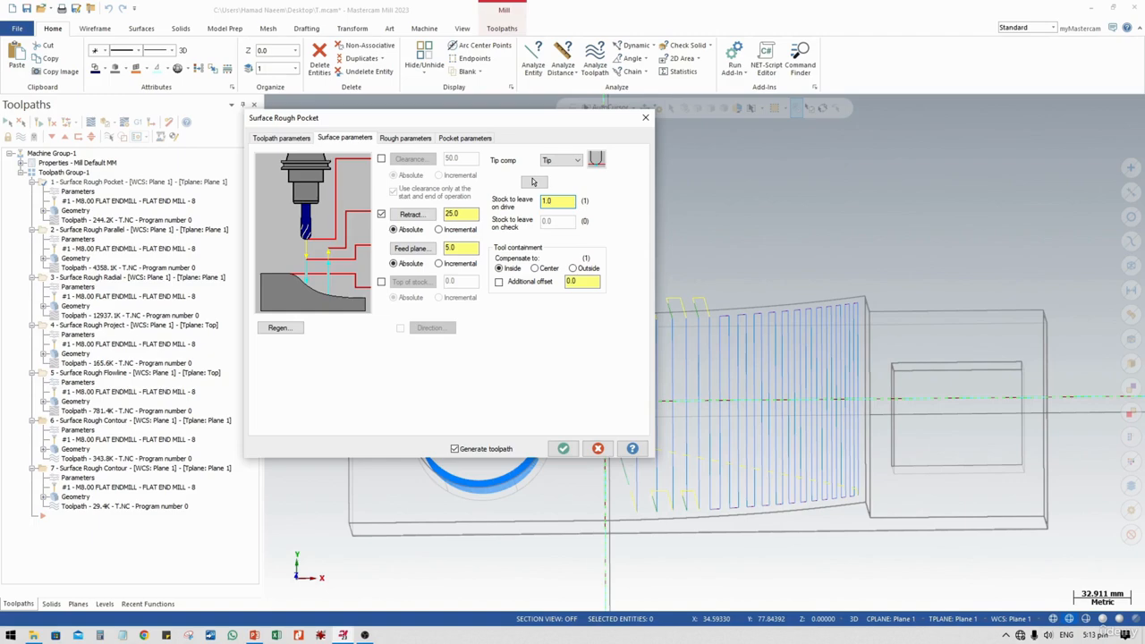
pyautogui.click(563, 448)
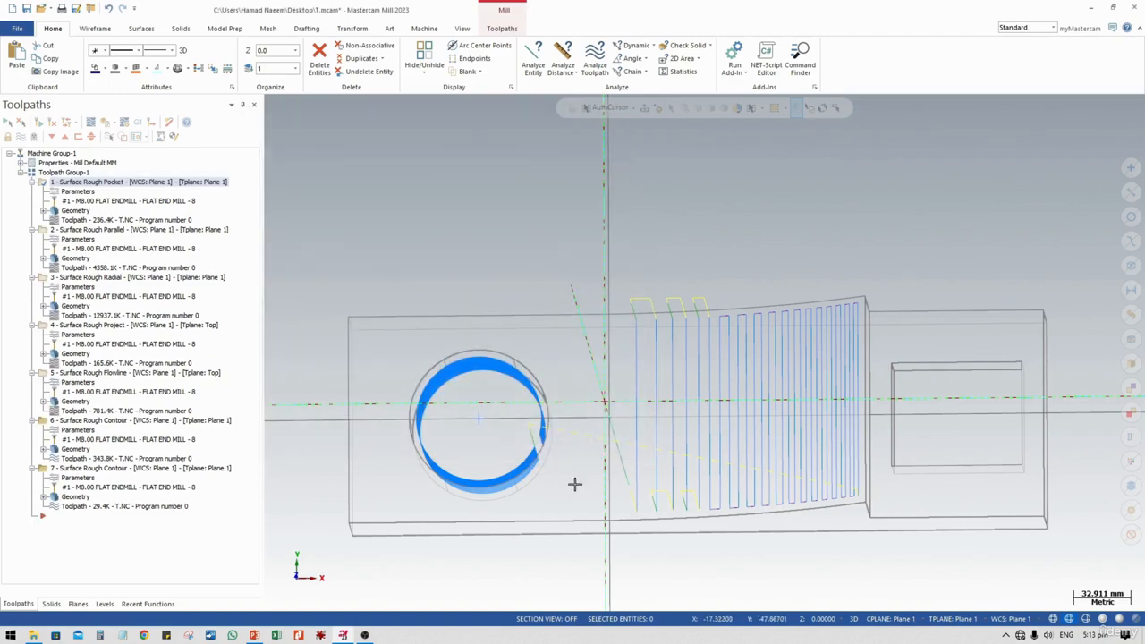
# Step: Show the pocket toolpath and examine the stock left between its lowest passes and the pocket floor
pyautogui.moveTo(921, 421); pyautogui.dragTo(920, 353, button='middle')
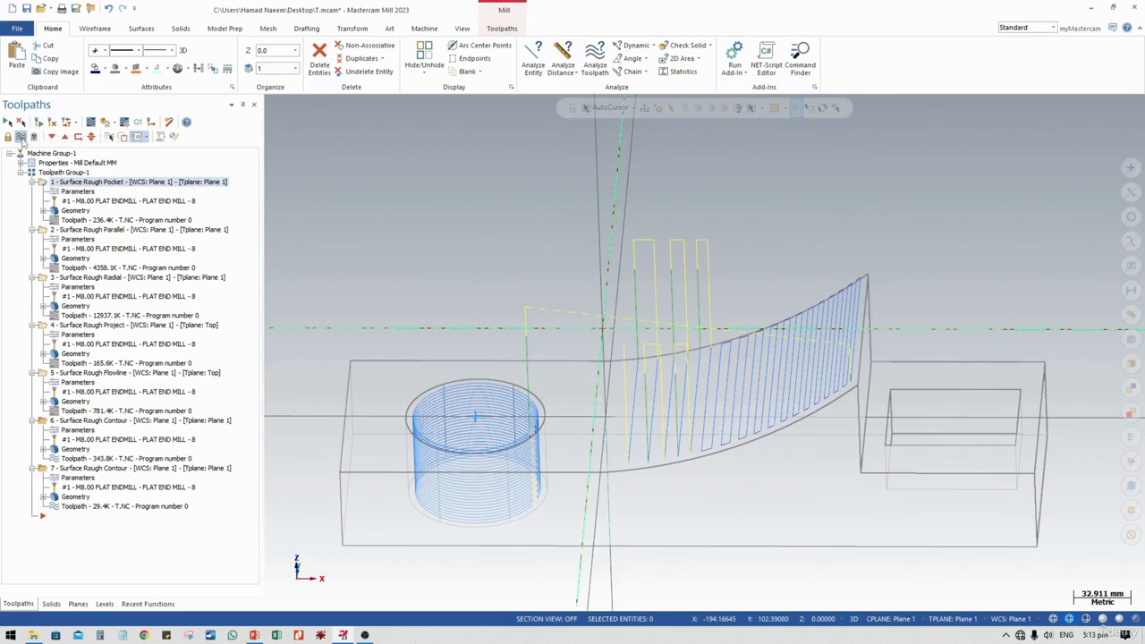
pyautogui.click(23, 137)
pyautogui.moveTo(906, 519); pyautogui.dragTo(912, 473, button='middle')
pyautogui.scroll(8, 910, 470)
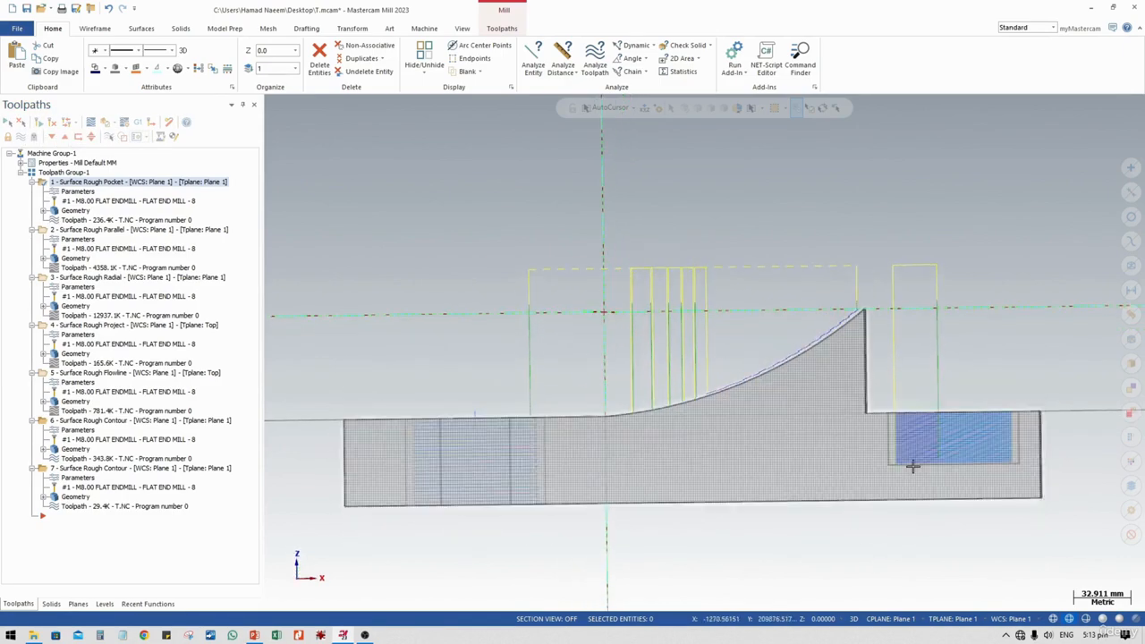
pyautogui.scroll(2, 846, 463)
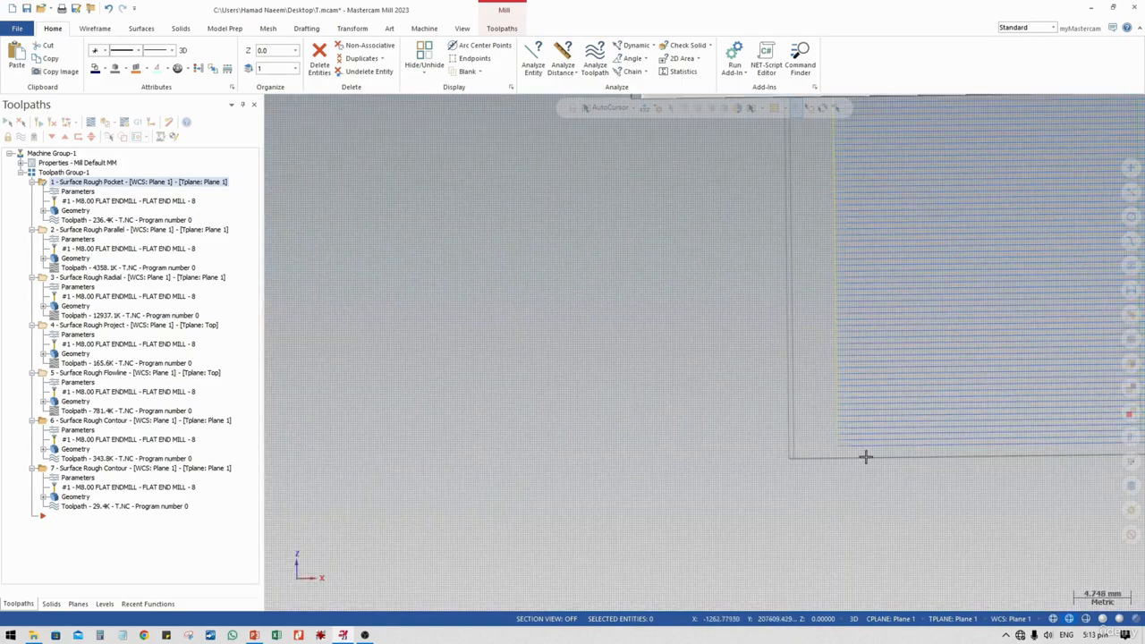
pyautogui.keyDown('shift'); pyautogui.moveTo(866, 456); pyautogui.dragTo(629, 473, button='middle'); pyautogui.keyUp('shift')
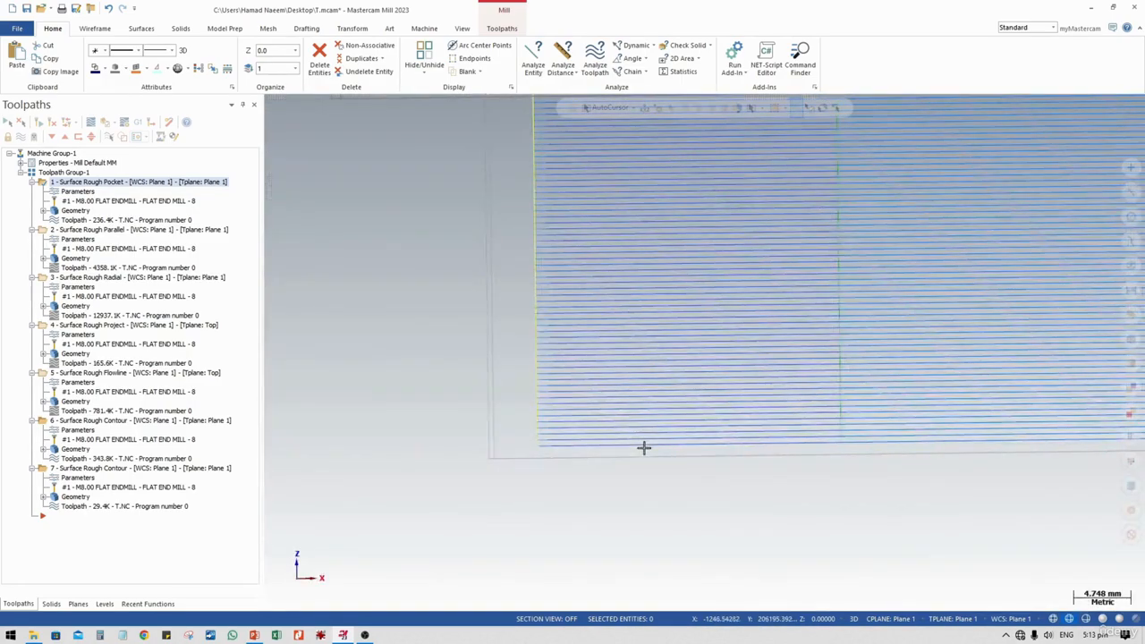
pyautogui.scroll(-2, 652, 449)
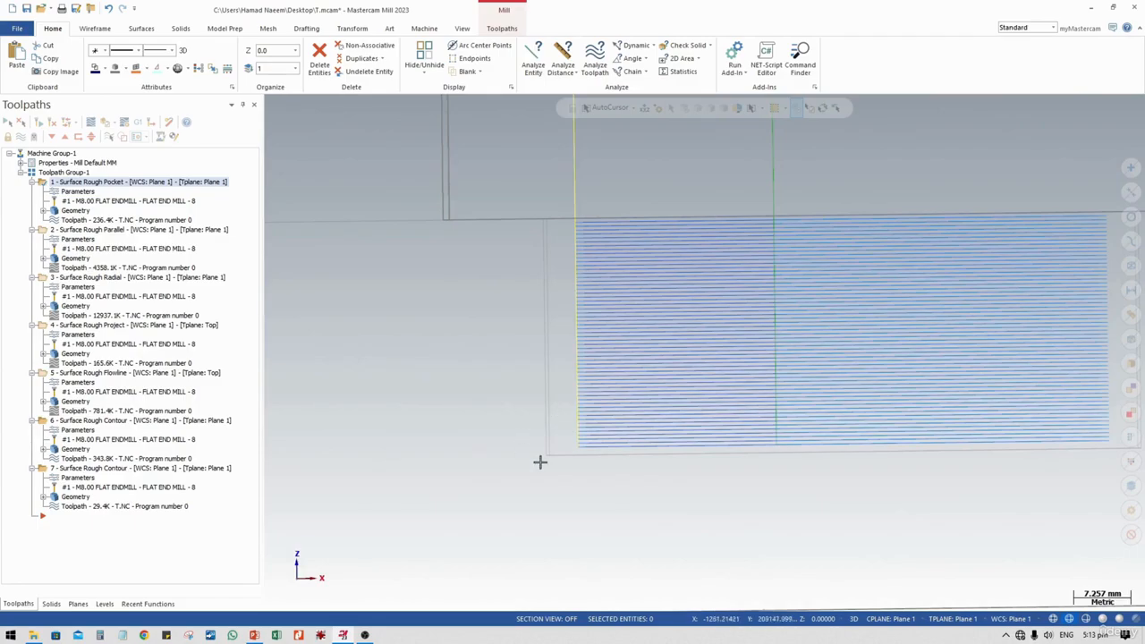
pyautogui.moveTo(539, 459); pyautogui.dragTo(768, 516, button='middle')
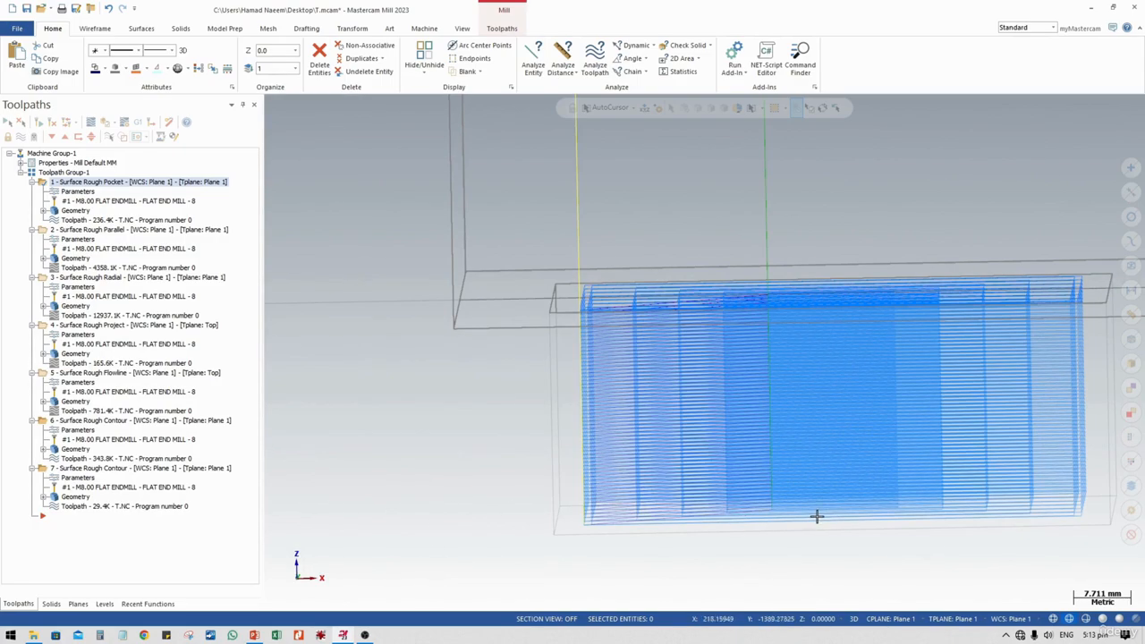
# Step: Start a Surface Rough Restmill toolpath with the rectangular pocket's floor face as its drive surface
pyautogui.rightClick(104, 536)
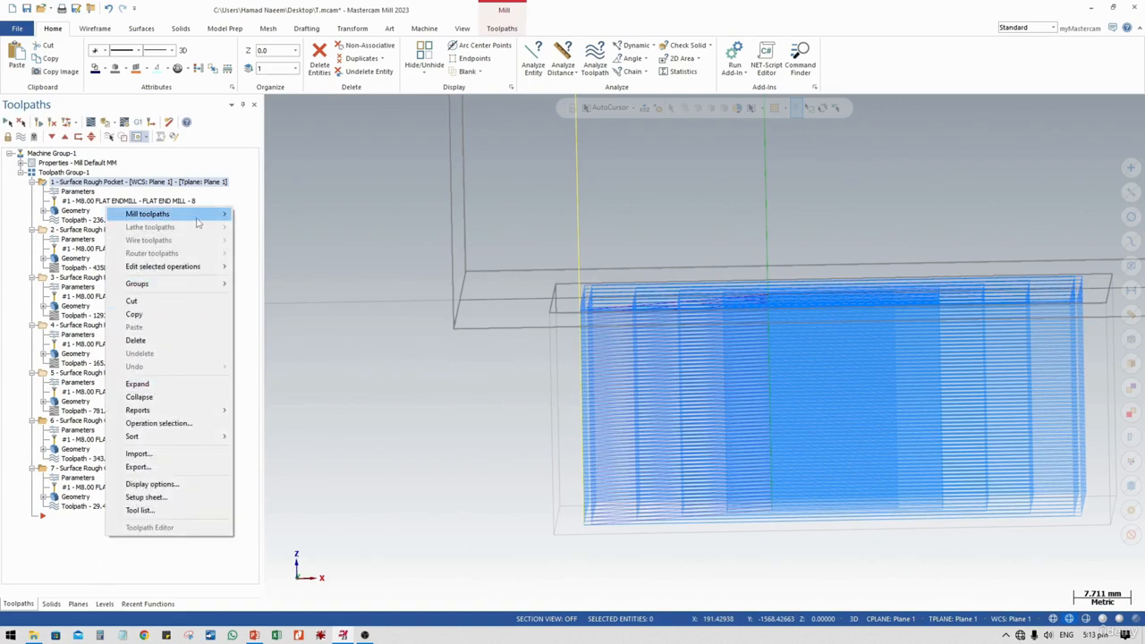
pyautogui.moveTo(197, 215)
pyautogui.moveTo(327, 338)
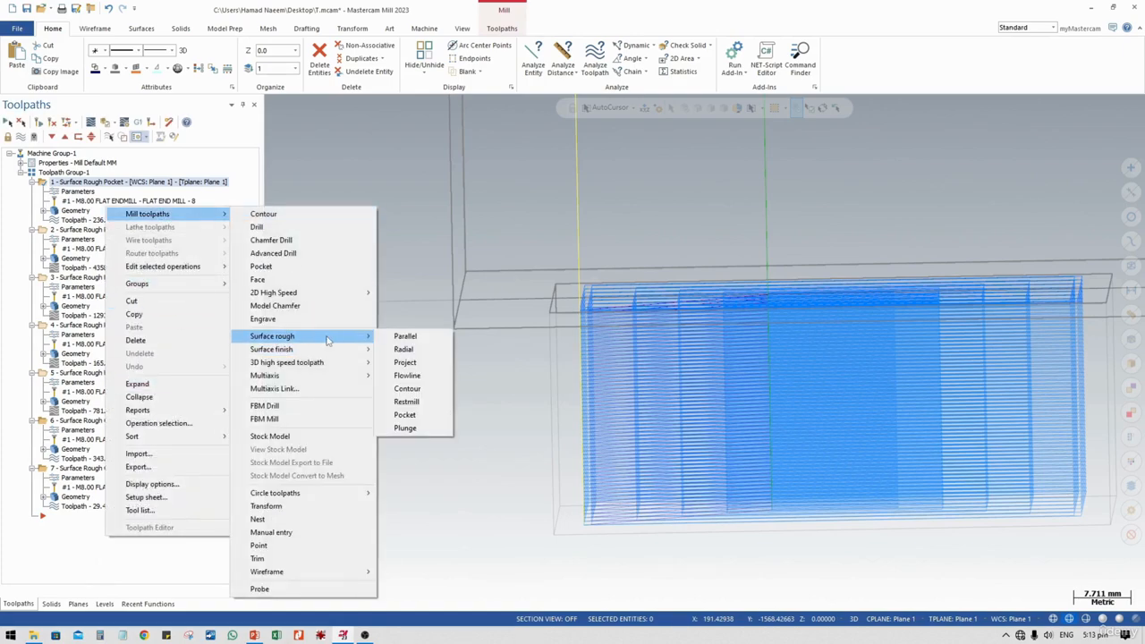
pyautogui.click(407, 402)
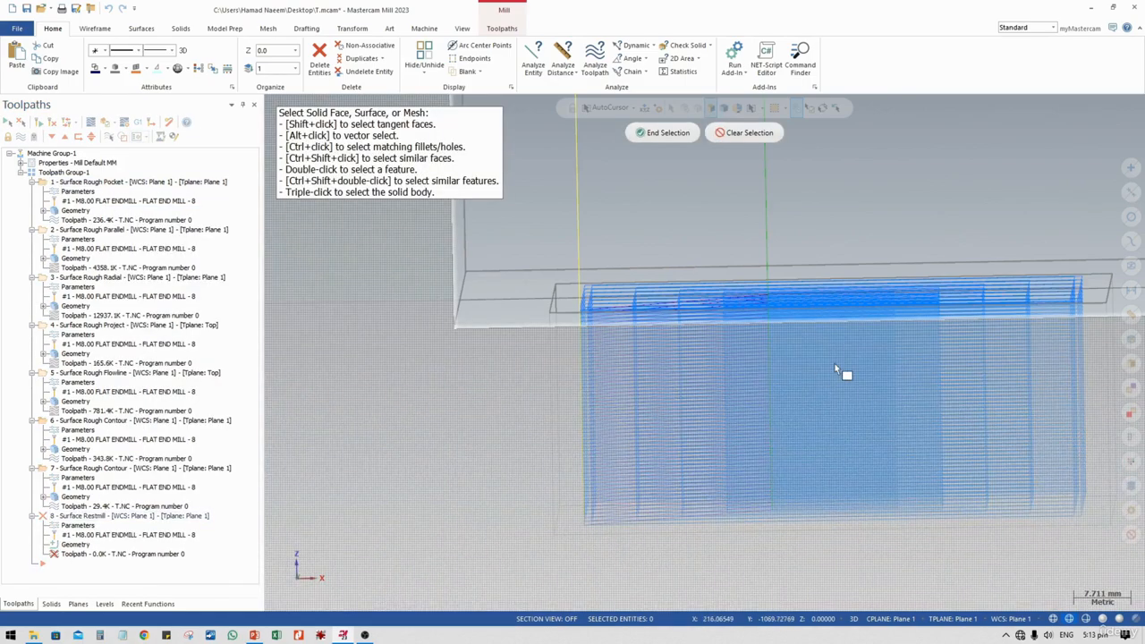
pyautogui.scroll(4, 834, 365)
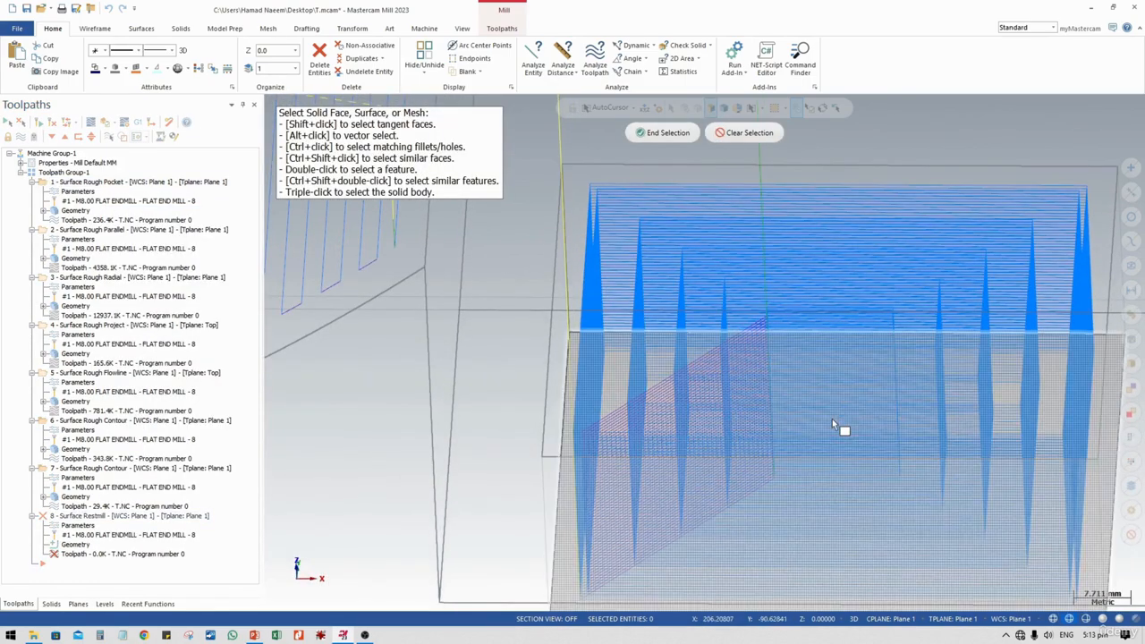
pyautogui.scroll(-5, 702, 383)
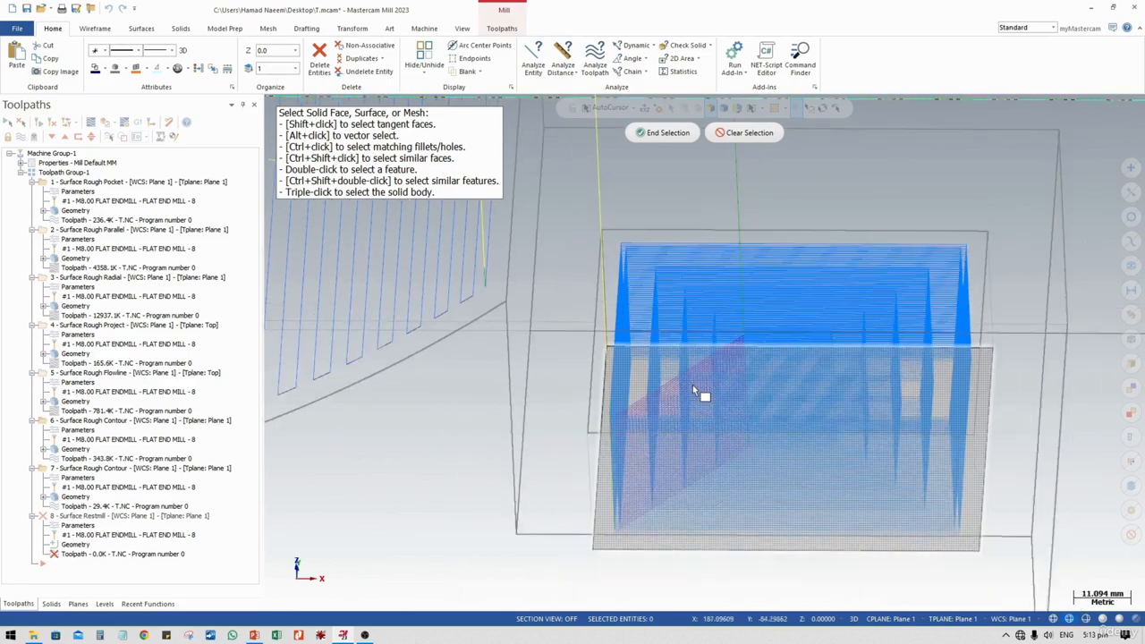
pyautogui.moveTo(694, 416)
pyautogui.mouseDown(button='middle')
pyautogui.moveTo(686, 371)
pyautogui.moveTo(775, 325)
pyautogui.moveTo(733, 268)
pyautogui.mouseUp(button='middle')
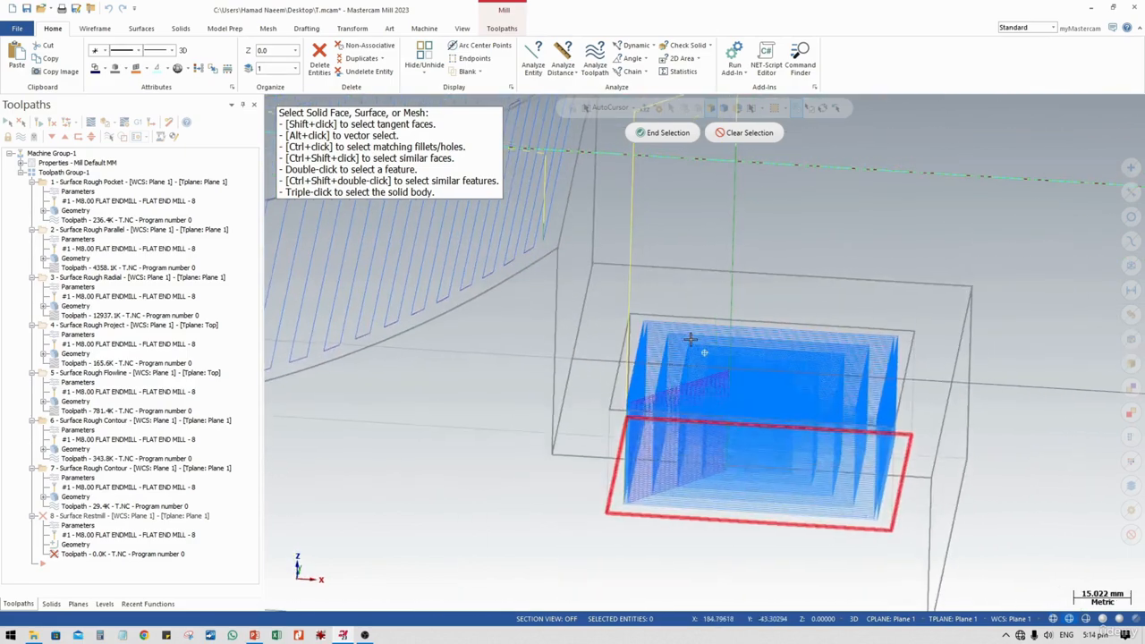
pyautogui.click(670, 134)
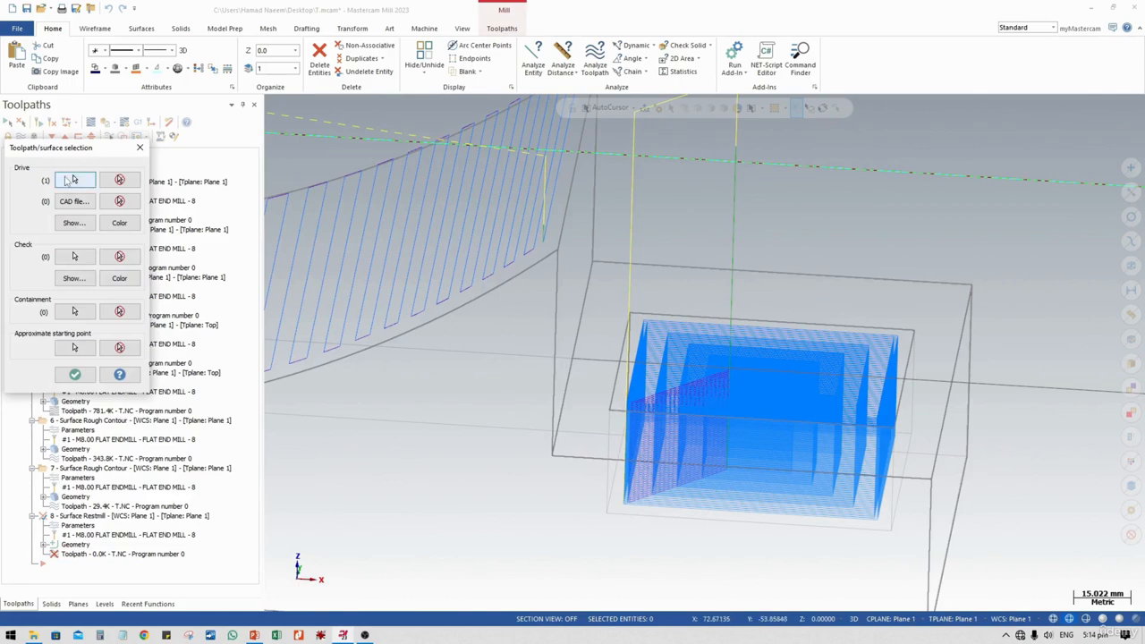
# Step: Set the pocket's upper edge loop as the restmill containment and accept the toolpath geometry
pyautogui.click(76, 314)
pyautogui.click(649, 320)
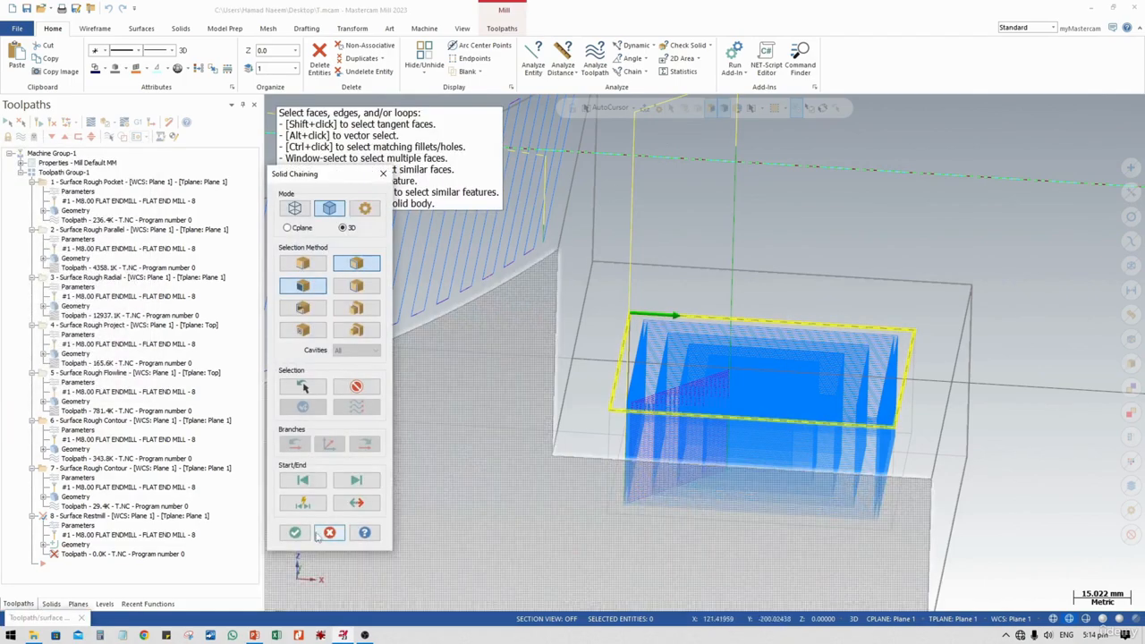
pyautogui.click(296, 533)
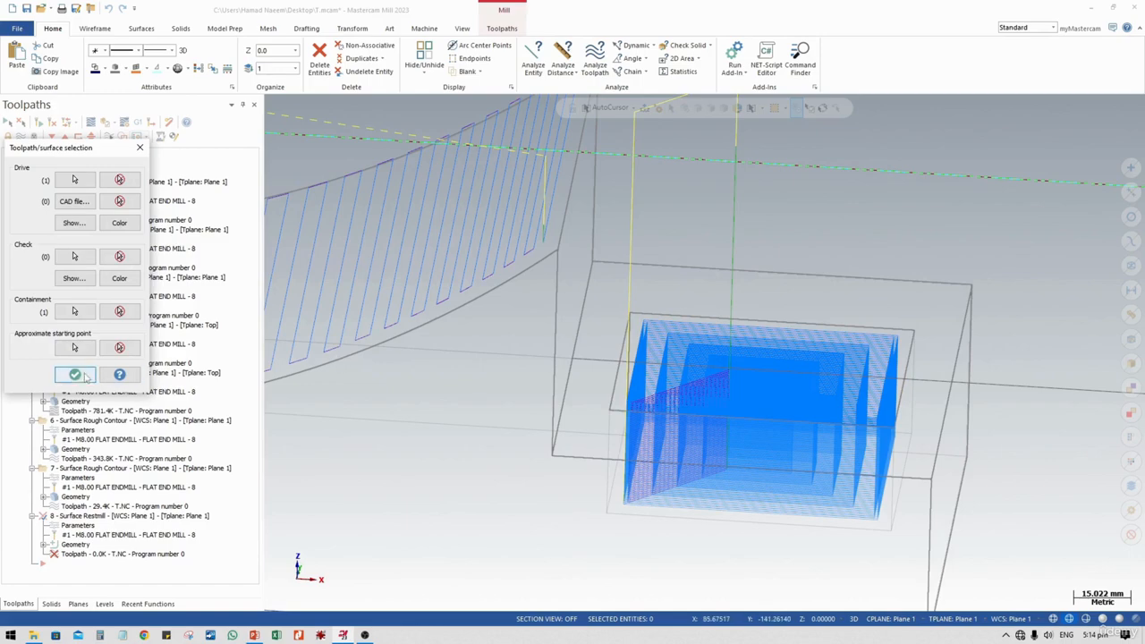
pyautogui.click(75, 375)
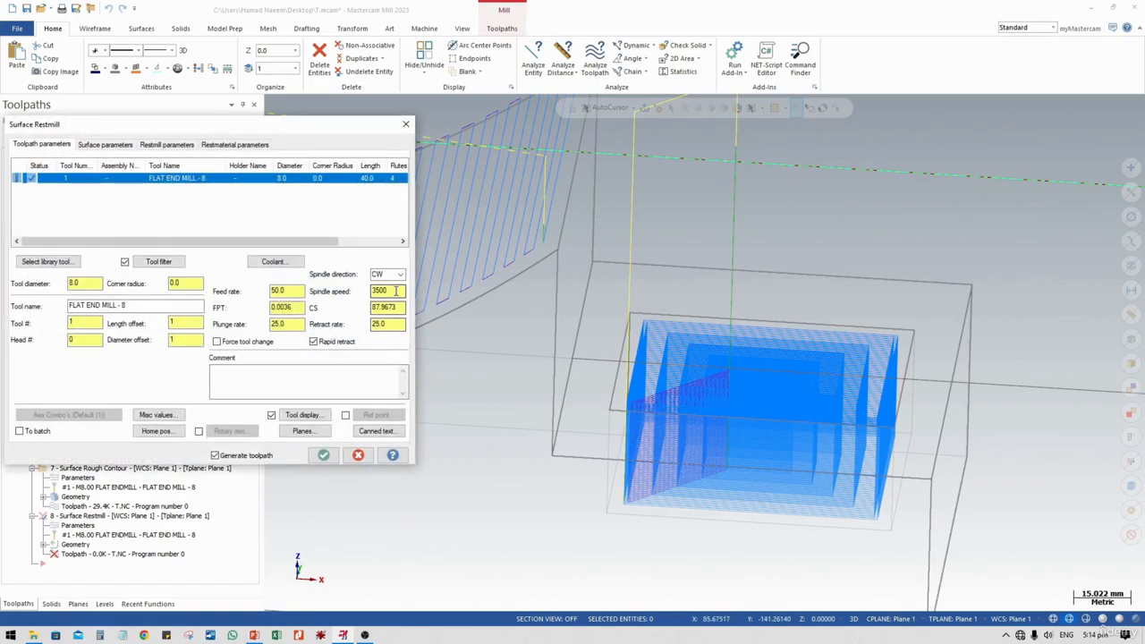
# Step: Set the restmill feed rate to 1500, with absolute retract and feed plane heights and inside tool containment compensation
pyautogui.doubleClick(396, 290)
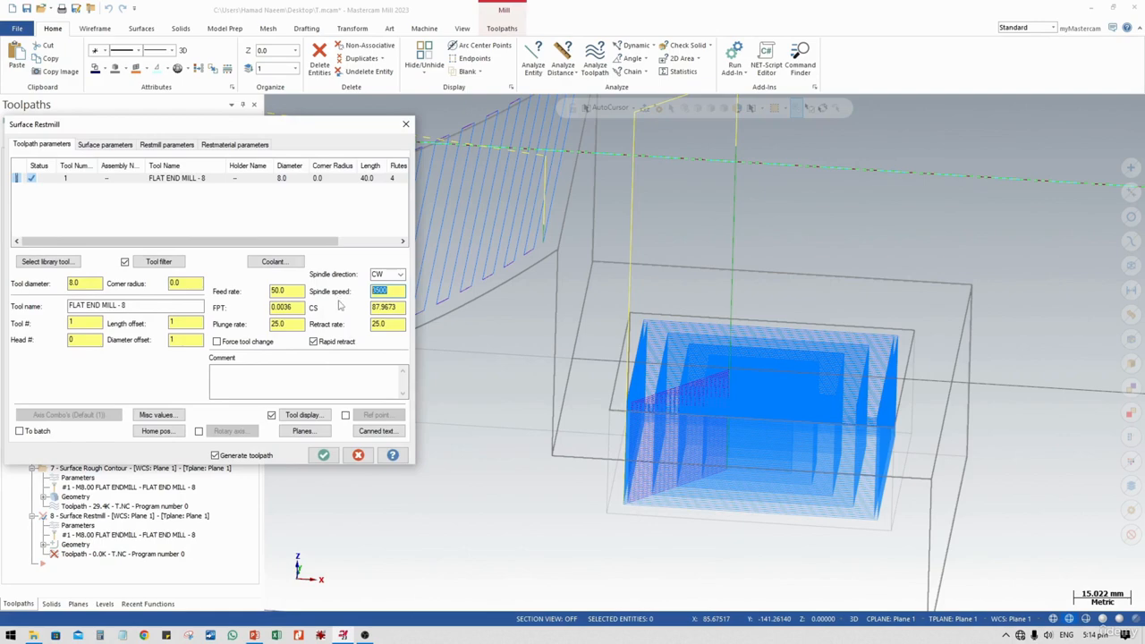
pyautogui.doubleClick(298, 291)
pyautogui.write('1500')
pyautogui.click(190, 201)
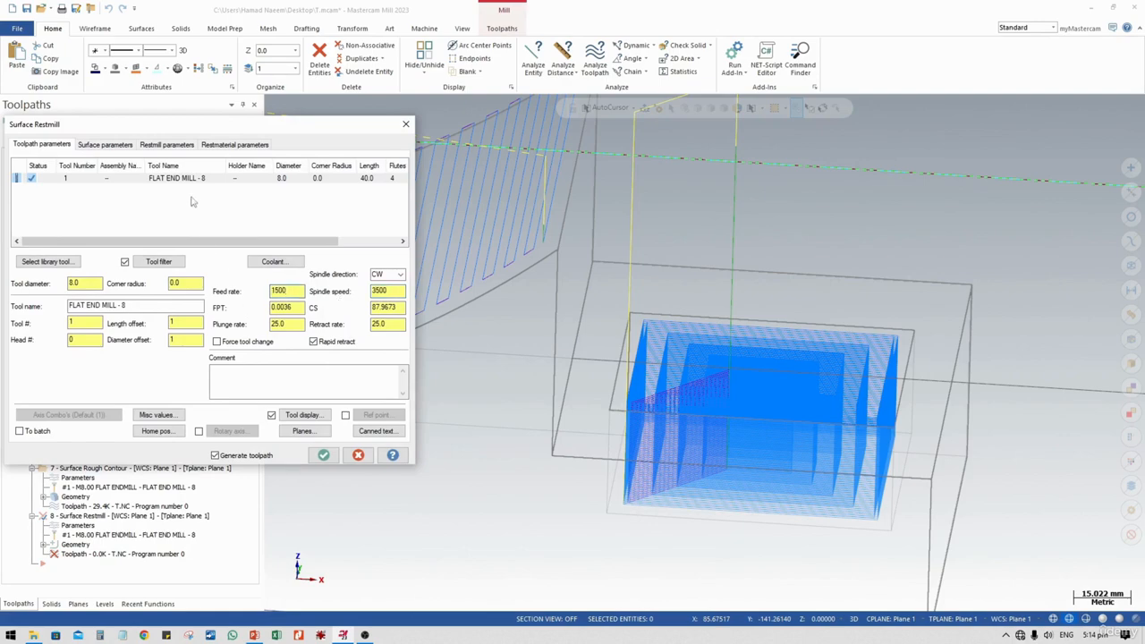
pyautogui.click(106, 144)
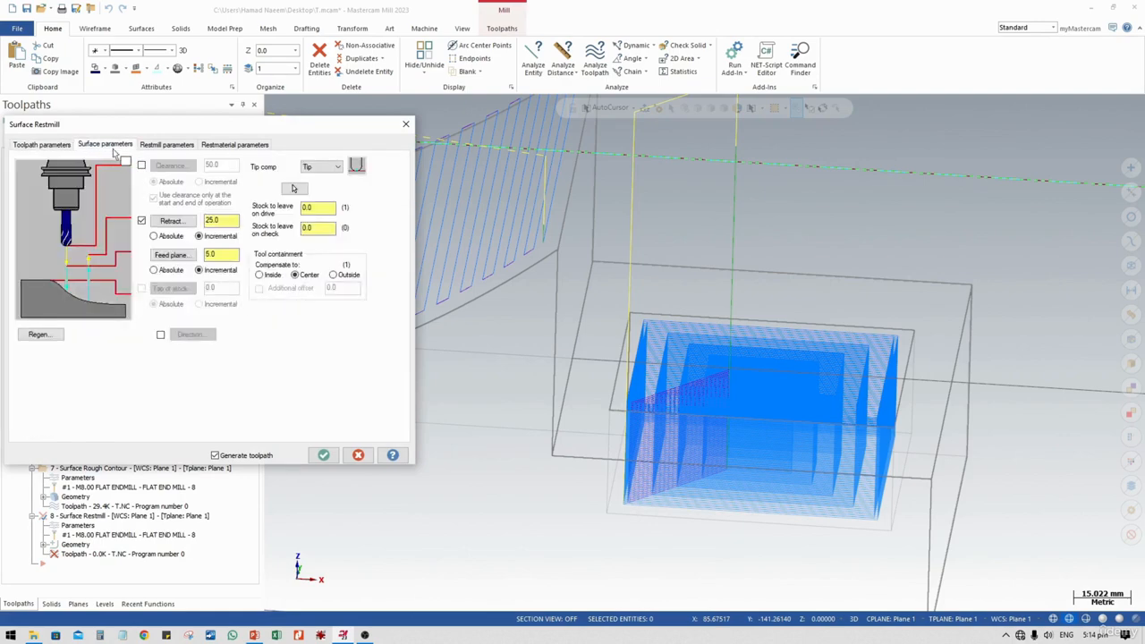
pyautogui.click(272, 280)
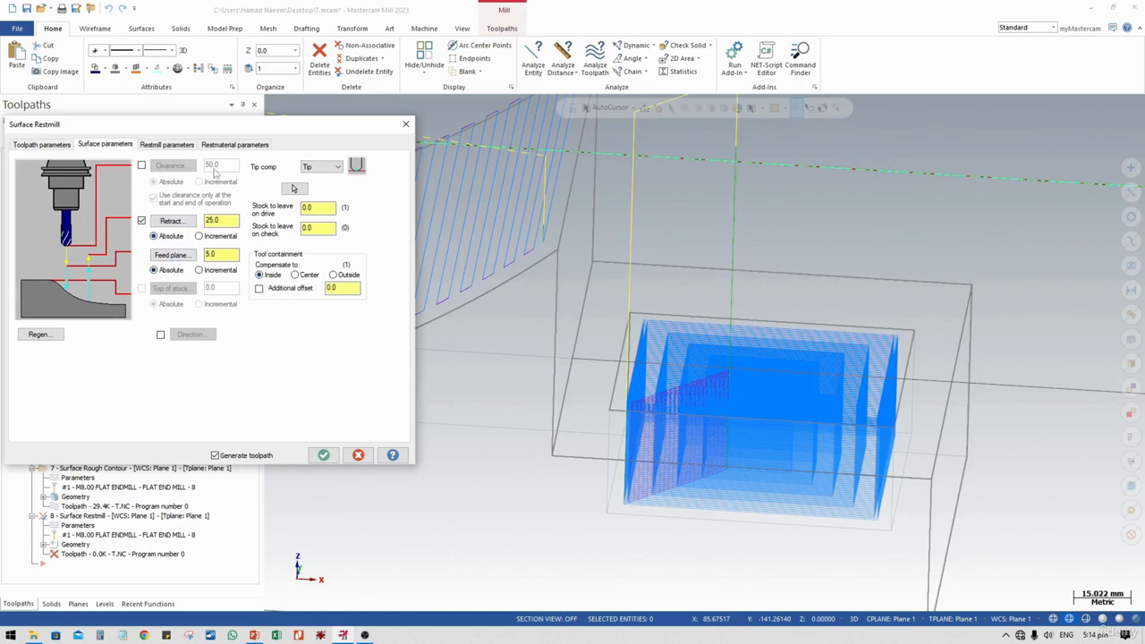
# Step: Adjust the restmill maximum stepdown, set the stepover to 4.0, and choose follow-surface transitions with optimized cut order
pyautogui.click(168, 146)
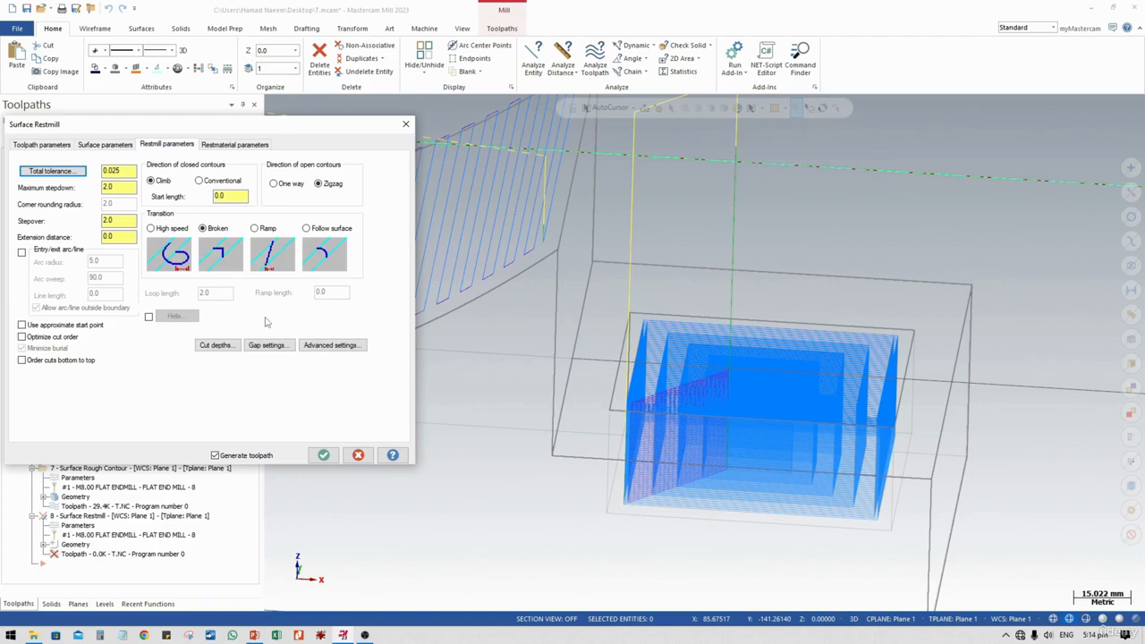
pyautogui.click(118, 187)
pyautogui.write('0')
pyautogui.press('Tab')
pyautogui.write('4.0')
pyautogui.click(307, 229)
pyautogui.click(72, 339)
# Step: Compute the remaining stock from one other operation, the Surface Rough Pocket with its regen file, and generate the restmill toolpath
pyautogui.click(234, 145)
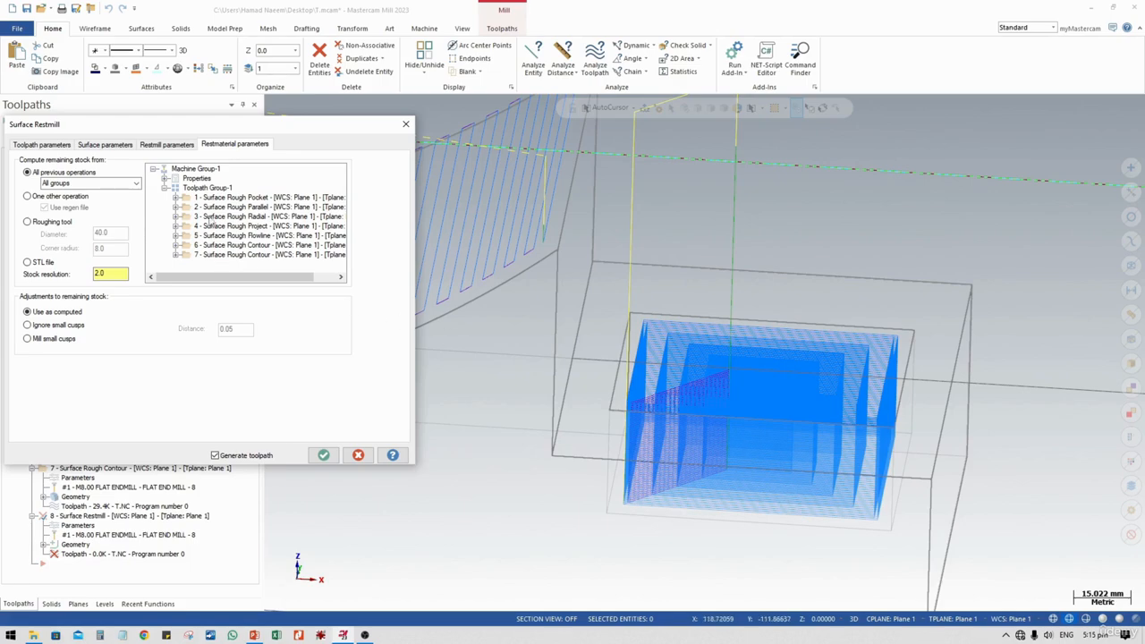
pyautogui.click(135, 186)
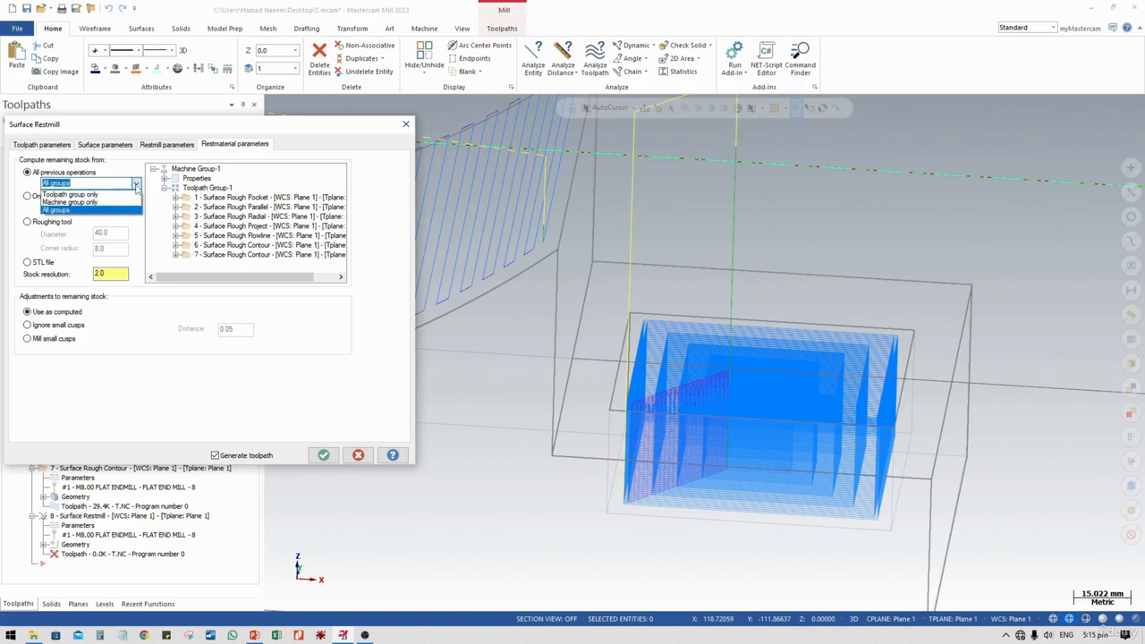
pyautogui.click(111, 199)
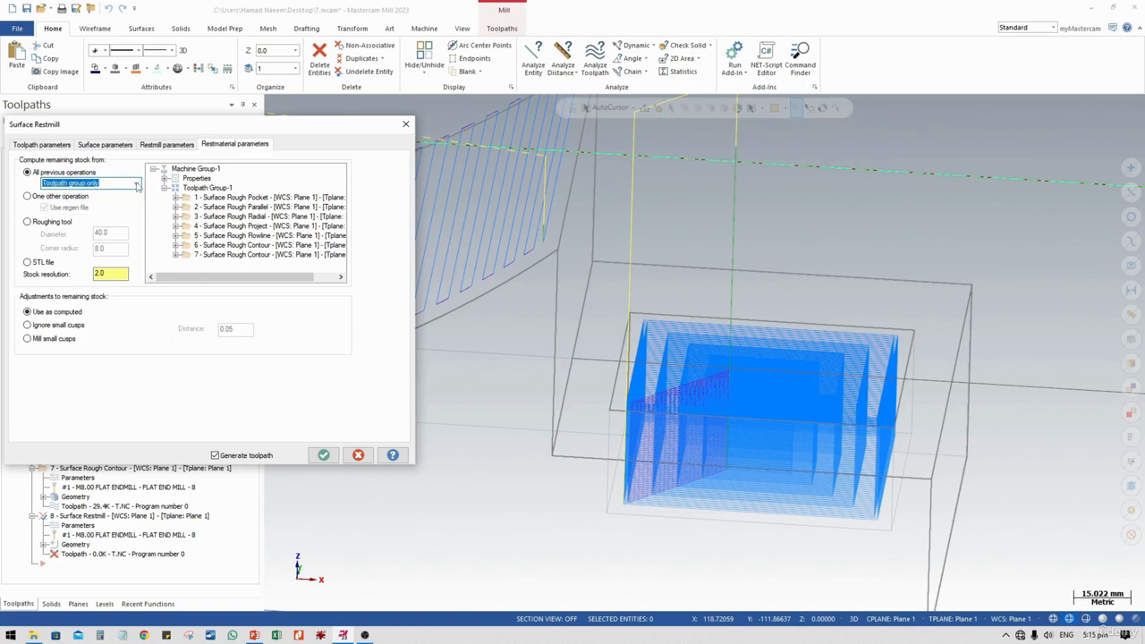
pyautogui.click(136, 184)
pyautogui.click(102, 211)
pyautogui.click(40, 199)
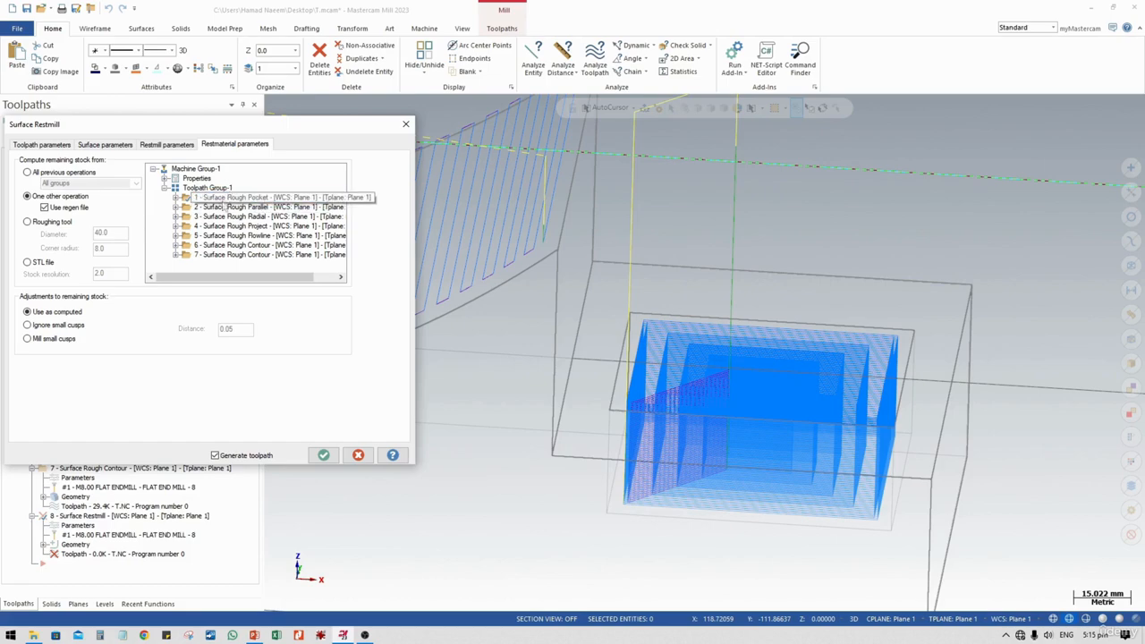
pyautogui.click(323, 456)
# Step: Hide the pocket operation's toolpath to isolate the restmill passes along the pocket floor
pyautogui.moveTo(654, 501)
pyautogui.mouseDown(button='middle')
pyautogui.moveTo(671, 468)
pyautogui.moveTo(642, 471)
pyautogui.moveTo(649, 479)
pyautogui.mouseUp(button='middle')
pyautogui.scroll(8, 671, 468)
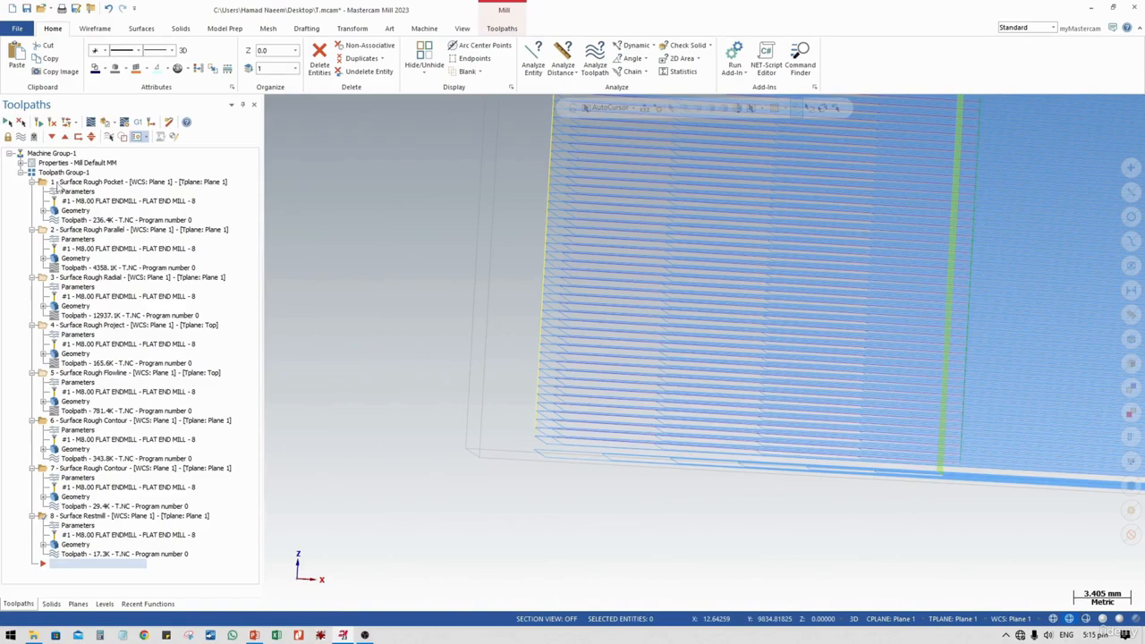
pyautogui.click(56, 183)
pyautogui.click(20, 137)
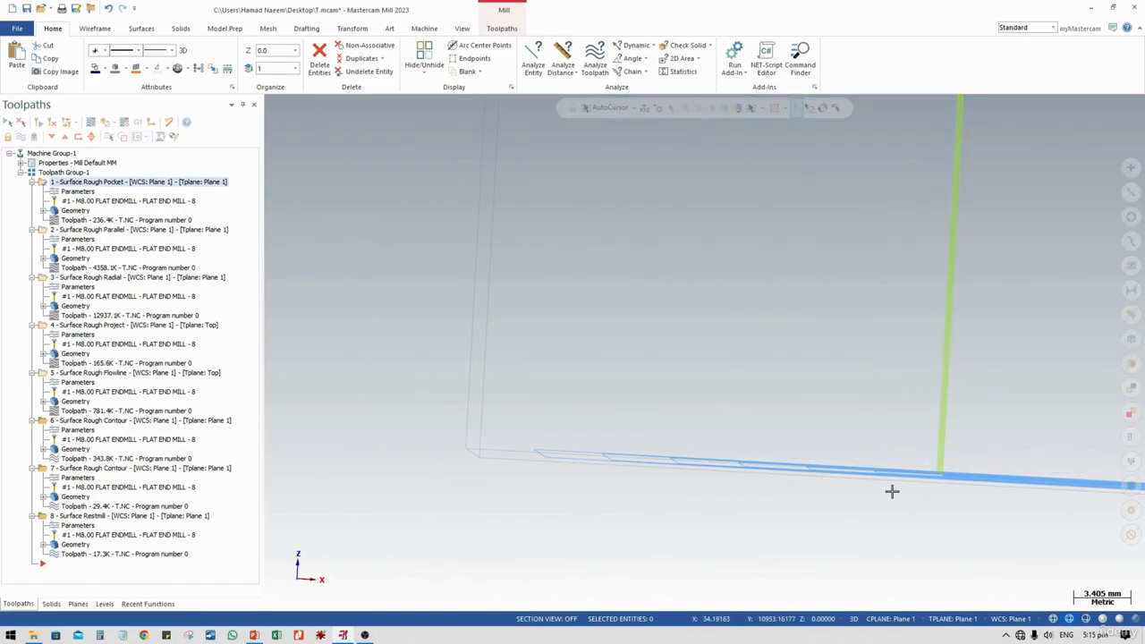
# Step: Examine the restmill passes along the pocket floor up close from several angles
pyautogui.scroll(-5, 892, 497)
pyautogui.moveTo(922, 529); pyautogui.dragTo(632, 448, button='middle')
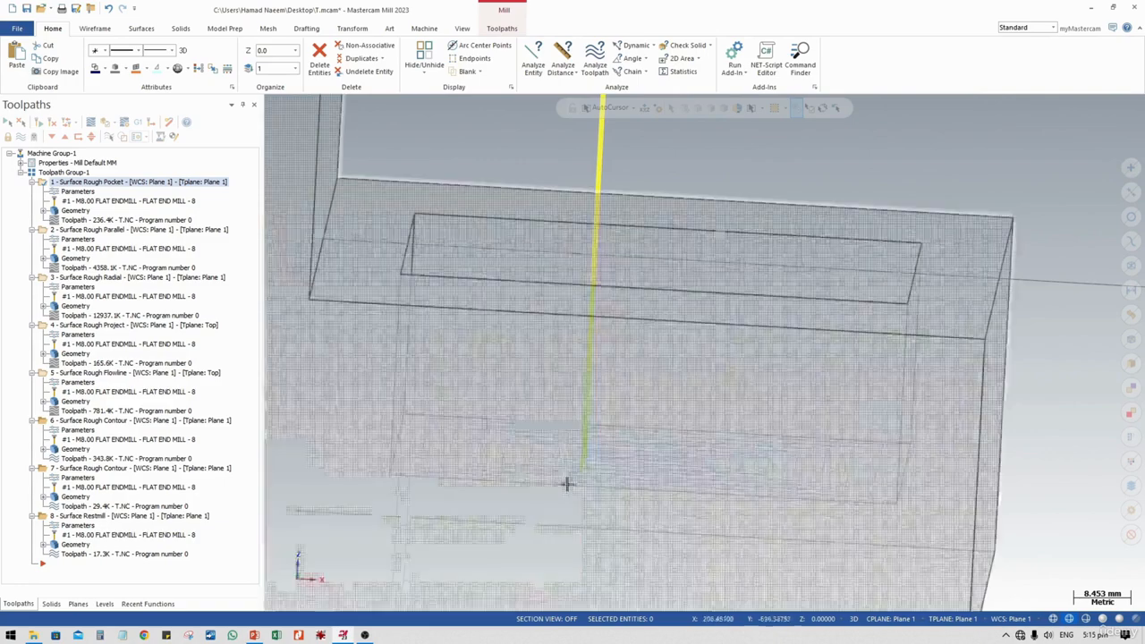
pyautogui.scroll(1, 577, 460)
pyautogui.scroll(3, 579, 461)
pyautogui.scroll(-4, 581, 461)
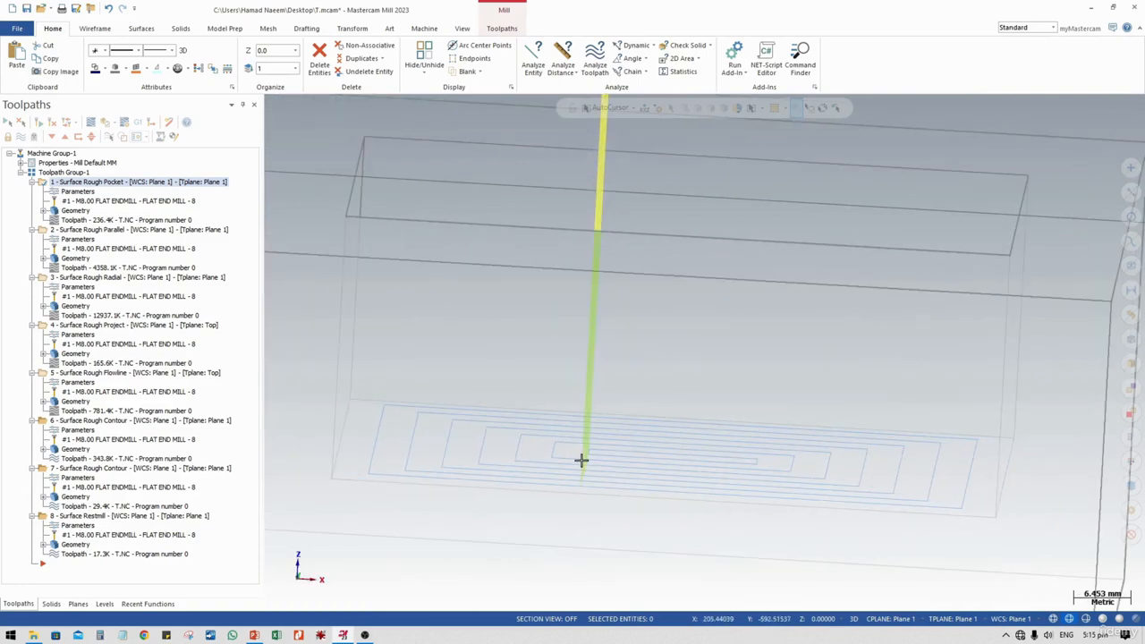
pyautogui.moveTo(615, 461); pyautogui.dragTo(524, 463, button='middle')
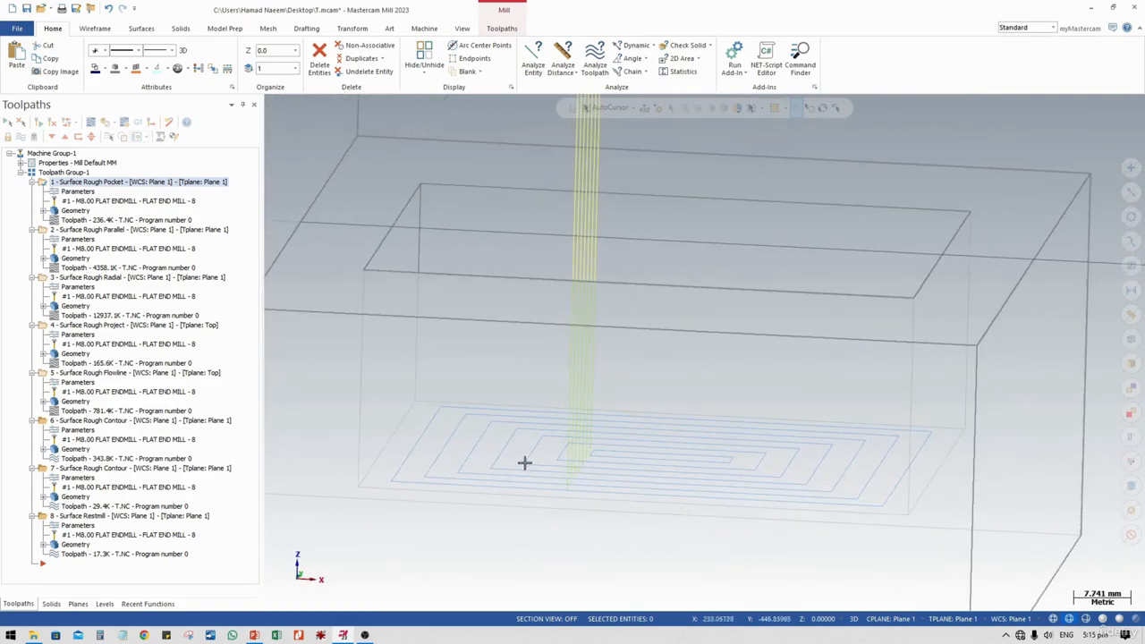
# Step: Review the absolute cut depths and maximum stepdown of the Surface Rough Pocket operation
pyautogui.click(77, 193)
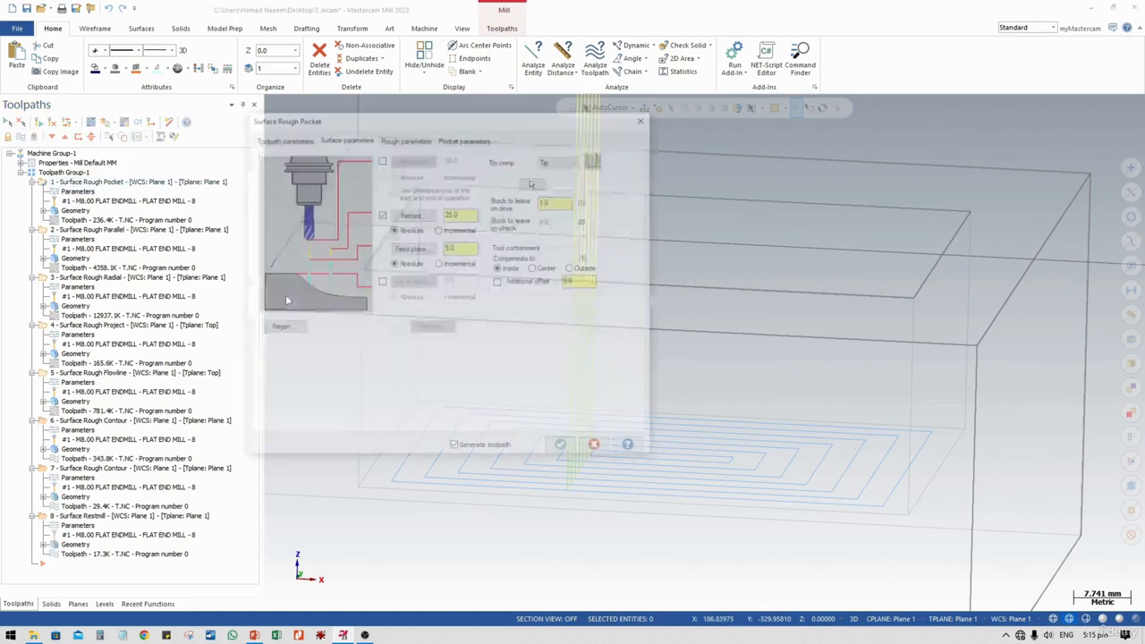
pyautogui.click(404, 138)
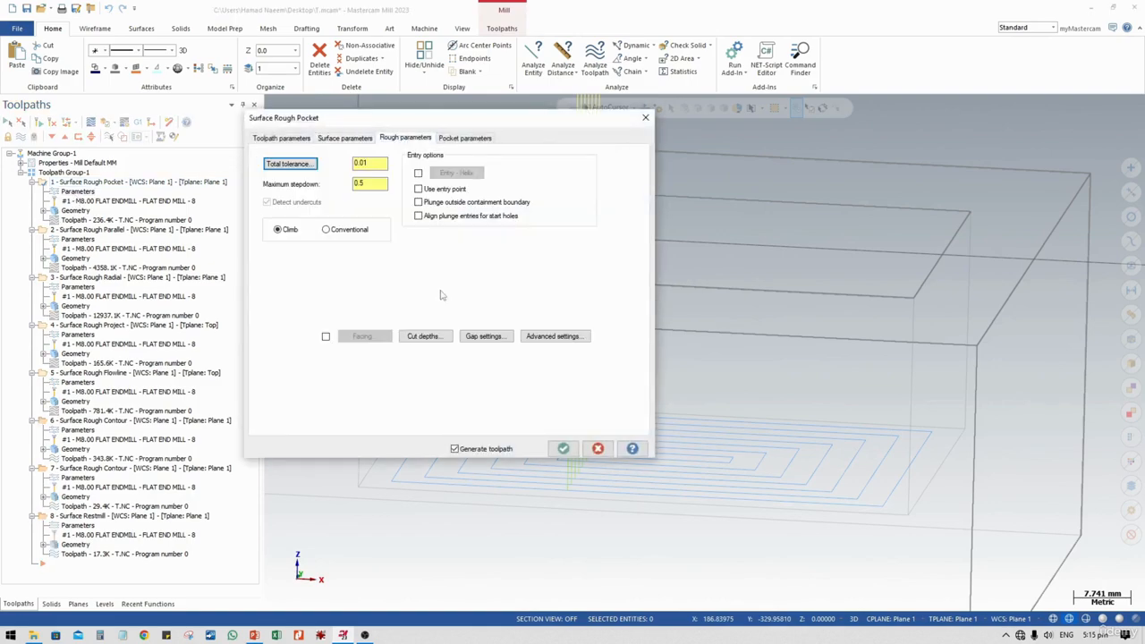
pyautogui.click(429, 335)
pyautogui.click(254, 245)
pyautogui.click(265, 229)
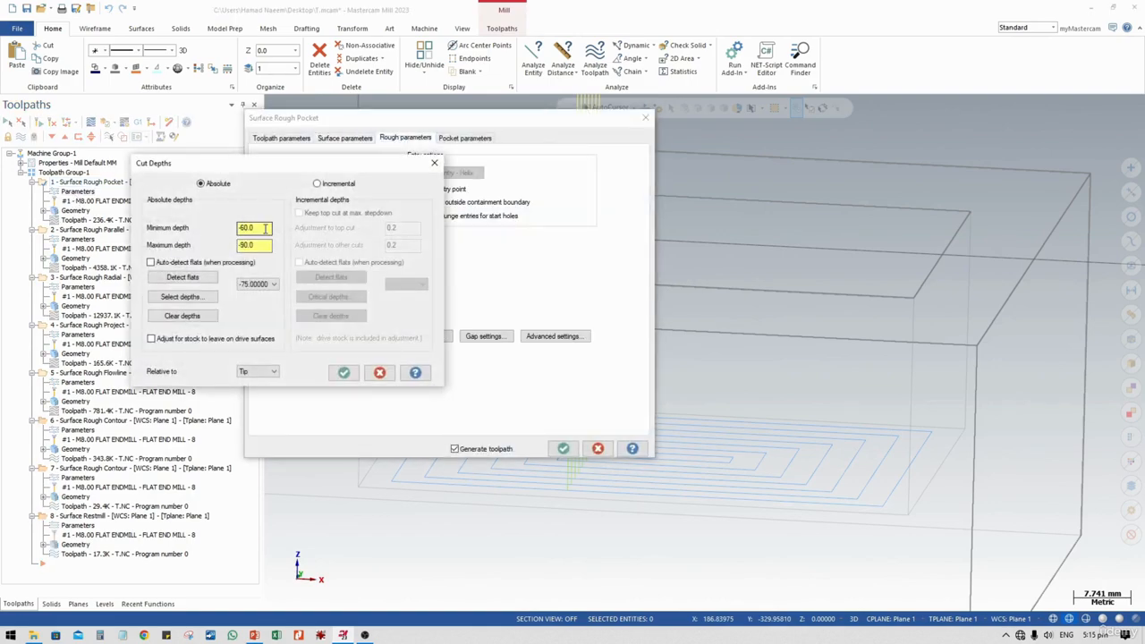
pyautogui.moveTo(265, 229); pyautogui.dragTo(189, 231)
pyautogui.click(343, 376)
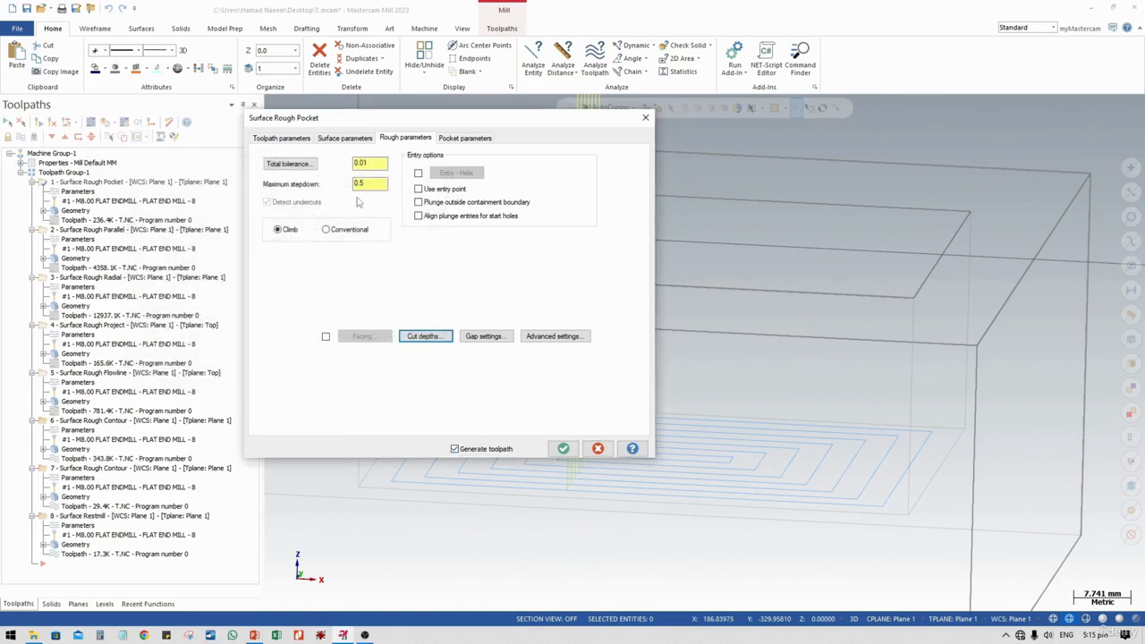
pyautogui.moveTo(386, 183); pyautogui.dragTo(293, 183)
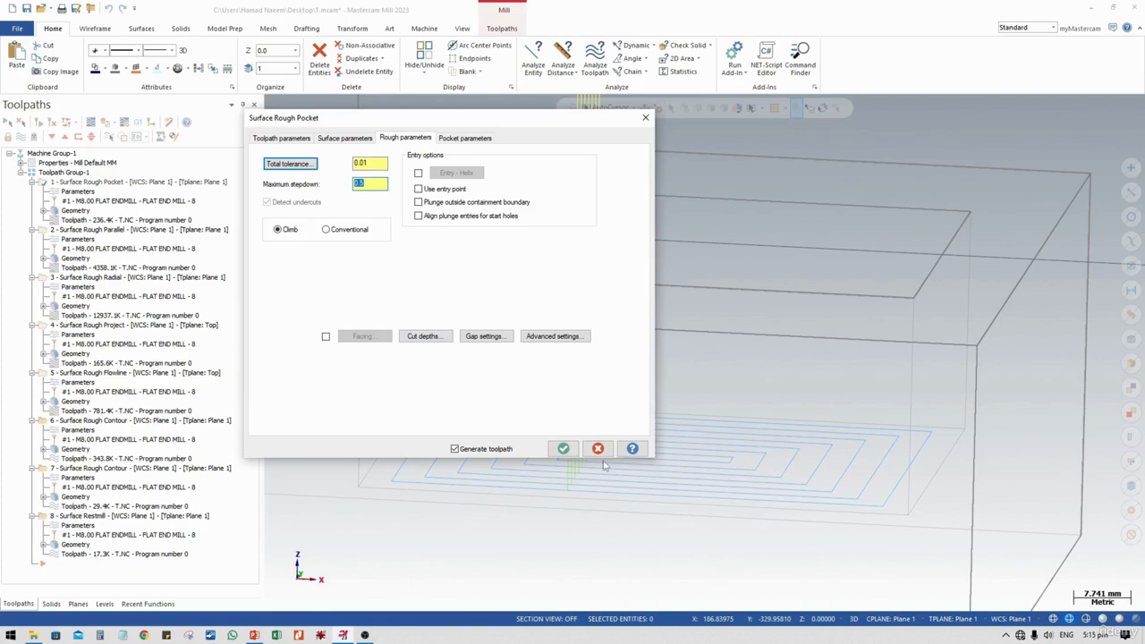
pyautogui.click(562, 448)
# Step: Display the toolpaths of all operations in Toolpath Group-1 together on the whole part
pyautogui.scroll(-5, 651, 489)
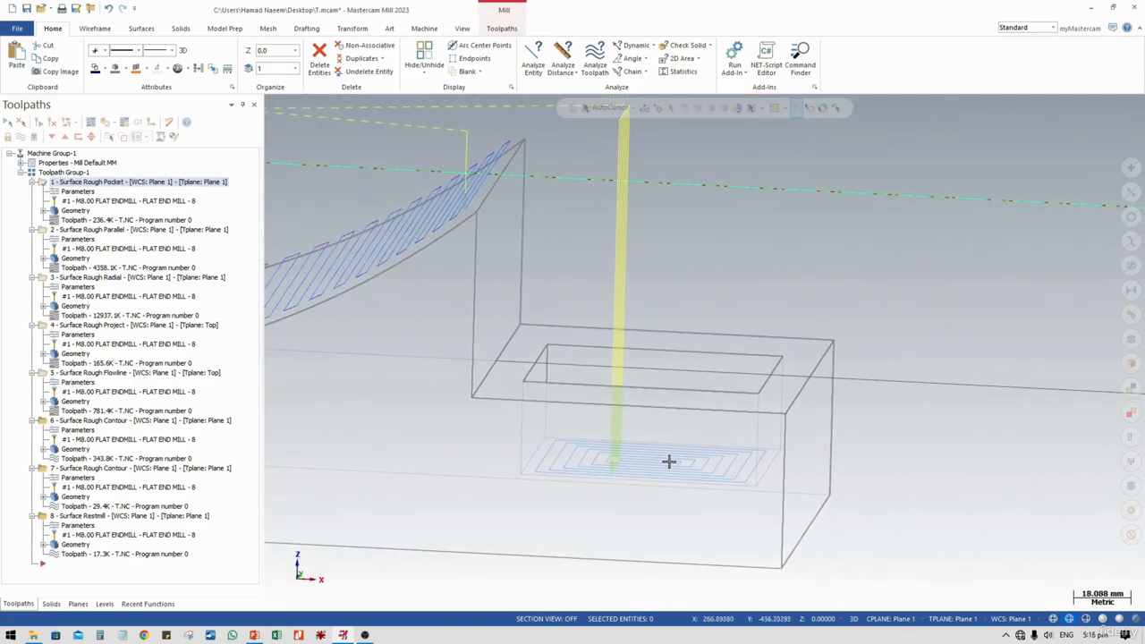
pyautogui.moveTo(667, 463); pyautogui.dragTo(734, 478, button='middle')
pyautogui.scroll(-6, 734, 479)
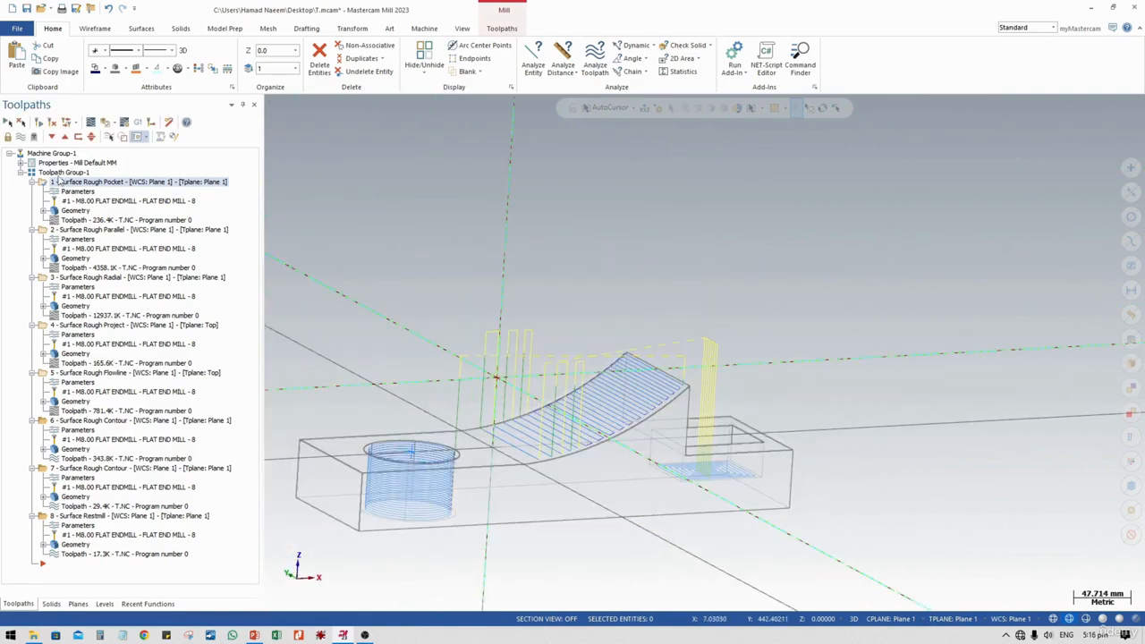
pyautogui.click(45, 153)
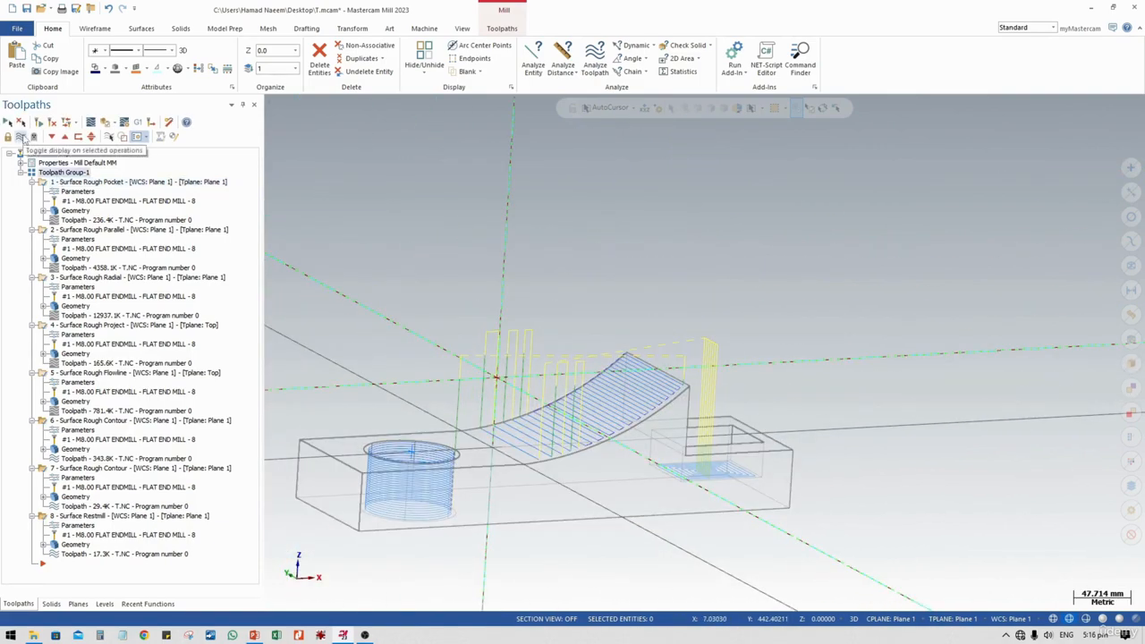
pyautogui.scroll(-1, 486, 408)
pyautogui.moveTo(486, 409); pyautogui.dragTo(457, 478, button='middle')
pyautogui.rightClick(151, 578)
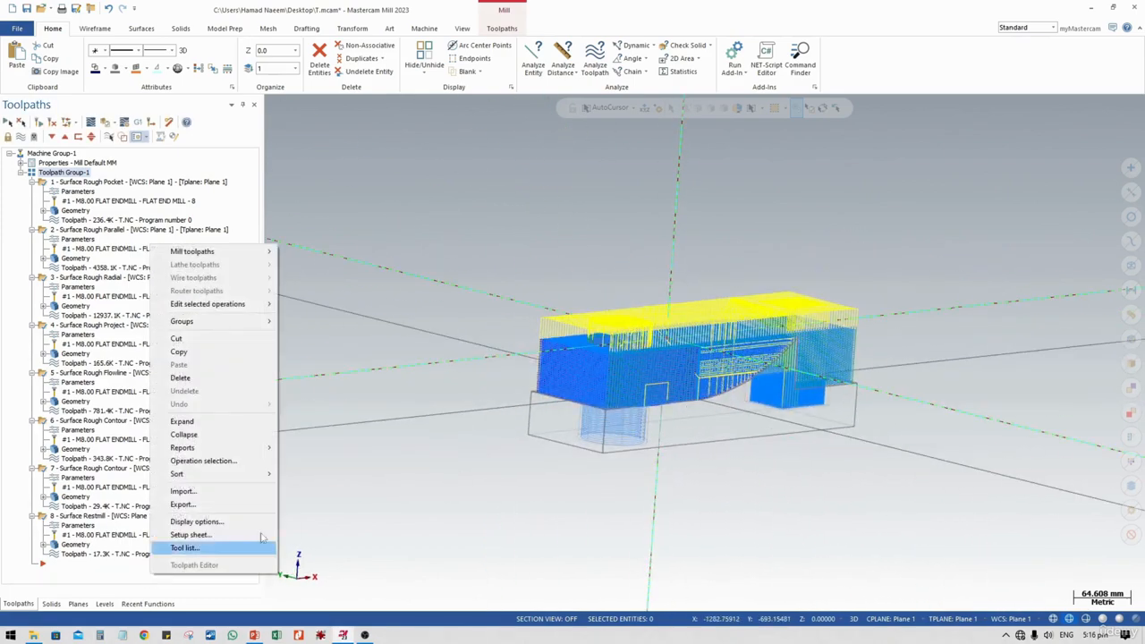
pyautogui.moveTo(223, 254)
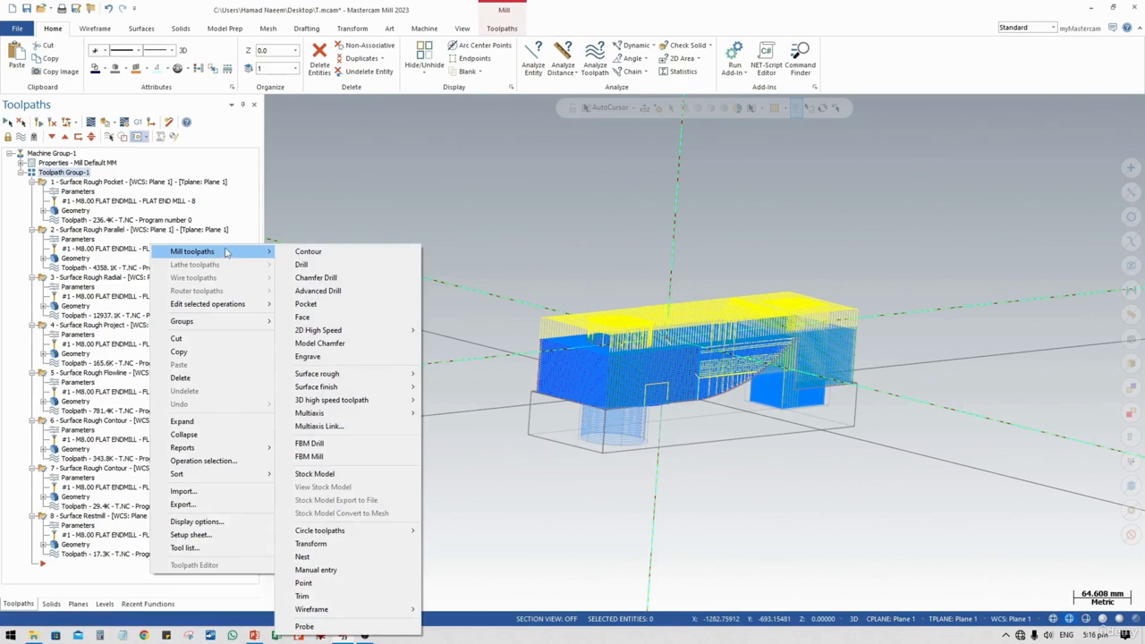
pyautogui.moveTo(389, 379)
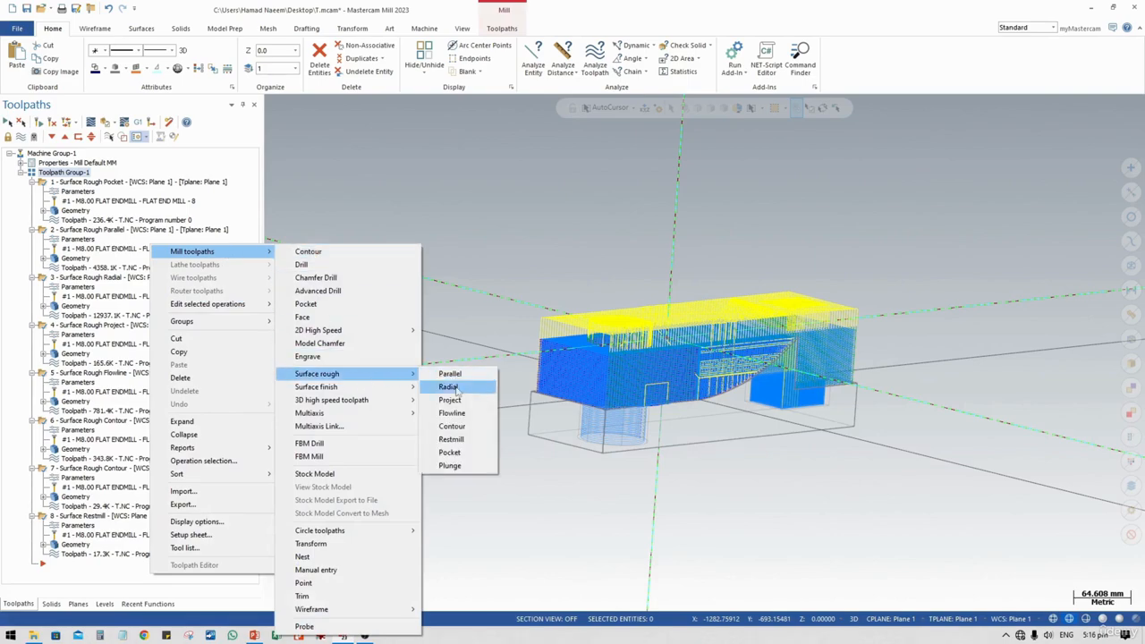
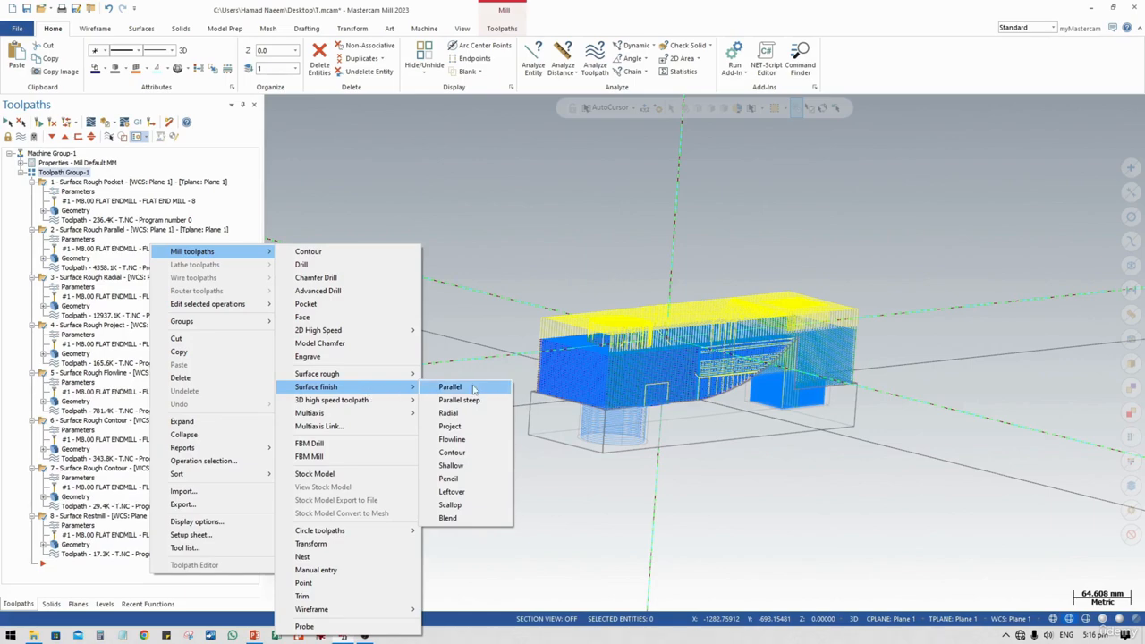
pyautogui.click(713, 488)
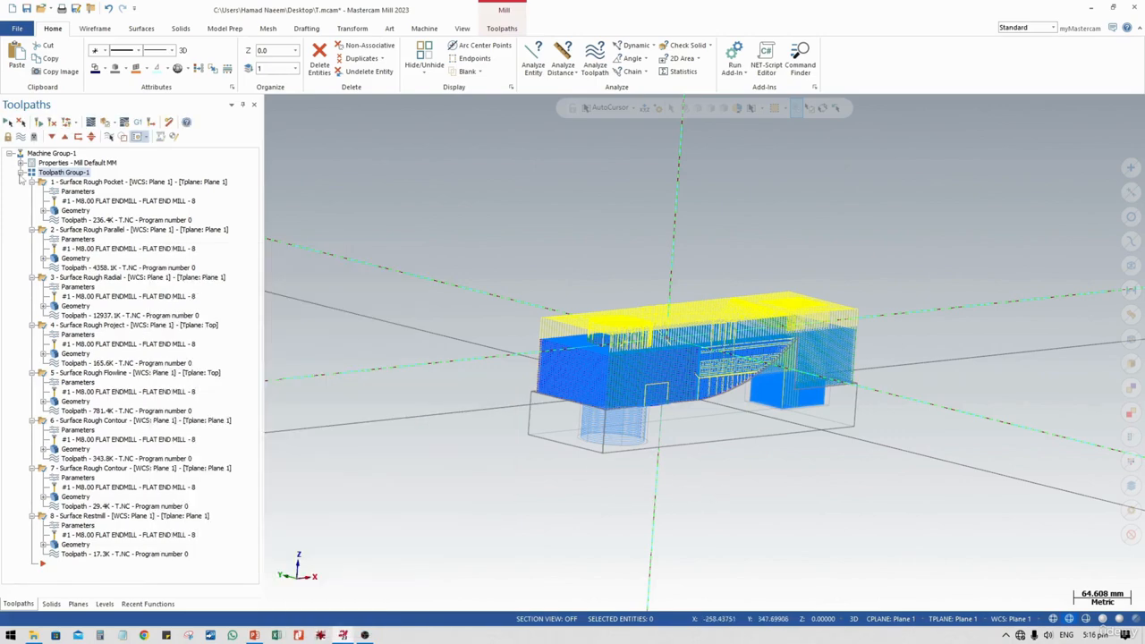
# Step: Hide the toolpaths of all rough operations and collapse Toolpath Group-1
pyautogui.click(21, 136)
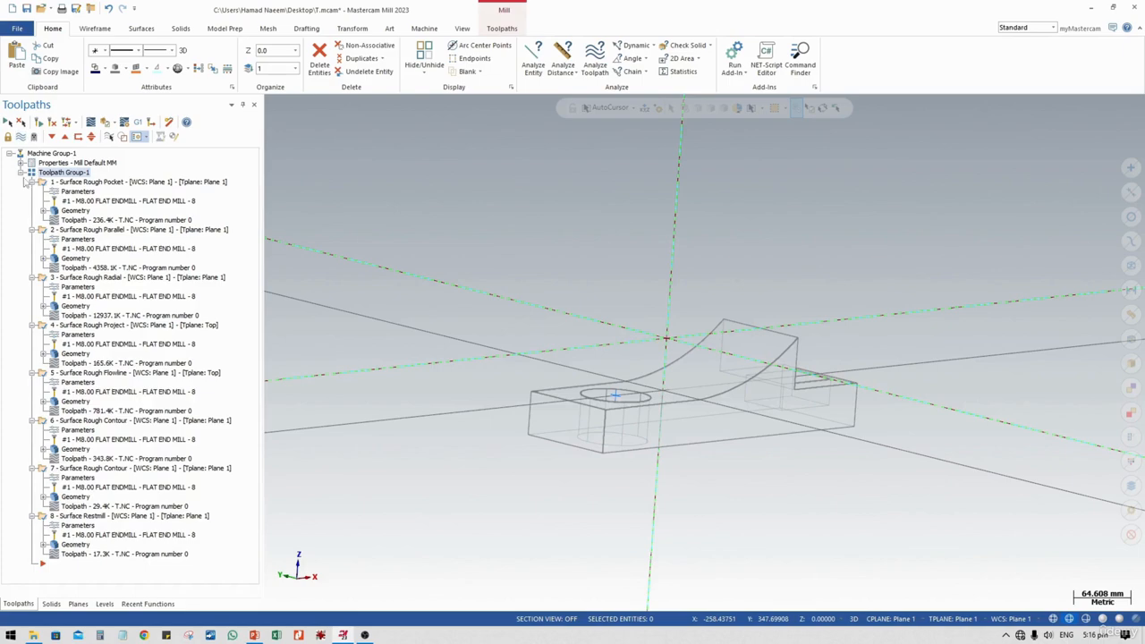
pyautogui.click(20, 173)
pyautogui.rightClick(74, 235)
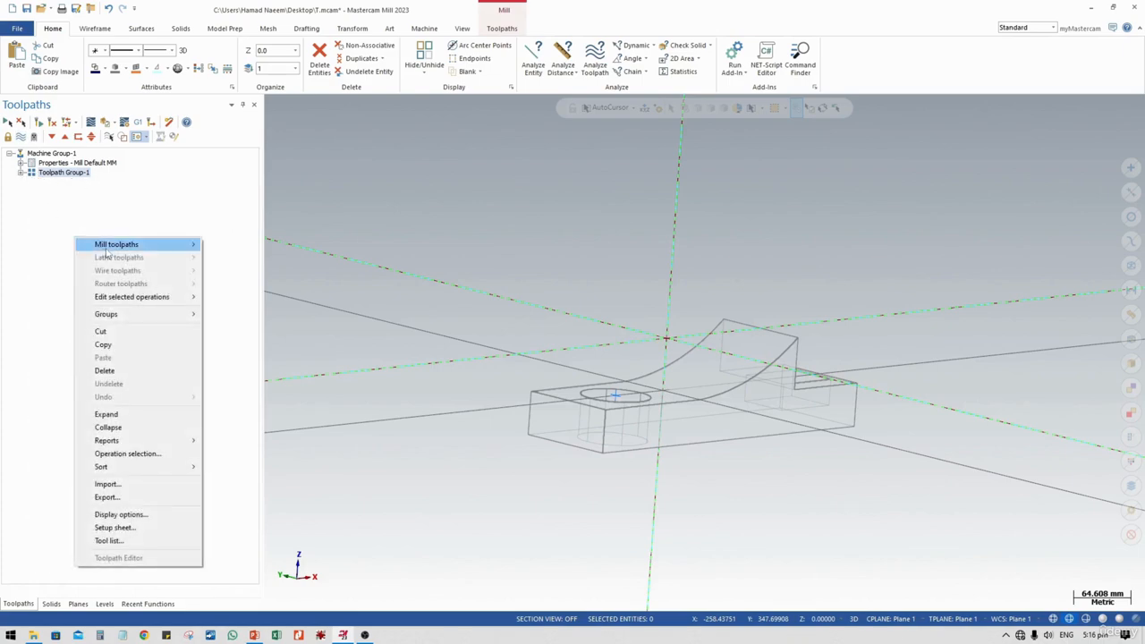
pyautogui.moveTo(107, 247)
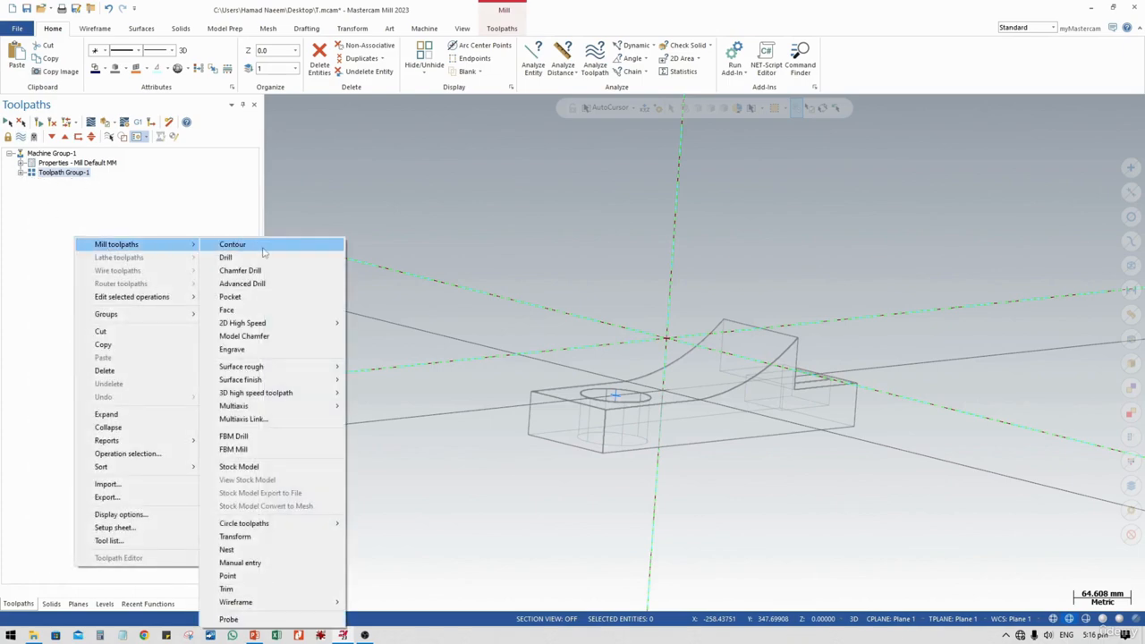
# Step: Create a new toolpath group under Machine Group-1 and name it Finish Toolpaths
pyautogui.click(59, 159)
pyautogui.rightClick(59, 158)
pyautogui.moveTo(99, 233)
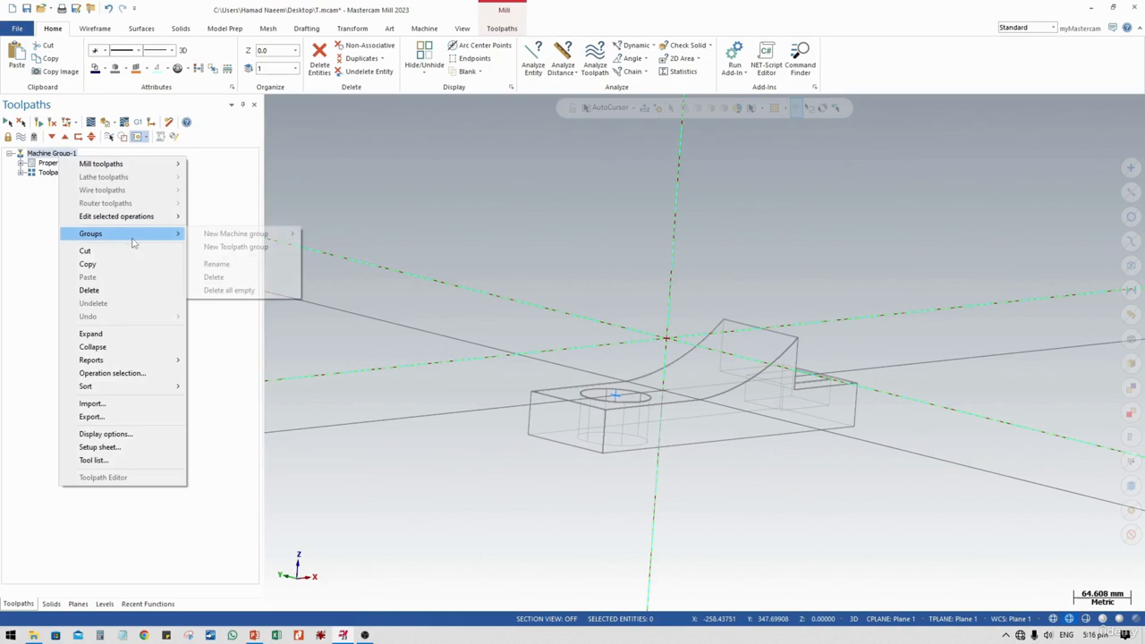
pyautogui.click(265, 248)
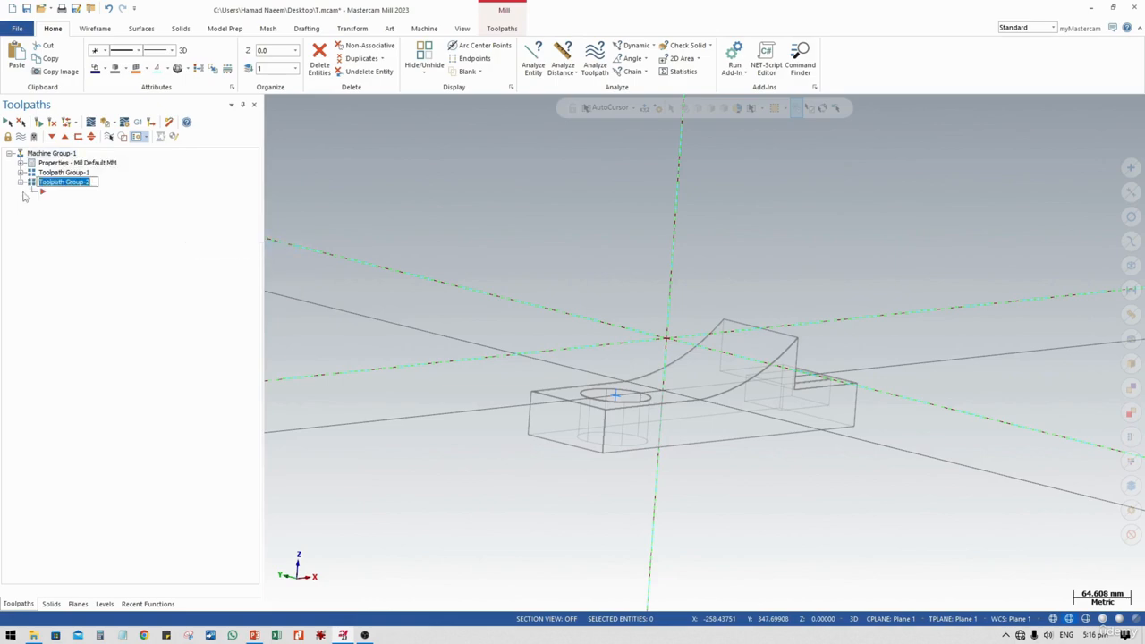
pyautogui.write('f')
pyautogui.write('inis')
pyautogui.write('nish Too')
pyautogui.write('pt')
pyautogui.press('Return')
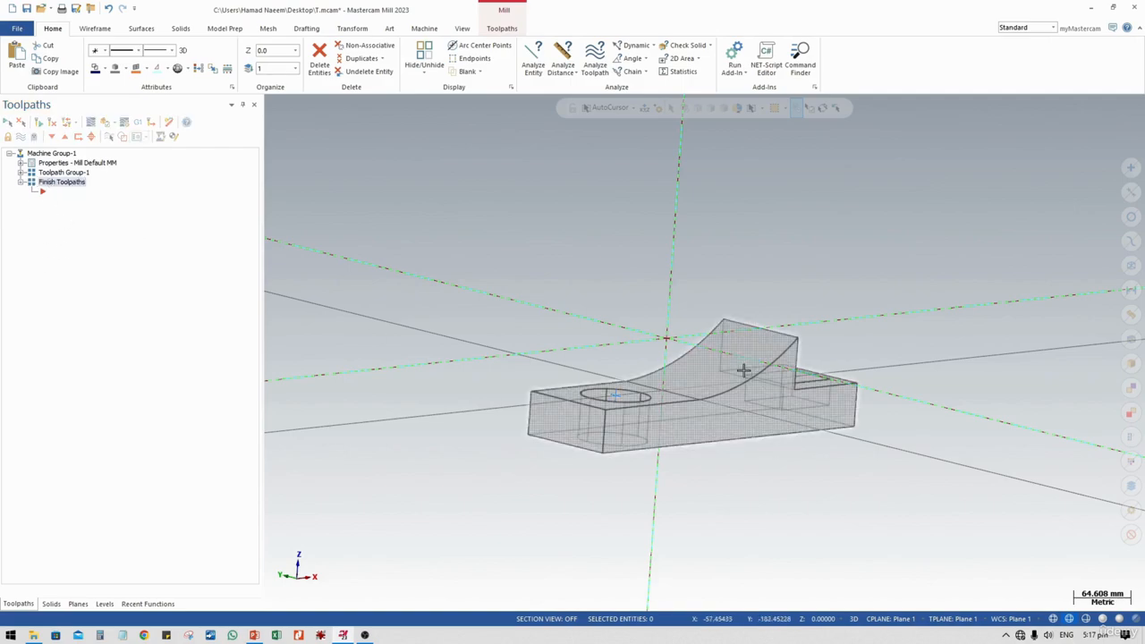
# Step: Start a Surface Finish Contour toolpath in the Finish Toolpaths group with the part's curved face as the drive surface
pyautogui.rightClick(71, 187)
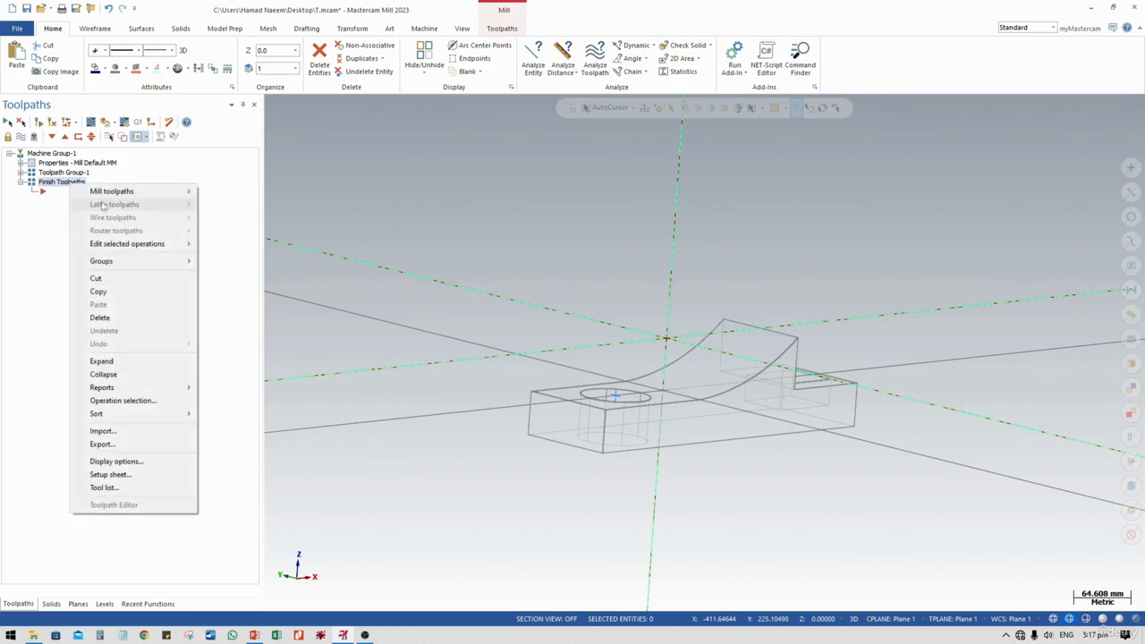
pyautogui.moveTo(154, 197)
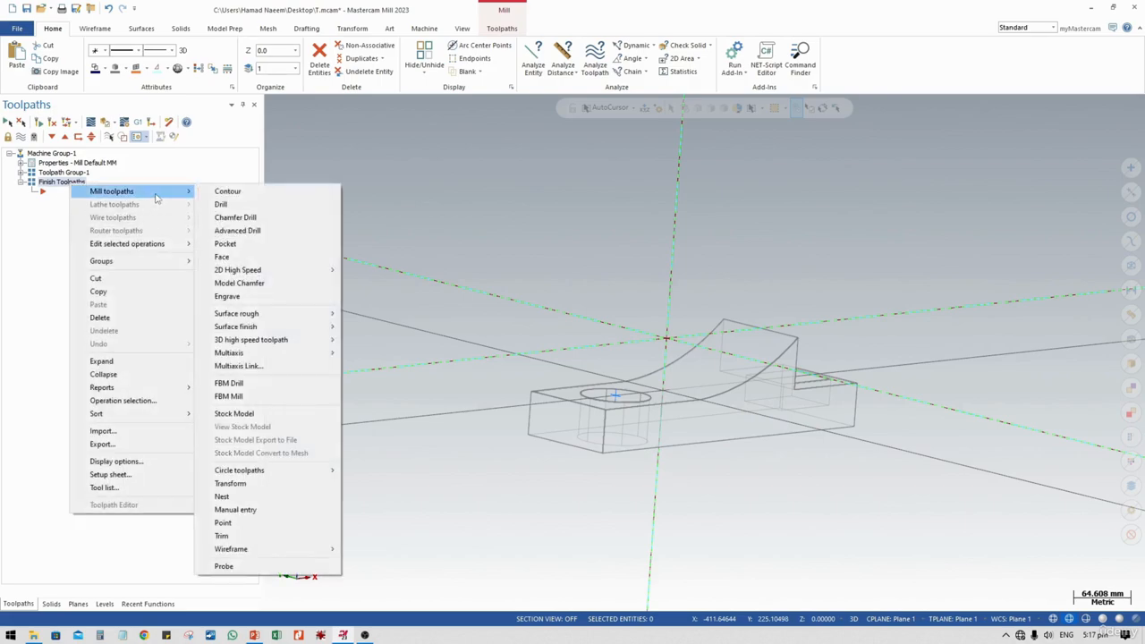
pyautogui.moveTo(290, 335)
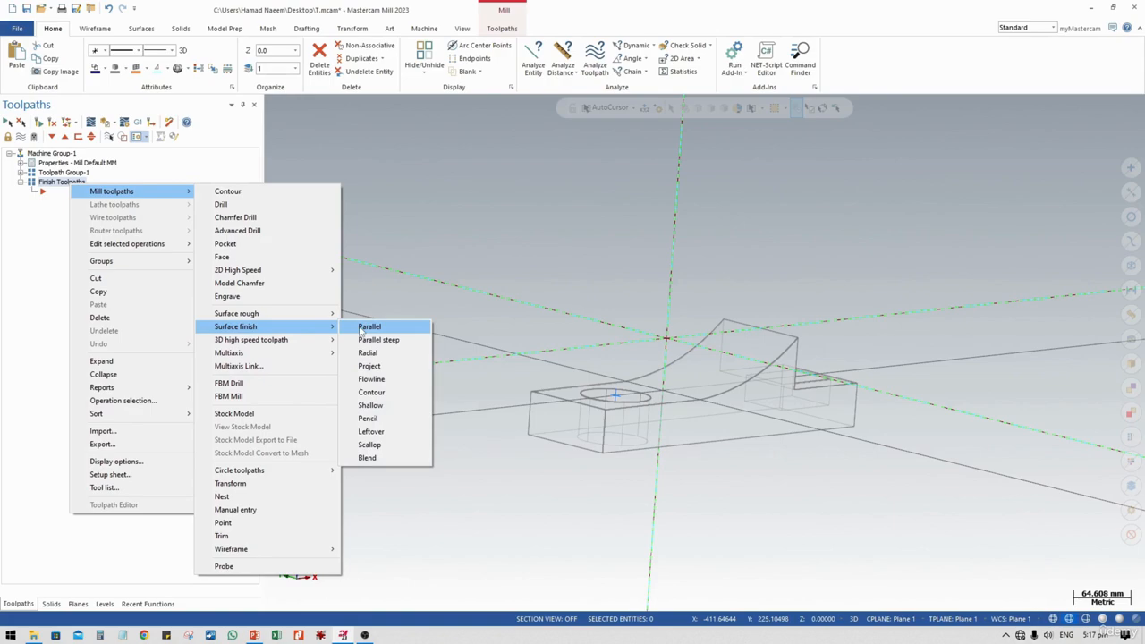
pyautogui.click(383, 393)
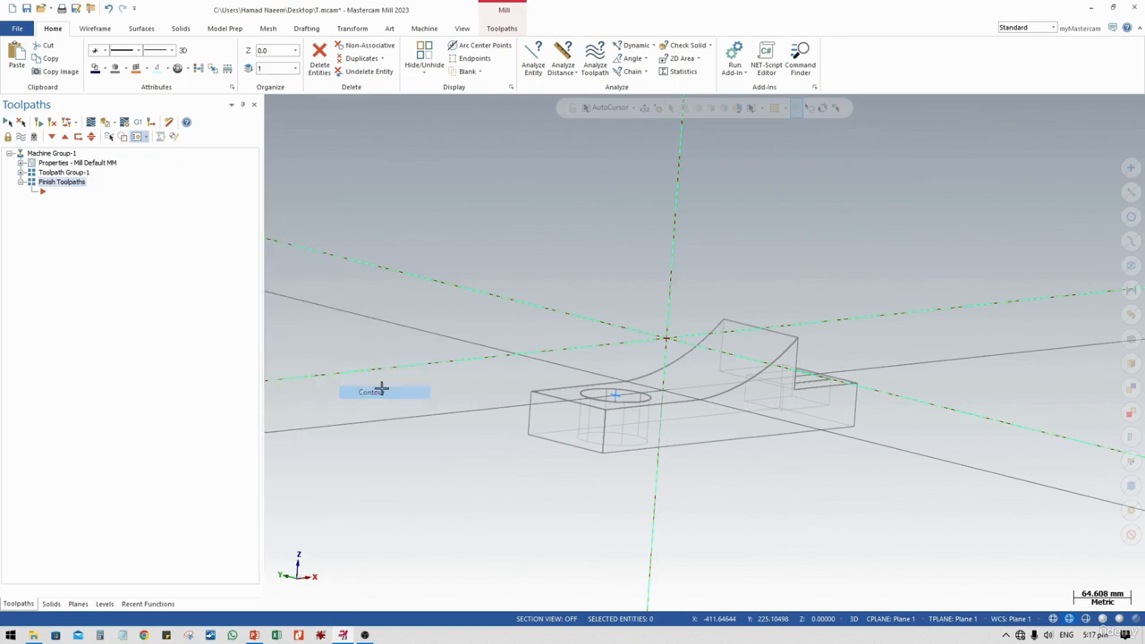
pyautogui.click(752, 355)
pyautogui.click(662, 132)
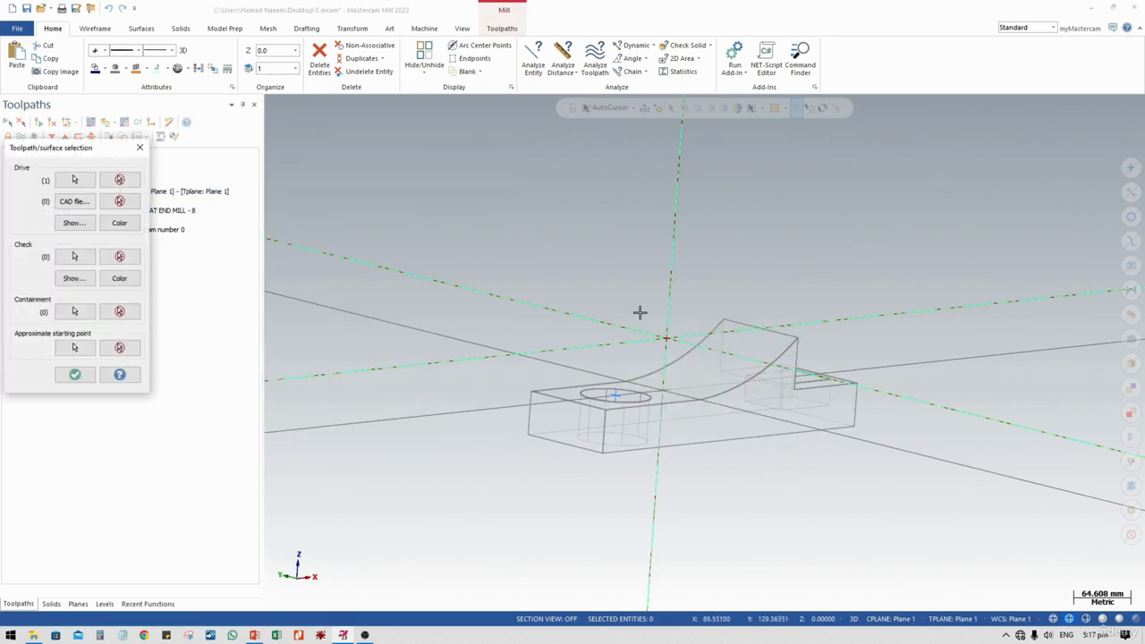
# Step: Set the boundary loop of the curved face as the containment and accept the toolpath surface selection
pyautogui.click(74, 311)
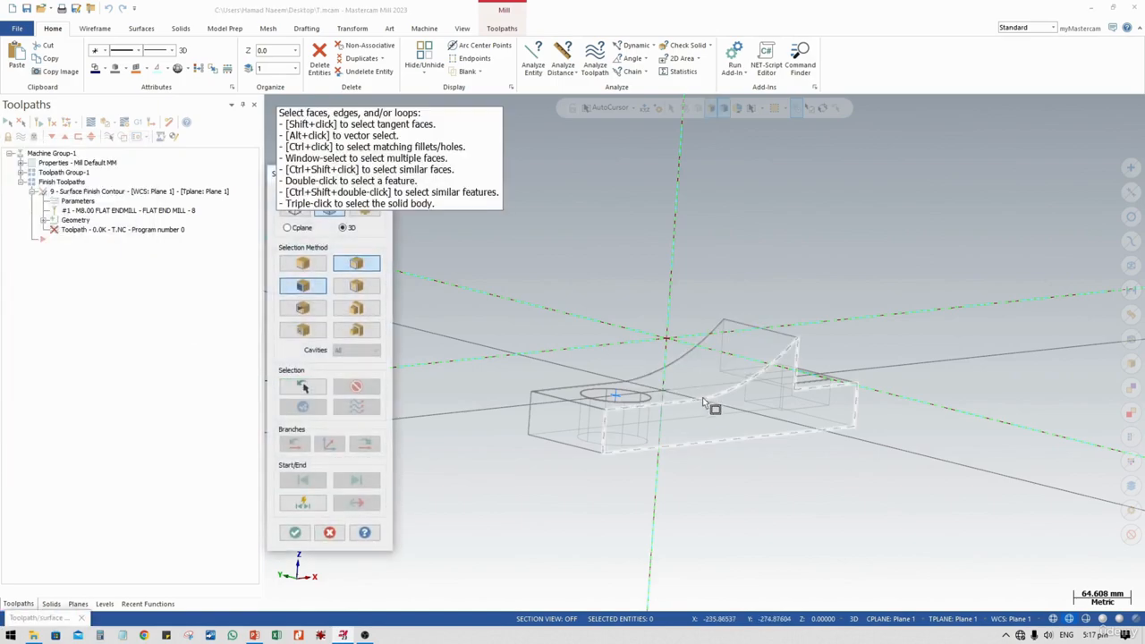
pyautogui.moveTo(716, 380); pyautogui.dragTo(727, 411, button='middle')
pyautogui.click(752, 341)
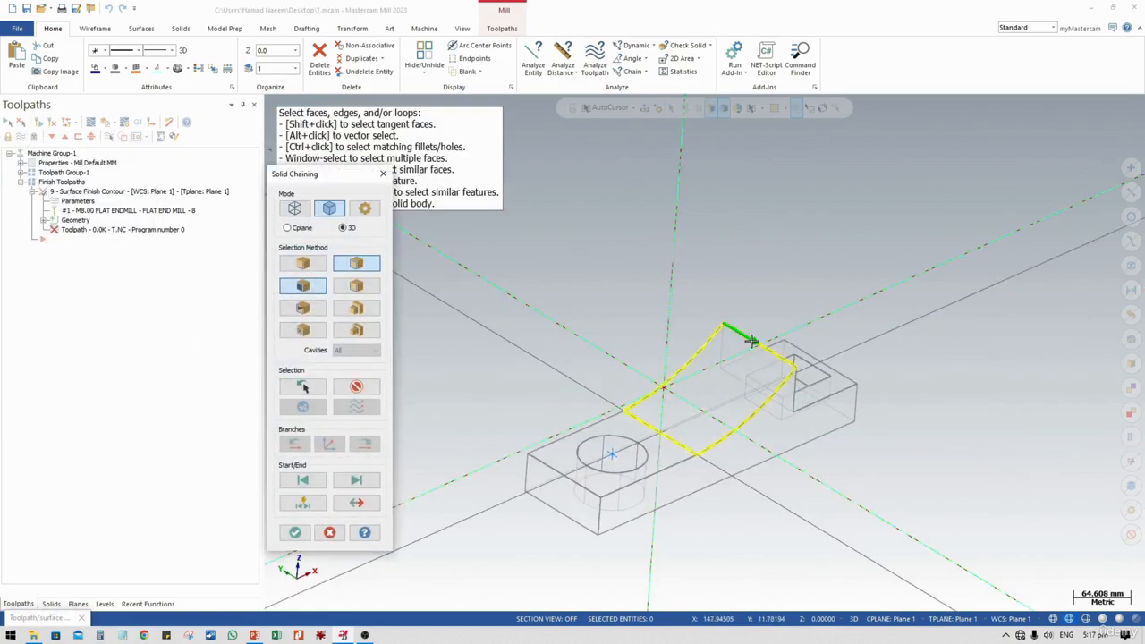
pyautogui.click(295, 532)
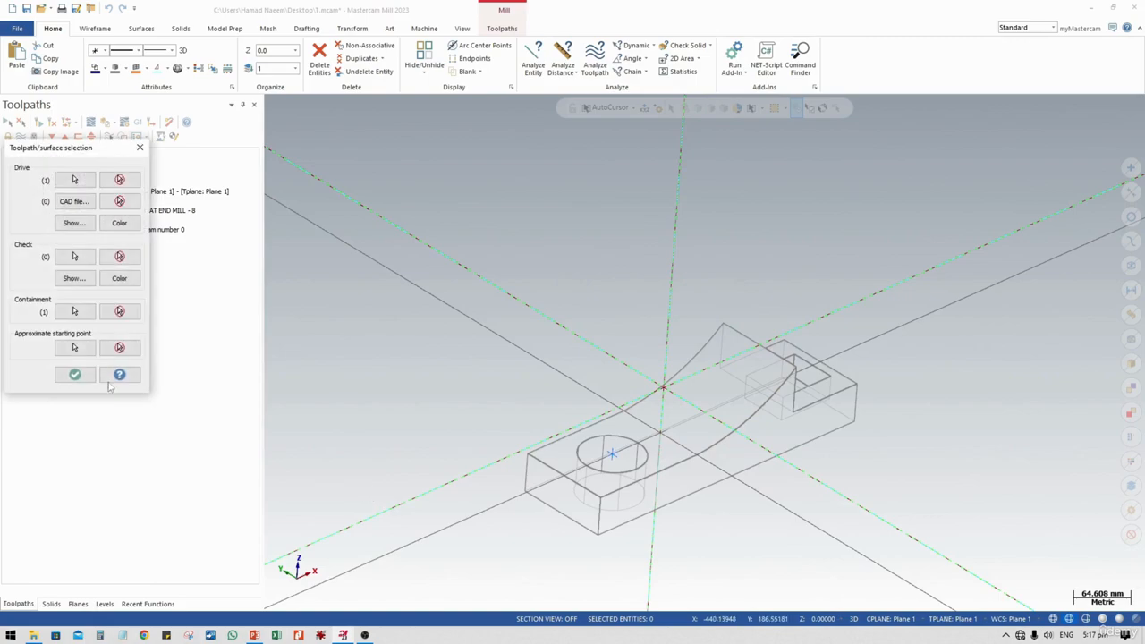
pyautogui.click(74, 374)
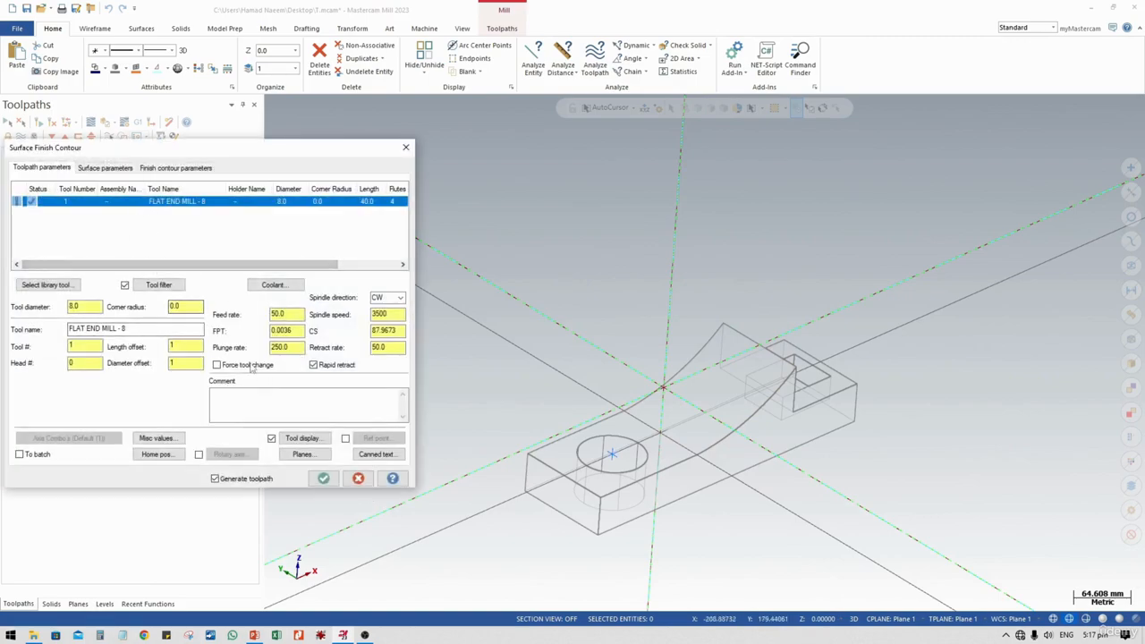
# Step: Switch the finish contour's tool list filter from flat end mills to ball end mills
pyautogui.rightClick(139, 235)
pyautogui.click(119, 248)
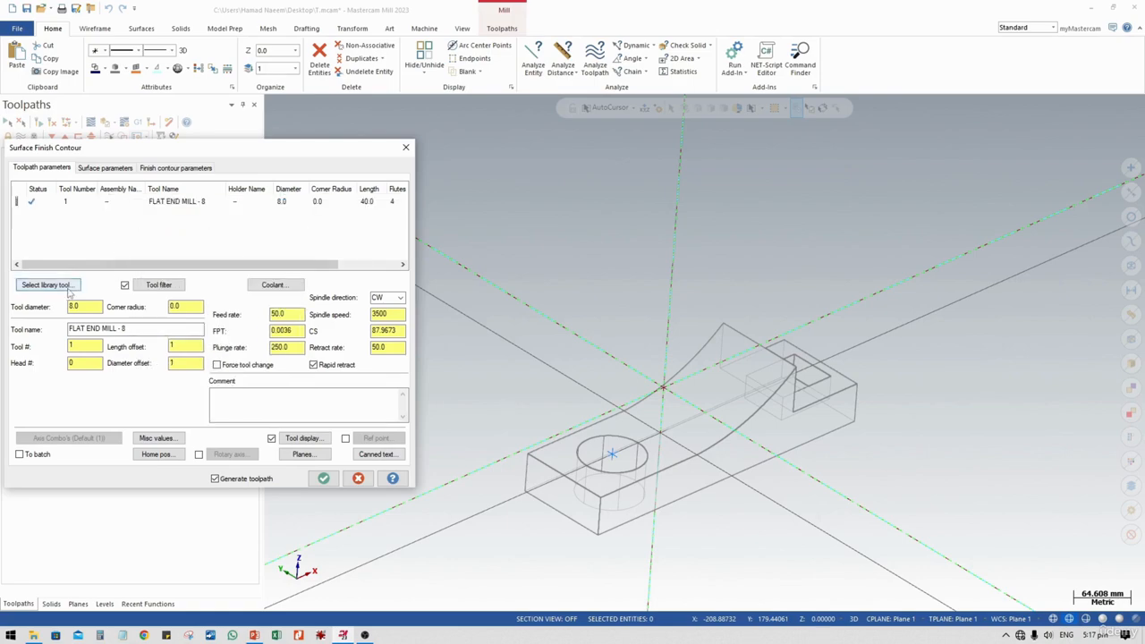
pyautogui.click(158, 284)
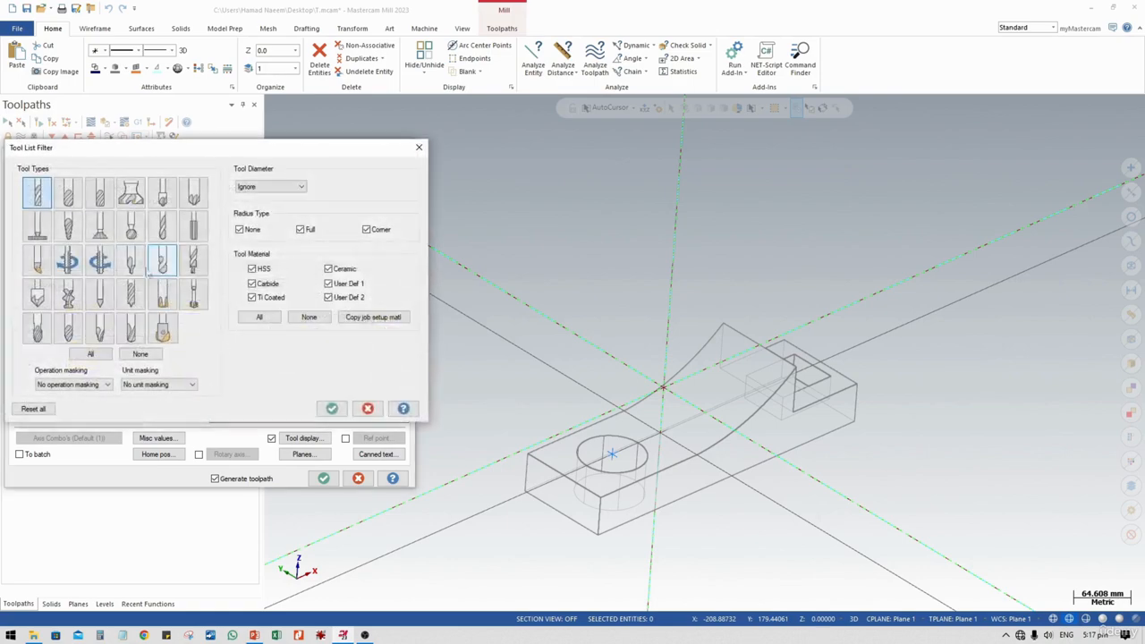
pyautogui.click(68, 195)
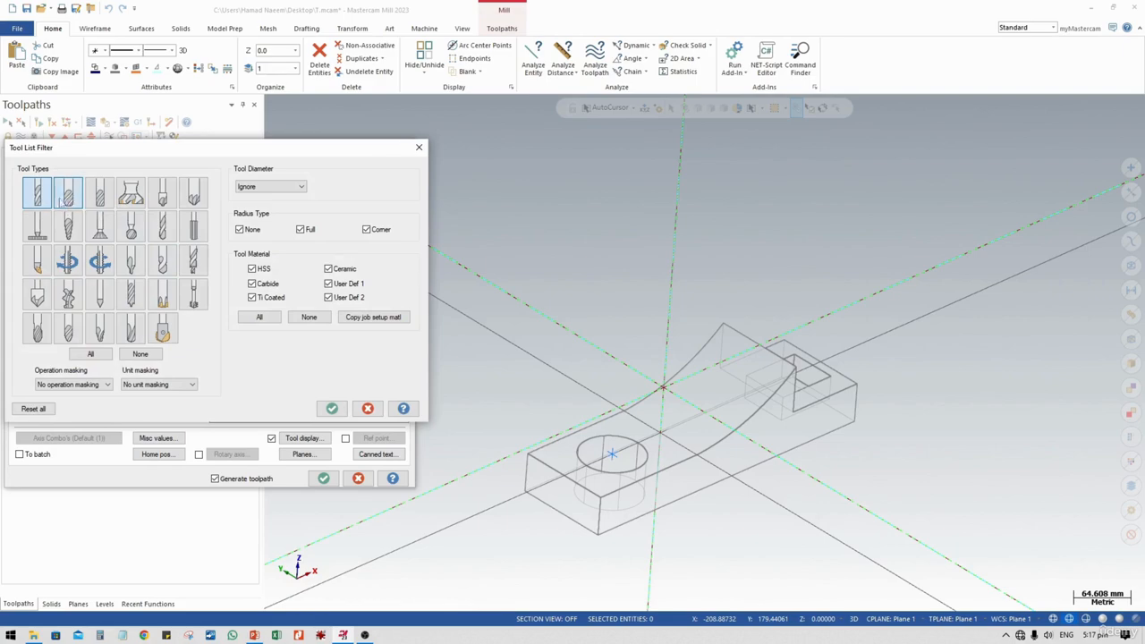
pyautogui.click(40, 199)
pyautogui.click(330, 409)
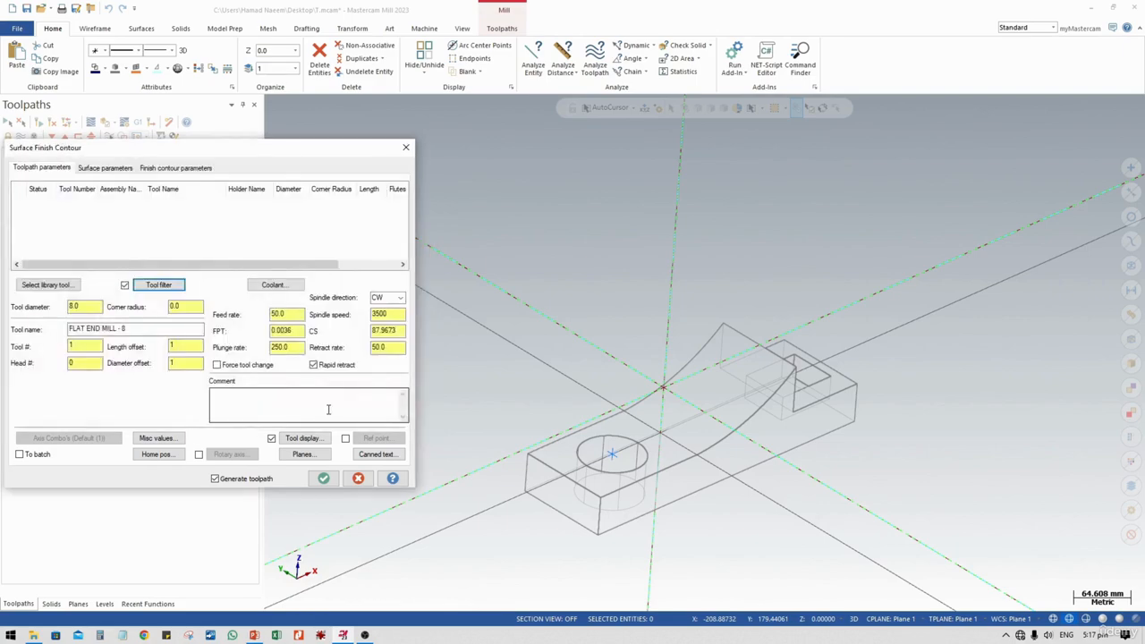
# Step: Assign the library tool BALL-NOSE END MILL - 5 to the finish contour toolpath
pyautogui.click(51, 284)
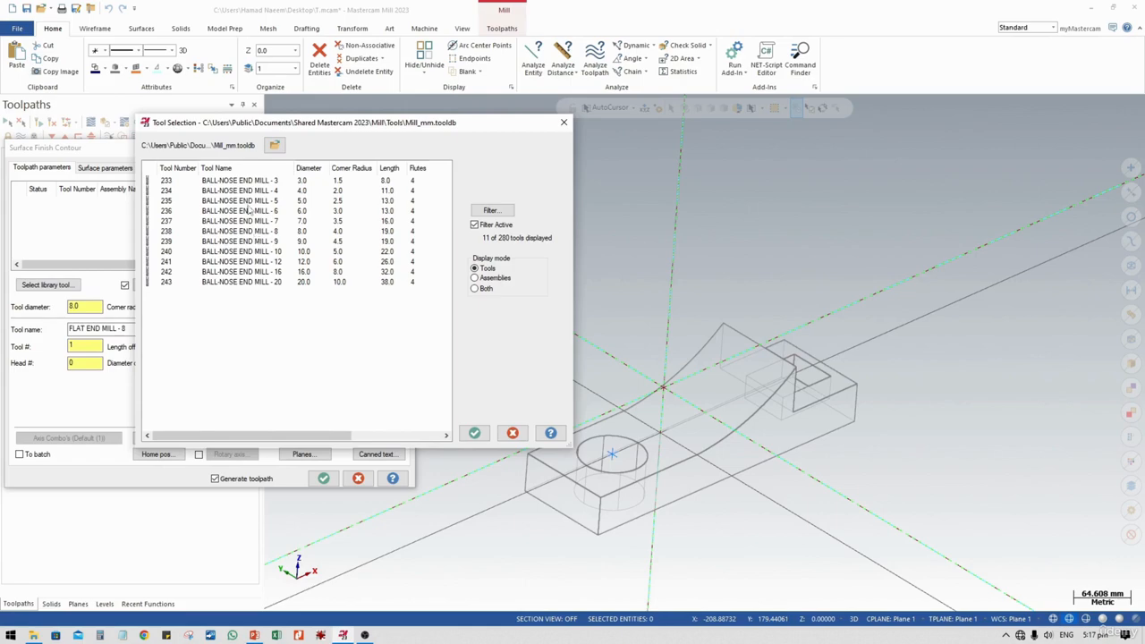
pyautogui.click(244, 202)
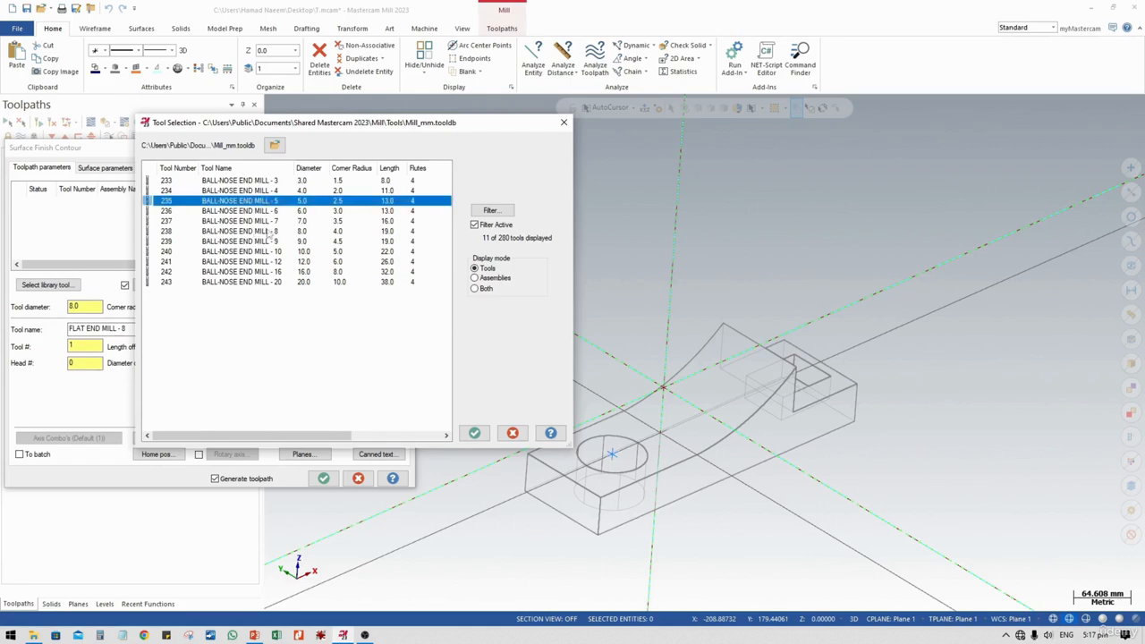
pyautogui.click(474, 433)
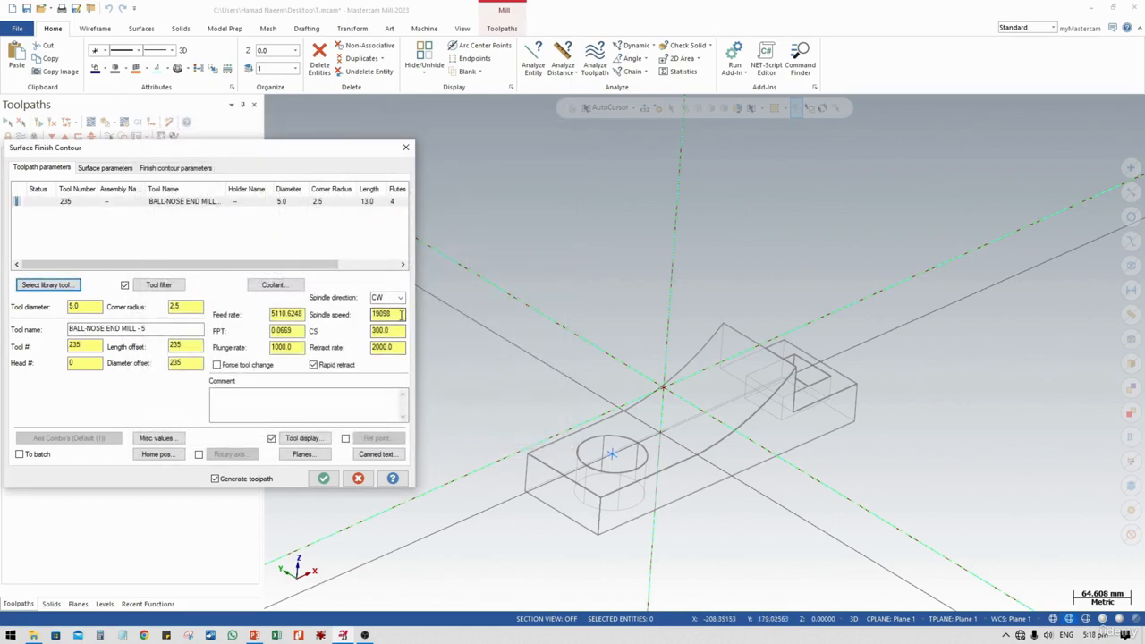
# Step: Set the finish contour's spindle speed to 20000 and its feed rate to 3000
pyautogui.moveTo(403, 314); pyautogui.dragTo(348, 314)
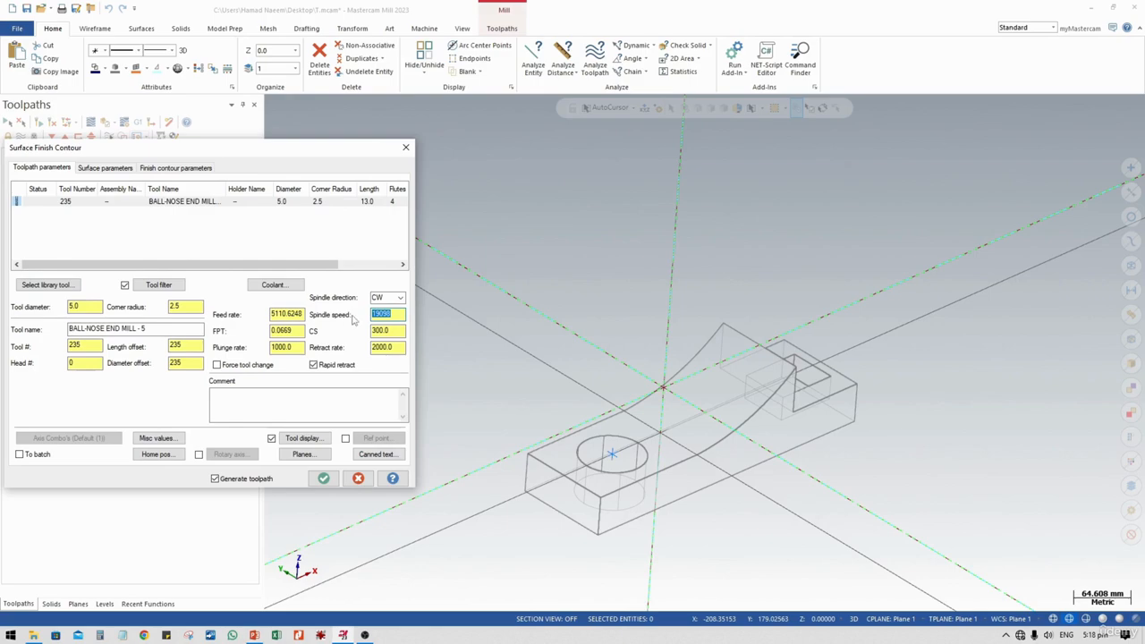
pyautogui.write('20000')
pyautogui.doubleClick(293, 316)
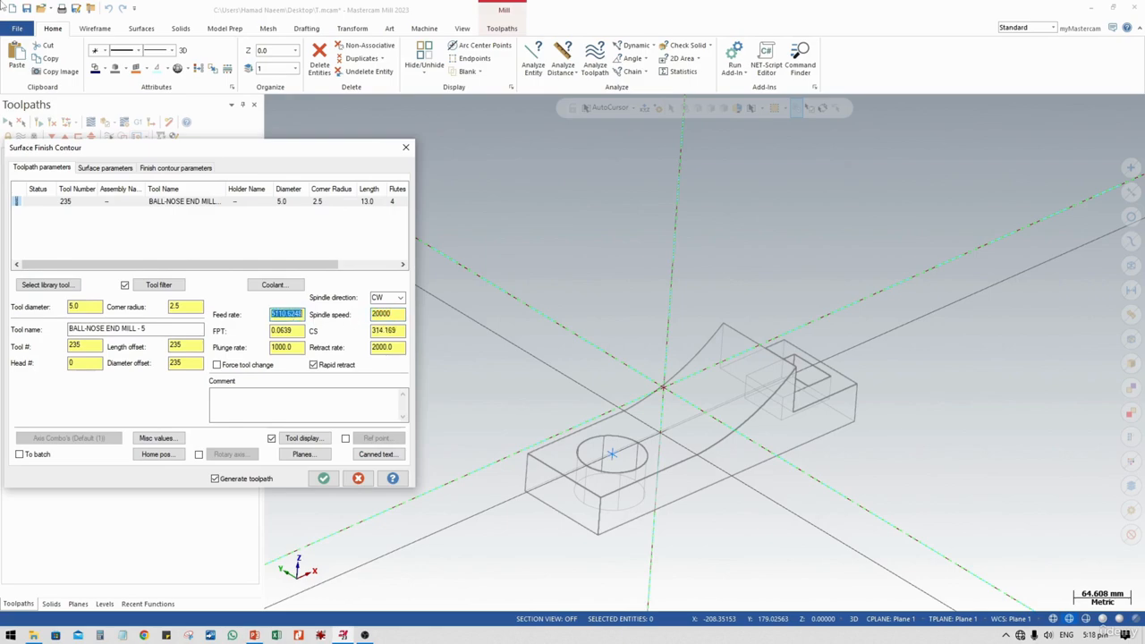
pyautogui.write('3000')
pyautogui.click(261, 251)
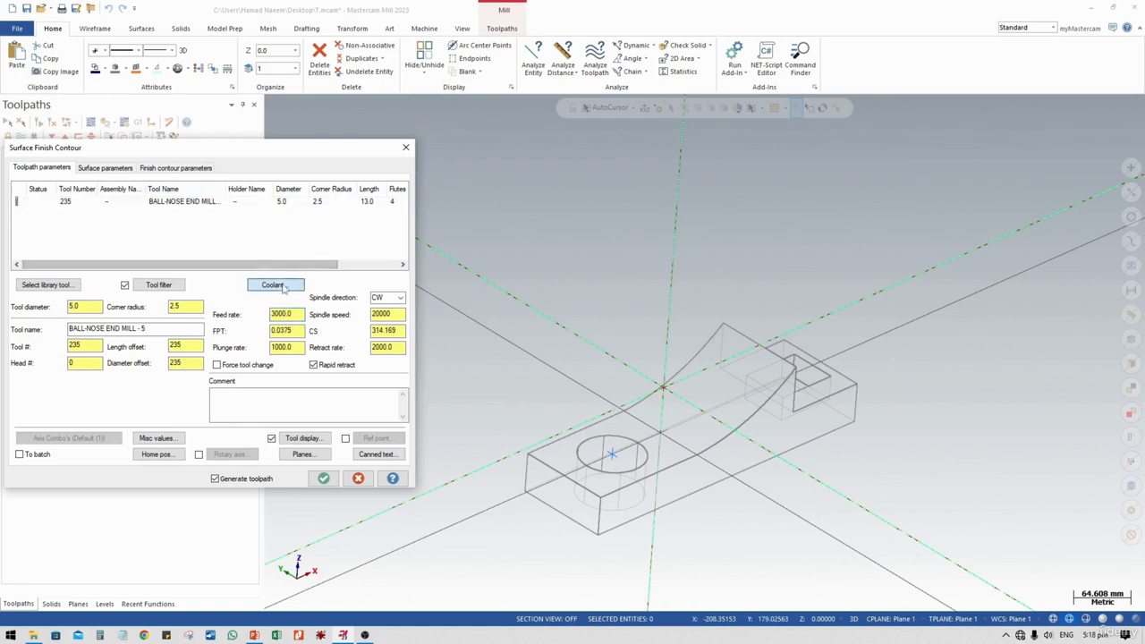
# Step: Turn on flood coolant for the finish contour toolpath
pyautogui.click(282, 285)
pyautogui.click(120, 170)
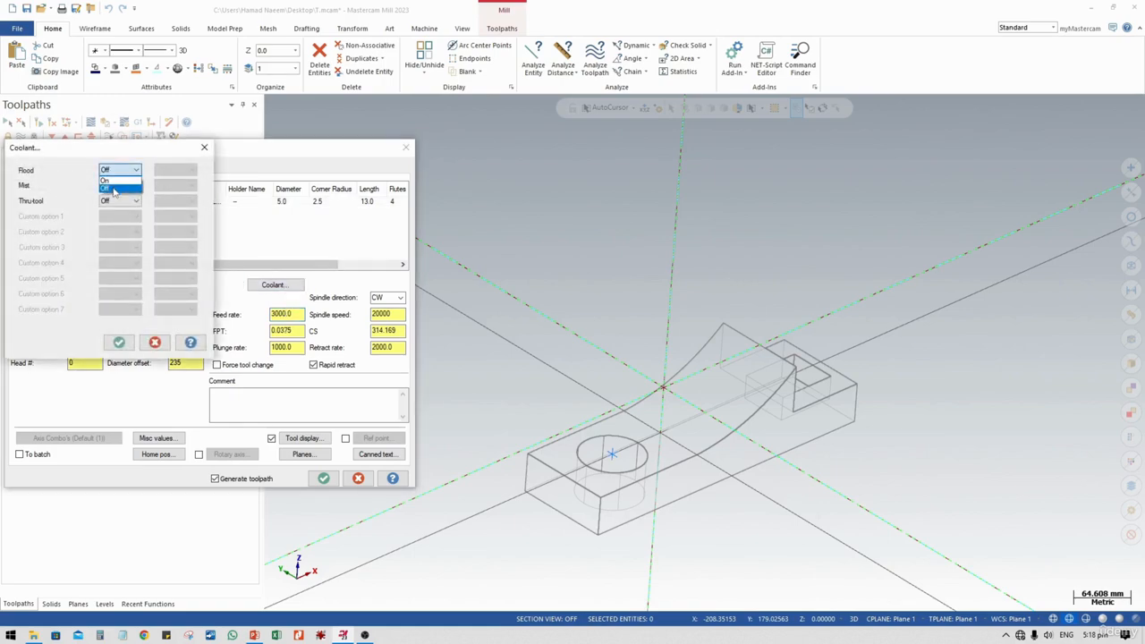
pyautogui.click(107, 181)
pyautogui.click(119, 342)
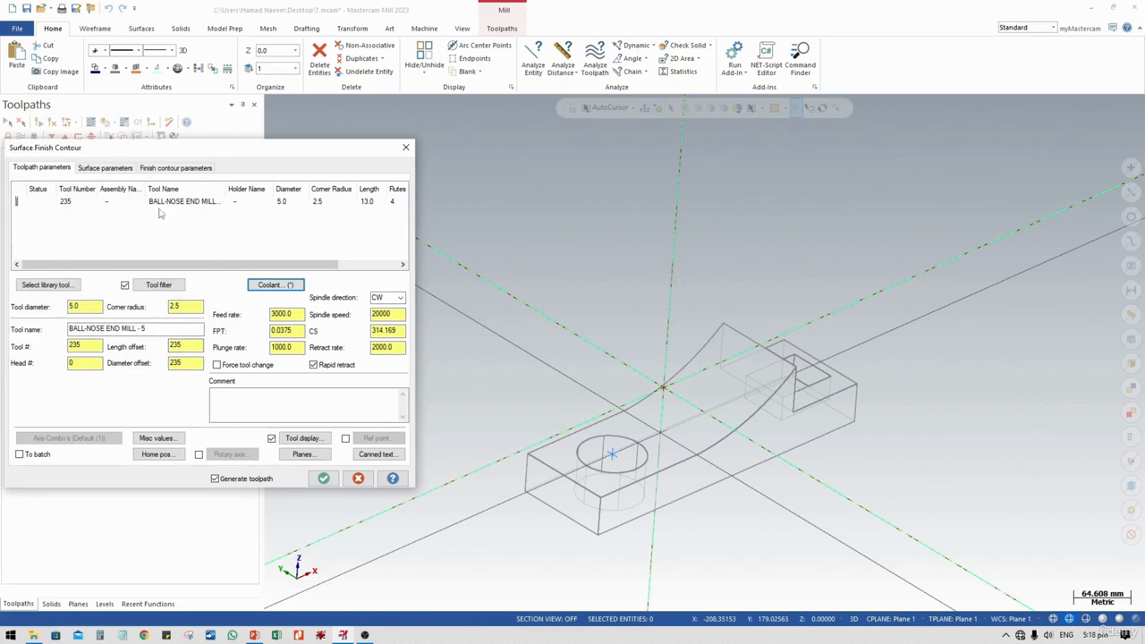
pyautogui.doubleClick(381, 315)
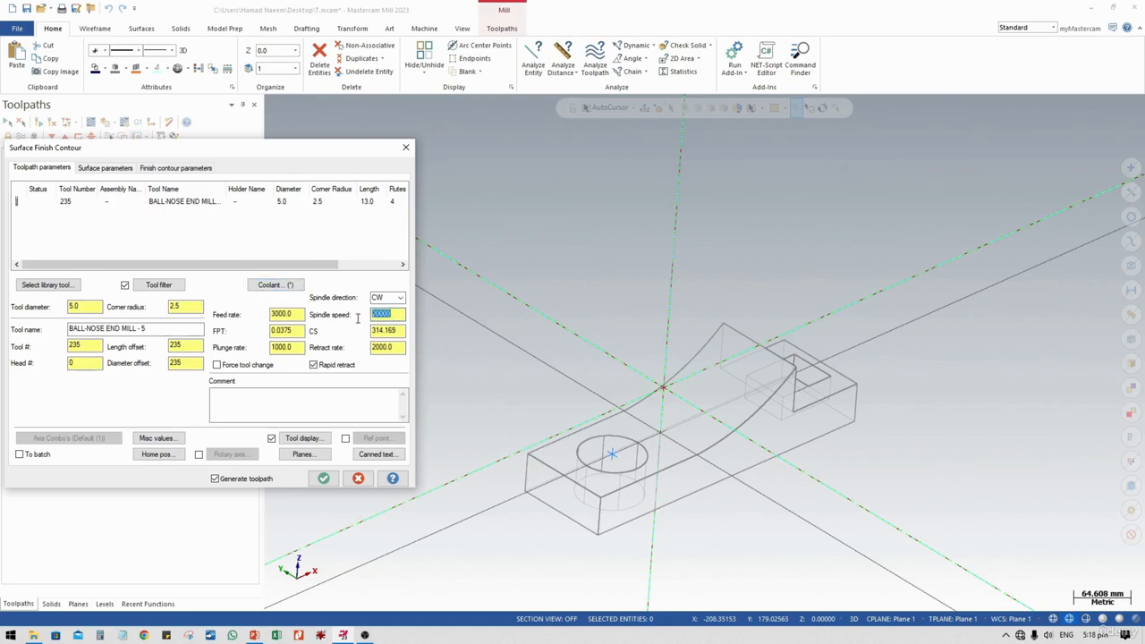
pyautogui.moveTo(296, 317); pyautogui.dragTo(264, 317)
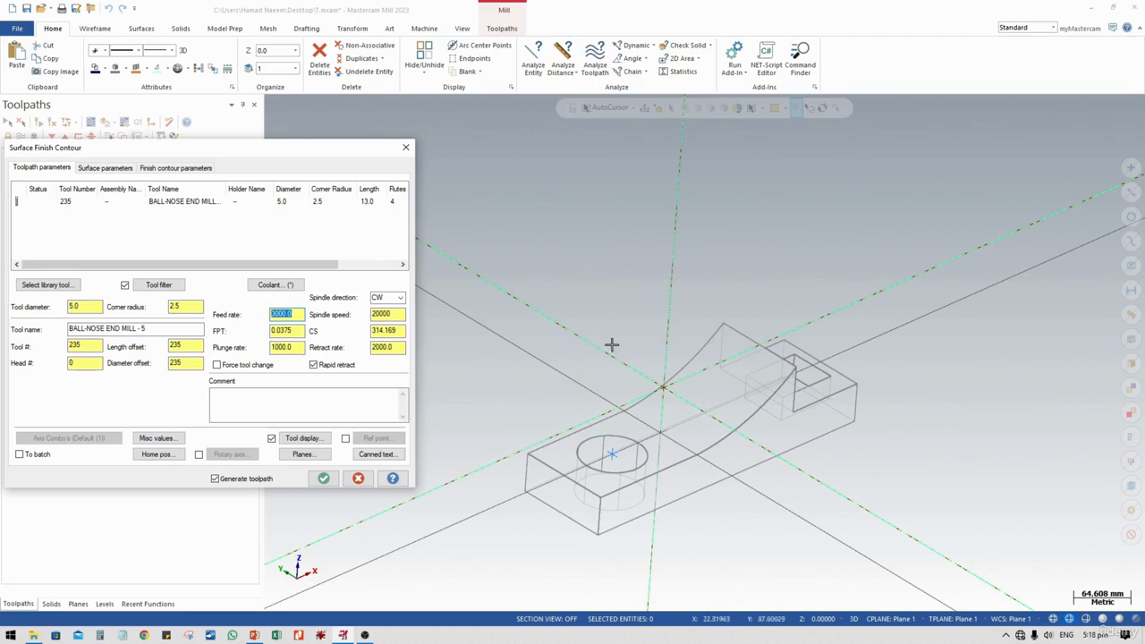
# Step: Make the finish contour's retract height absolute and compensate the tool containment to the inside
pyautogui.click(105, 168)
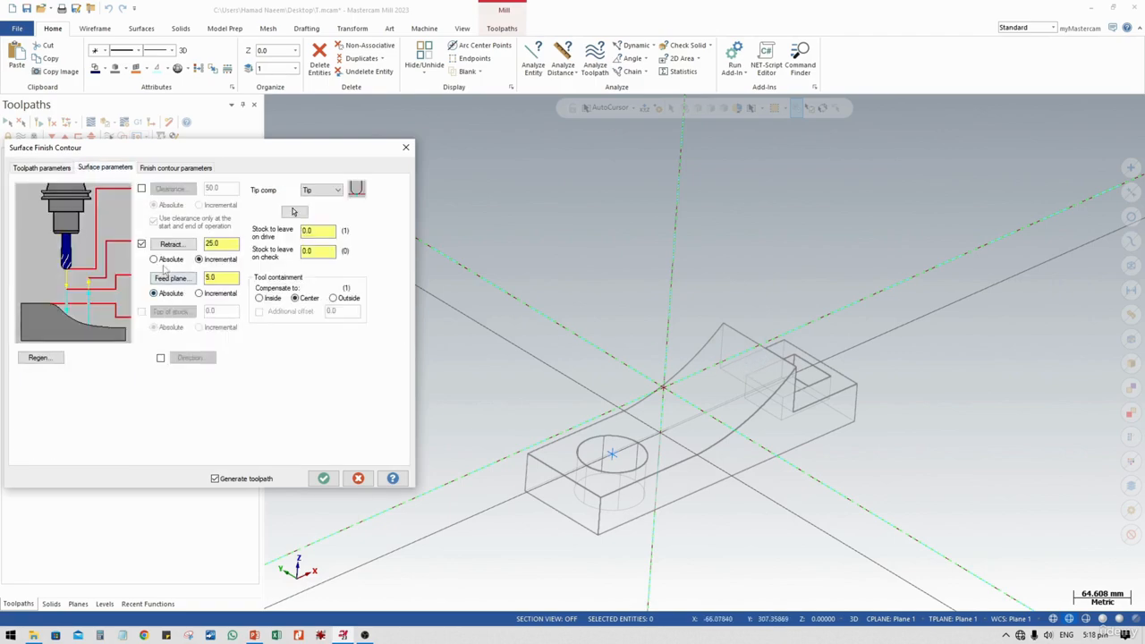
pyautogui.click(165, 261)
pyautogui.click(272, 300)
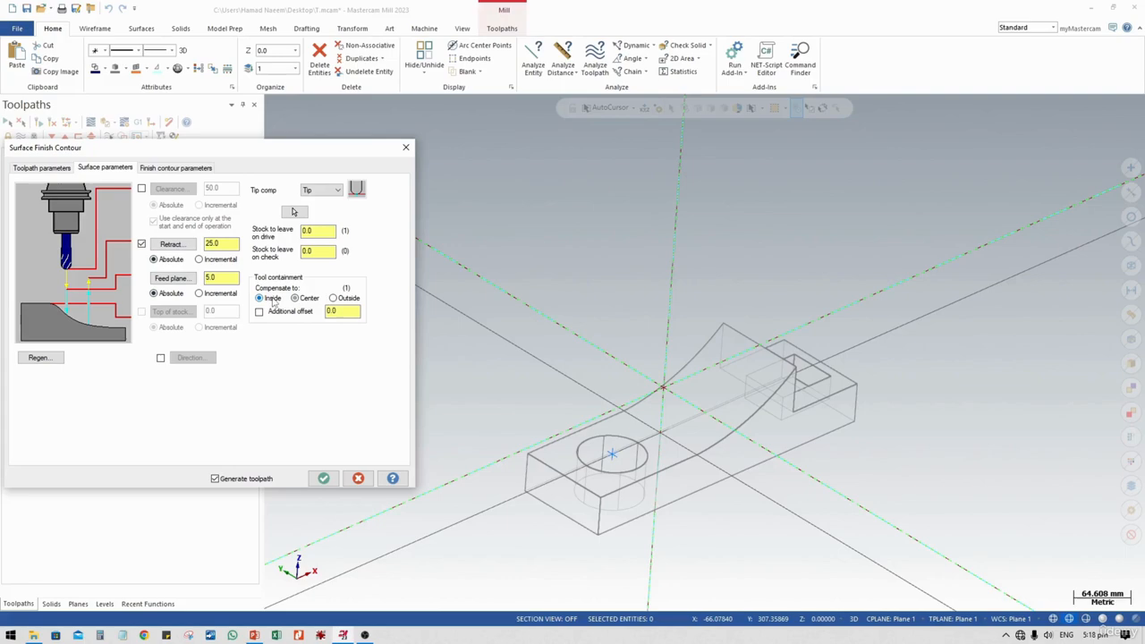
# Step: Set the finish contour's maximum stepdown to 0.05, use the Follow surface transition and enable Optimize cut order
pyautogui.click(176, 168)
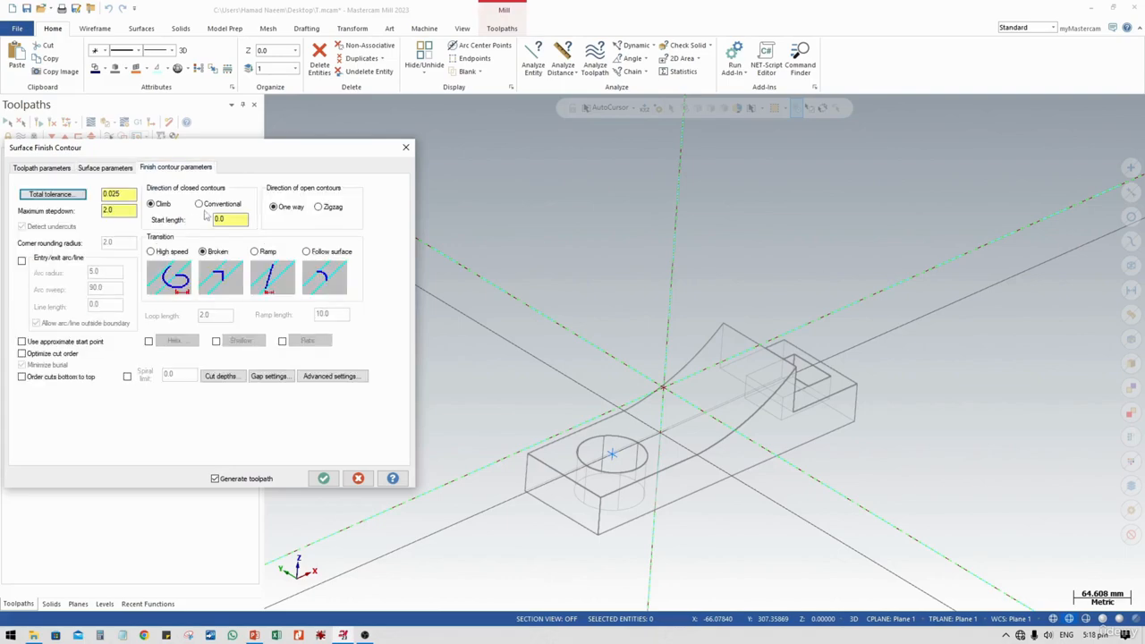
pyautogui.click(121, 211)
pyautogui.doubleClick(121, 211)
pyautogui.write('0')
pyautogui.click(306, 252)
pyautogui.click(62, 359)
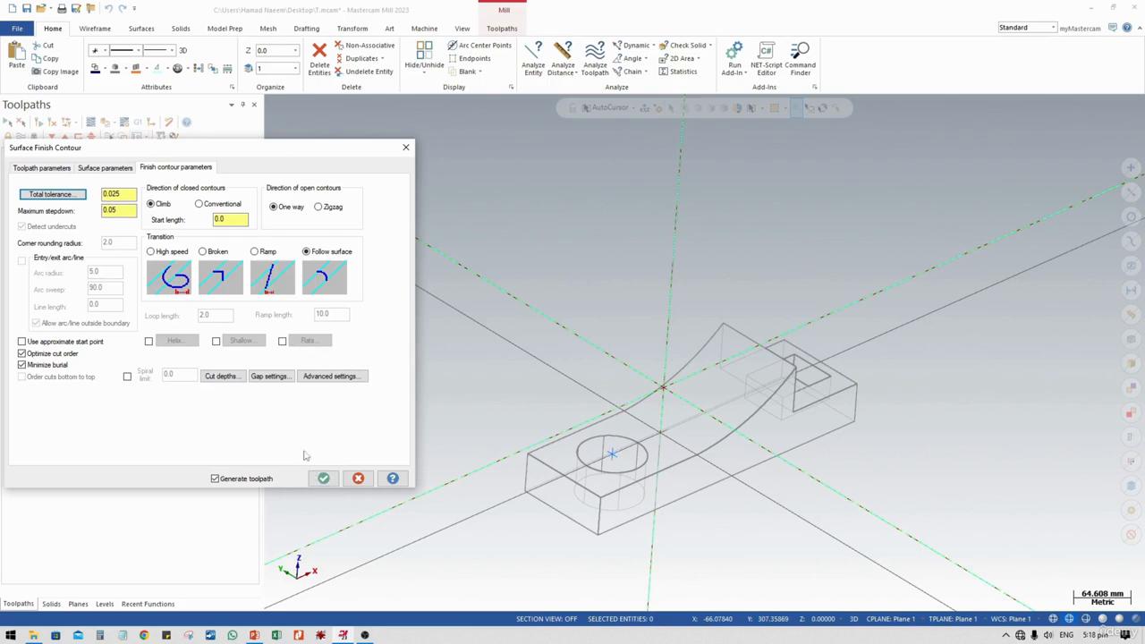
# Step: Accept the existing cut depths, gap settings and advanced settings, and generate the finish contour toolpath
pyautogui.click(230, 379)
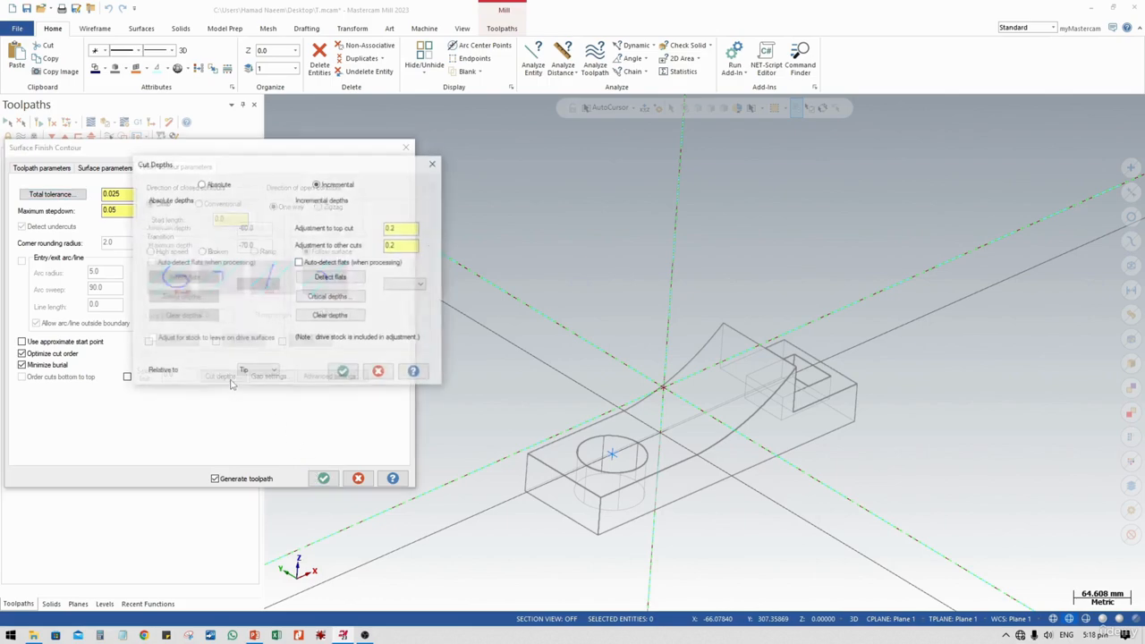
pyautogui.click(343, 374)
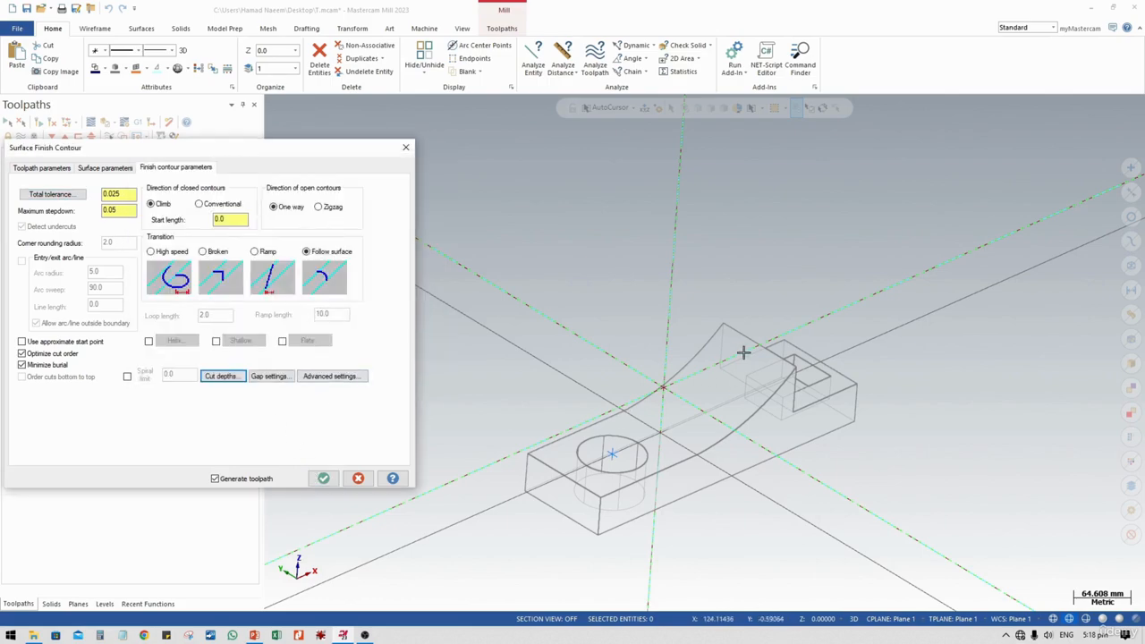
pyautogui.click(269, 377)
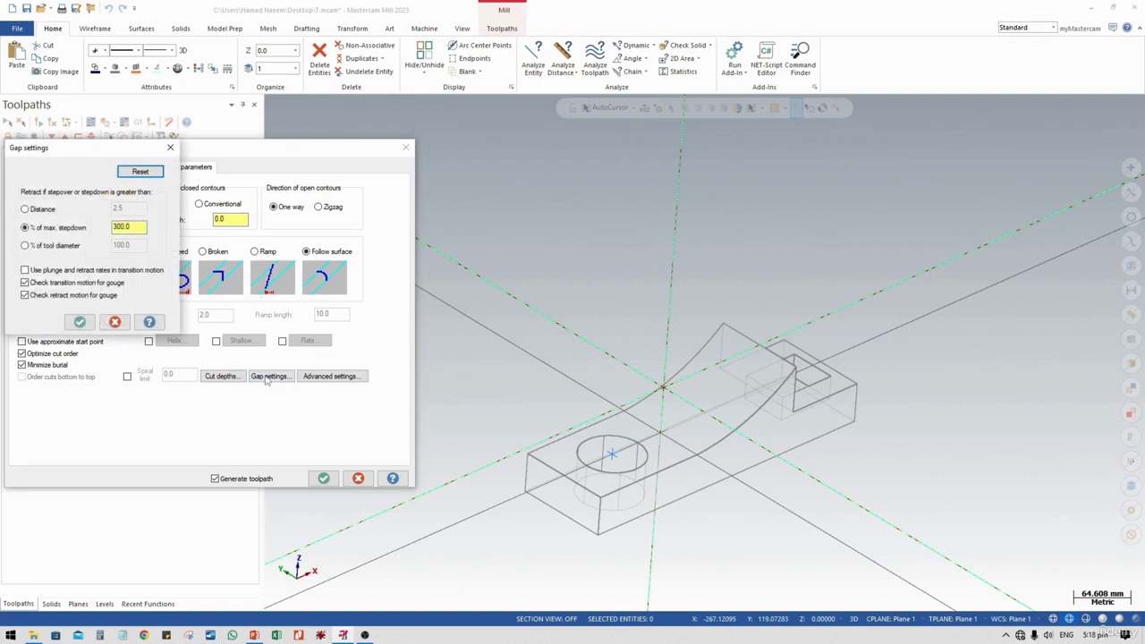
pyautogui.click(80, 321)
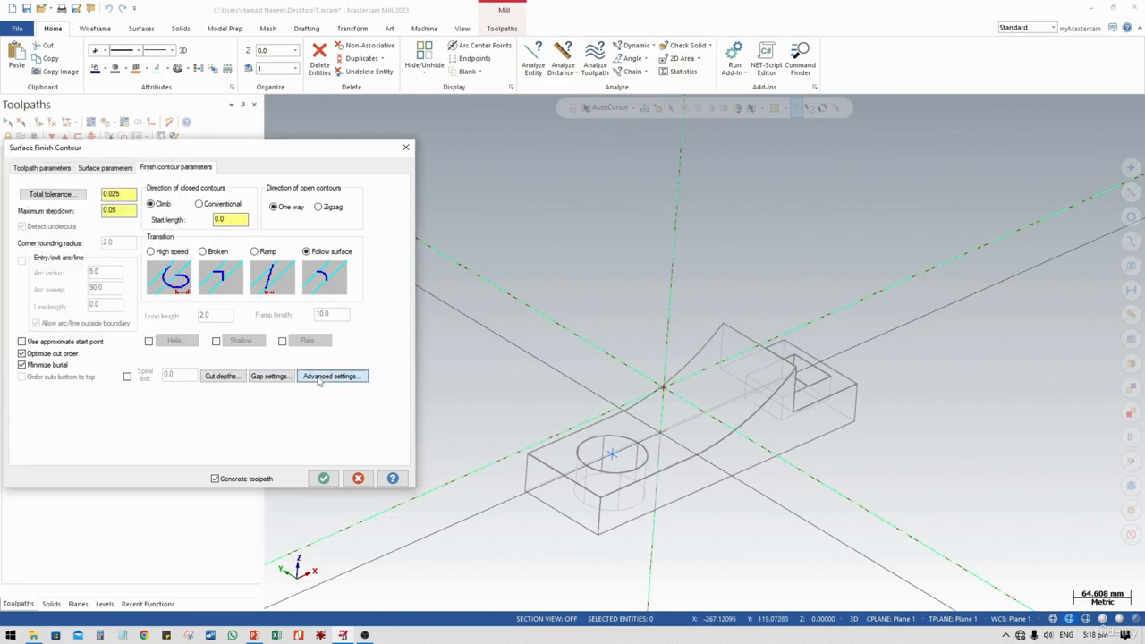
pyautogui.click(330, 377)
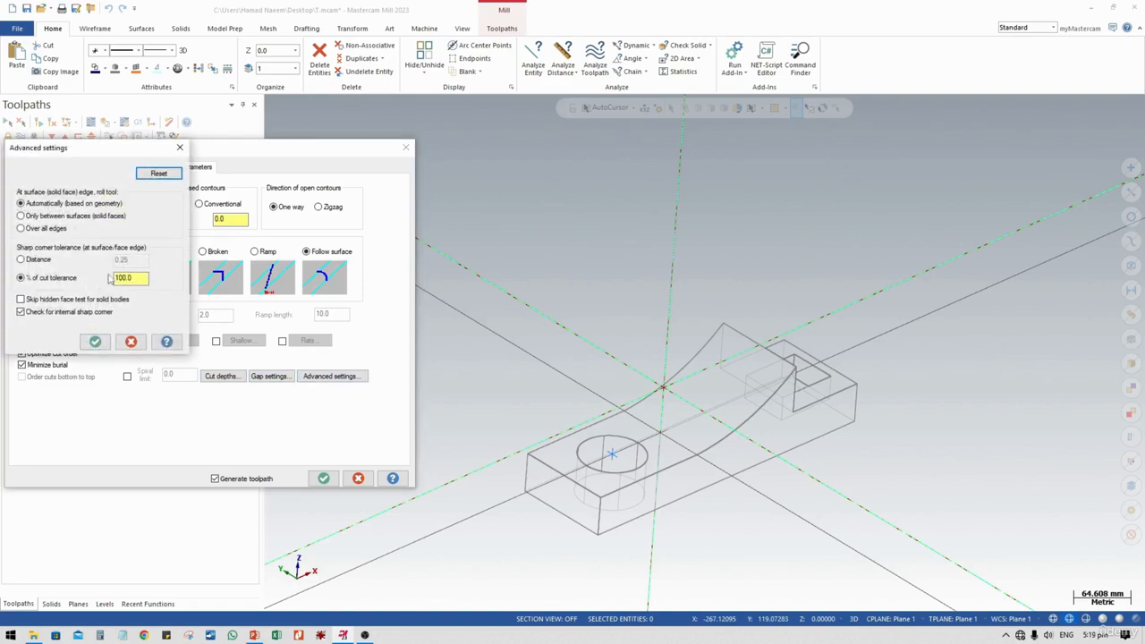
pyautogui.click(96, 341)
pyautogui.click(323, 479)
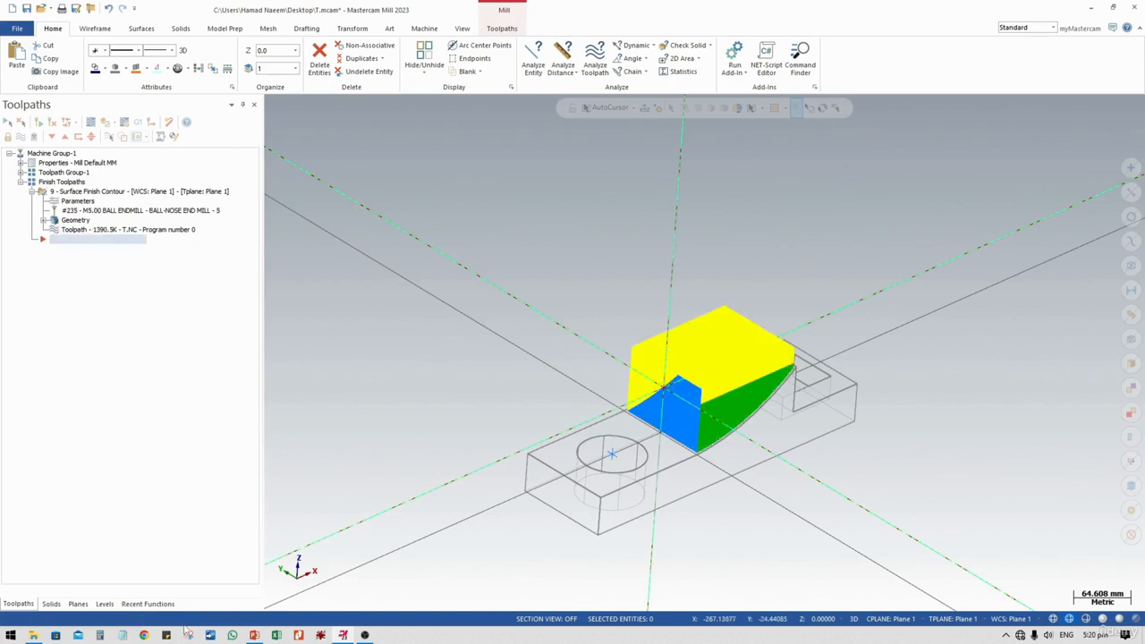
# Step: Examine the spacing of the finish contour passes at the lower corner of the curved face and across the part
pyautogui.scroll(5, 644, 487)
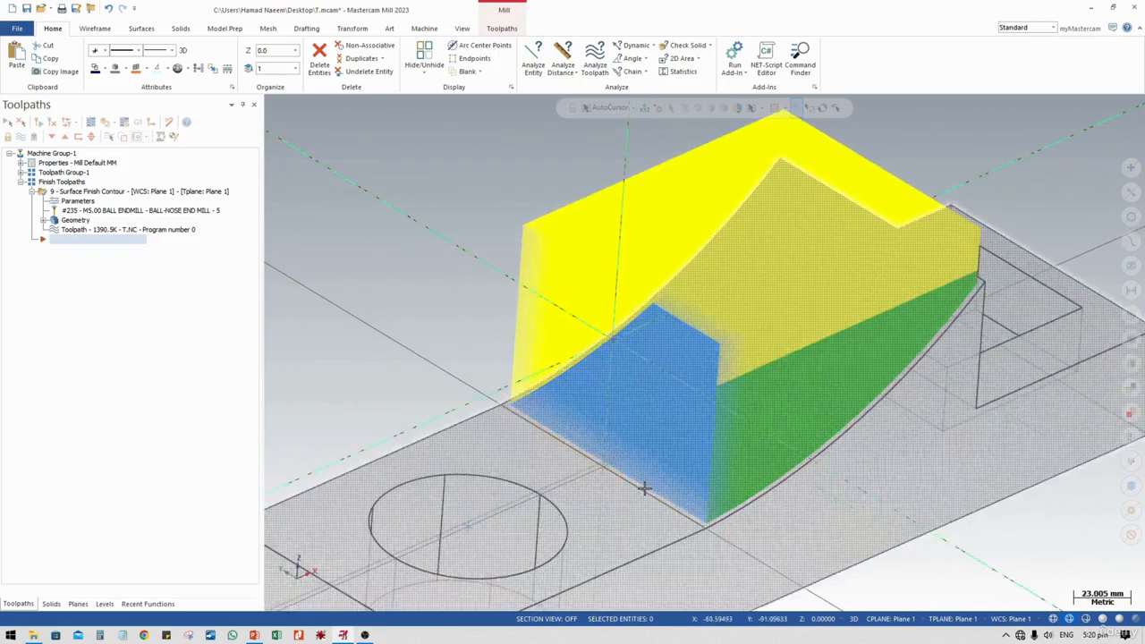
pyautogui.moveTo(644, 488); pyautogui.dragTo(656, 509, button='middle')
pyautogui.scroll(8, 681, 482)
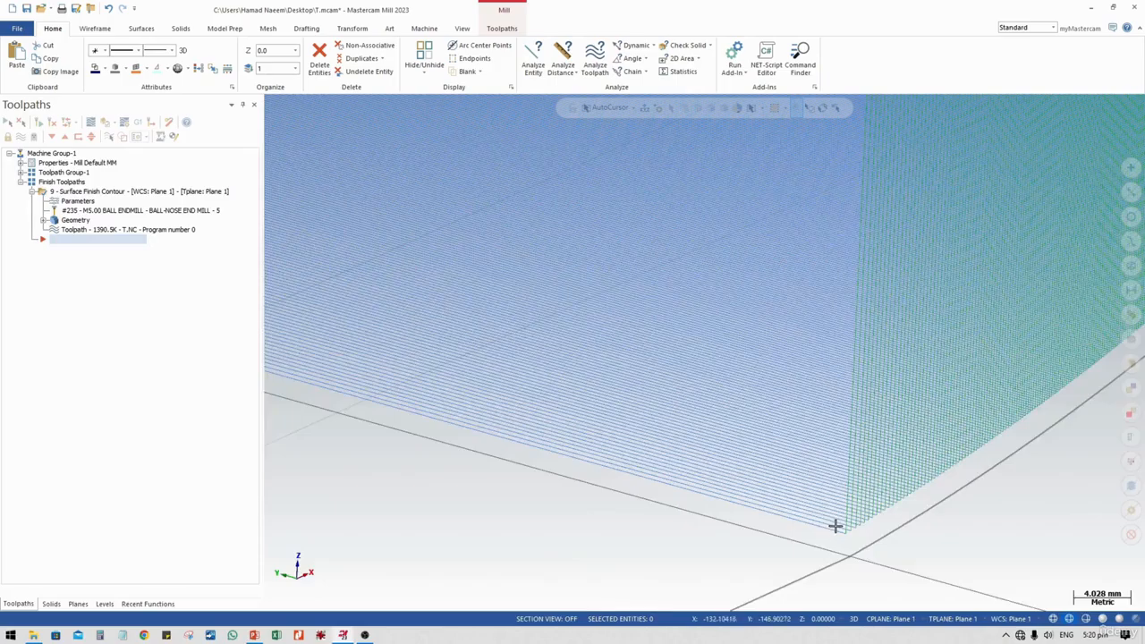
pyautogui.scroll(10, 835, 525)
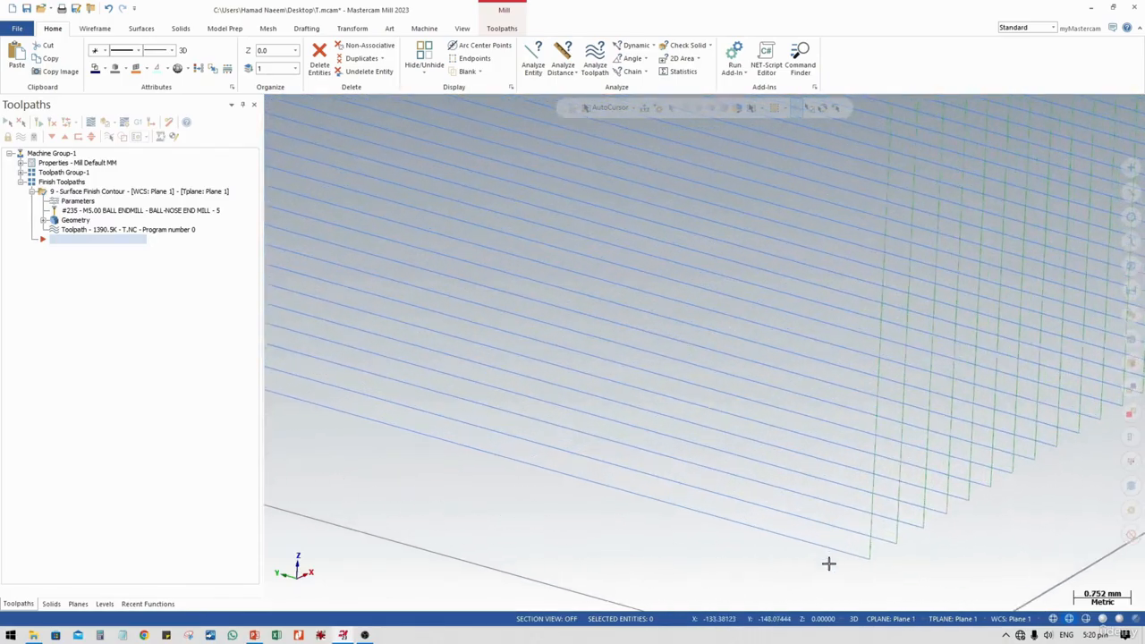
pyautogui.scroll(3, 828, 563)
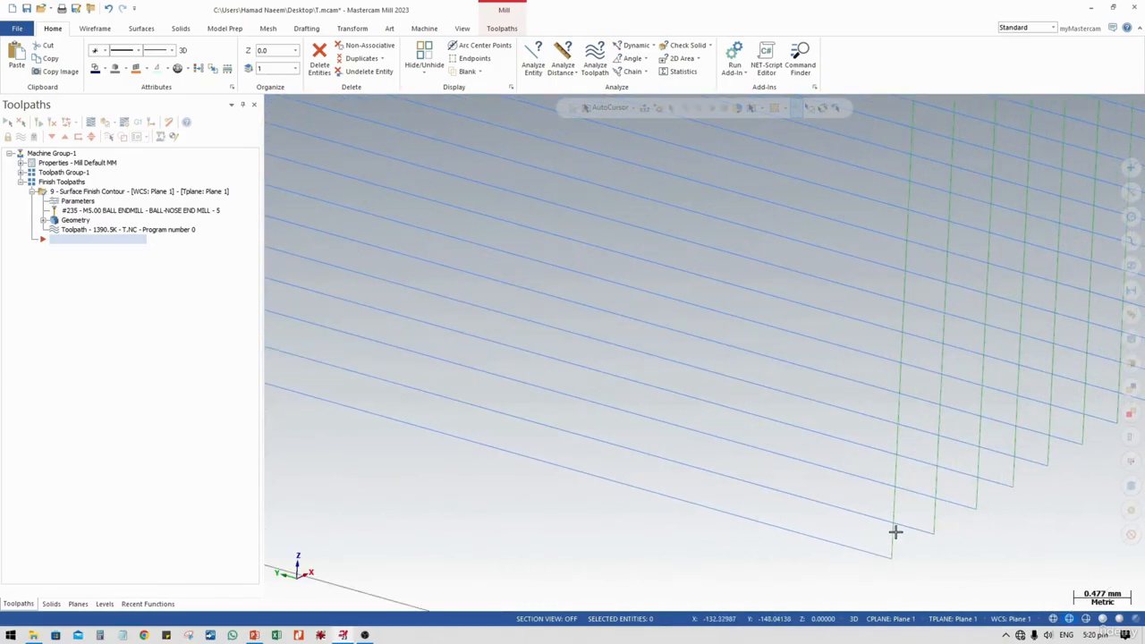
pyautogui.scroll(-10, 871, 531)
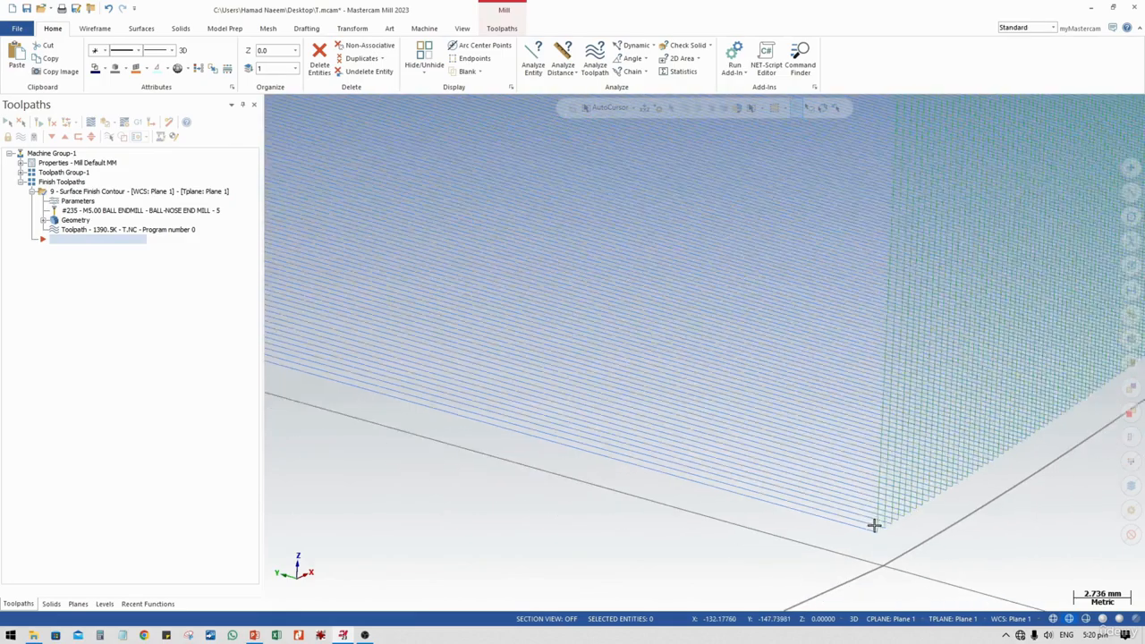
pyautogui.scroll(-15, 872, 526)
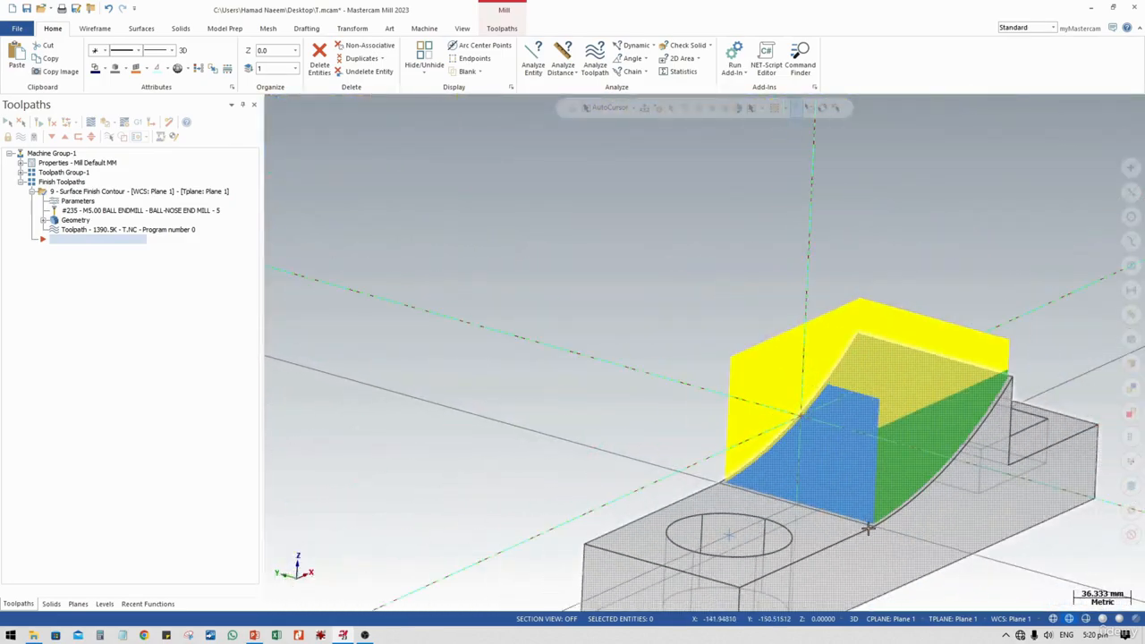
pyautogui.moveTo(868, 529); pyautogui.dragTo(825, 522, button='middle')
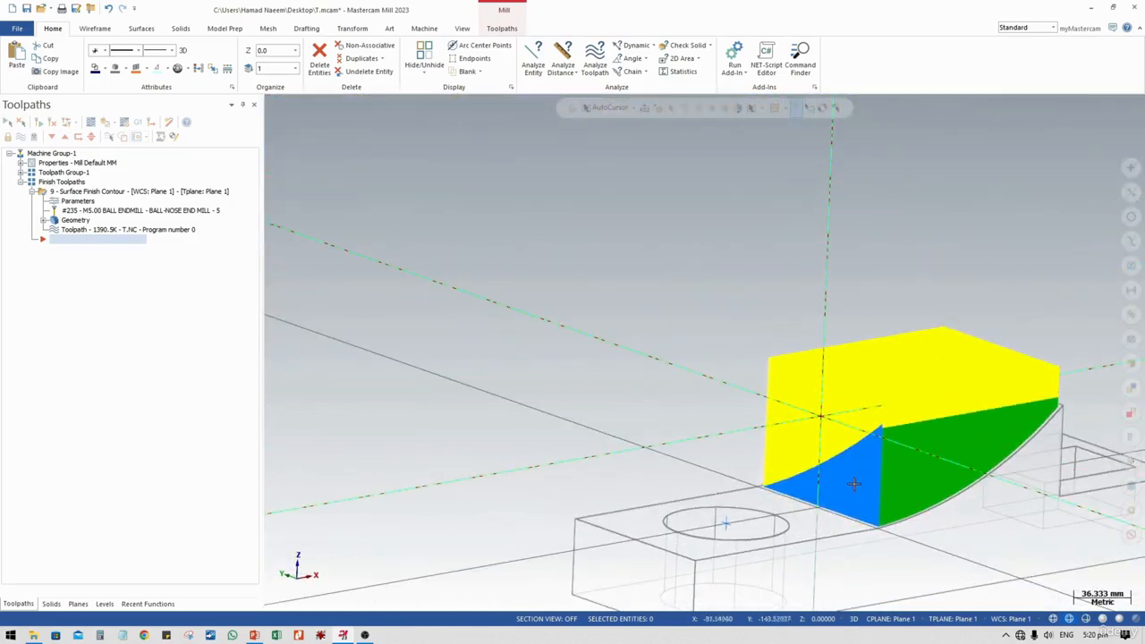
pyautogui.scroll(-4, 854, 484)
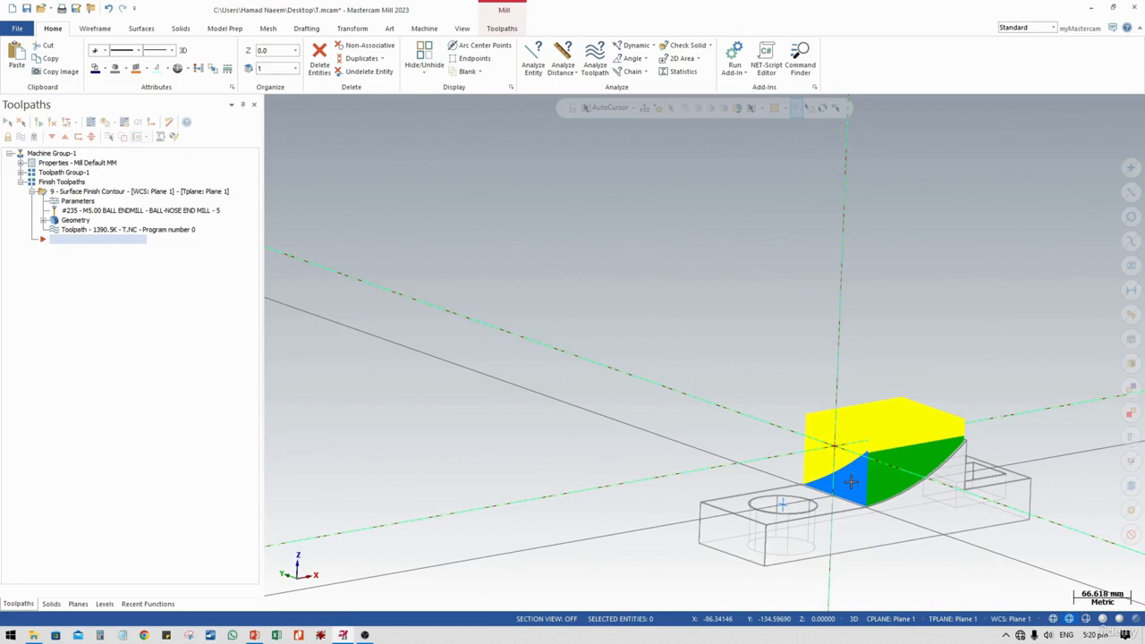
# Step: Expand Toolpath Group-1, display all of its rough toolpaths and show the part shaded beneath them
pyautogui.click(21, 173)
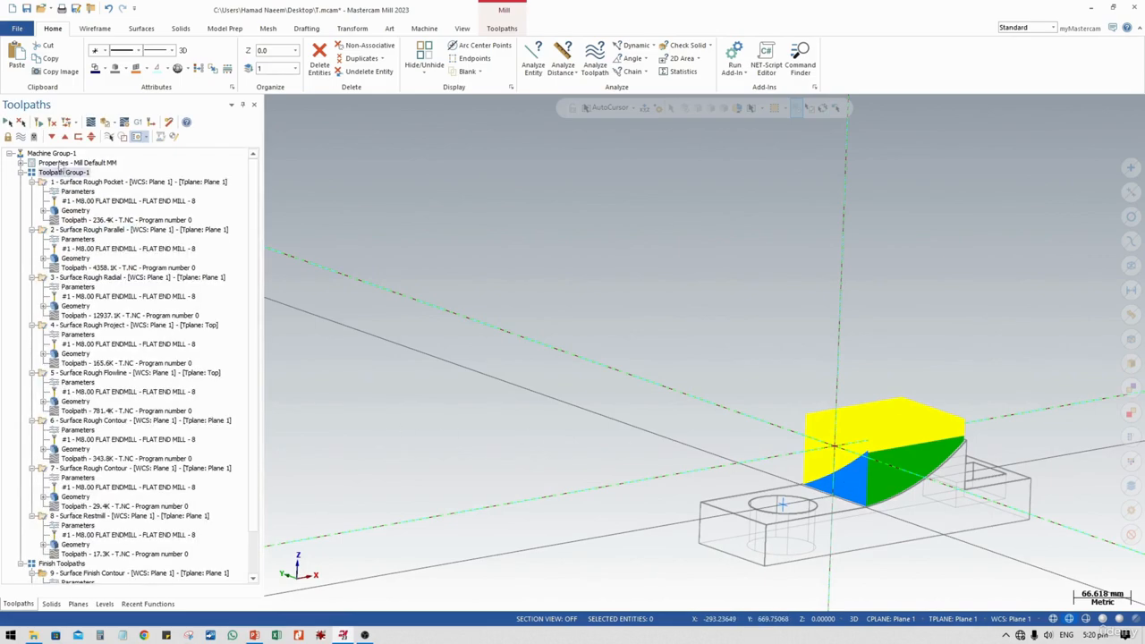
pyautogui.click(21, 137)
pyautogui.scroll(-2, 801, 428)
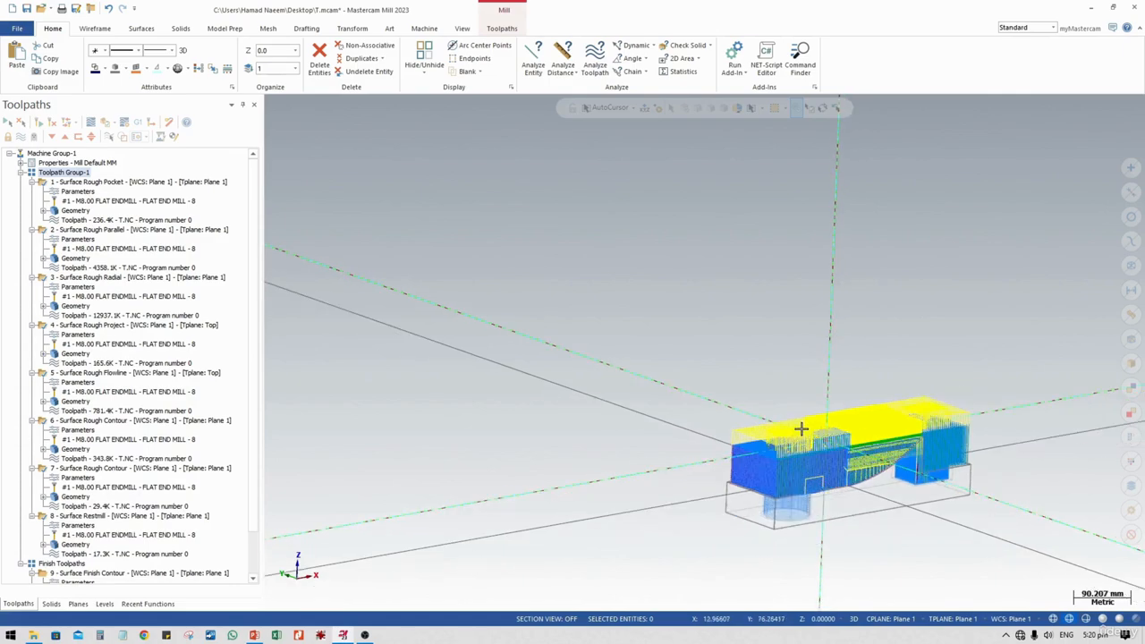
pyautogui.scroll(-1, 802, 430)
pyautogui.click(1119, 619)
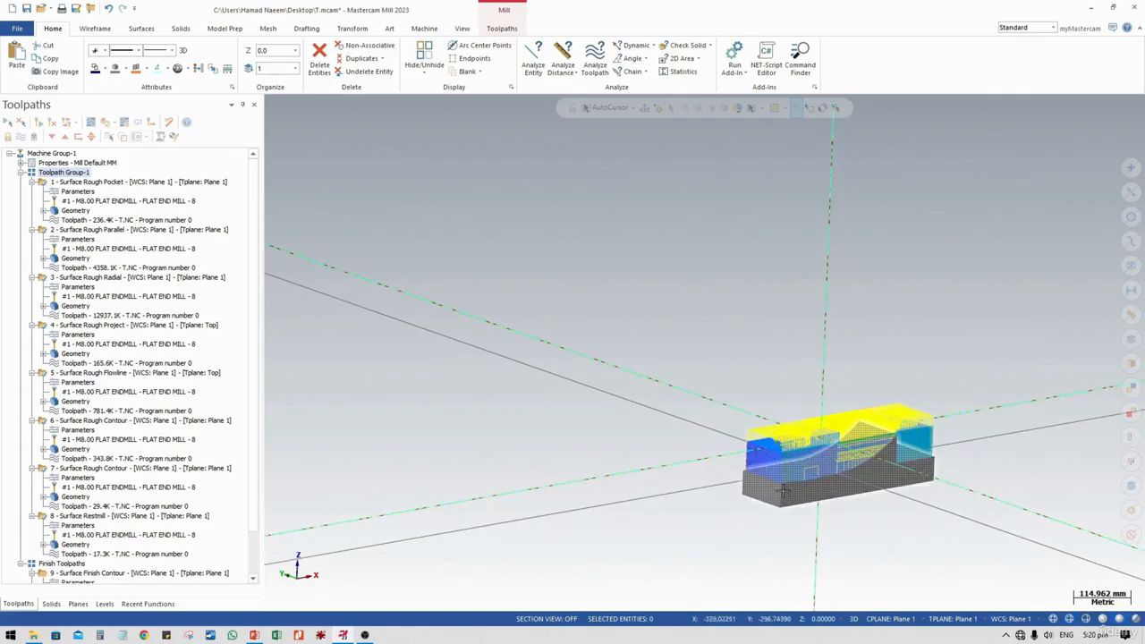
pyautogui.moveTo(783, 492); pyautogui.dragTo(619, 420, button='middle')
pyautogui.scroll(5, 621, 405)
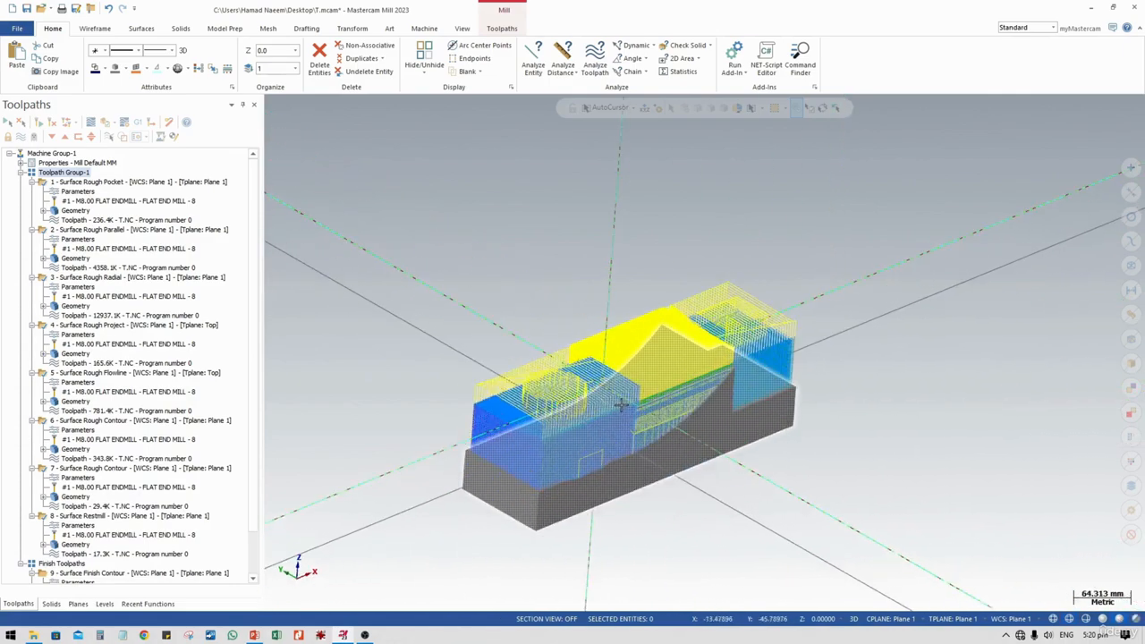
pyautogui.scroll(4, 470, 463)
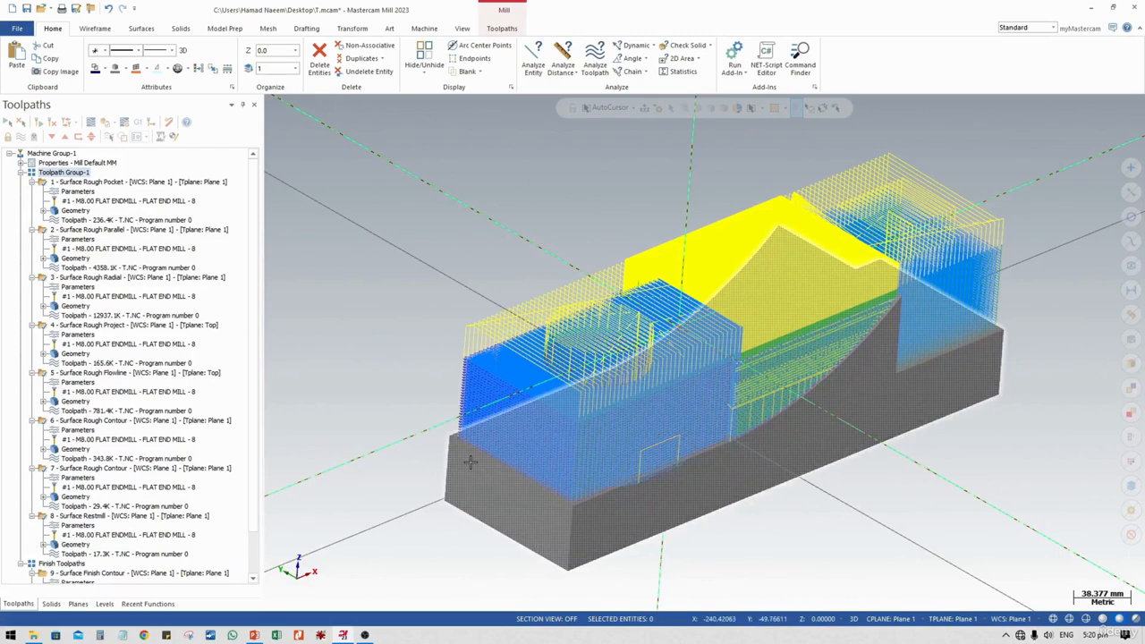
# Step: Review the available 3D roughing and finishing toolpath types and the displayed rough toolpaths on the part
pyautogui.click(493, 32)
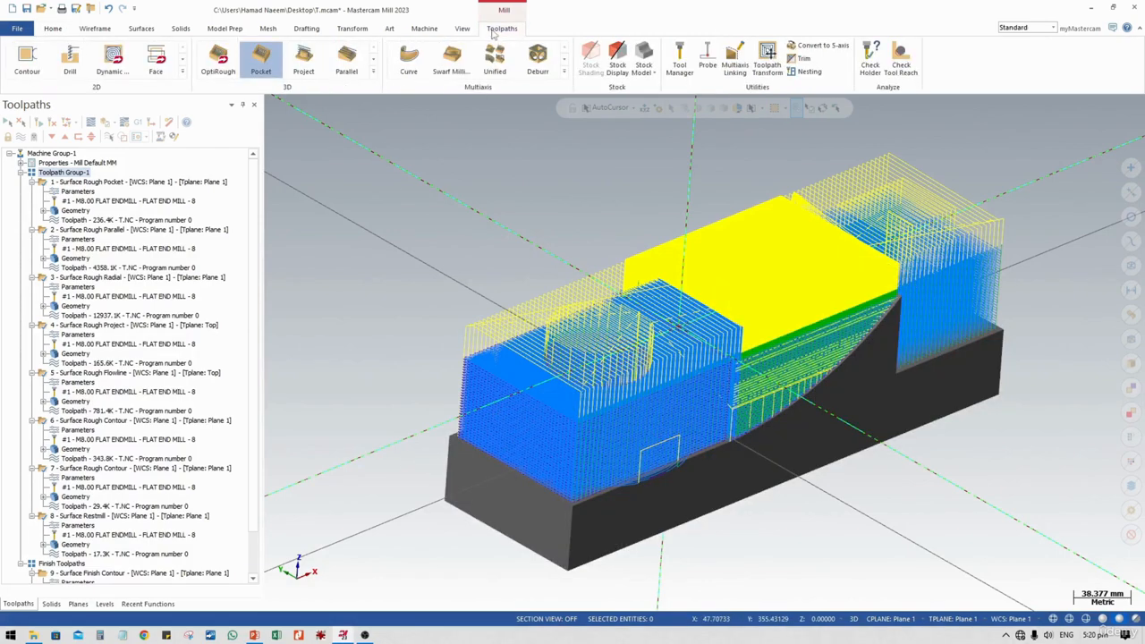
pyautogui.click(373, 78)
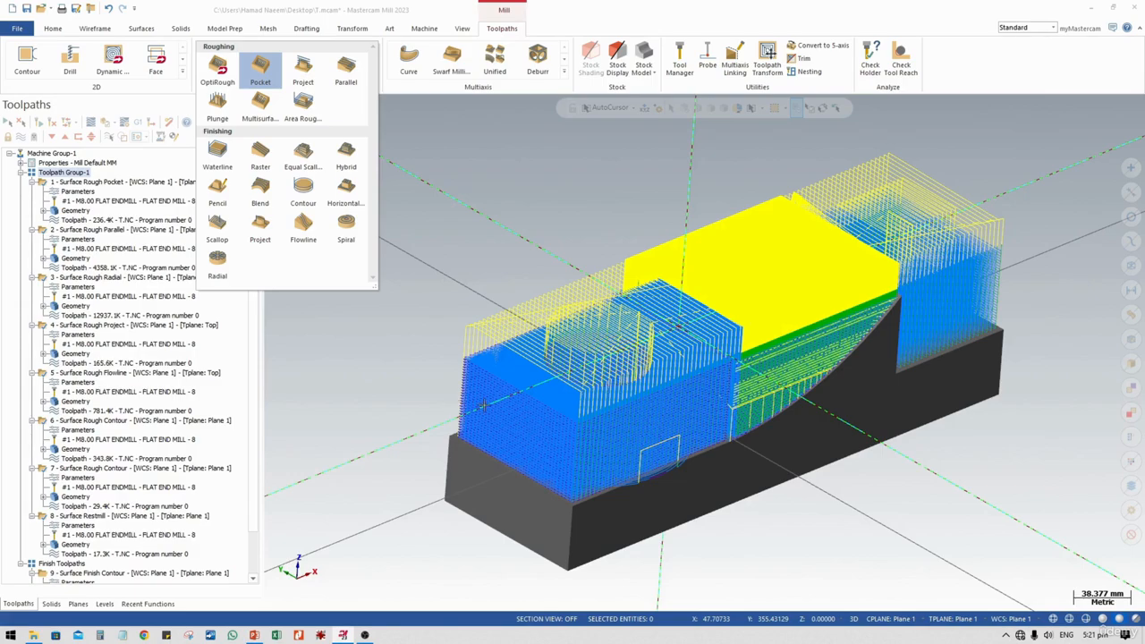
pyautogui.click(431, 320)
pyautogui.moveTo(675, 448); pyautogui.dragTo(637, 436, button='middle')
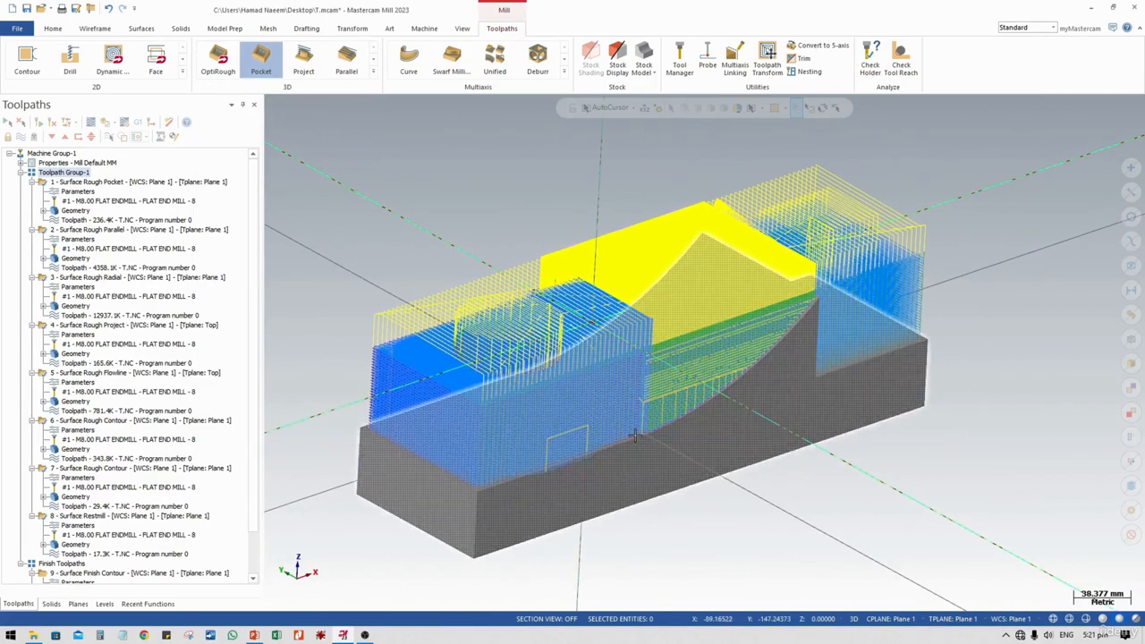